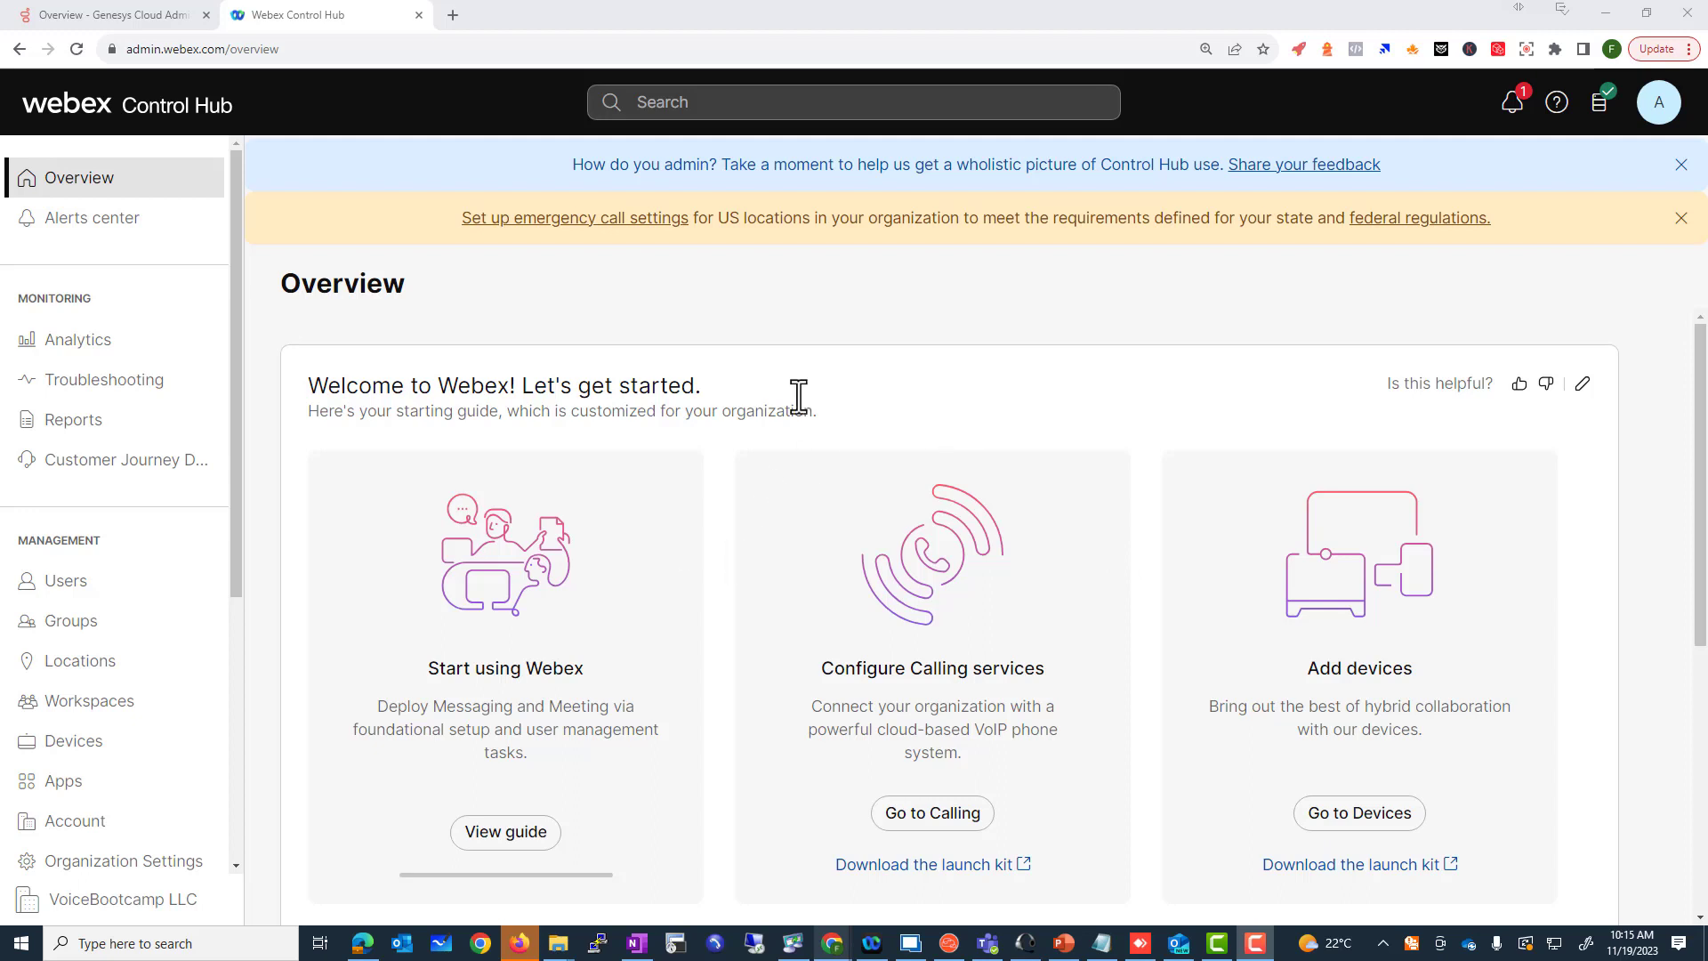
# Step: Scroll through the Overview starter cards: Start using Webex, Configure Calling services and Add devices
pyautogui.scroll(-2, 747, 578)
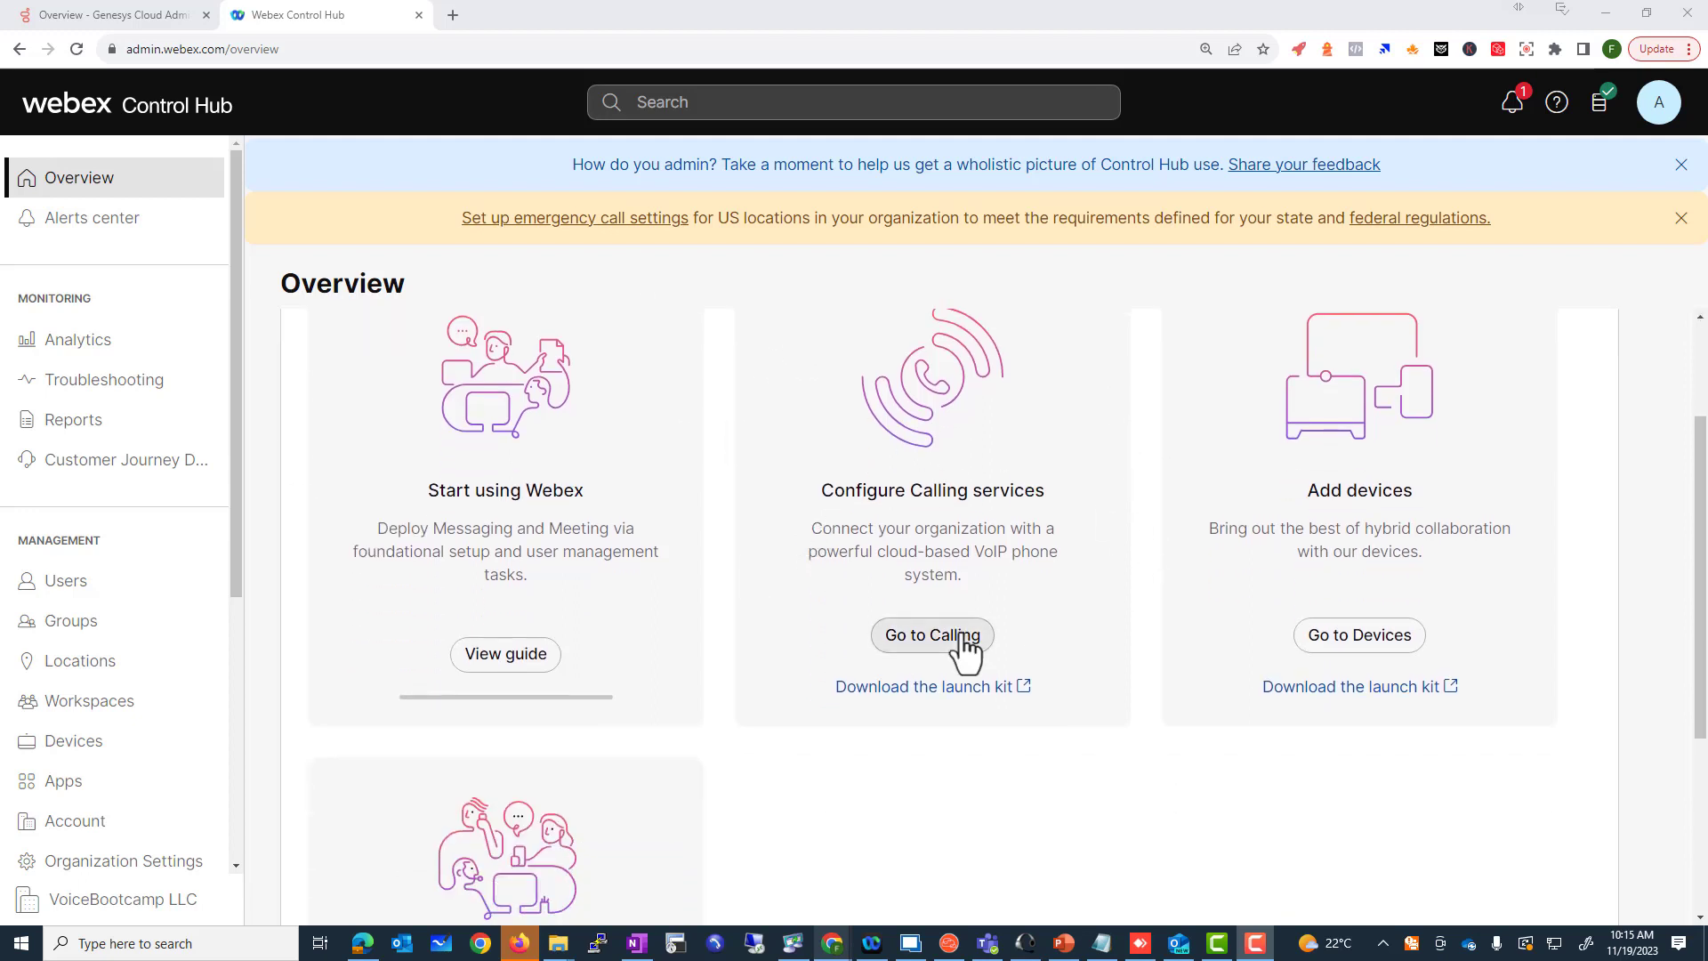
pyautogui.scroll(2, 631, 563)
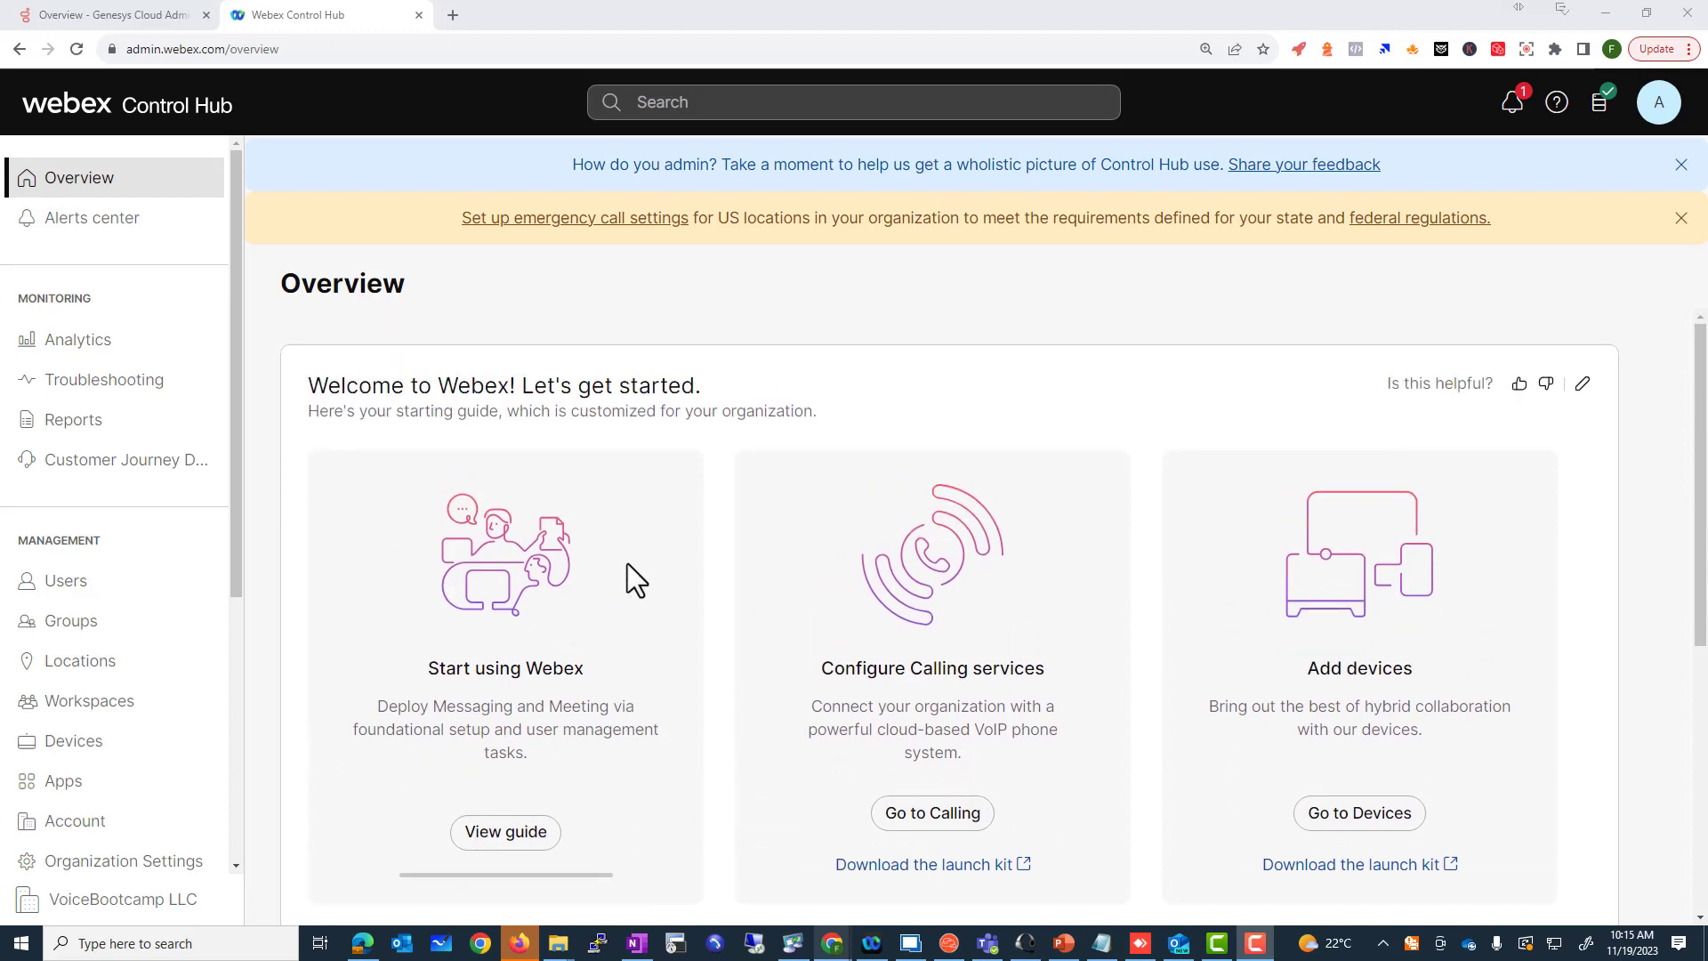
pyautogui.moveTo(431, 669); pyautogui.dragTo(579, 666)
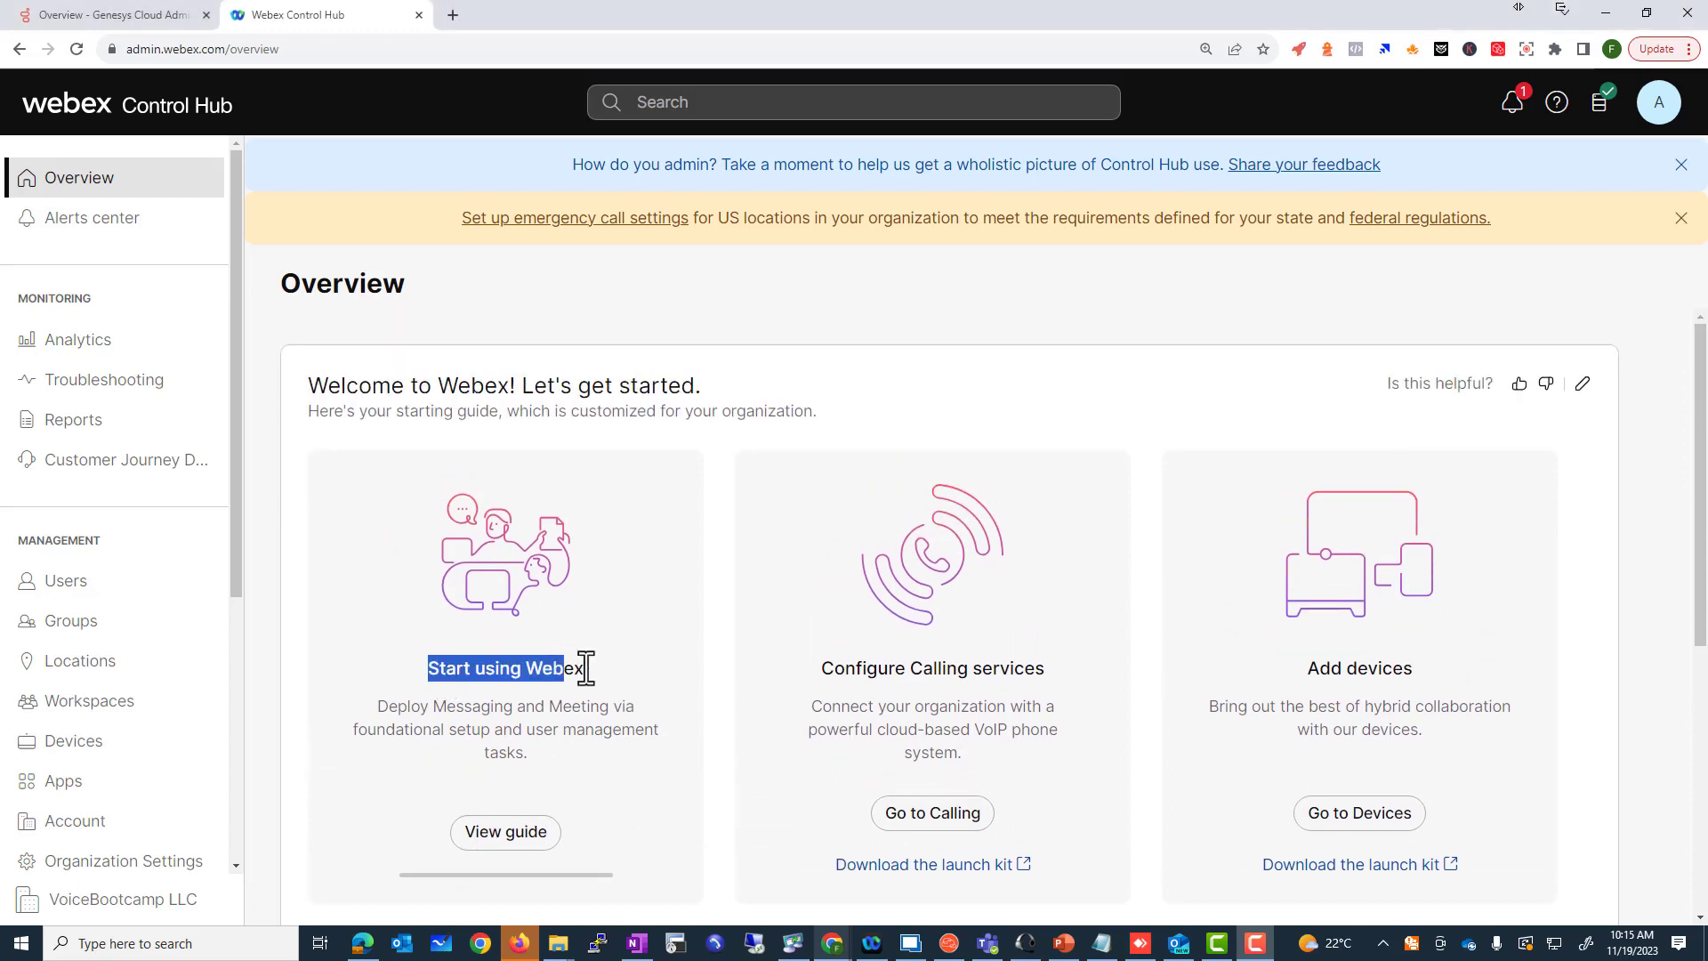
pyautogui.scroll(-1, 660, 685)
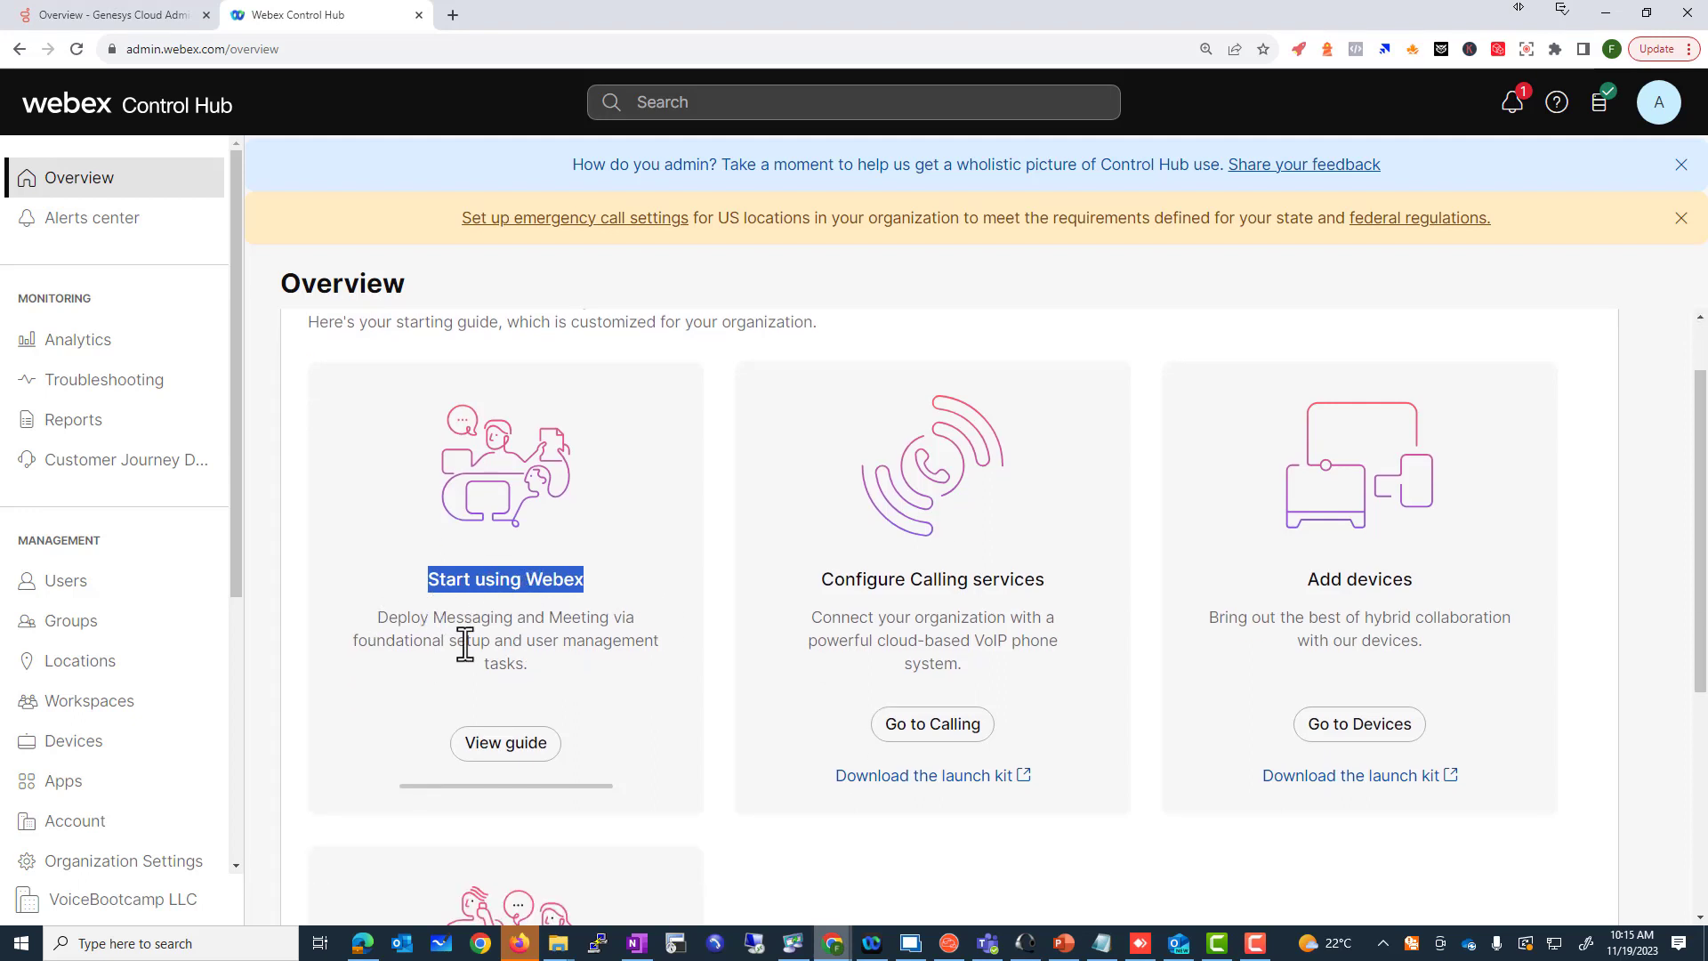
pyautogui.moveTo(397, 617); pyautogui.dragTo(503, 618)
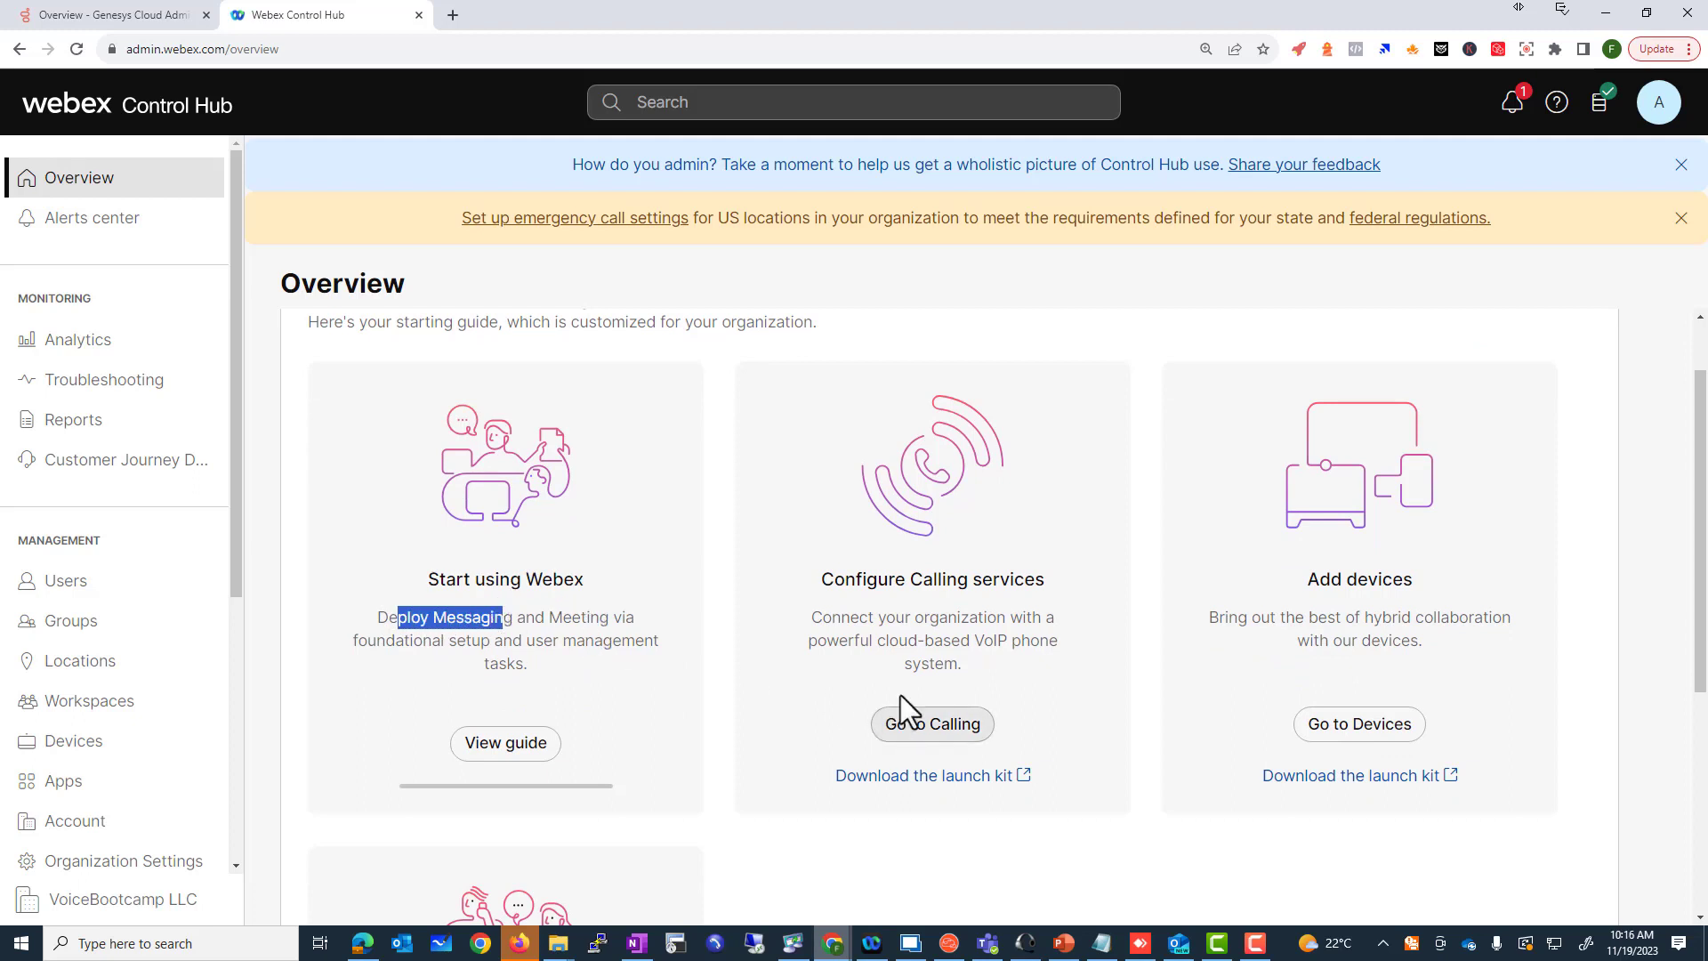
pyautogui.moveTo(819, 580); pyautogui.dragTo(1066, 581)
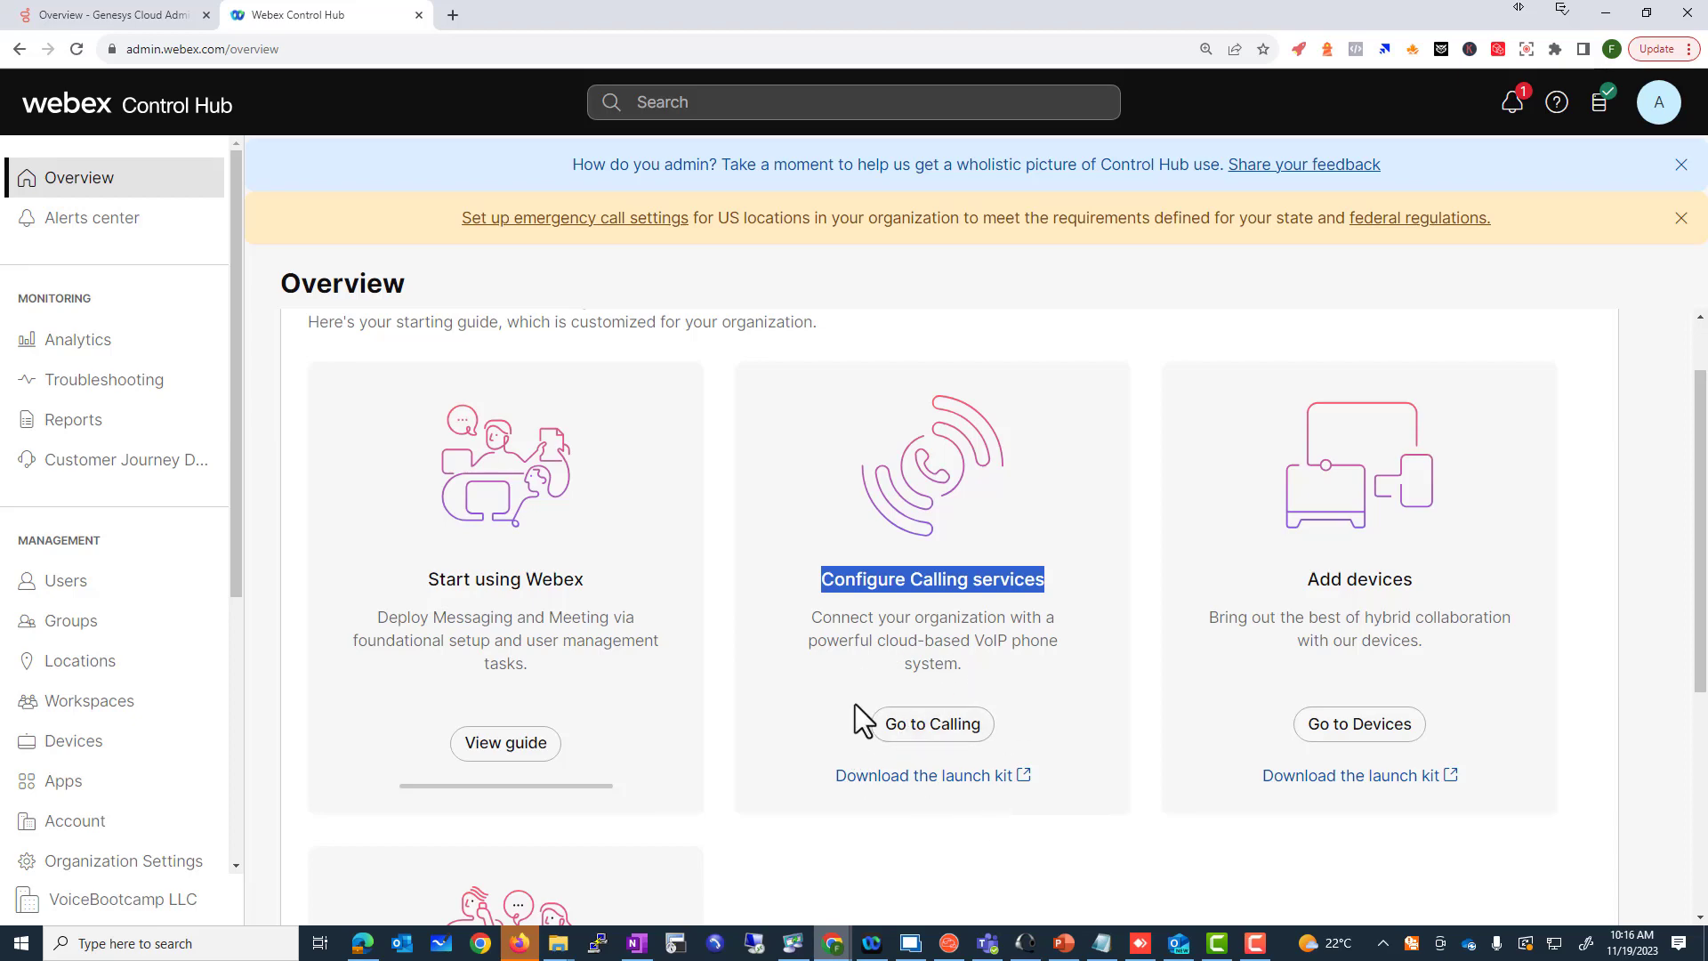
pyautogui.moveTo(1307, 580); pyautogui.dragTo(1416, 581)
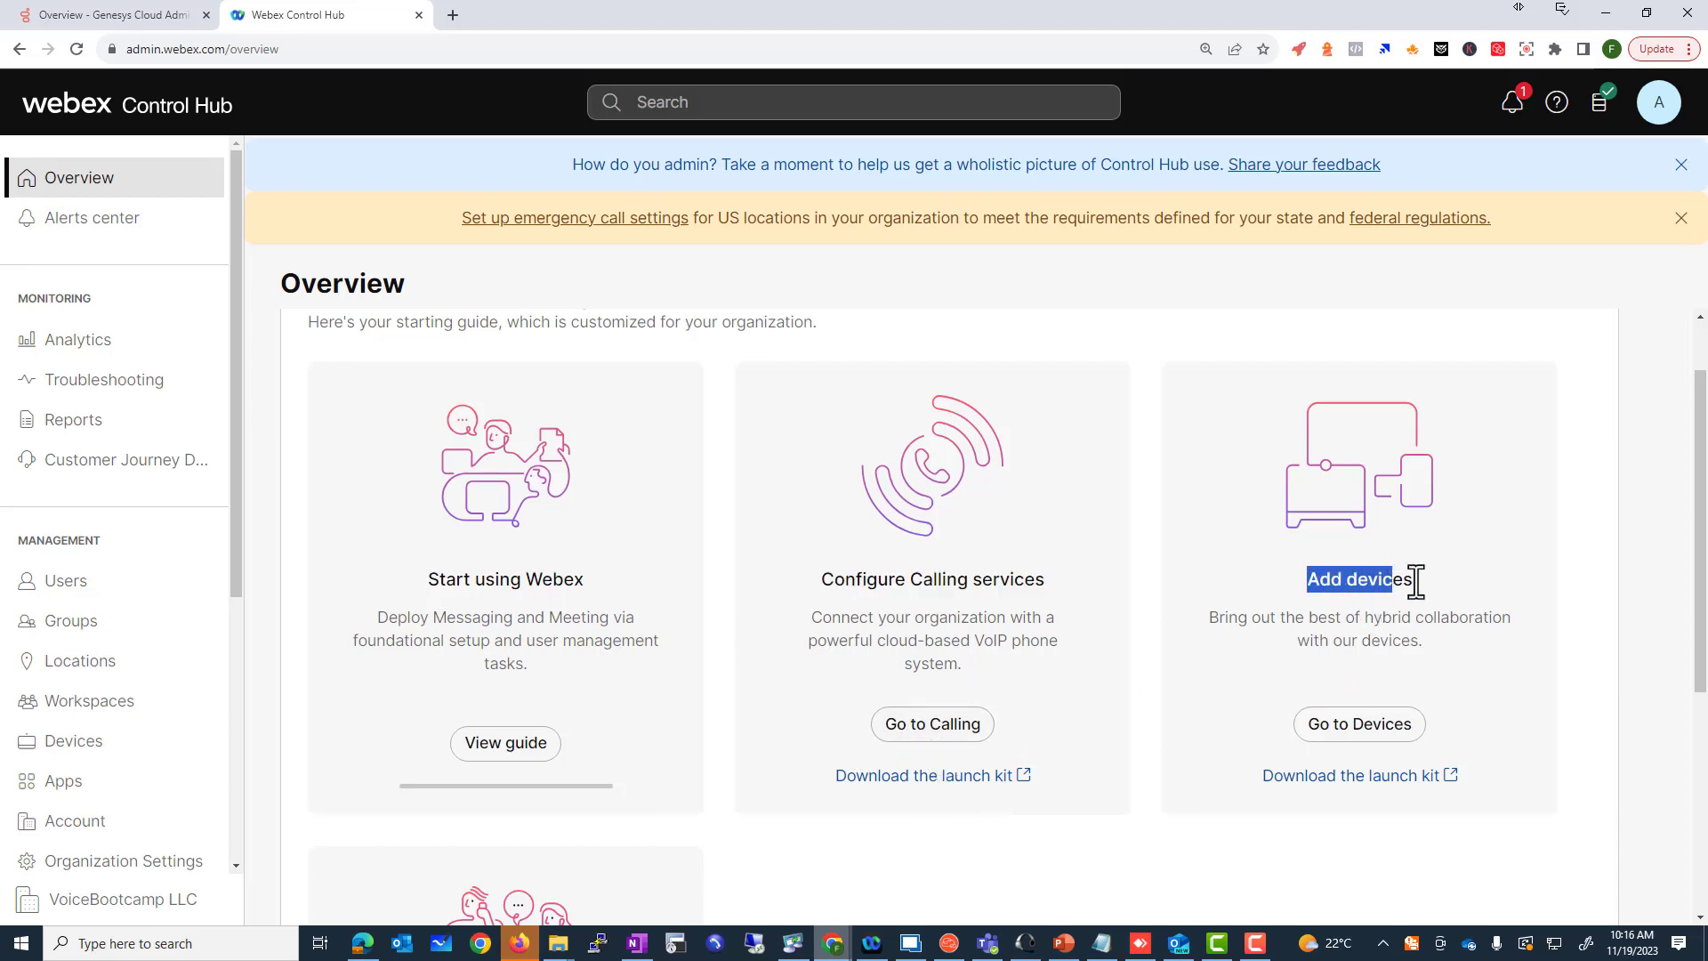
pyautogui.scroll(-3, 1370, 717)
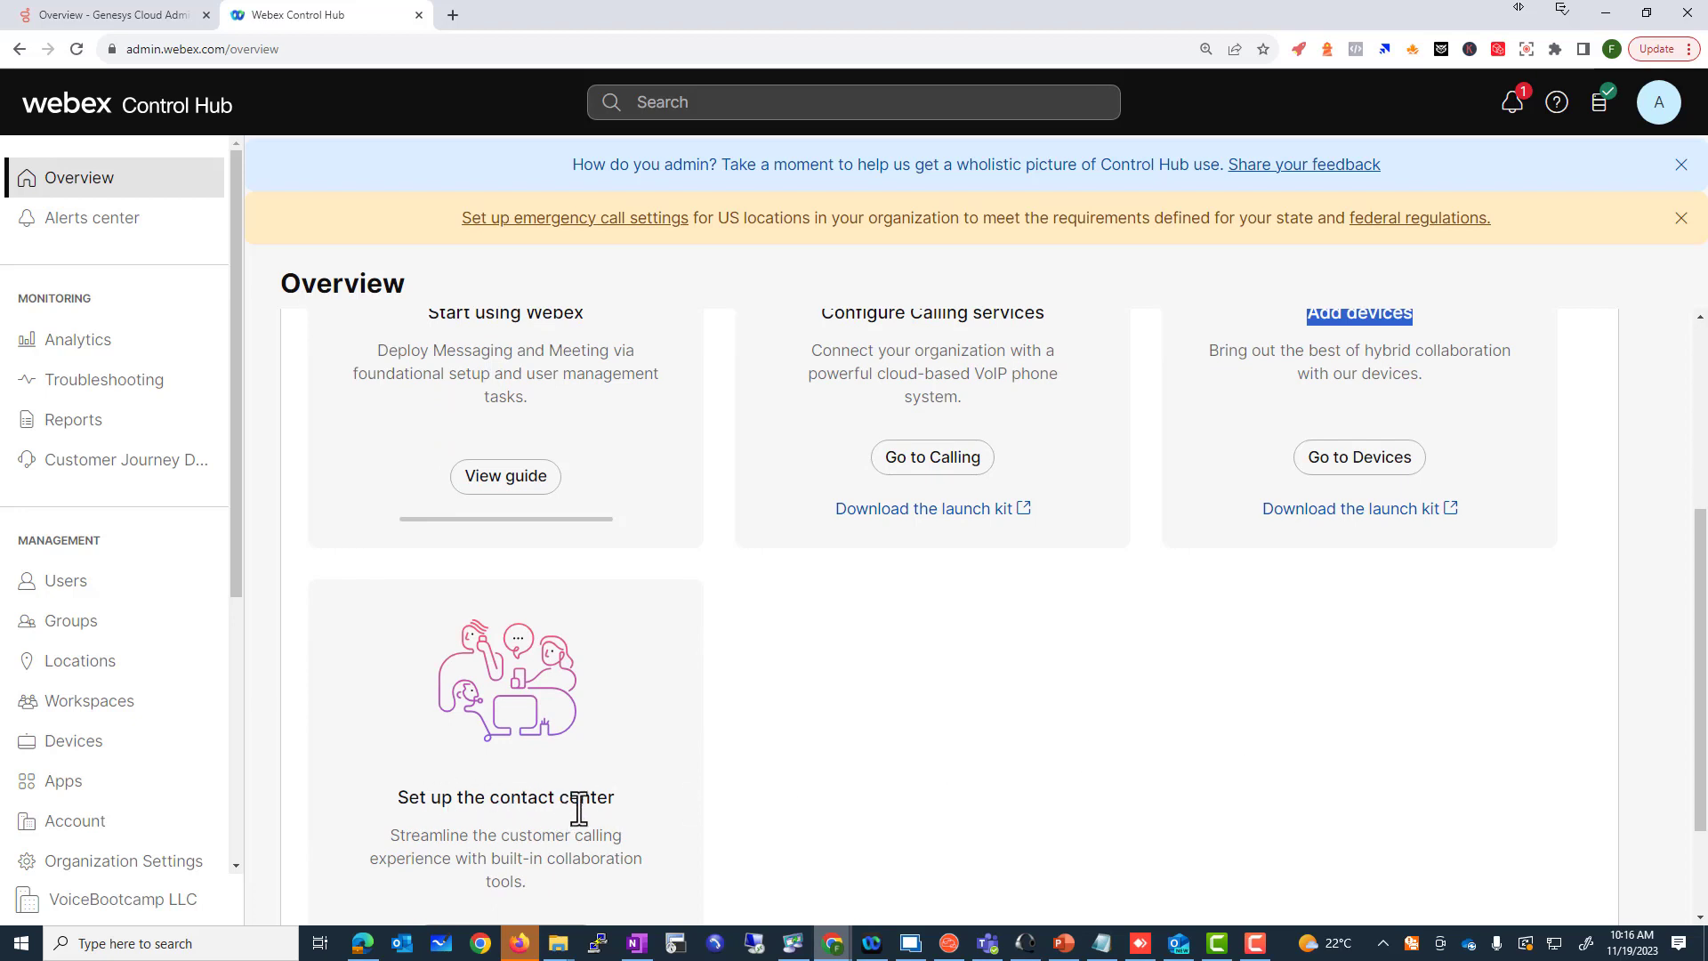
pyautogui.scroll(-2, 588, 810)
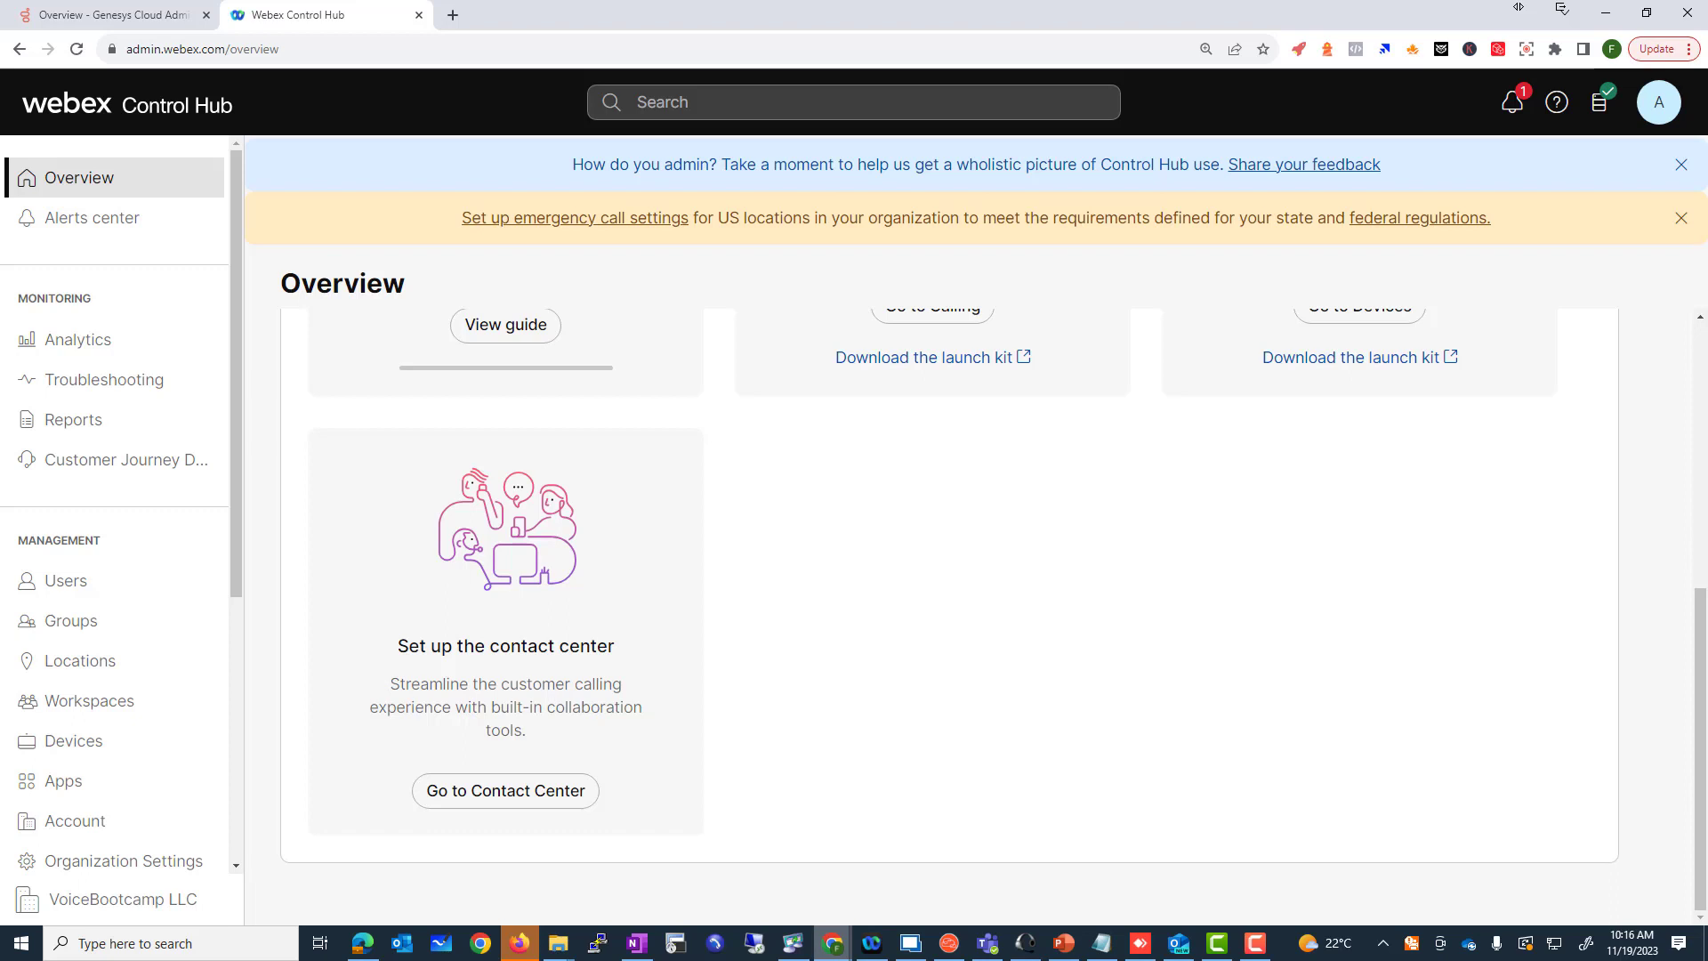
pyautogui.scroll(3, 1197, 697)
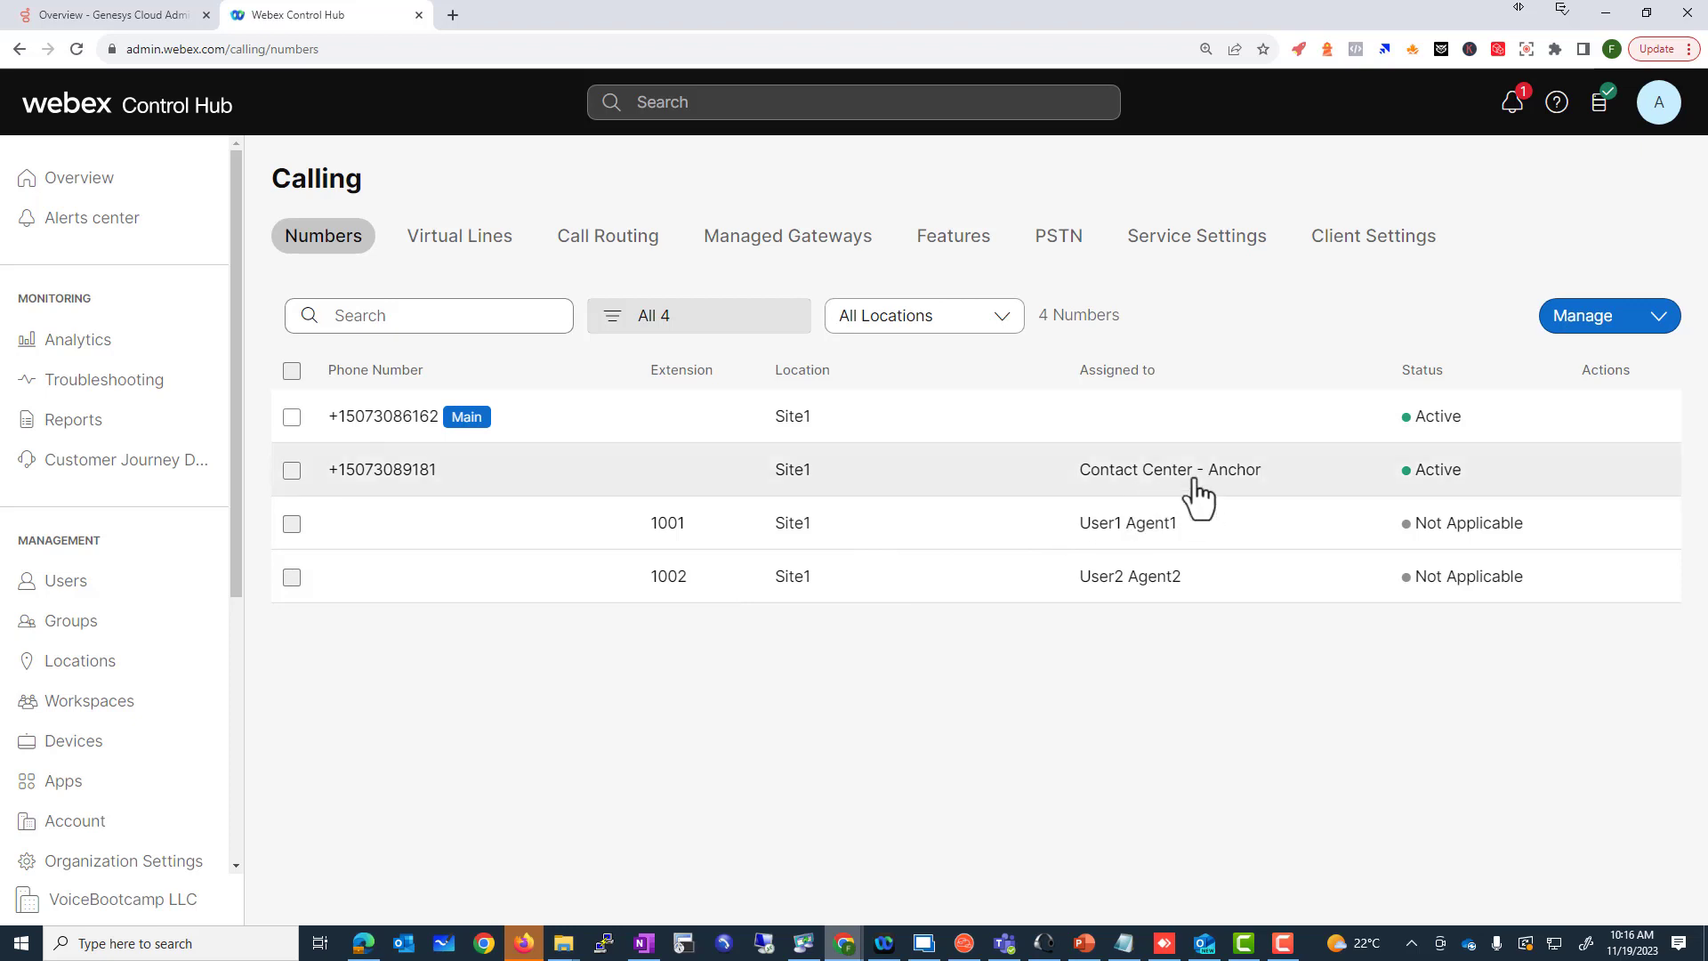
# Step: Open Management > Users to list the admin and two agent users
pyautogui.click(66, 596)
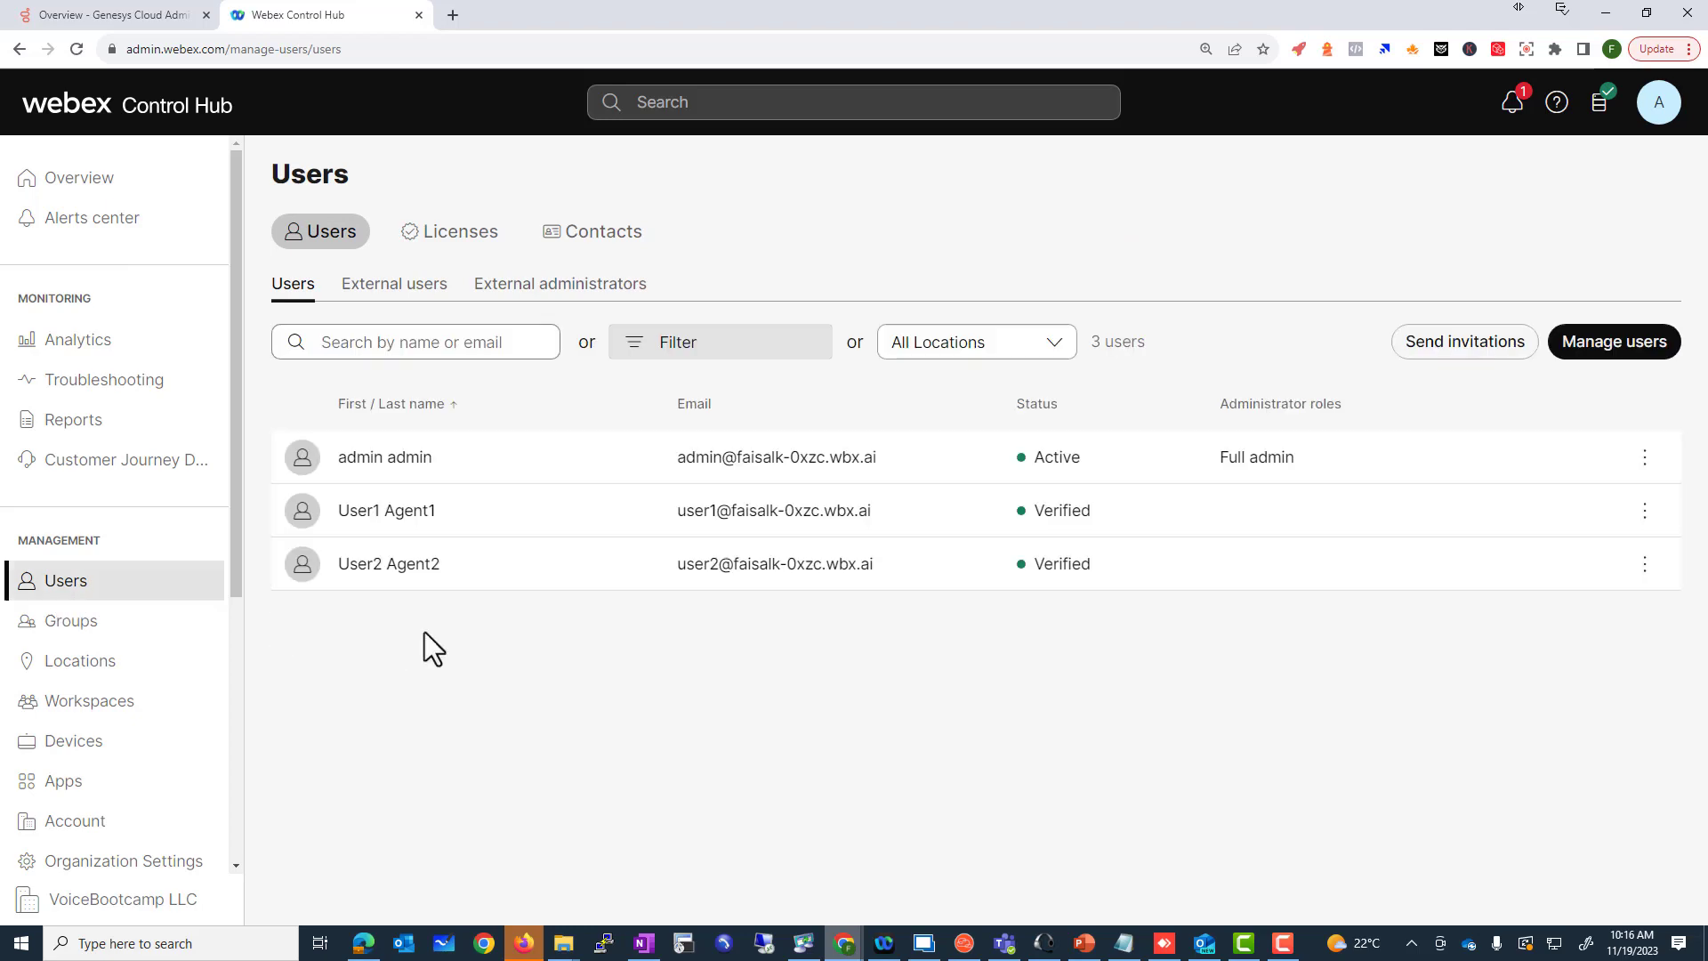
# Step: Start adding users manually, identified by email address only
pyautogui.click(1588, 354)
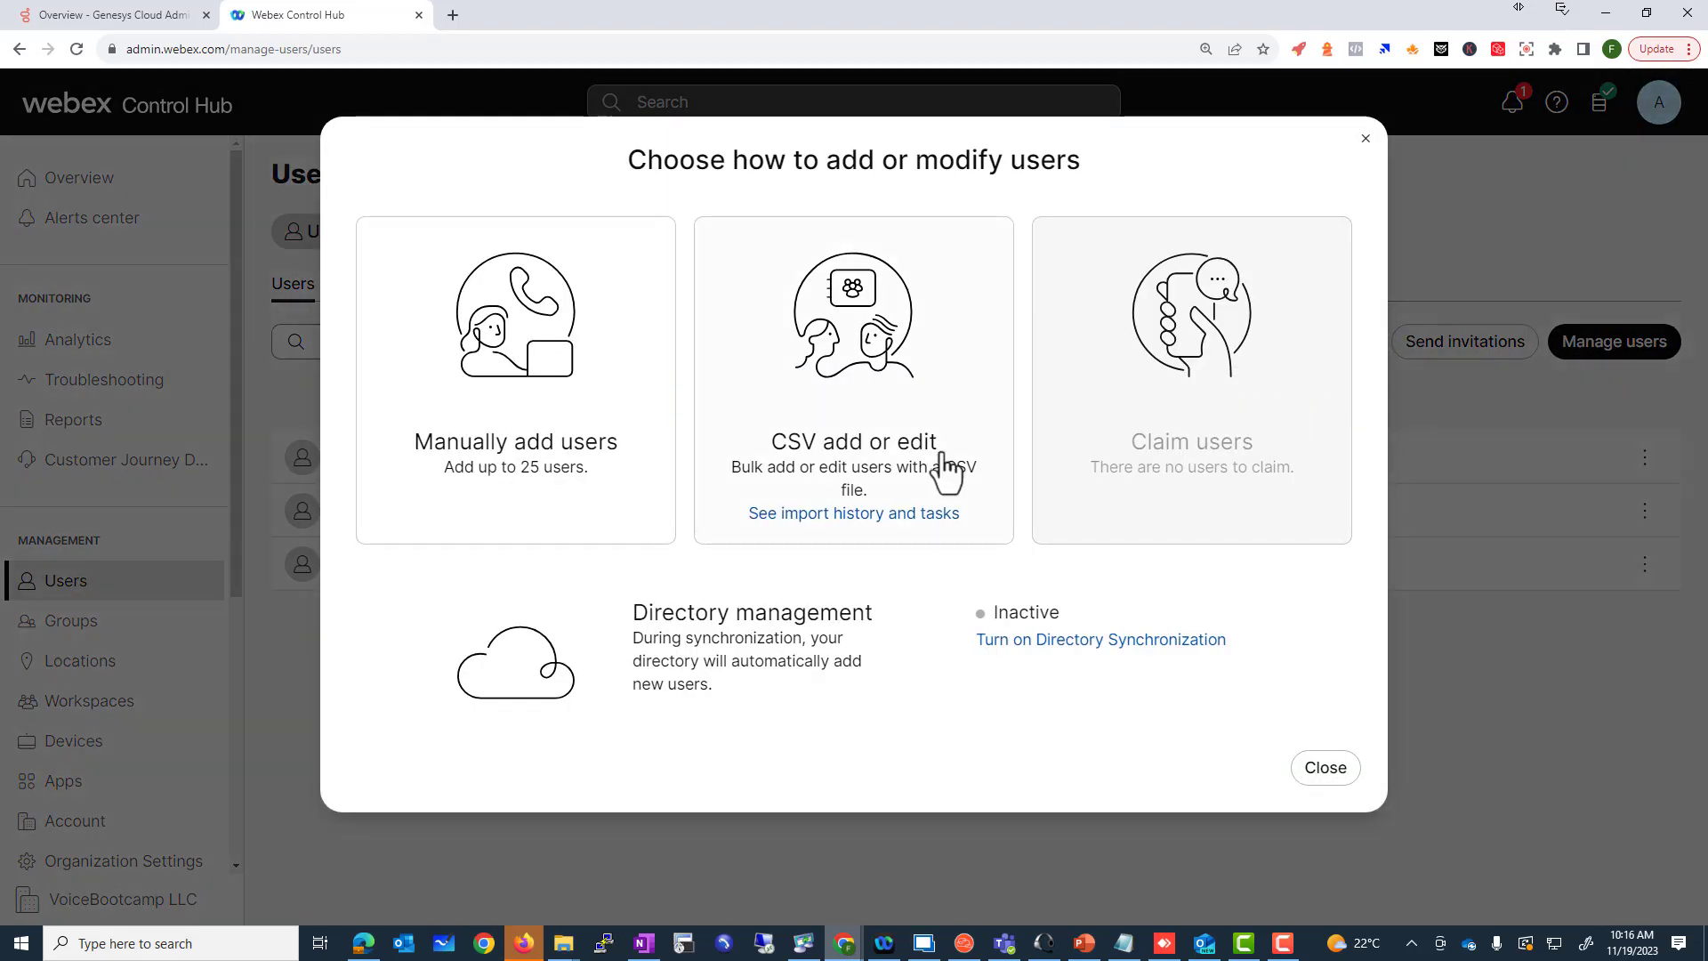
pyautogui.click(608, 409)
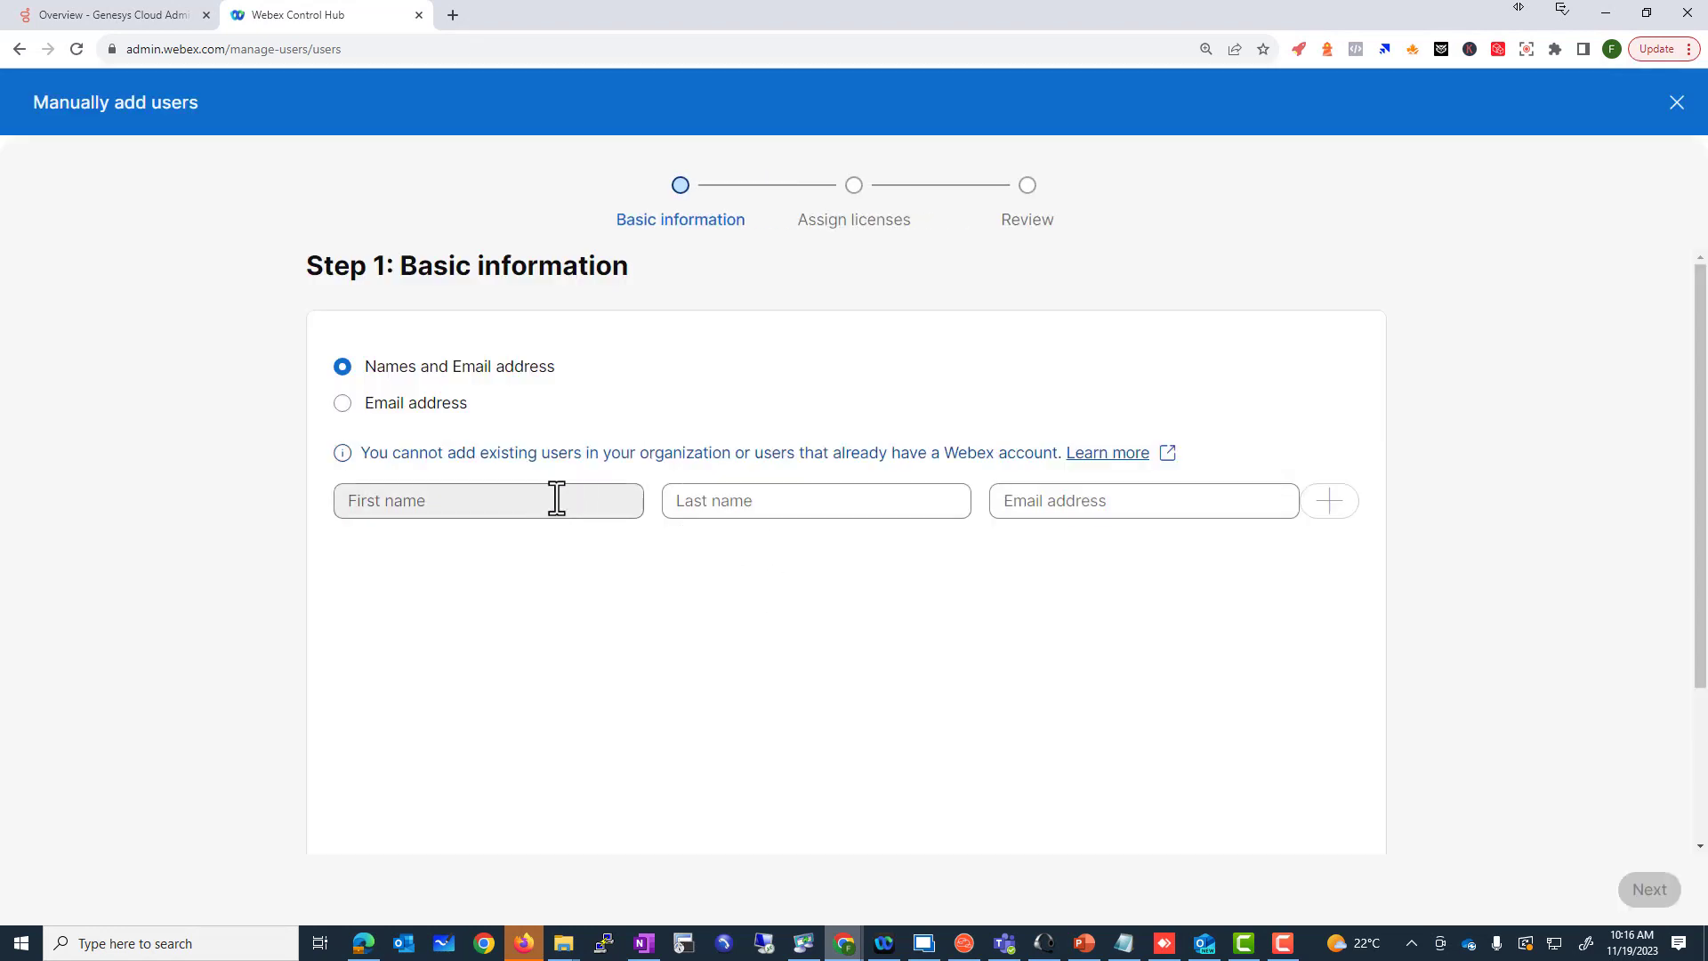
pyautogui.click(343, 406)
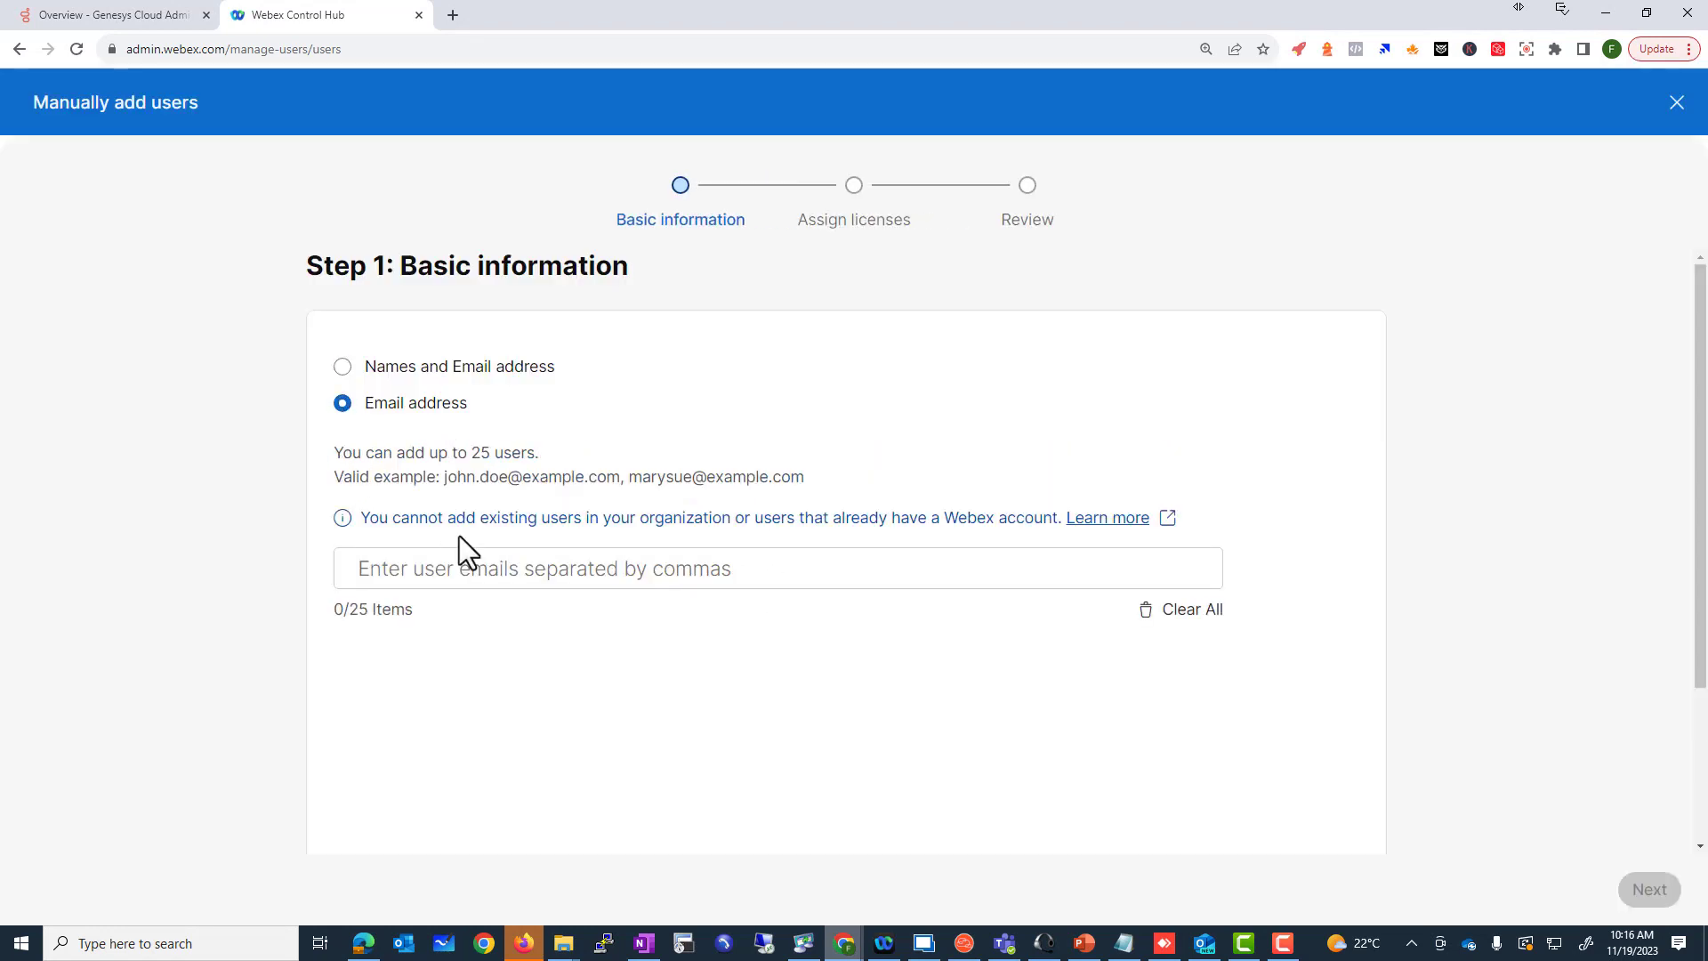
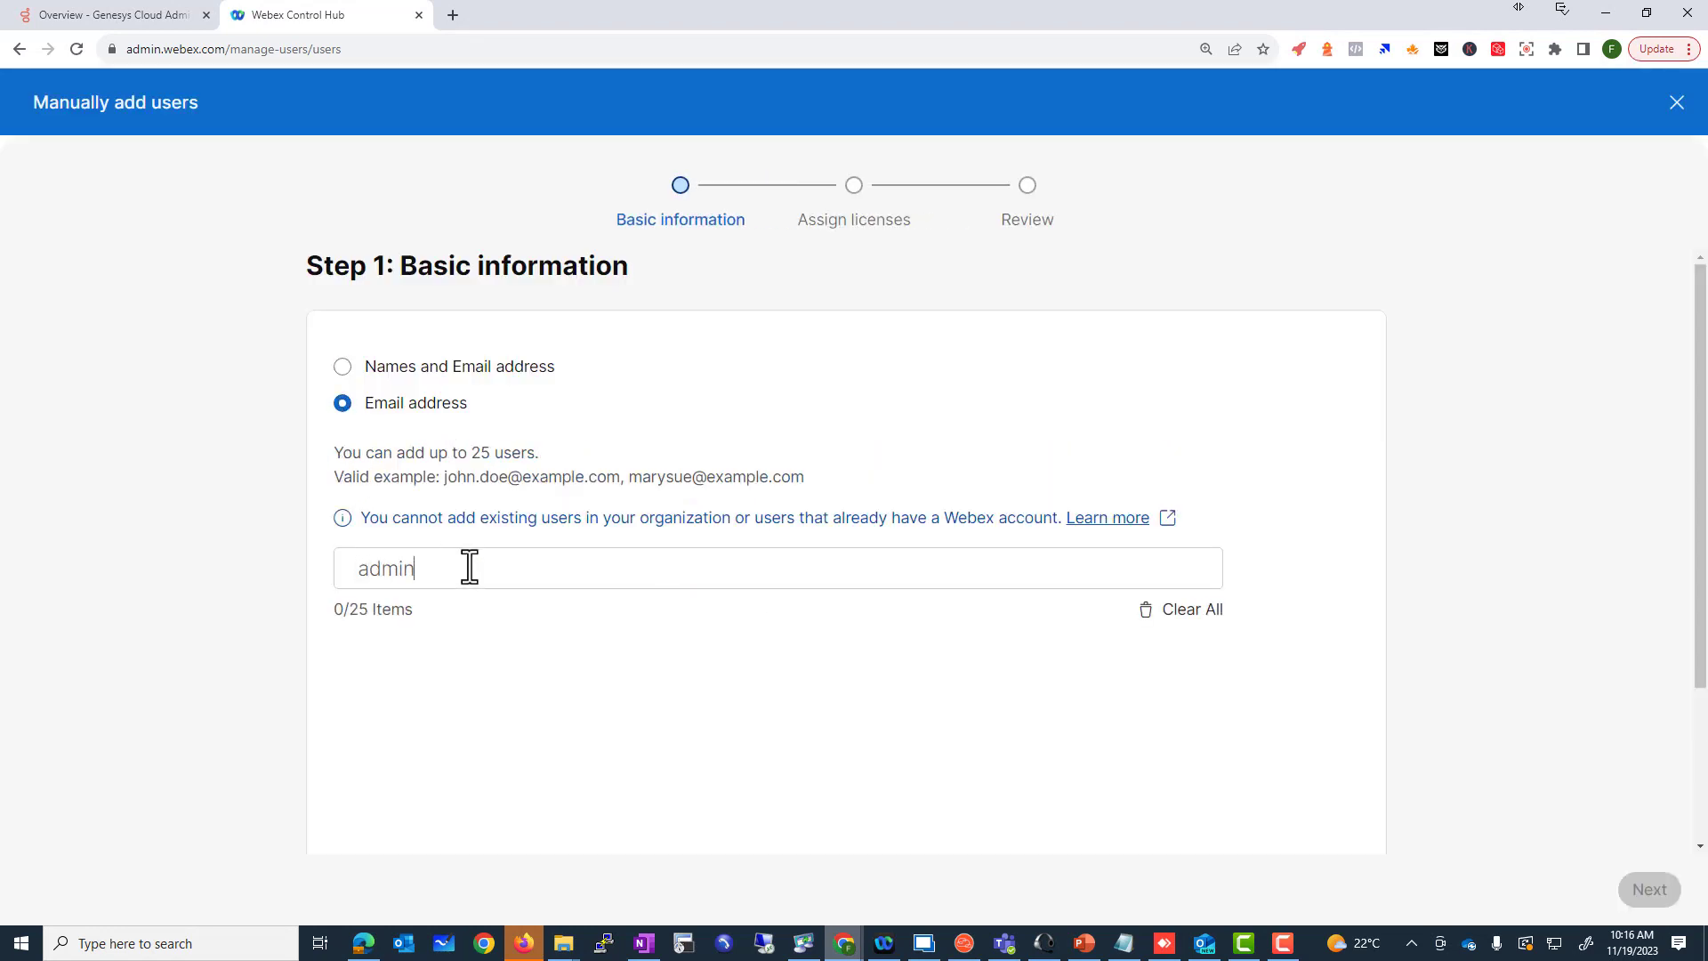
# Step: Enter three admin email addresses, each as its own entry
pyautogui.press('Return')
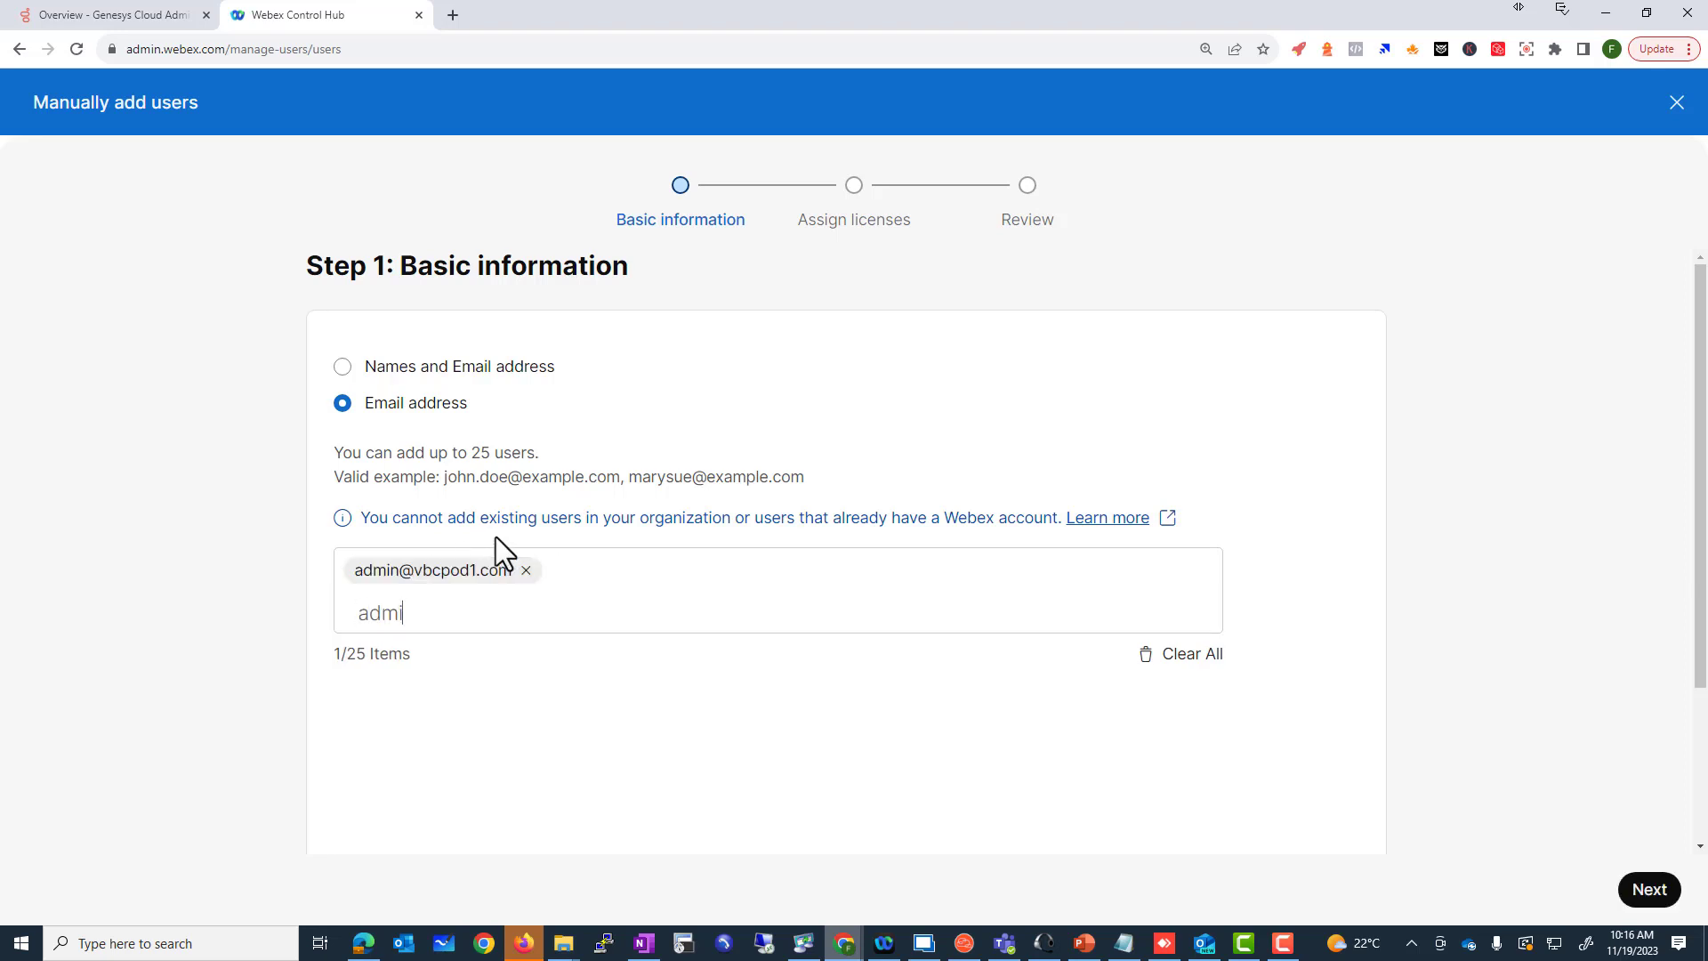
pyautogui.press('Return')
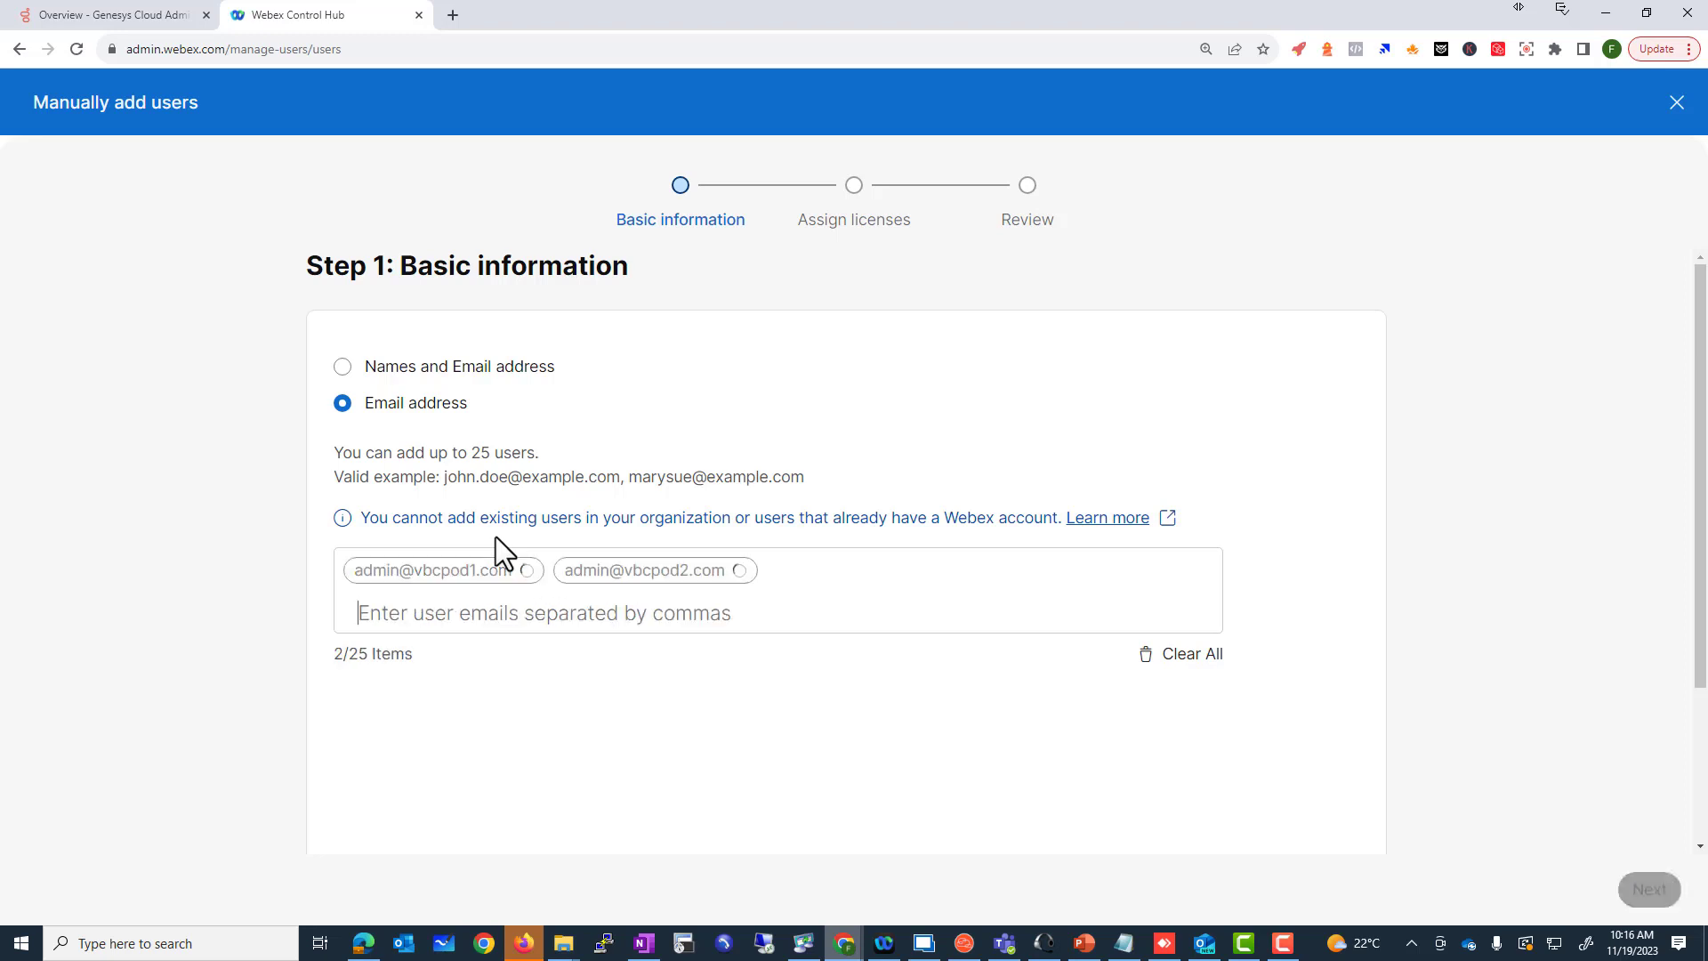
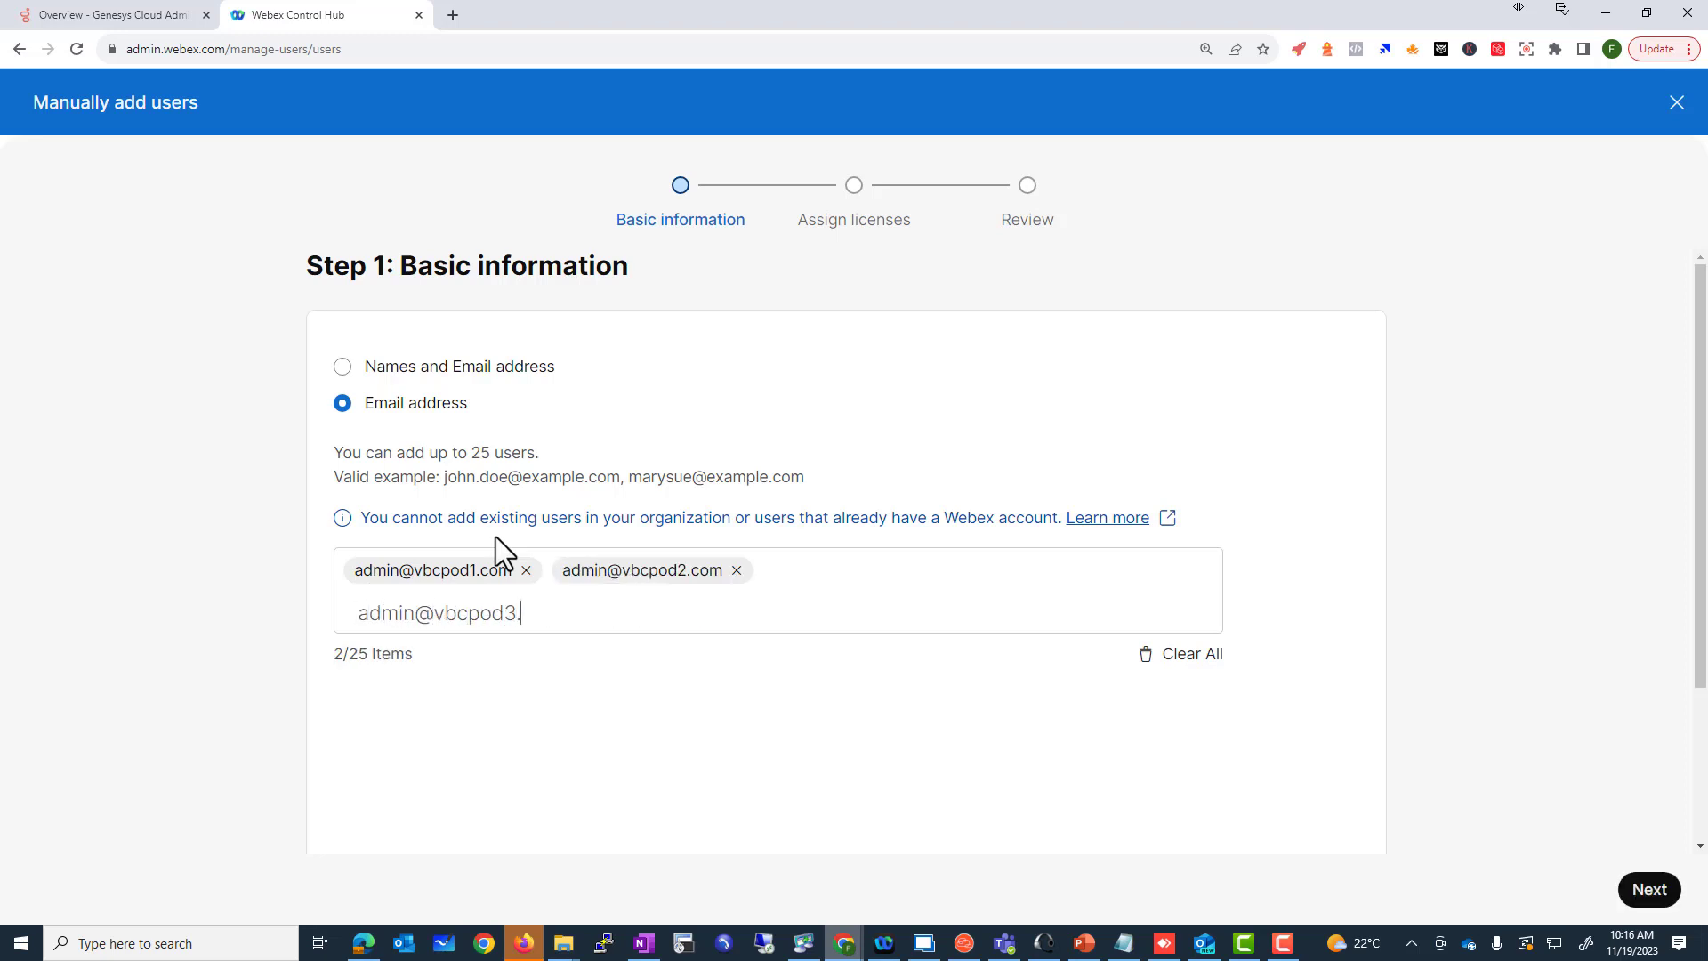
pyautogui.press('Return')
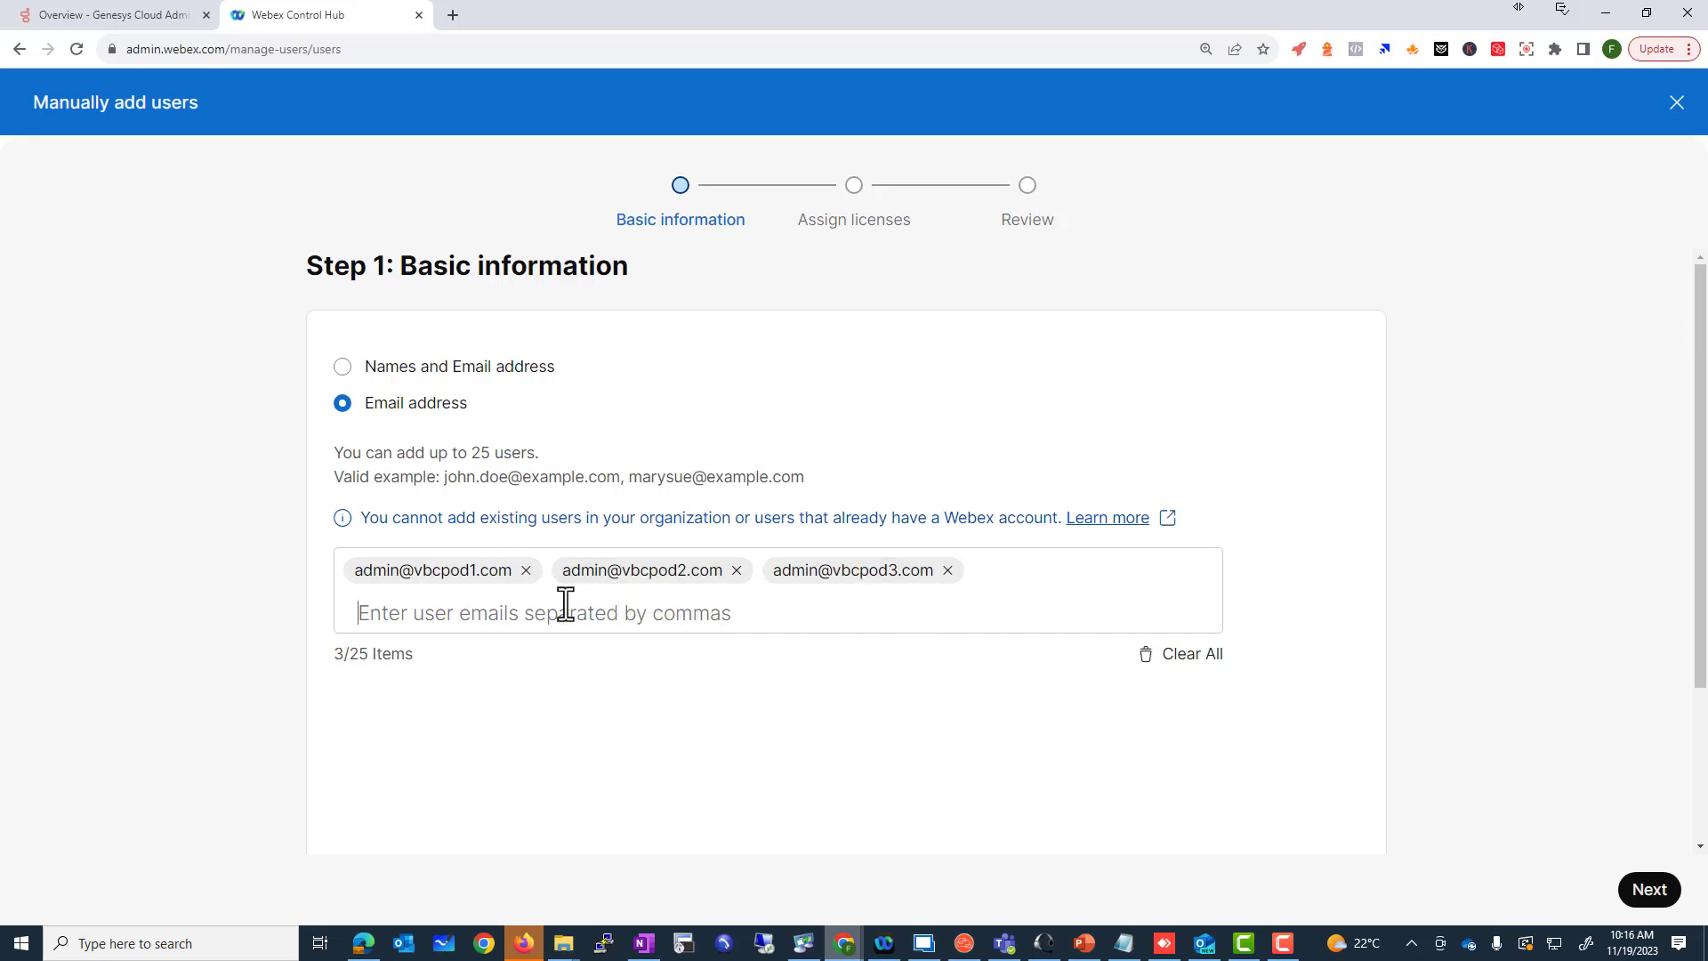
# Step: Advance to license assignment and select Webex Calling Professional under Calling
pyautogui.click(1647, 887)
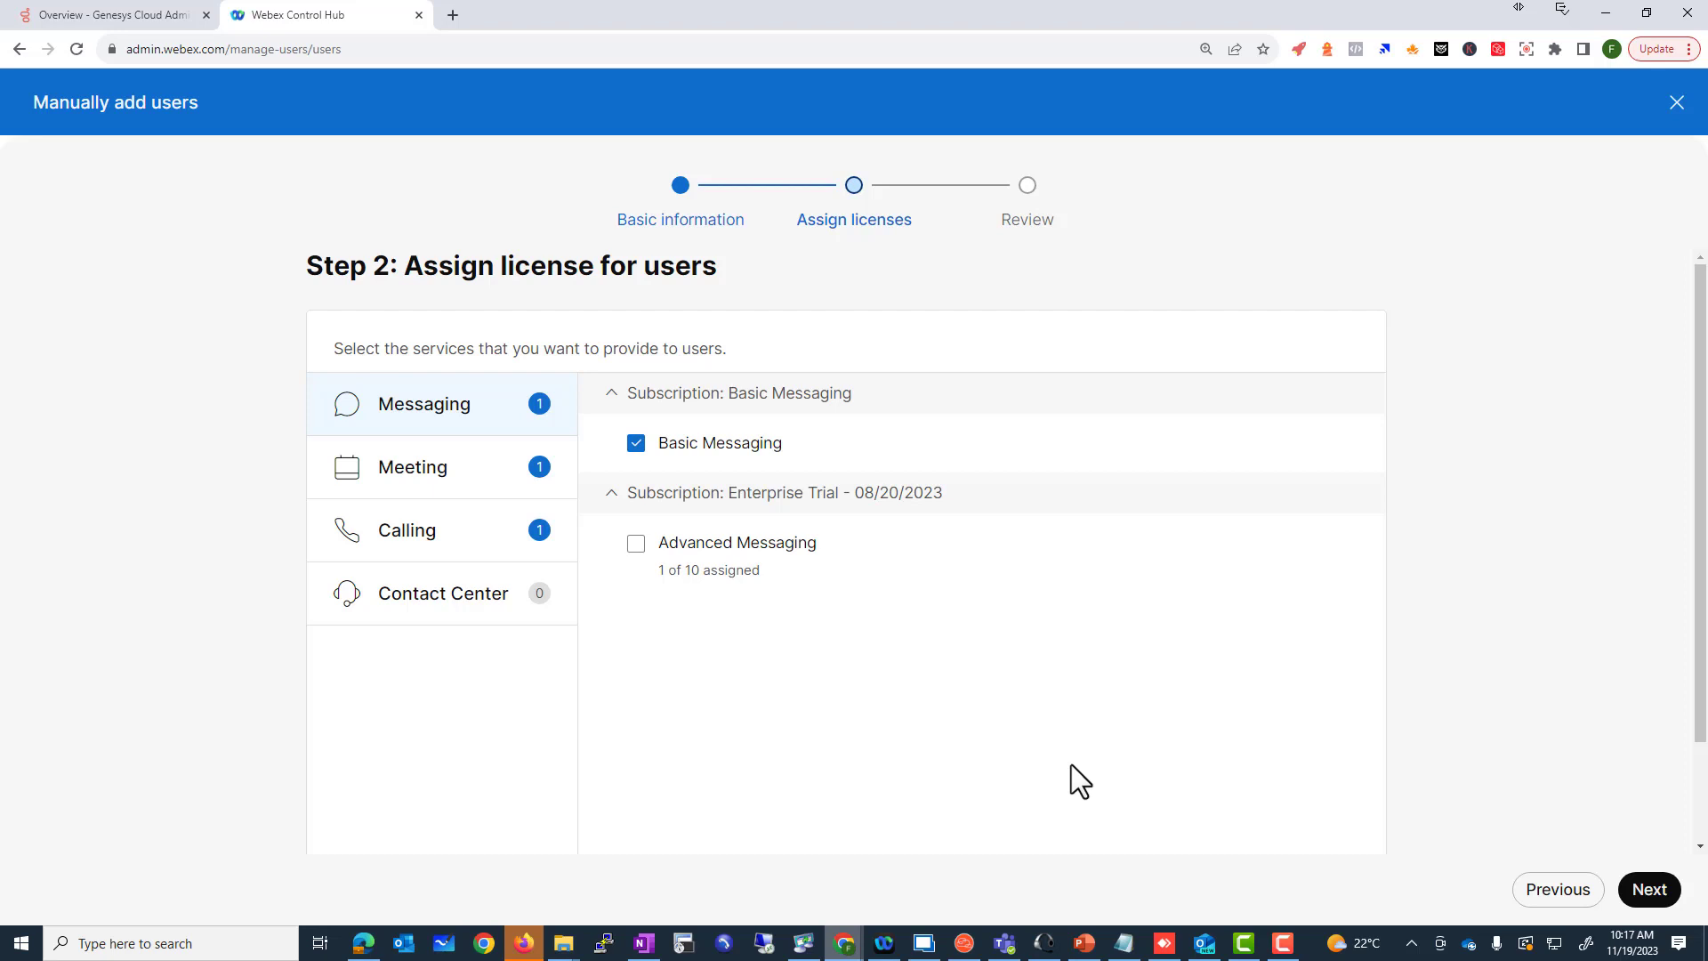
pyautogui.click(469, 556)
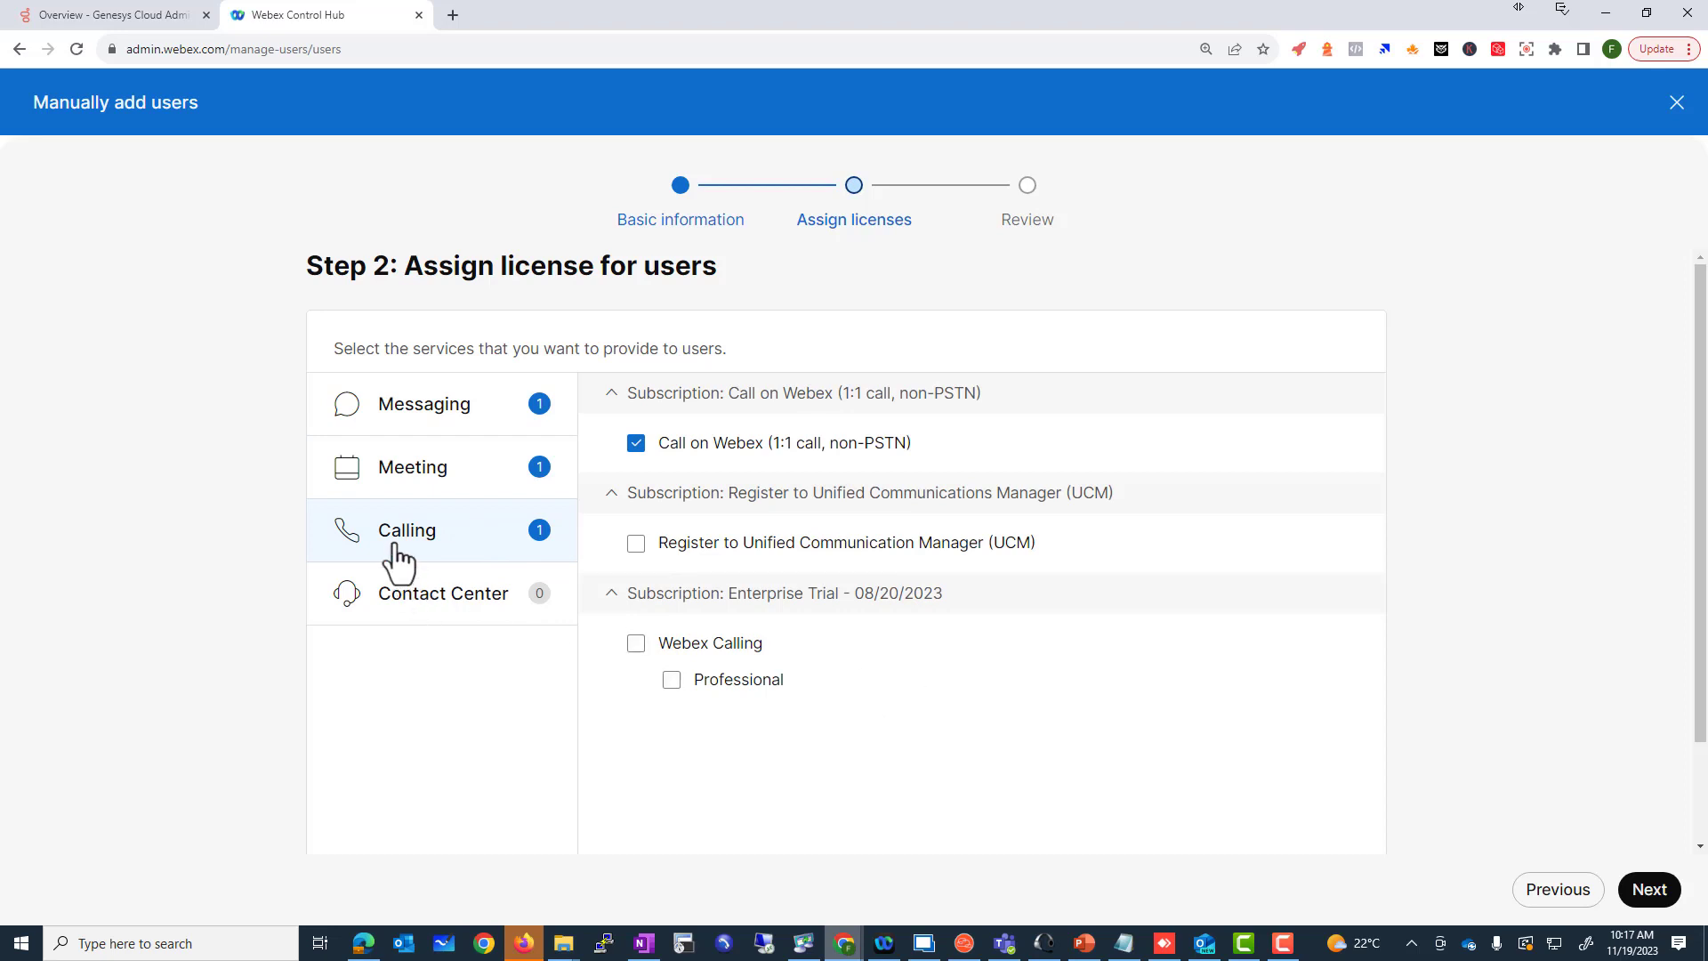
pyautogui.click(669, 678)
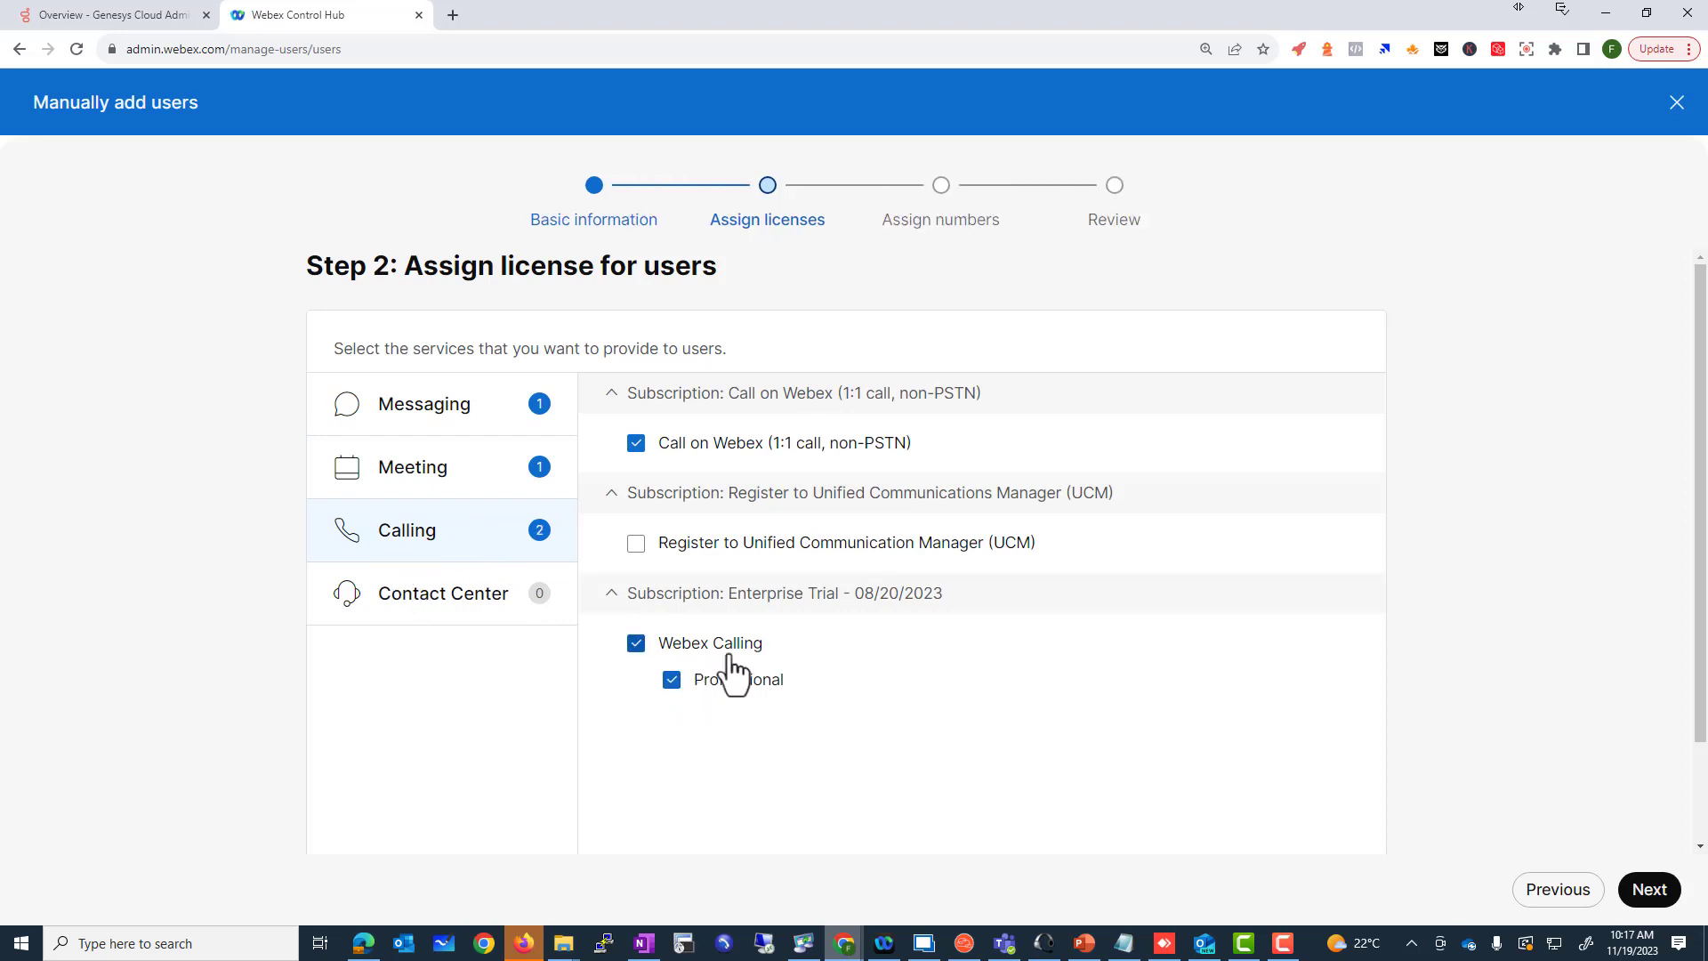
pyautogui.moveTo(1059, 556); pyautogui.dragTo(756, 572)
pyautogui.click(637, 550)
pyautogui.click(445, 612)
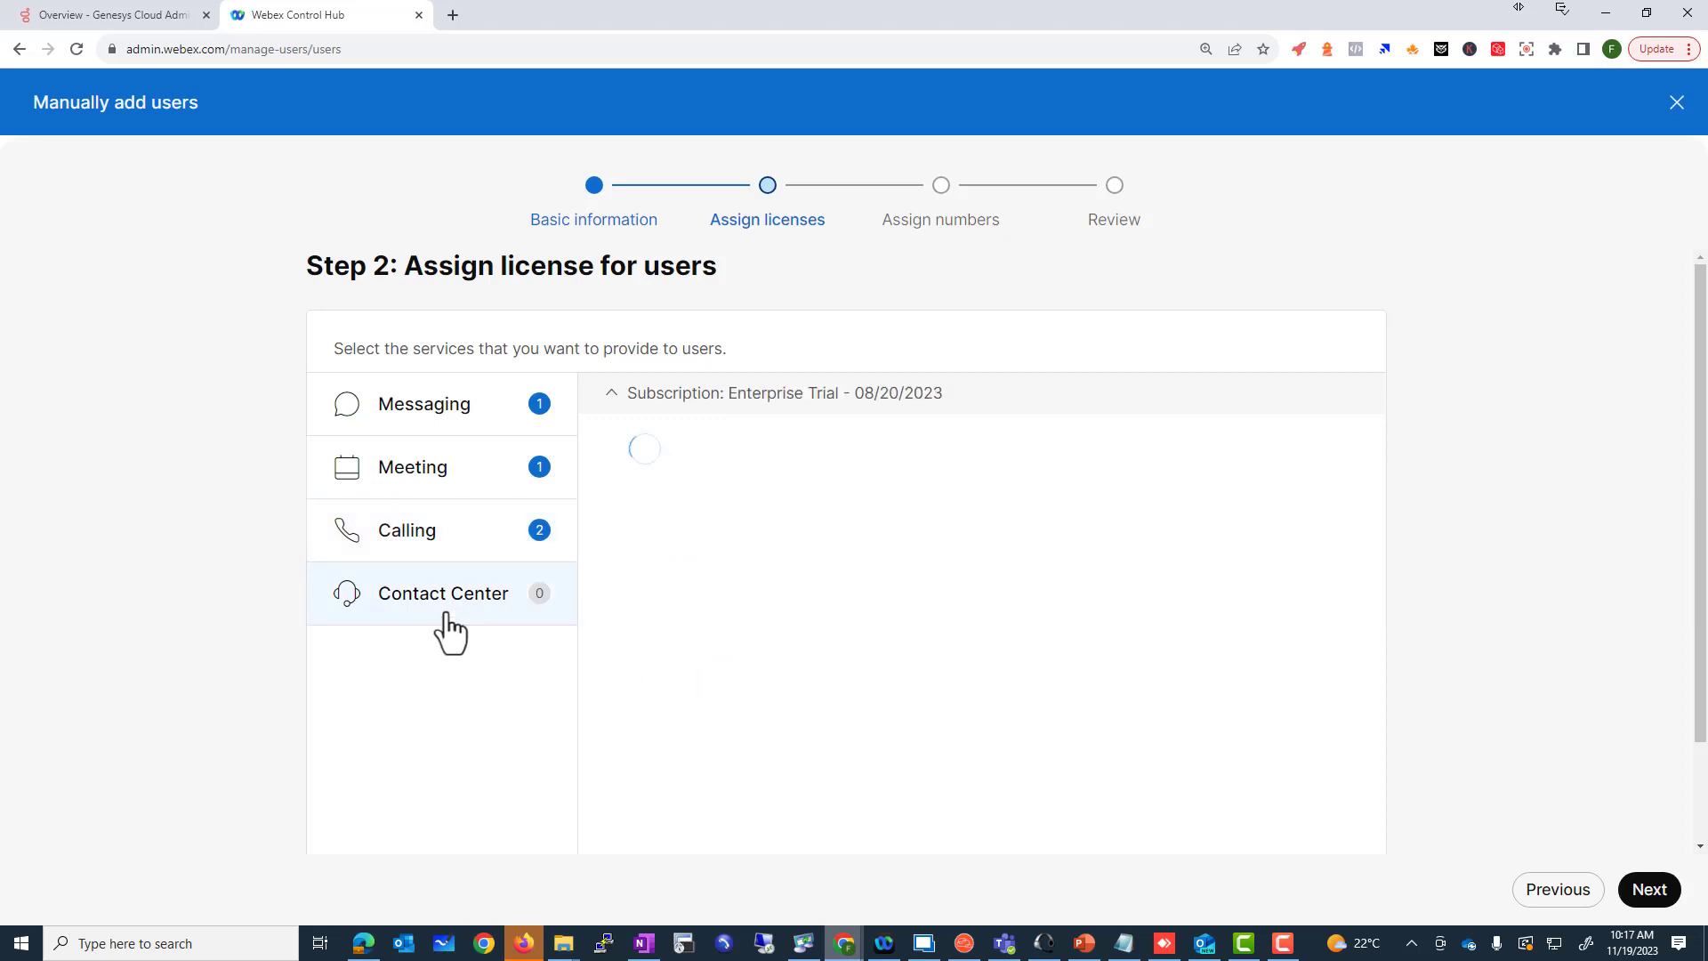
# Step: Assign the Standard Agent license, plus Webex Meetings Suite and Real-Time Translations
pyautogui.click(636, 445)
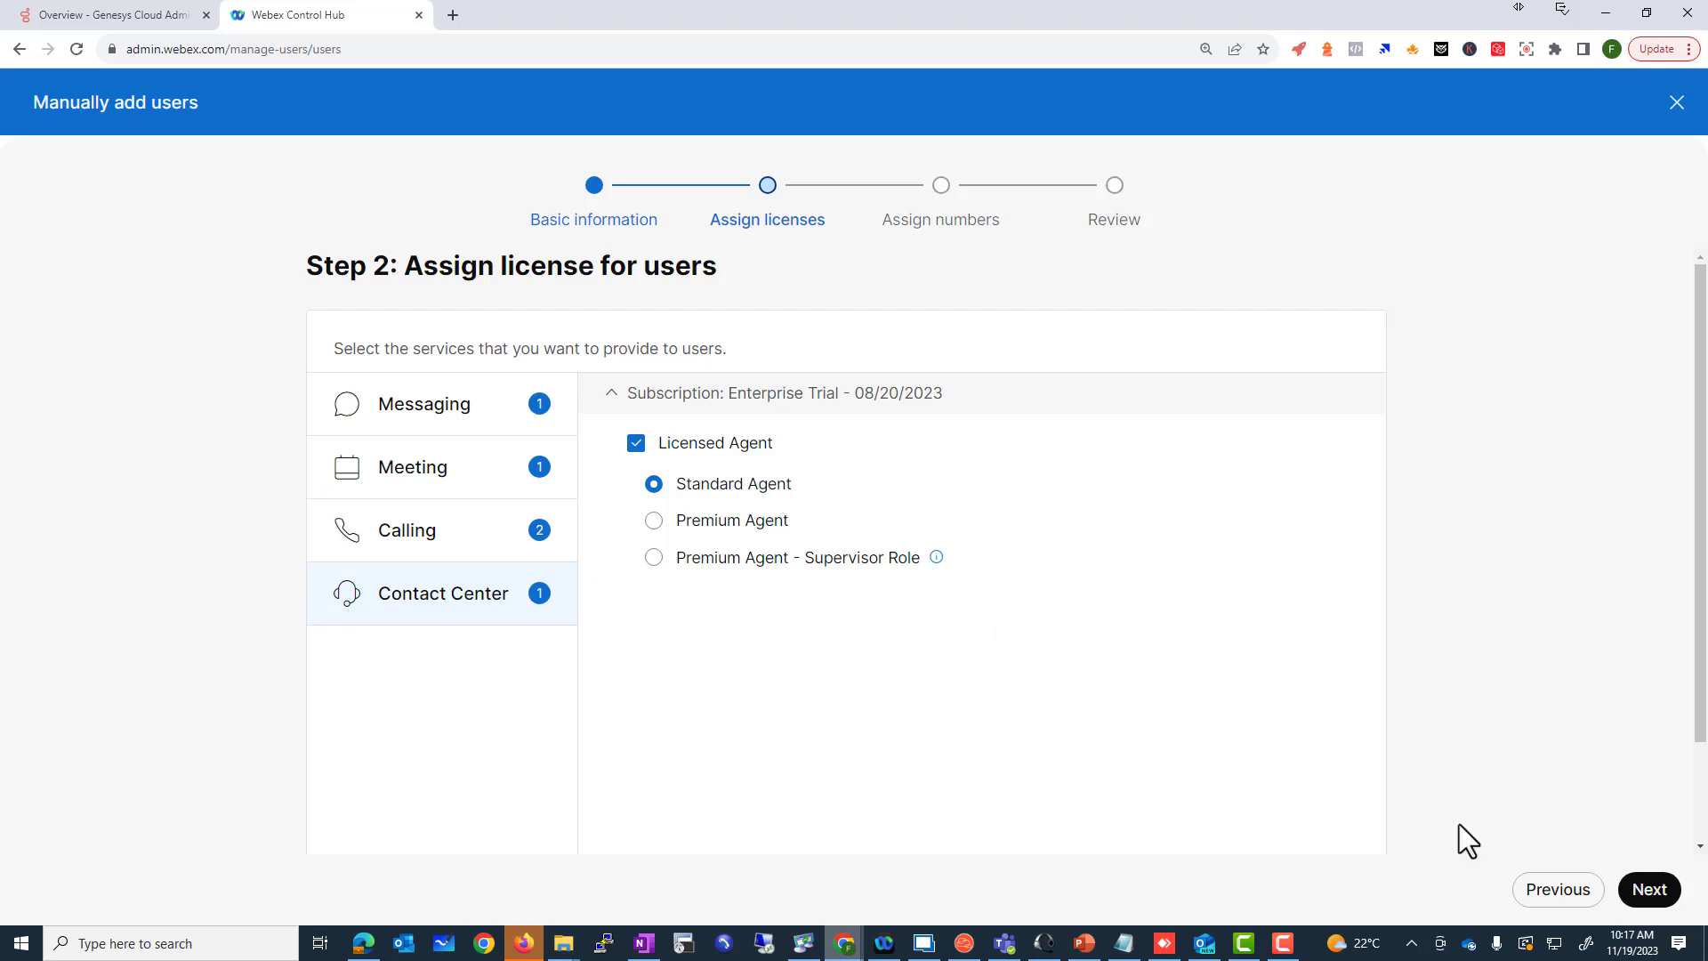
pyautogui.scroll(-2, 1512, 818)
pyautogui.scroll(2, 1557, 841)
pyautogui.click(424, 467)
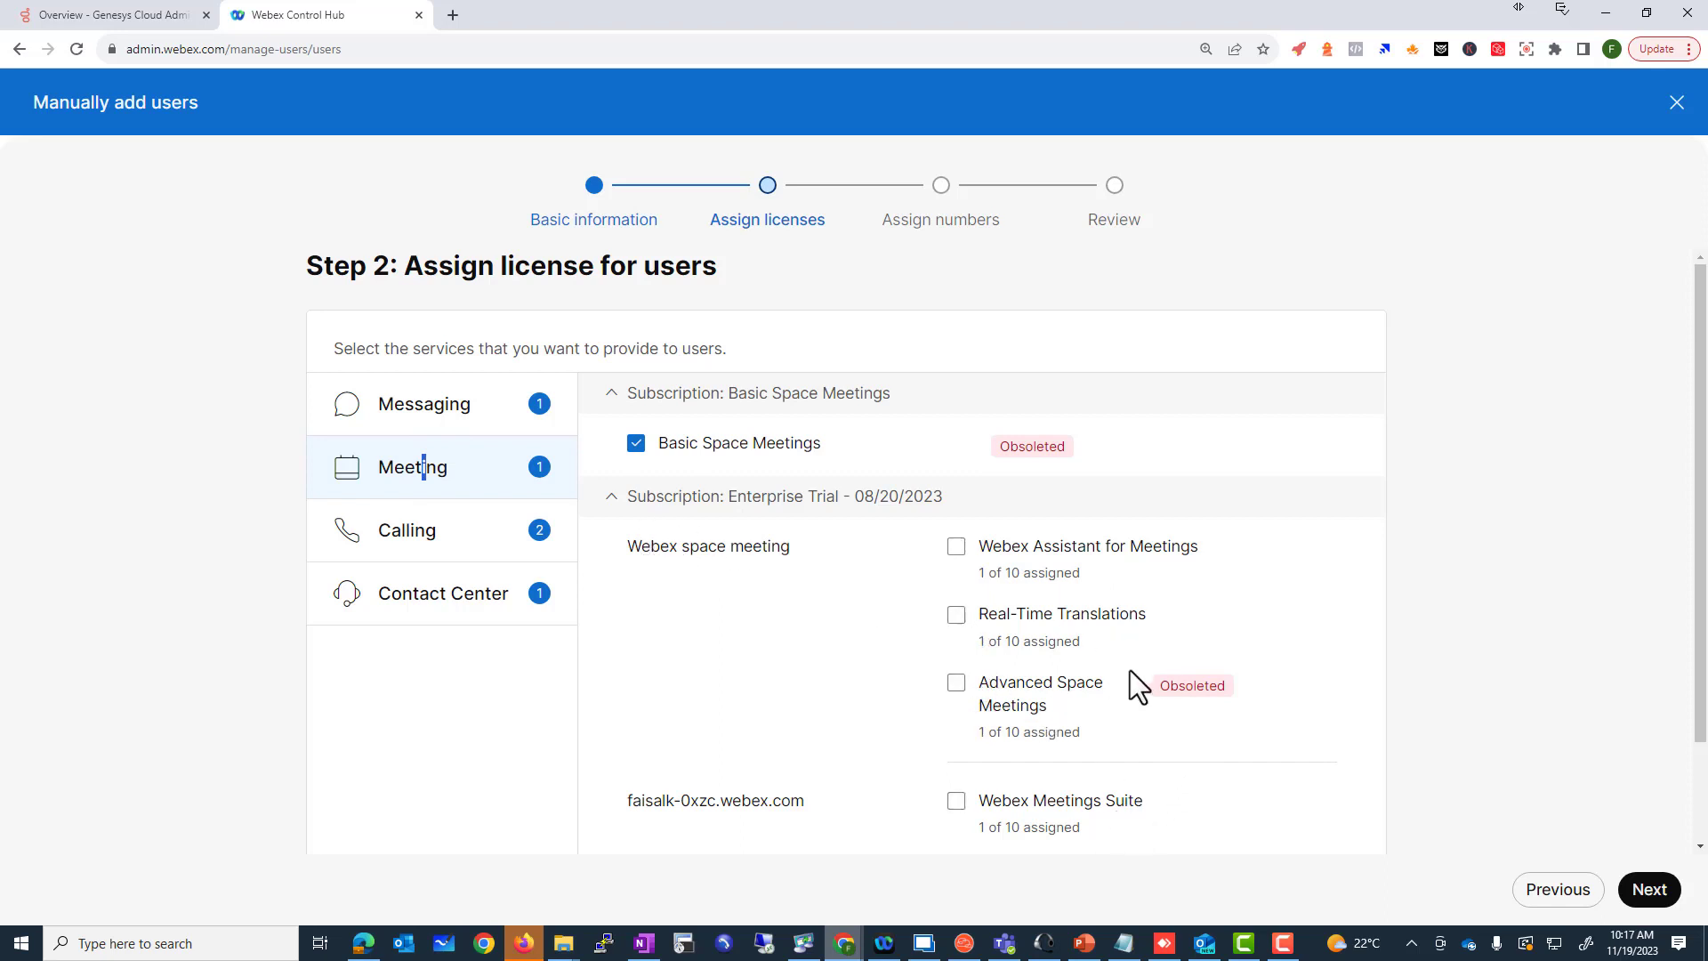
pyautogui.scroll(-1, 1022, 698)
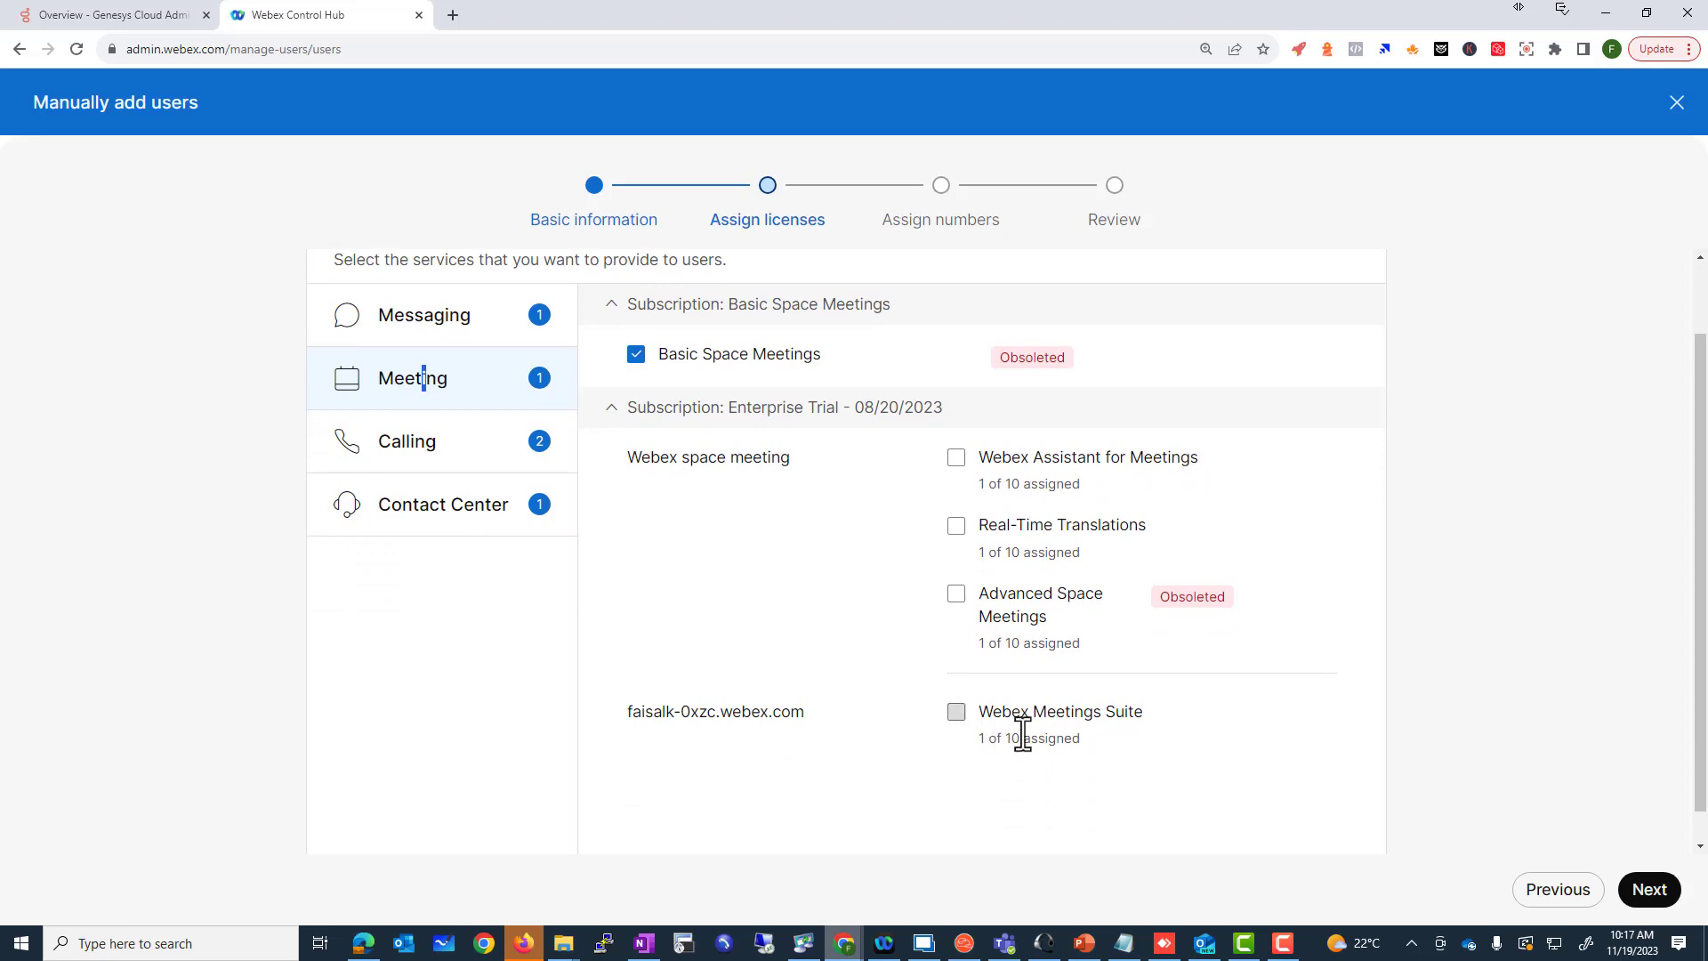
pyautogui.click(956, 712)
pyautogui.click(957, 526)
# Step: Review the Calling, Contact Center and Messaging licenses, then continue to number assignment
pyautogui.click(418, 442)
pyautogui.click(480, 510)
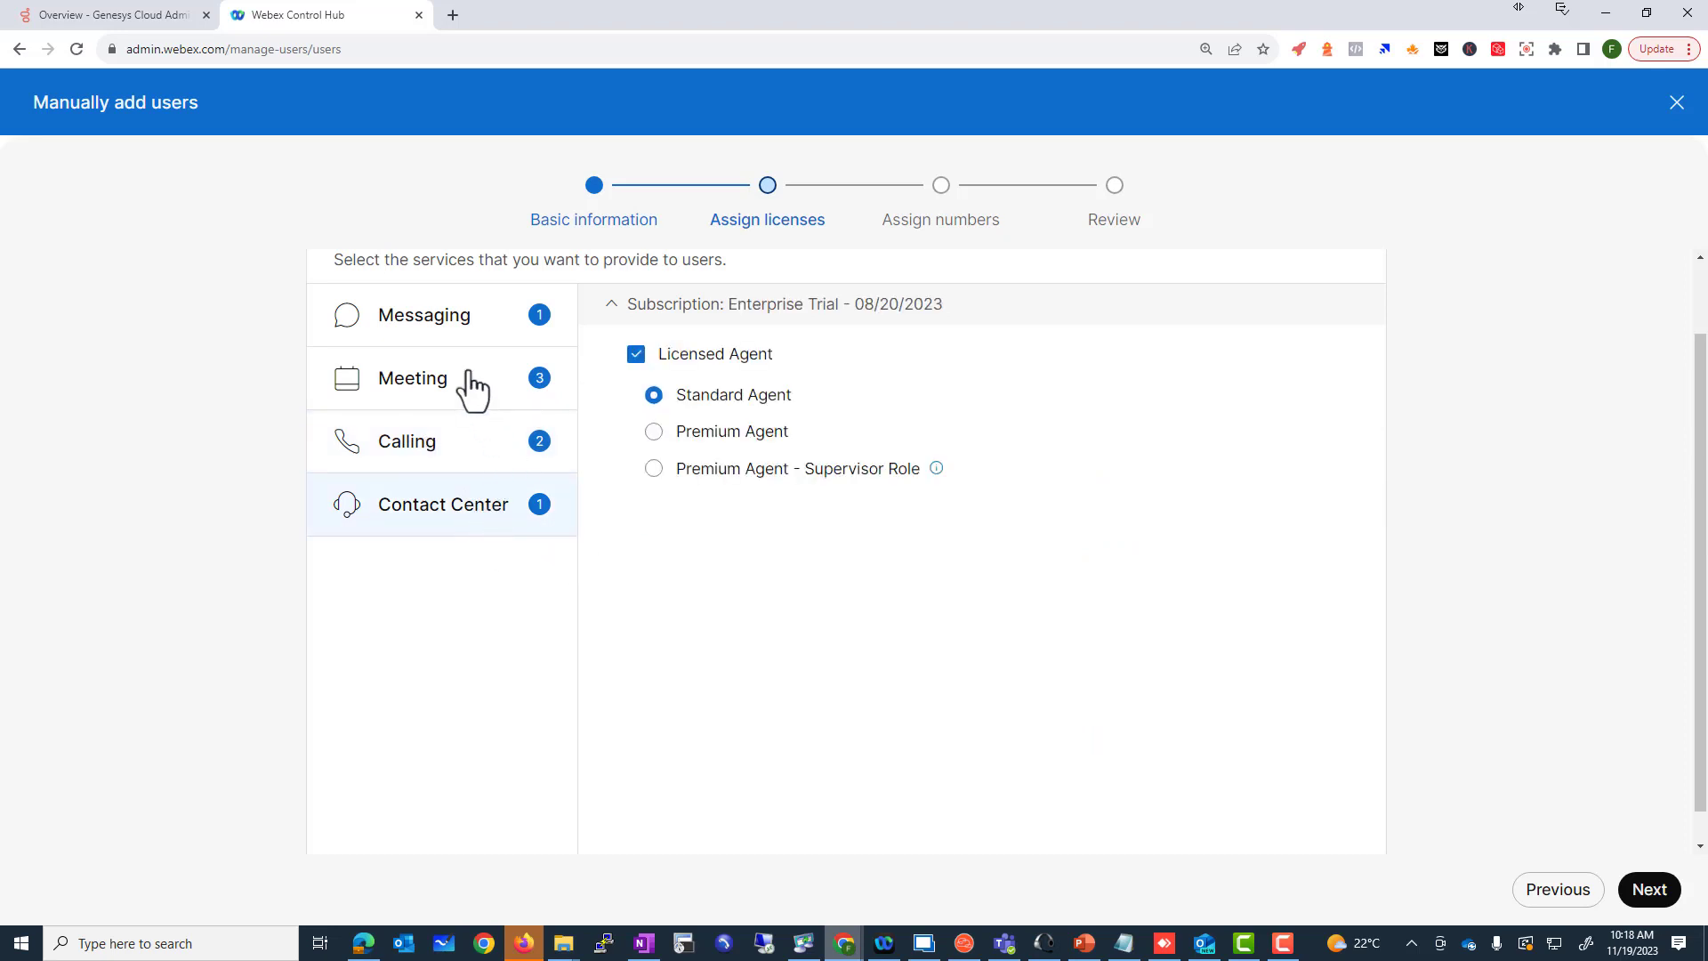
pyautogui.click(451, 339)
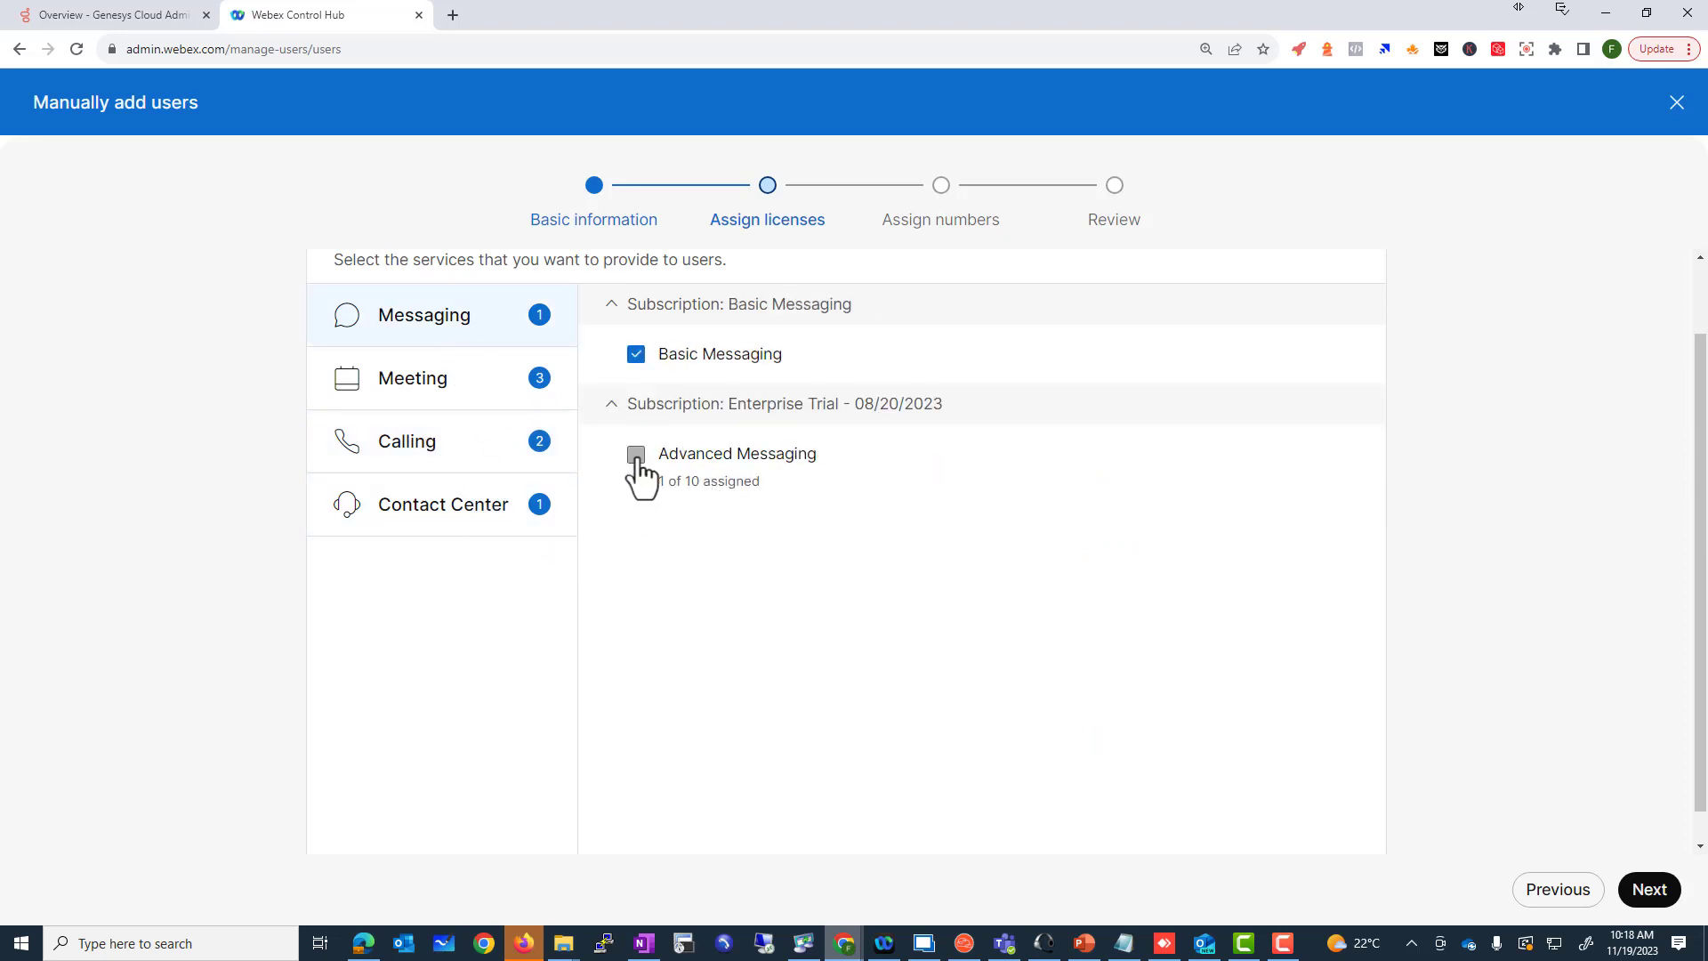
pyautogui.moveTo(678, 455); pyautogui.dragTo(643, 471)
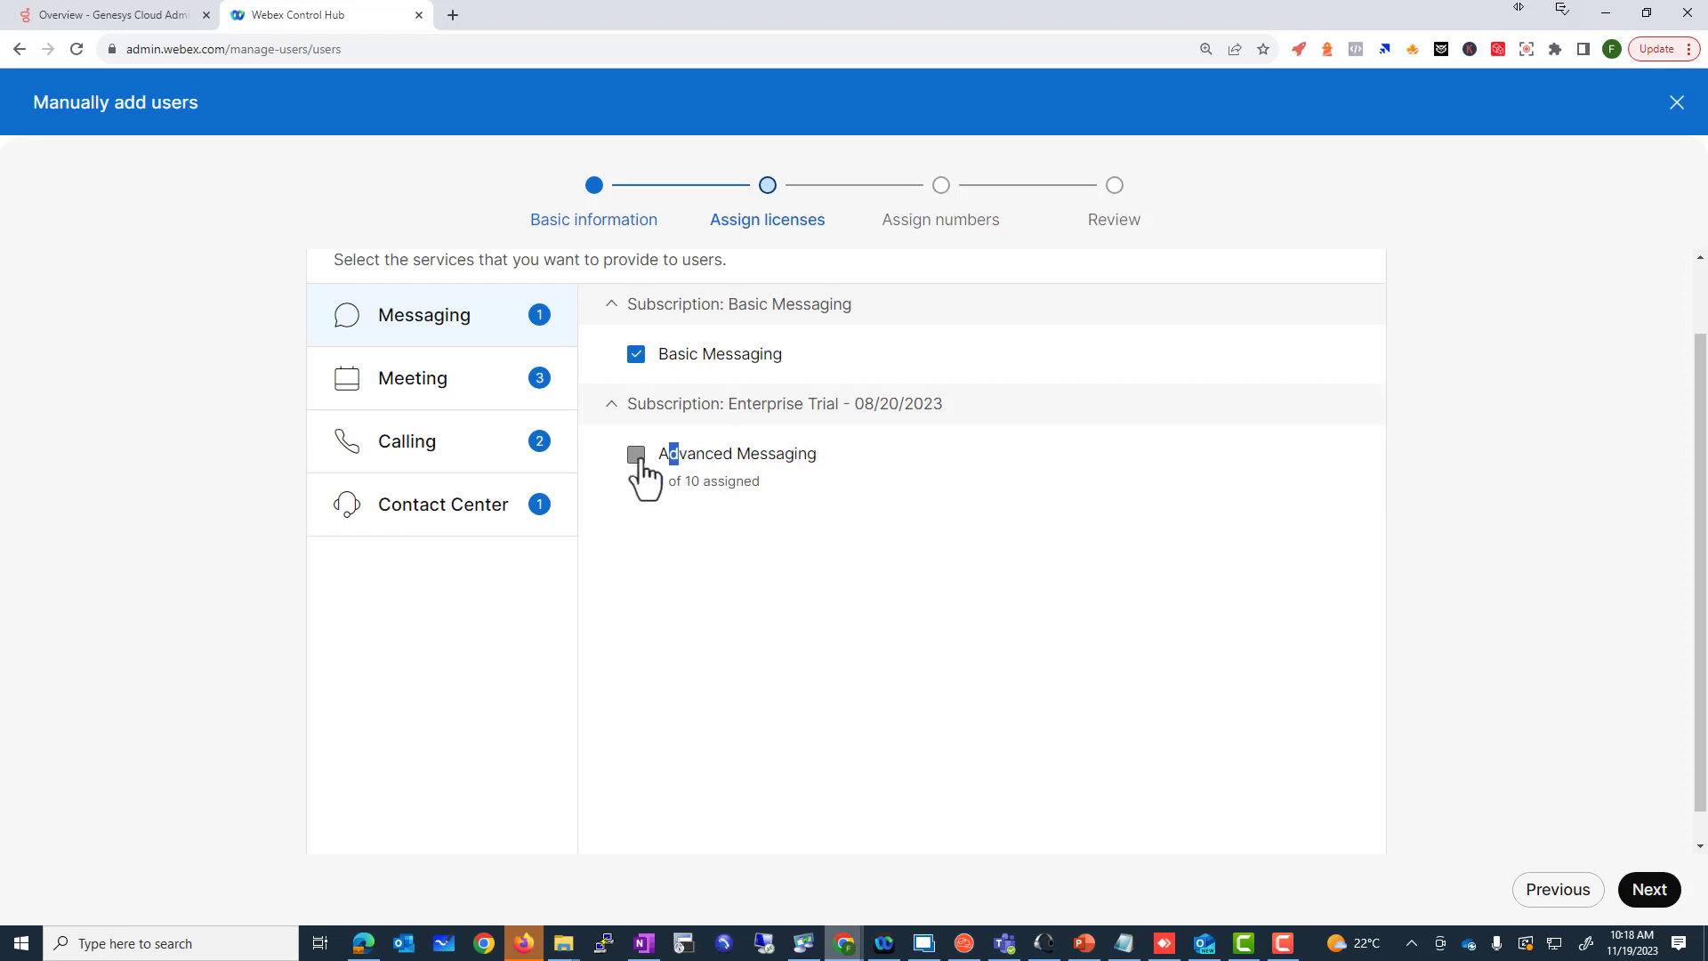
pyautogui.click(478, 523)
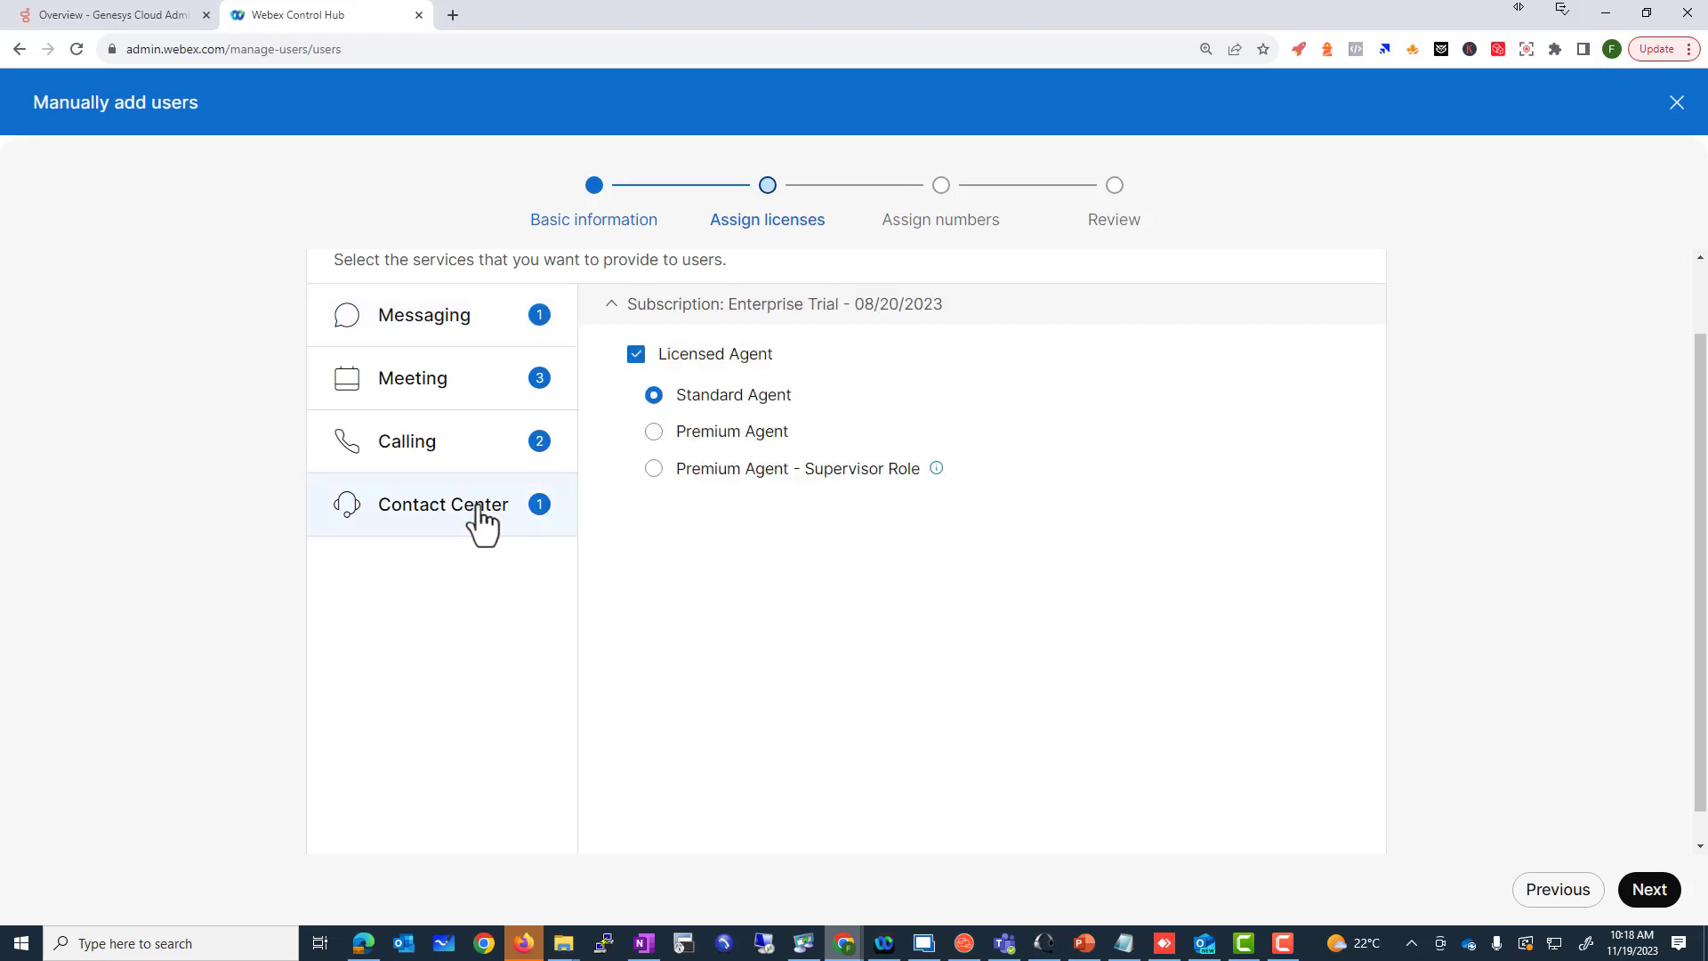
pyautogui.click(1637, 889)
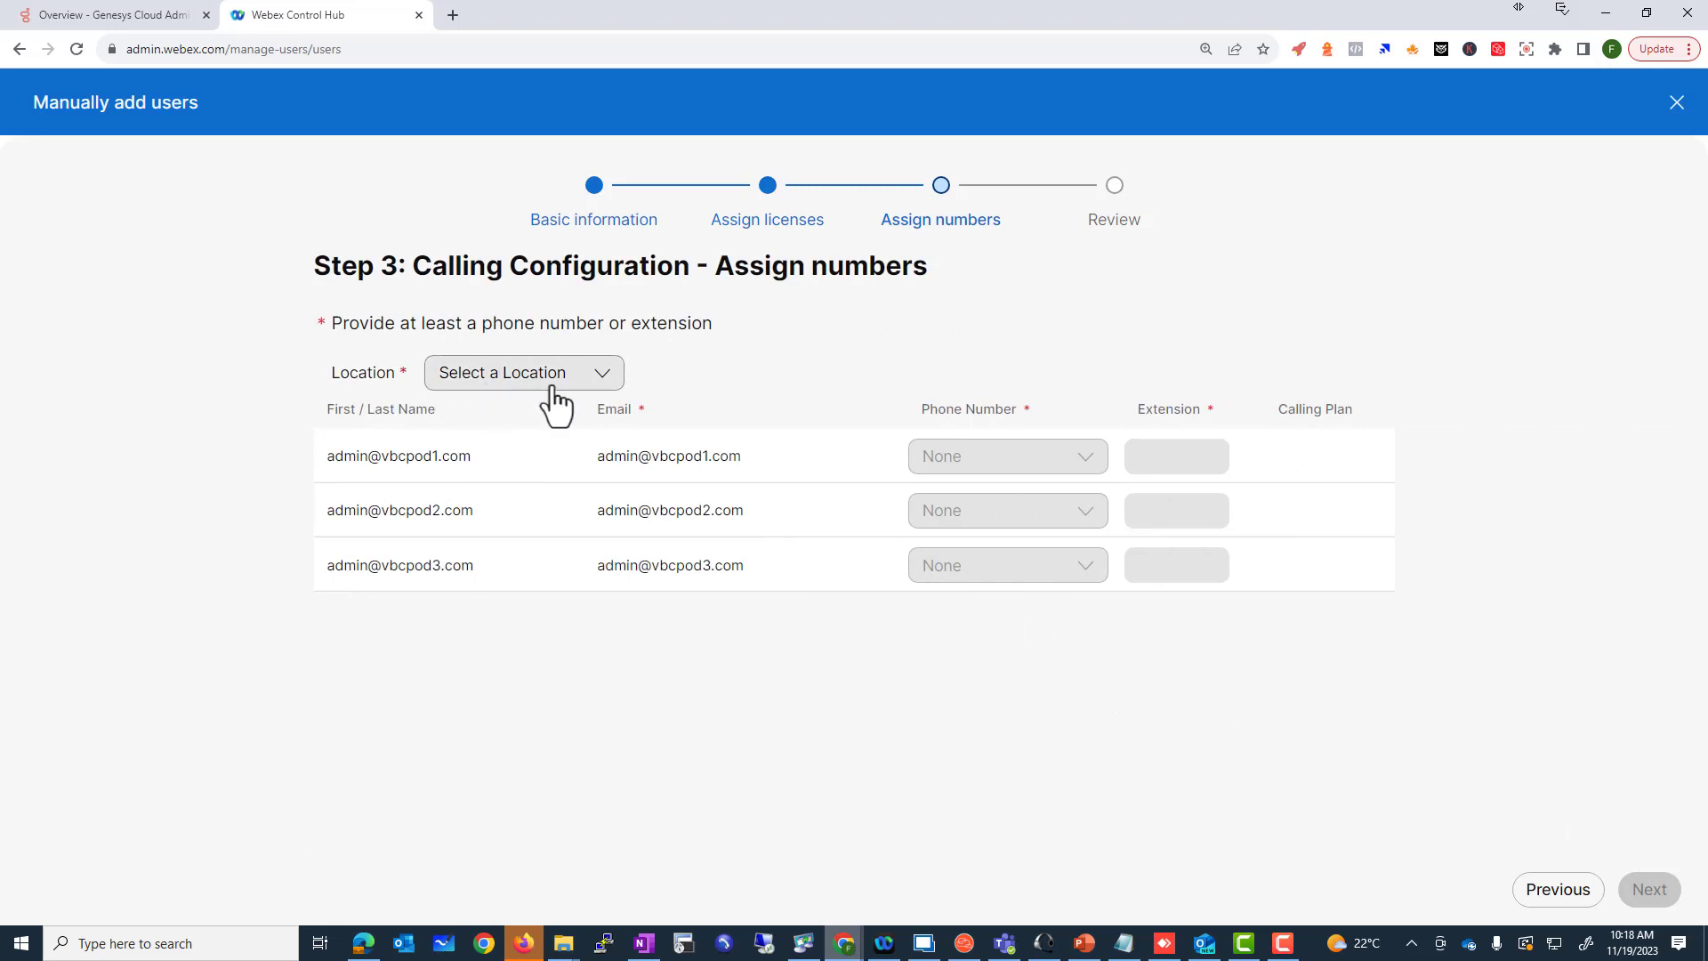
# Step: Set the new users' location to Site1, leaving phone numbers unassigned
pyautogui.click(551, 384)
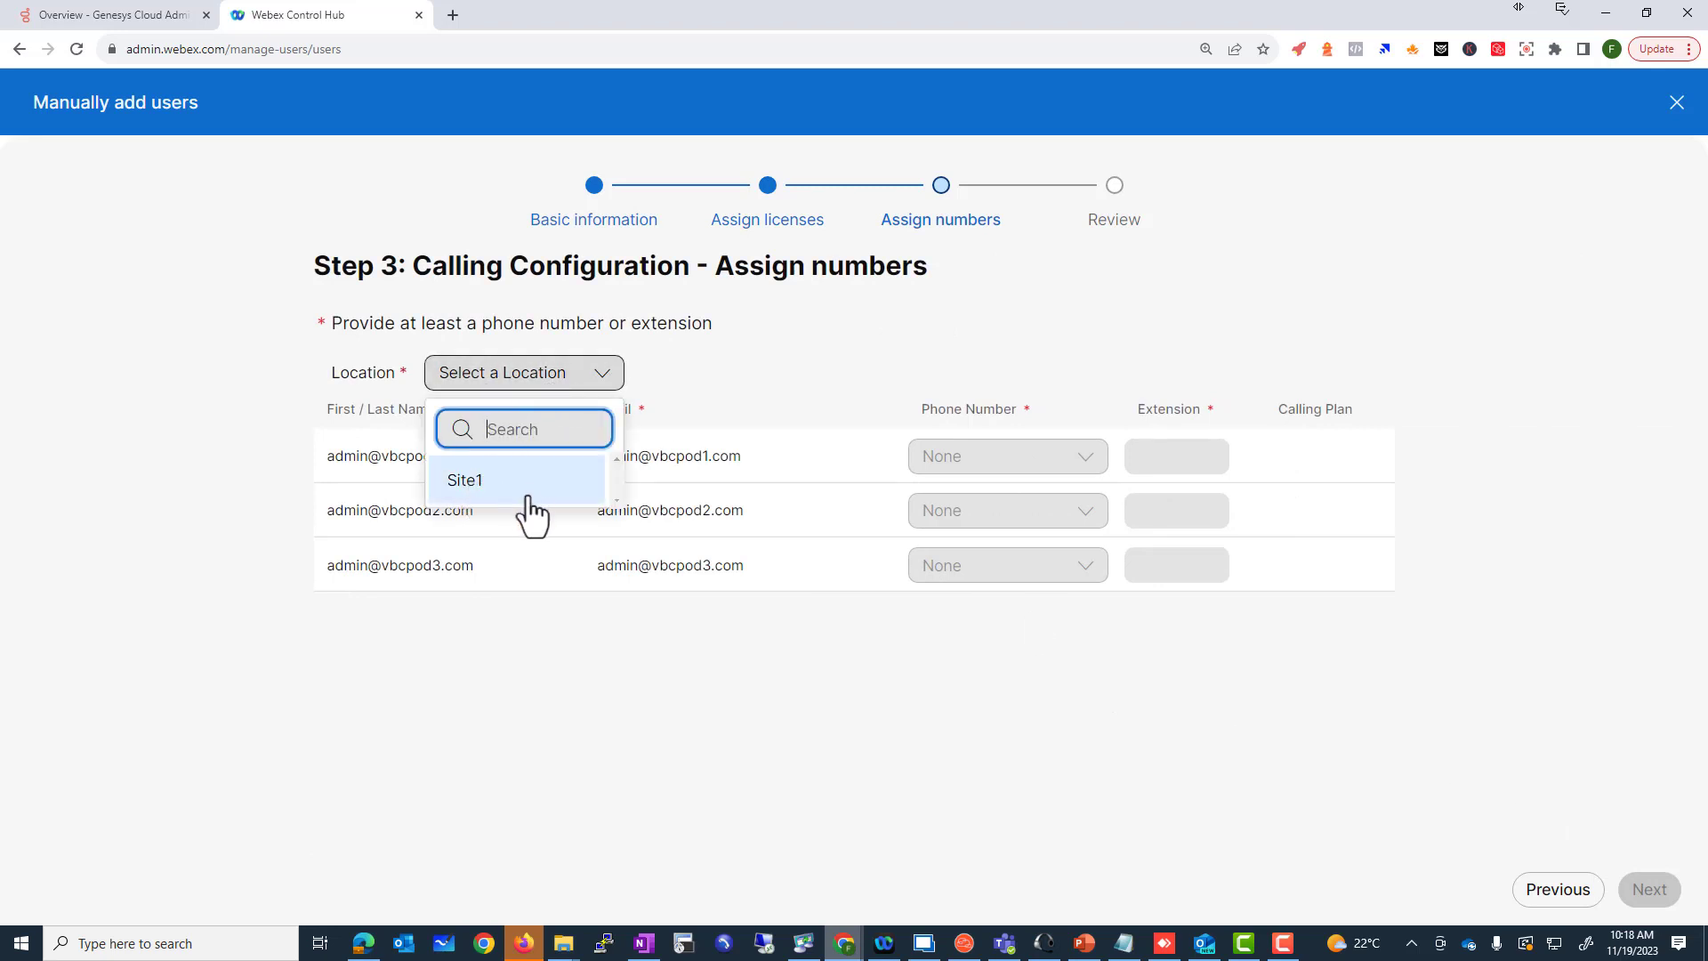
pyautogui.click(488, 501)
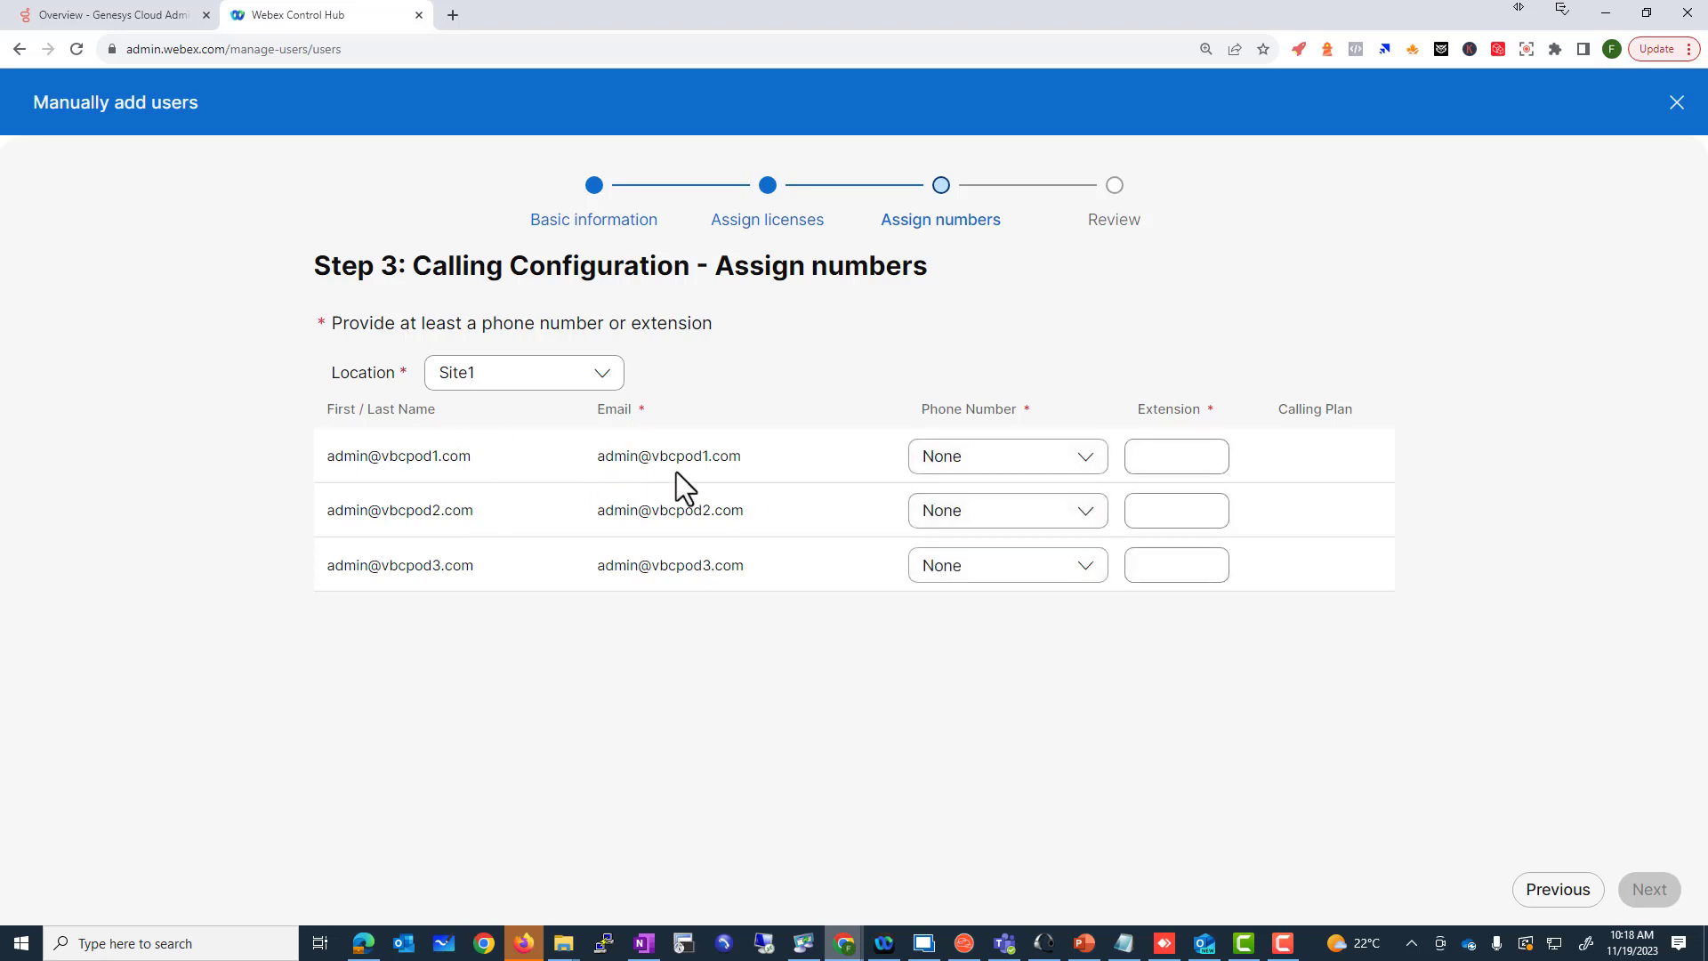
pyautogui.click(1021, 469)
pyautogui.click(1129, 547)
# Step: Give the three users extensions 5001, 5002 and 5003 and go to review
pyautogui.click(1181, 449)
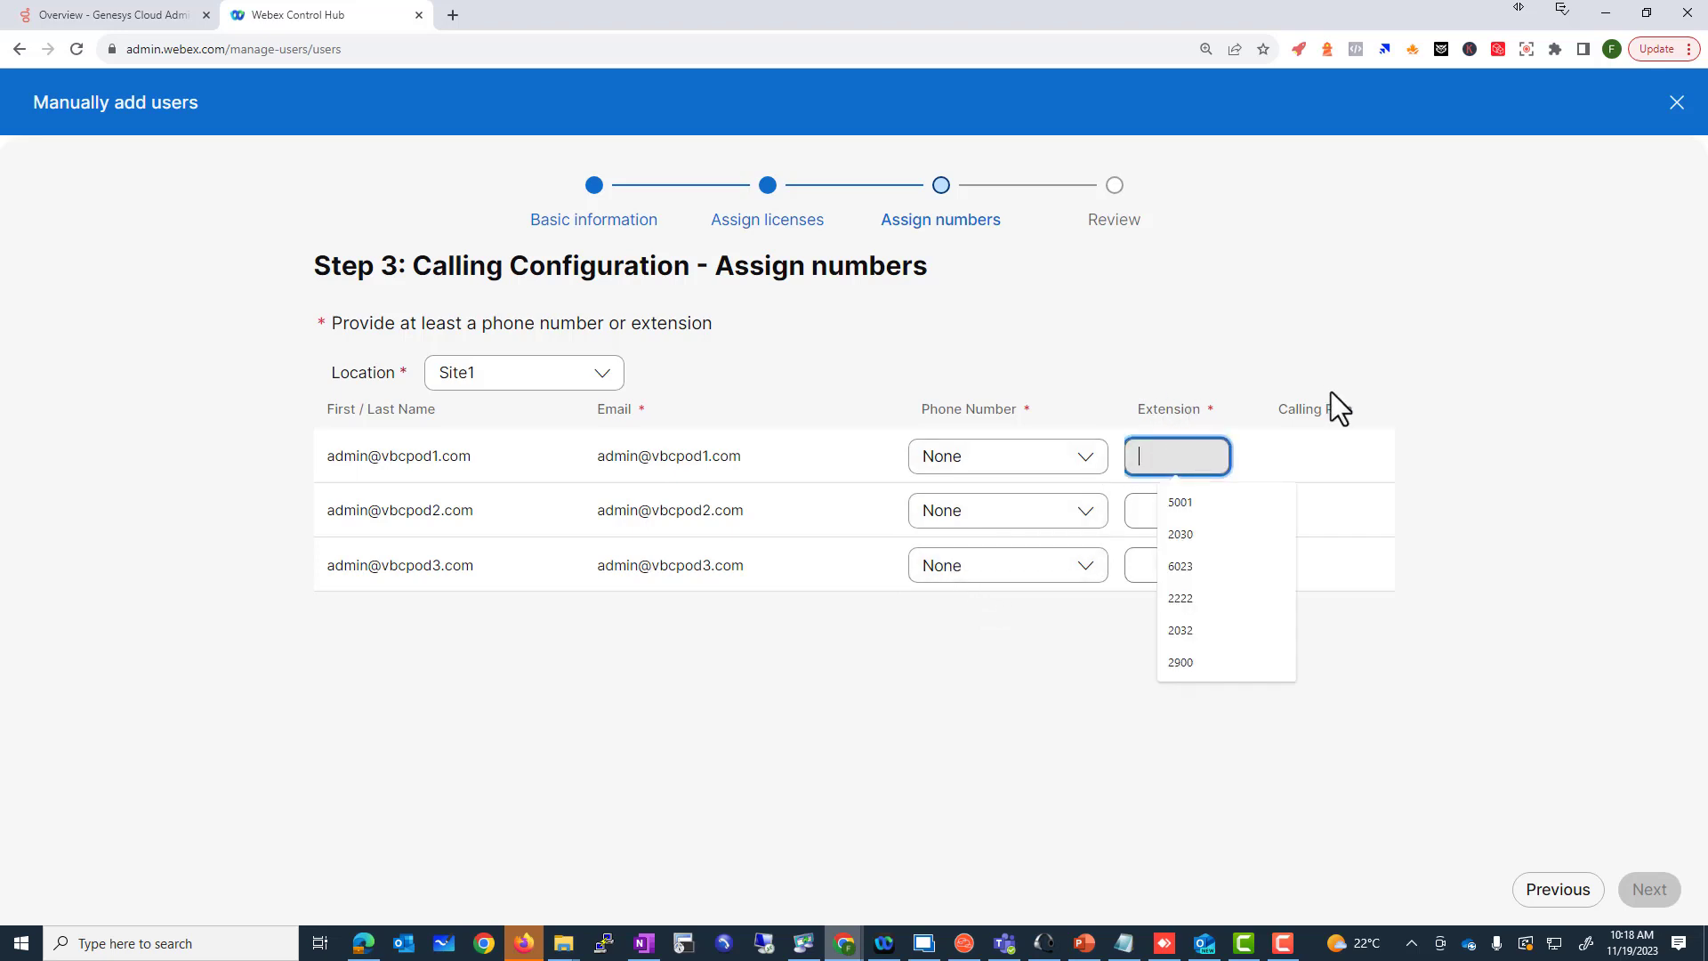
pyautogui.write('5001')
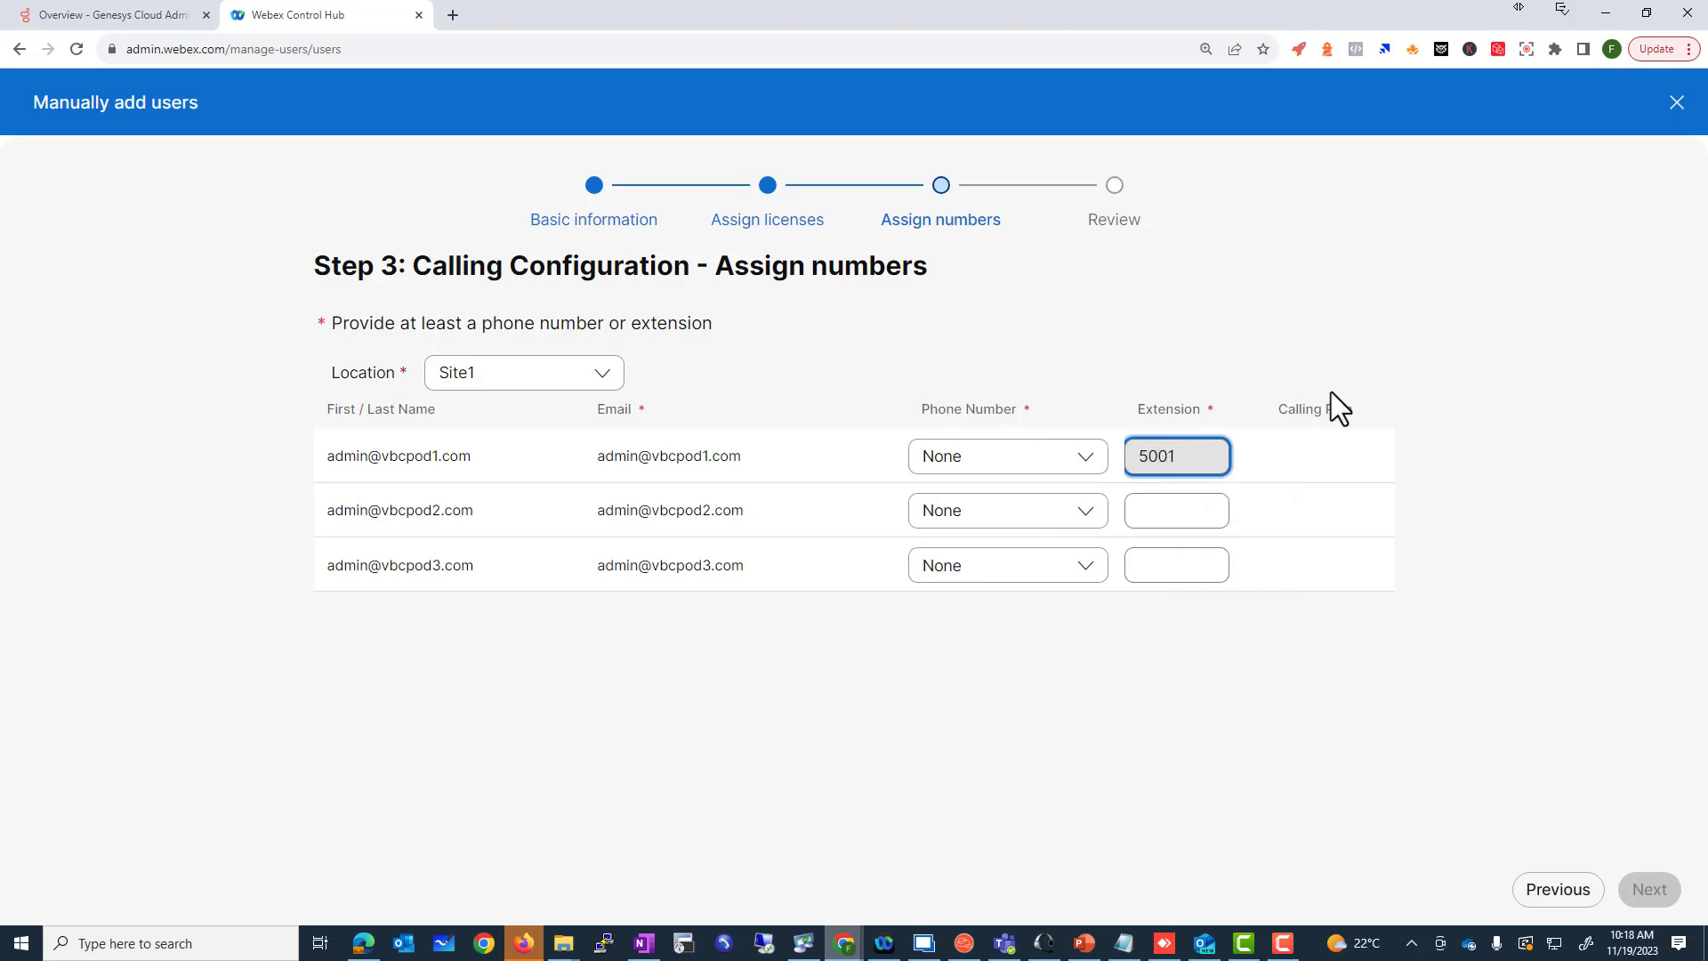
pyautogui.click(1180, 513)
pyautogui.write('5002')
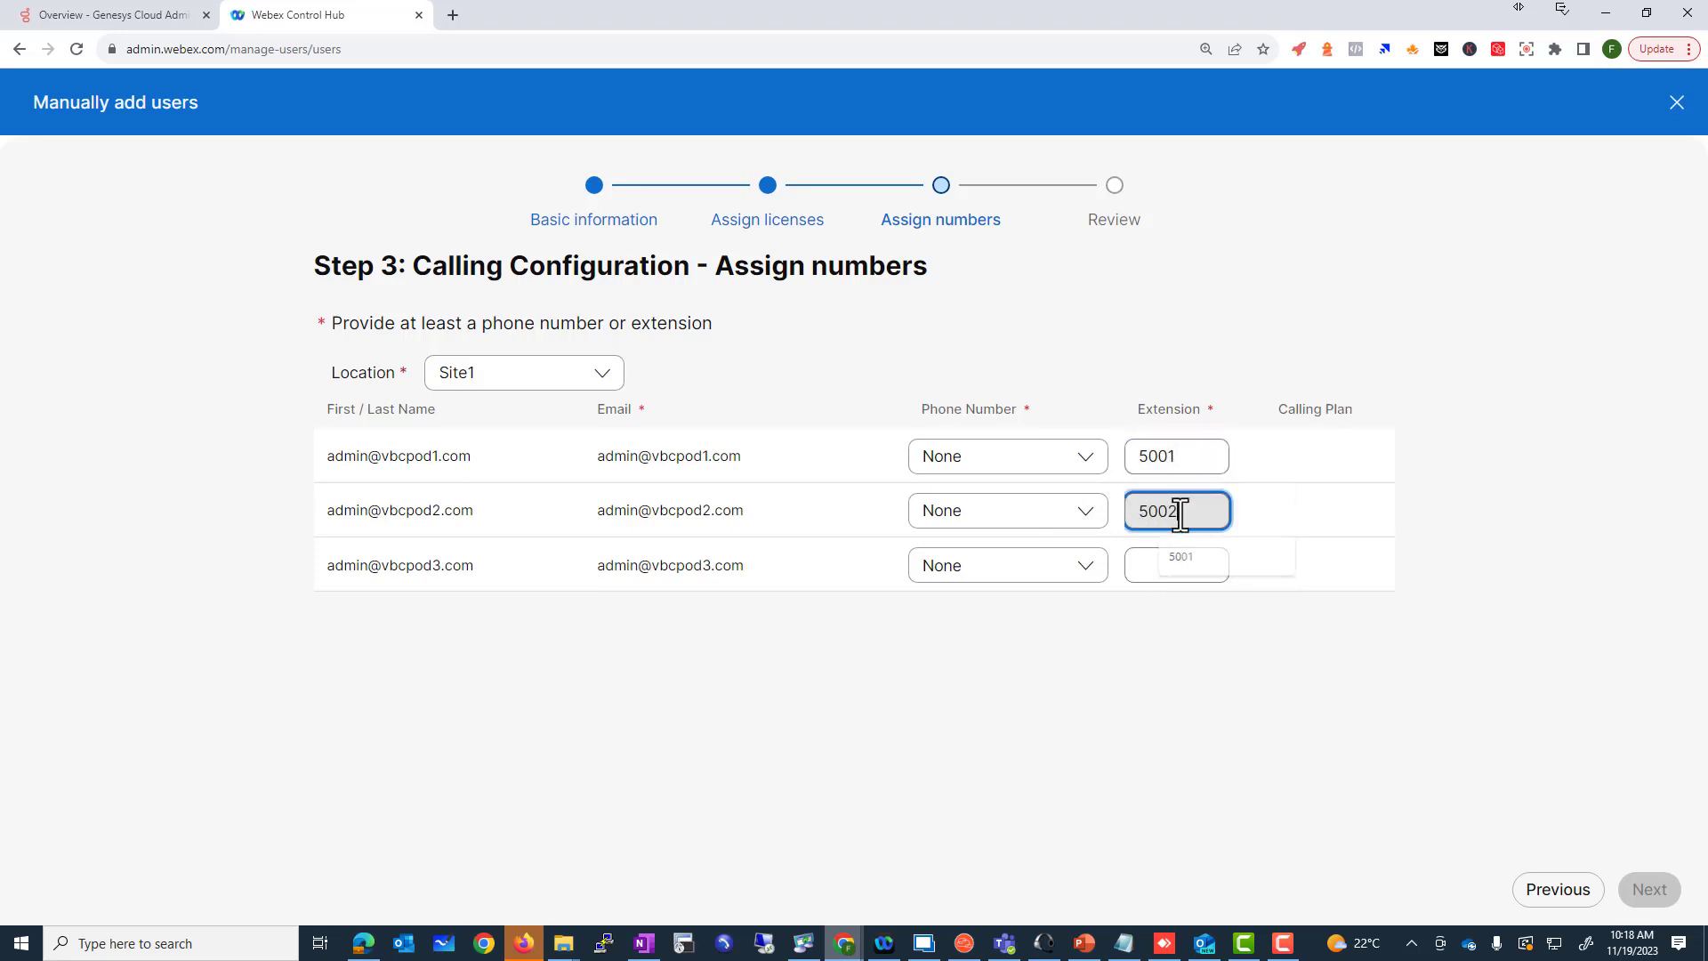
pyautogui.click(1143, 566)
pyautogui.write('5003')
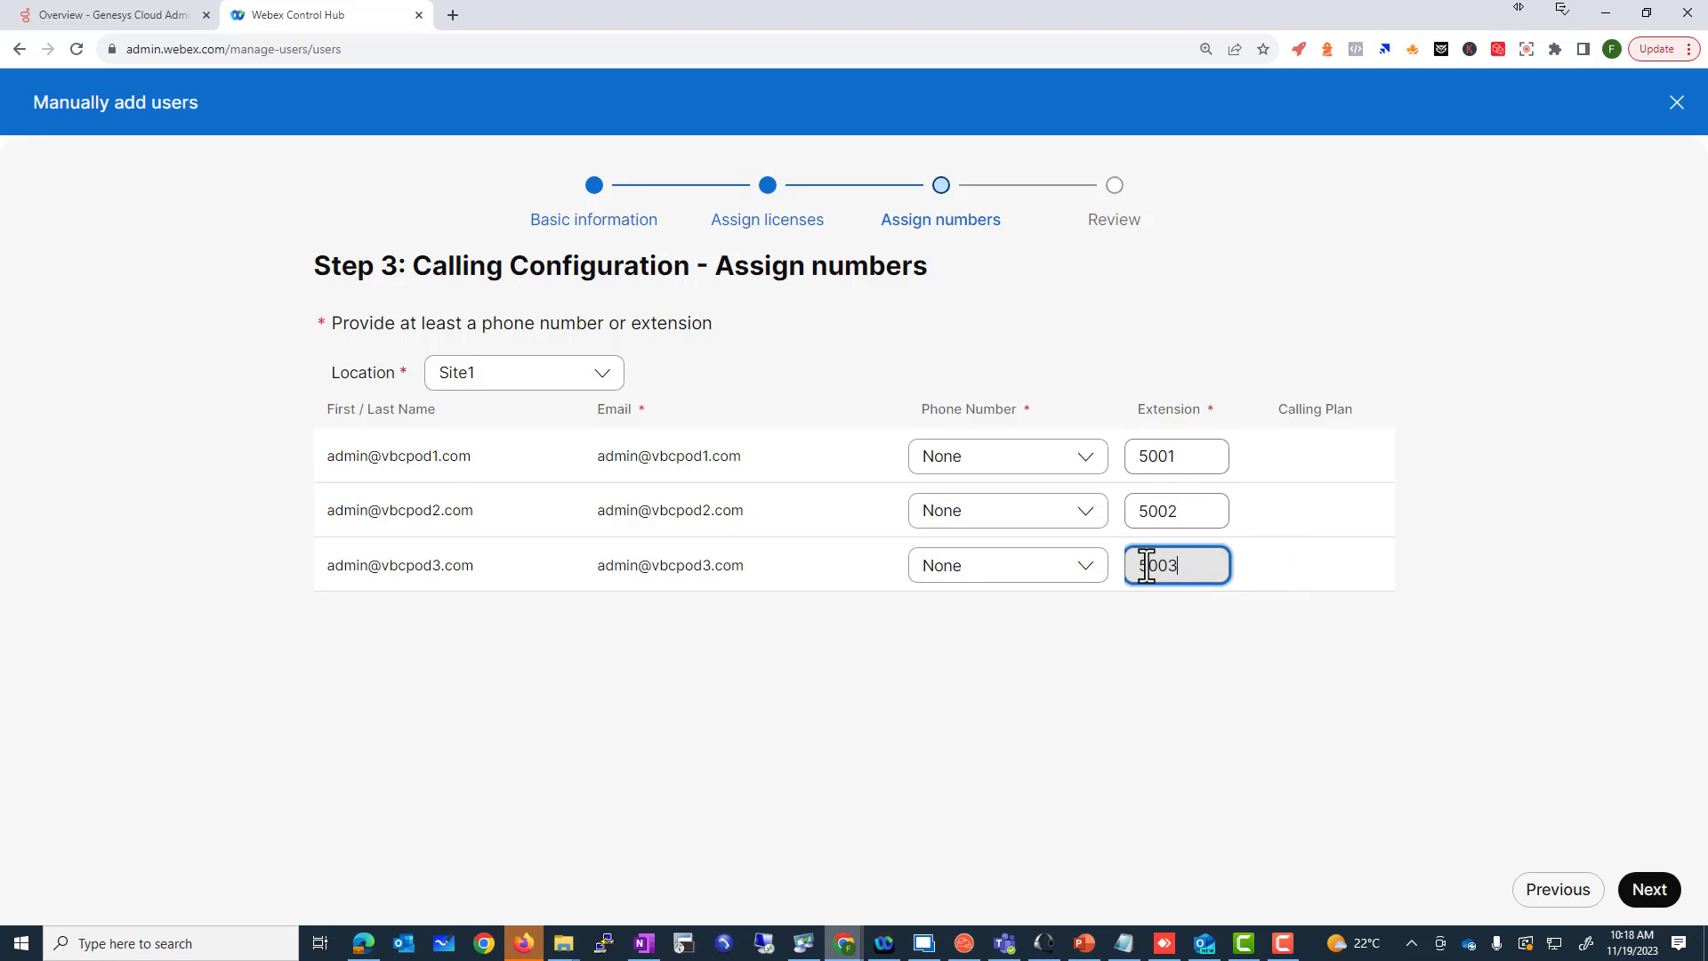
pyautogui.click(1269, 630)
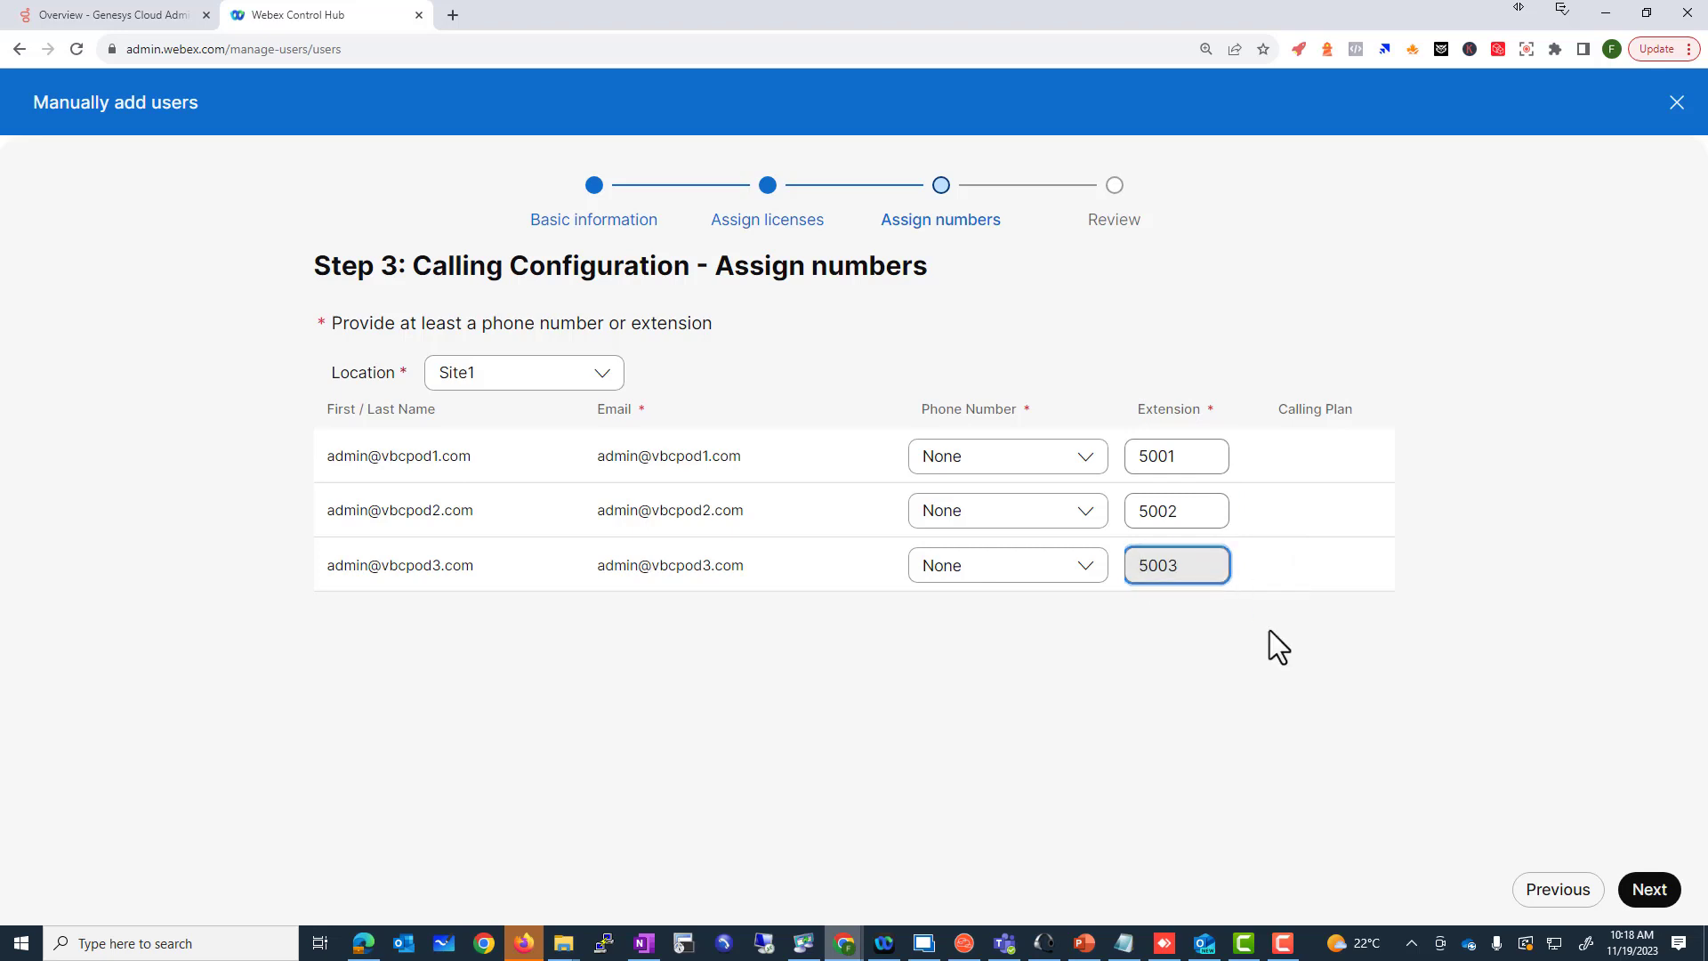
pyautogui.click(1644, 887)
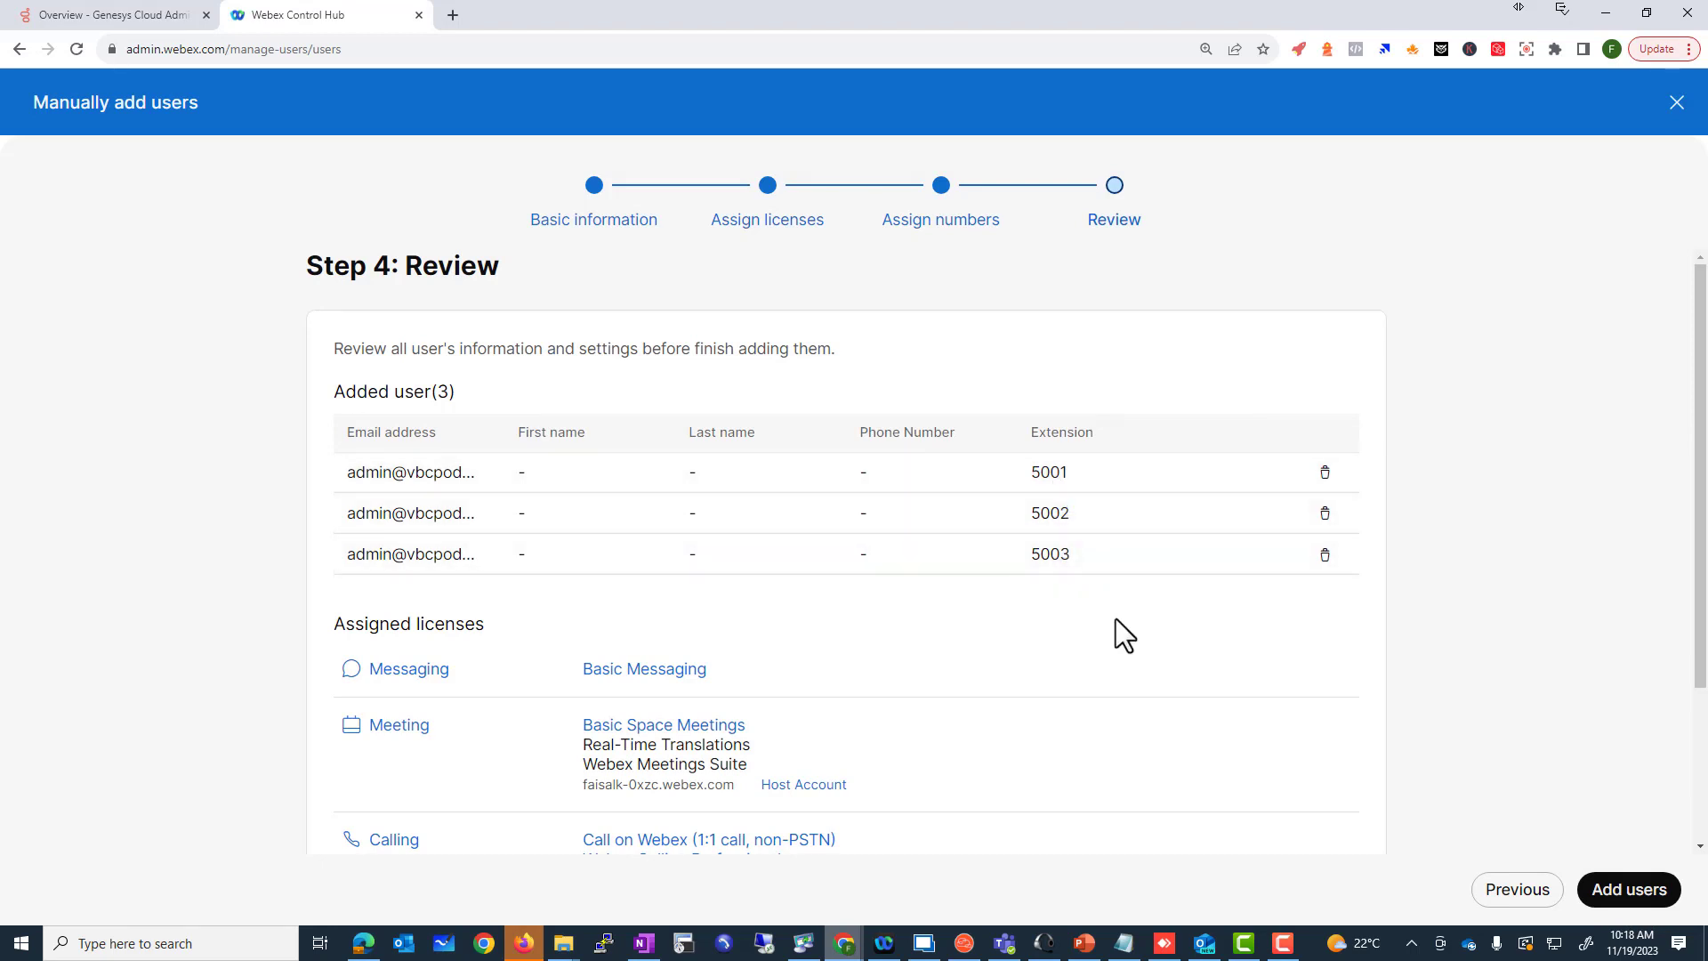
# Step: Add the users, read the unverified-domain rejection errors, and skip them to finish
pyautogui.scroll(-3, 1124, 623)
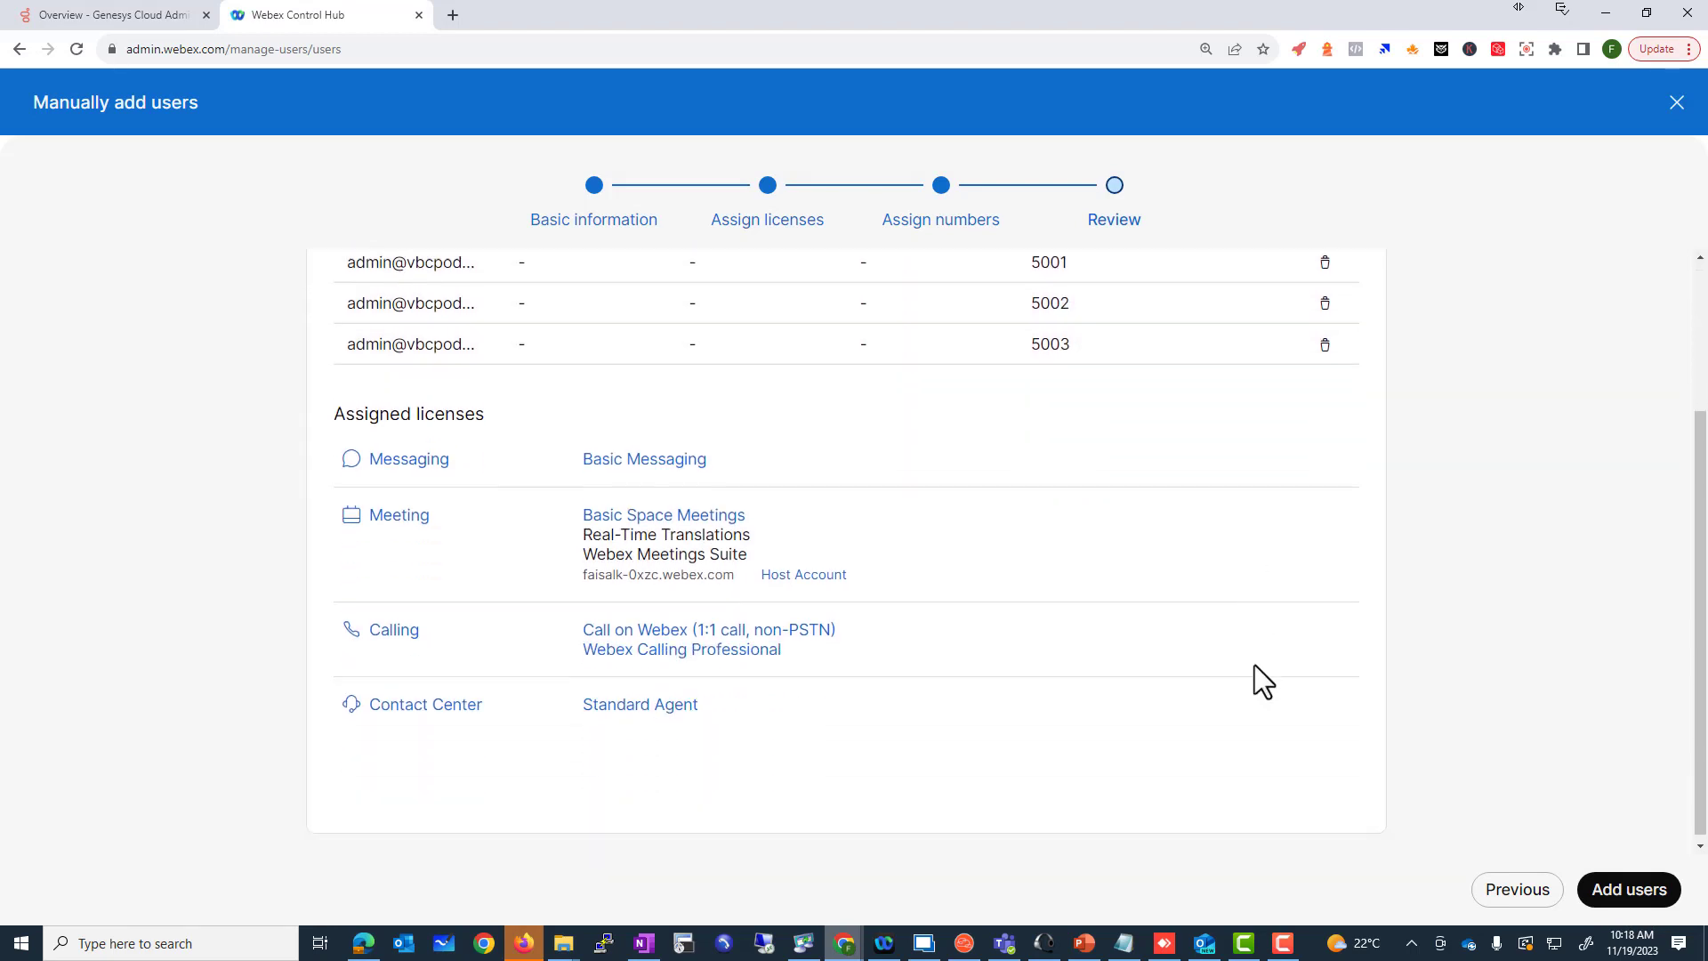
pyautogui.scroll(3, 1192, 674)
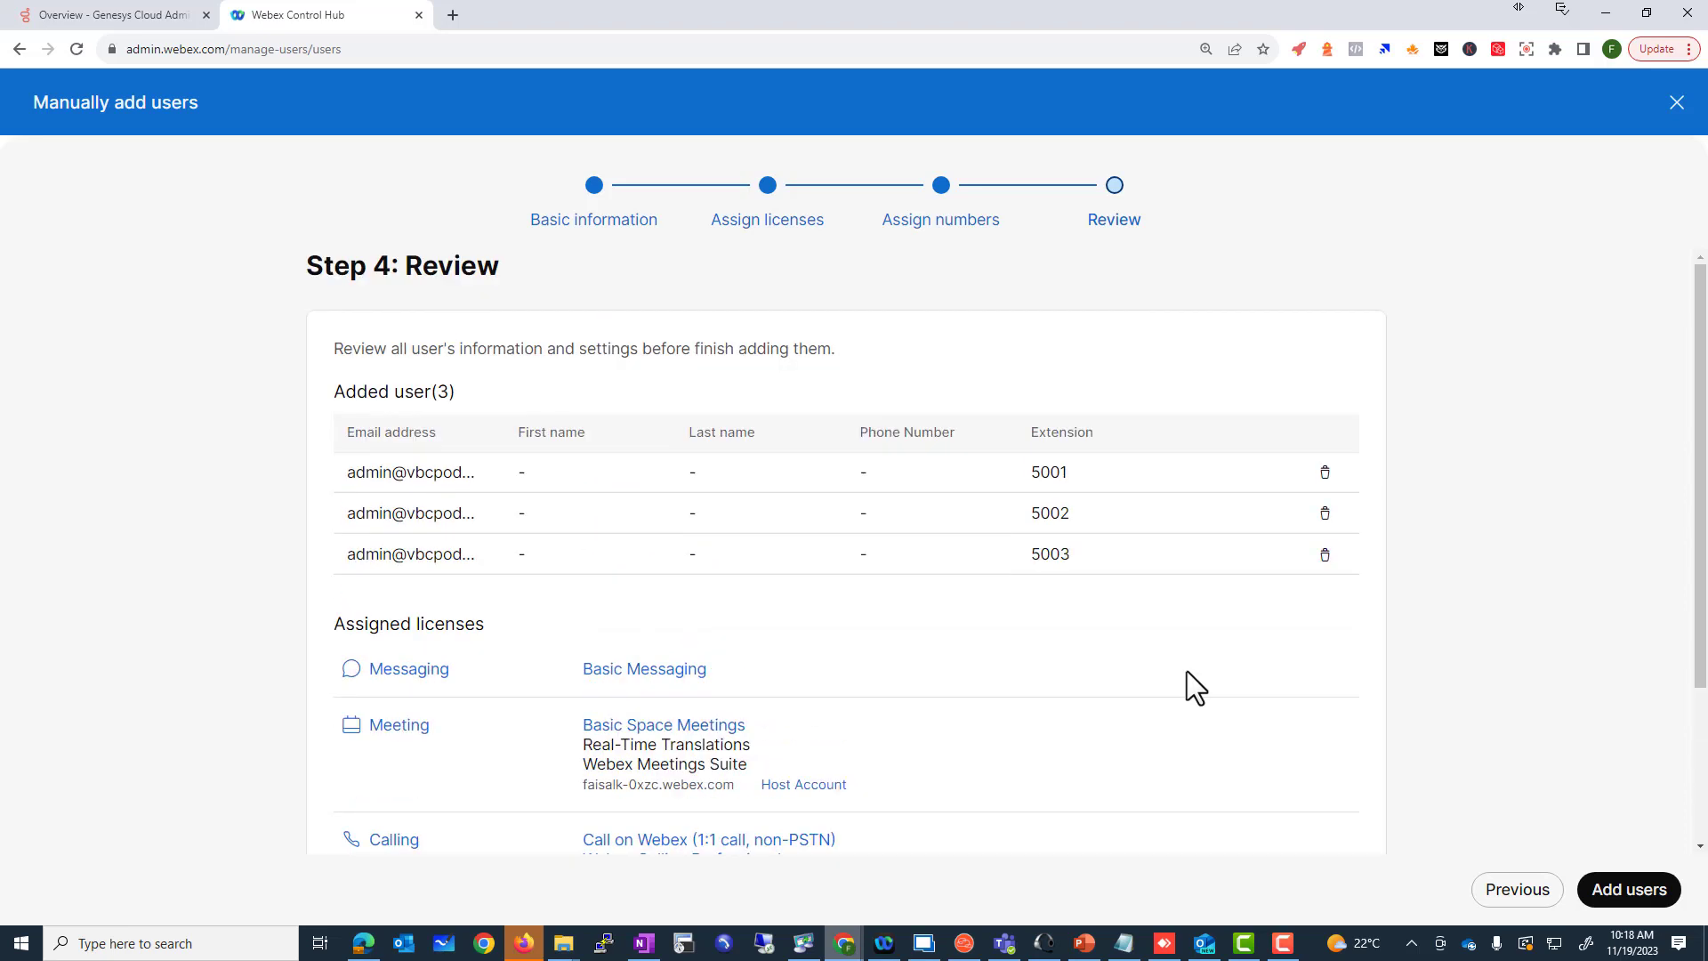
pyautogui.click(1662, 890)
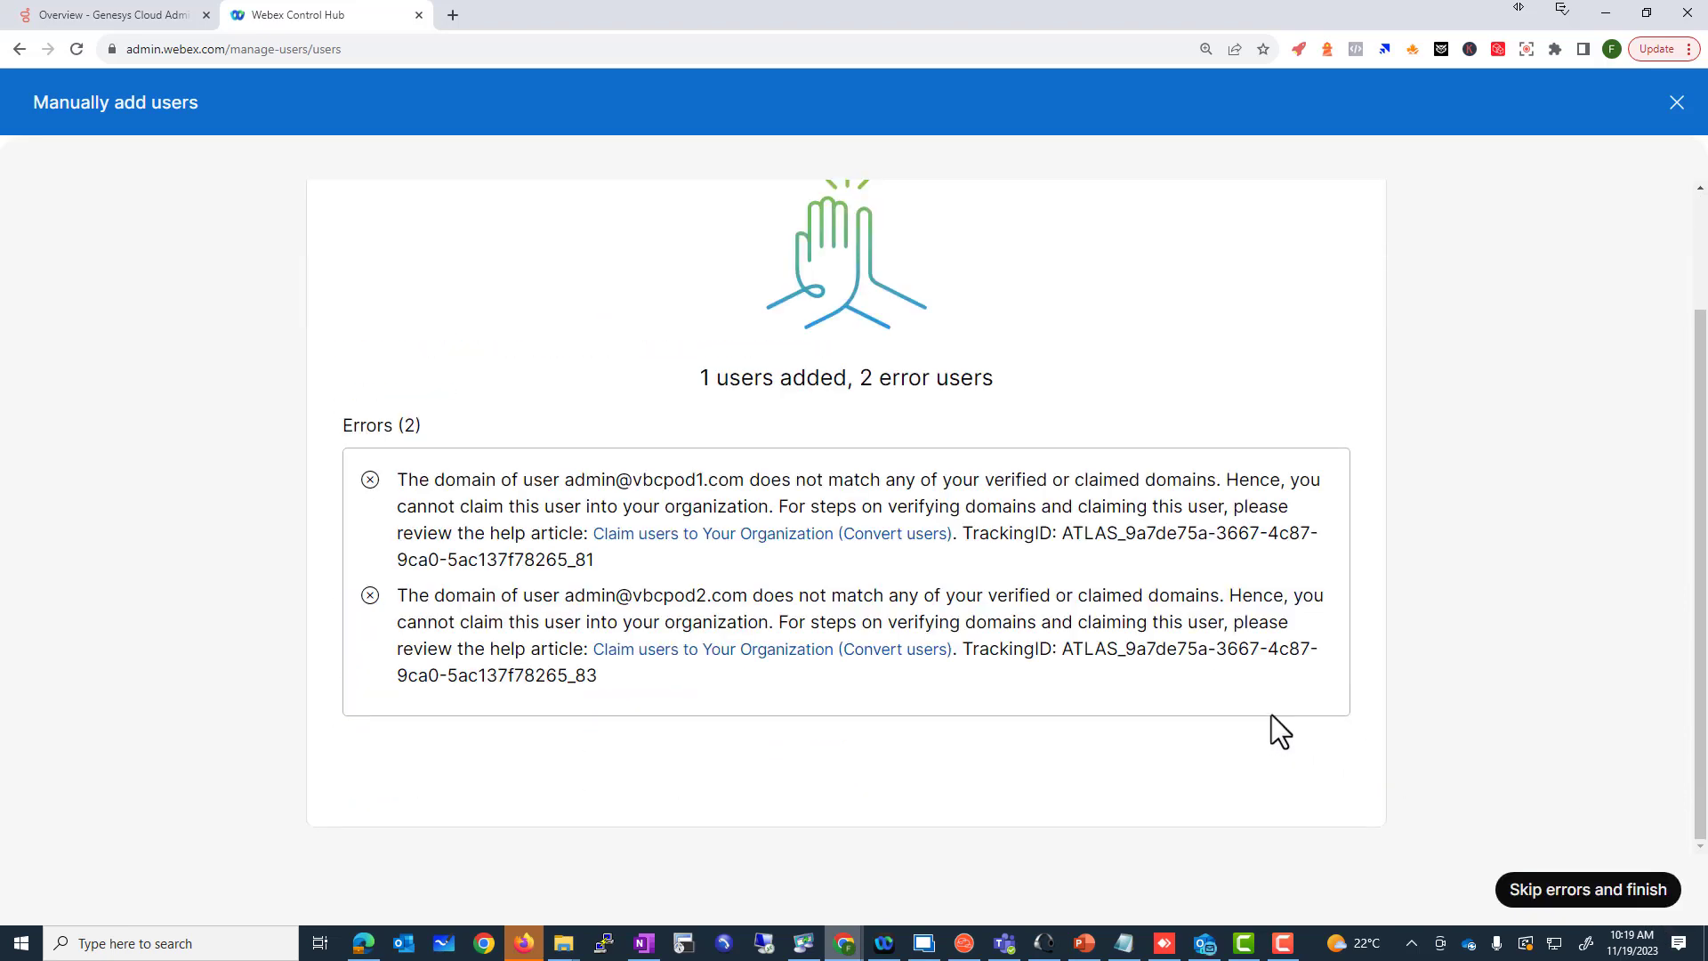
pyautogui.scroll(3, 1147, 757)
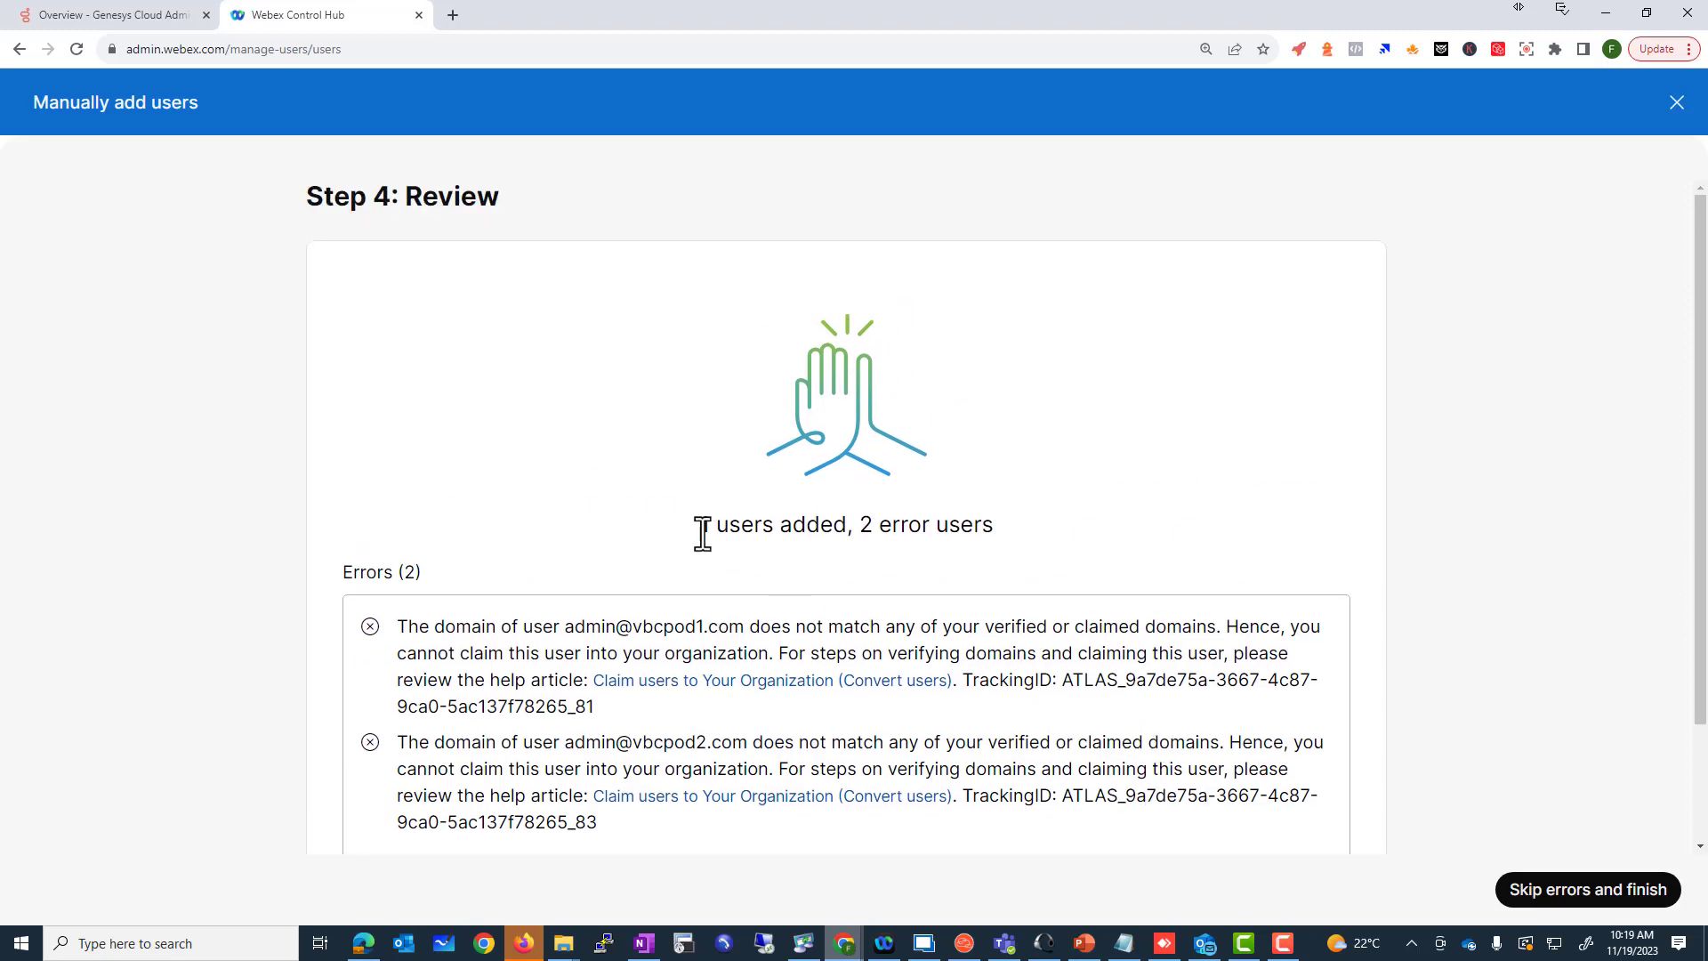
pyautogui.moveTo(701, 526); pyautogui.dragTo(1002, 537)
pyautogui.scroll(1, 1002, 537)
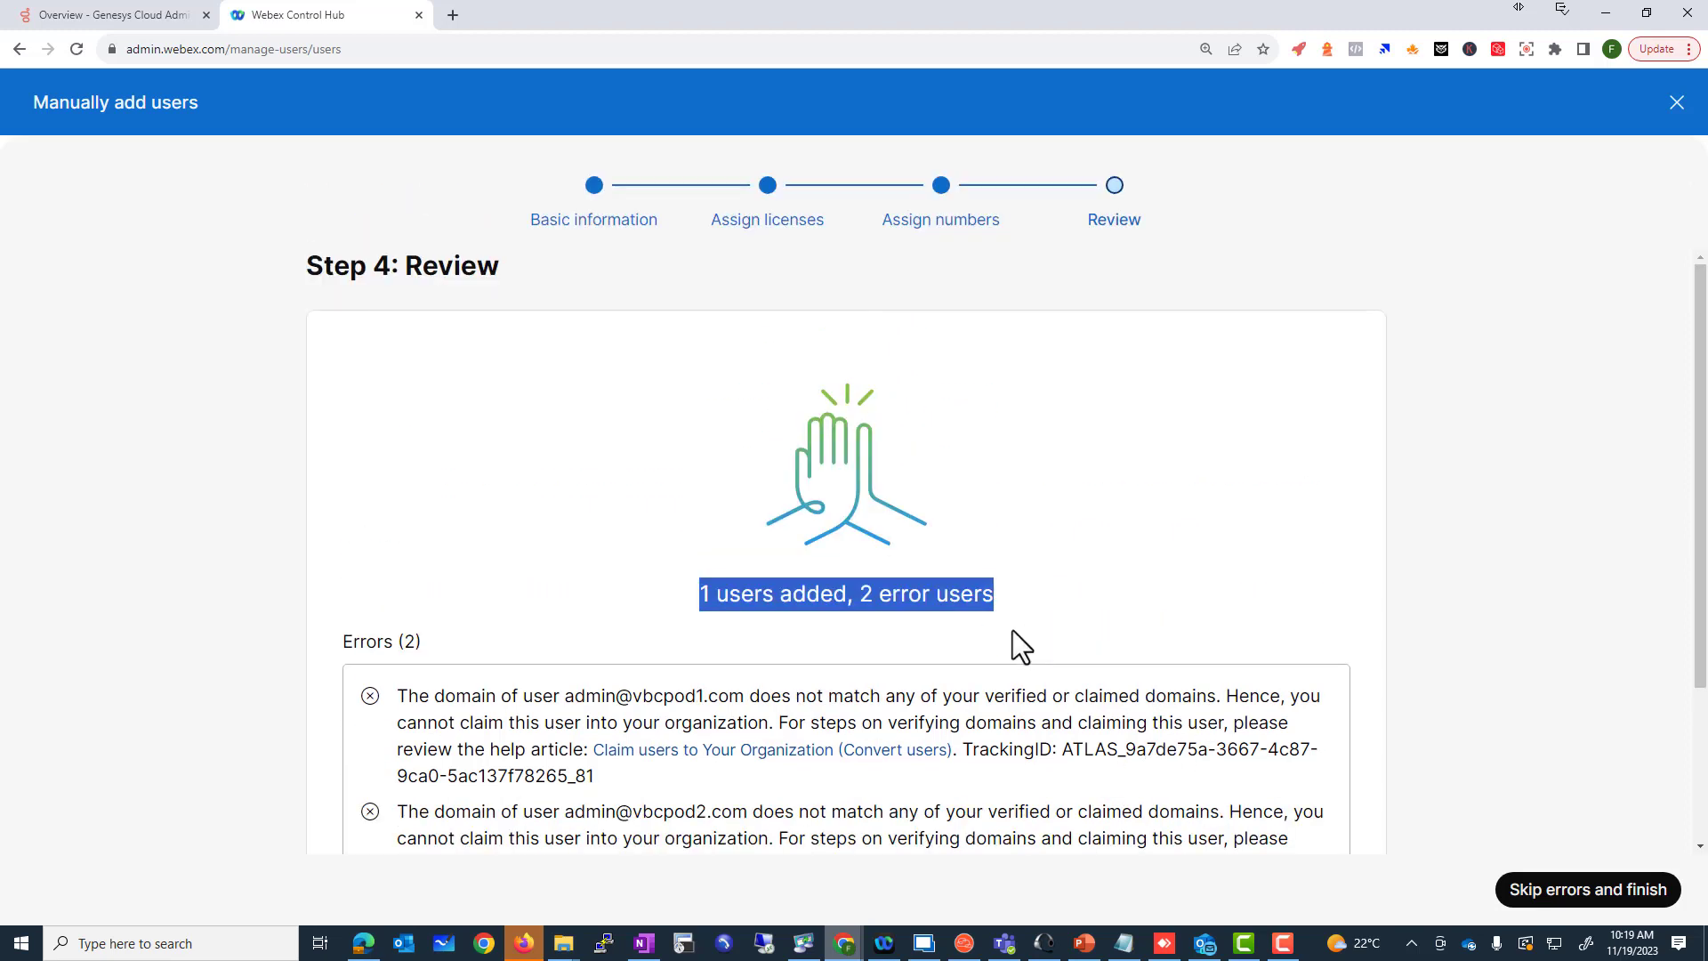
pyautogui.moveTo(566, 696); pyautogui.dragTo(744, 707)
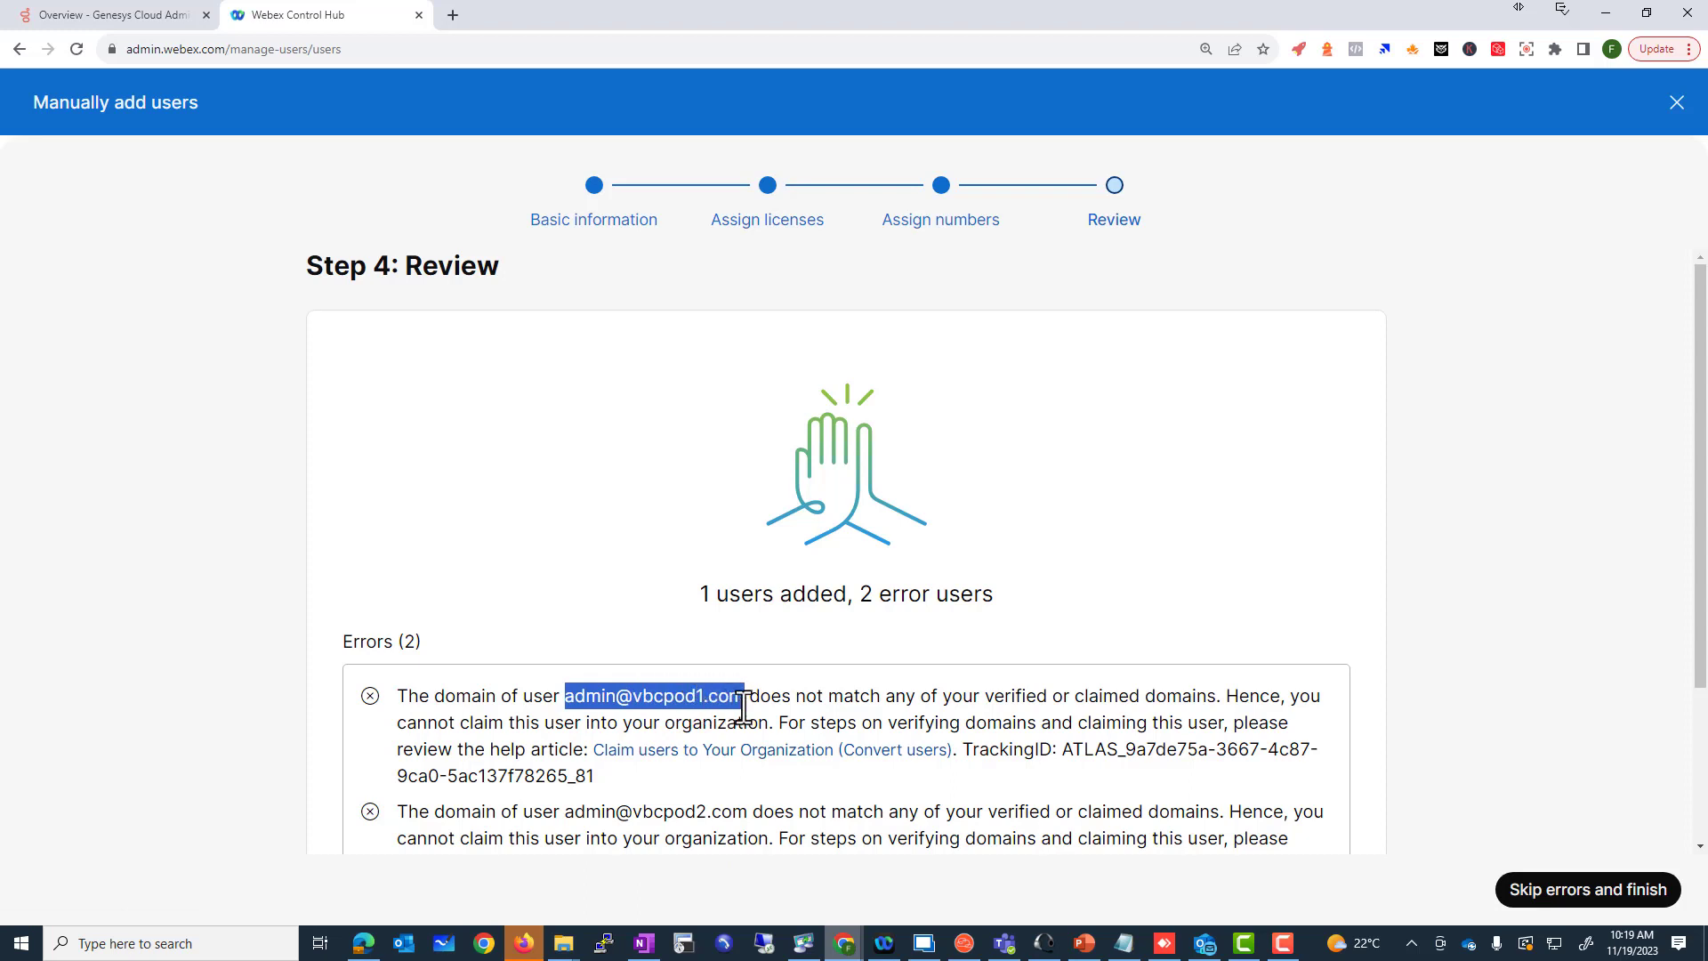
pyautogui.scroll(-2, 774, 724)
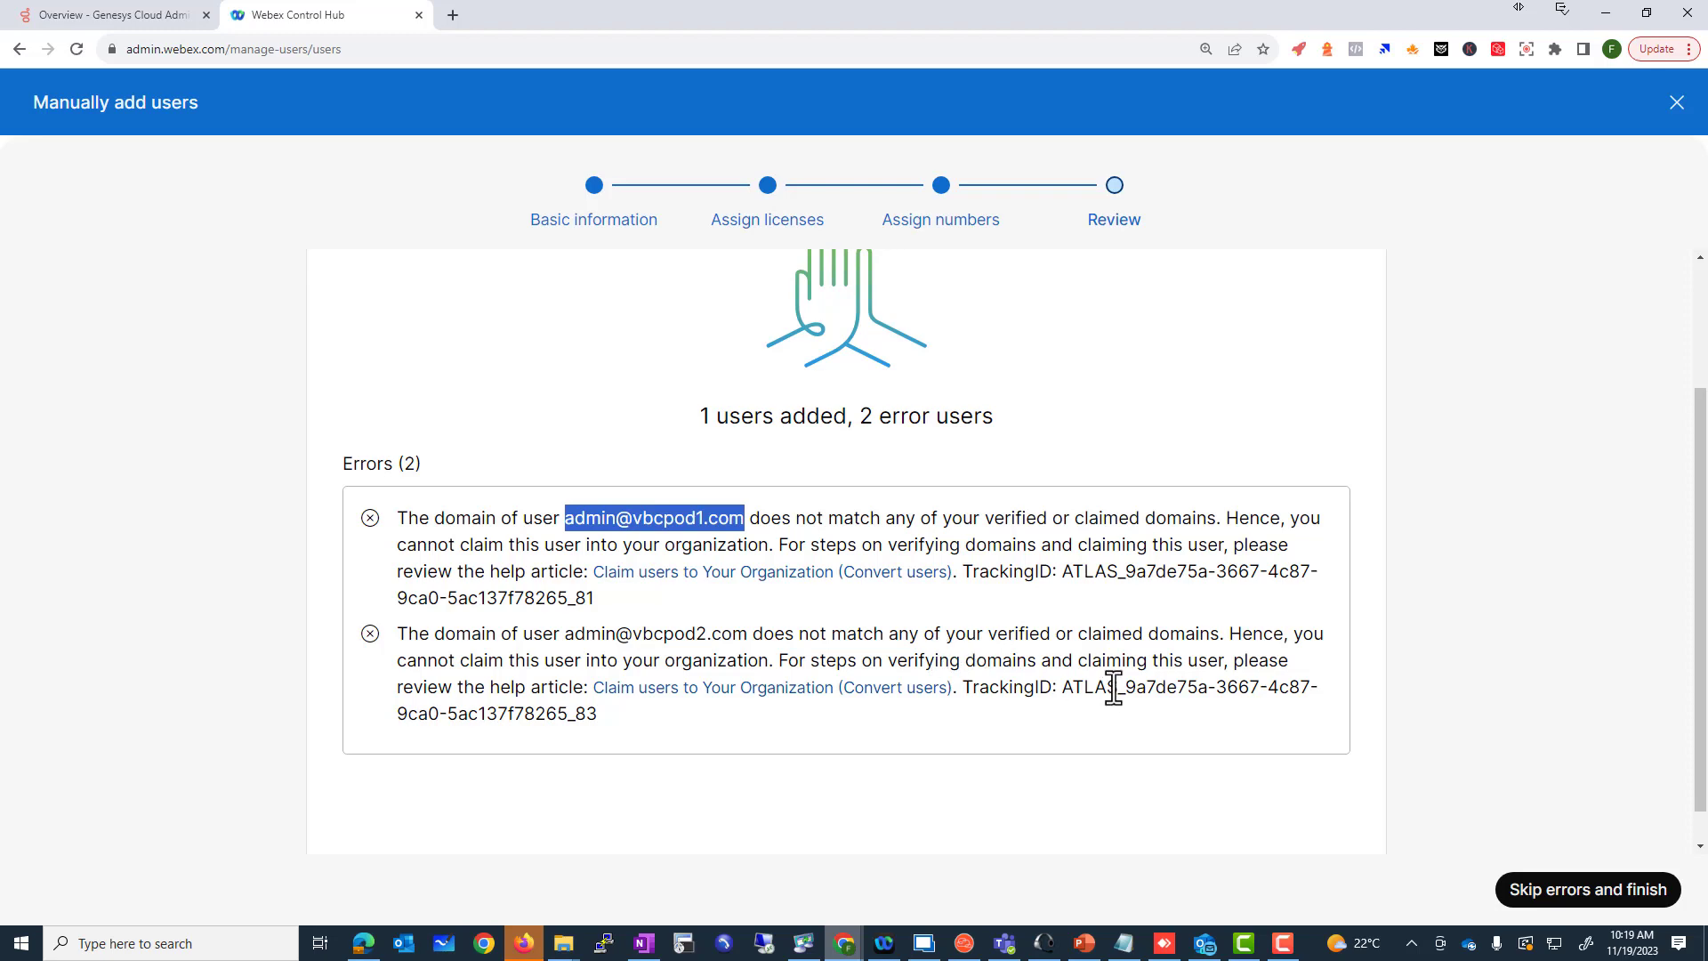
pyautogui.scroll(-1, 1334, 668)
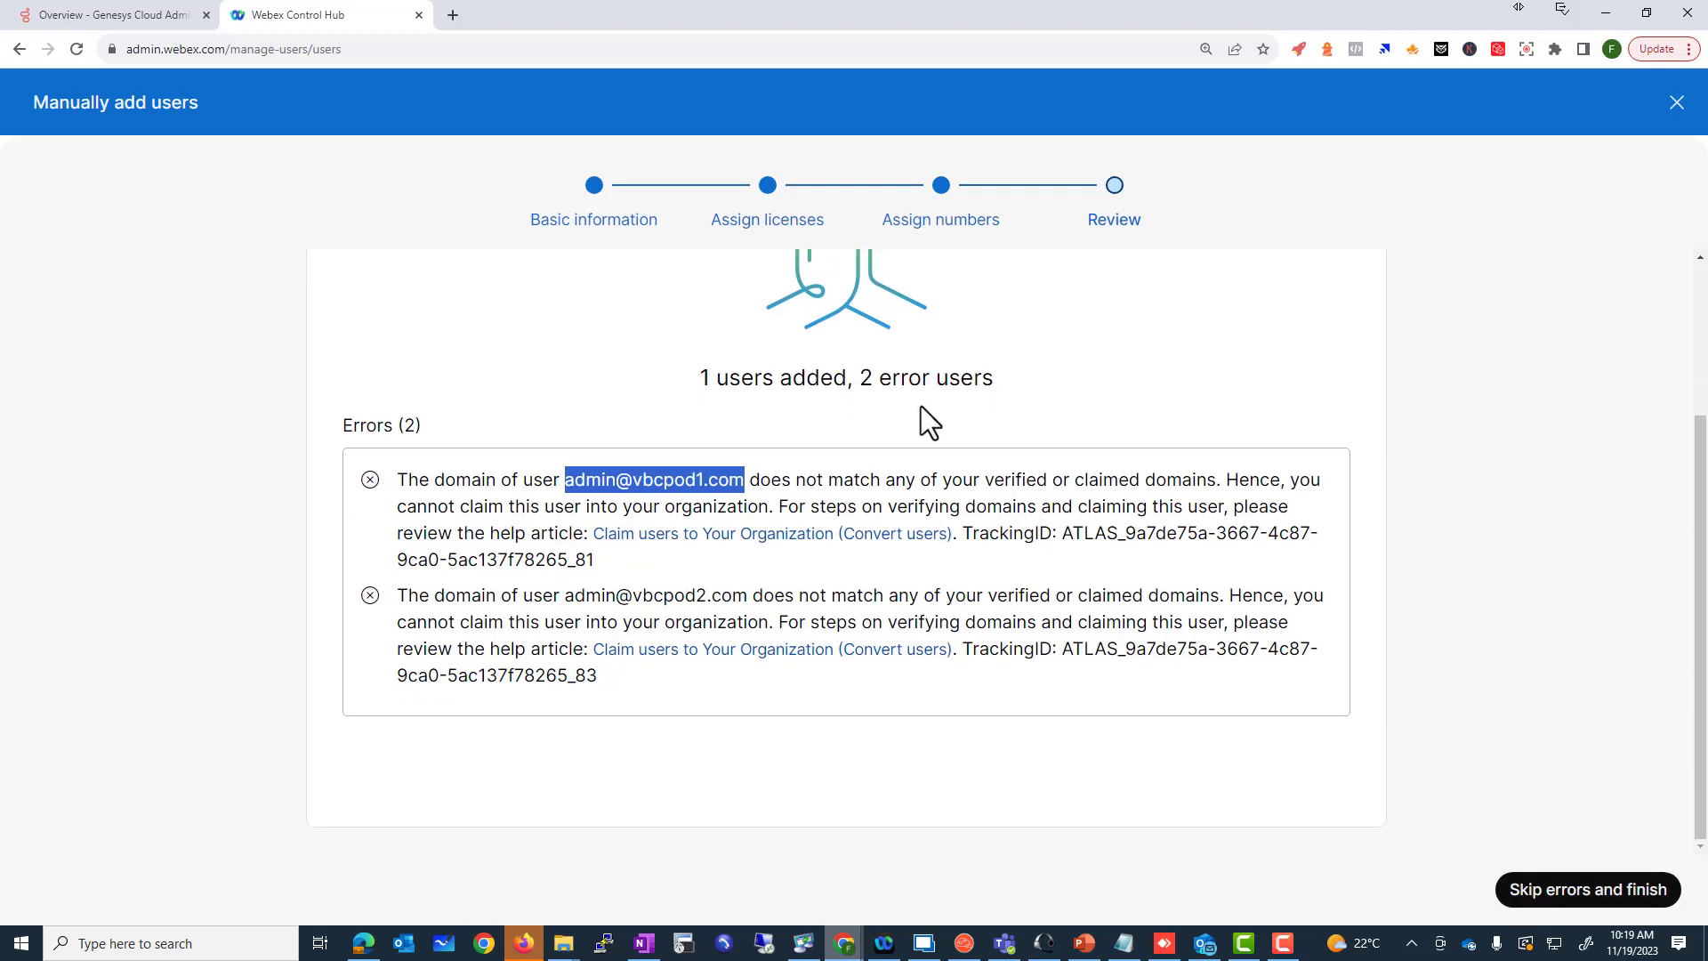
pyautogui.click(1598, 890)
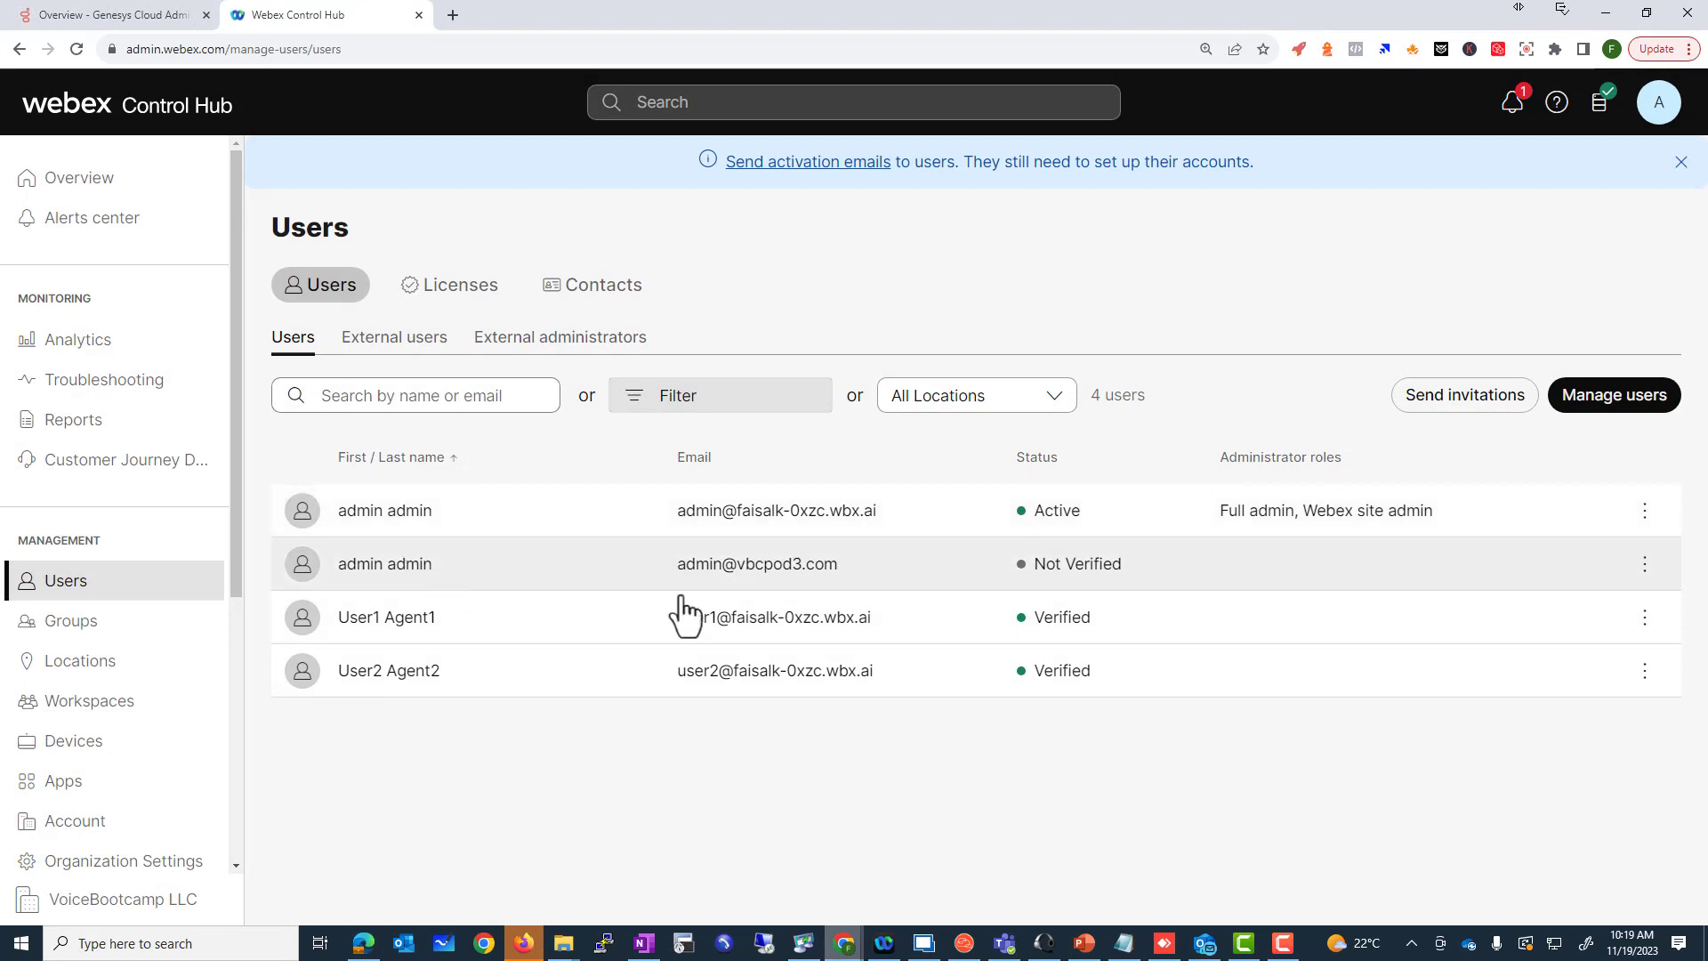
pyautogui.moveTo(1046, 585)
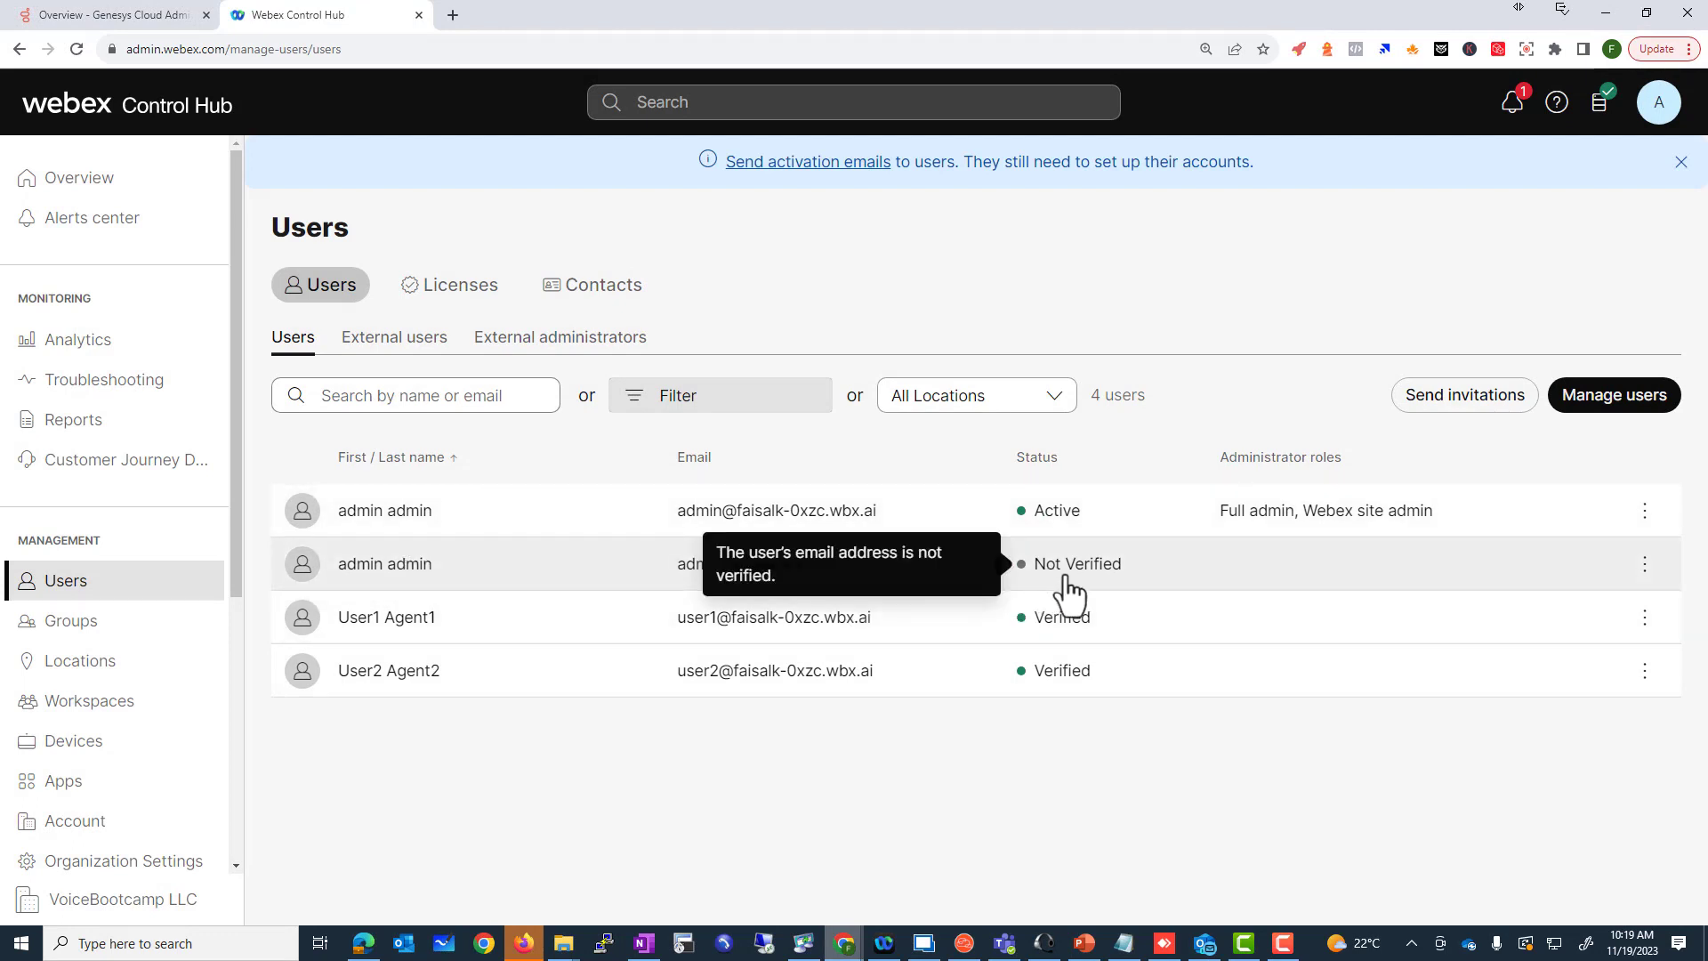
pyautogui.click(1069, 592)
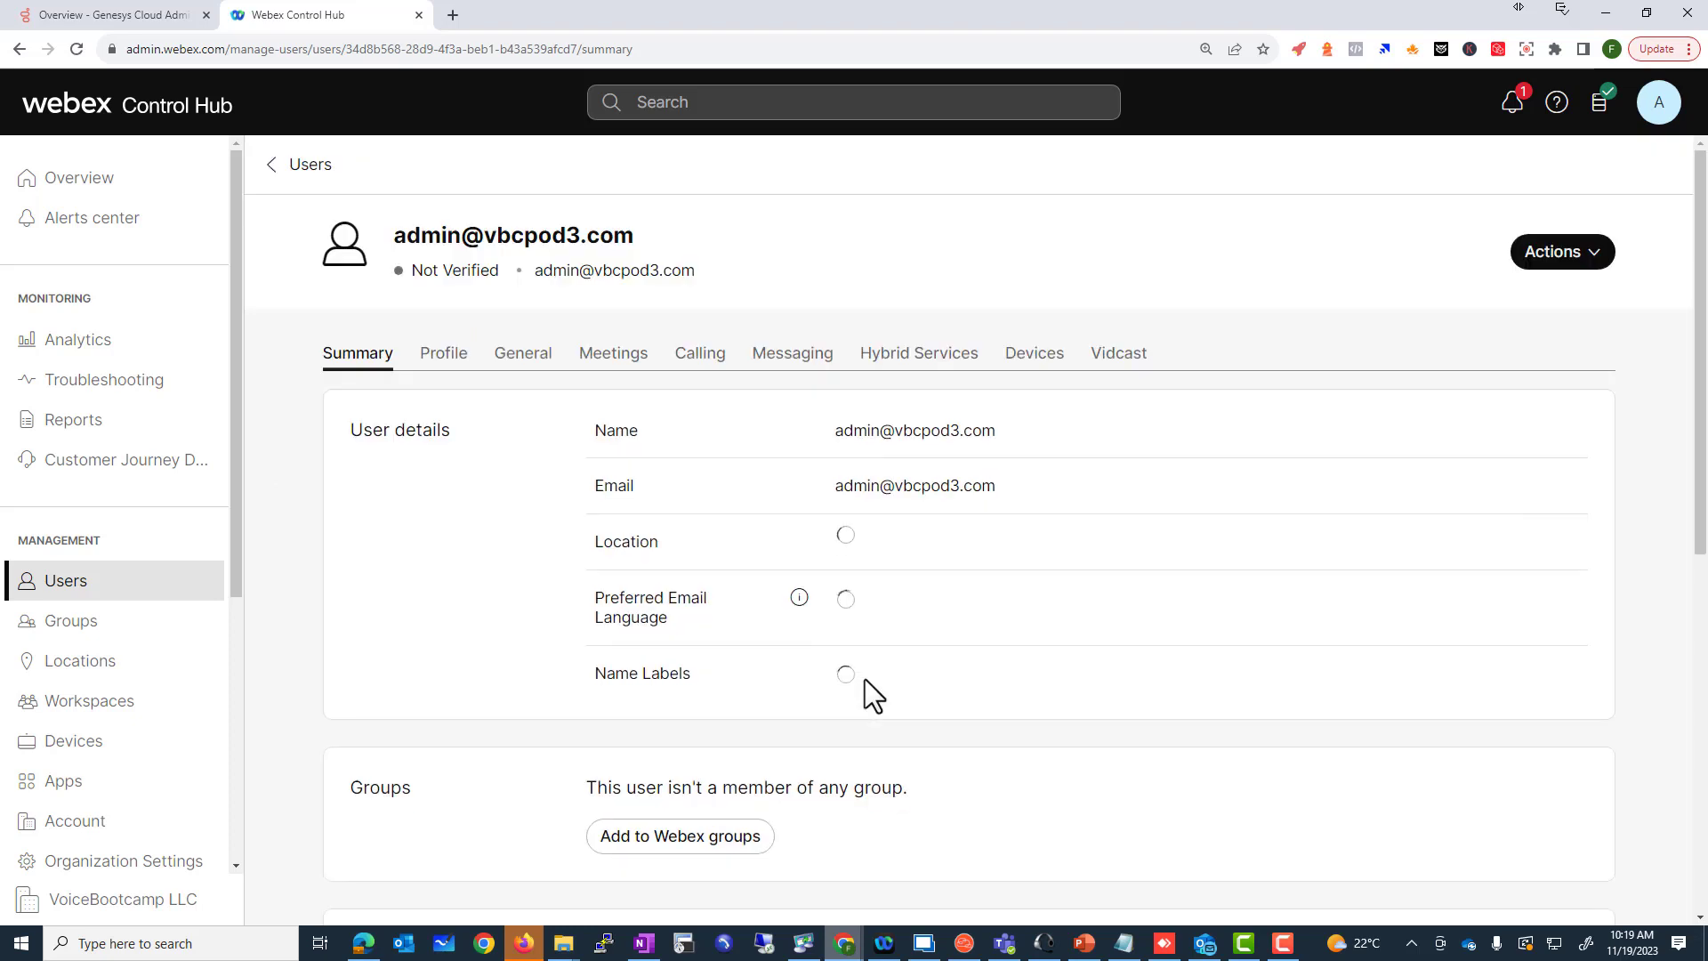
pyautogui.click(296, 169)
pyautogui.moveTo(870, 620); pyautogui.dragTo(737, 623)
pyautogui.click(737, 628)
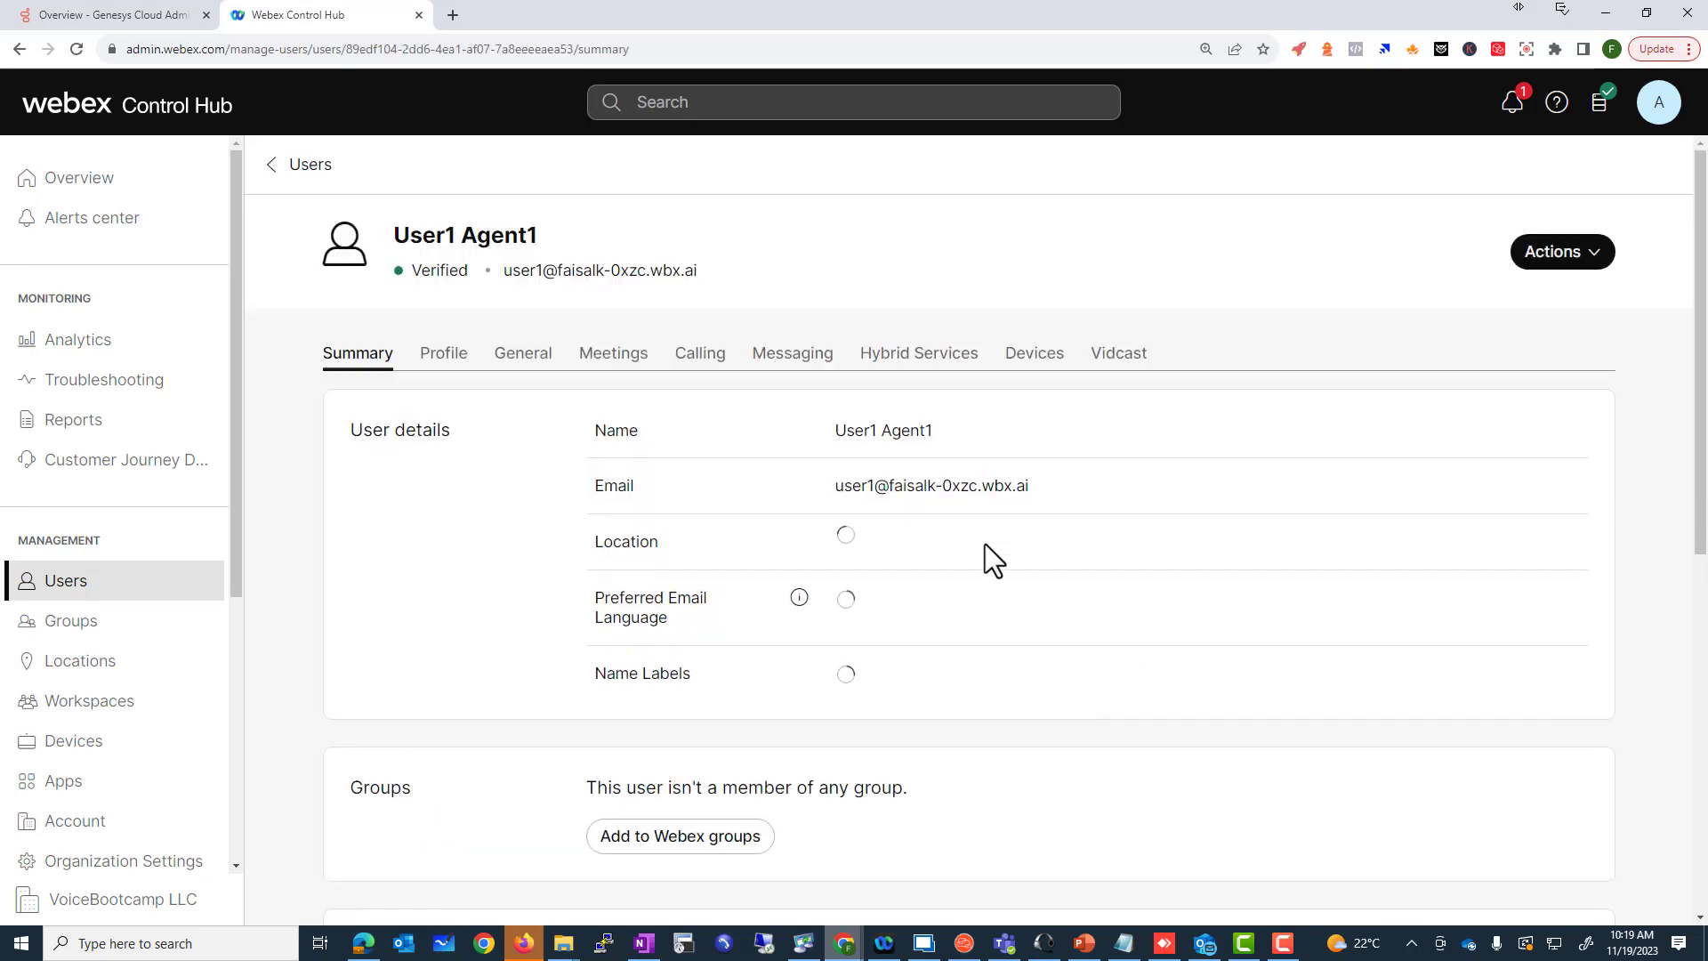
pyautogui.moveTo(1043, 493); pyautogui.dragTo(889, 488)
pyautogui.hotkey('ctrl', 'c')
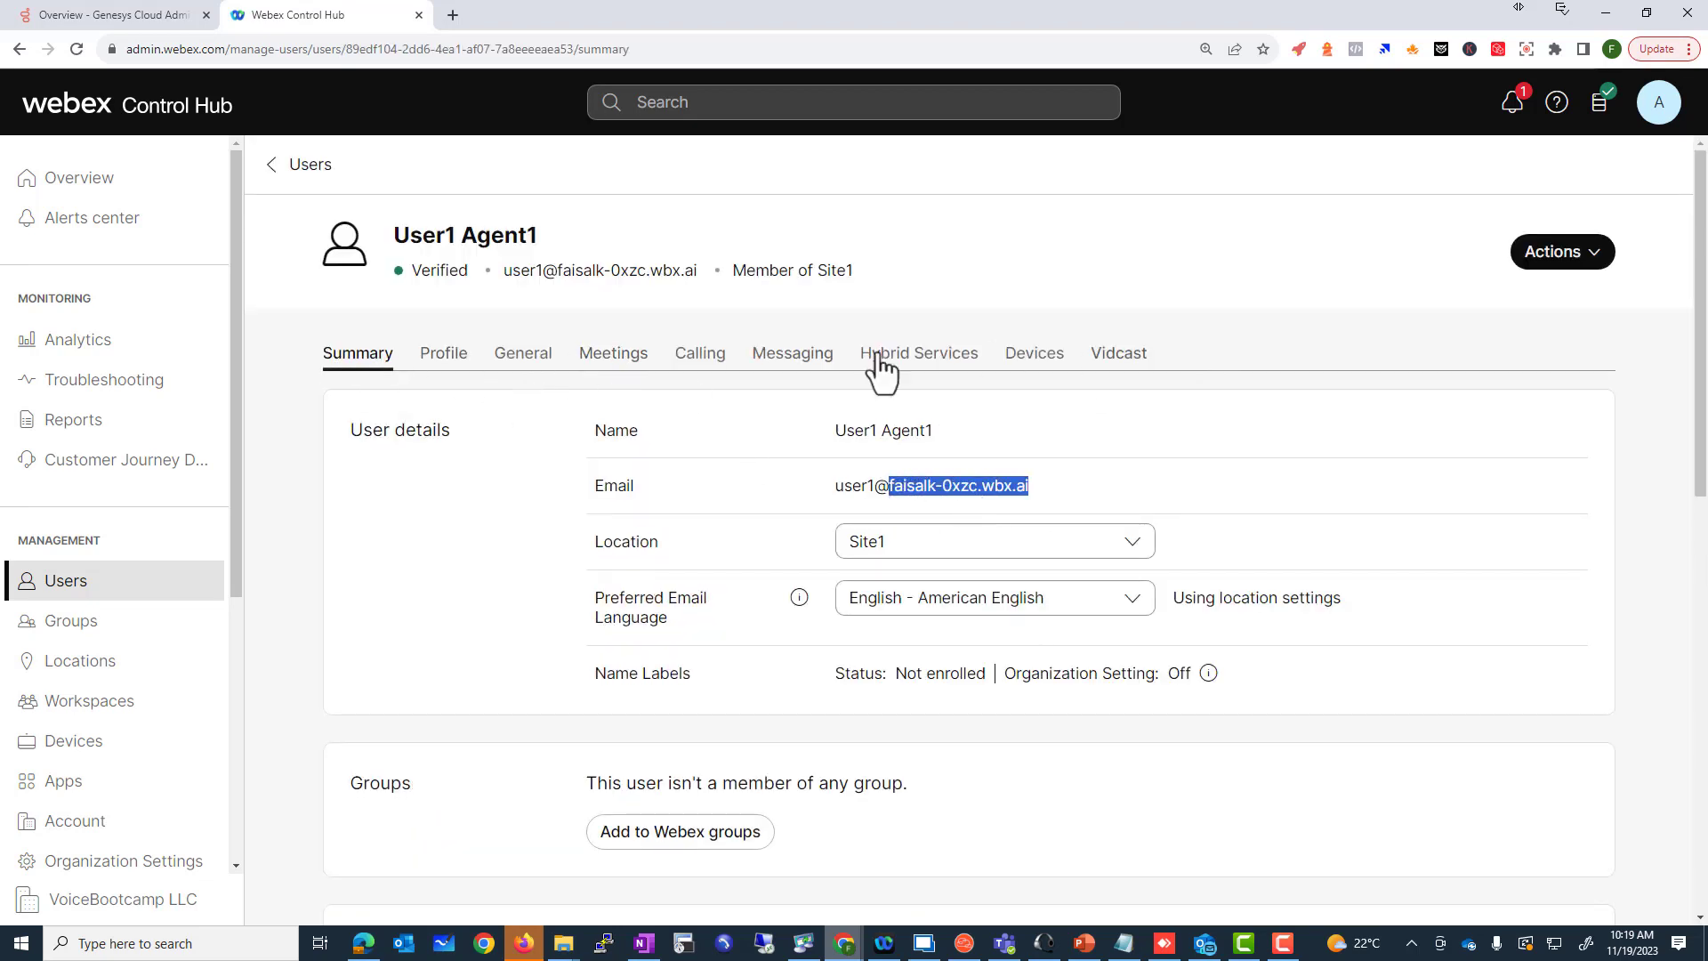
pyautogui.click(116, 589)
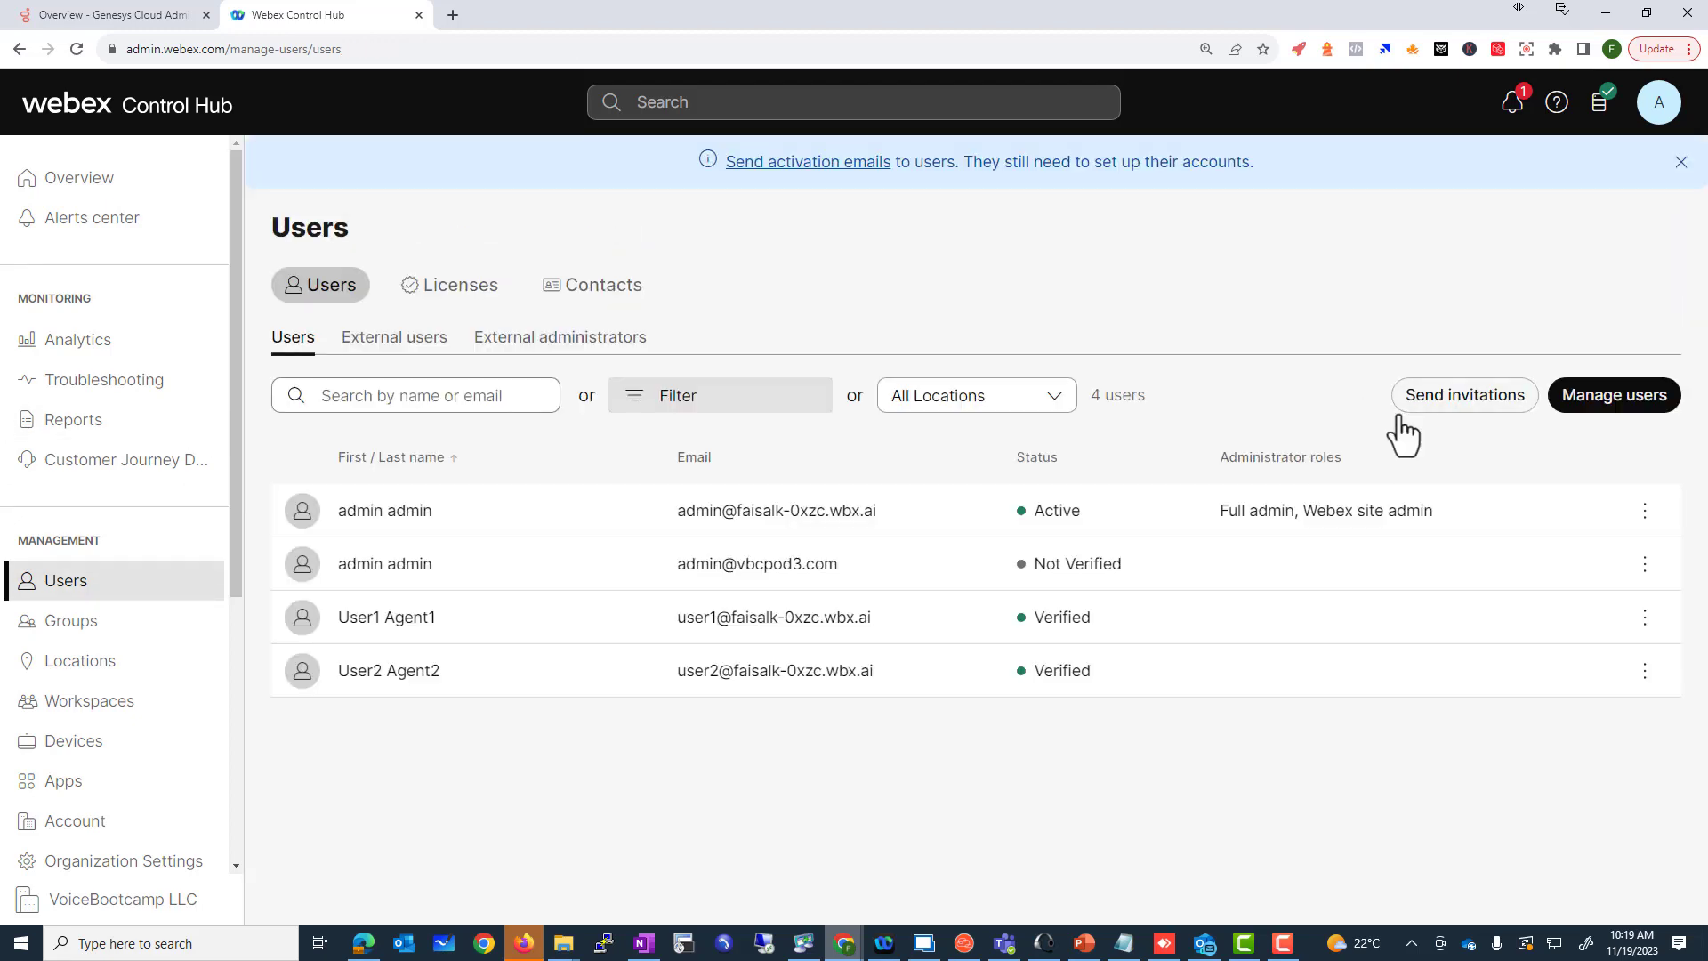
# Step: Start manual user entry and add the second user's name and email to the list
pyautogui.click(1579, 403)
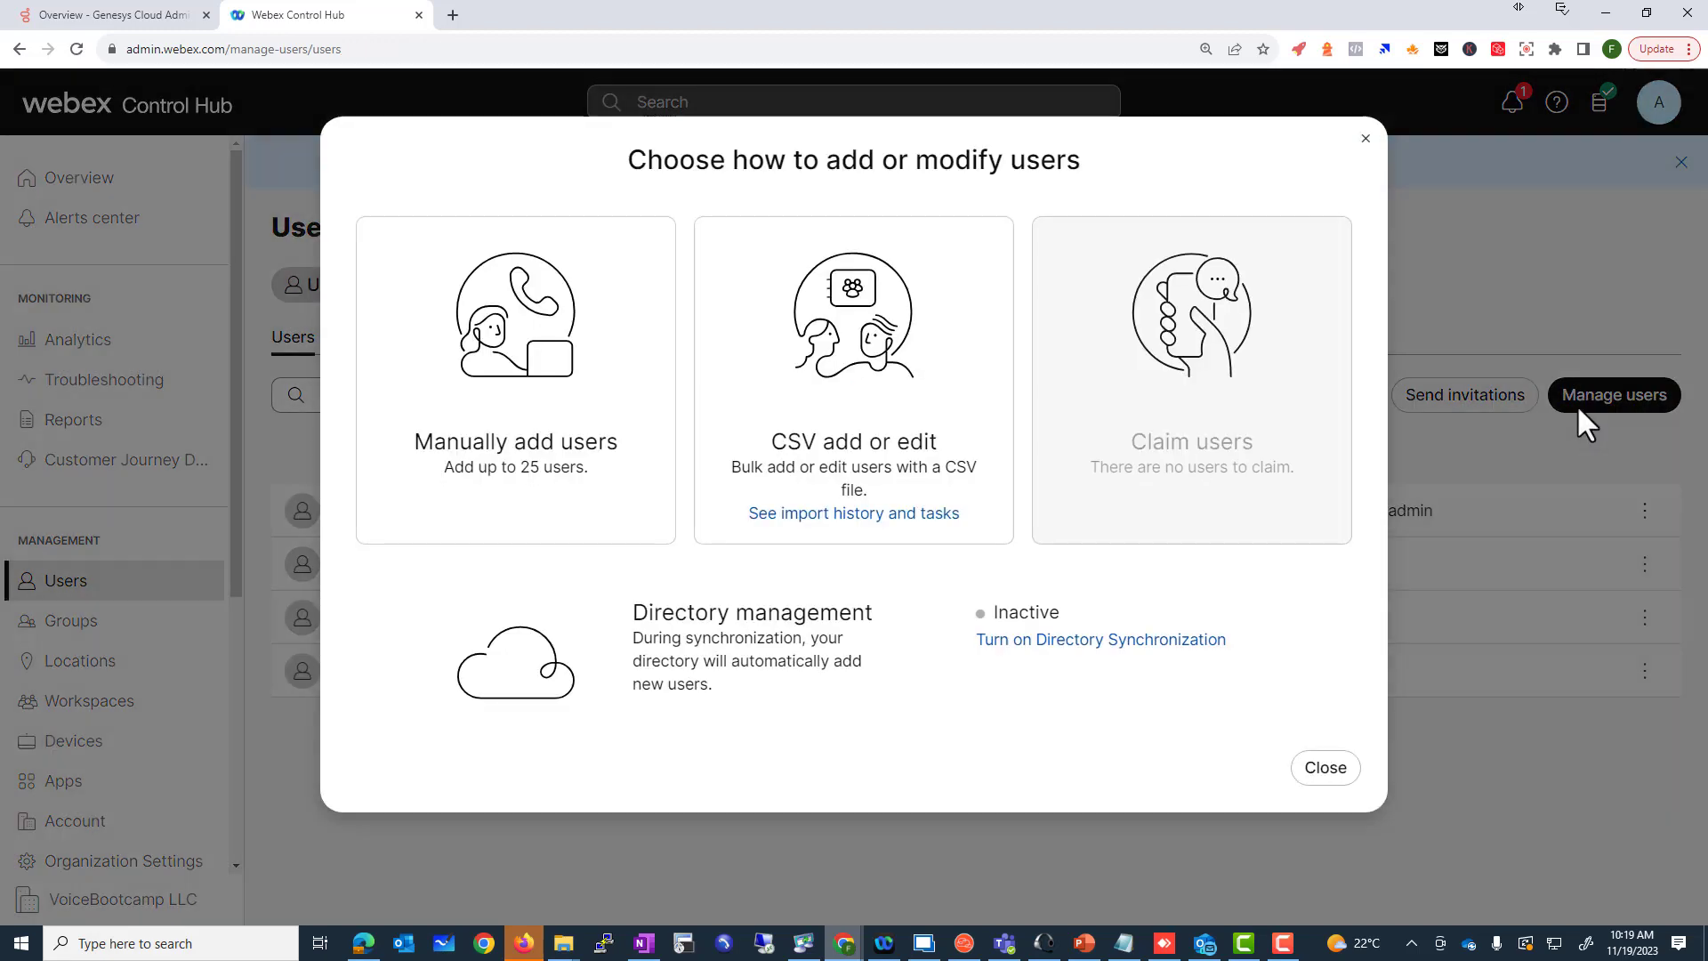
pyautogui.click(587, 457)
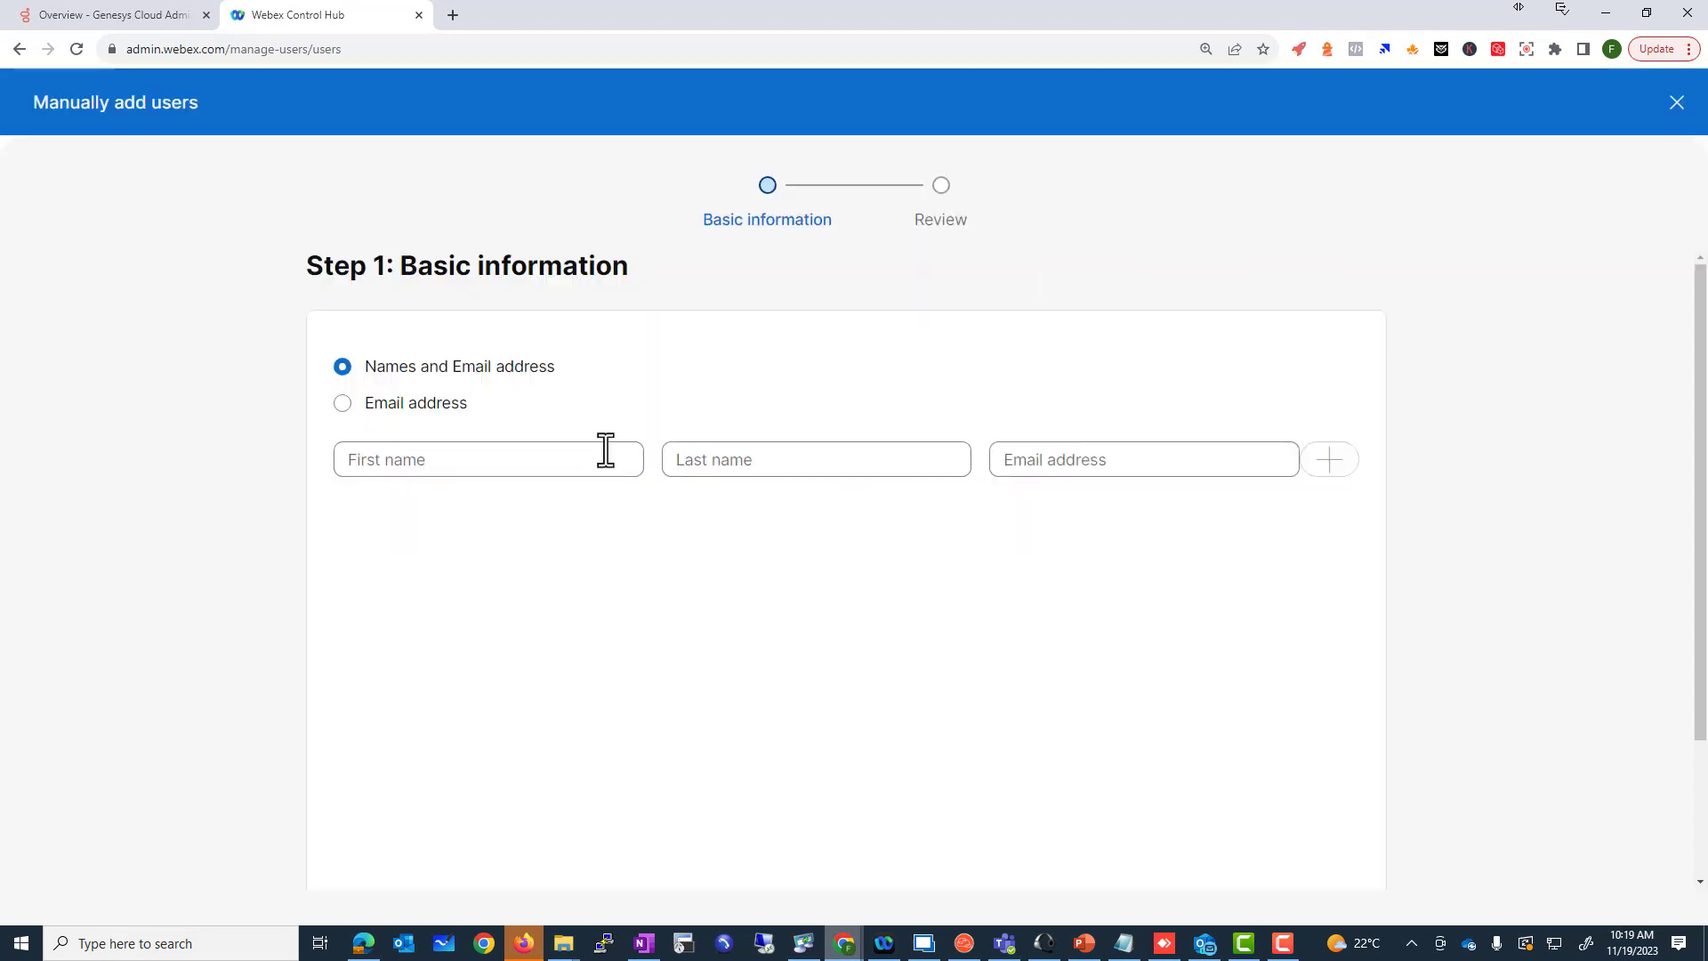
pyautogui.click(428, 408)
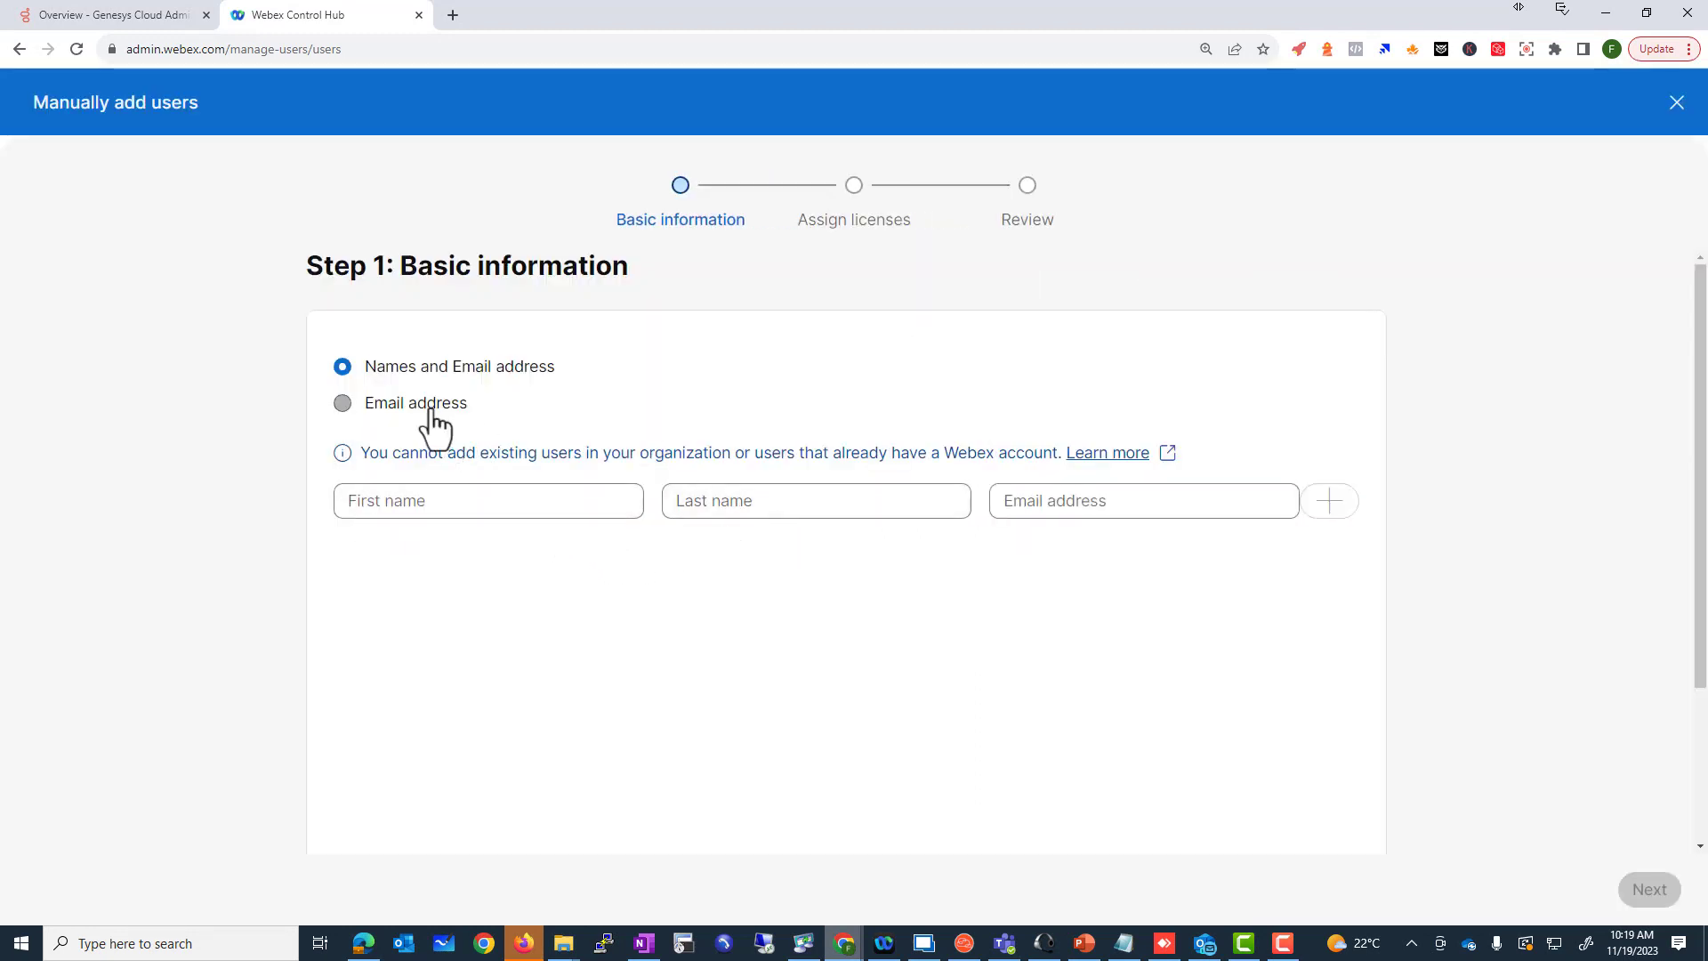
pyautogui.click(533, 557)
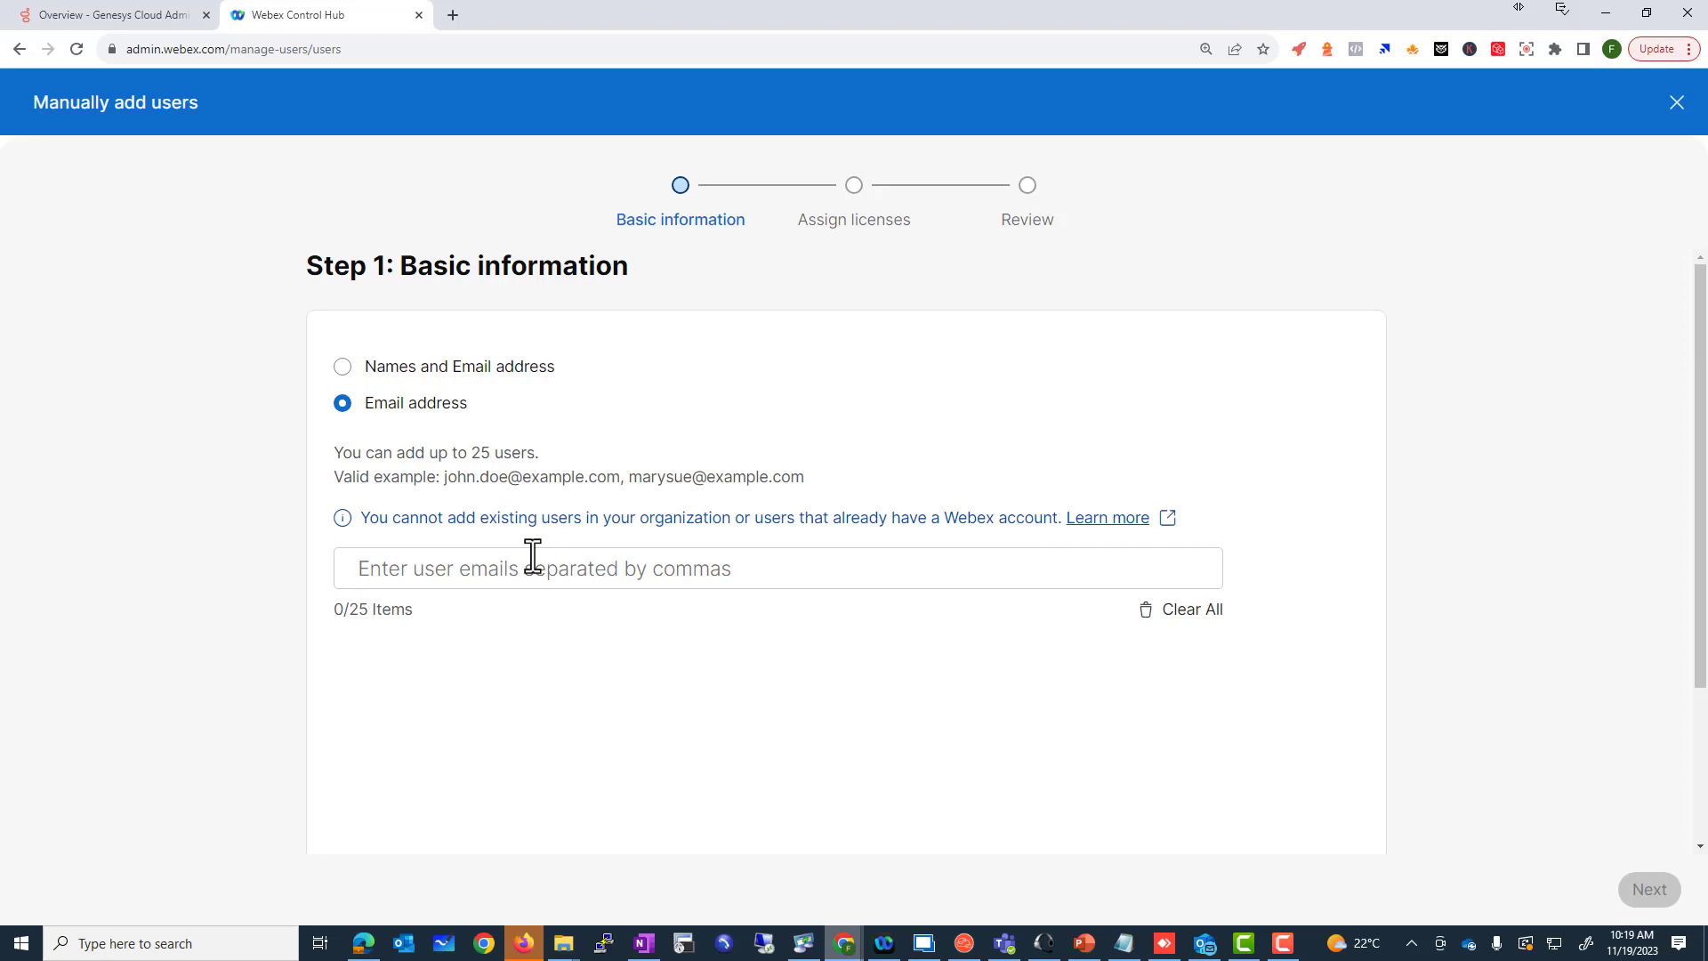
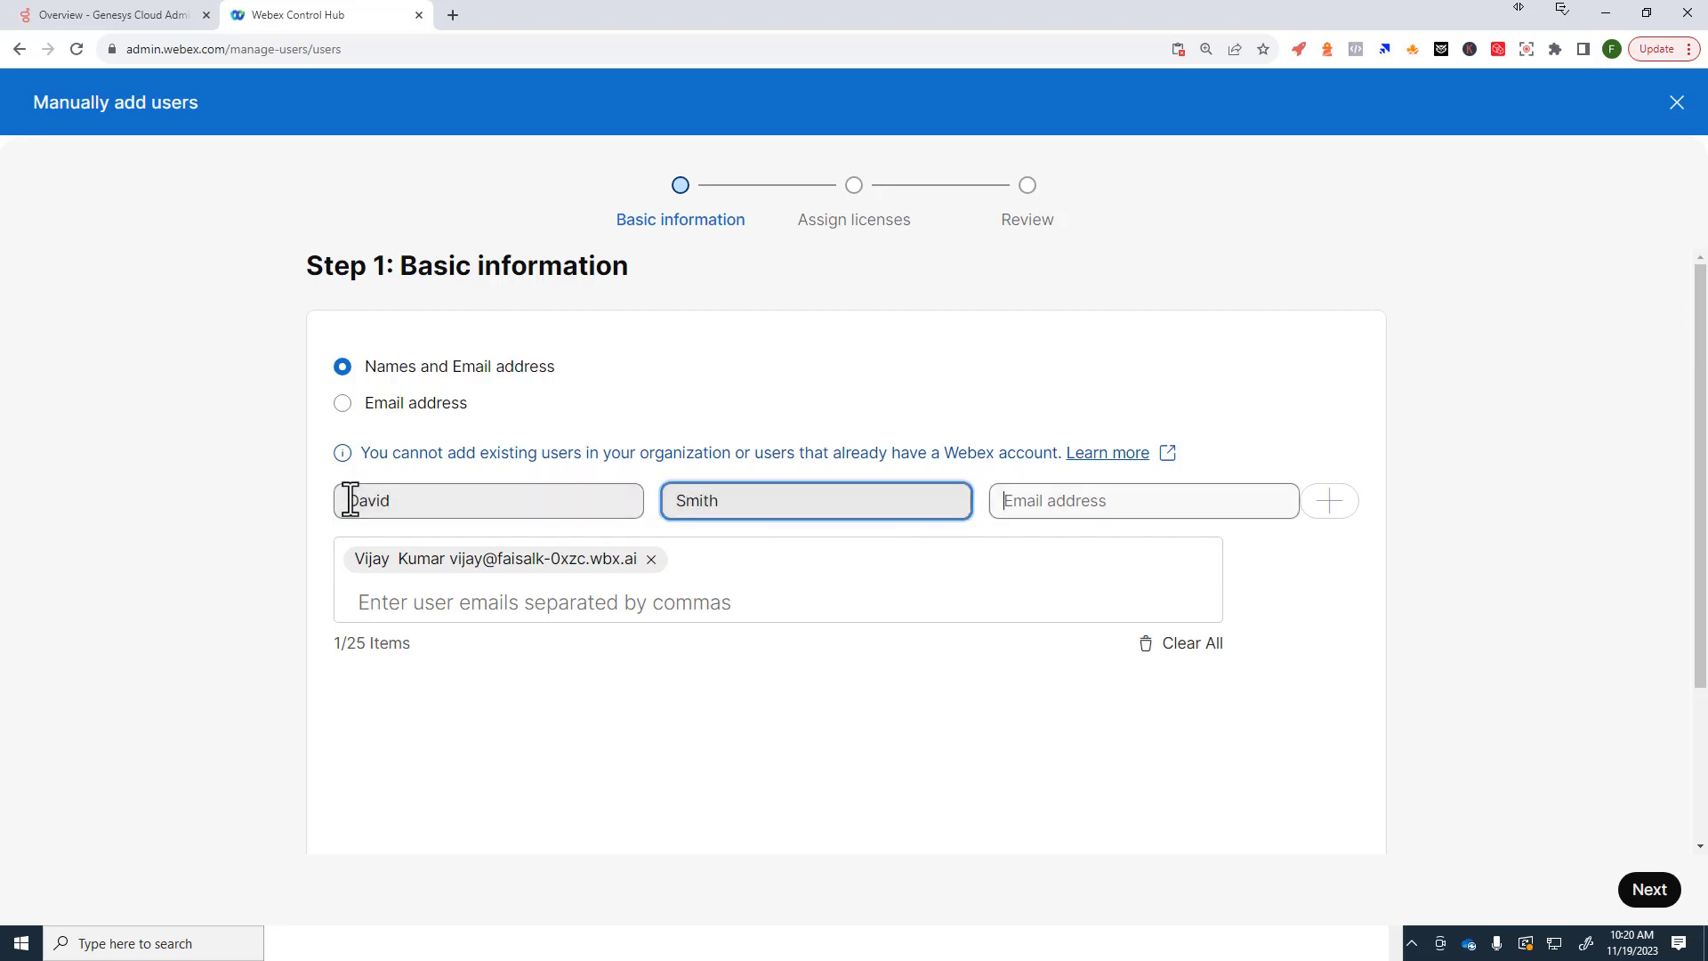
pyautogui.press('Tab')
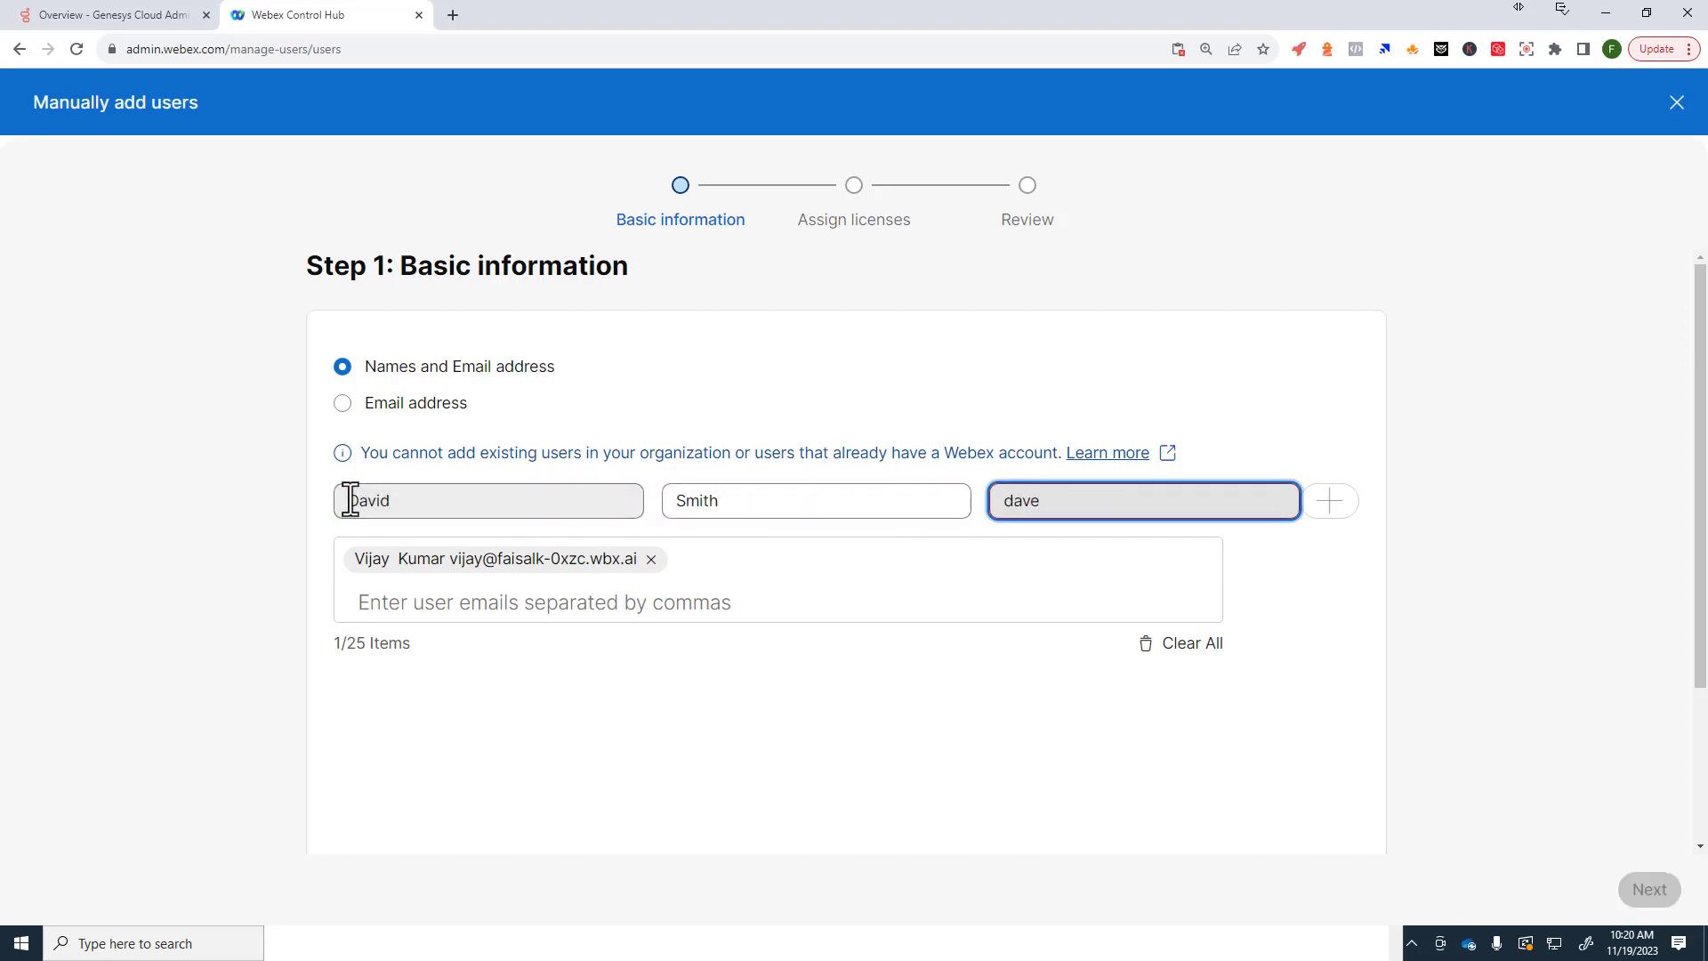
pyautogui.hotkey('ctrl', 'v')
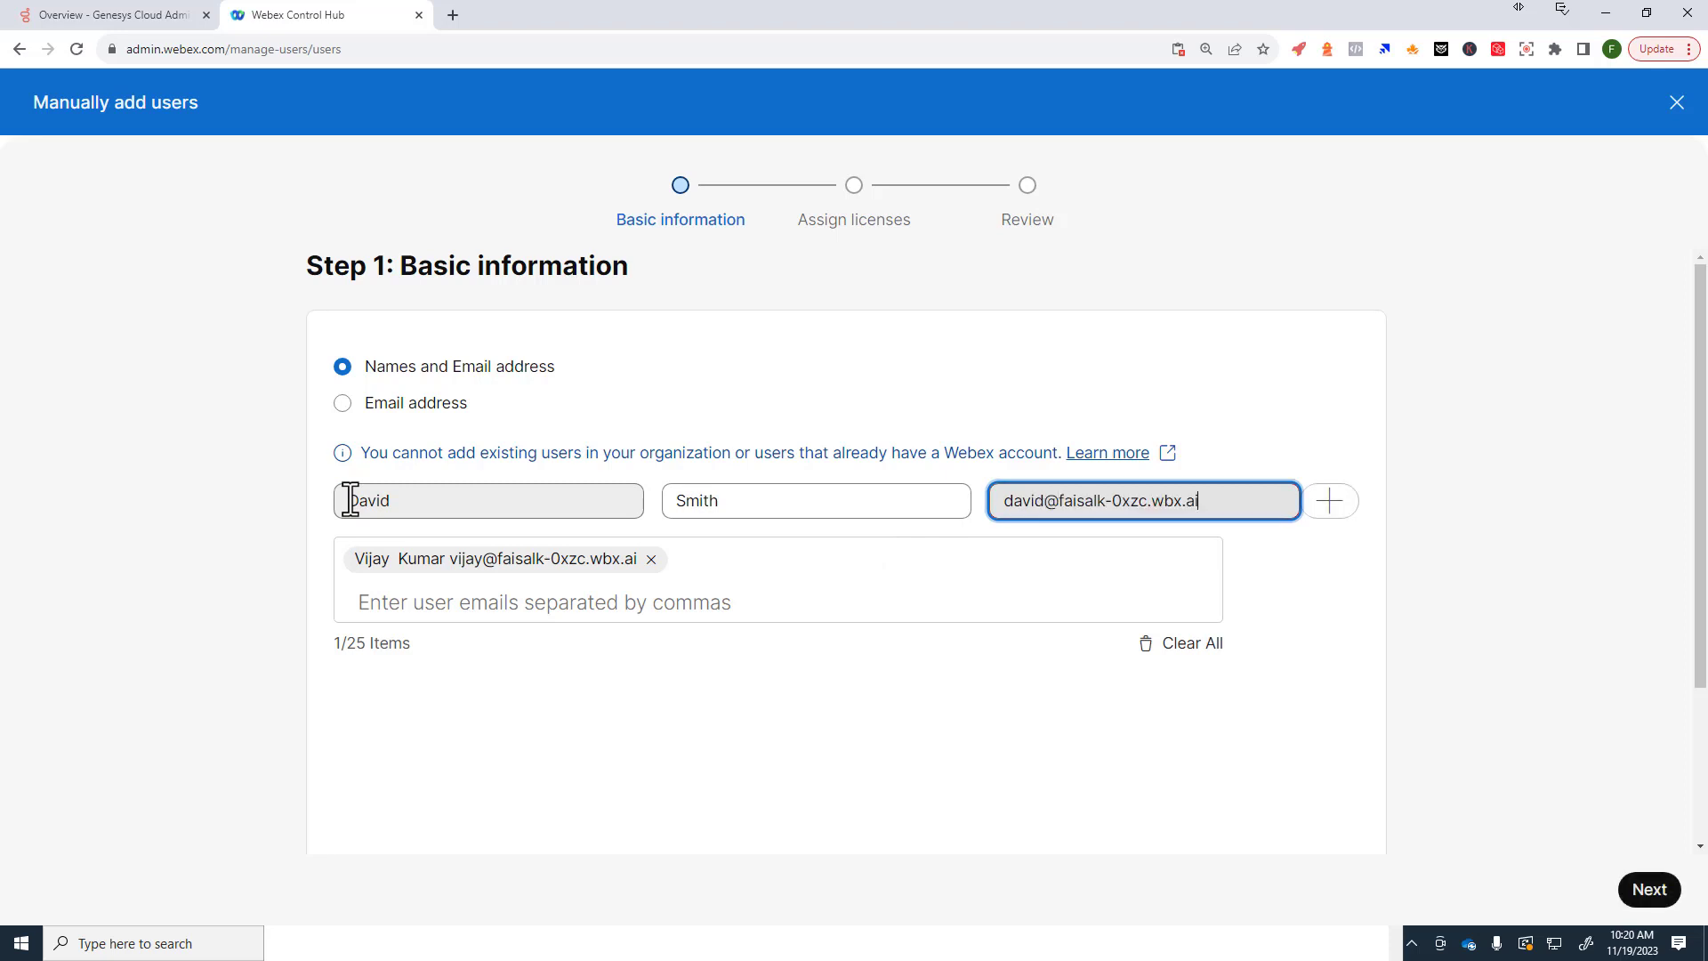
pyautogui.click(1330, 501)
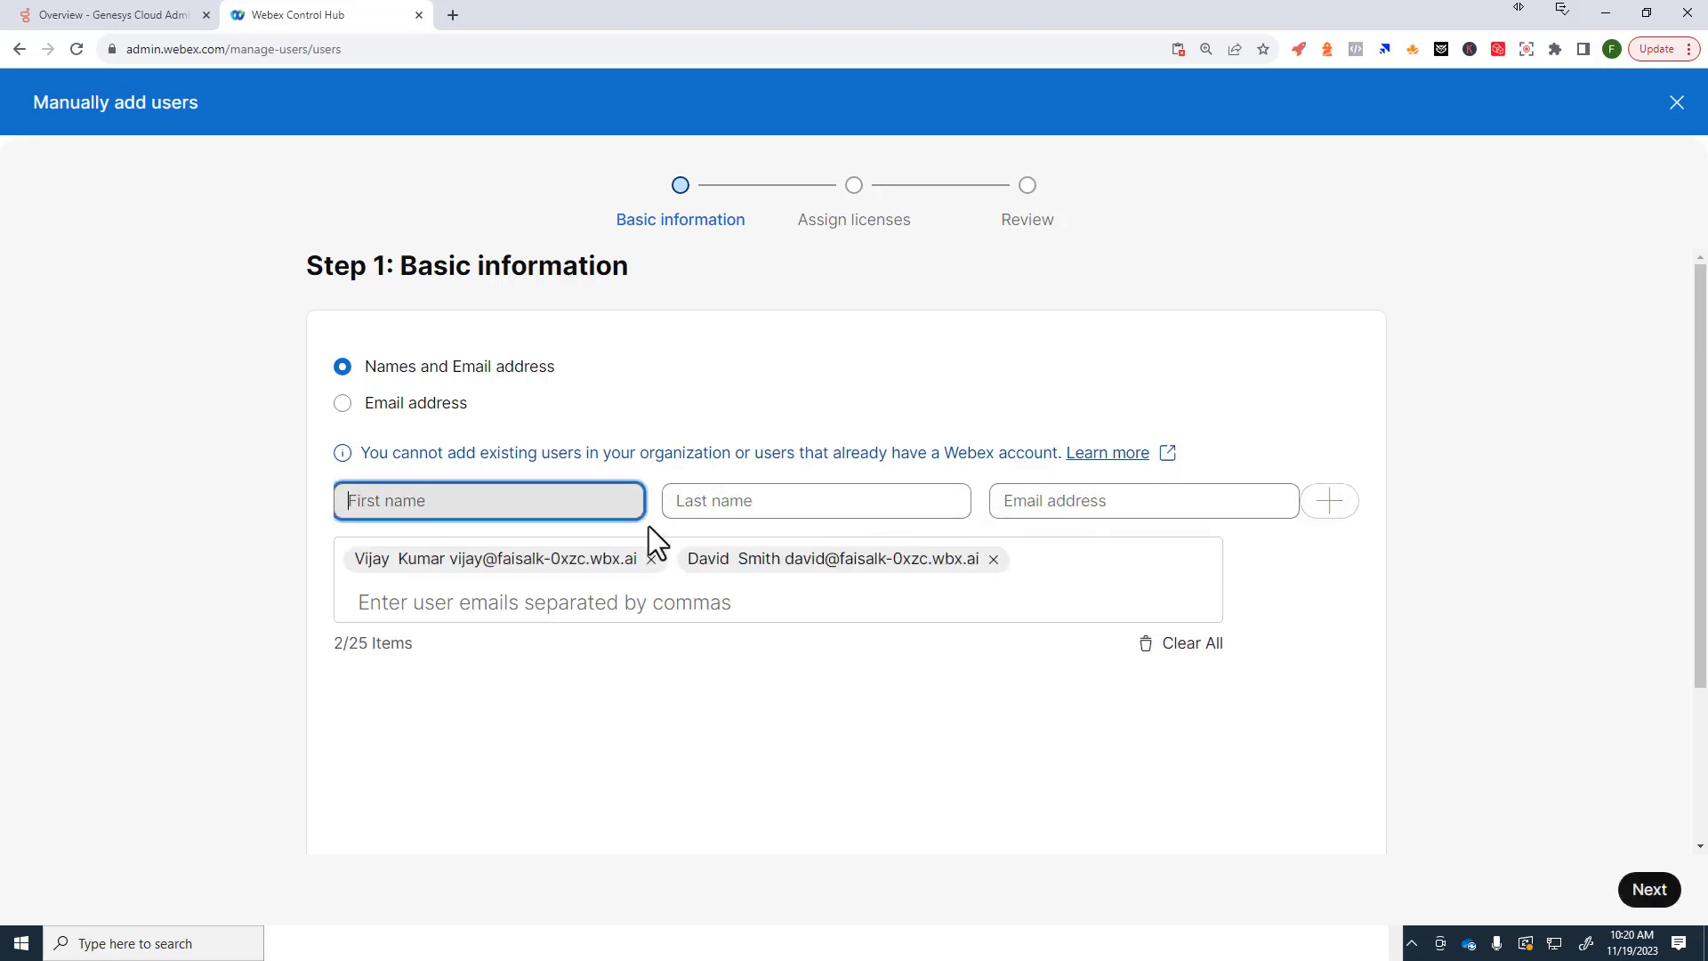
# Step: Add a third user with first name, last name and email, then continue to licensing
pyautogui.click(520, 502)
pyautogui.write('Jo')
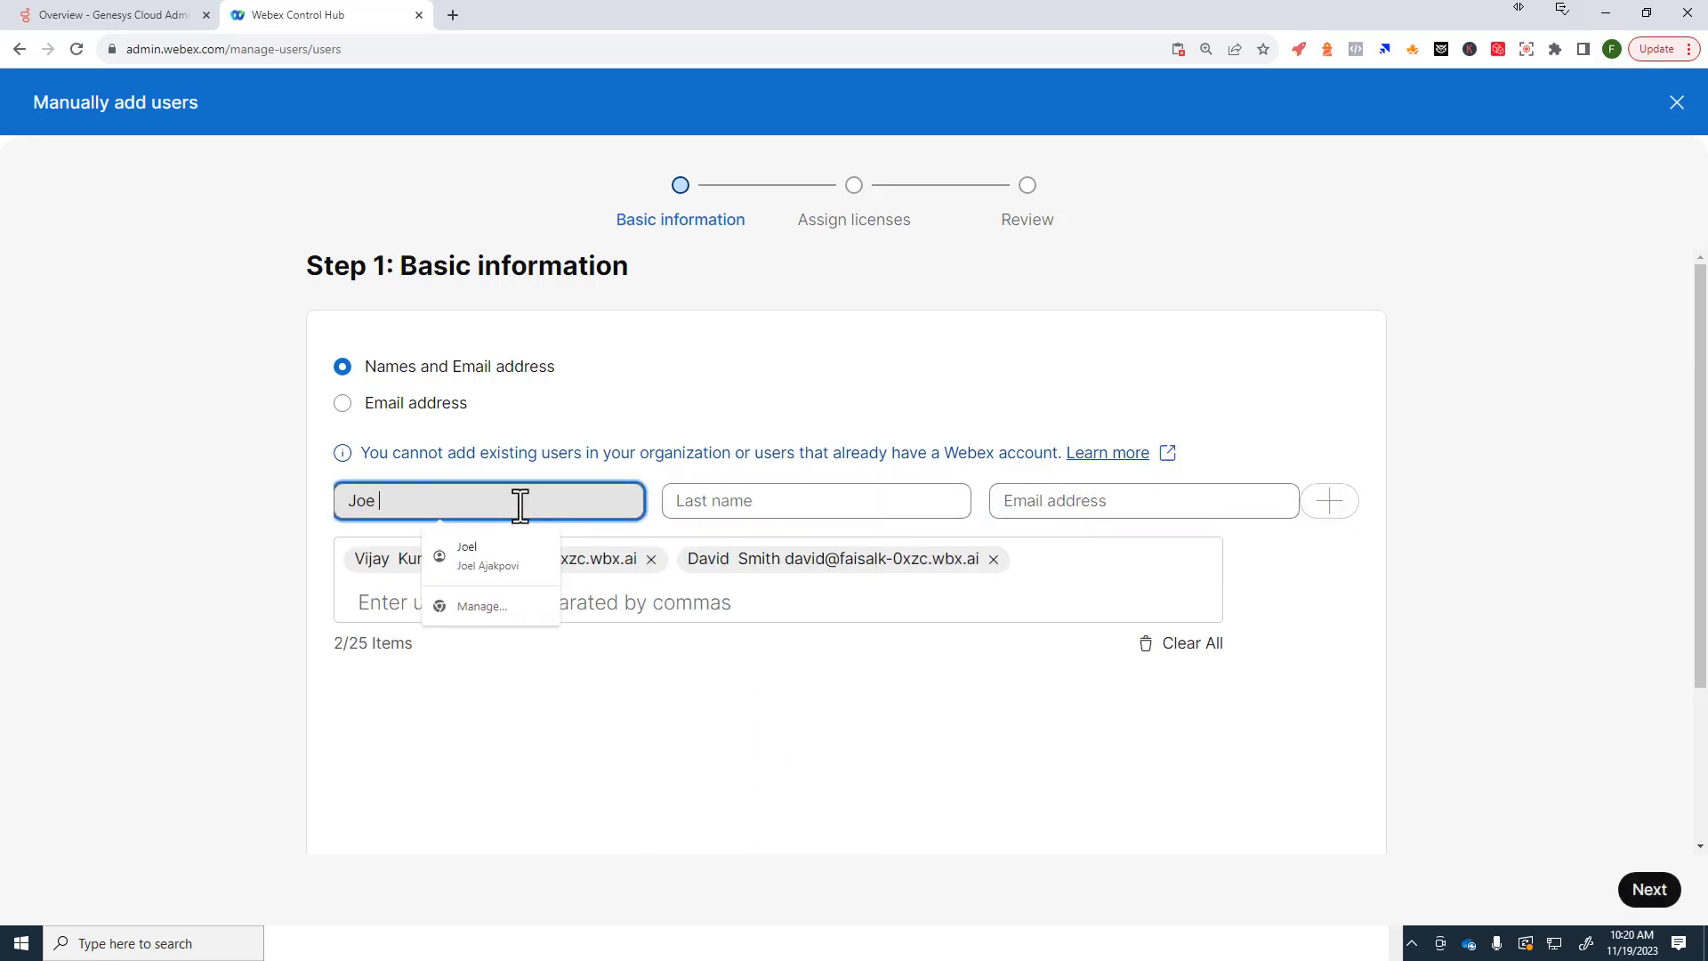
pyautogui.write('ne')
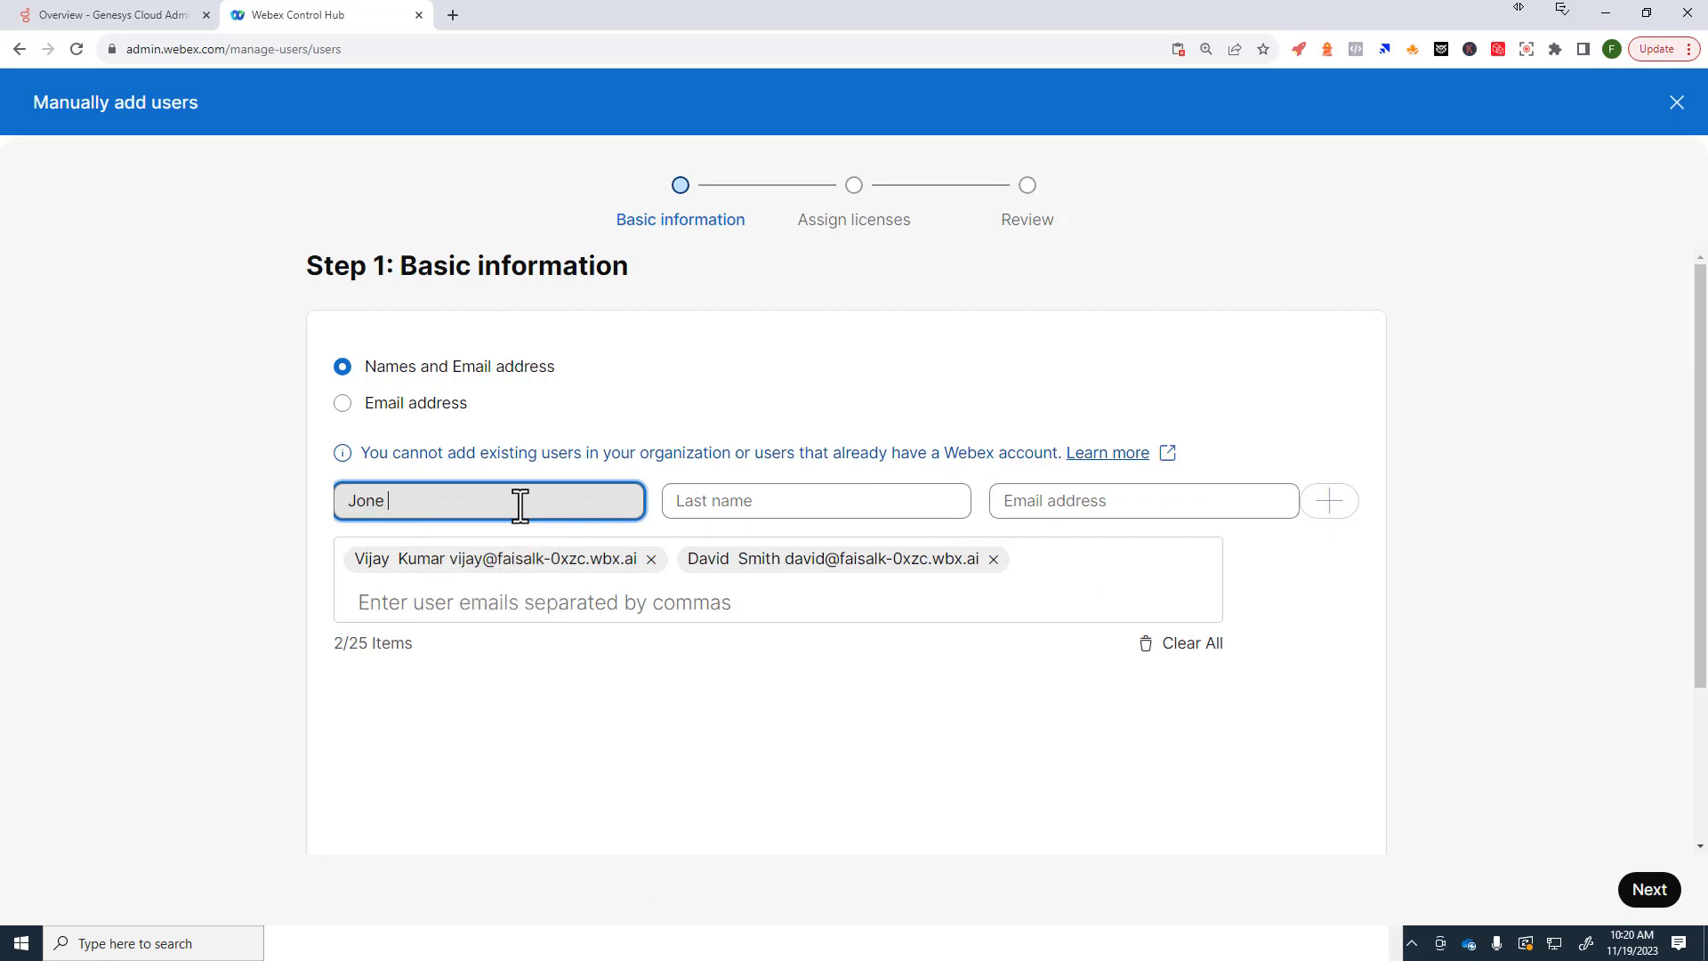
pyautogui.press('Tab')
pyautogui.write('Do')
pyautogui.press('Tab')
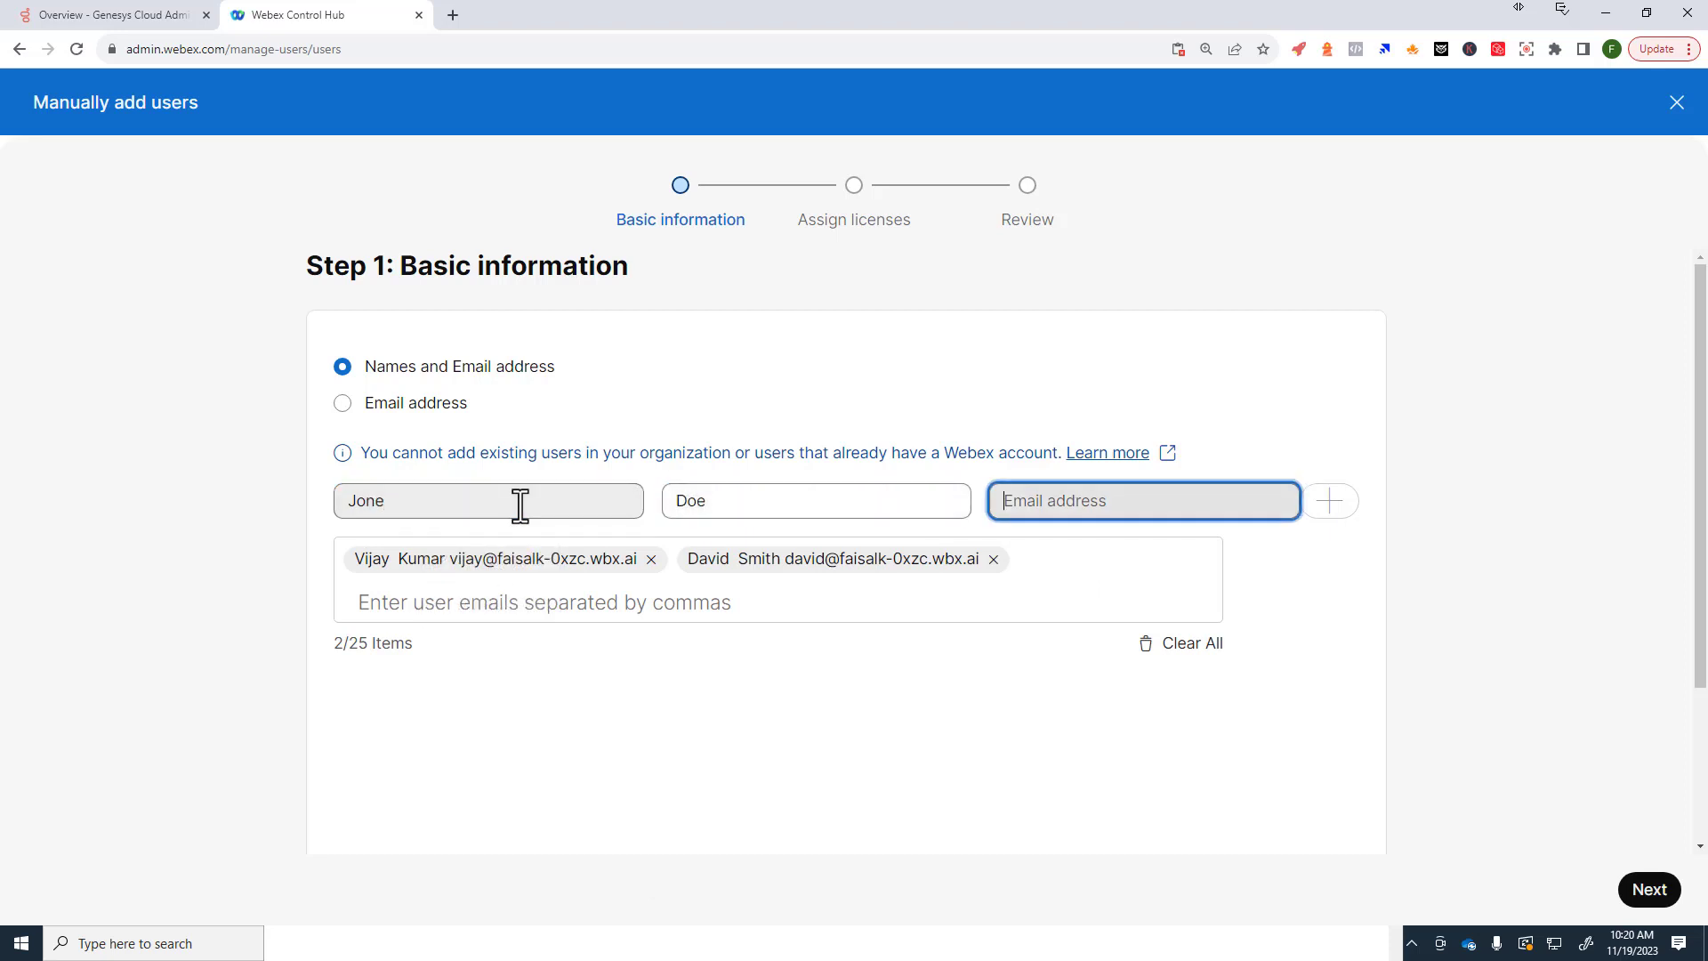
pyautogui.write('jdoe@')
pyautogui.hotkey('ctrl', 'v')
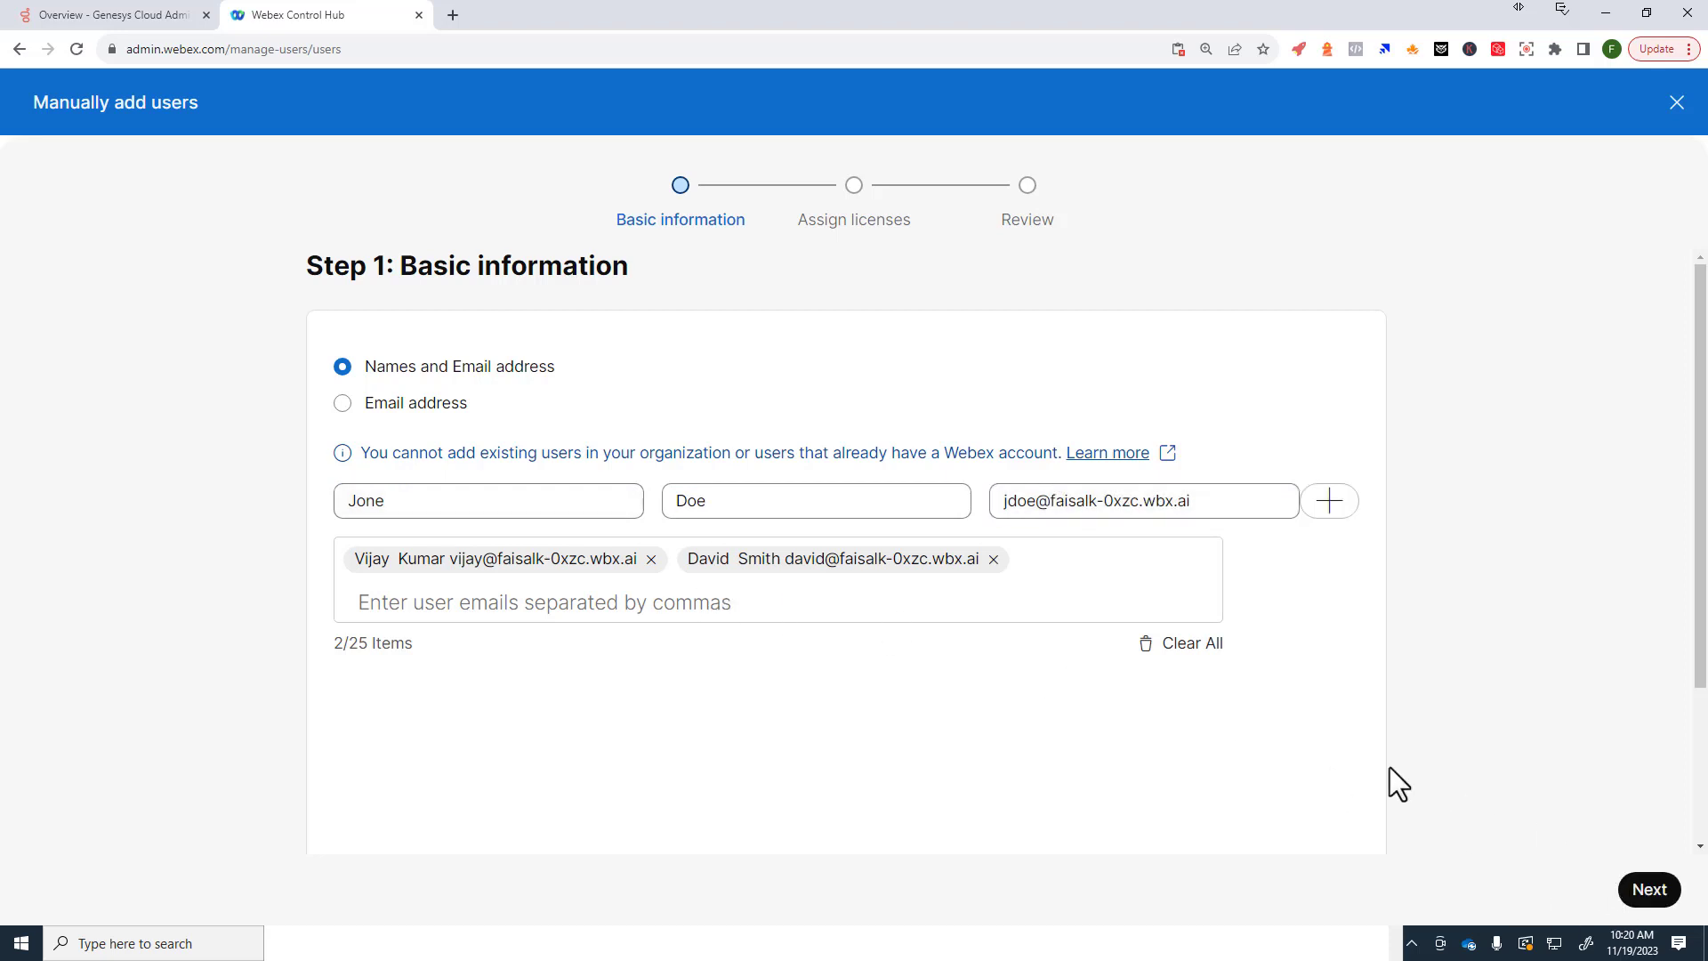
pyautogui.click(1331, 508)
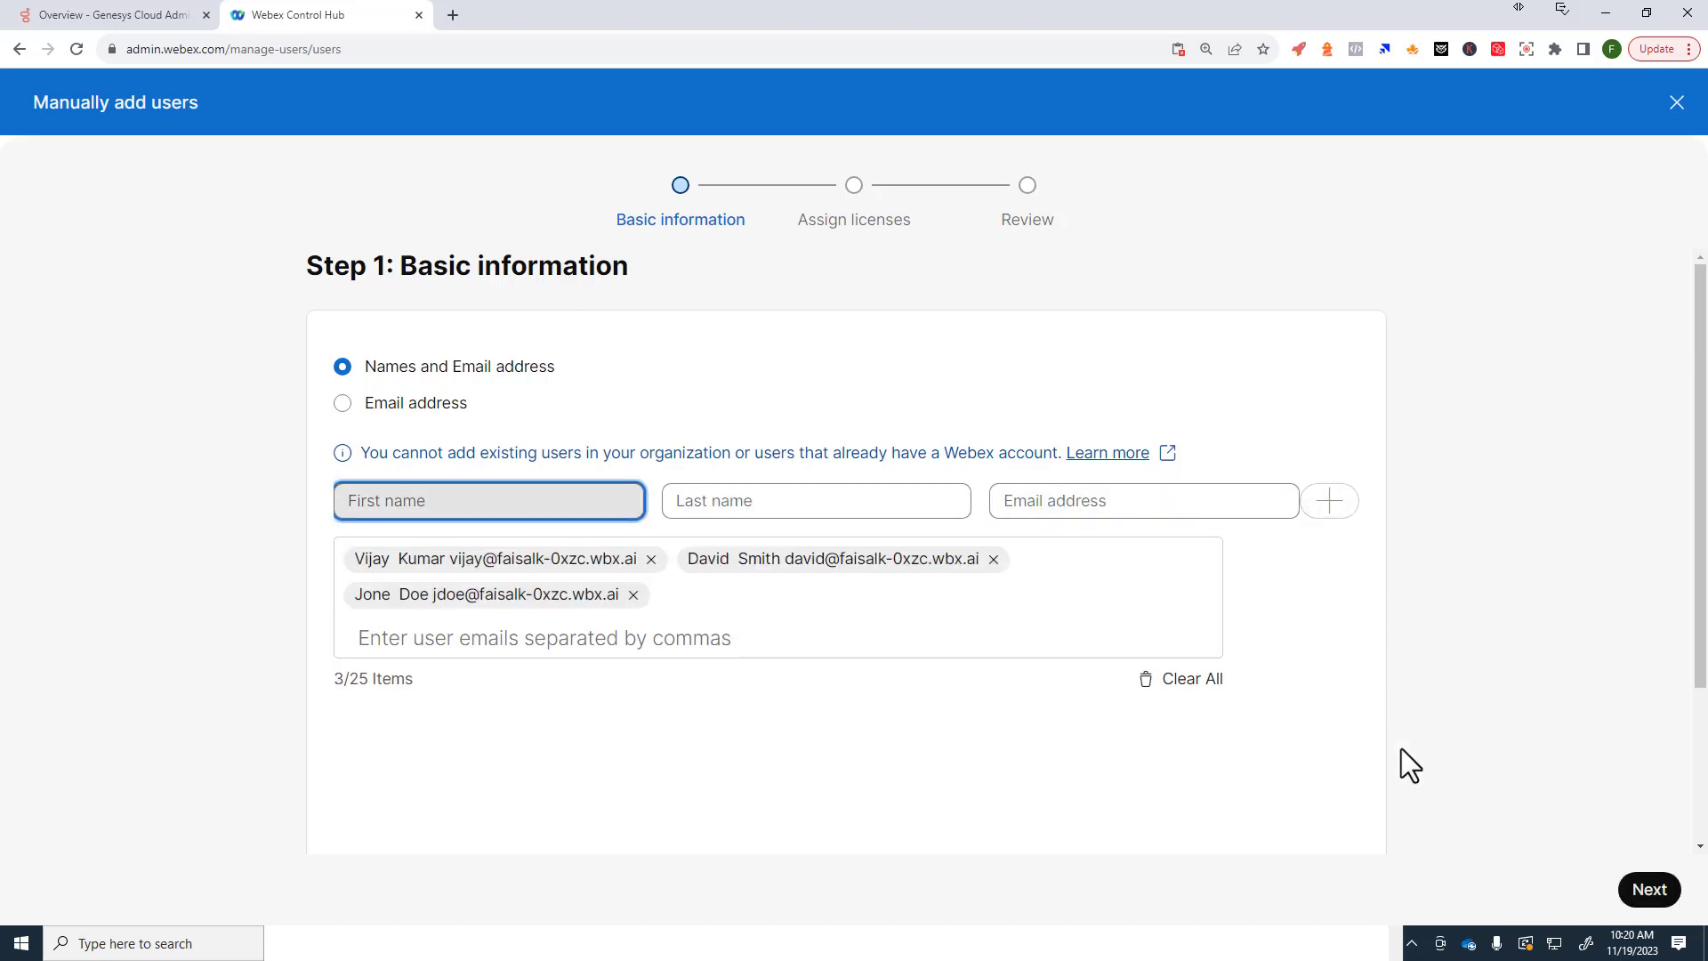
pyautogui.click(1651, 894)
# Step: Assign Webex Calling Professional and Licensed Agent (Standard Agent) licenses, then continue
pyautogui.click(384, 545)
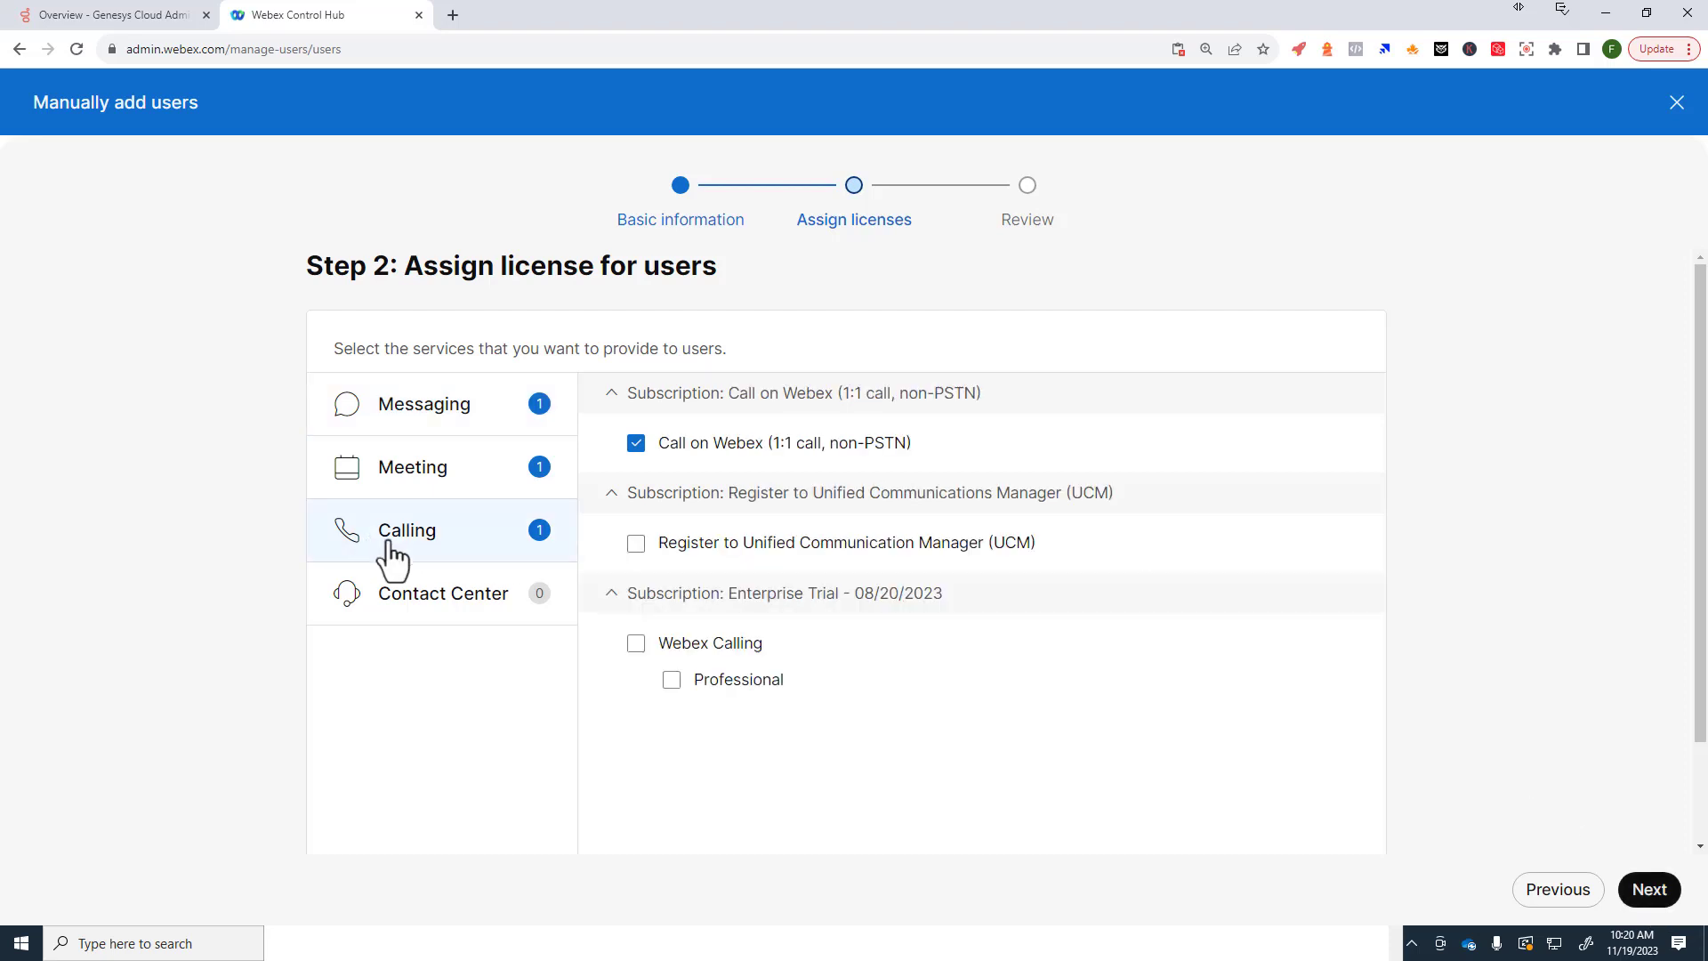
pyautogui.click(636, 644)
pyautogui.click(636, 644)
pyautogui.click(636, 645)
pyautogui.click(443, 593)
pyautogui.click(637, 445)
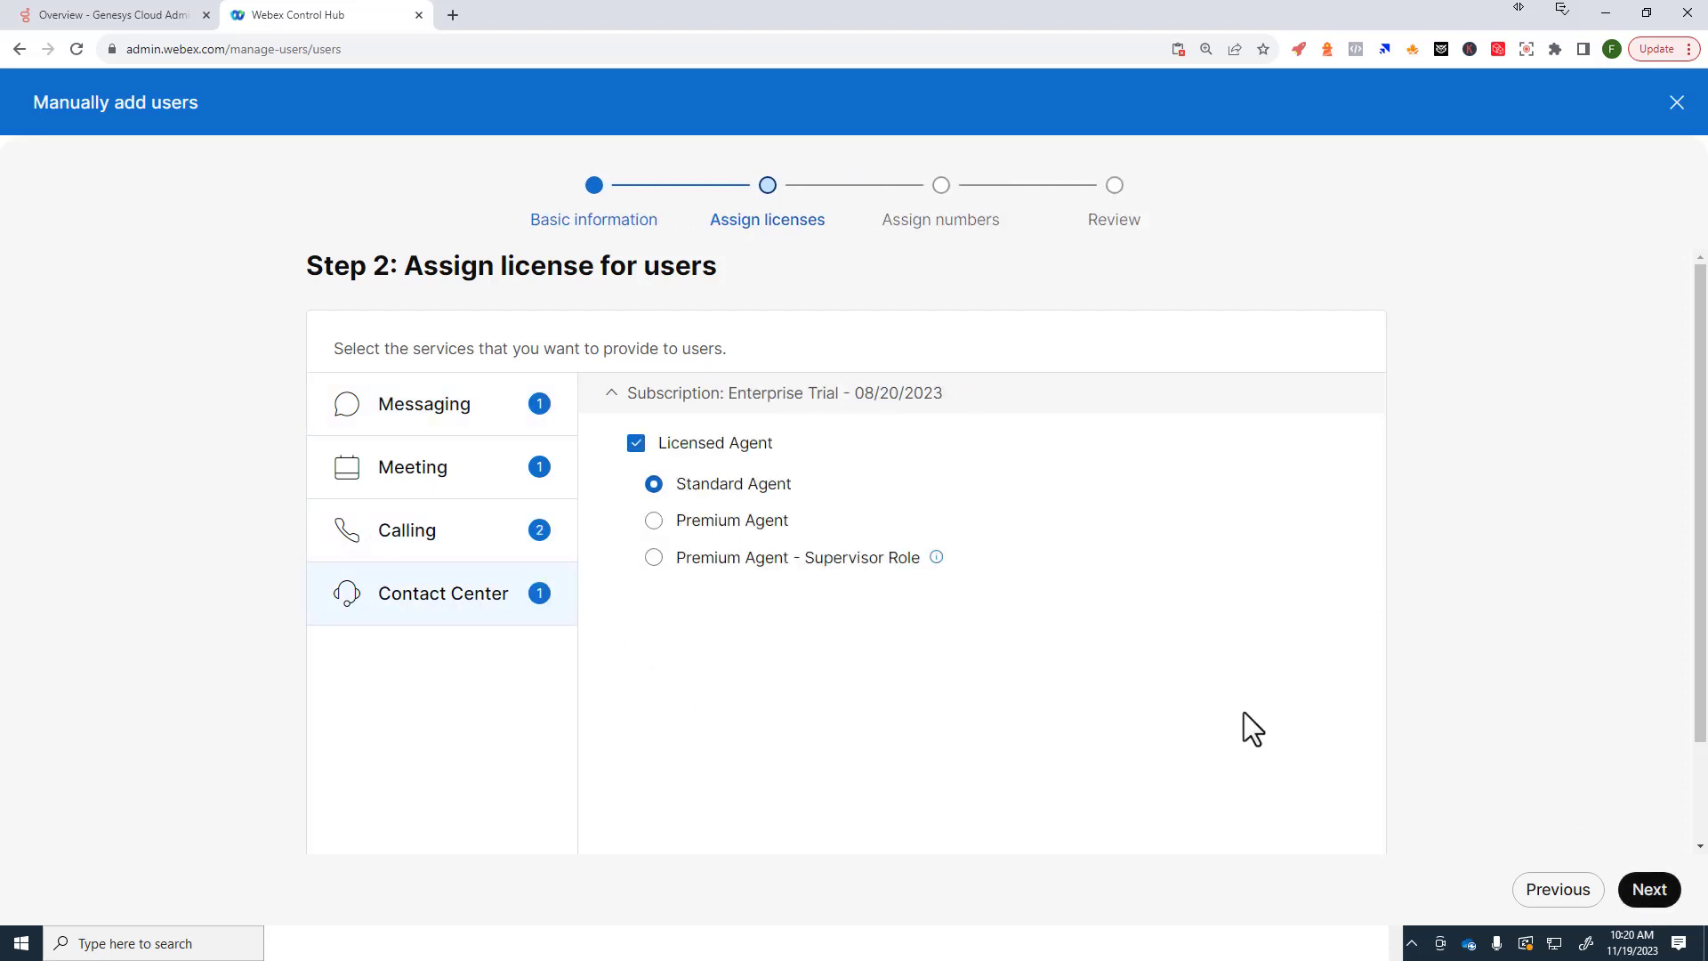
pyautogui.click(1645, 892)
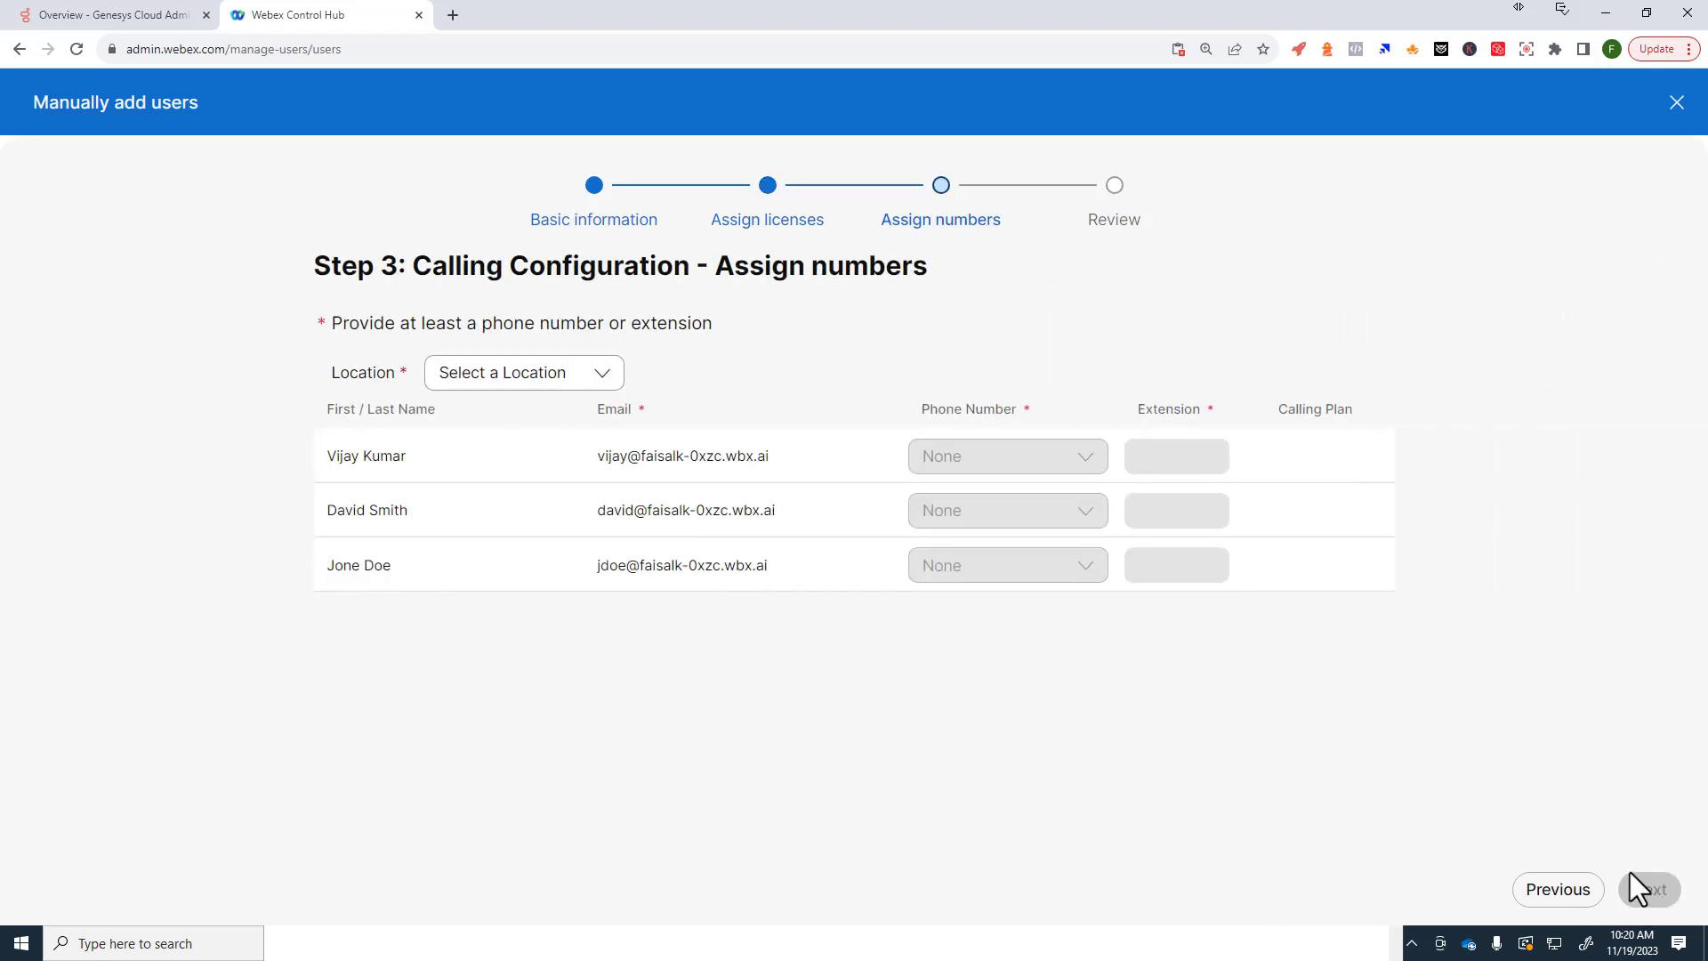
# Step: Place the users at Site1 and enter extensions 5001, 5001 and 5002
pyautogui.click(569, 373)
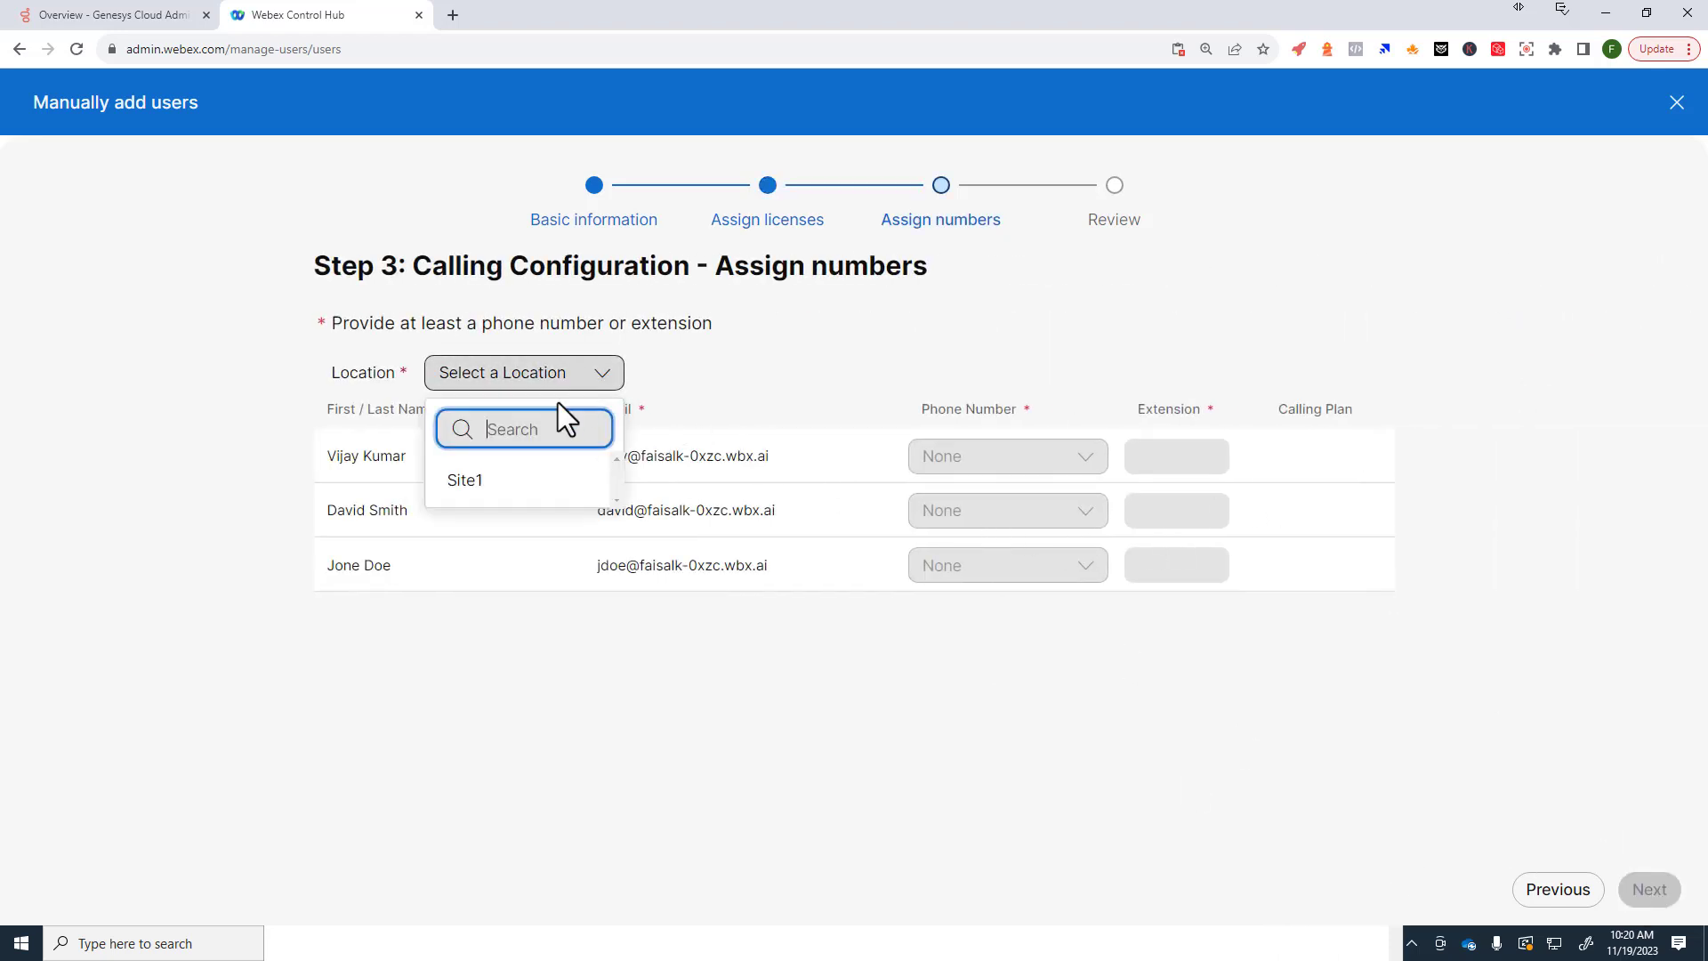
pyautogui.click(474, 487)
pyautogui.click(1193, 458)
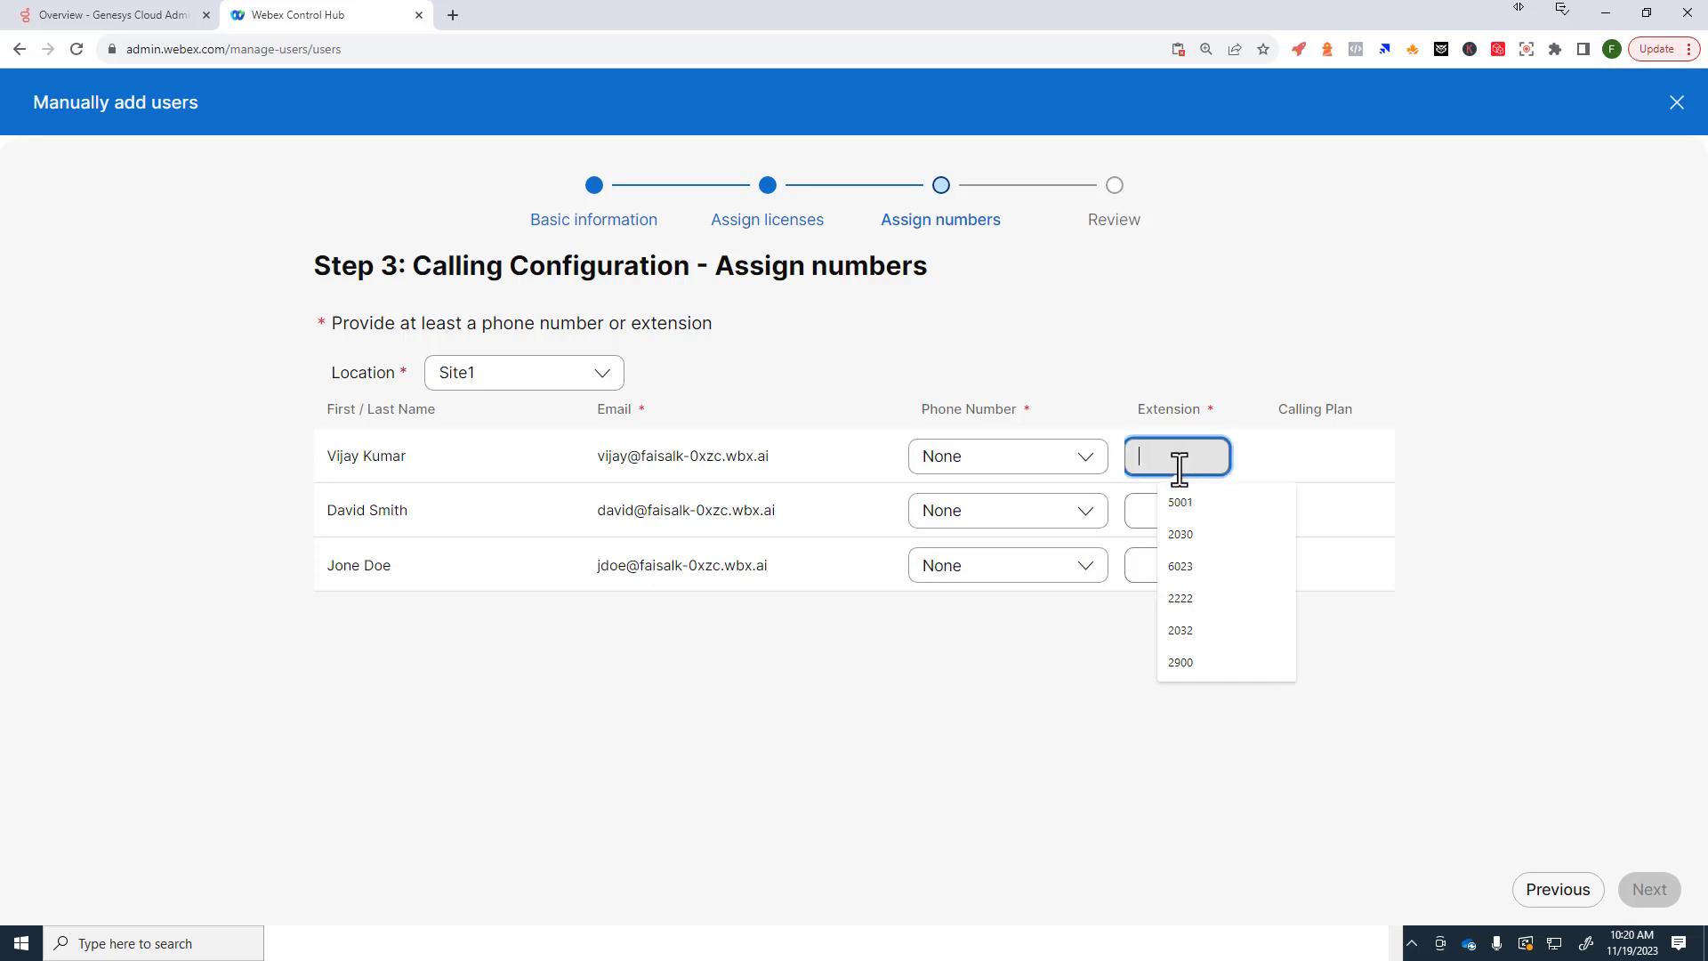
pyautogui.write('5001')
pyautogui.press('Tab')
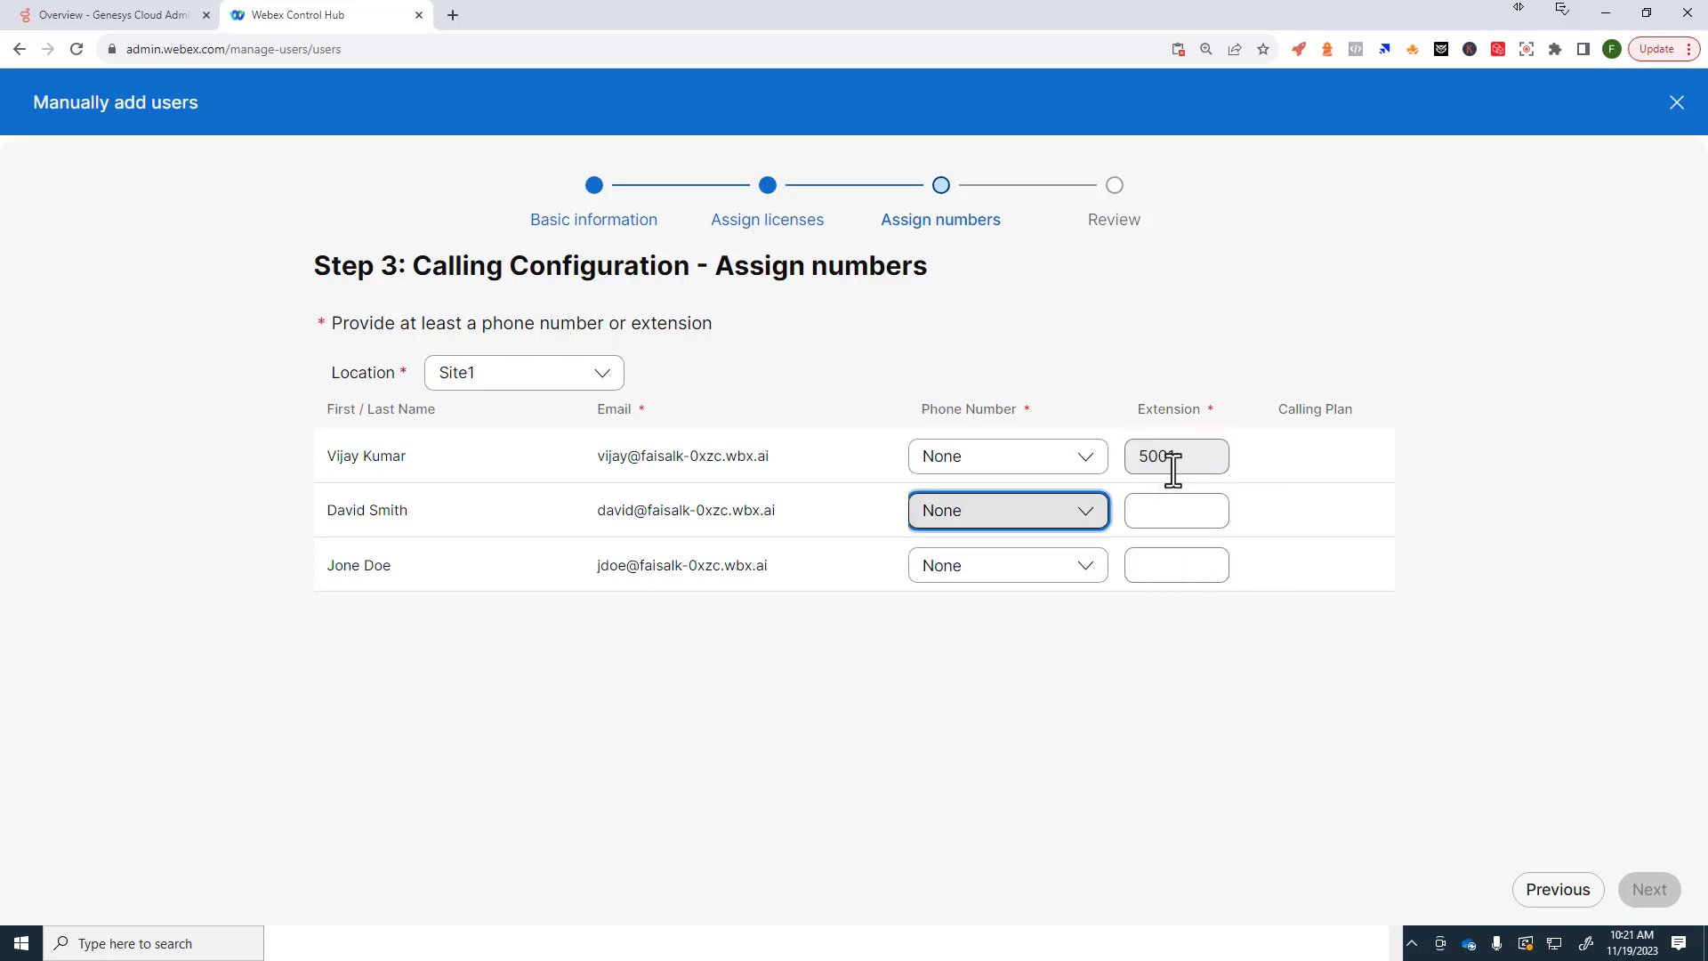
pyautogui.press('Tab')
pyautogui.write('5001')
pyautogui.press('Tab')
pyautogui.press('Tab')
pyautogui.write('5002')
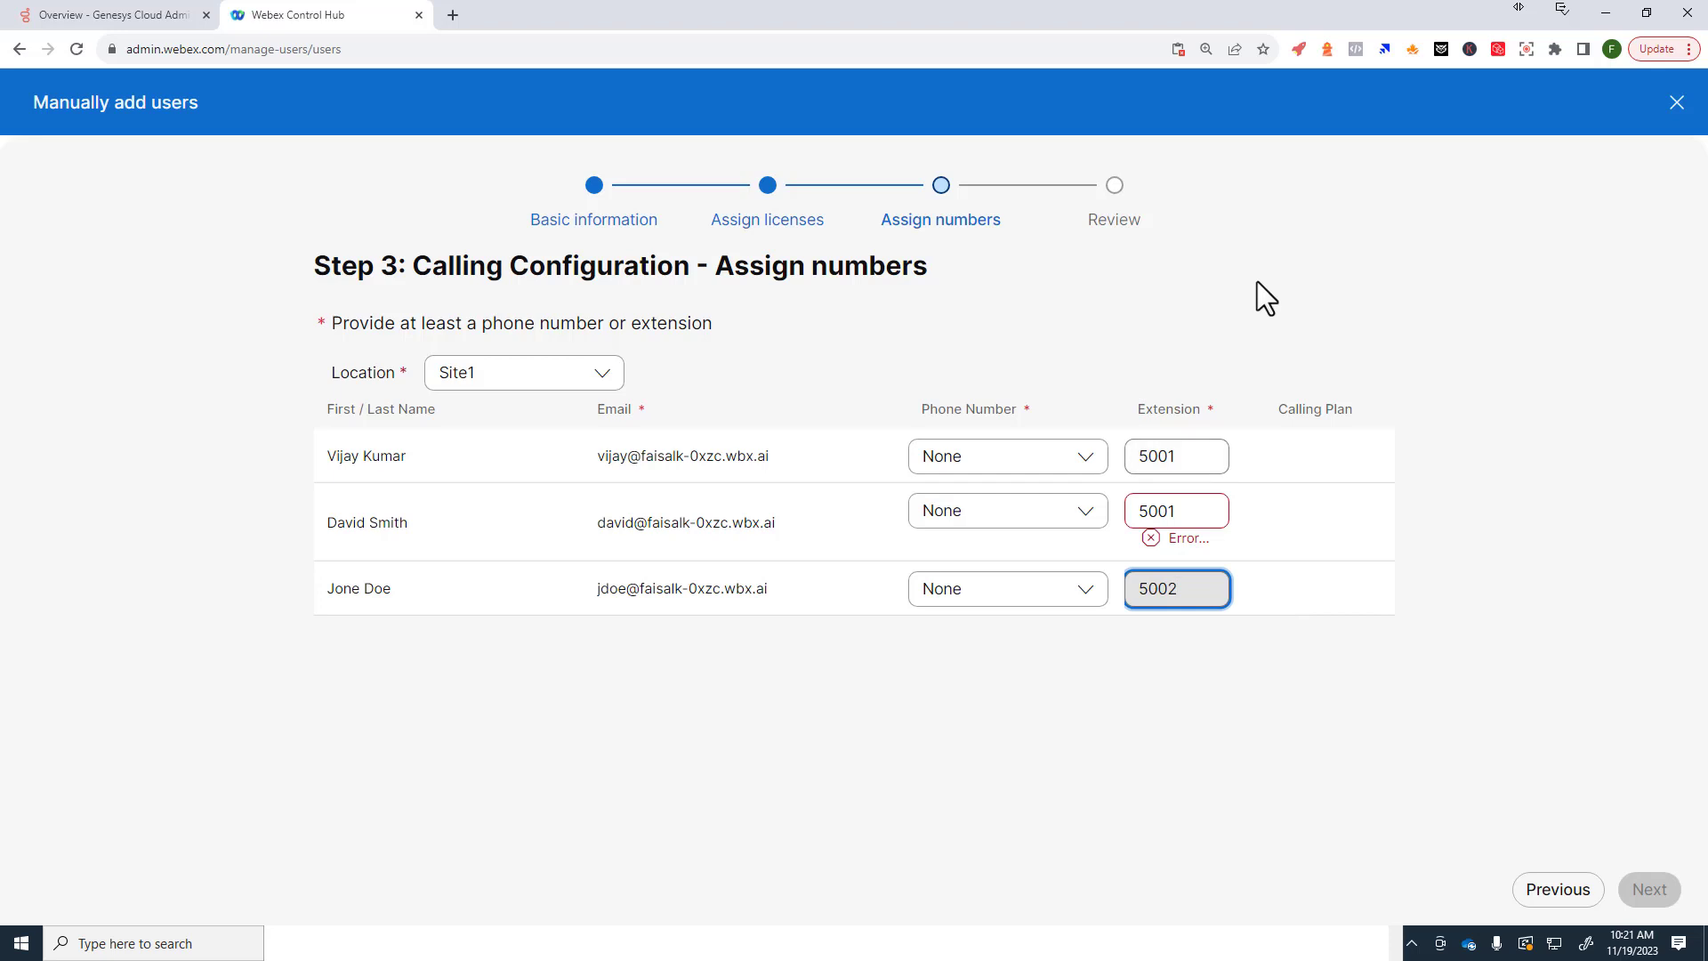
# Step: Fix the duplicate by changing the second extension to 5002 and rework the third
pyautogui.click(1203, 514)
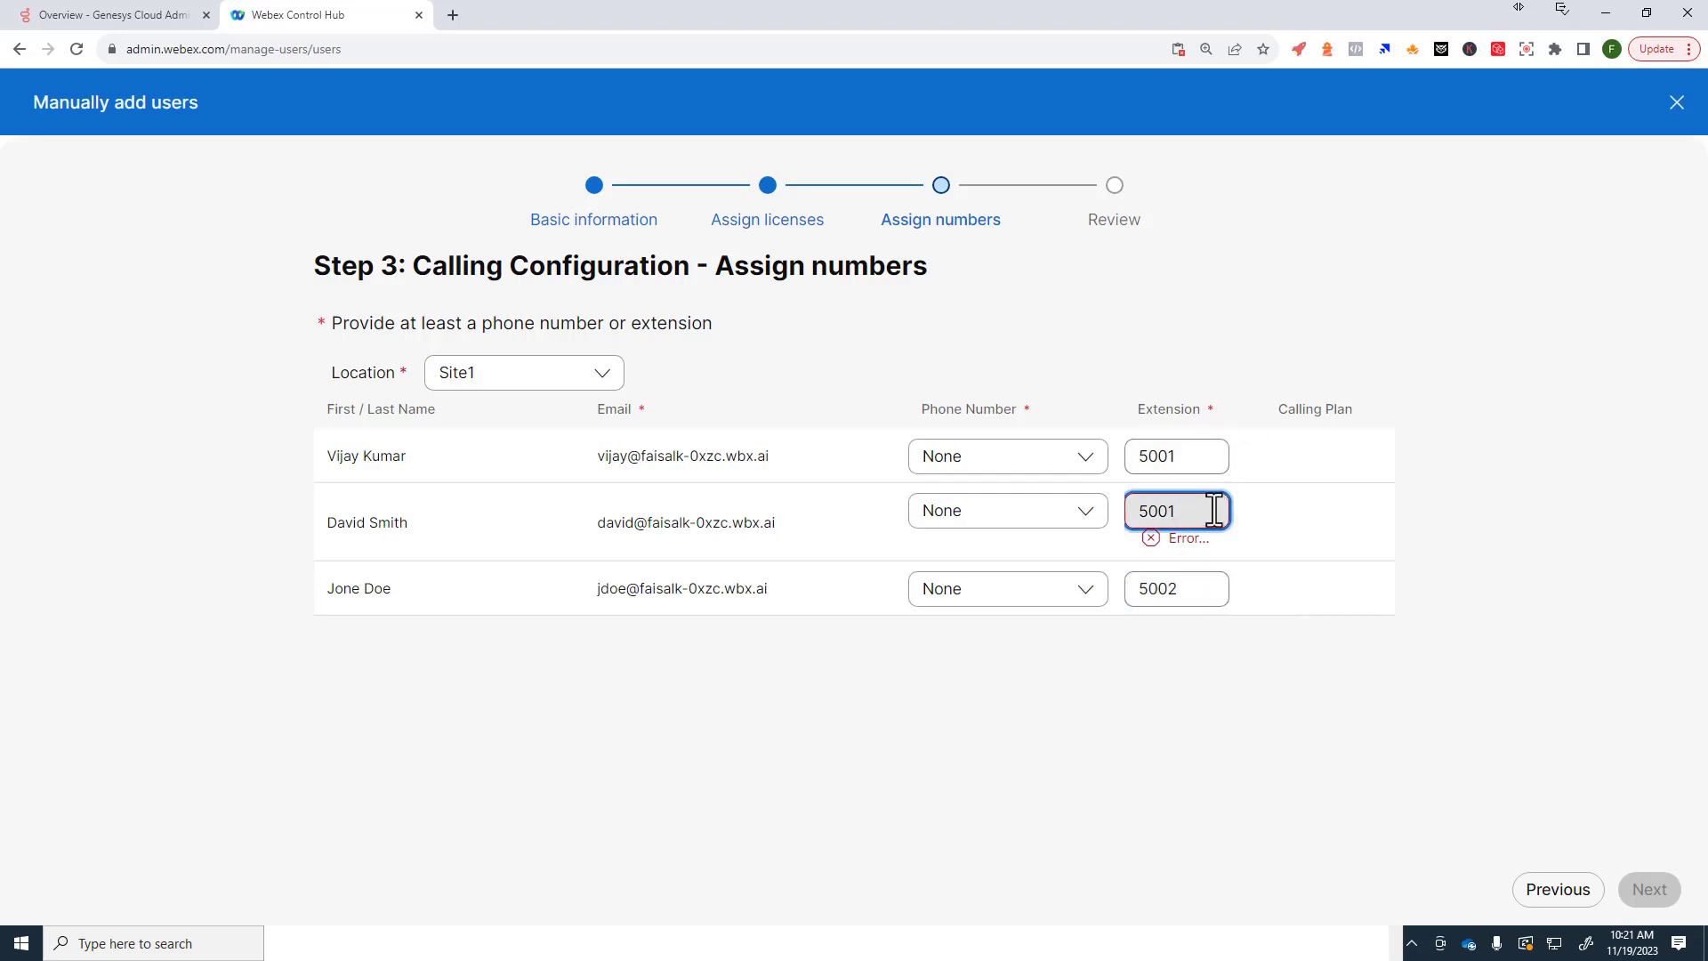
pyautogui.press('BackSpace')
pyautogui.write('2')
pyautogui.click(1203, 576)
pyautogui.press('BackSpace')
pyautogui.write('3')
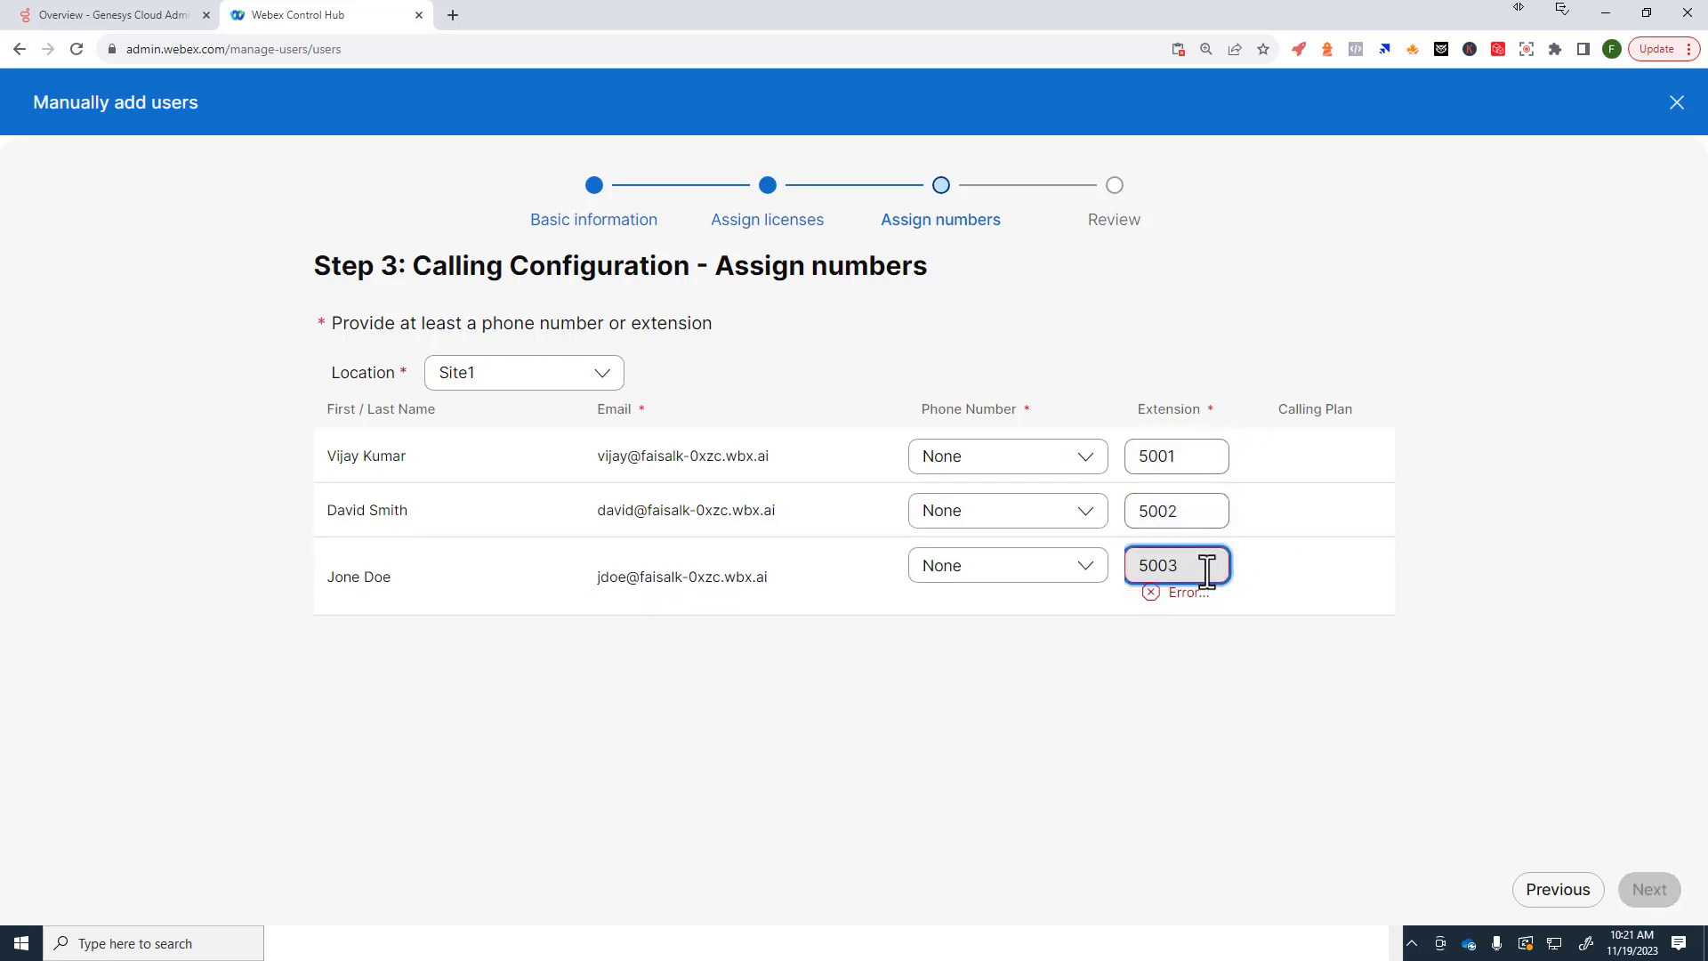
pyautogui.press('BackSpace')
# Step: Set the third extension to 5004, add the three users, and close the wizard
pyautogui.write('4')
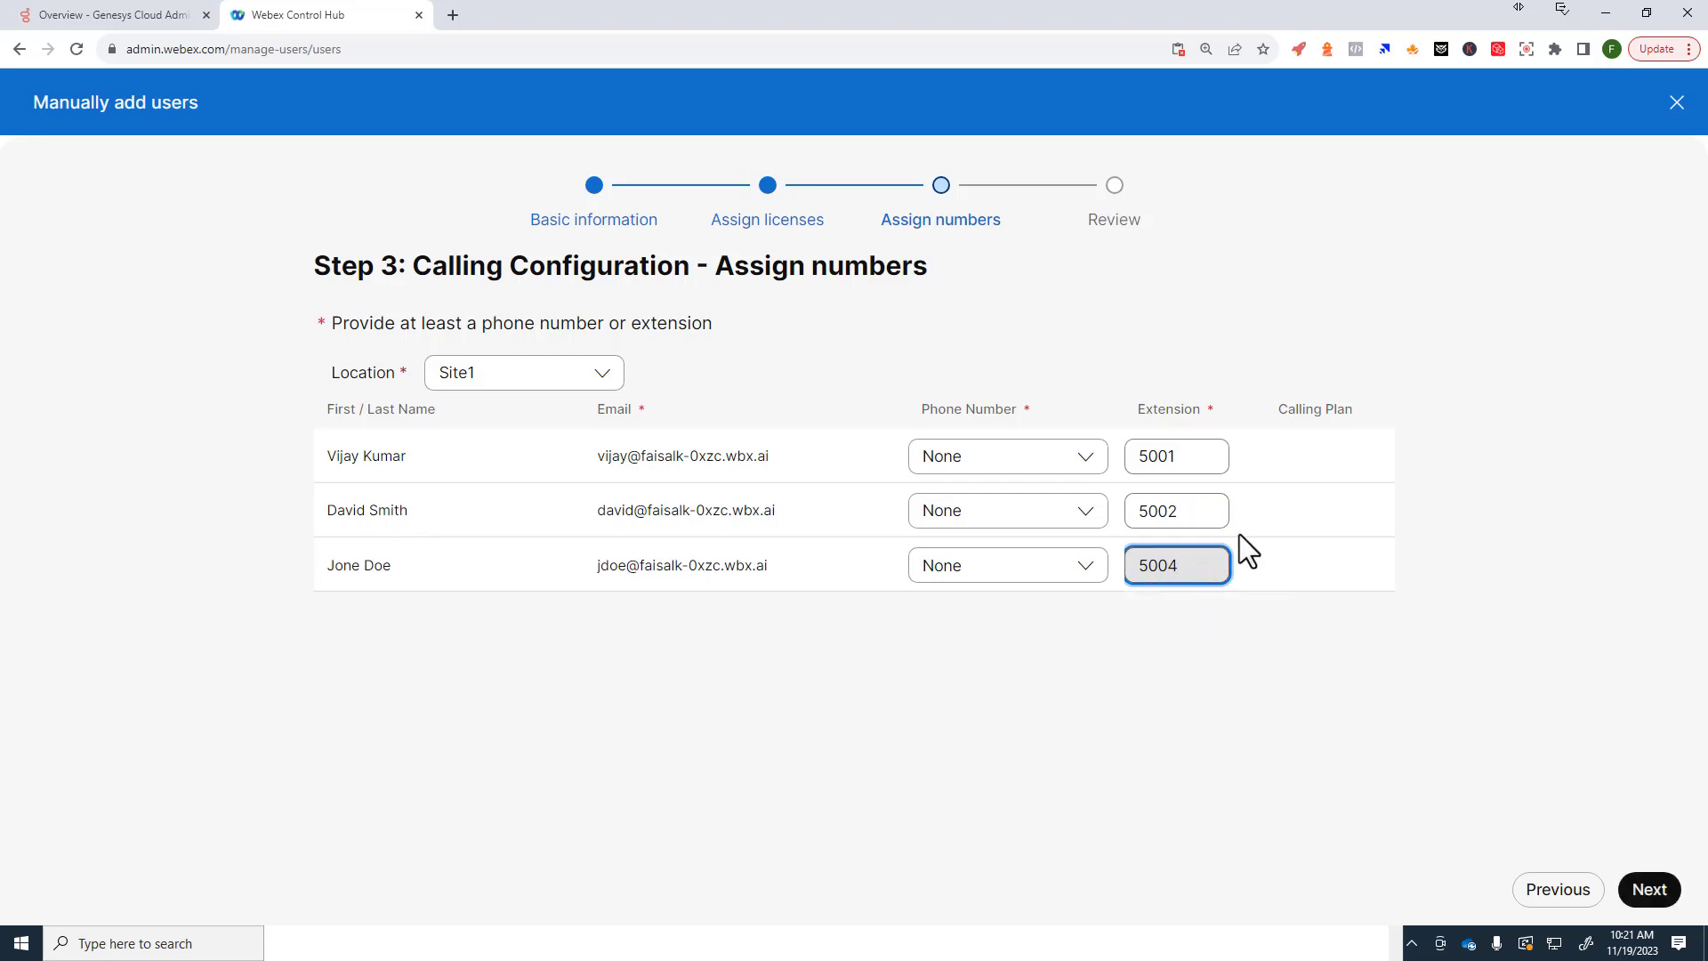
pyautogui.click(1648, 892)
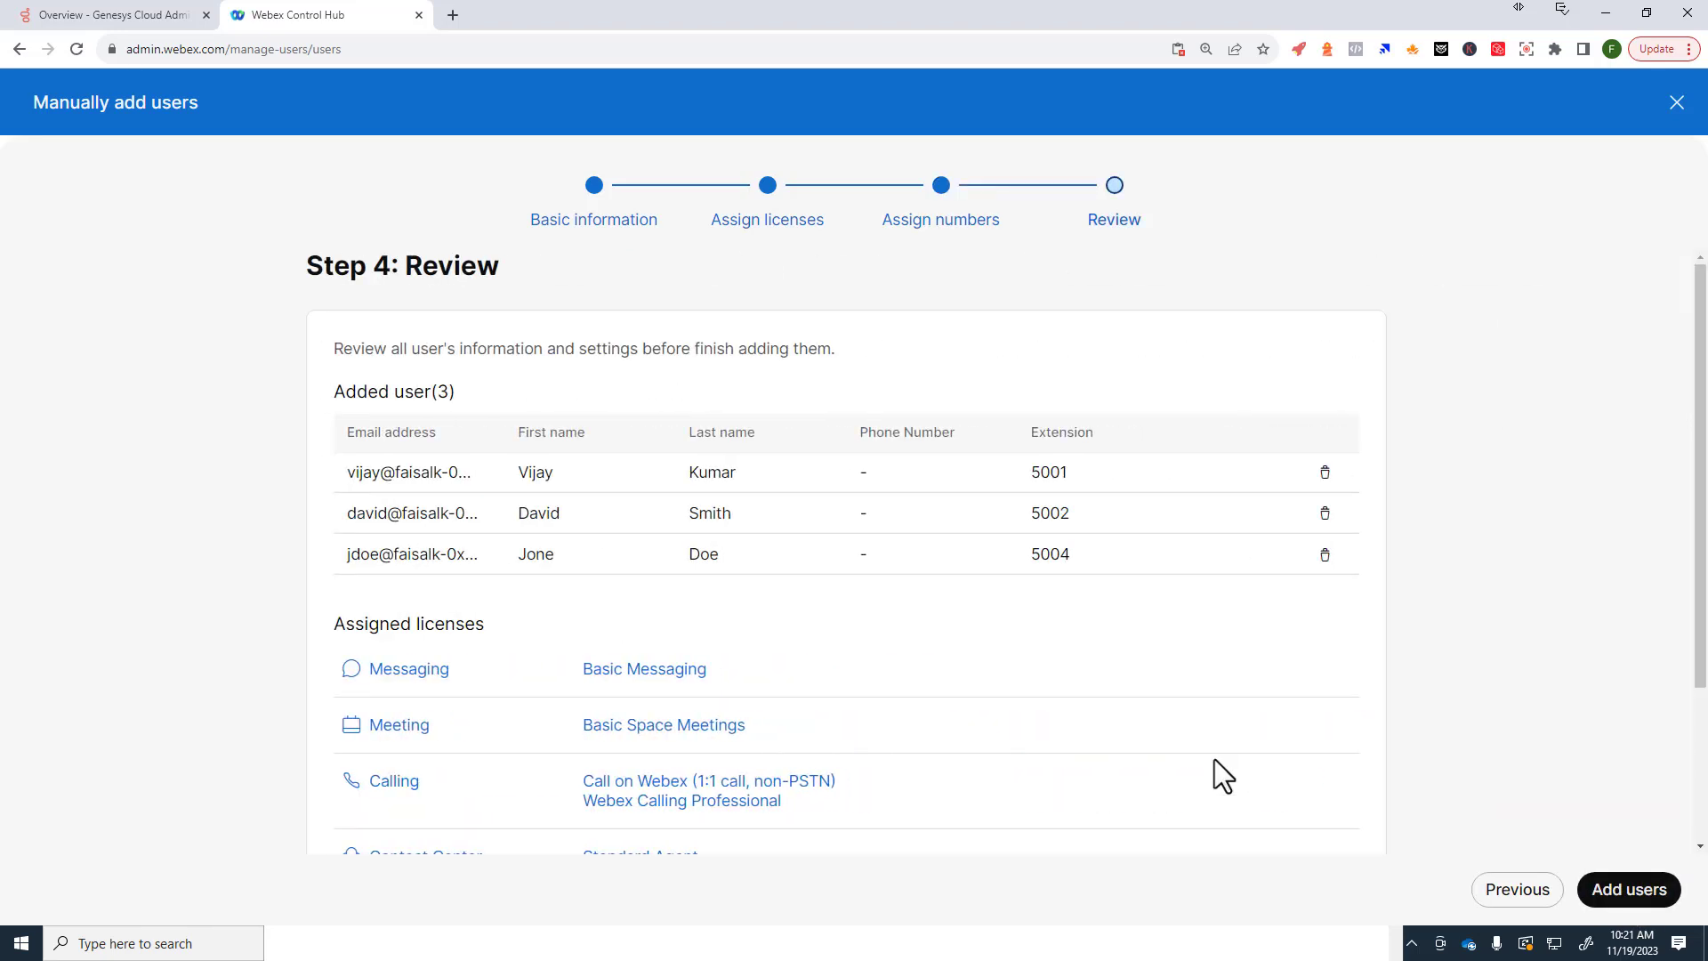
pyautogui.click(1621, 891)
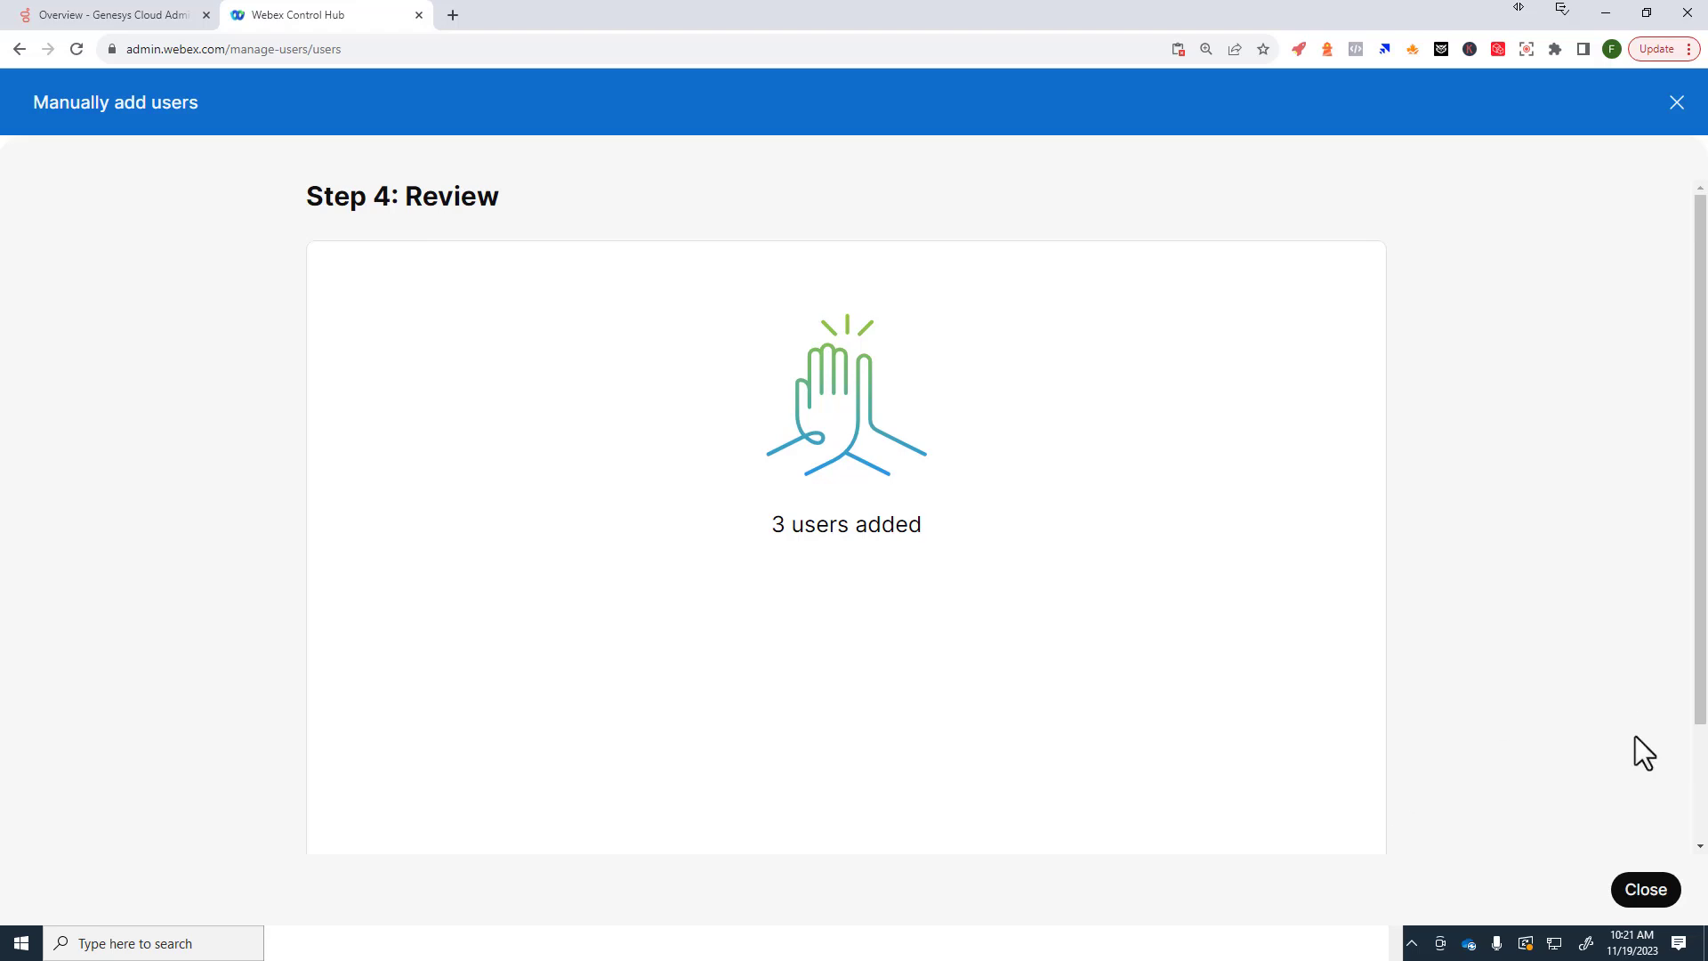
pyautogui.click(1643, 890)
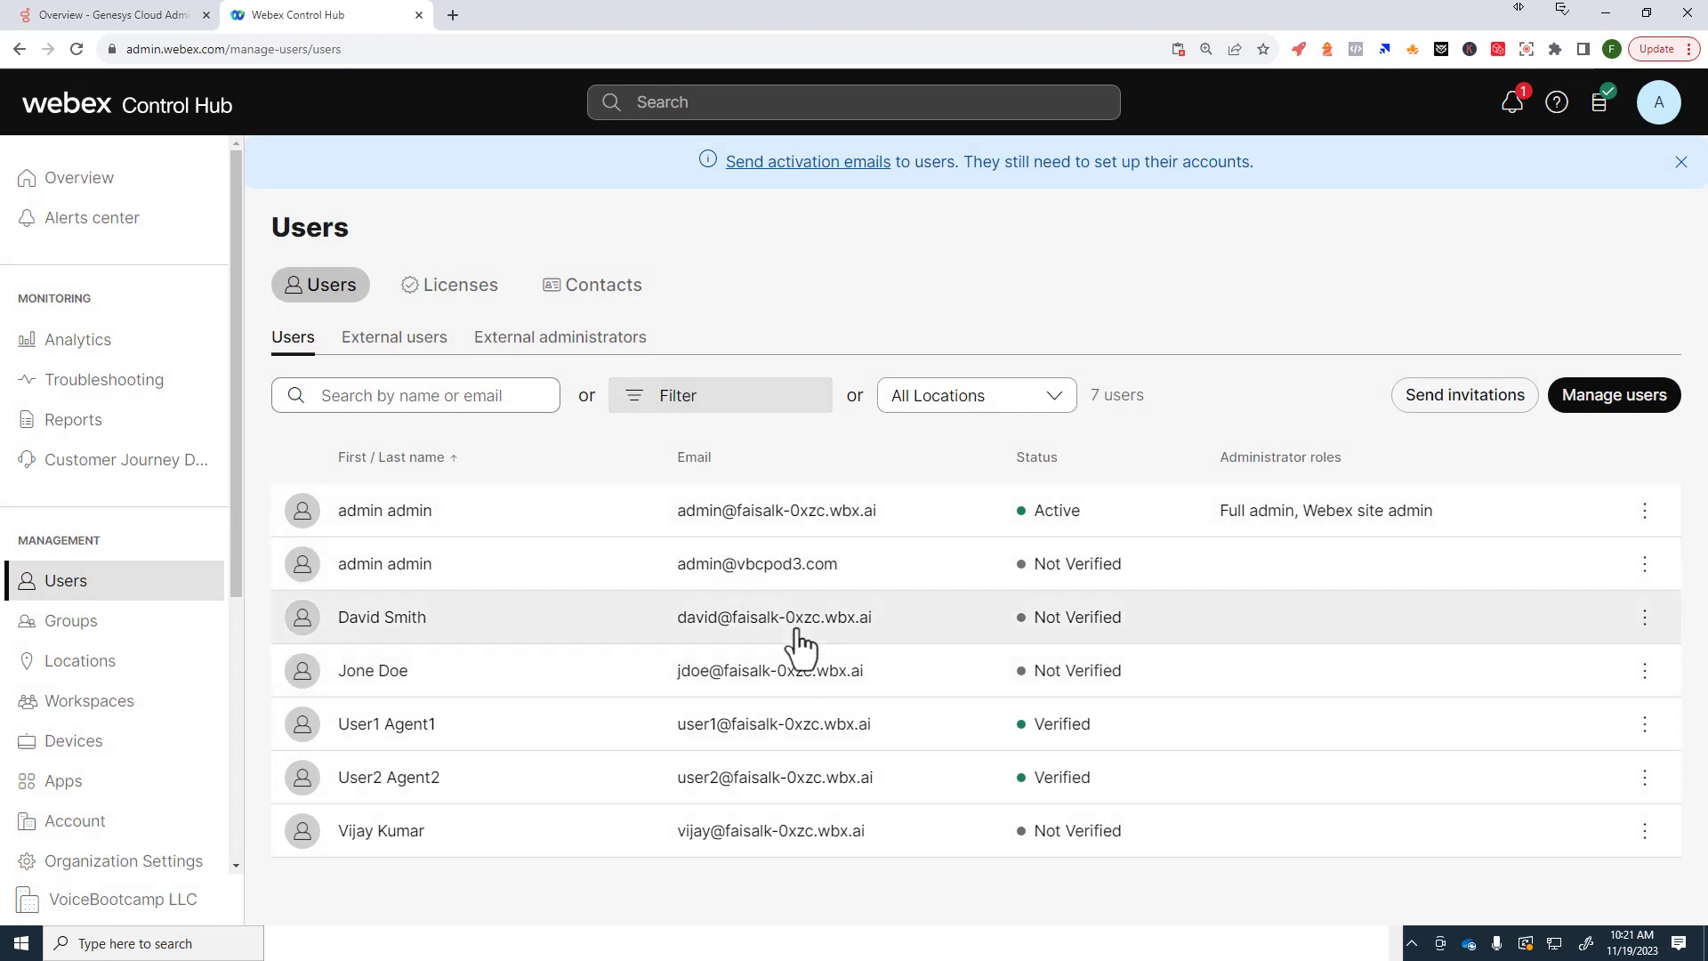
pyautogui.click(801, 649)
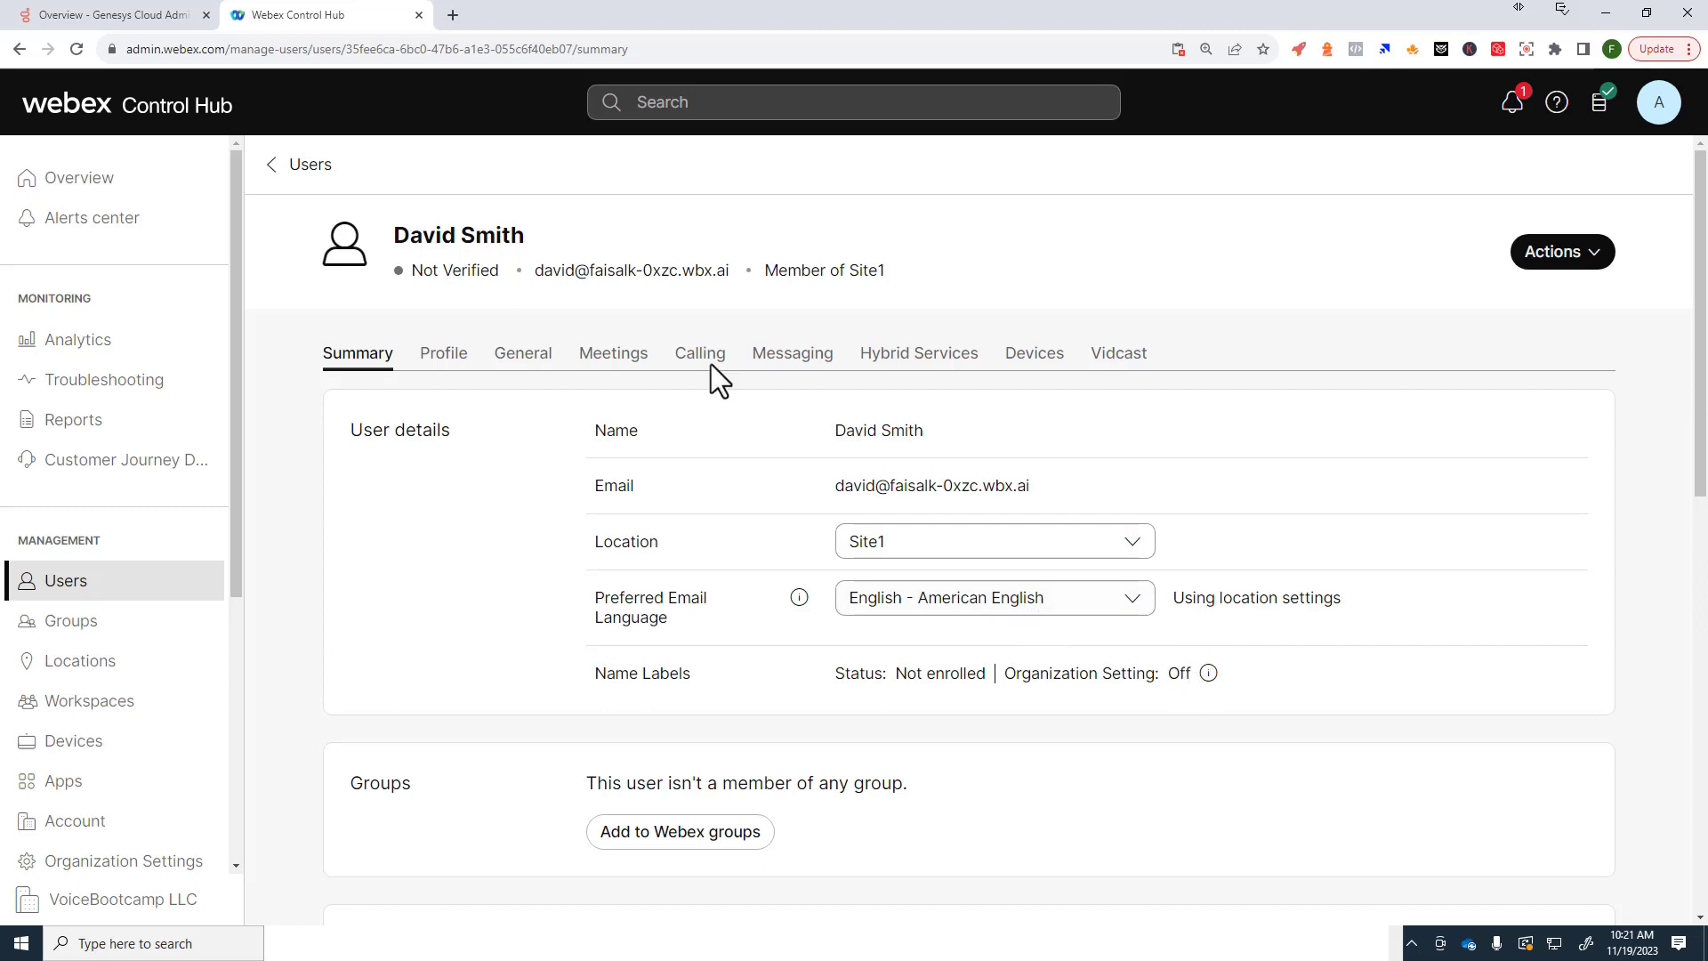
pyautogui.click(310, 169)
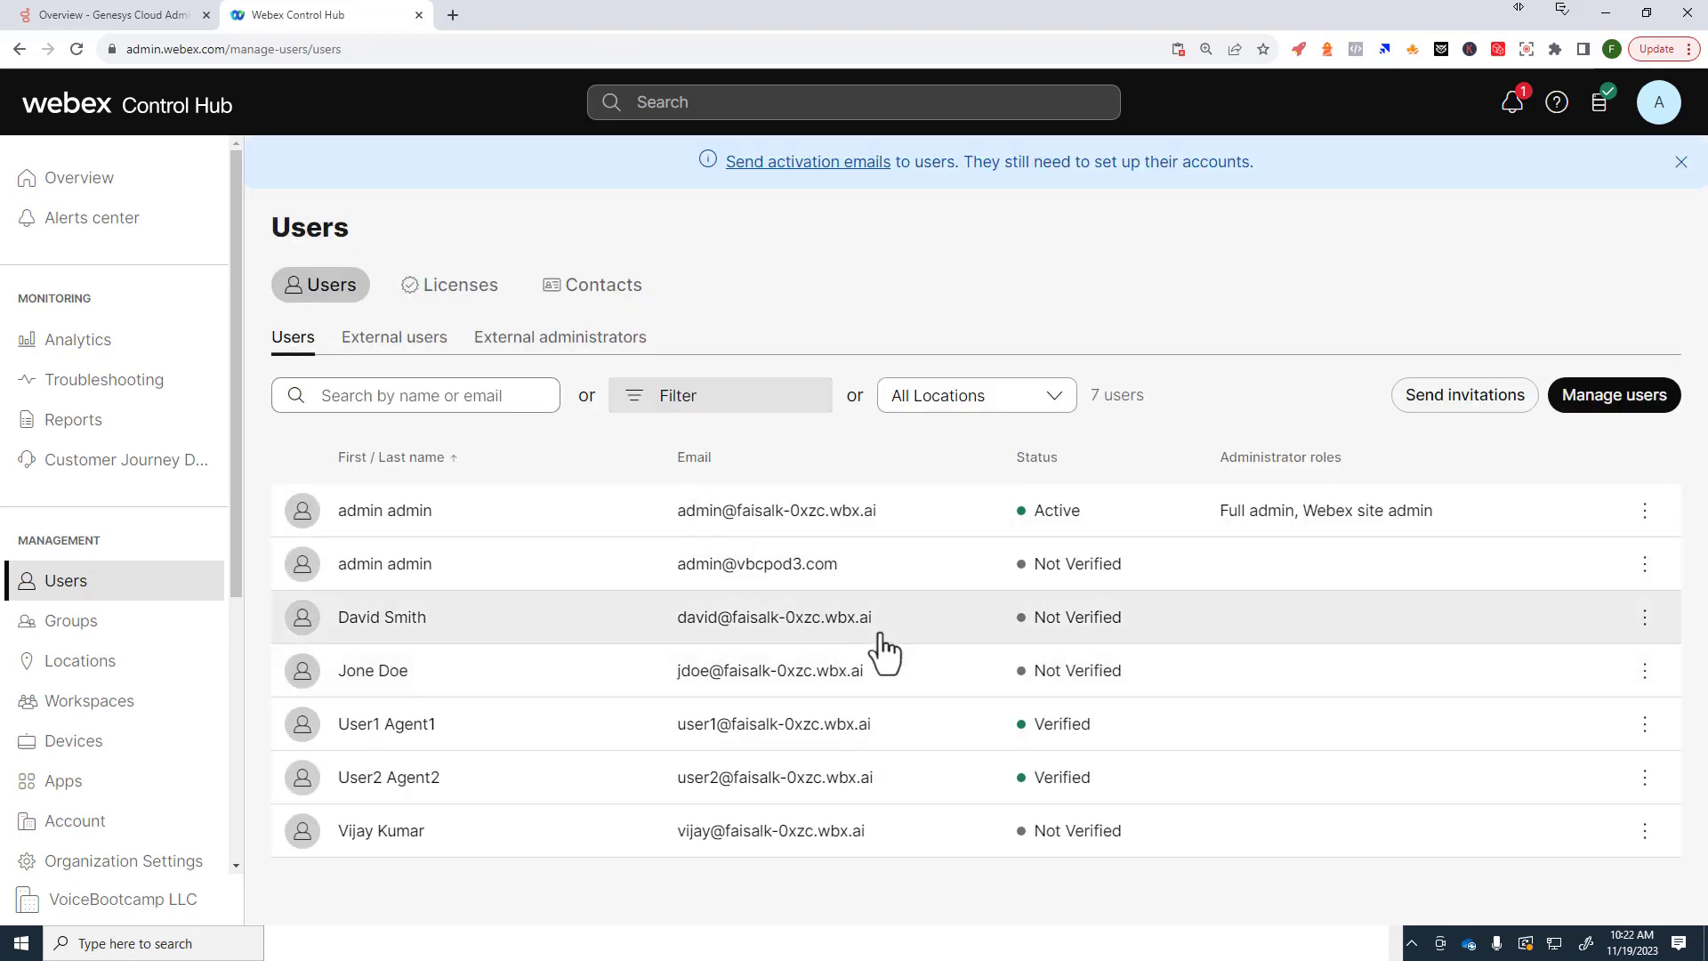
pyautogui.moveTo(877, 623); pyautogui.dragTo(739, 625)
pyautogui.click(738, 628)
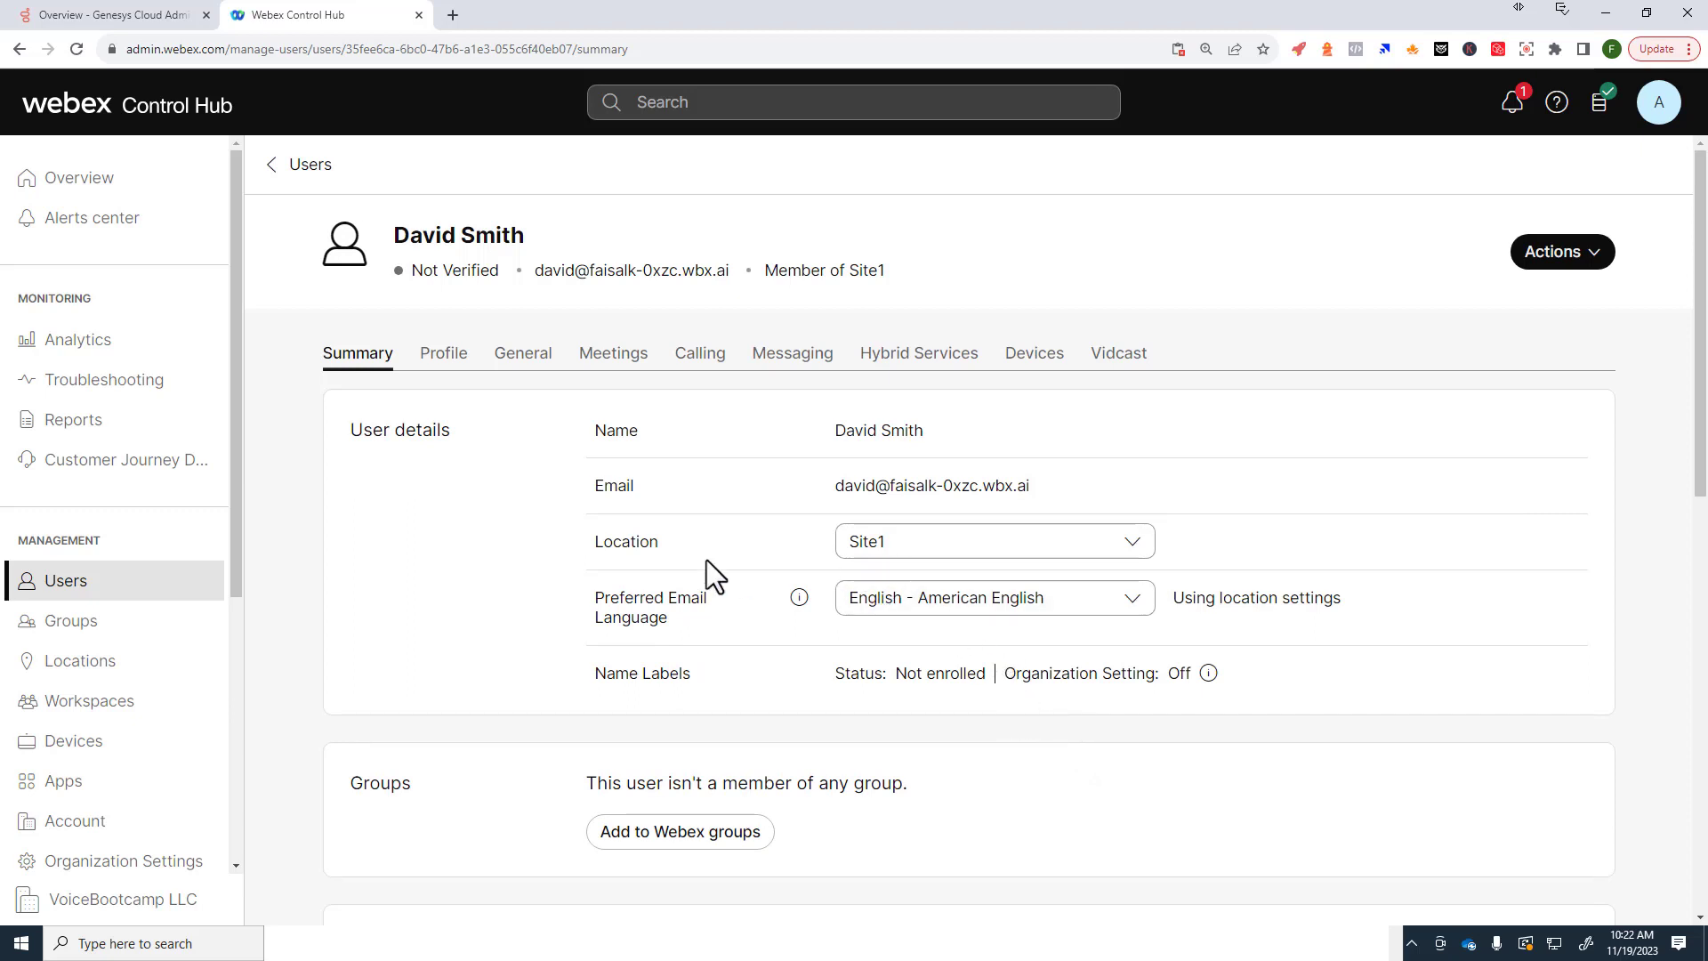
pyautogui.hotkey('alt', 'Left')
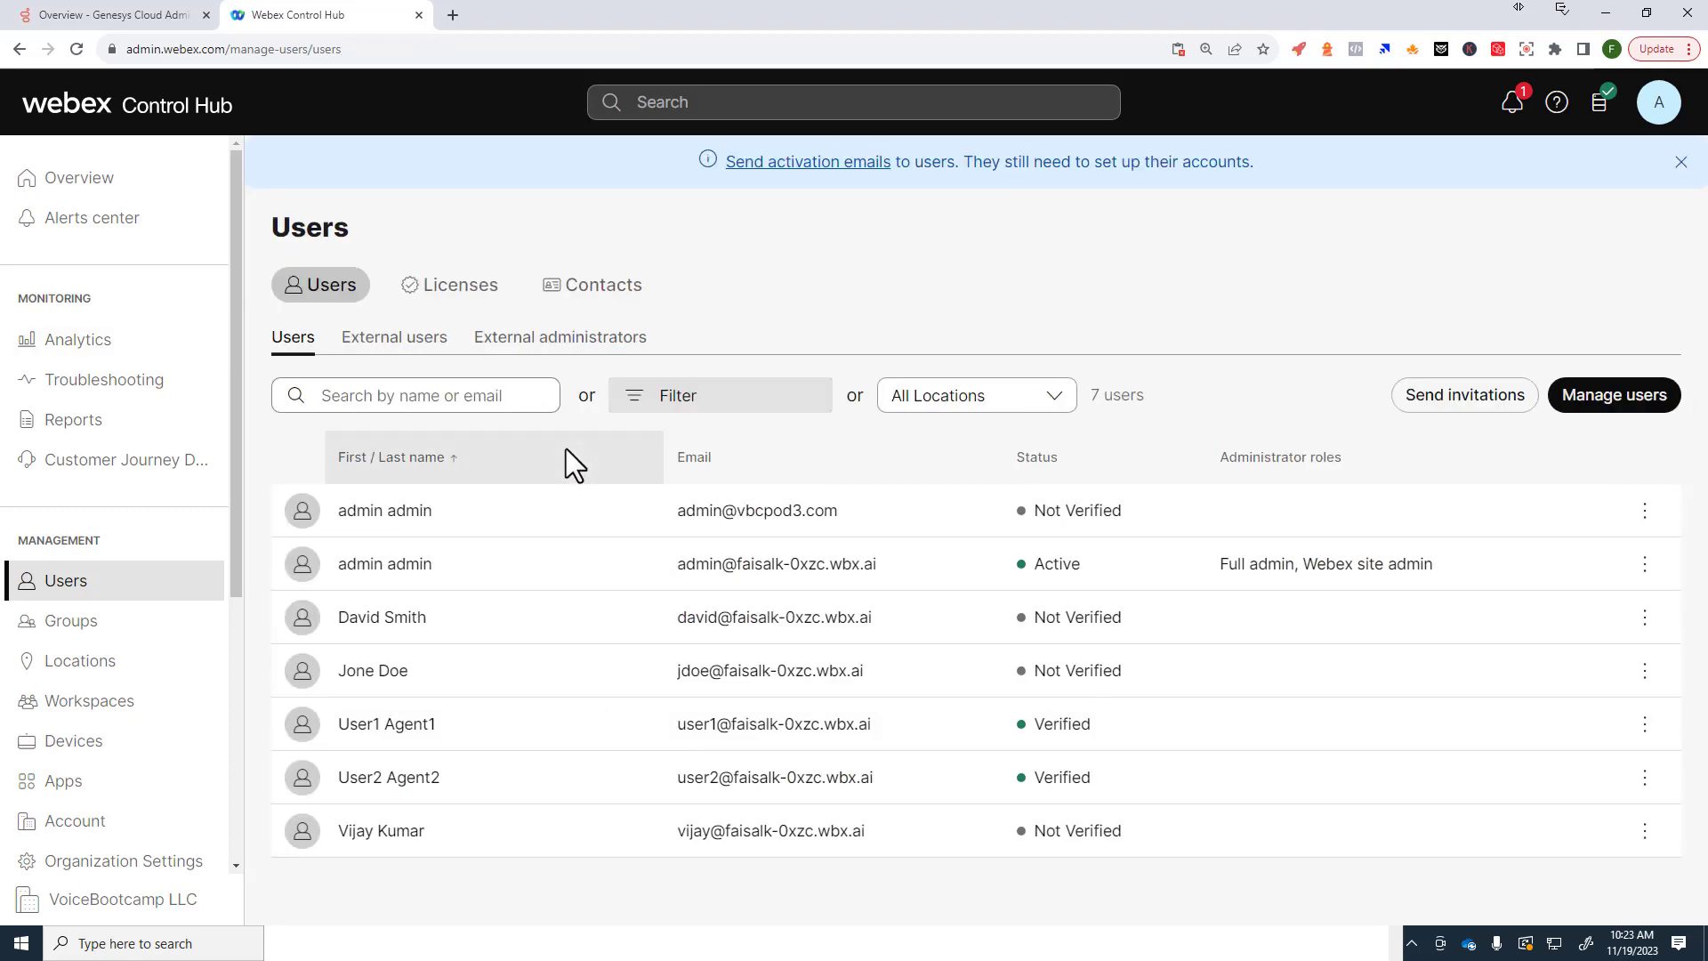
pyautogui.scroll(-2, 156, 623)
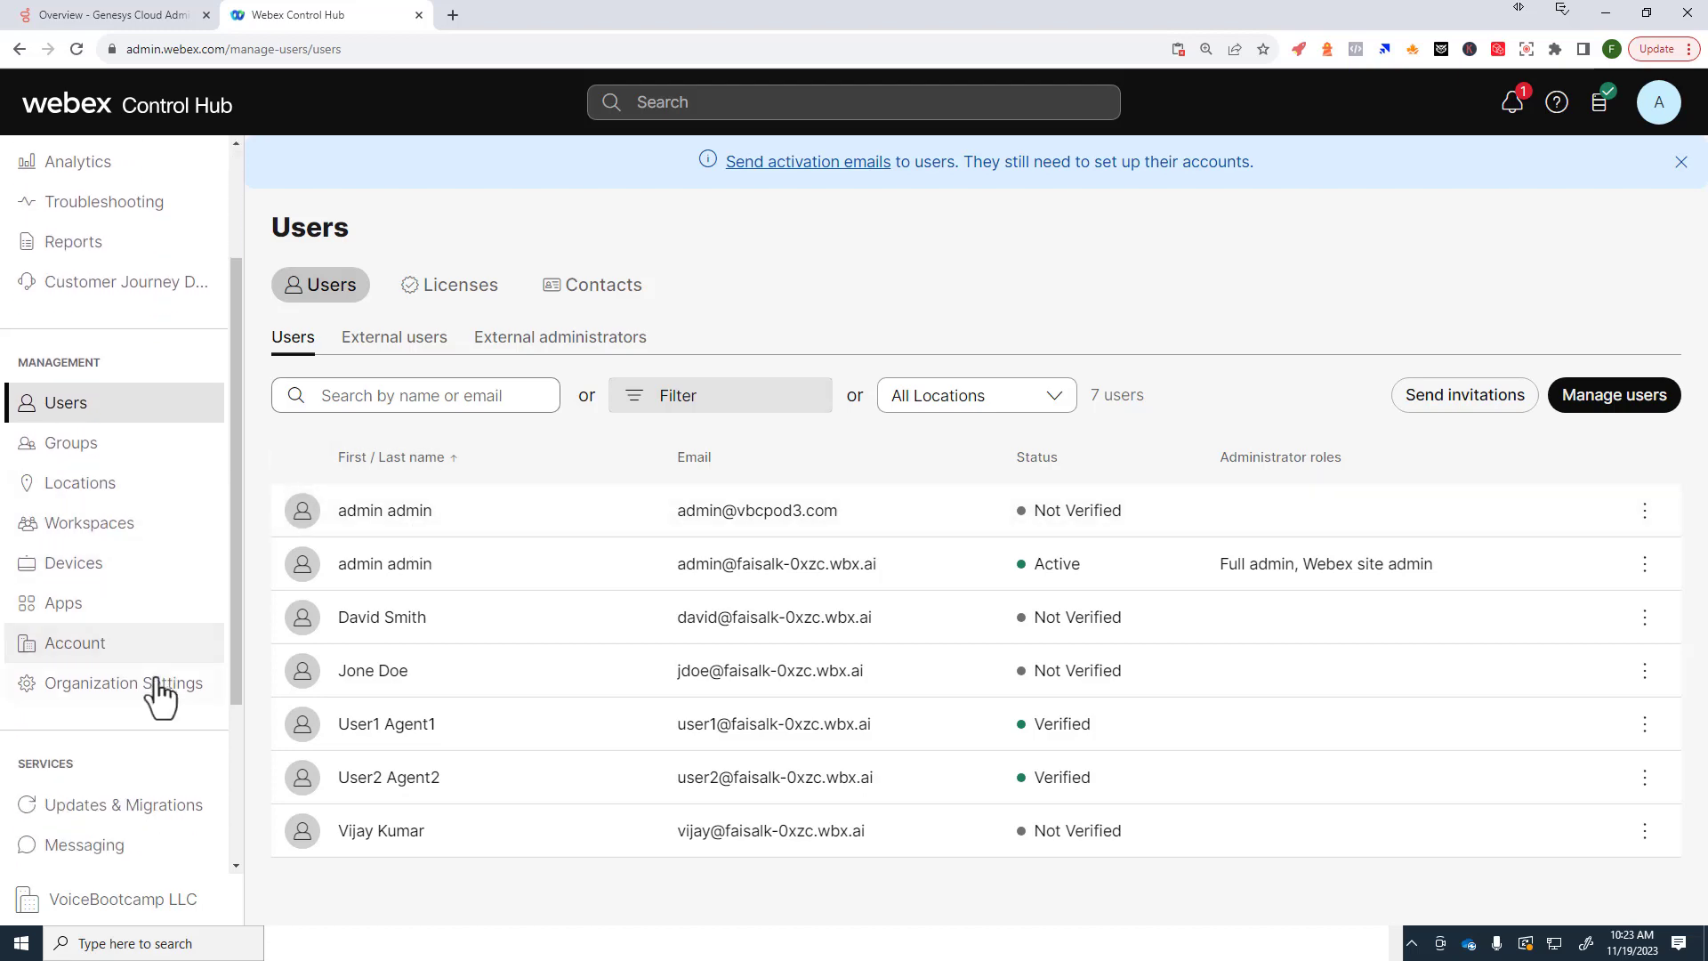
# Step: Go to Organization Settings and scroll down to the Domains section
pyautogui.click(80, 687)
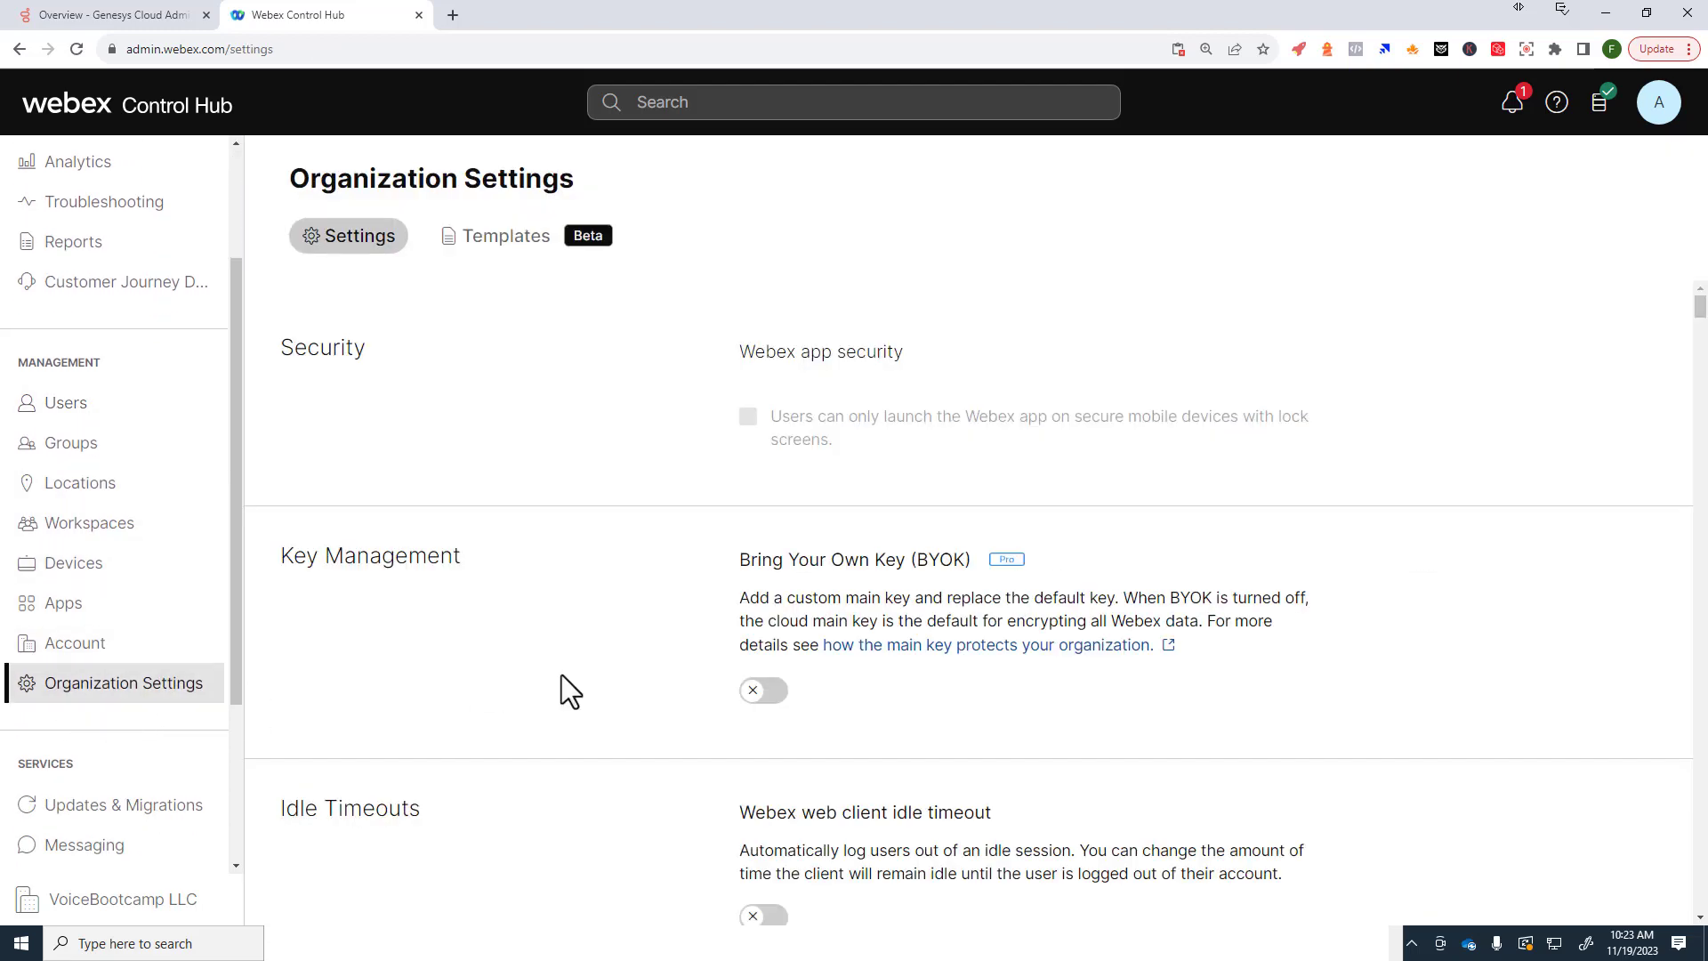
pyautogui.scroll(-15, 689, 618)
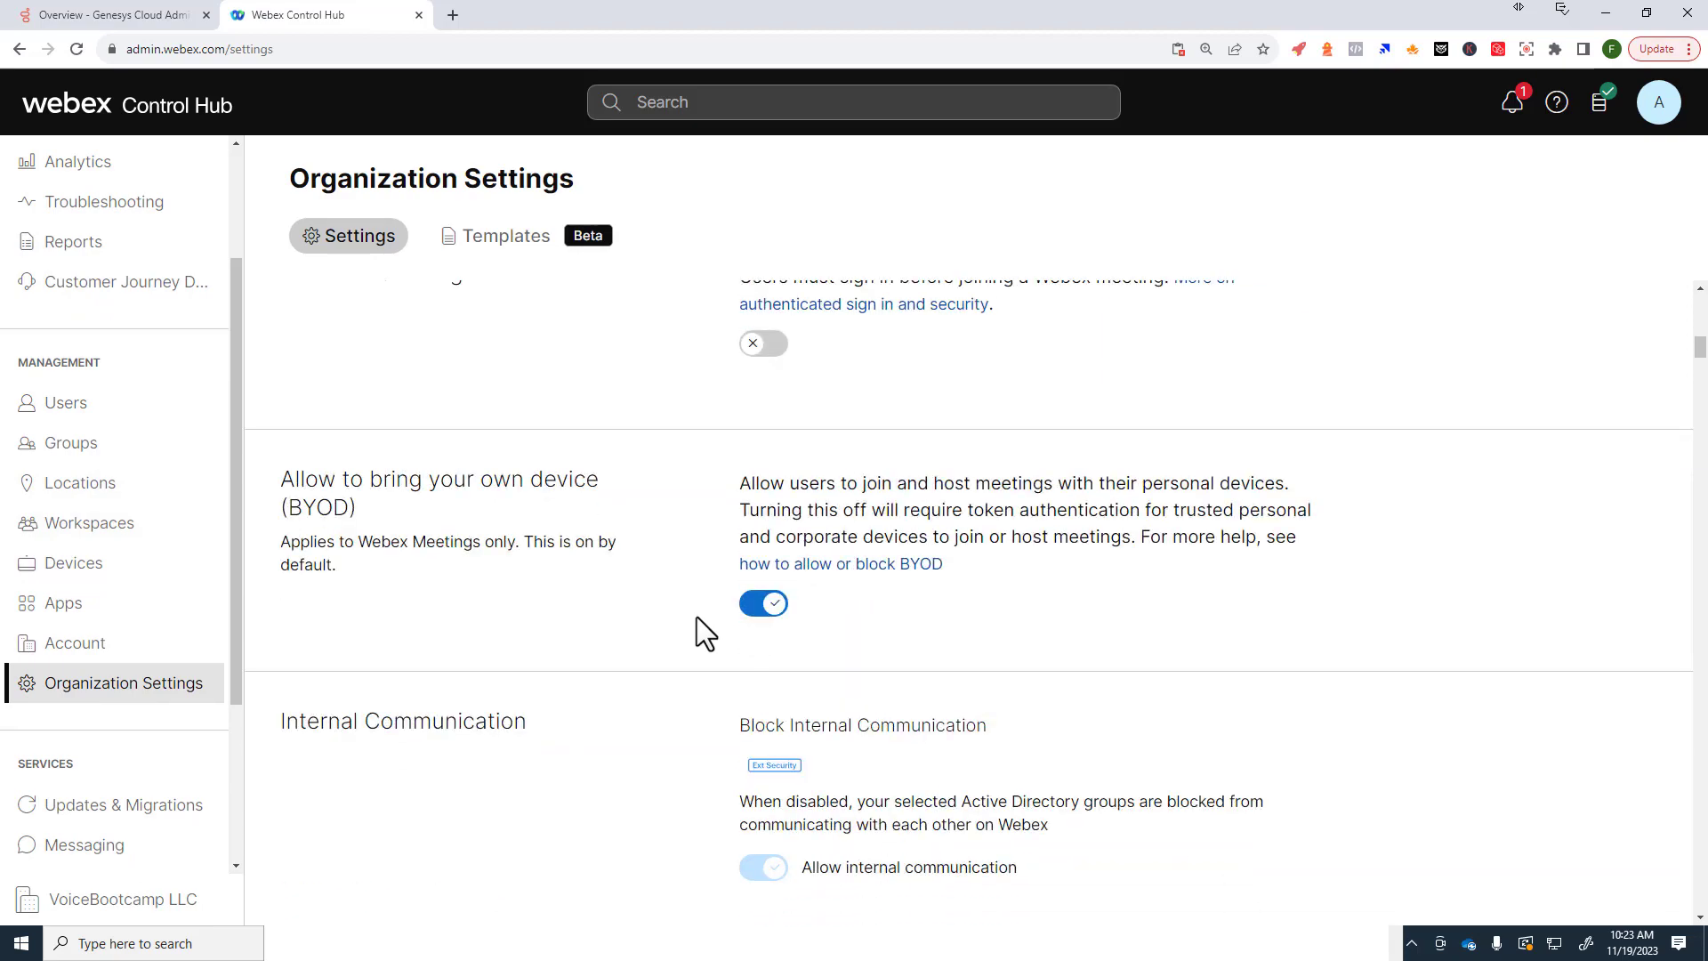
pyautogui.scroll(-15, 686, 623)
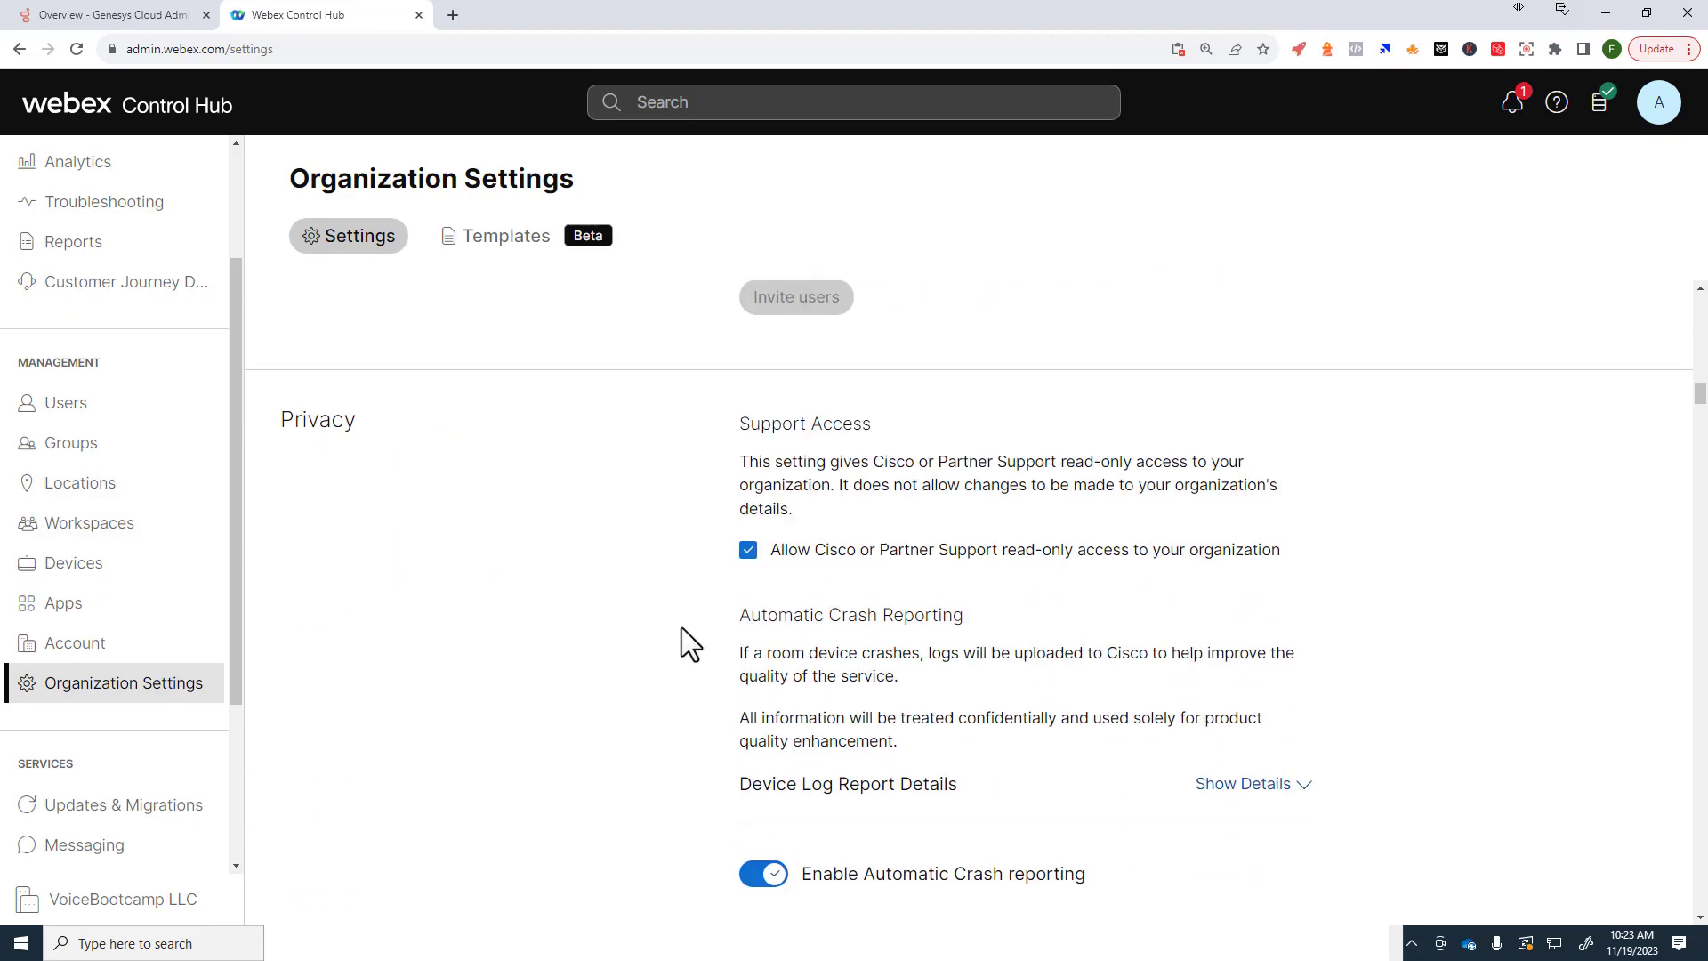
pyautogui.scroll(-8, 680, 628)
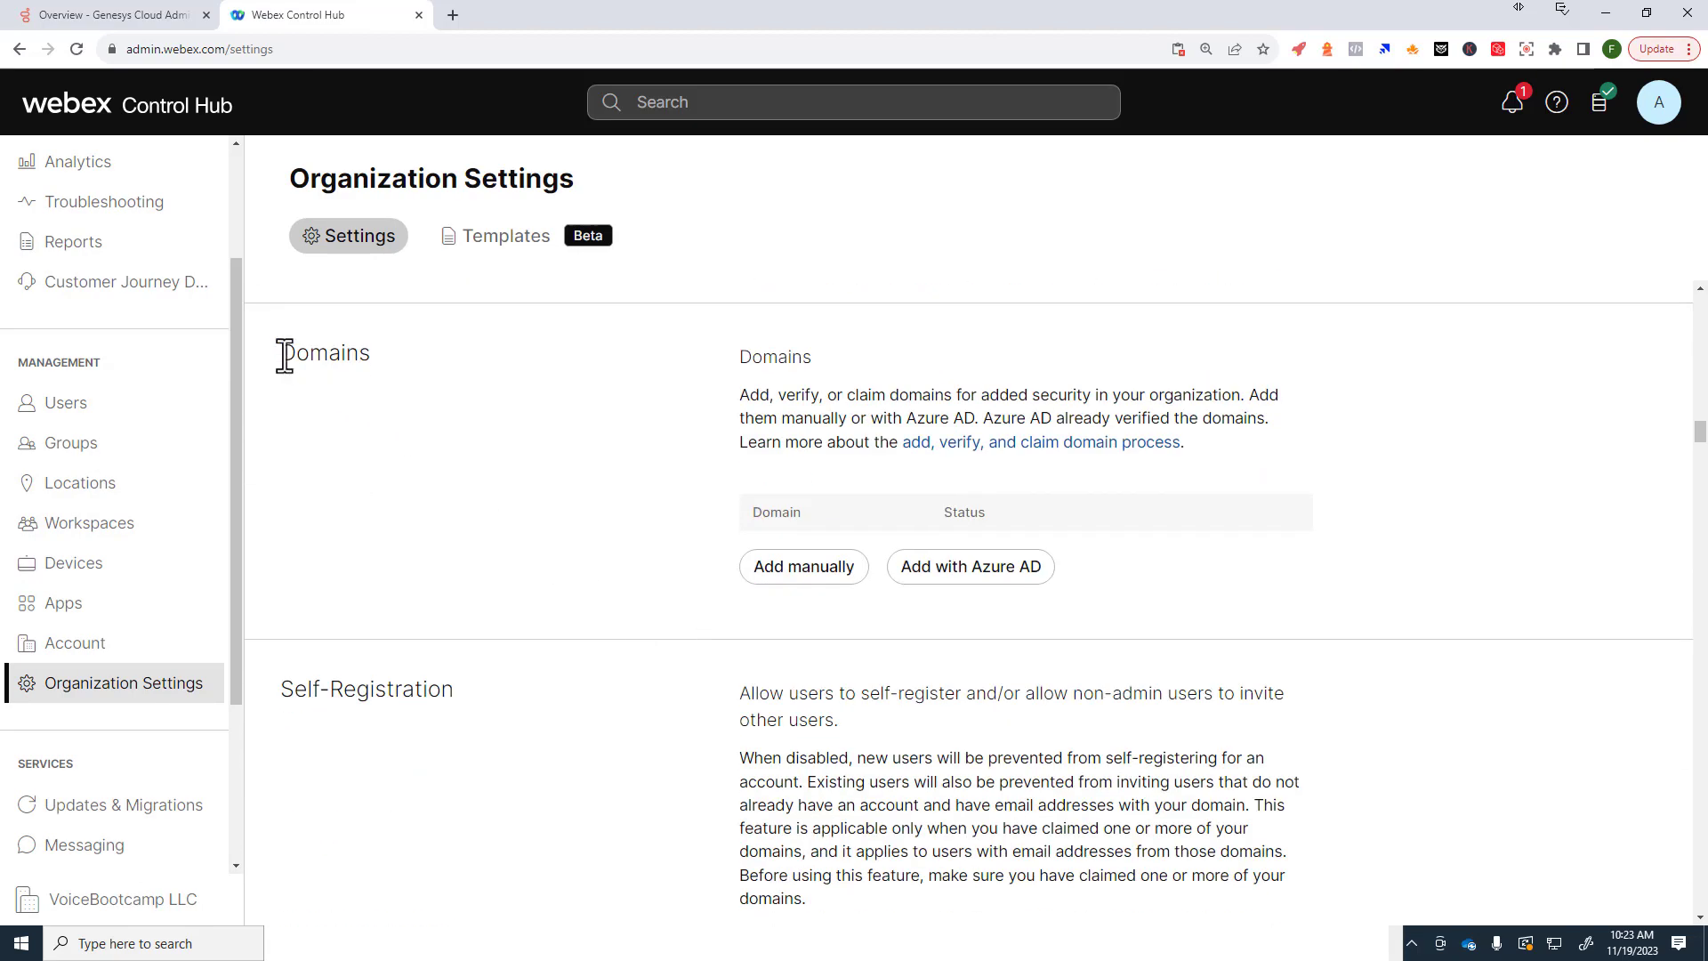
pyautogui.moveTo(284, 355); pyautogui.dragTo(377, 356)
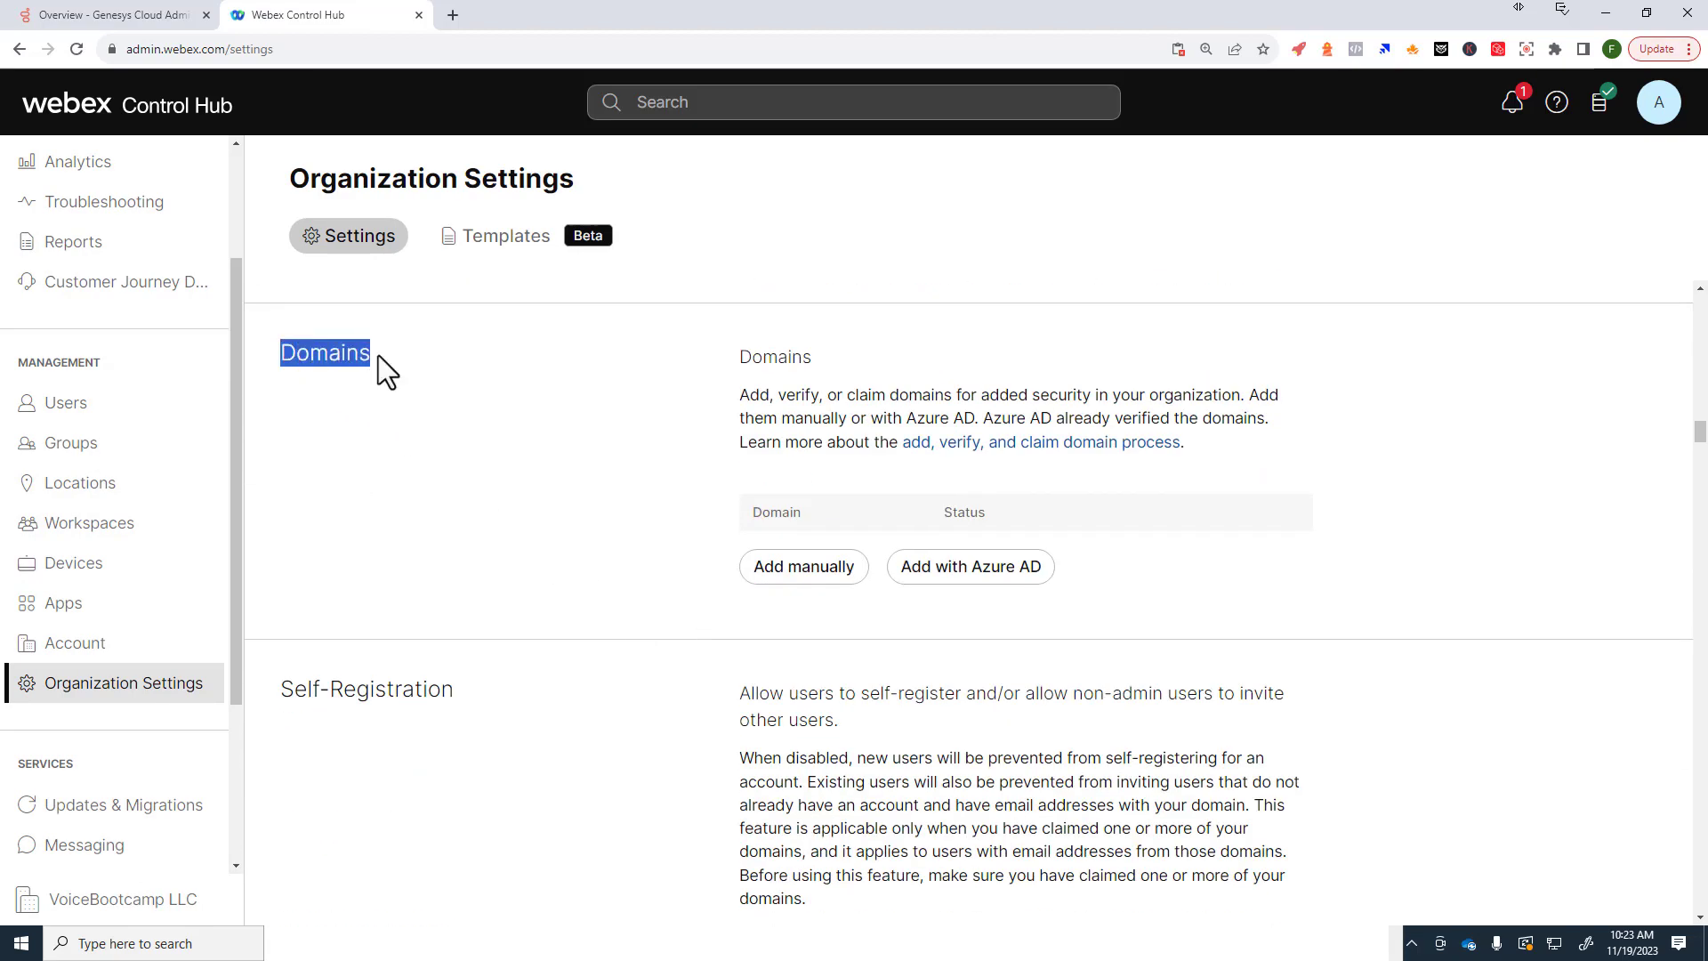
pyautogui.click(800, 525)
# Step: Manually add the domains vbcpod1.com, vbcpod2.com and vbcpod3.com
pyautogui.click(782, 576)
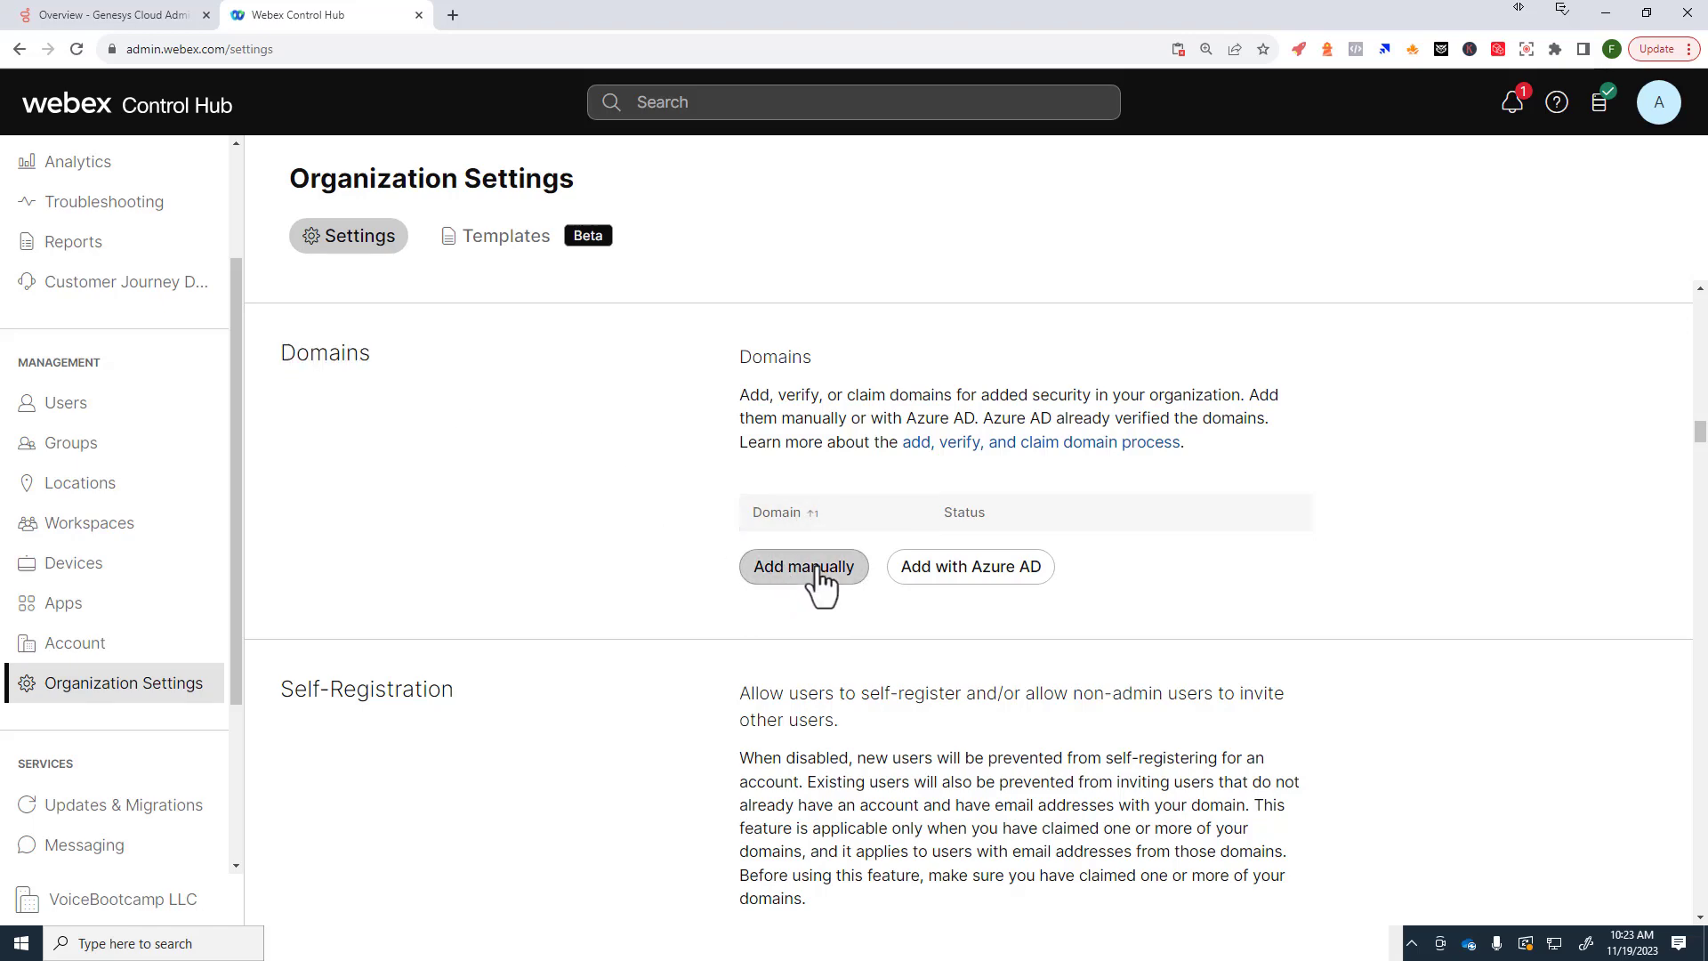
pyautogui.write('v')
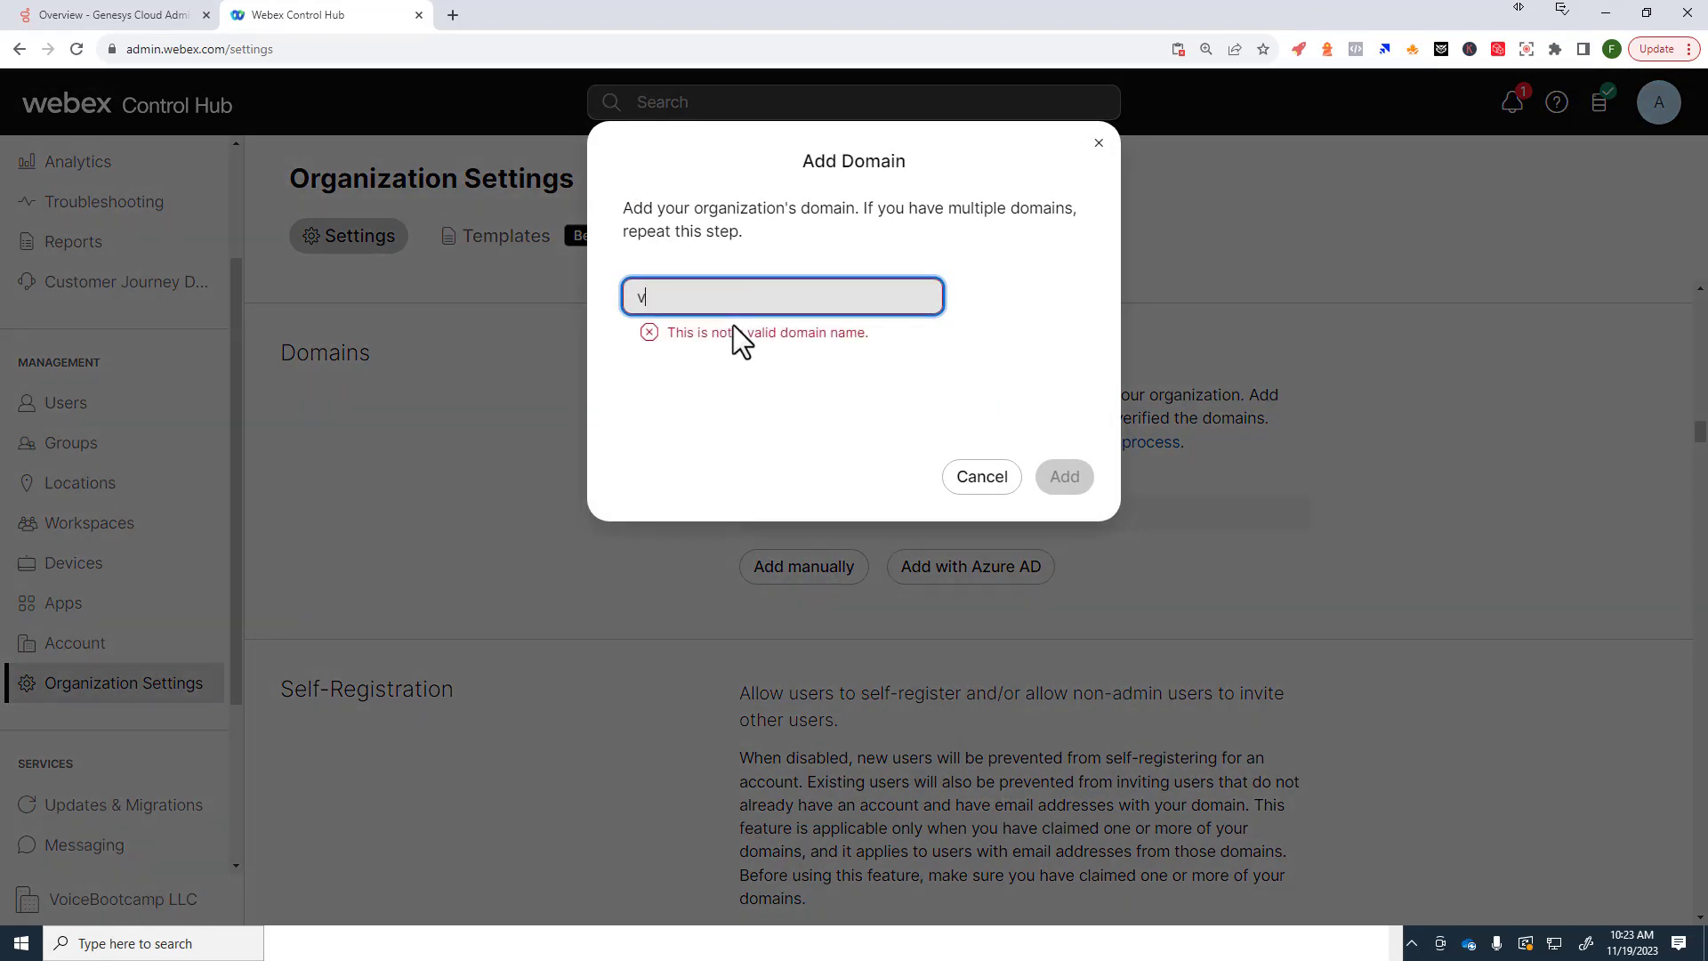
pyautogui.write('bcpod1.com')
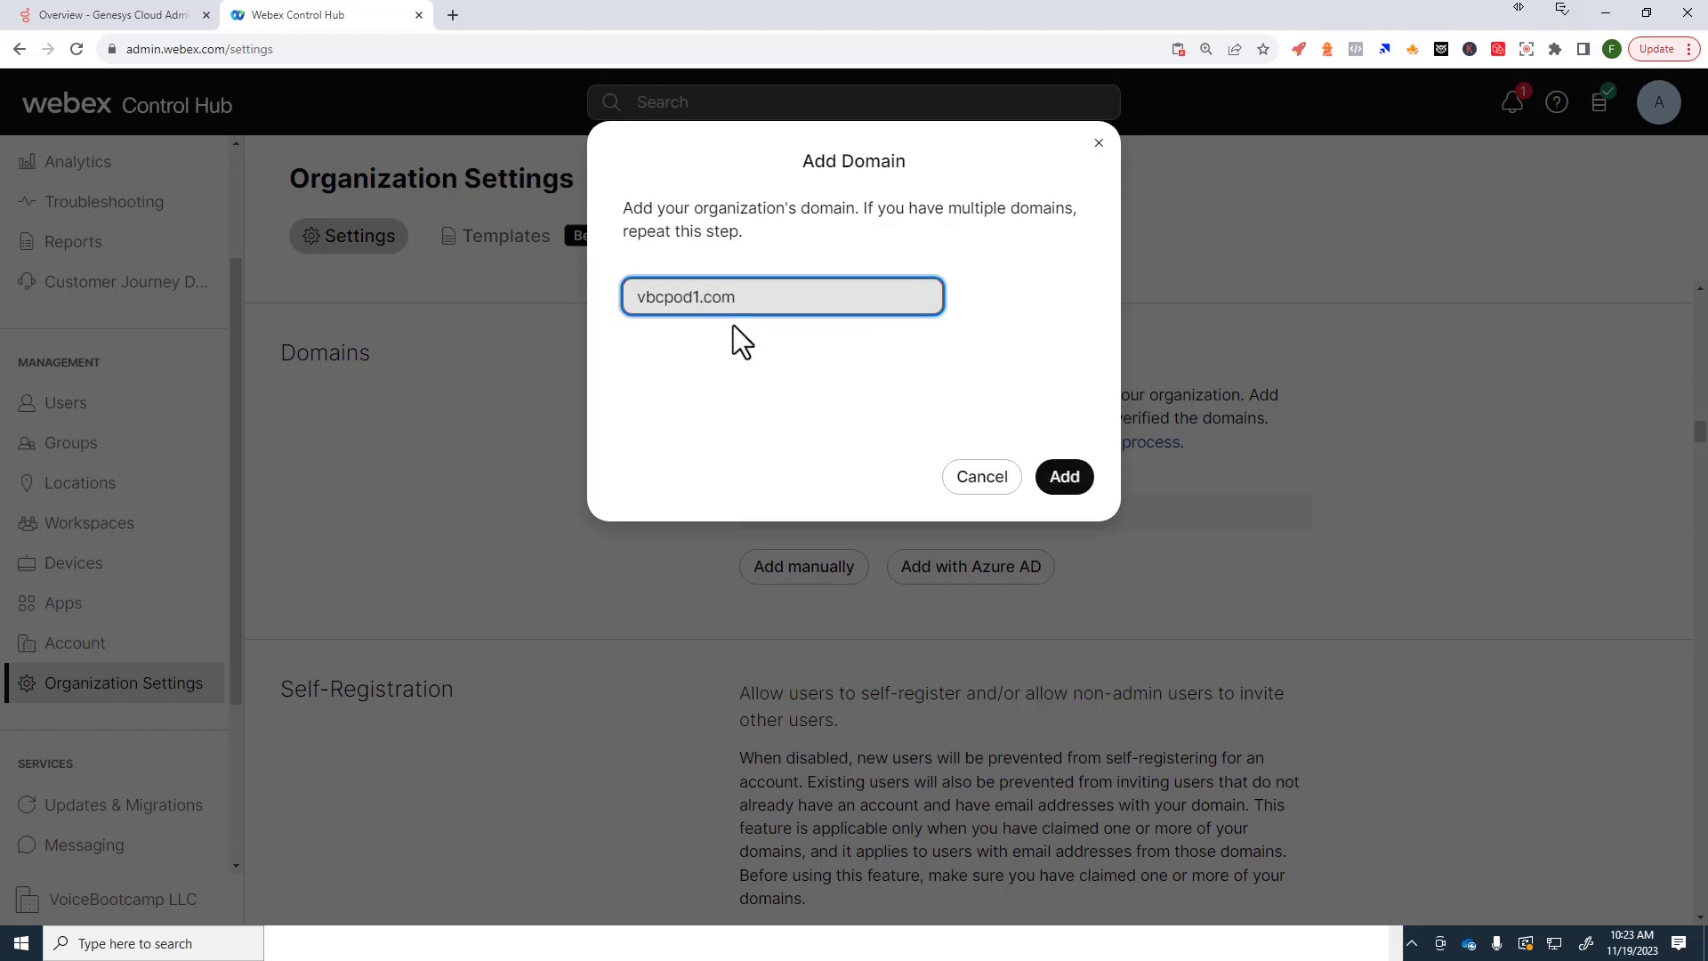
pyautogui.click(1065, 476)
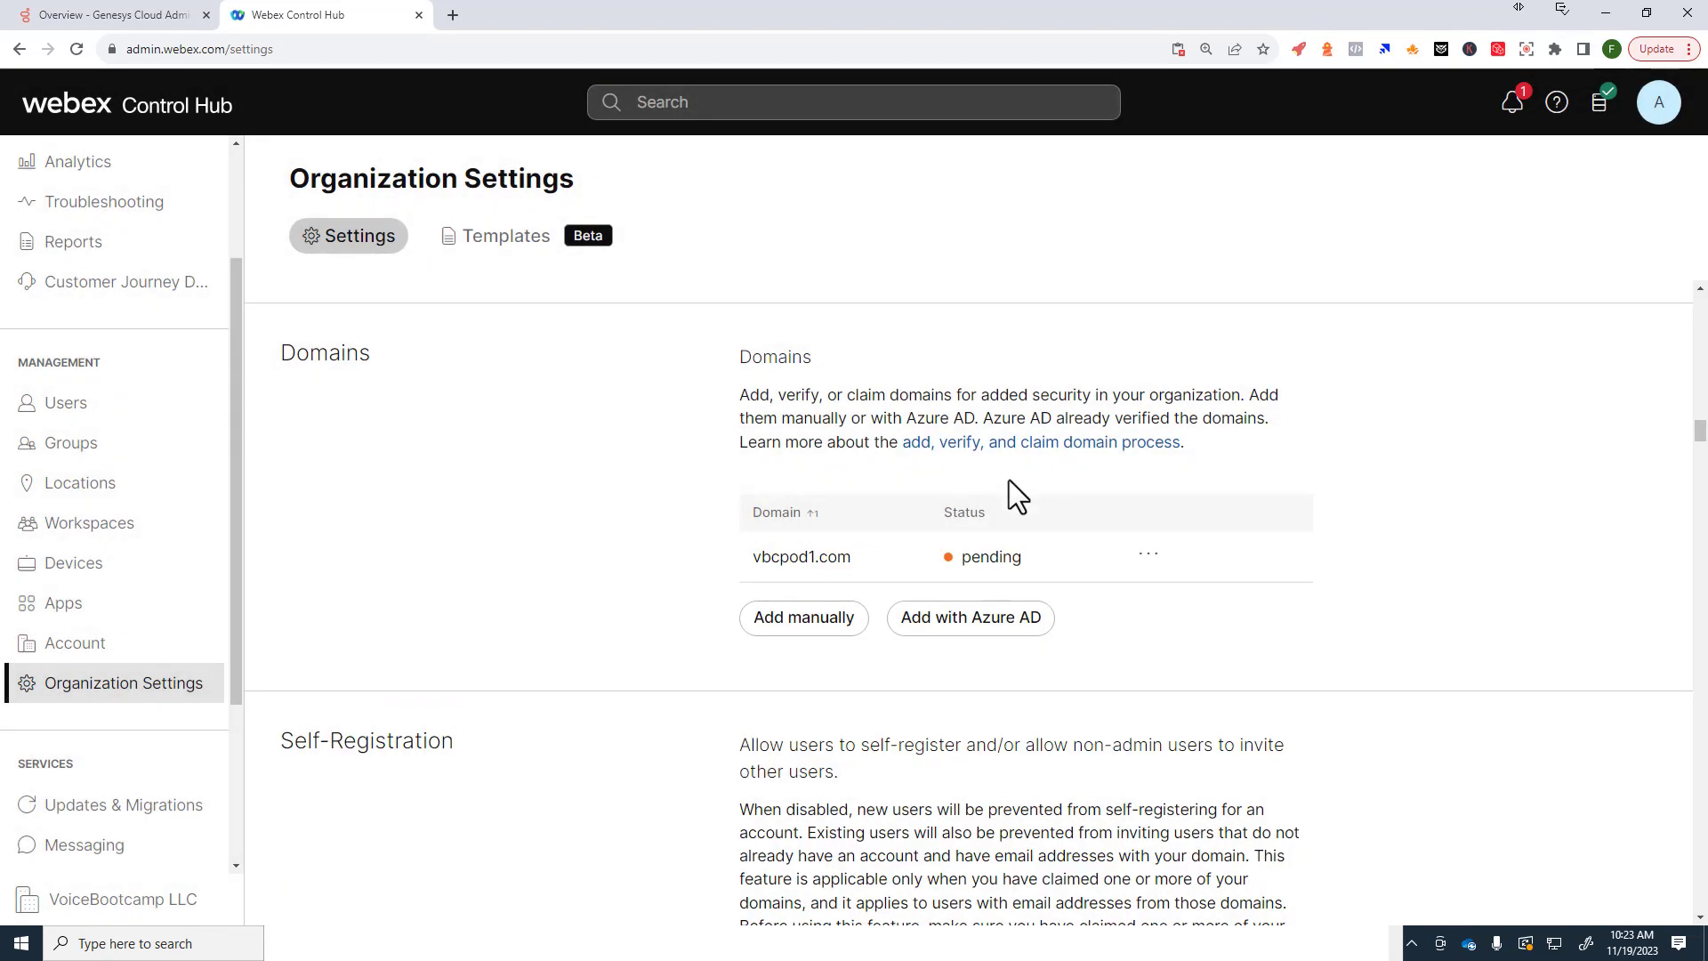
pyautogui.click(830, 620)
pyautogui.write('vbcpod2.com')
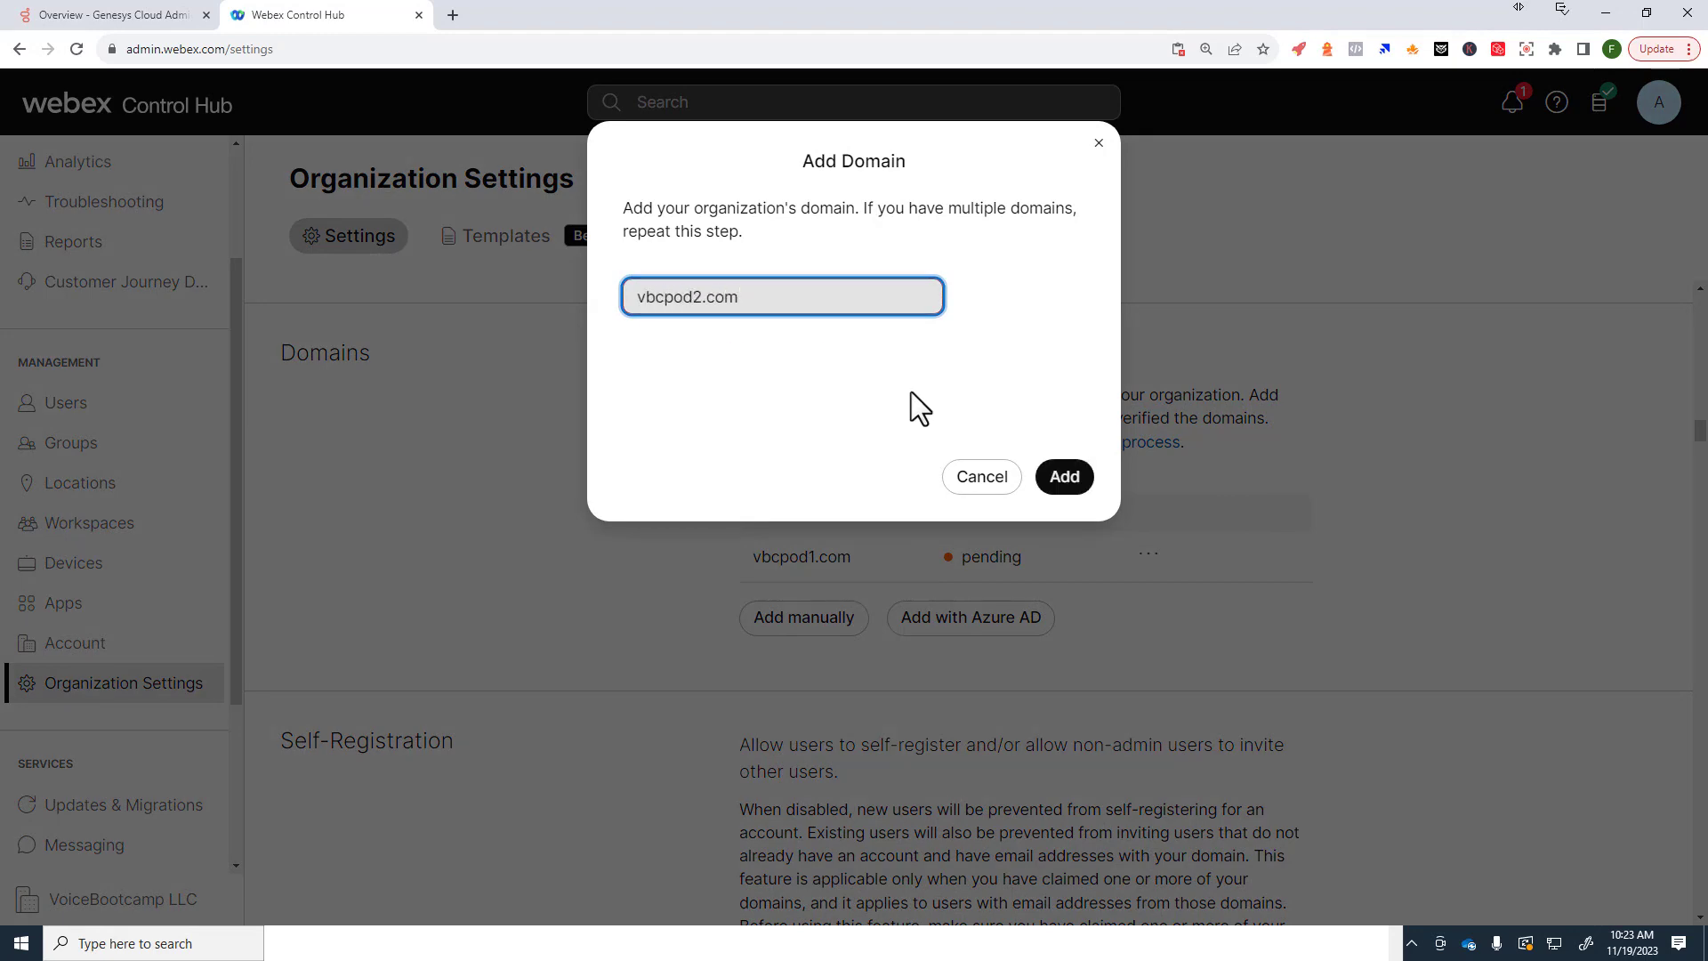
pyautogui.click(1087, 488)
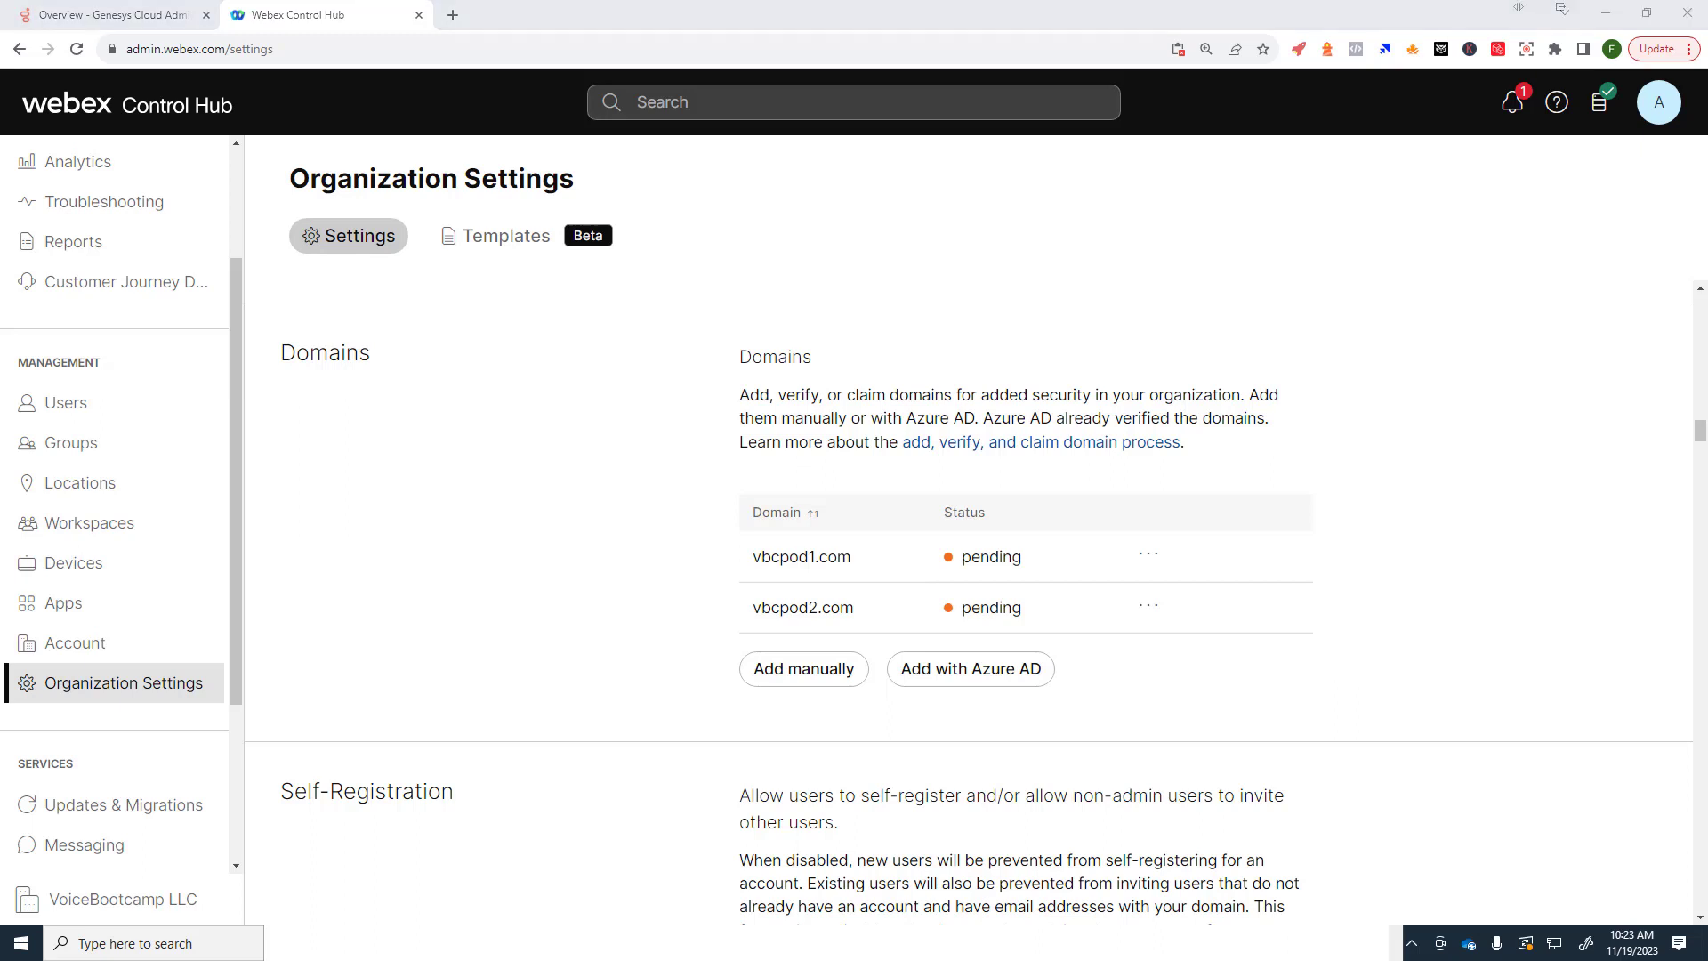
pyautogui.click(824, 681)
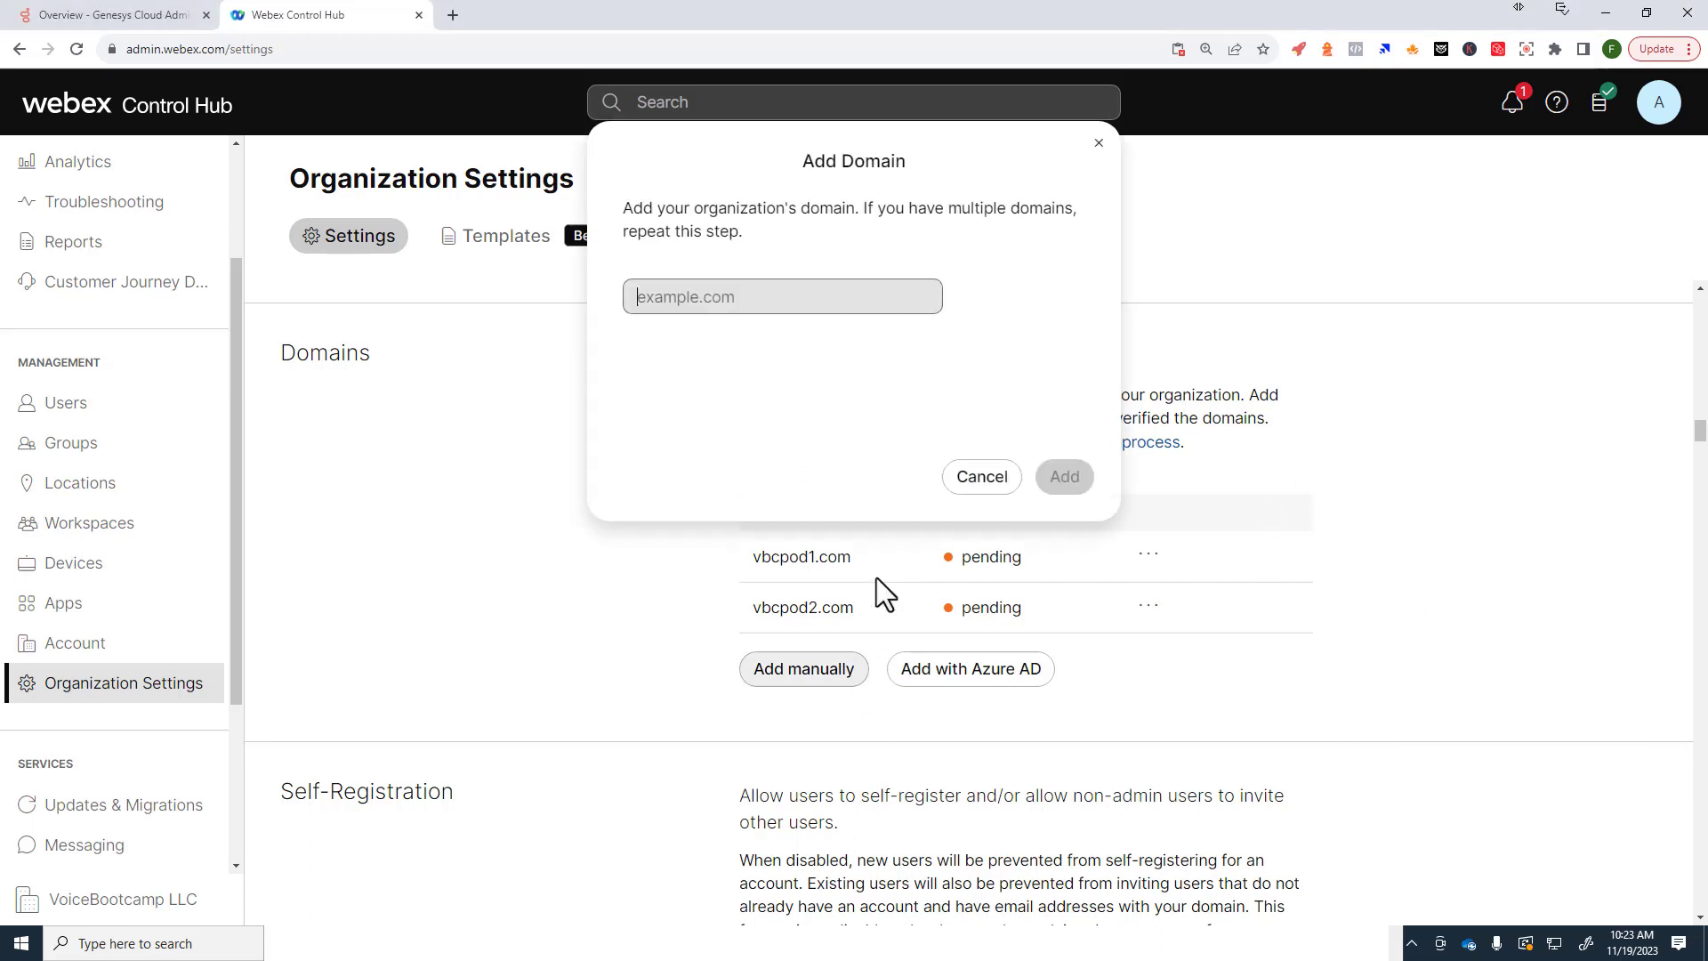
pyautogui.write('vbc')
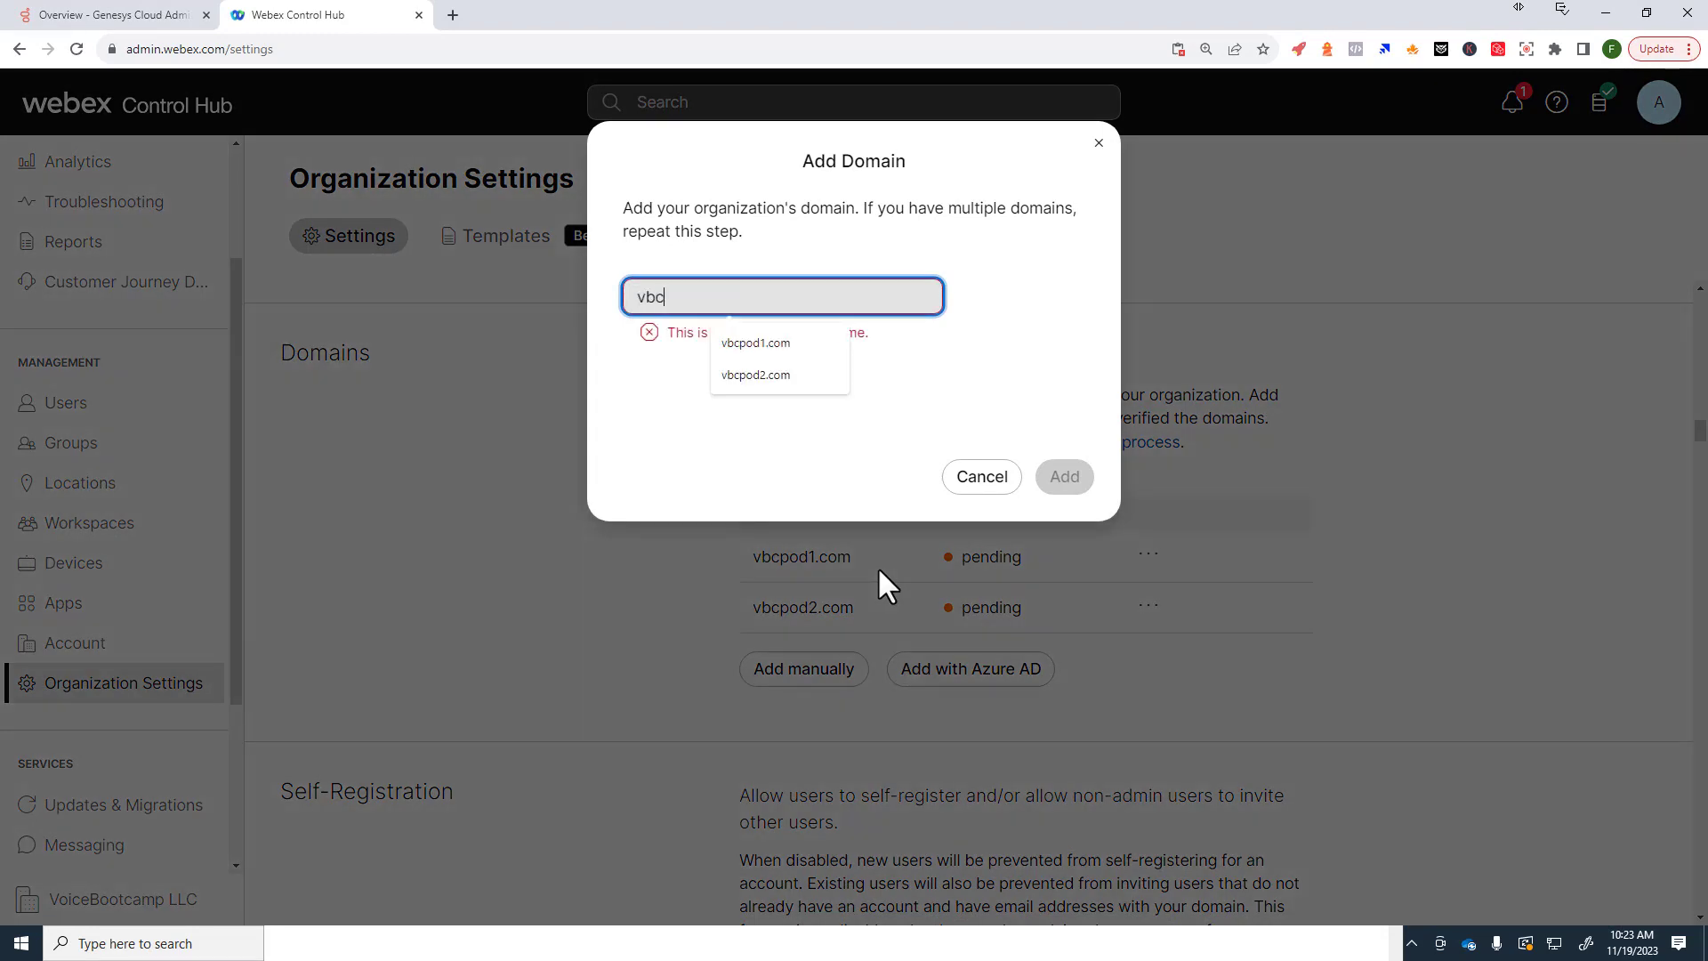
pyautogui.write('pod3.com')
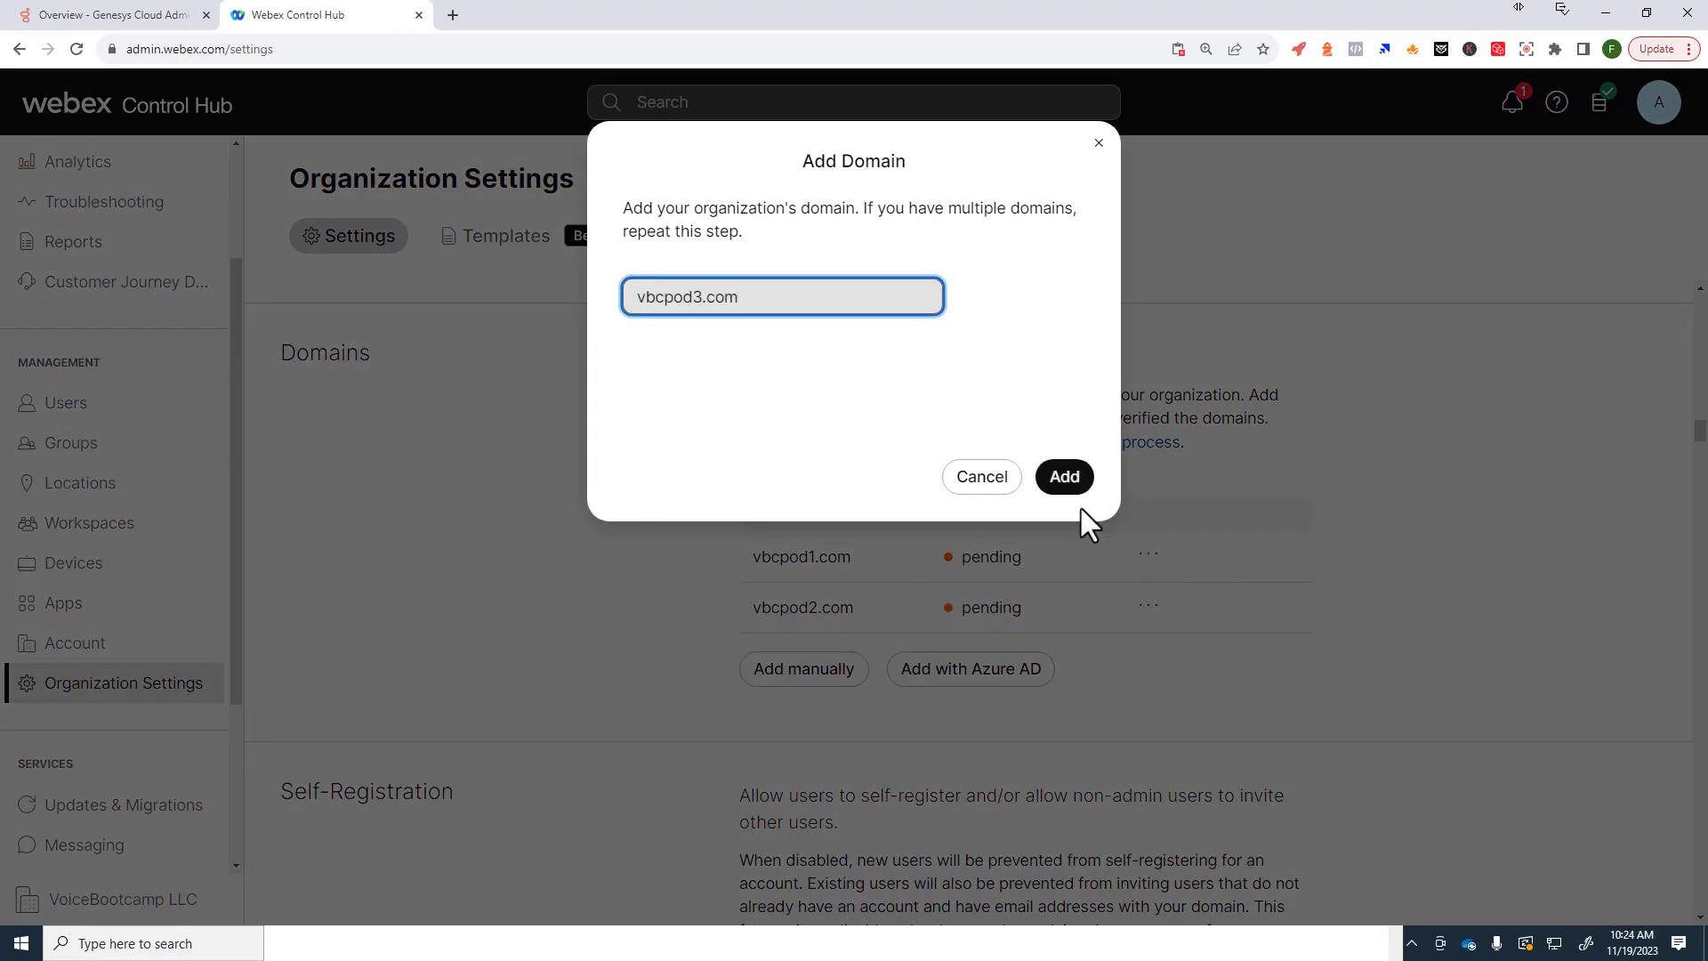
pyautogui.click(1075, 484)
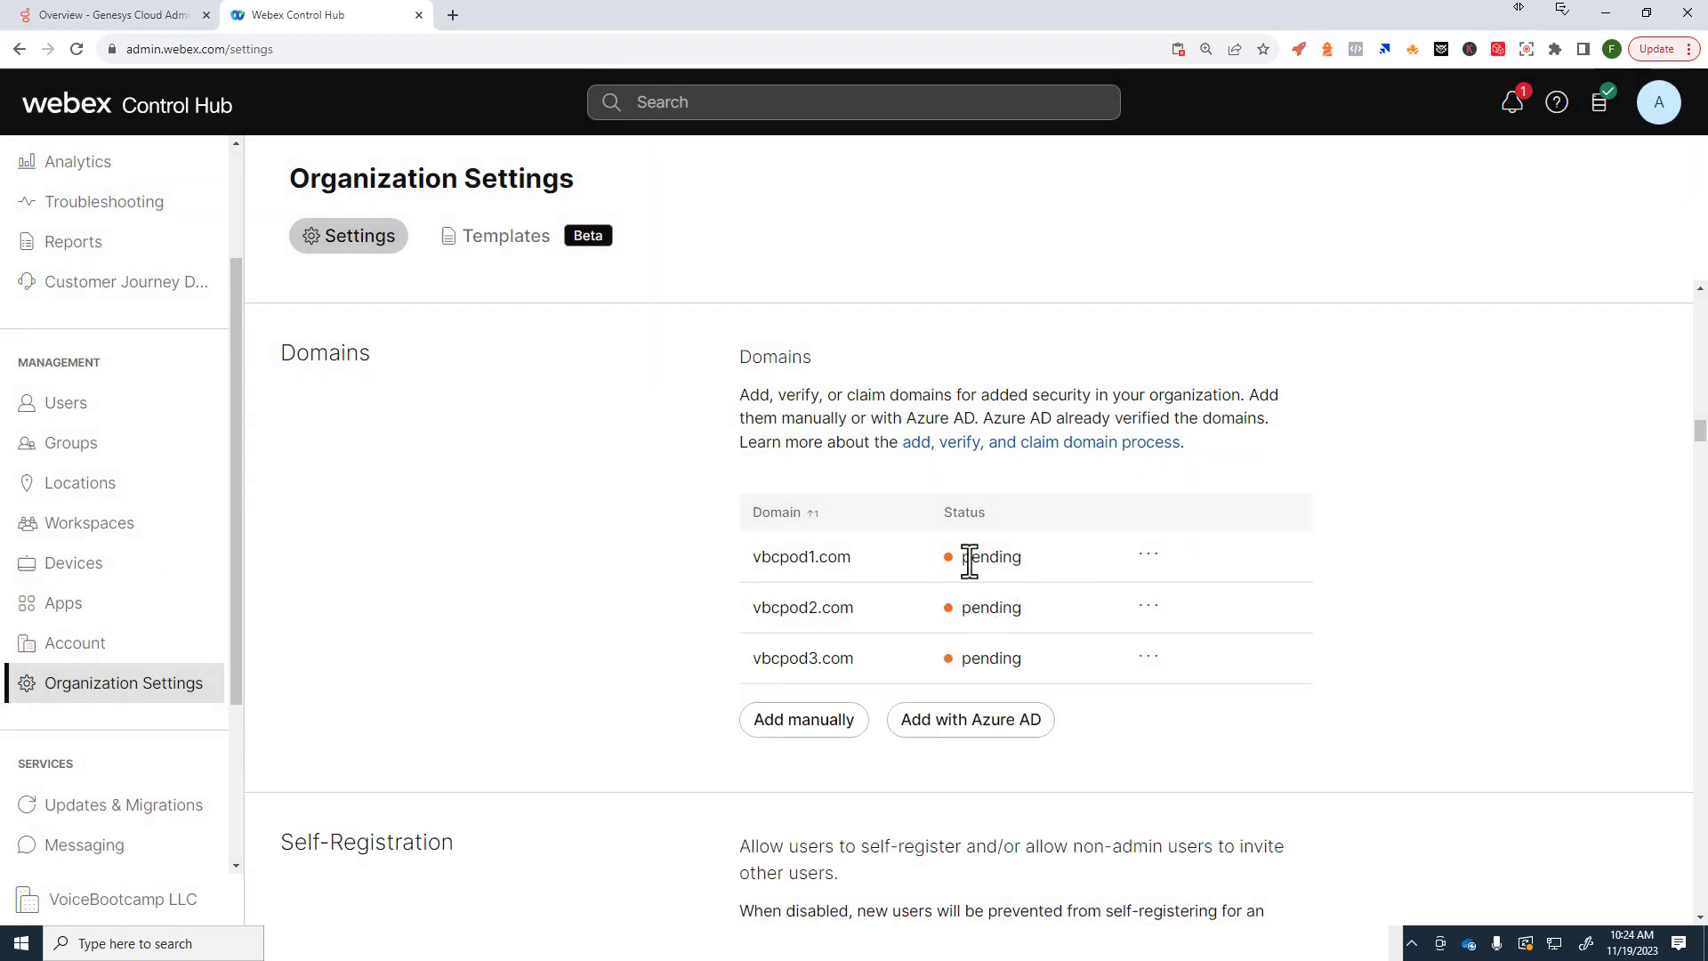
pyautogui.moveTo(958, 557); pyautogui.dragTo(1025, 558)
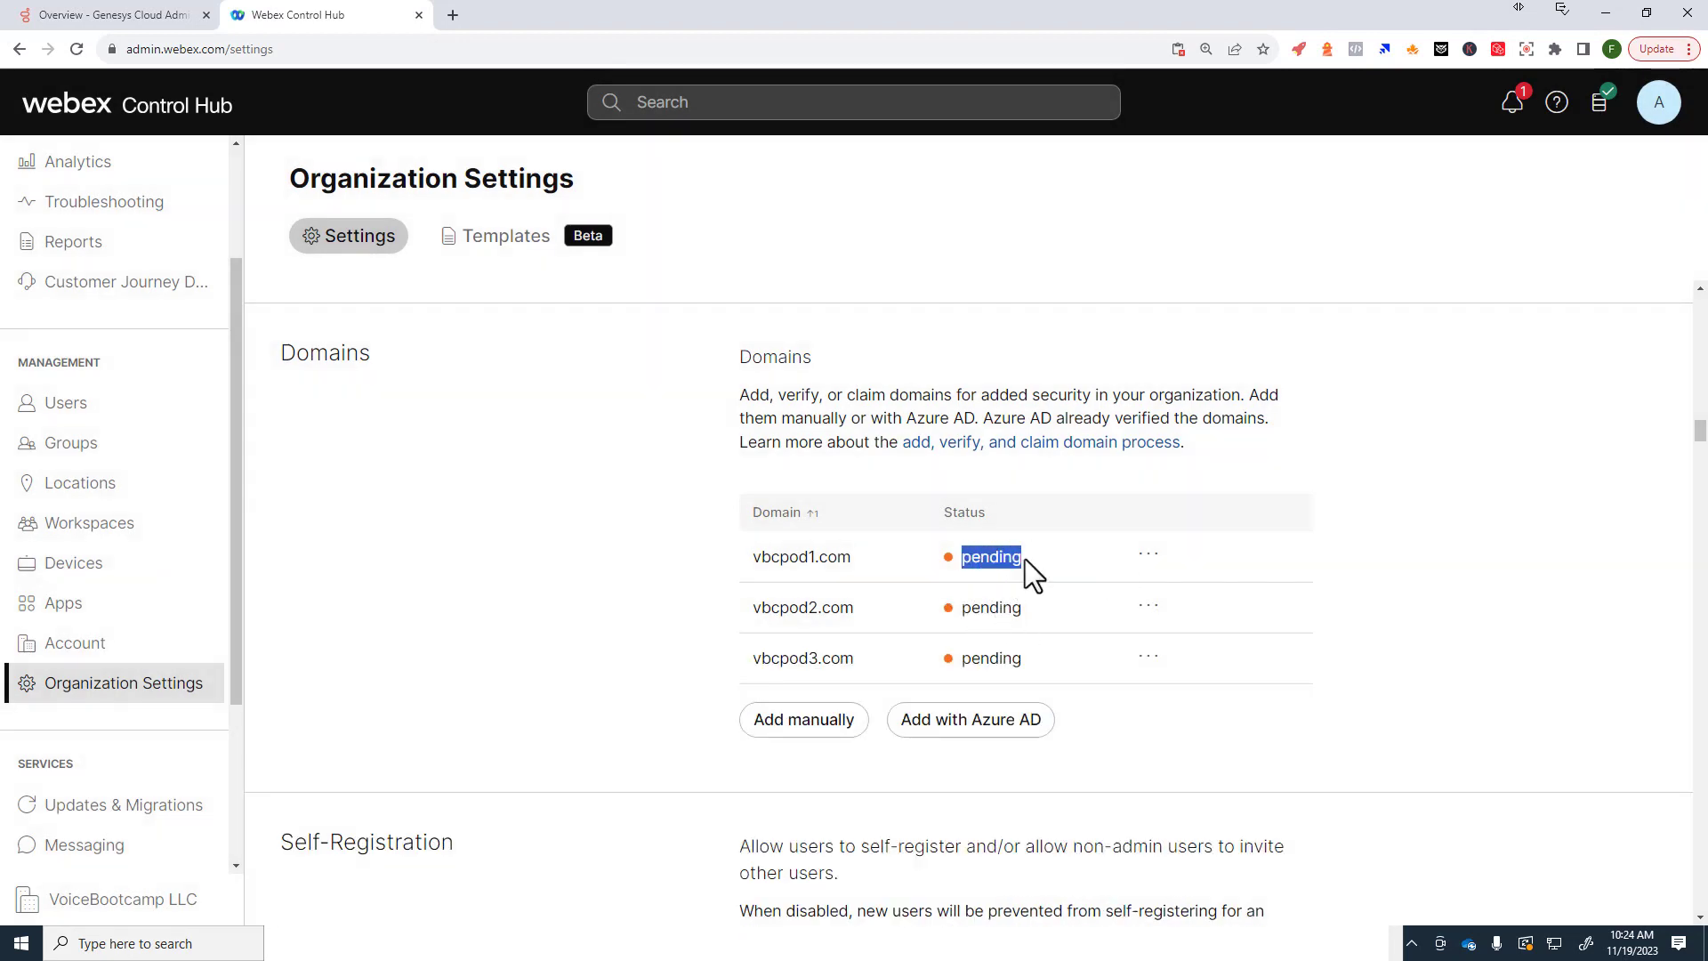
# Step: View vbcpod1.com's DNS verification token via Verify domain, close it, and reopen its actions menu
pyautogui.click(1146, 559)
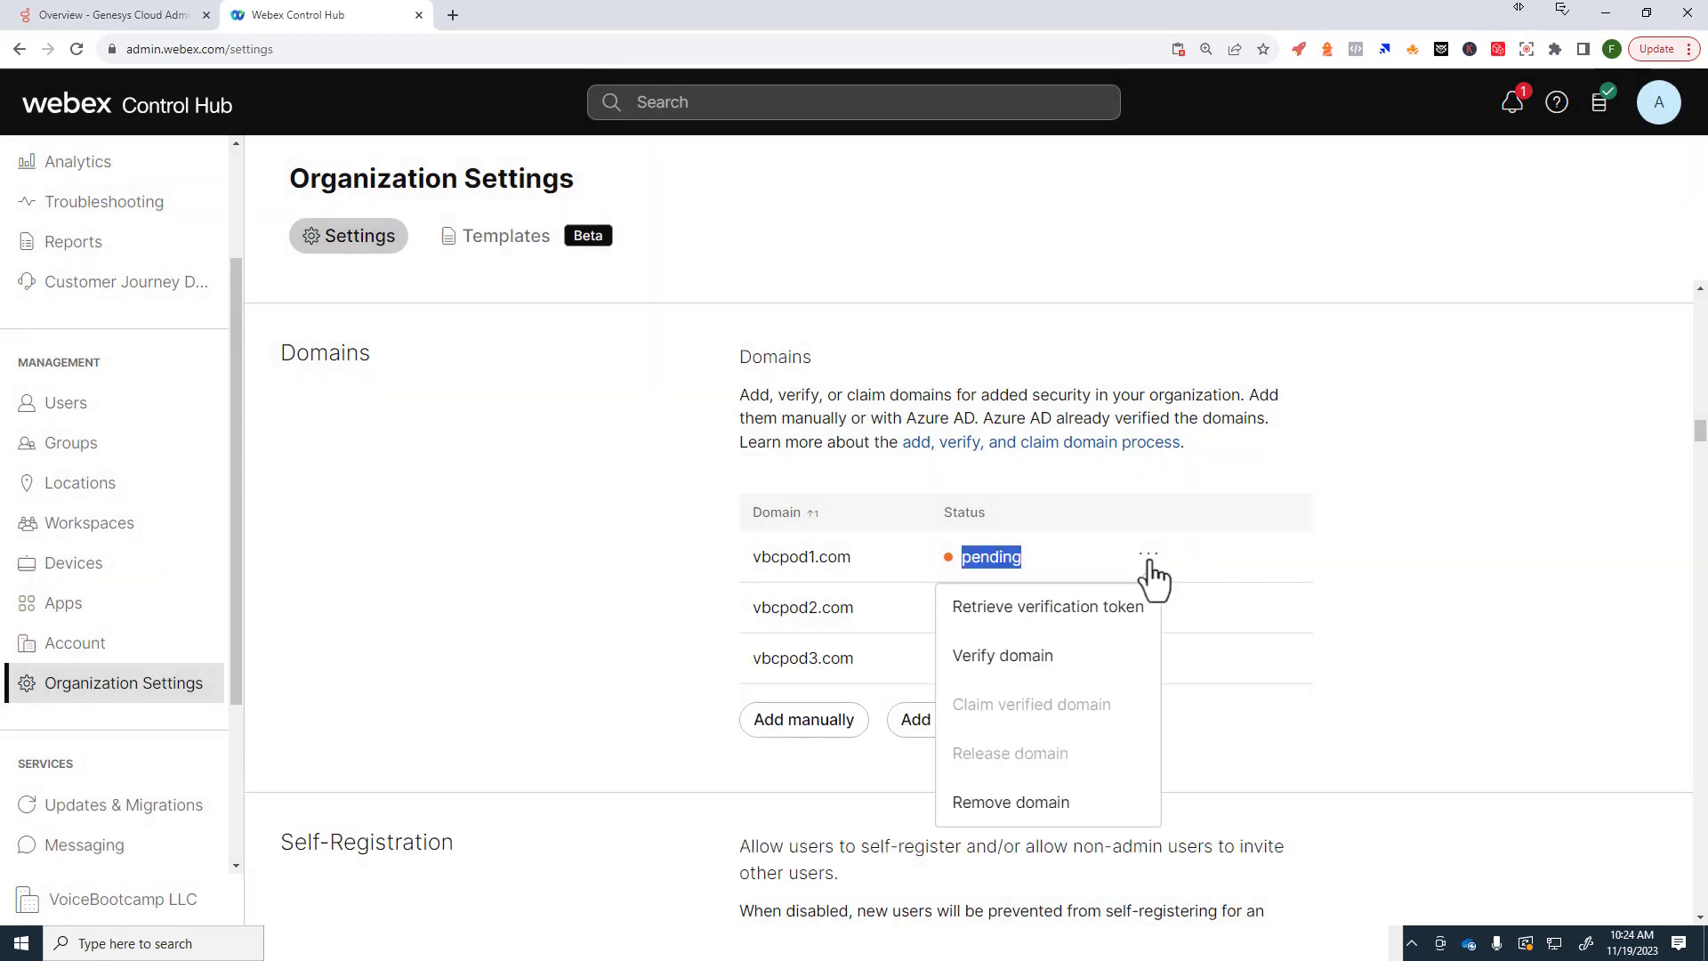
pyautogui.click(1008, 676)
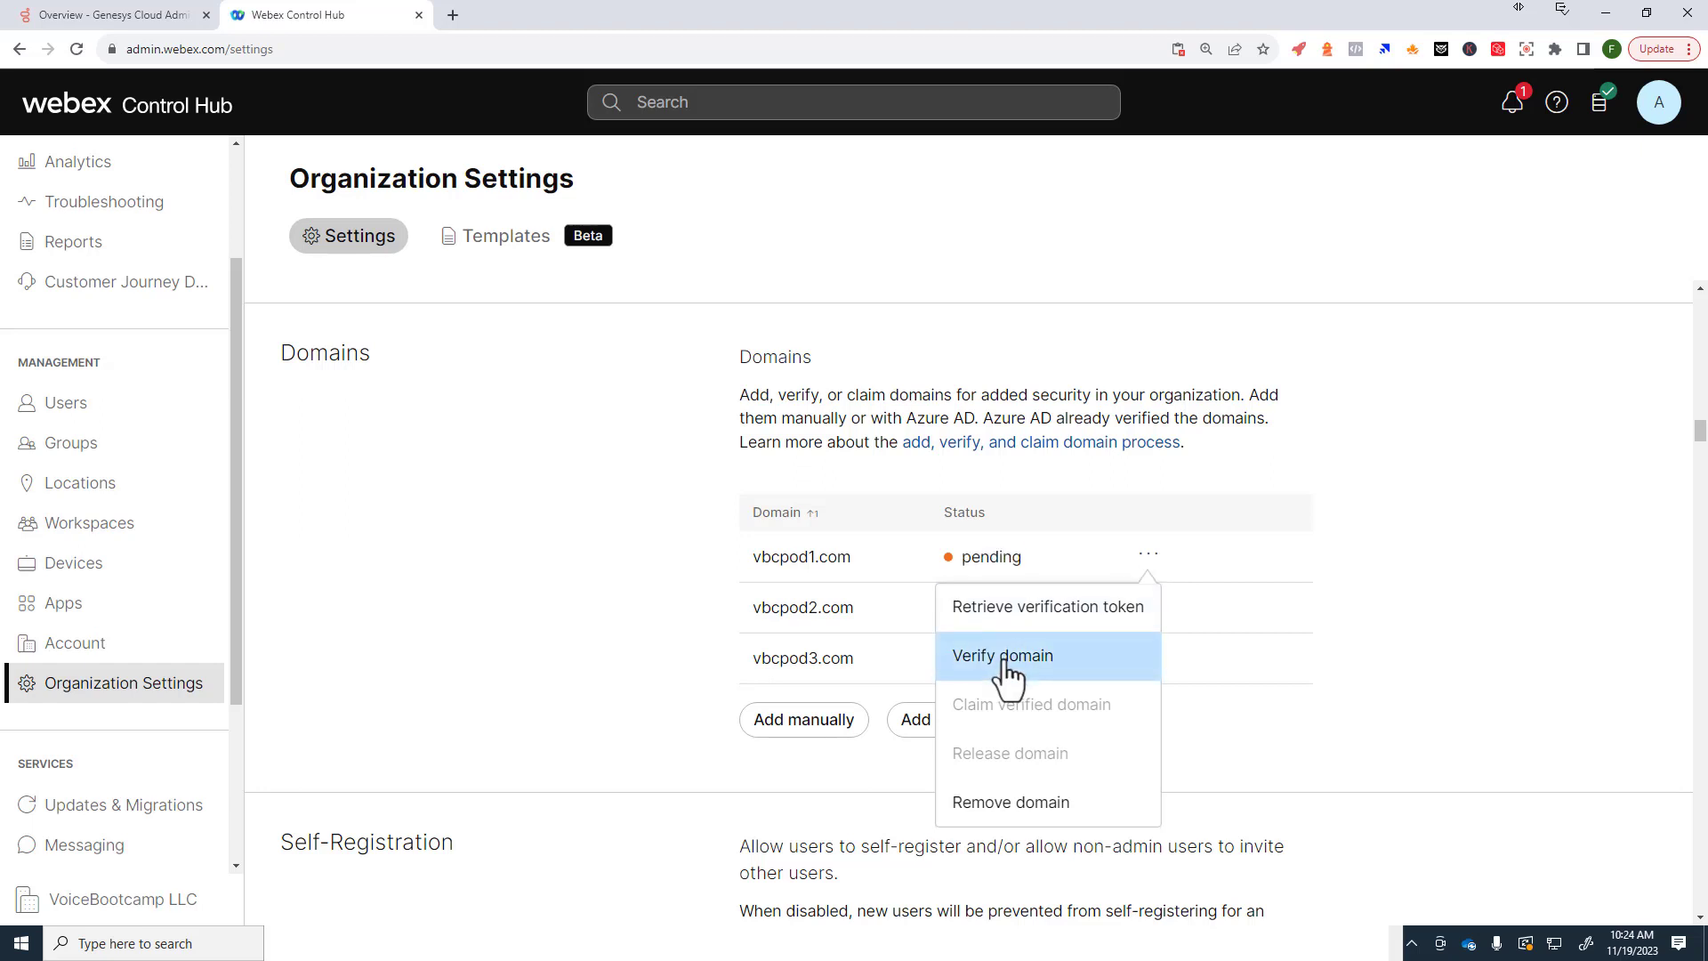
pyautogui.moveTo(1003, 662); pyautogui.dragTo(1072, 623)
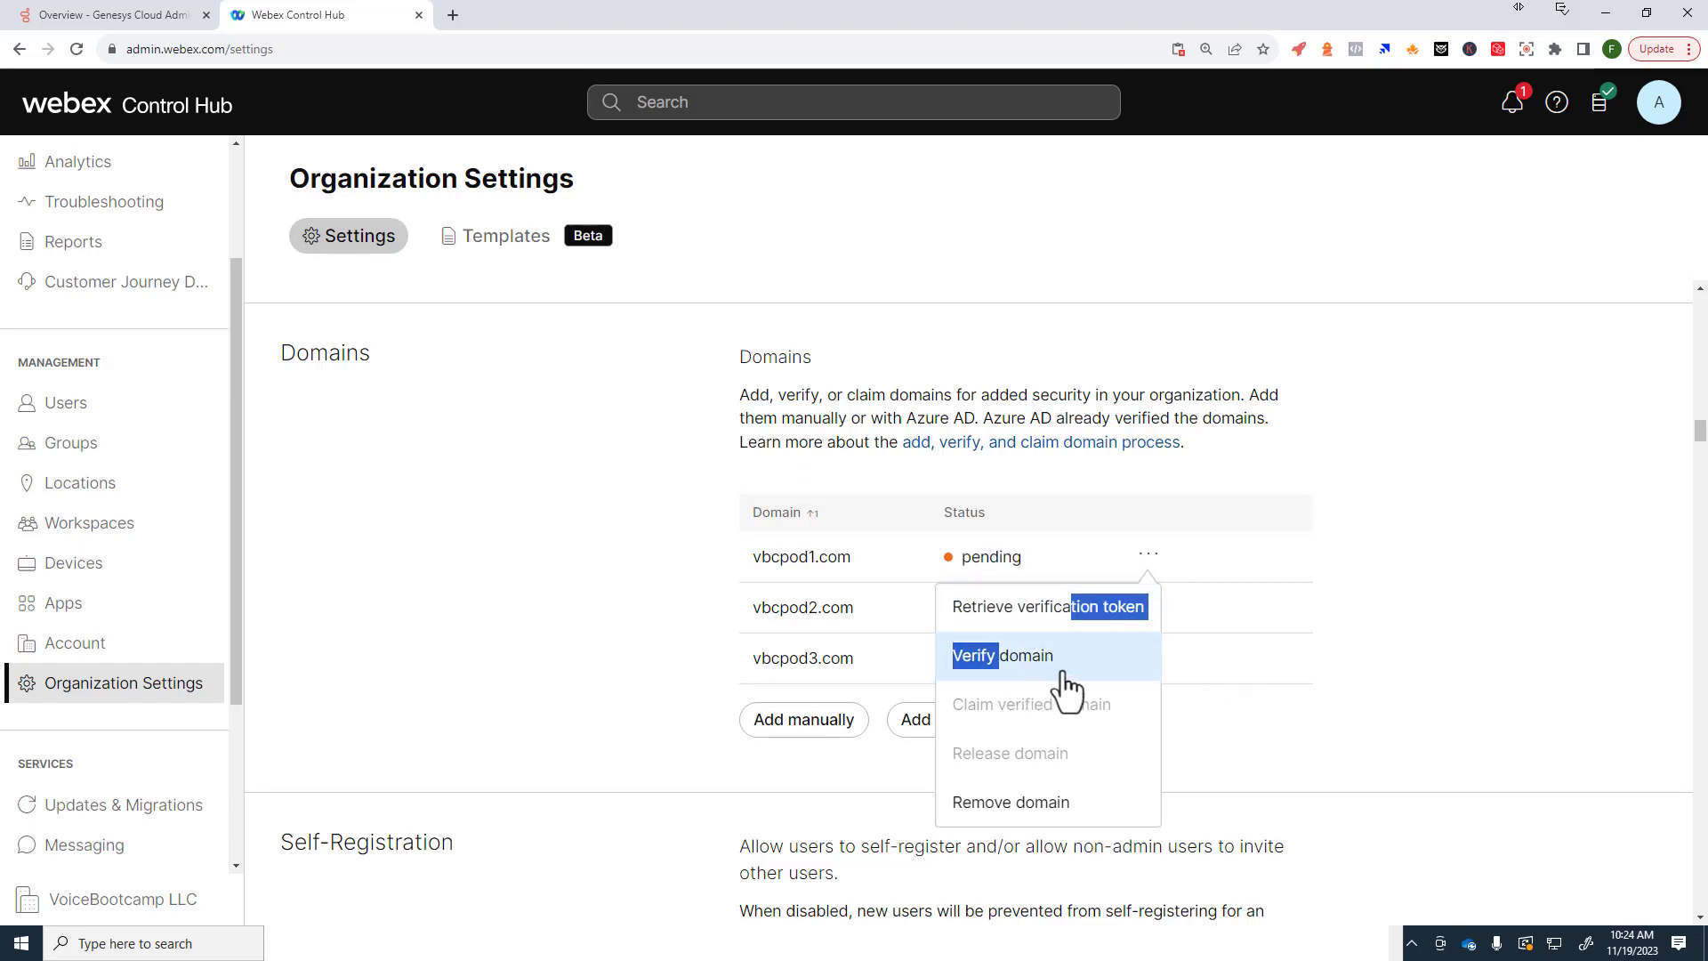
pyautogui.click(1016, 669)
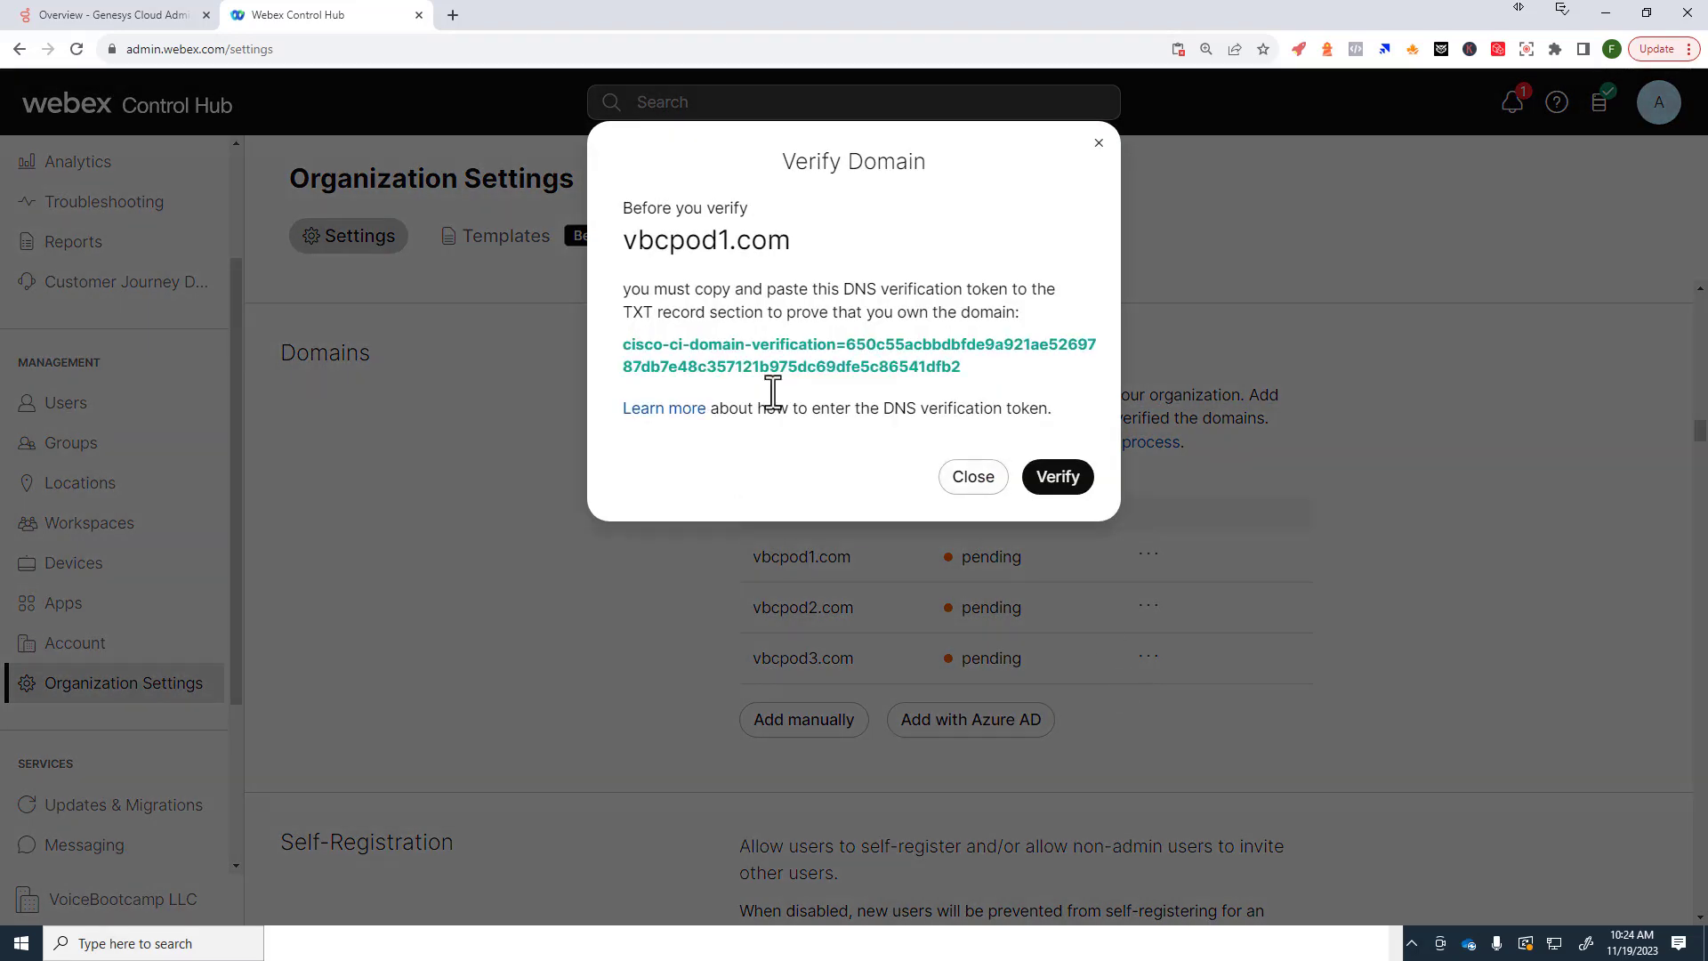
pyautogui.click(979, 480)
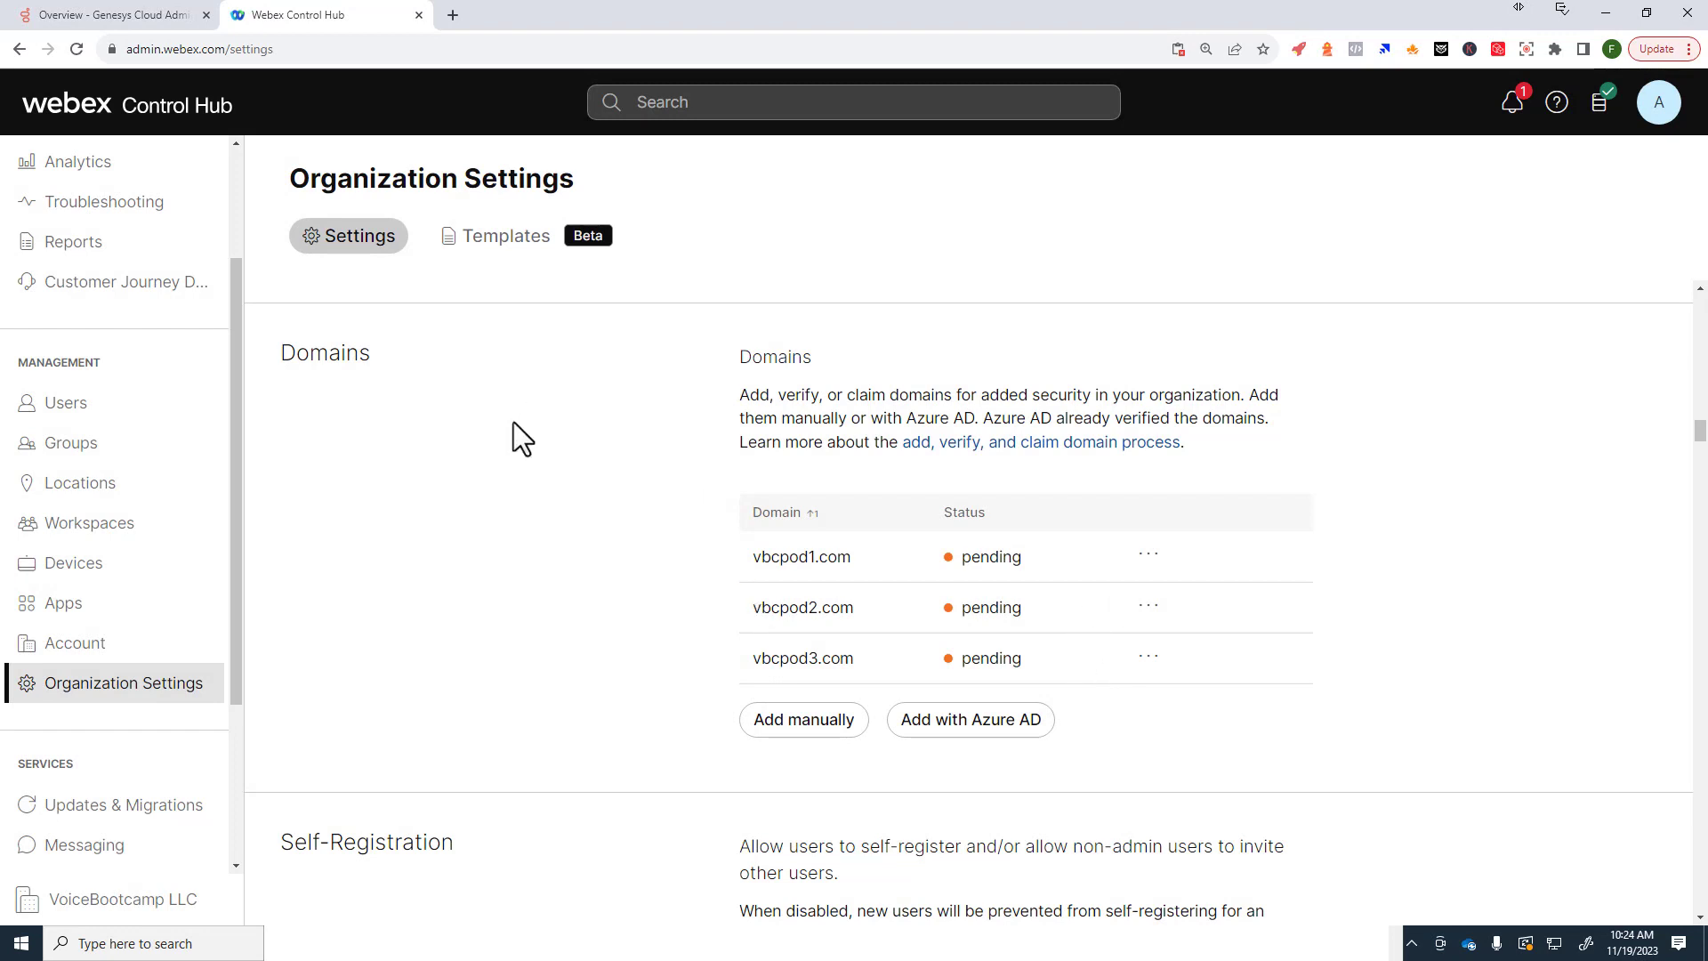
pyautogui.moveTo(777, 558); pyautogui.dragTo(847, 556)
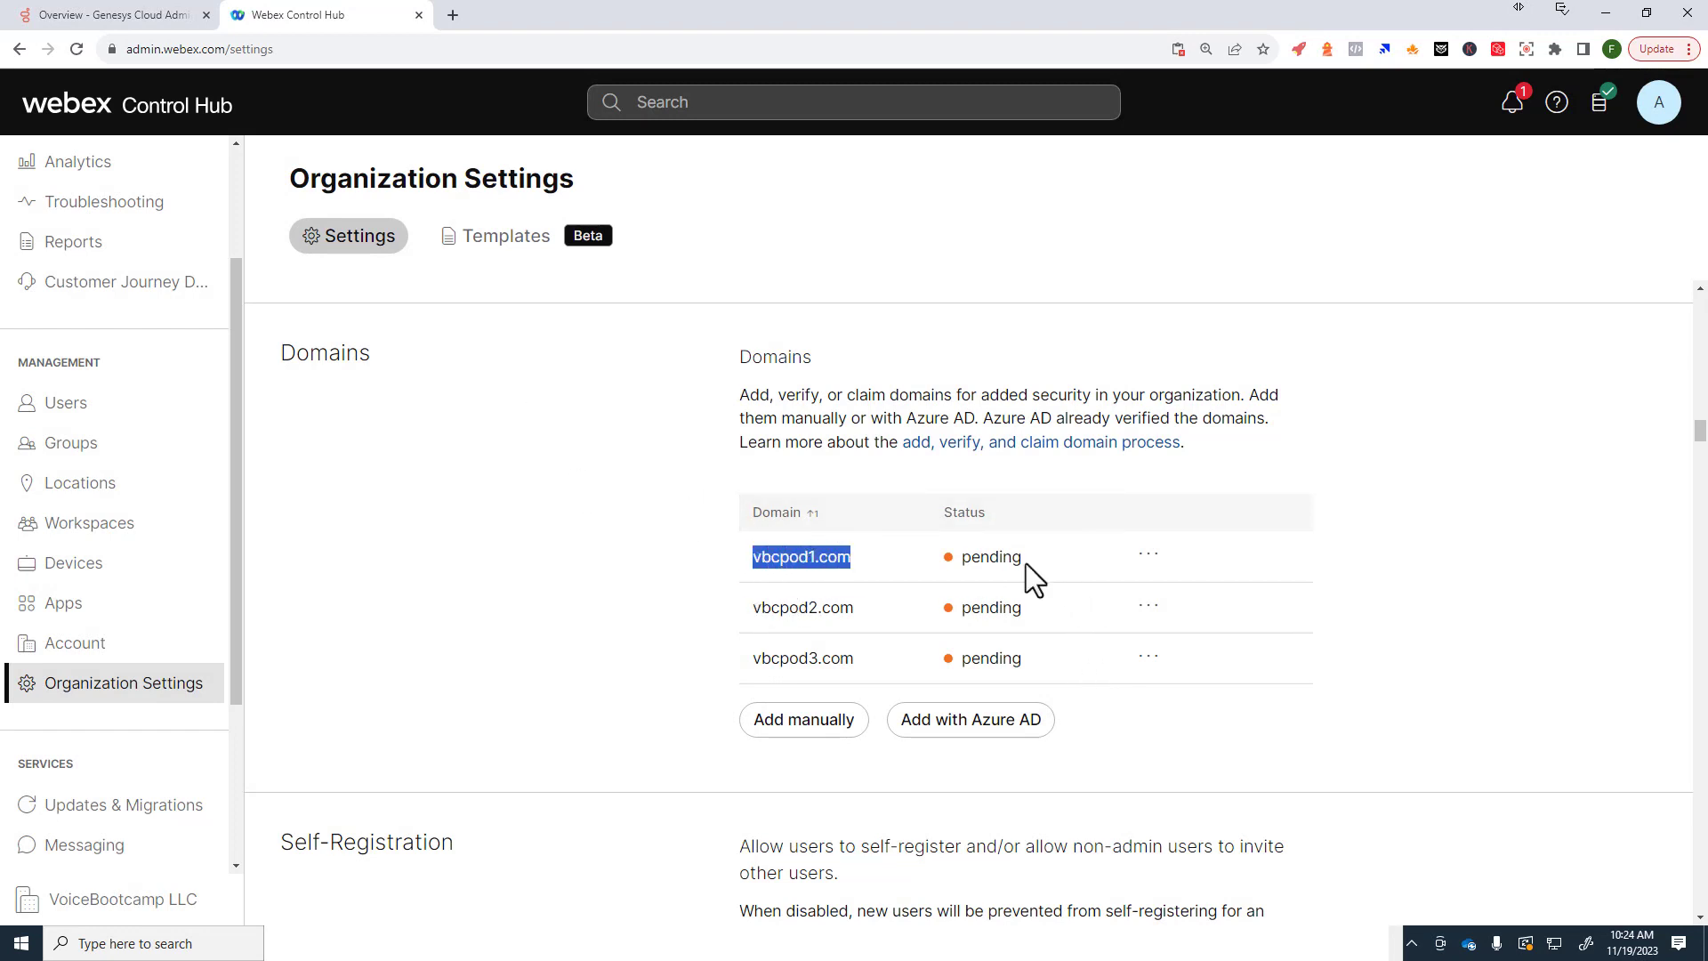
pyautogui.click(1149, 558)
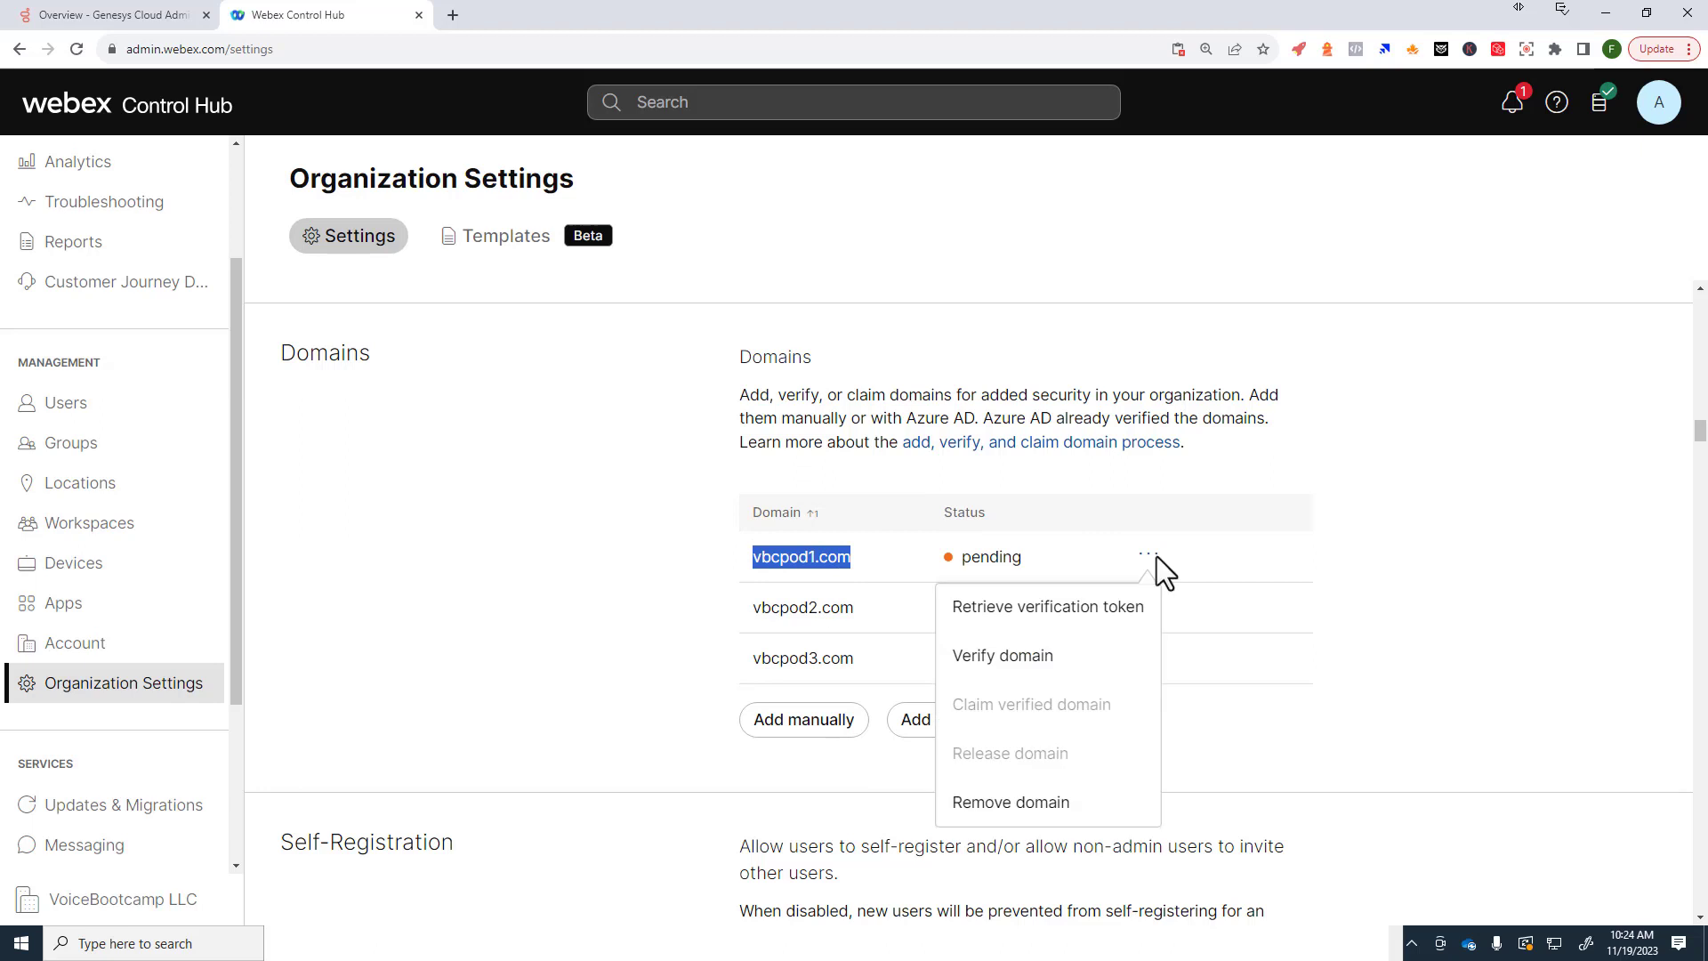
# Step: In a new tab, sign in to the AWS root account with MFA and open Route 53
pyautogui.click(459, 16)
pyautogui.write('aws.amazon.com')
pyautogui.press('Return')
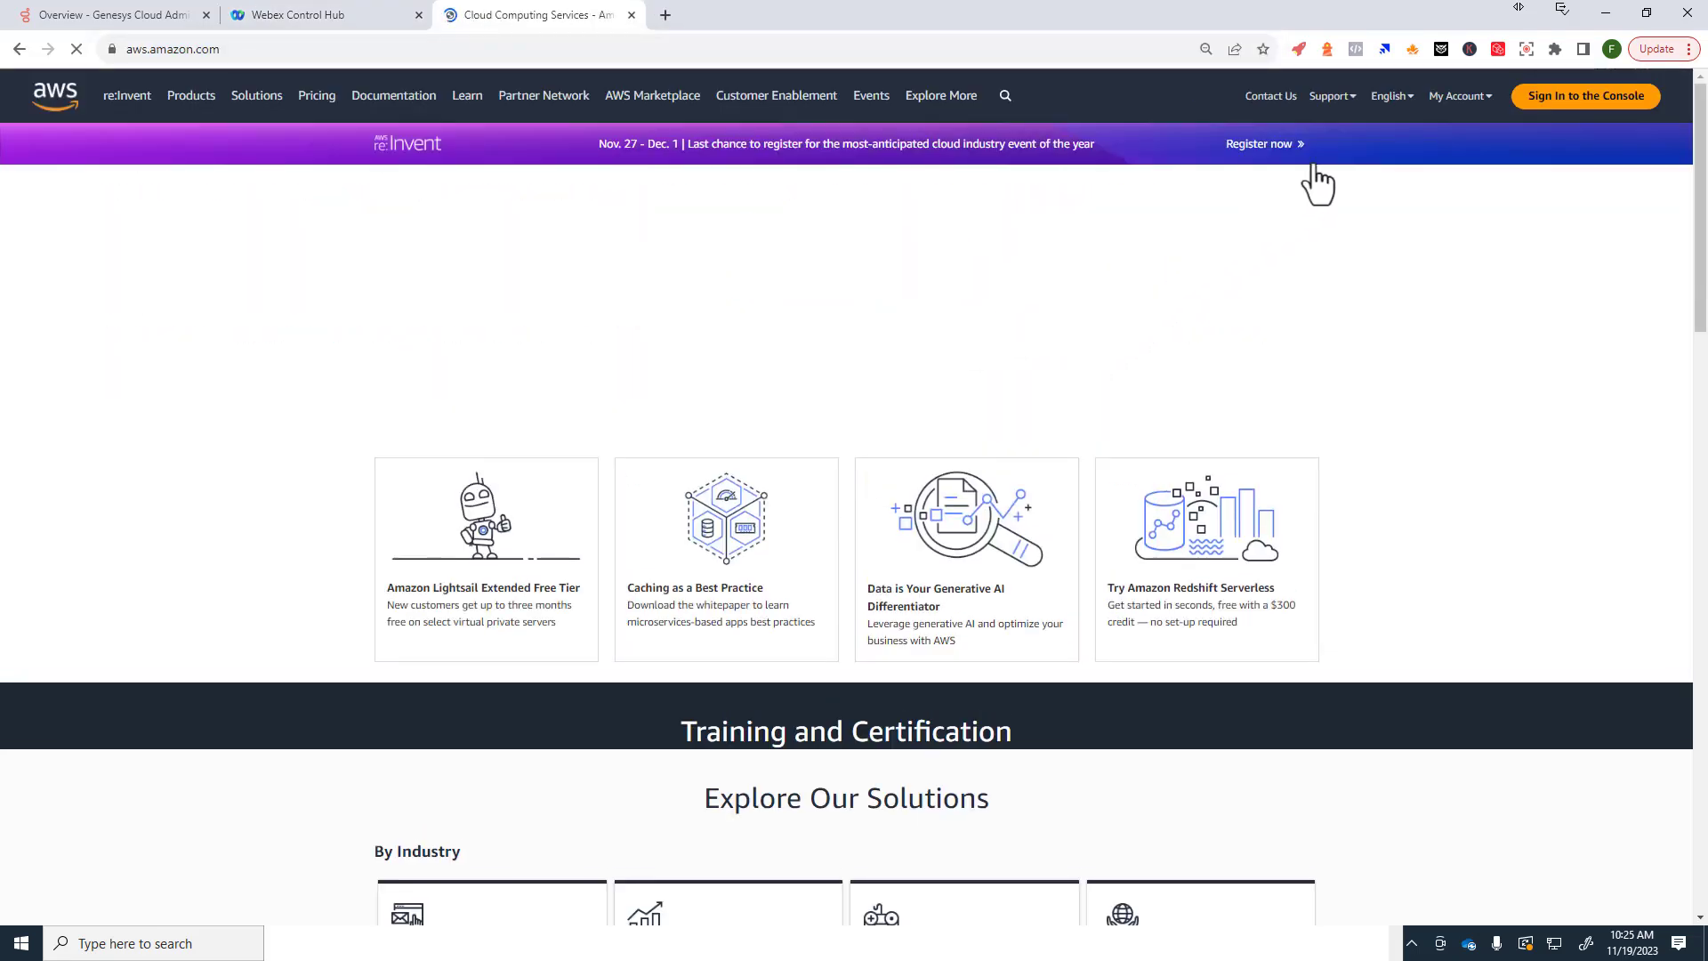
pyautogui.click(1467, 99)
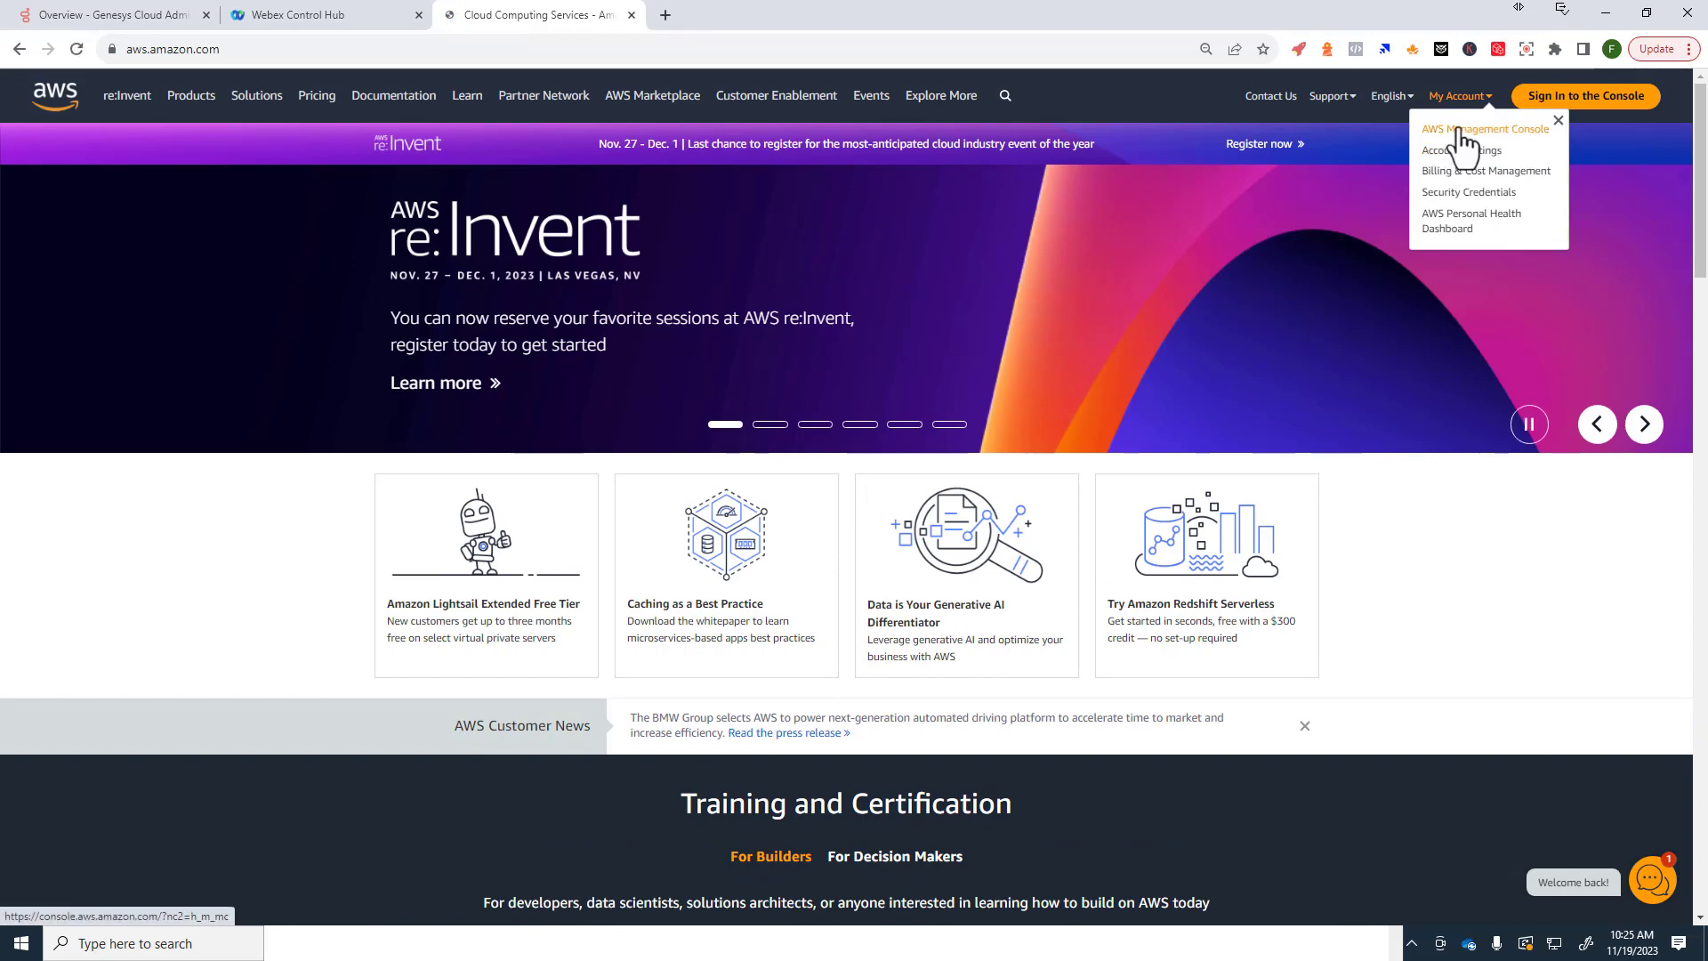
pyautogui.click(1459, 149)
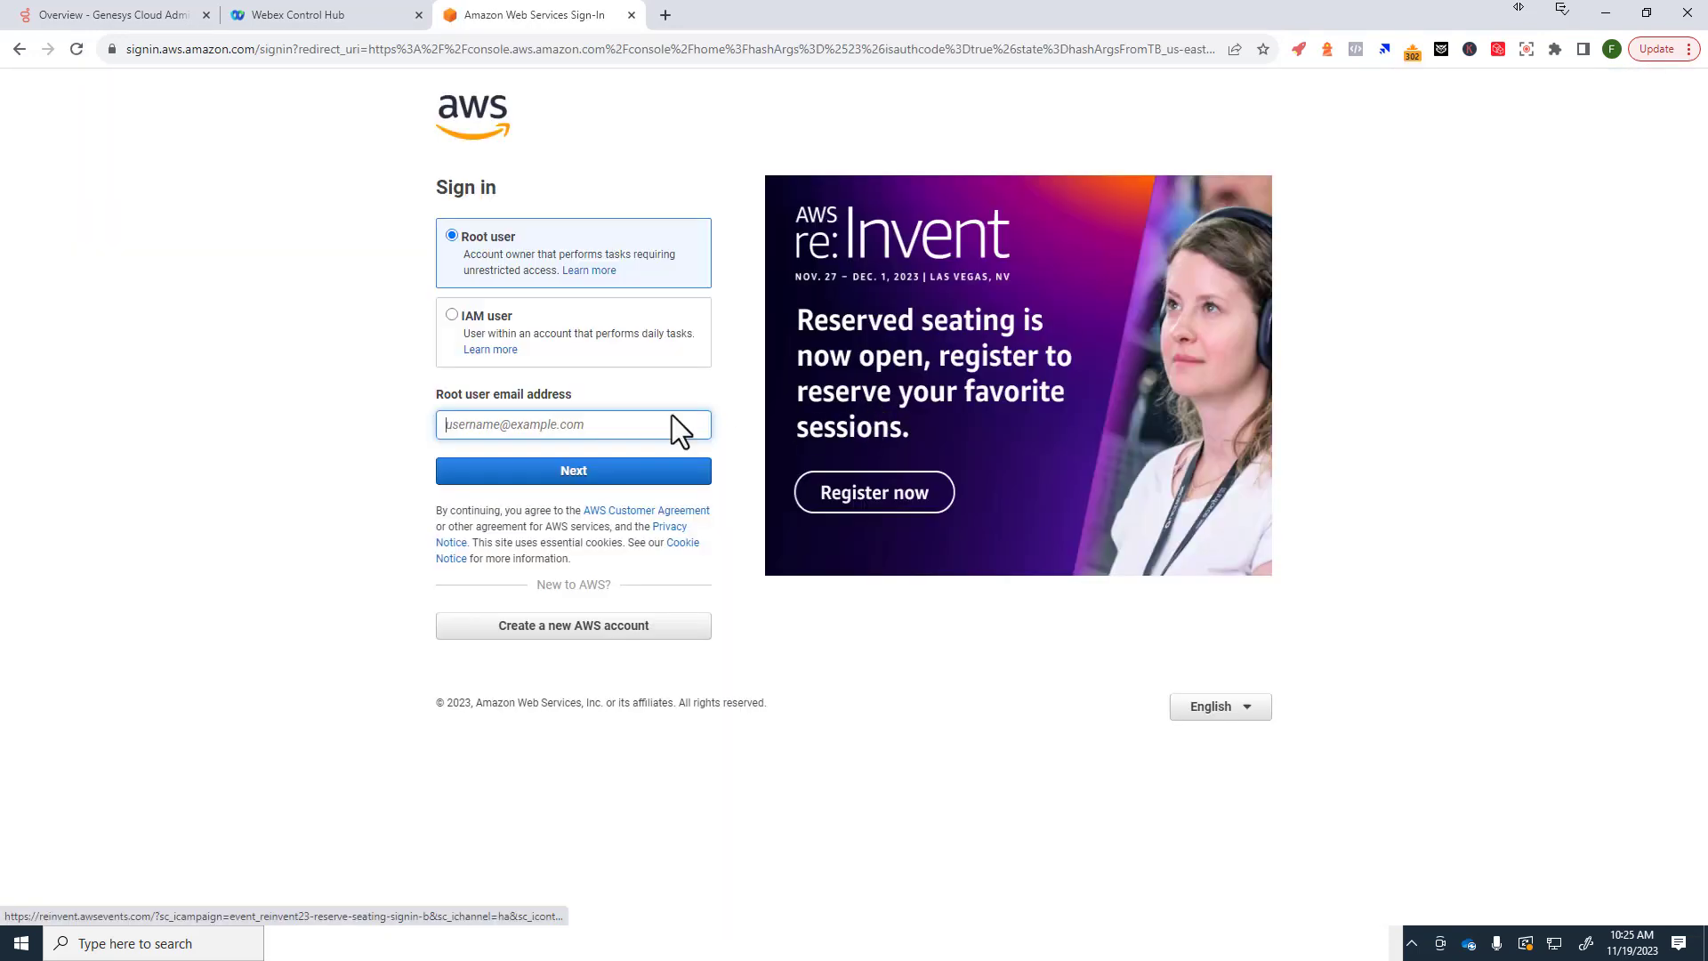
pyautogui.click(521, 465)
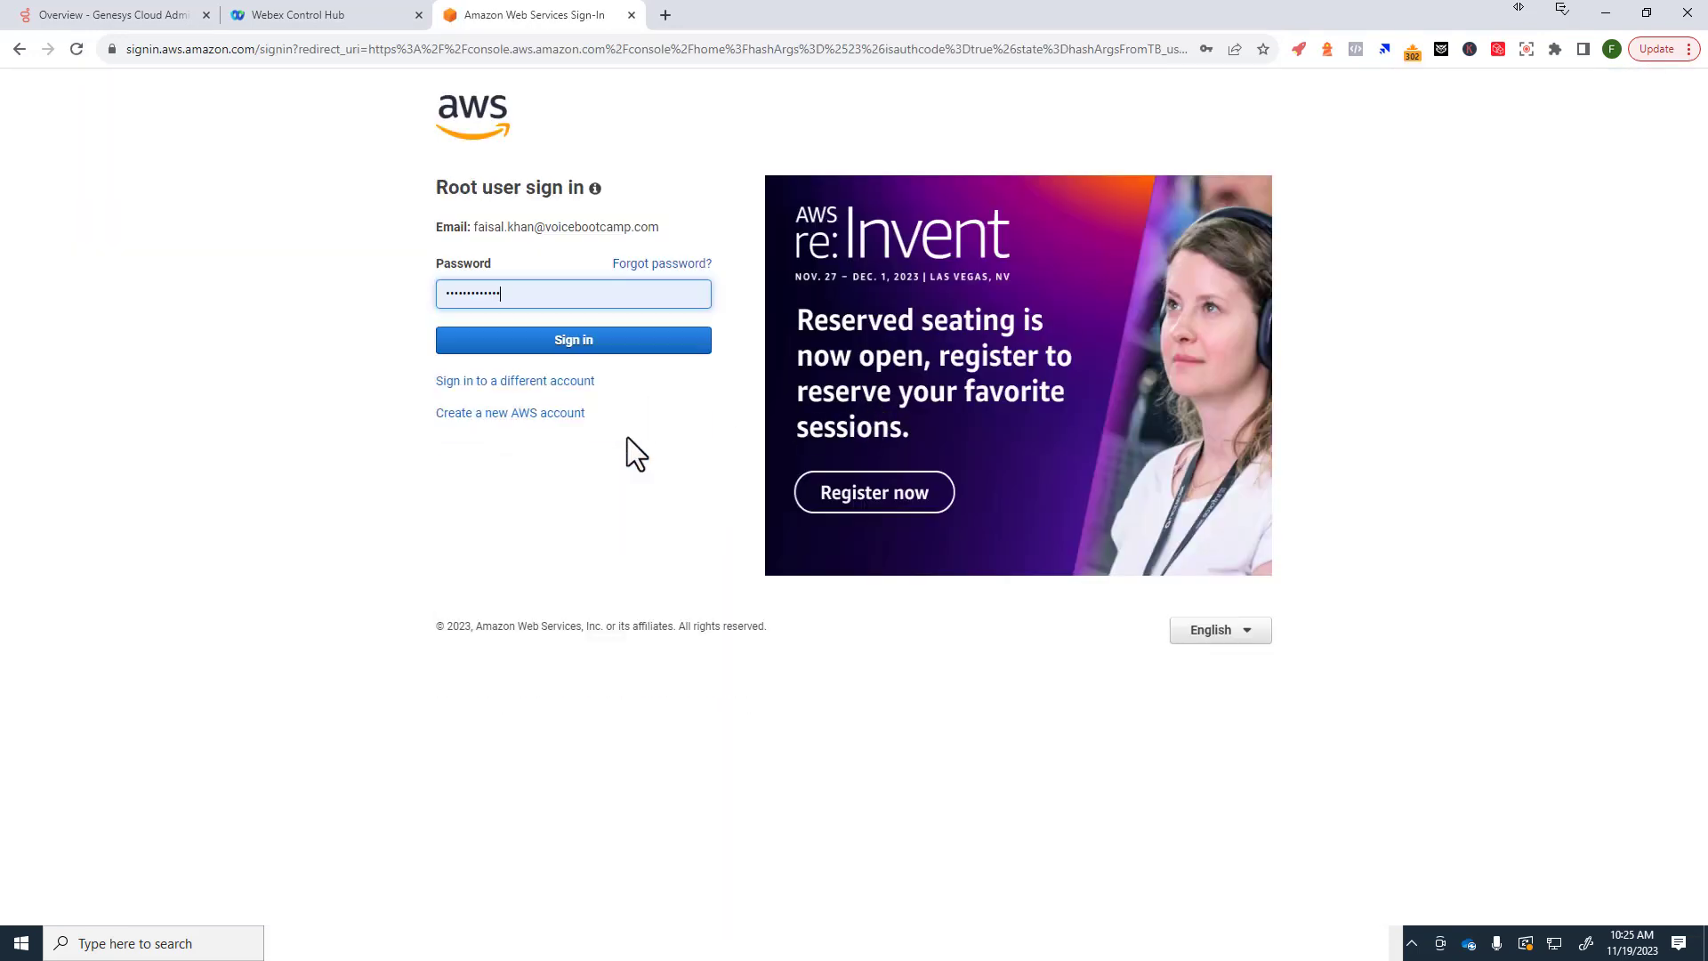
pyautogui.click(566, 338)
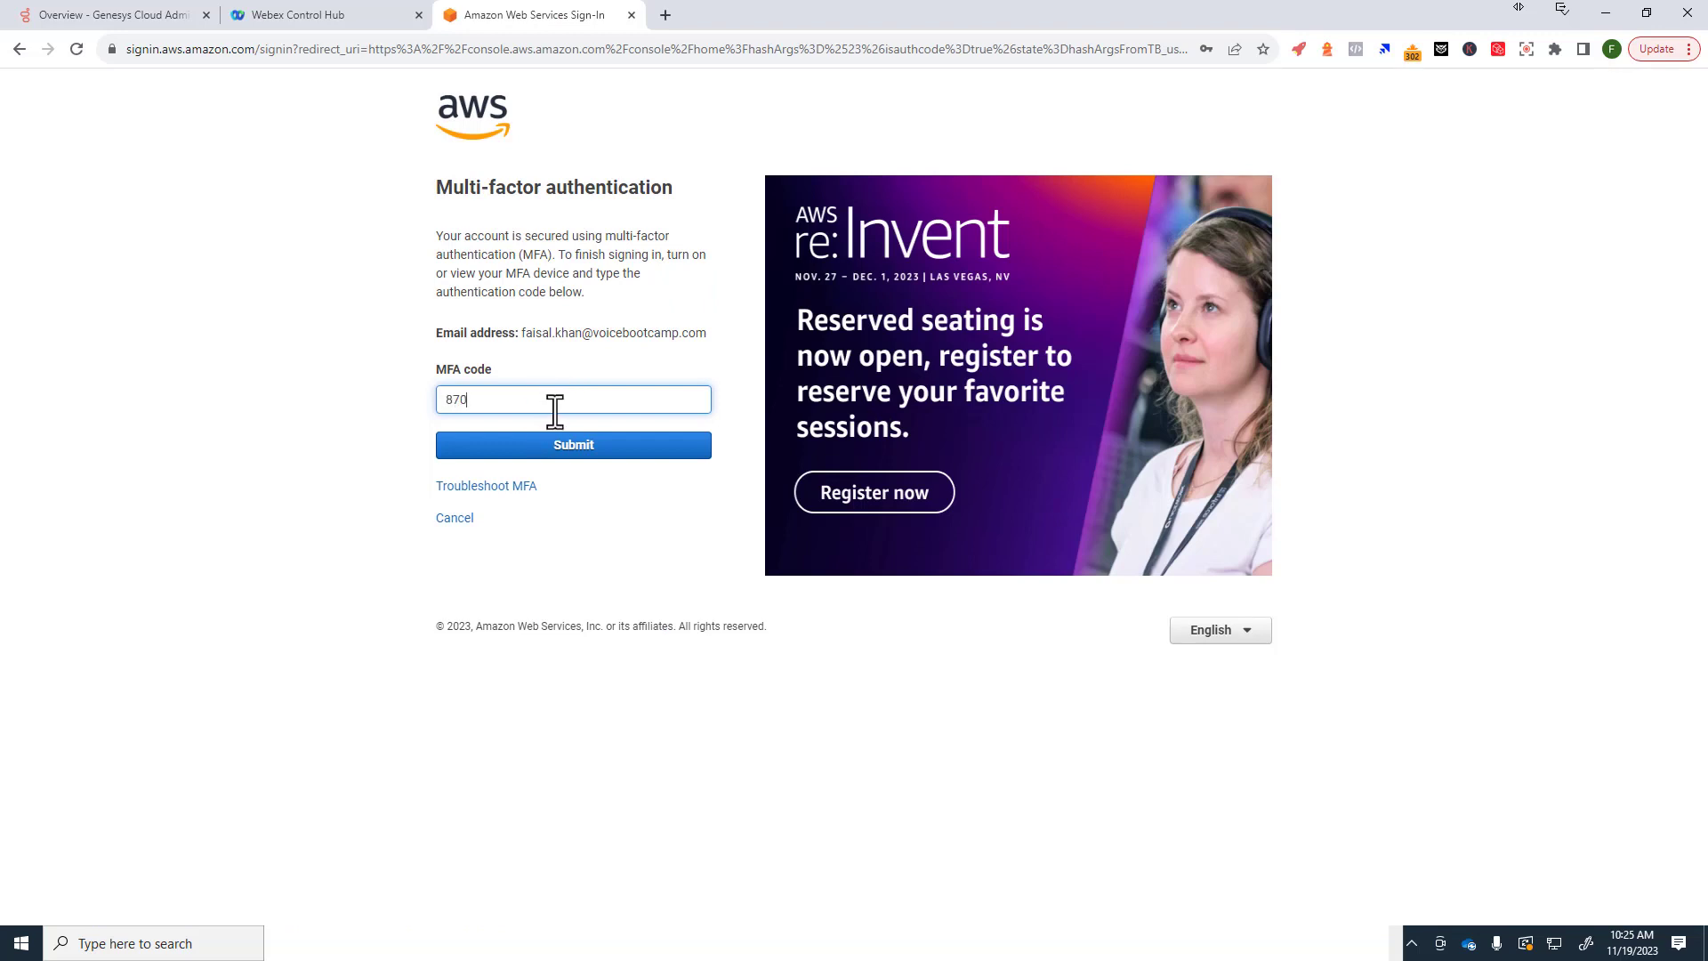
pyautogui.press('Return')
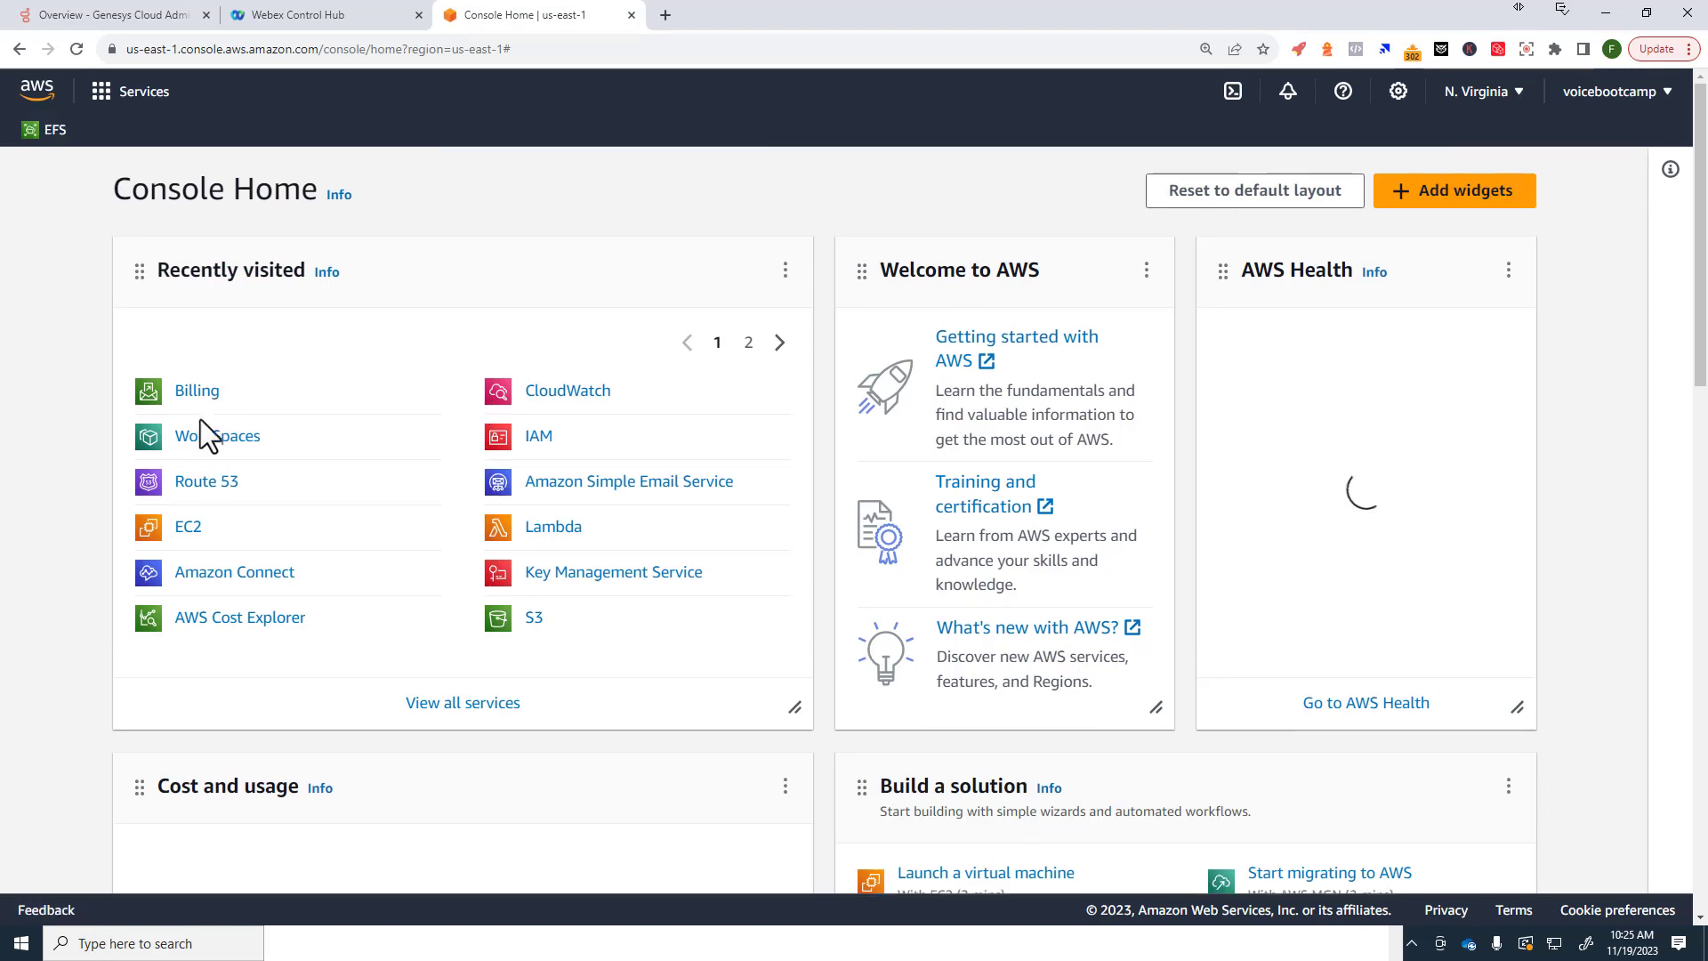
pyautogui.click(202, 483)
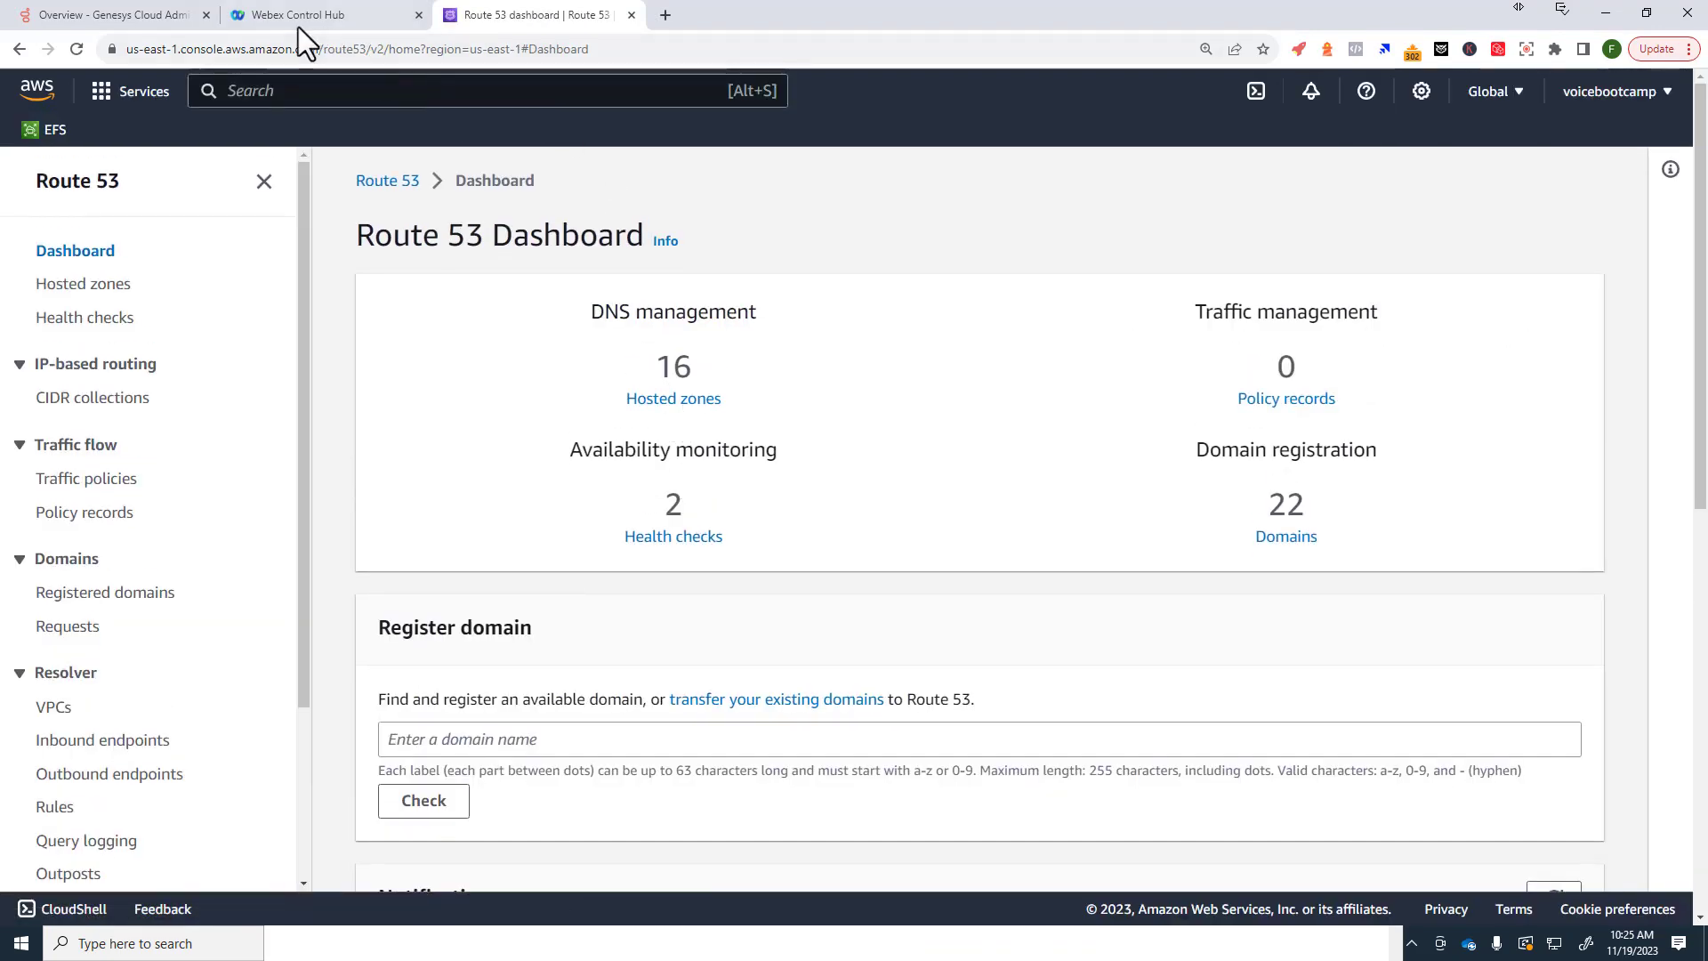
# Step: Copy vbcpod1.com's DNS verification token from Control Hub and return to Route 53
pyautogui.click(263, 15)
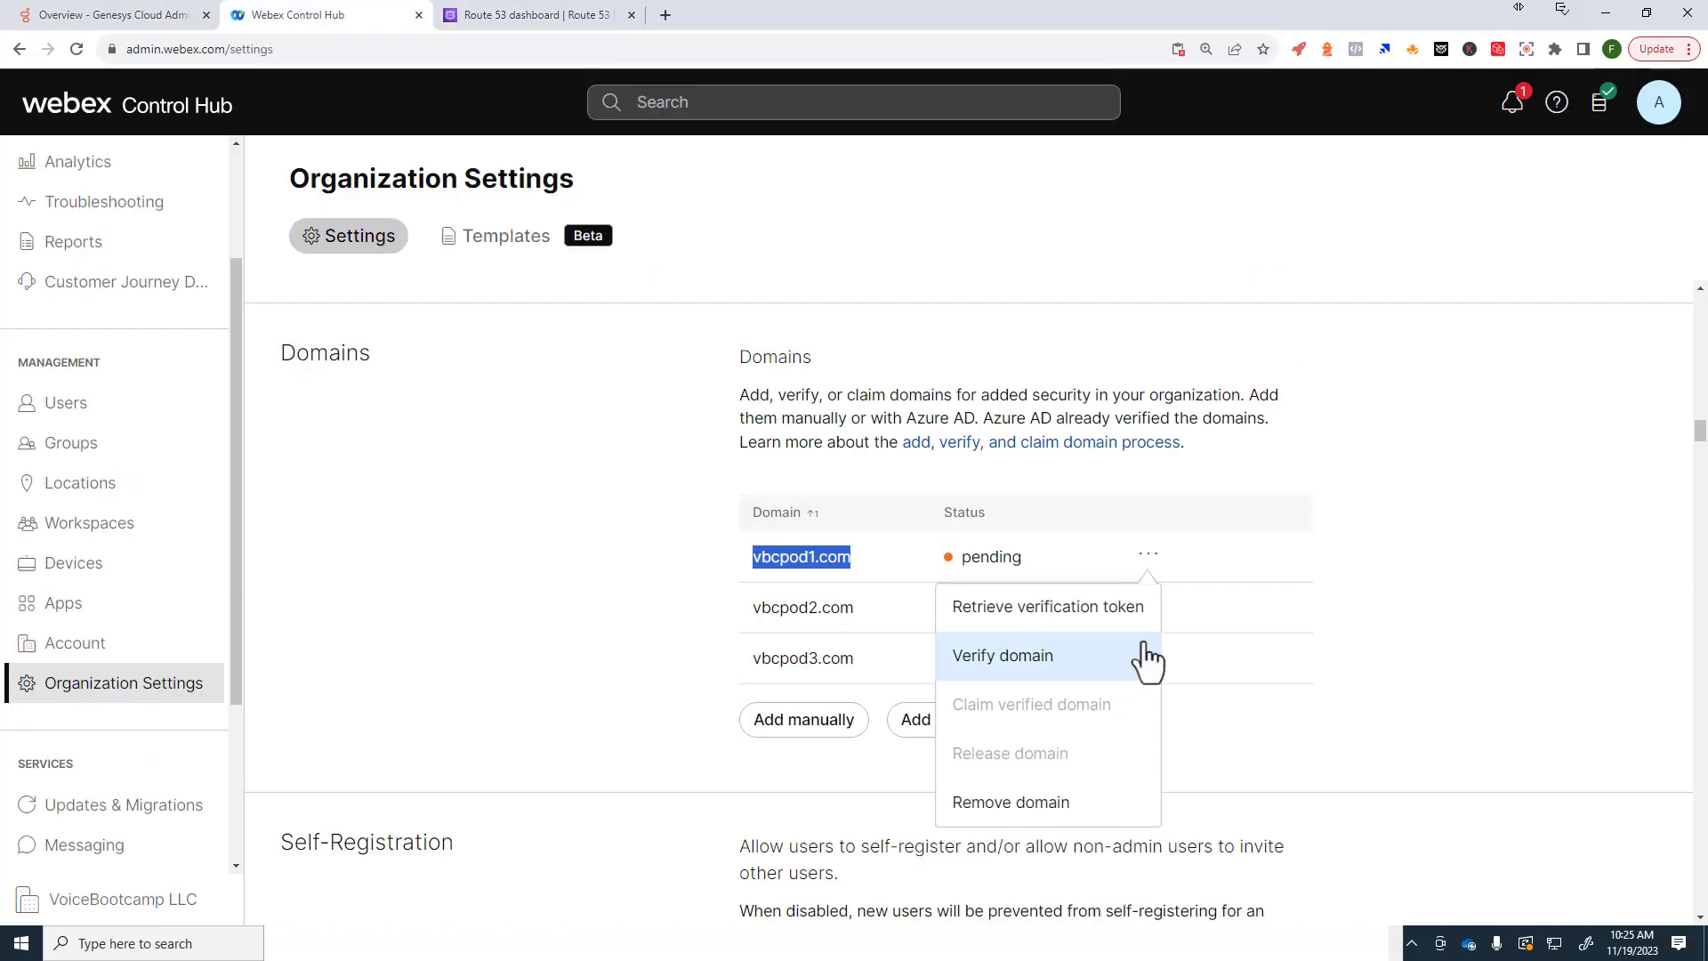
pyautogui.click(1148, 554)
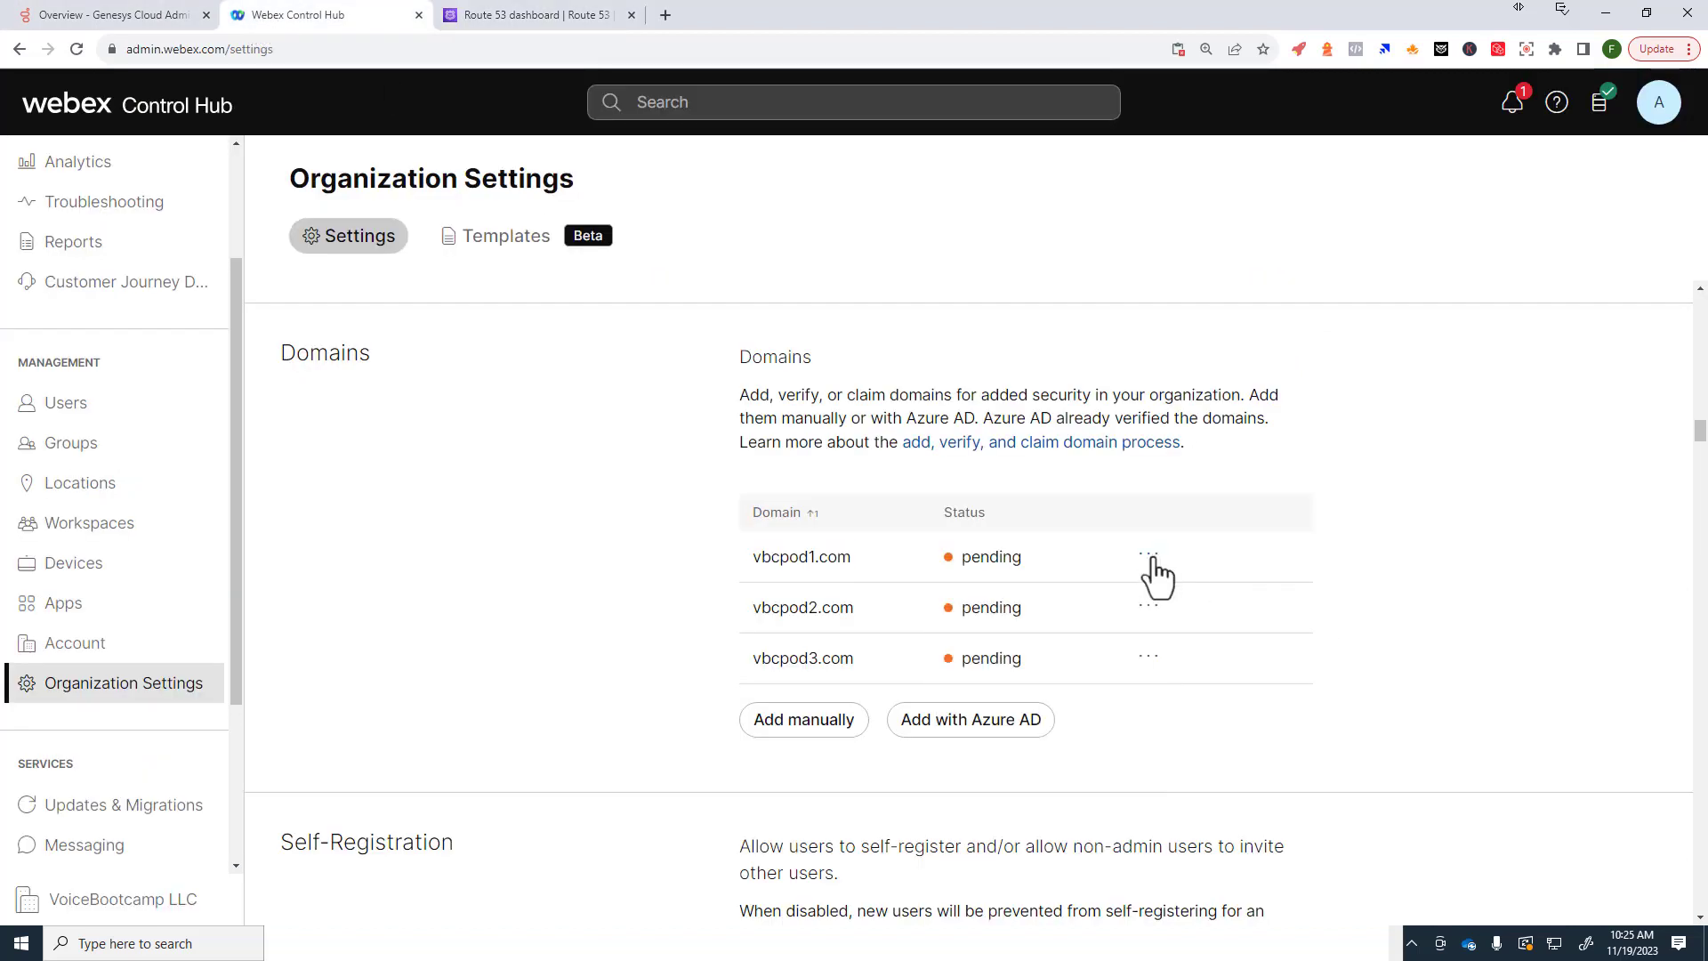
pyautogui.click(1153, 557)
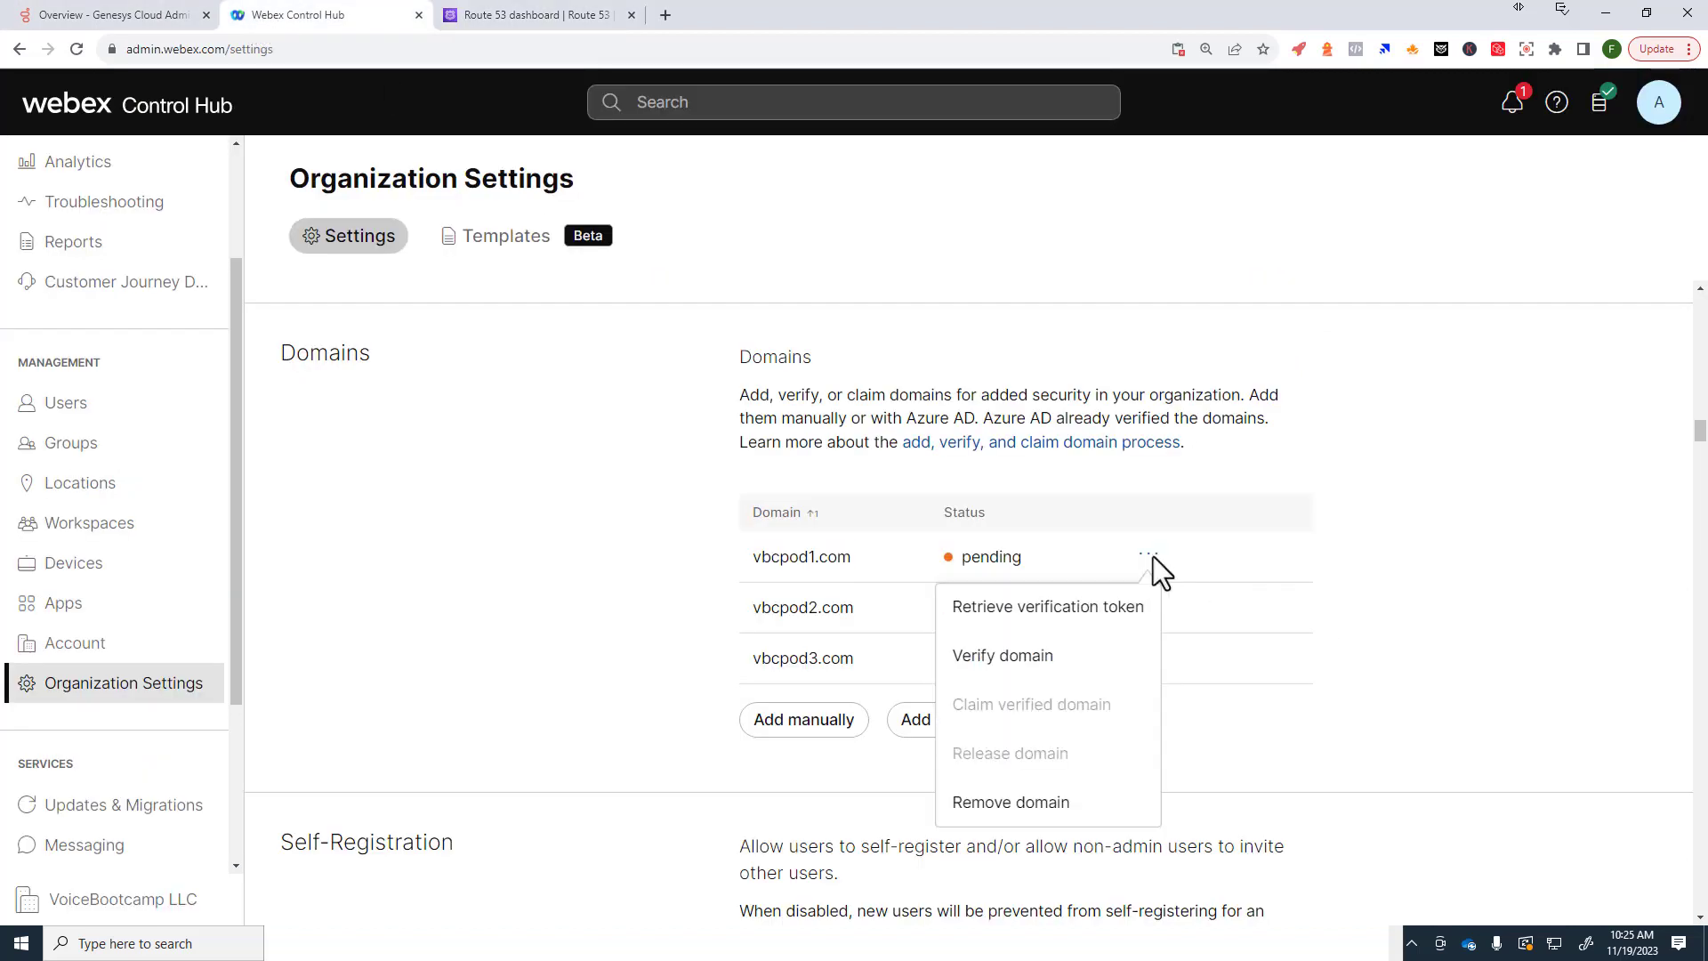
pyautogui.click(1015, 660)
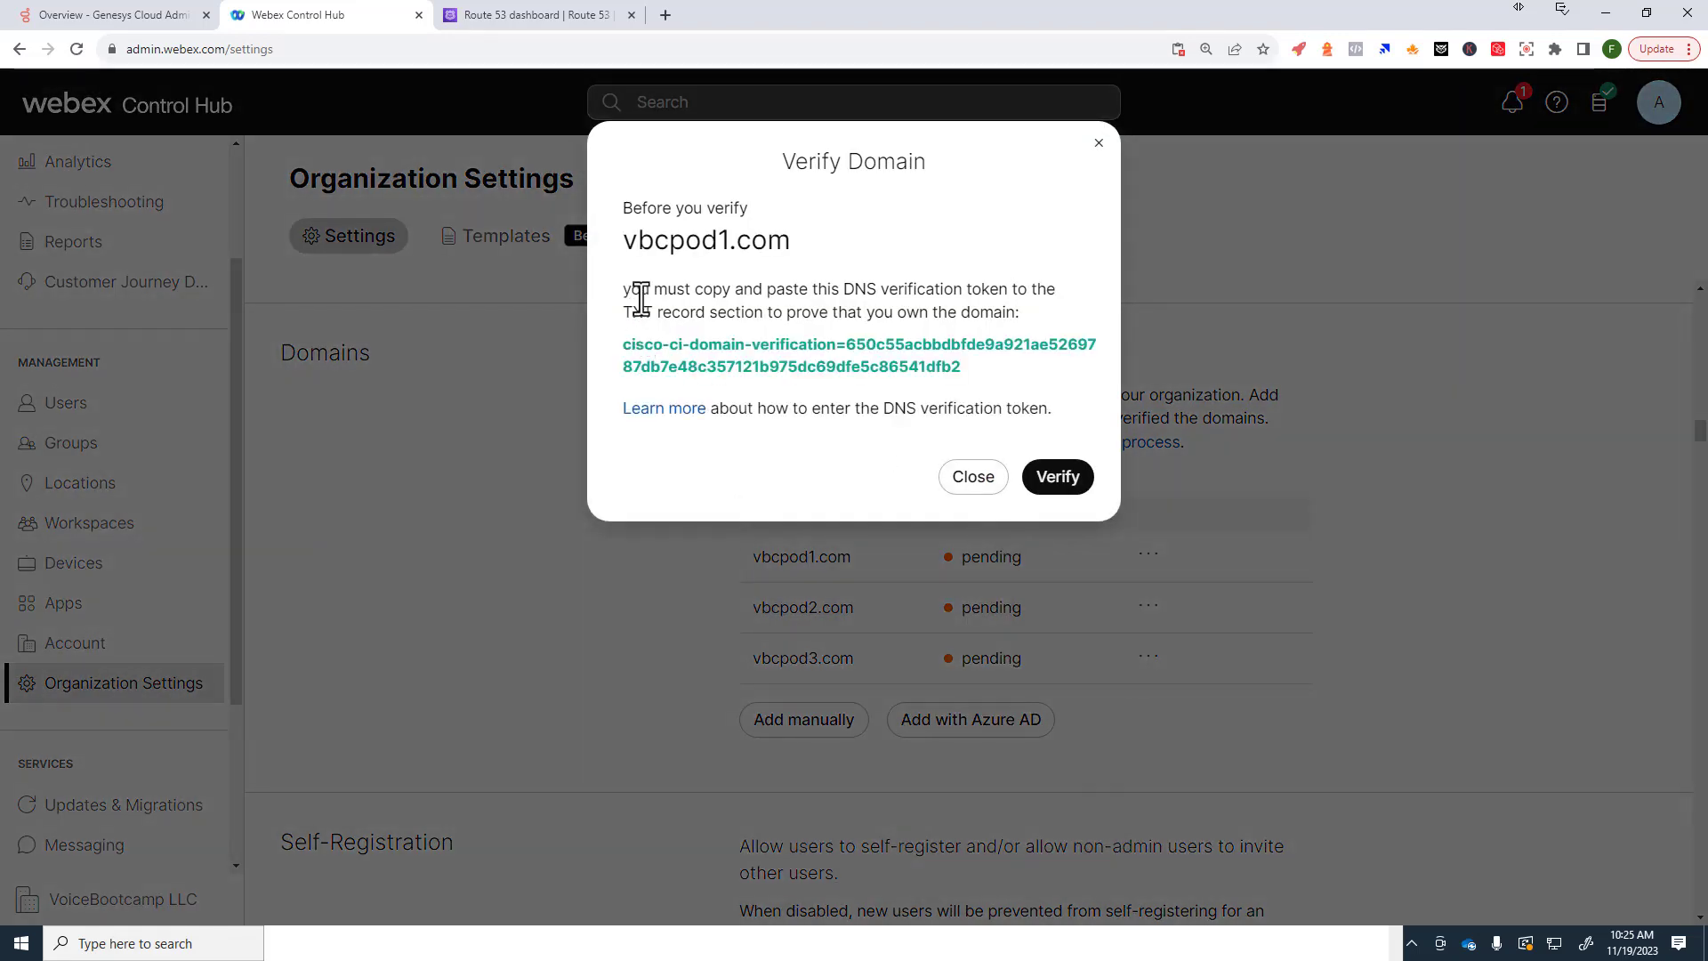
pyautogui.moveTo(620, 347); pyautogui.dragTo(987, 386)
pyautogui.rightClick(905, 363)
pyautogui.click(943, 374)
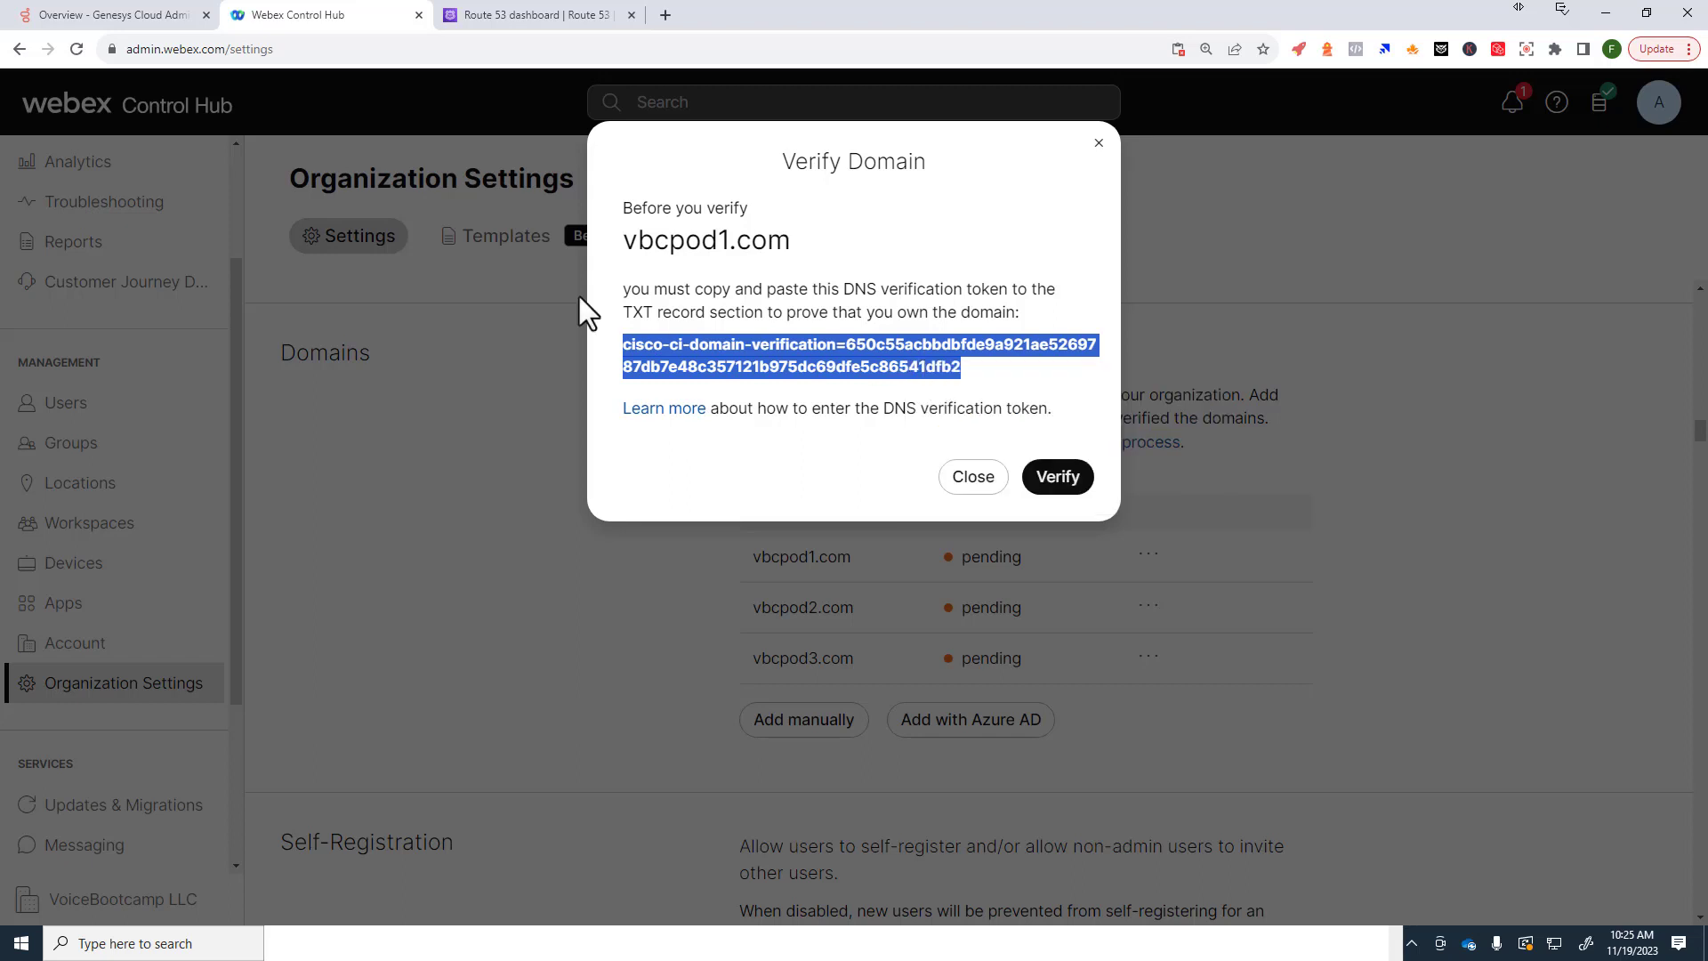
pyautogui.click(531, 15)
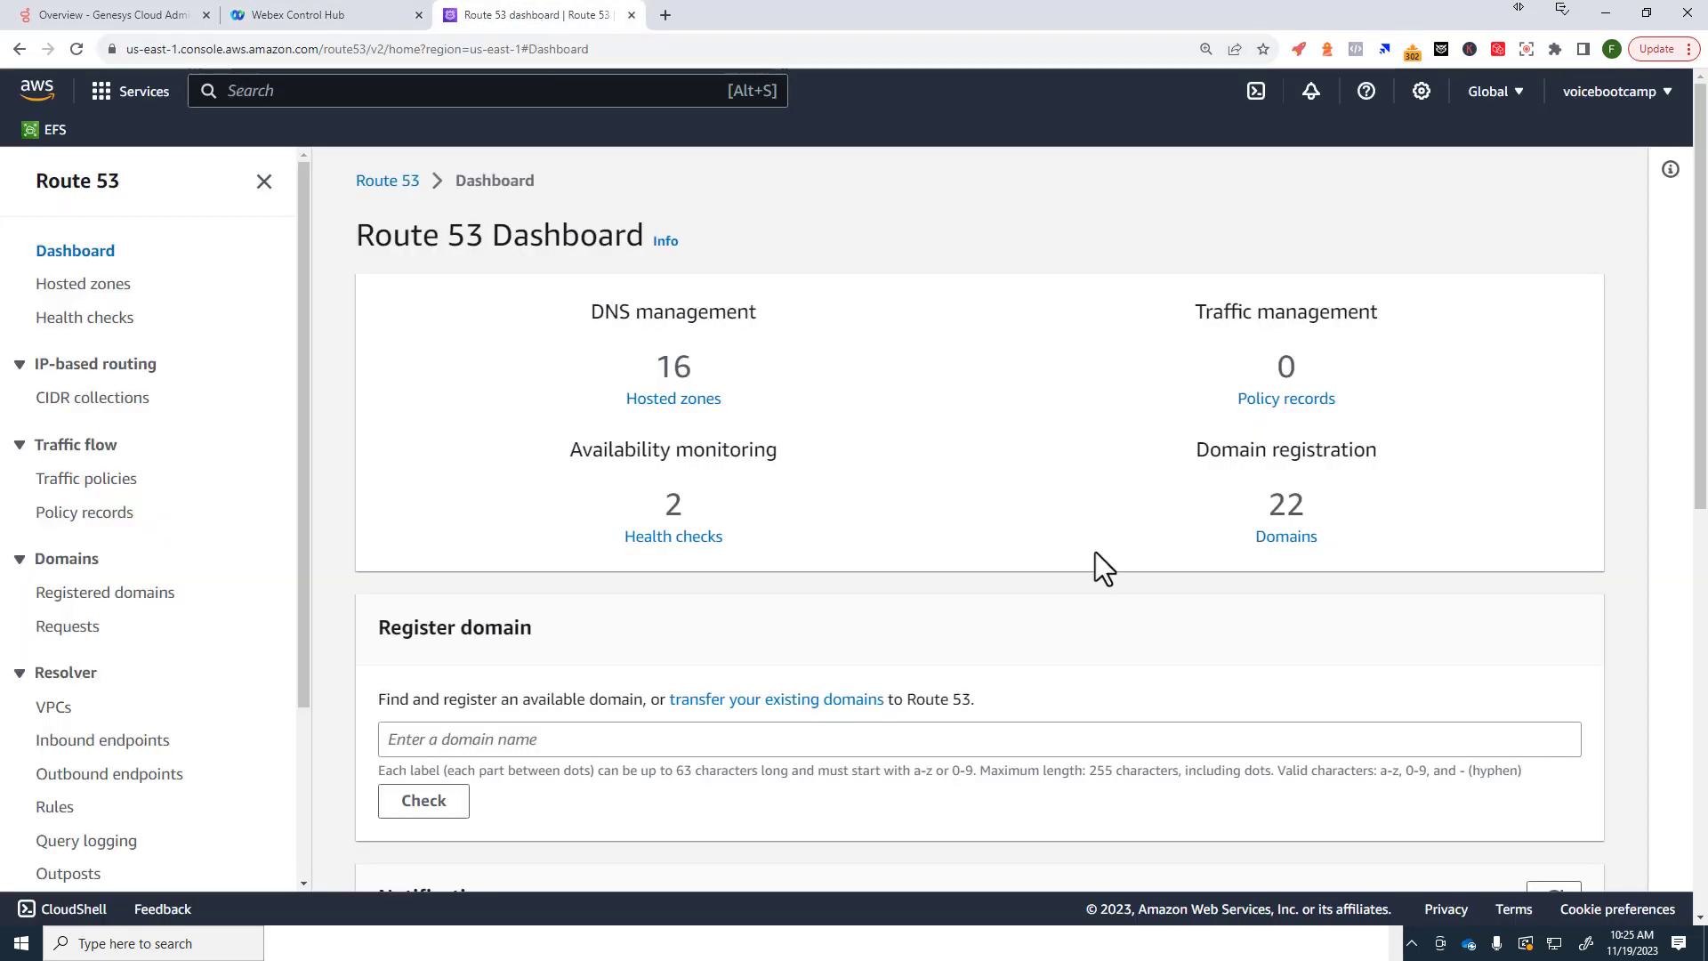
# Step: Open the vbcpod1.com hosted zone and select its root TXT record to see its details
pyautogui.click(666, 402)
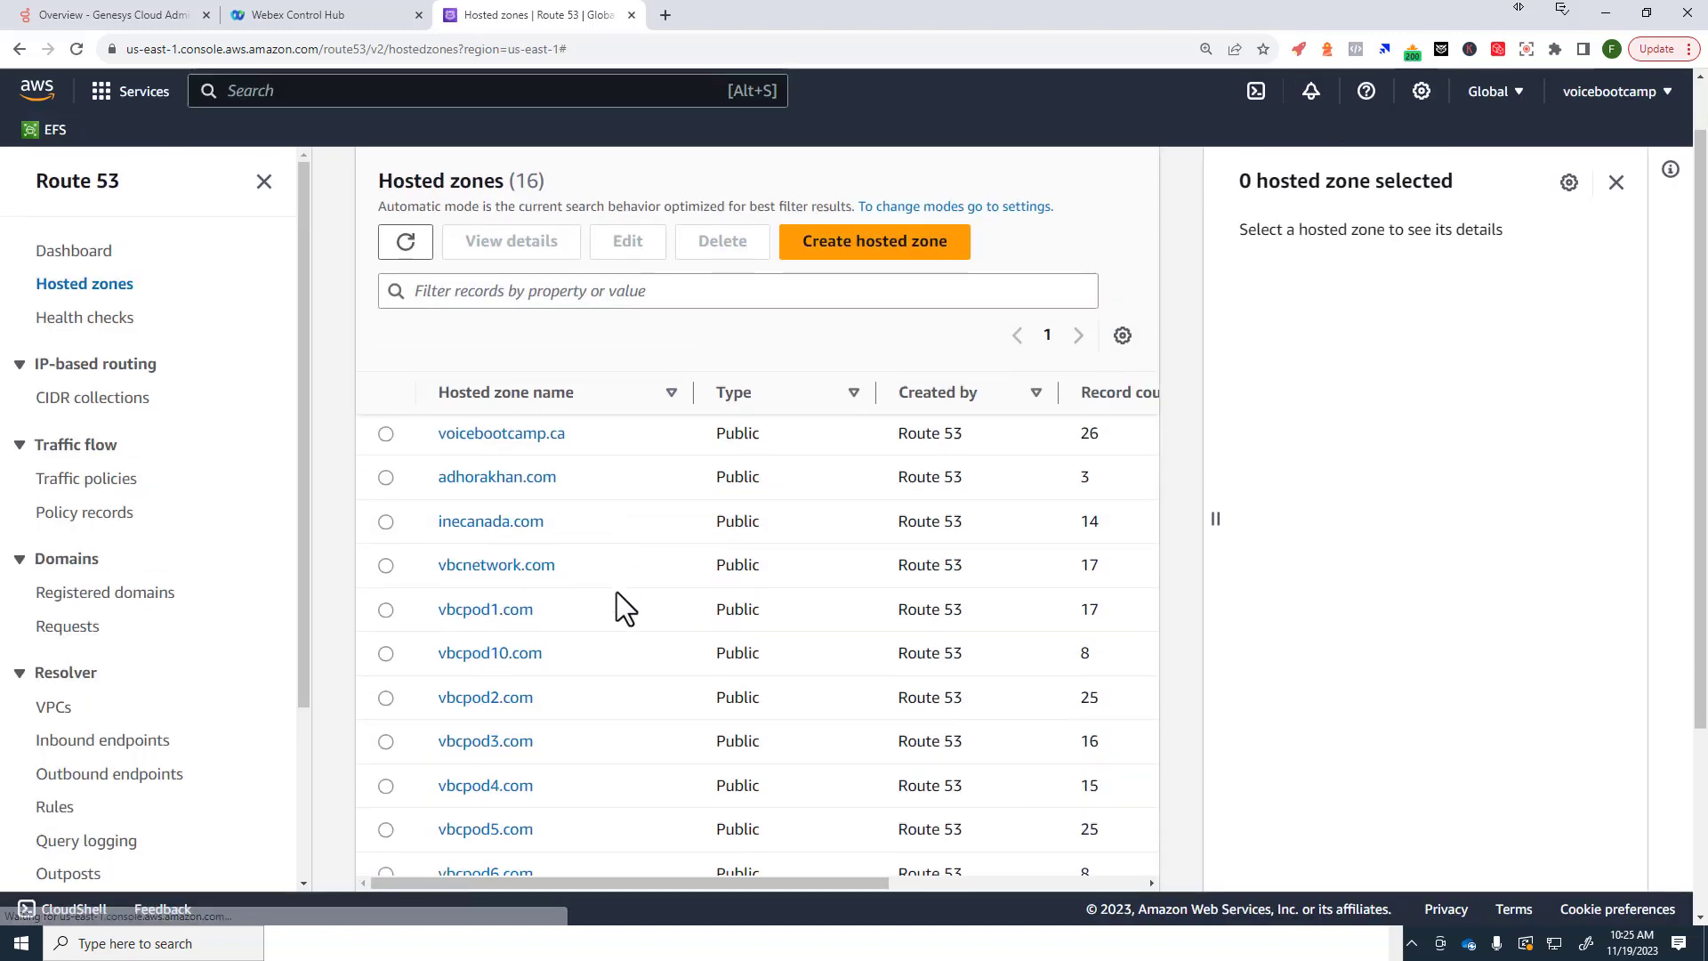
pyautogui.scroll(-1, 504, 544)
pyautogui.click(480, 500)
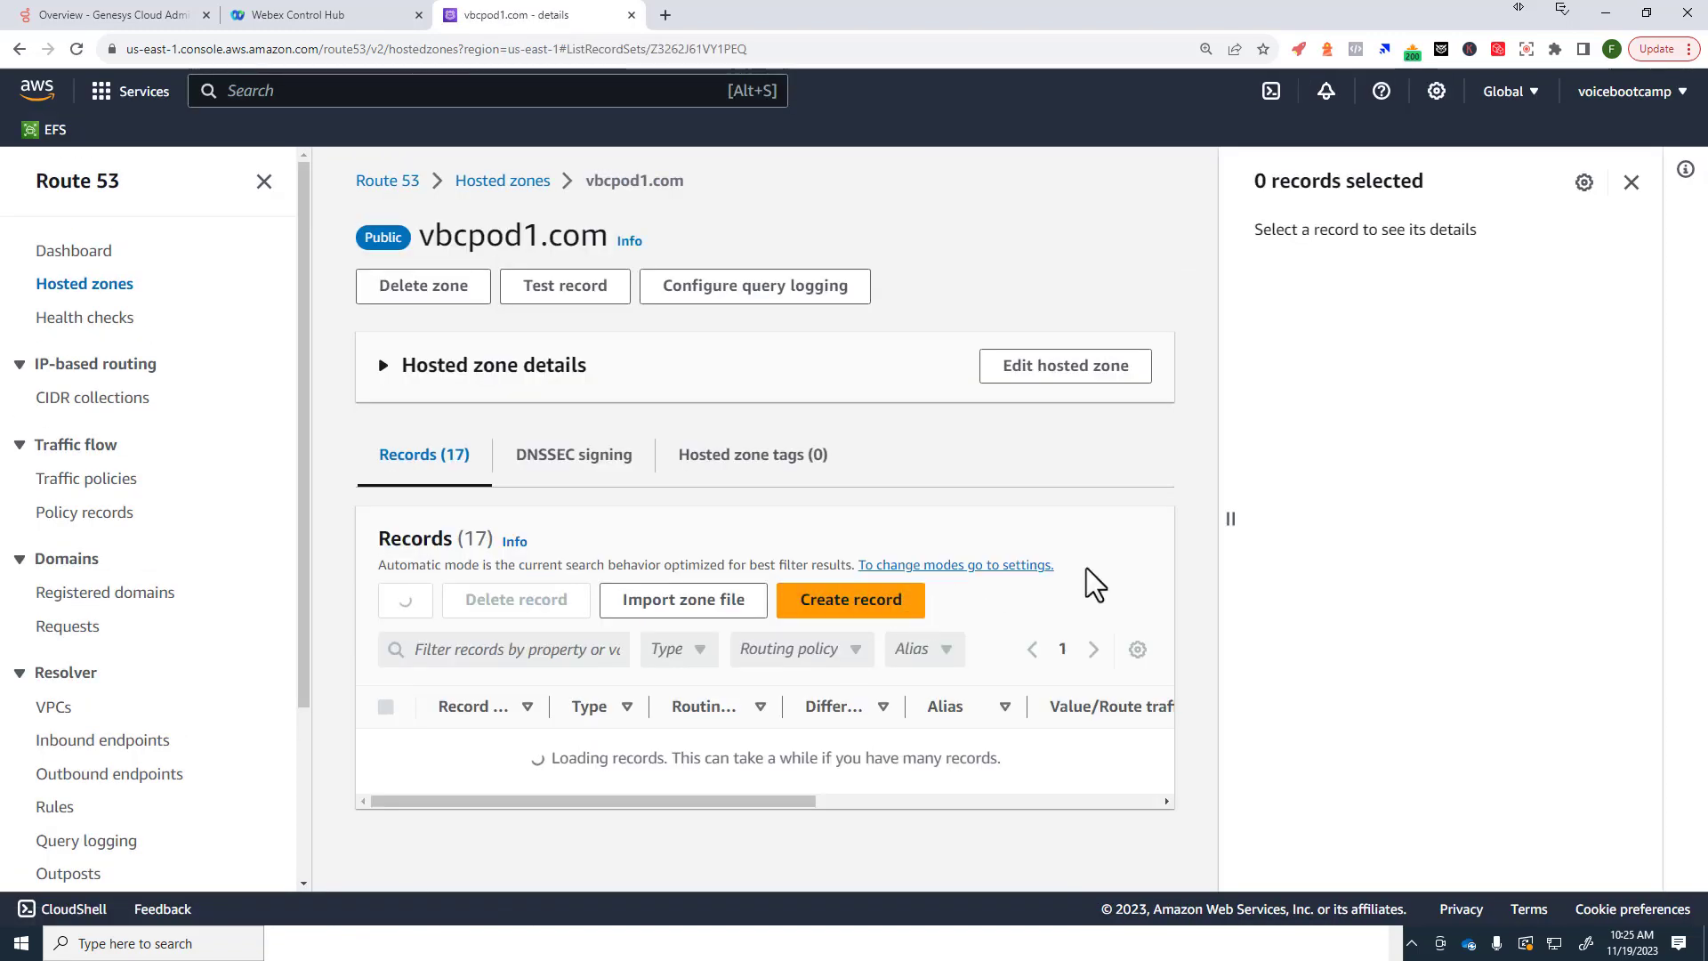
pyautogui.scroll(-4, 1075, 567)
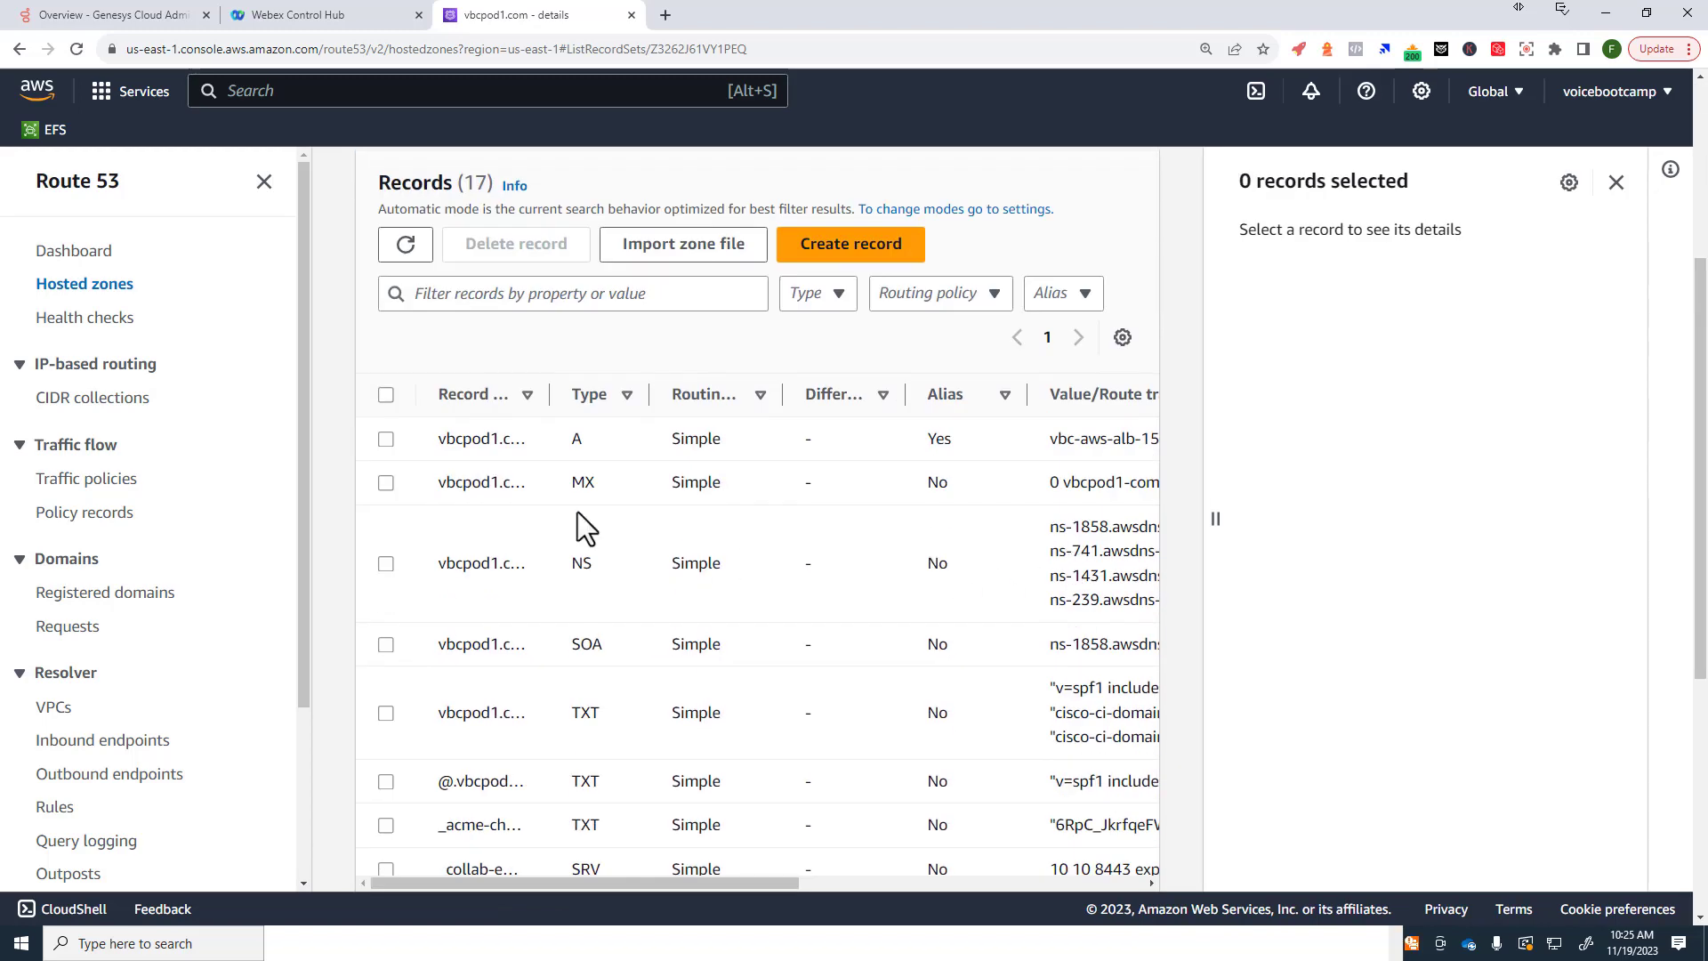
pyautogui.moveTo(556, 395); pyautogui.dragTo(715, 394)
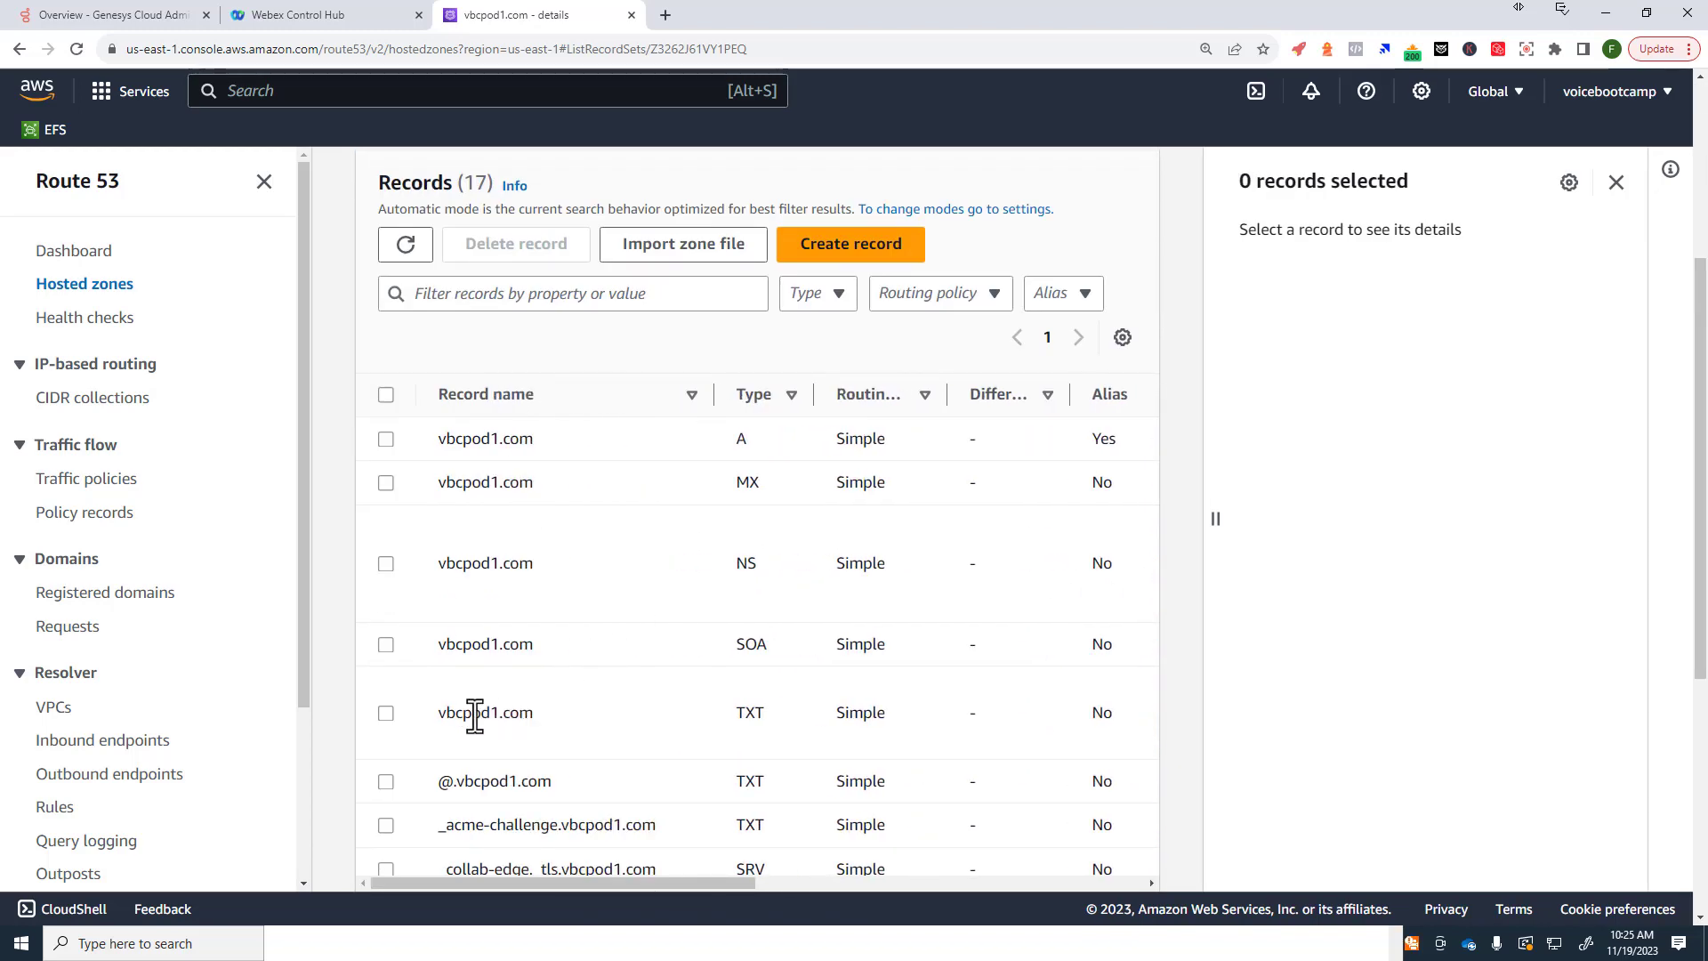
pyautogui.click(386, 713)
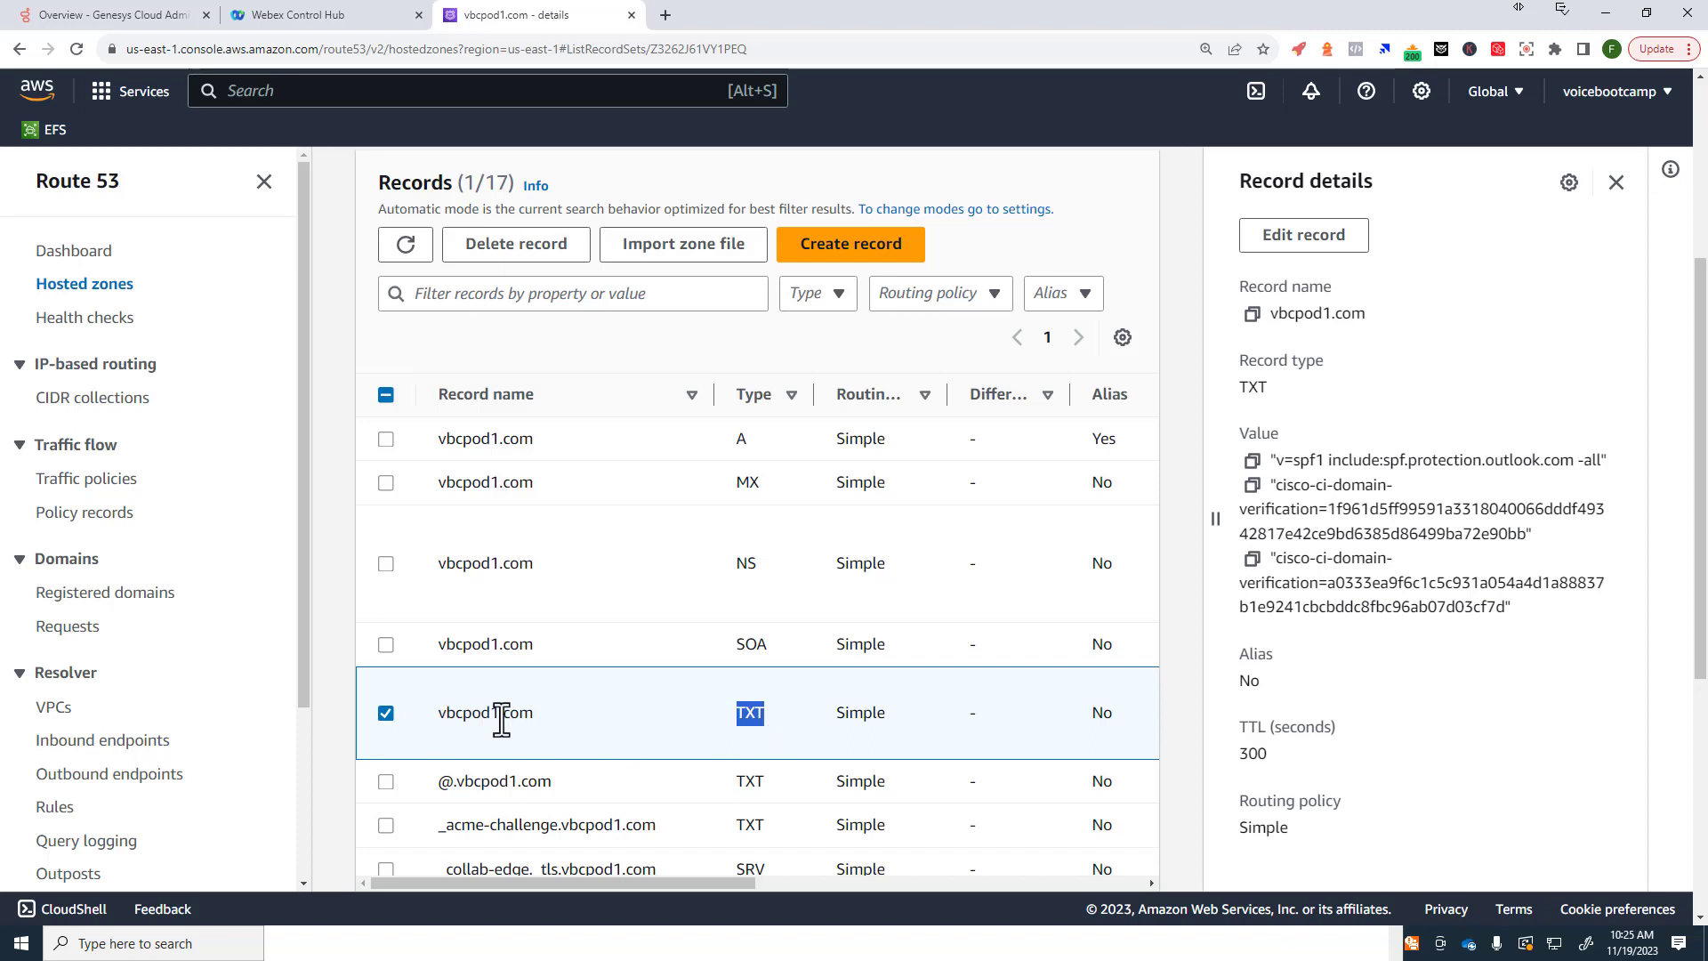
# Step: Edit vbcpod1.com's TXT record and paste the Webex token as a new value line
pyautogui.click(1302, 237)
pyautogui.scroll(-3, 1491, 555)
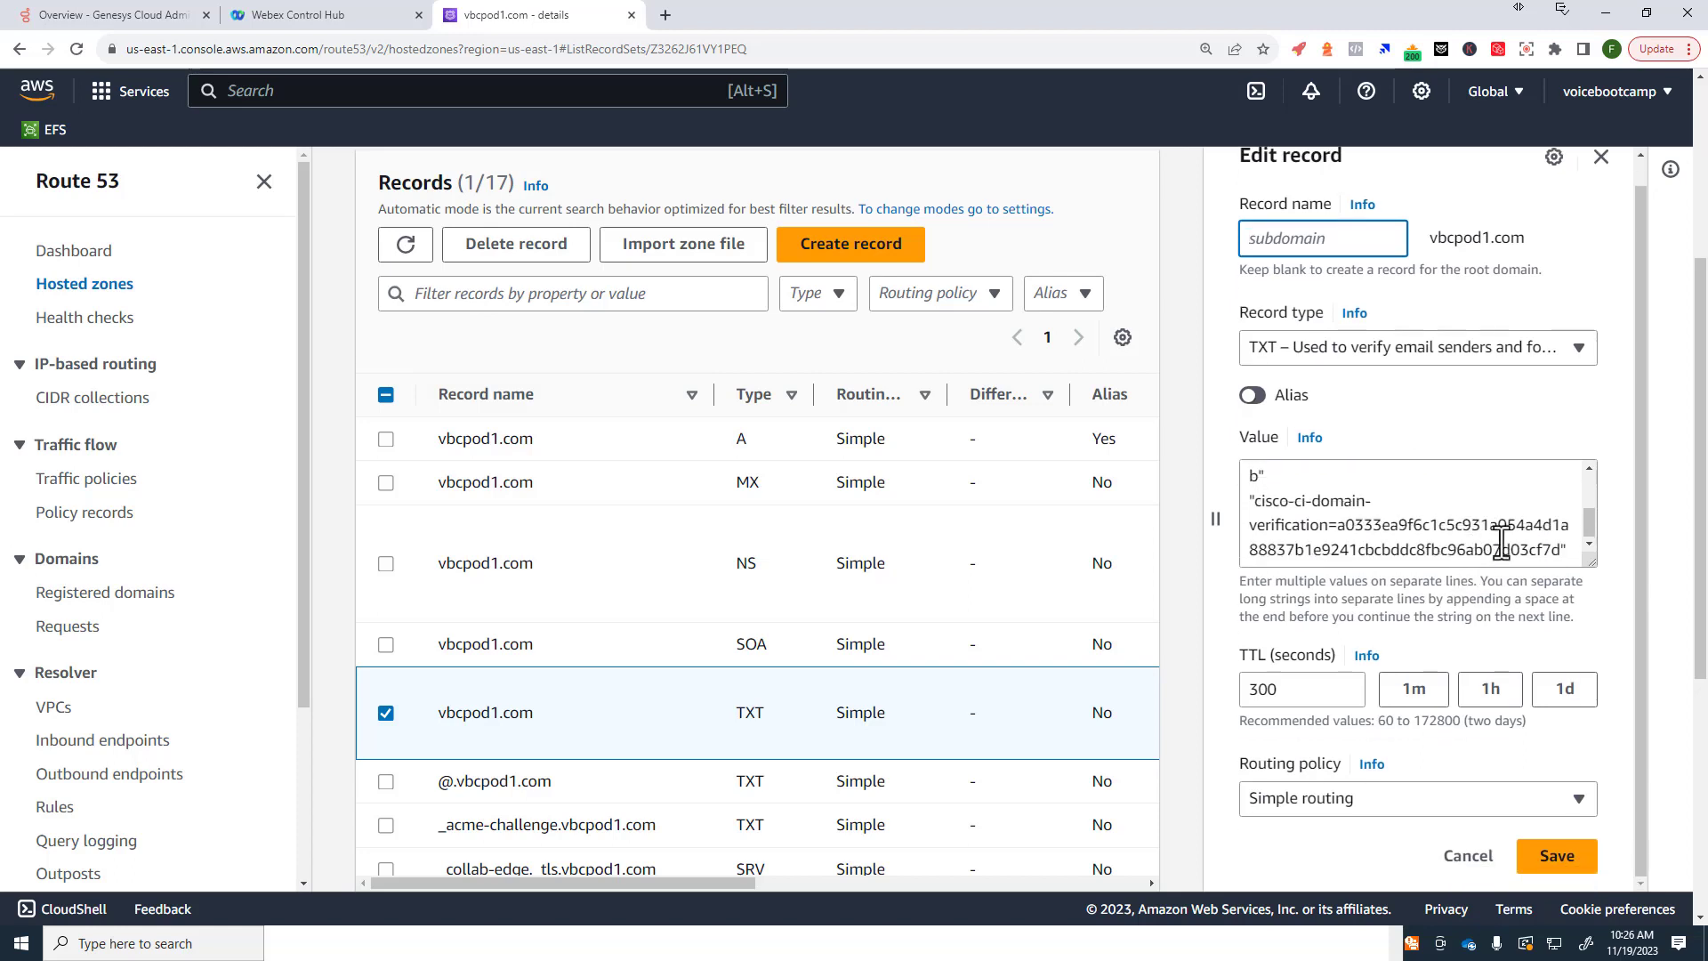
pyautogui.click(1575, 558)
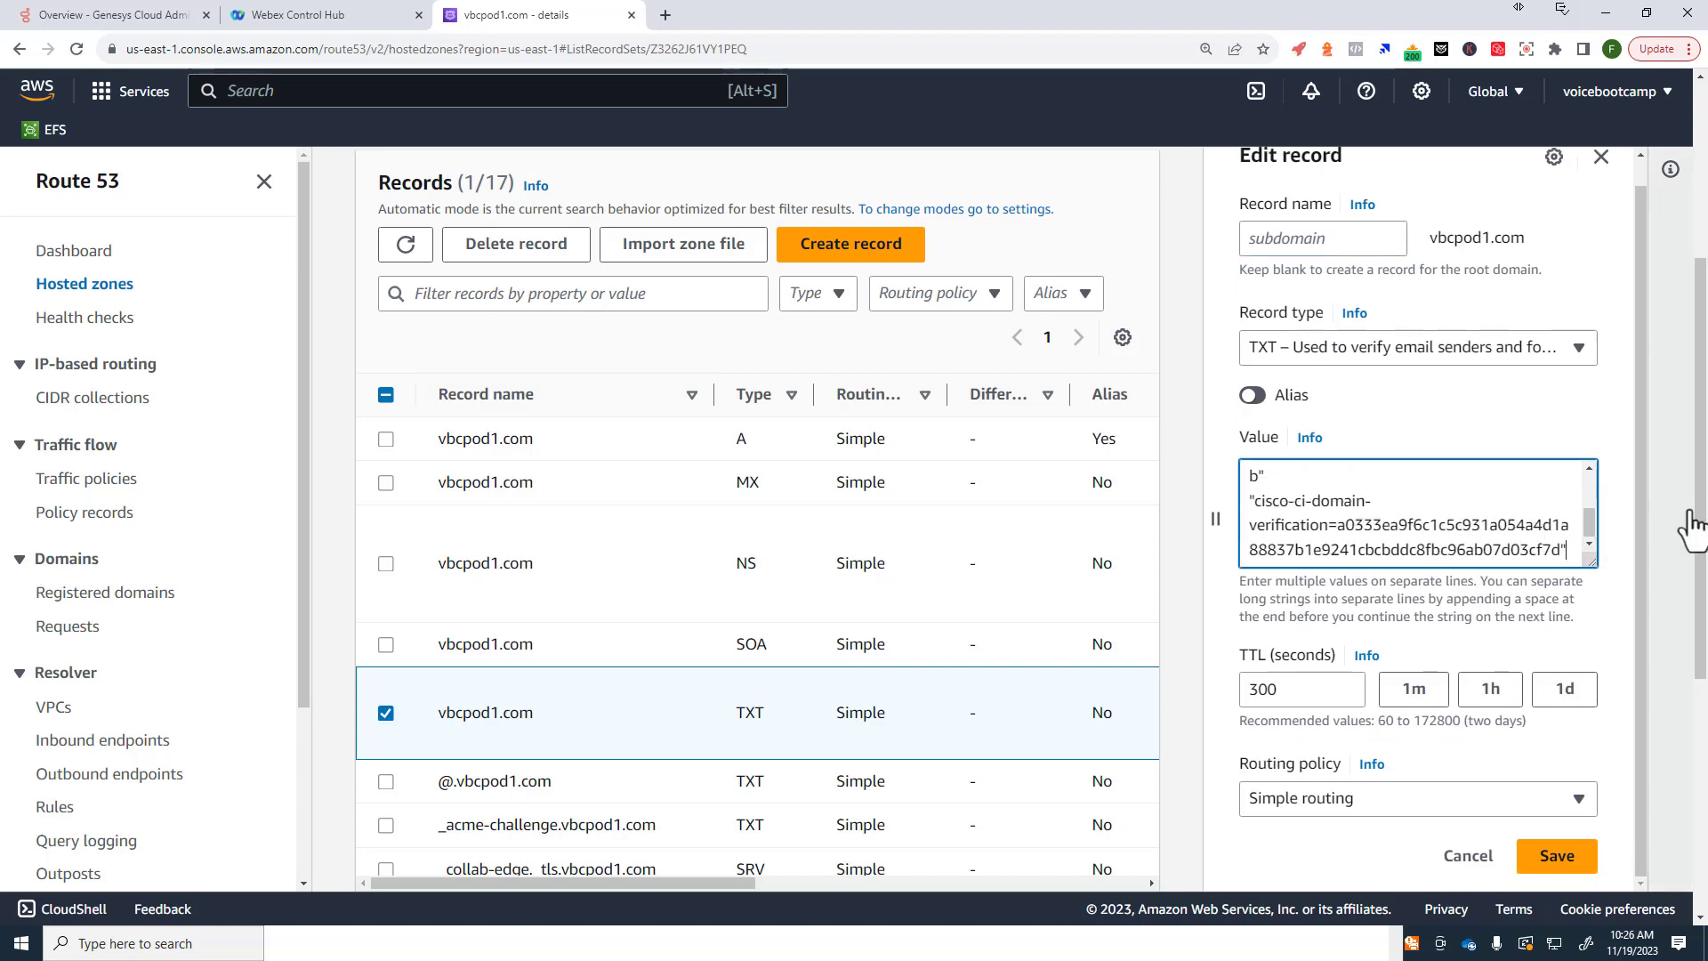
pyautogui.press('Return')
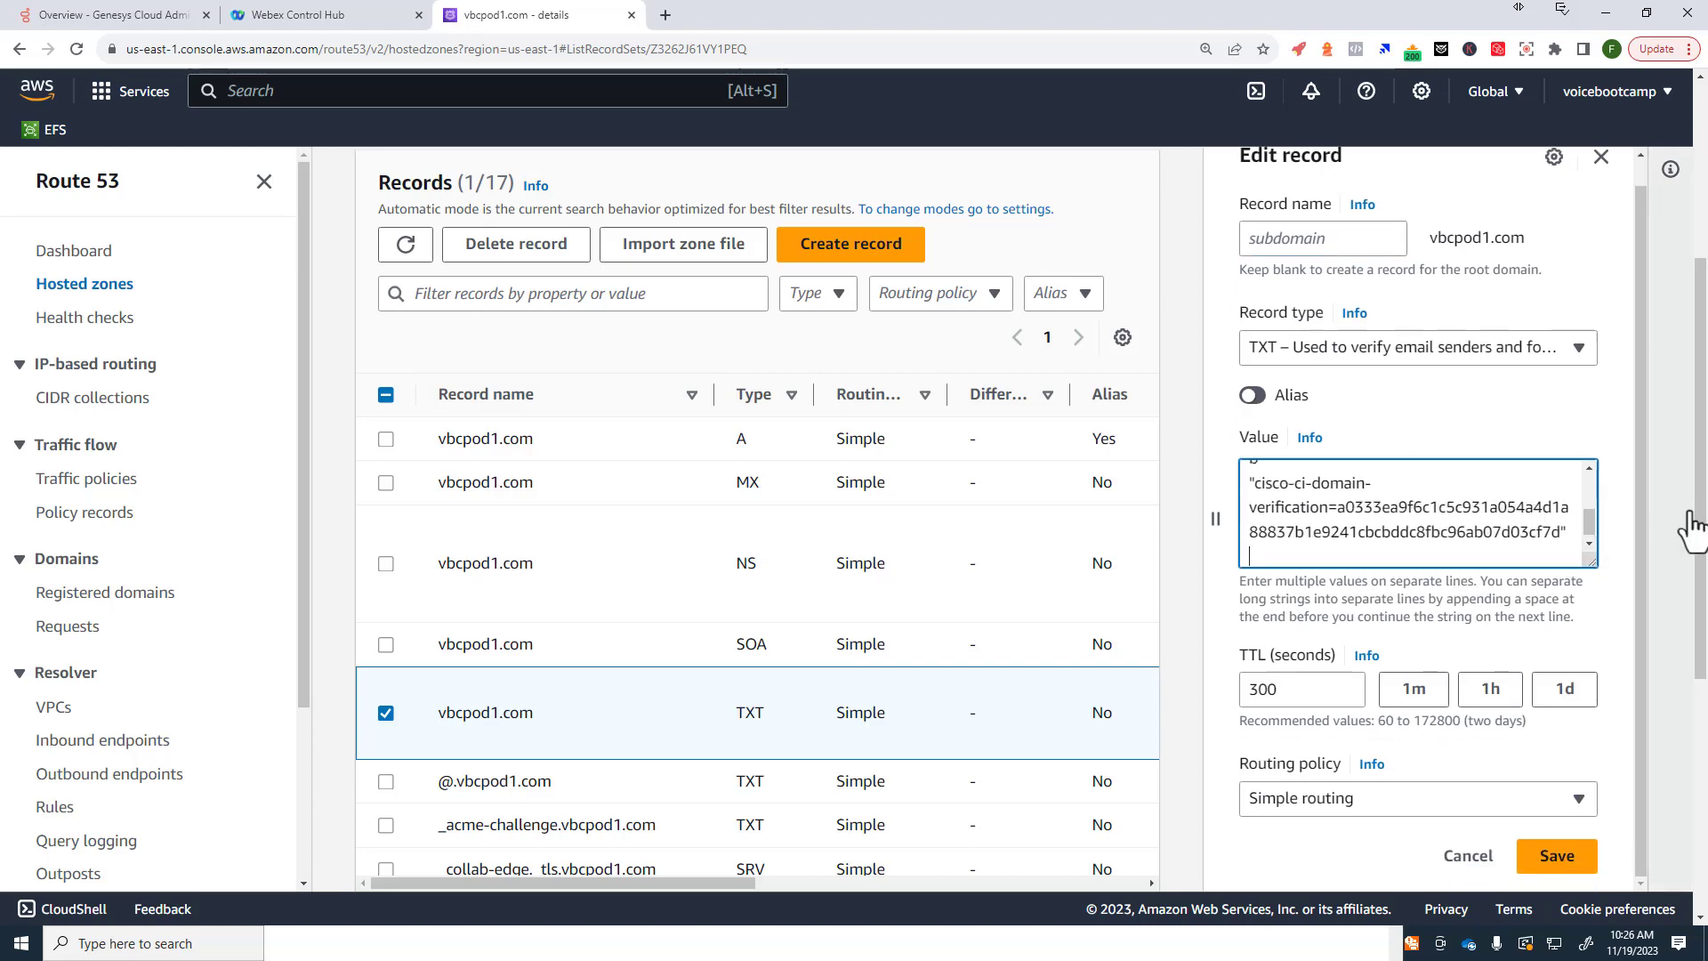
pyautogui.hotkey('ctrl', 'v')
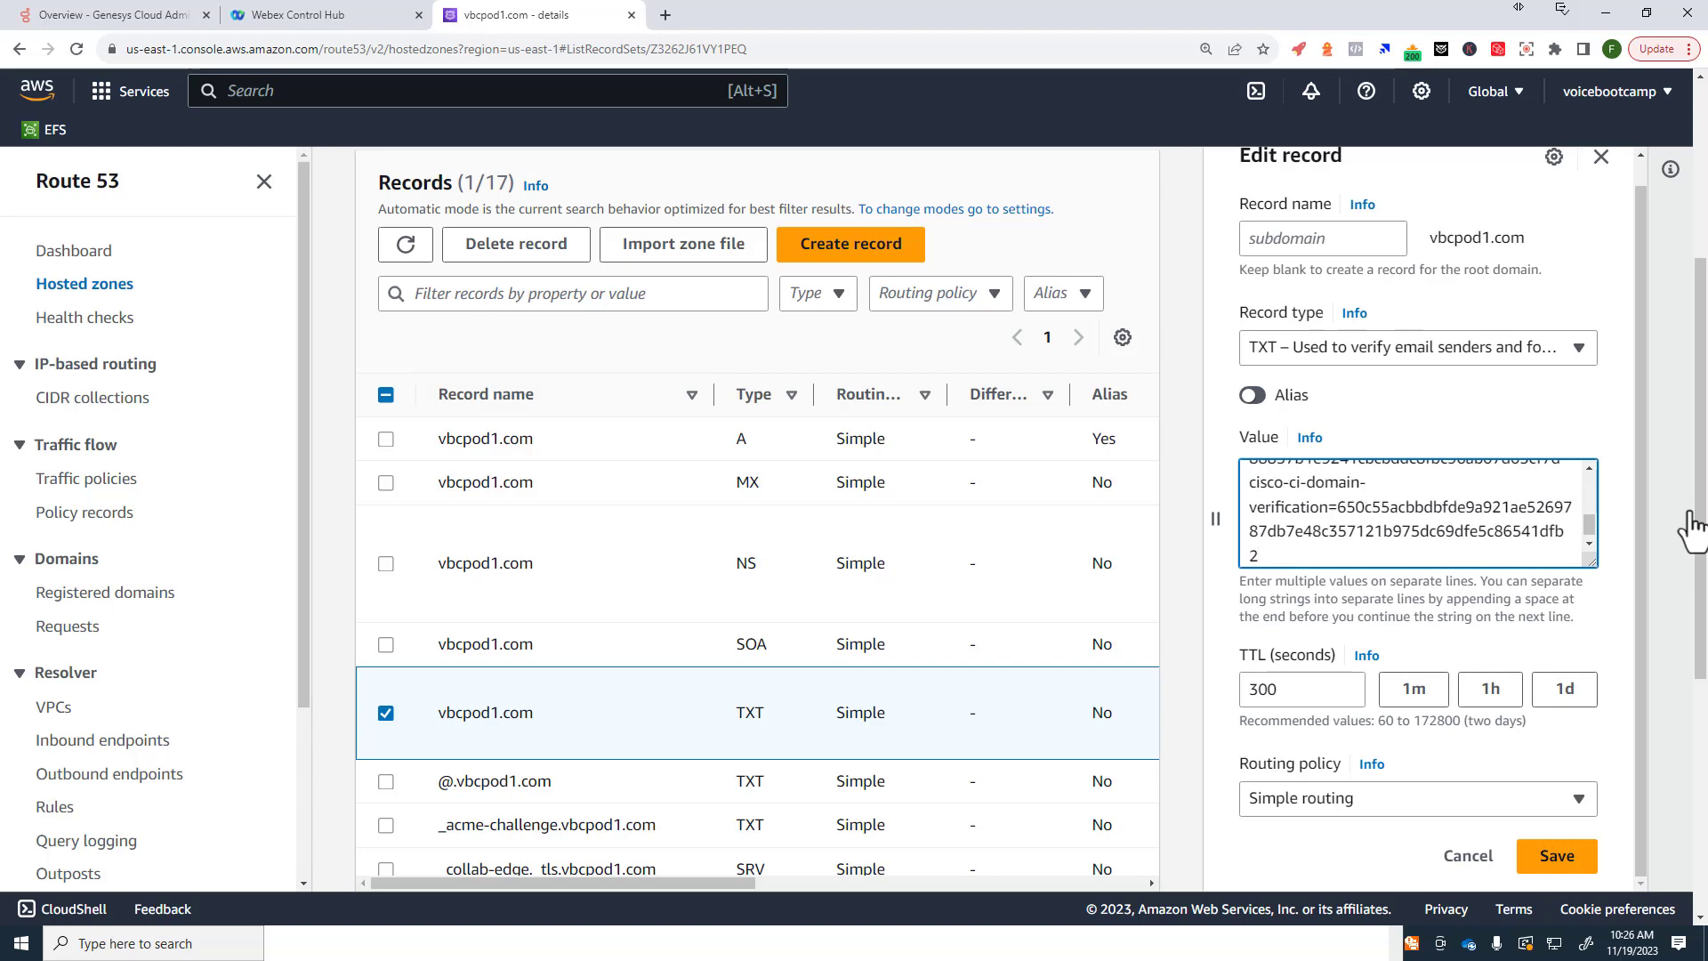
pyautogui.scroll(1, 1392, 503)
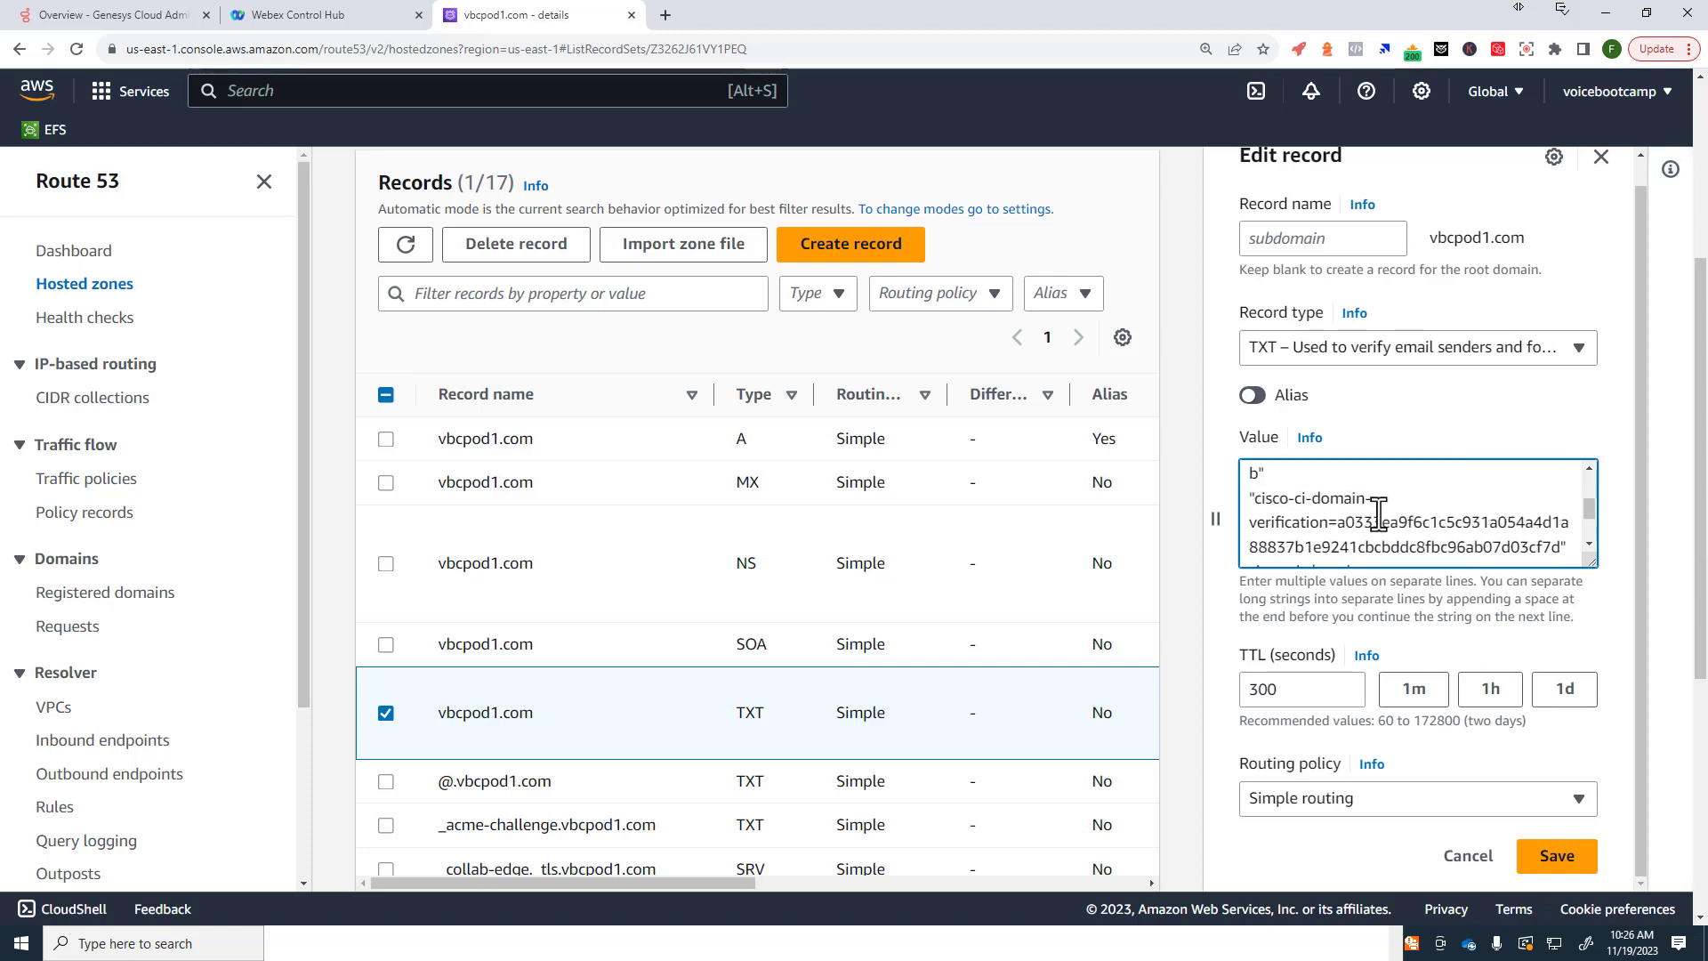
pyautogui.scroll(-1, 1374, 524)
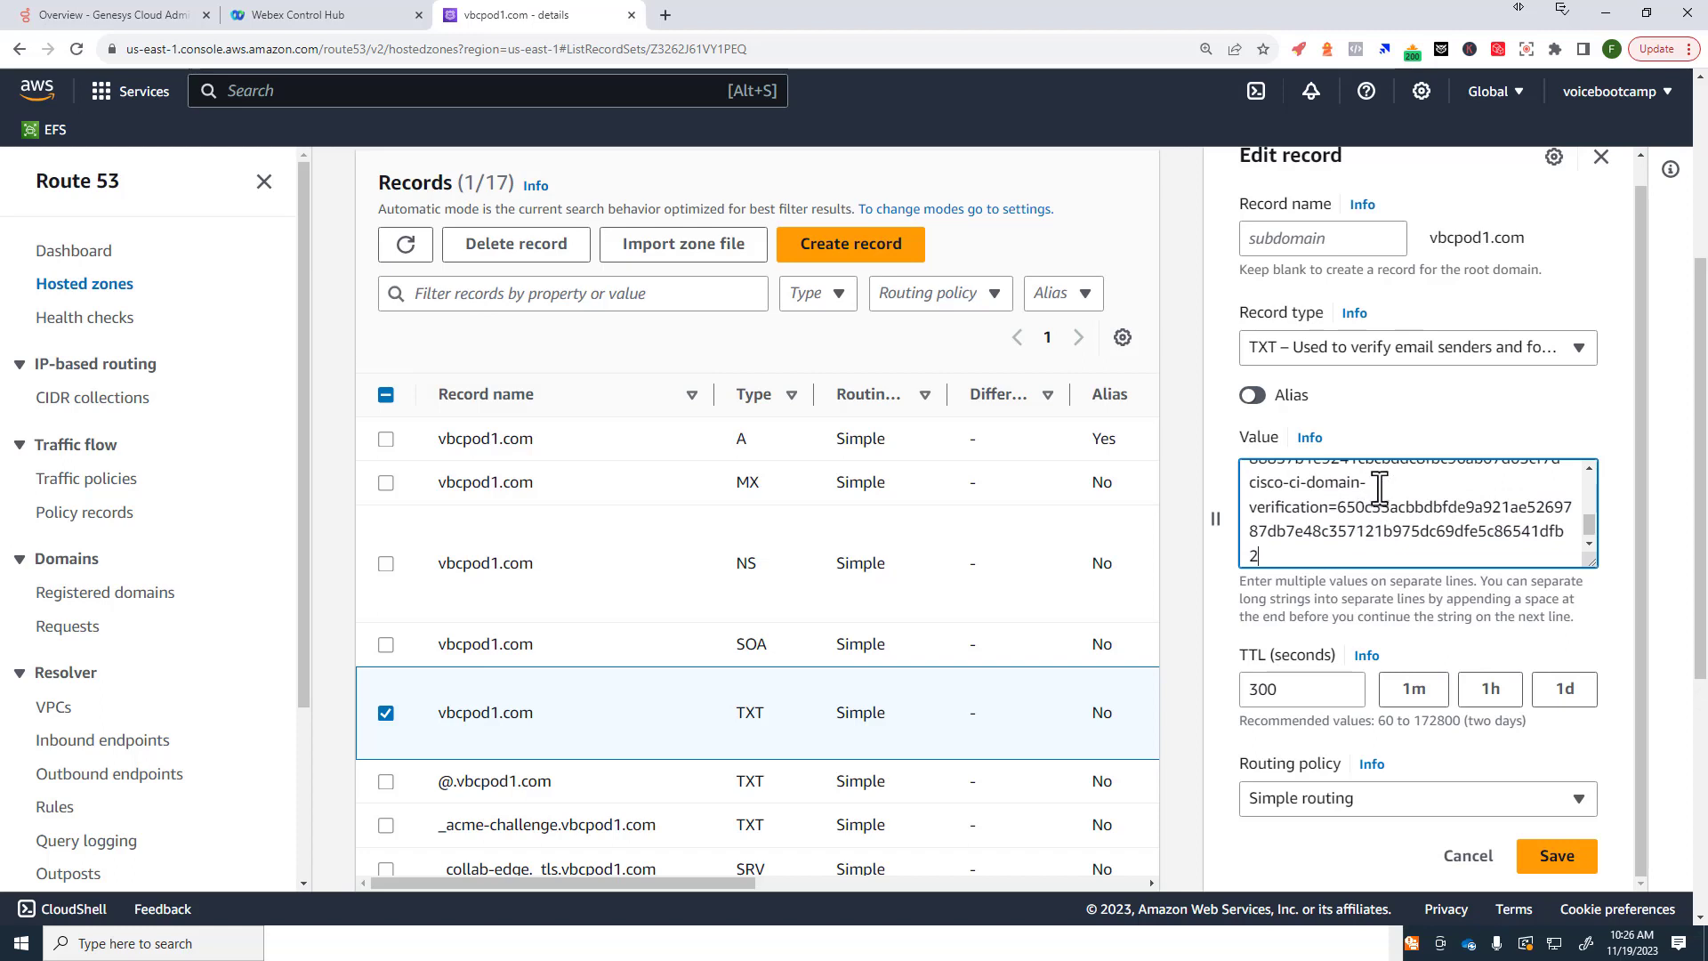
pyautogui.moveTo(1376, 485); pyautogui.dragTo(1248, 508)
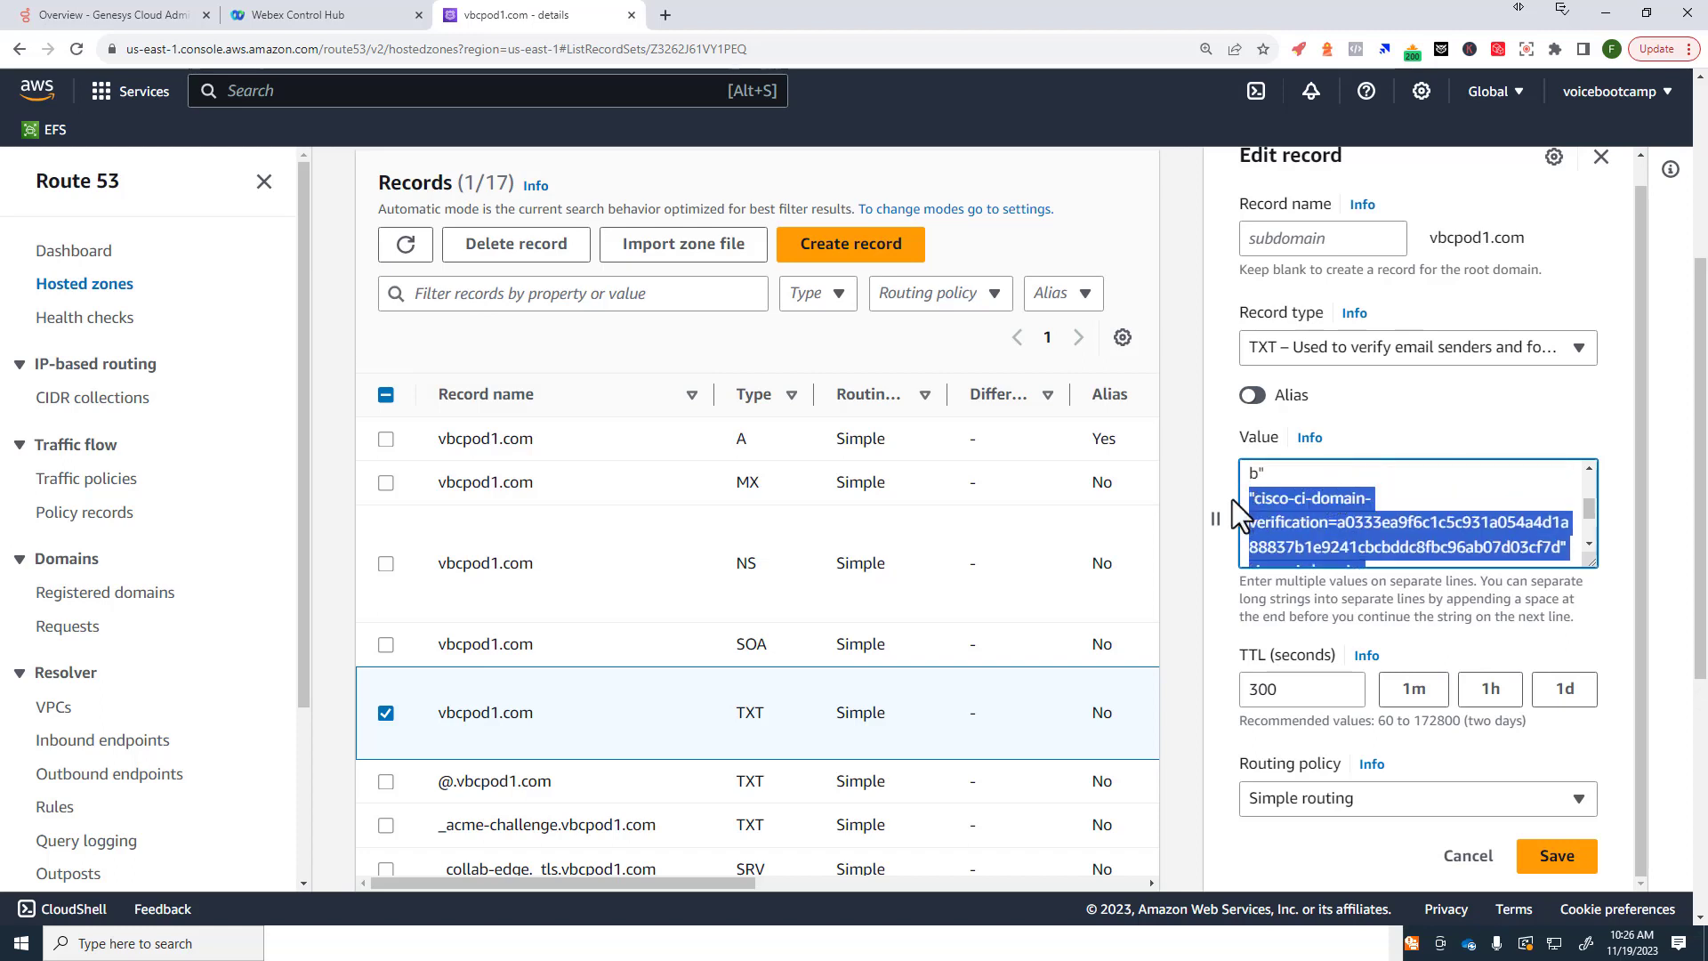
pyautogui.press('BackSpace')
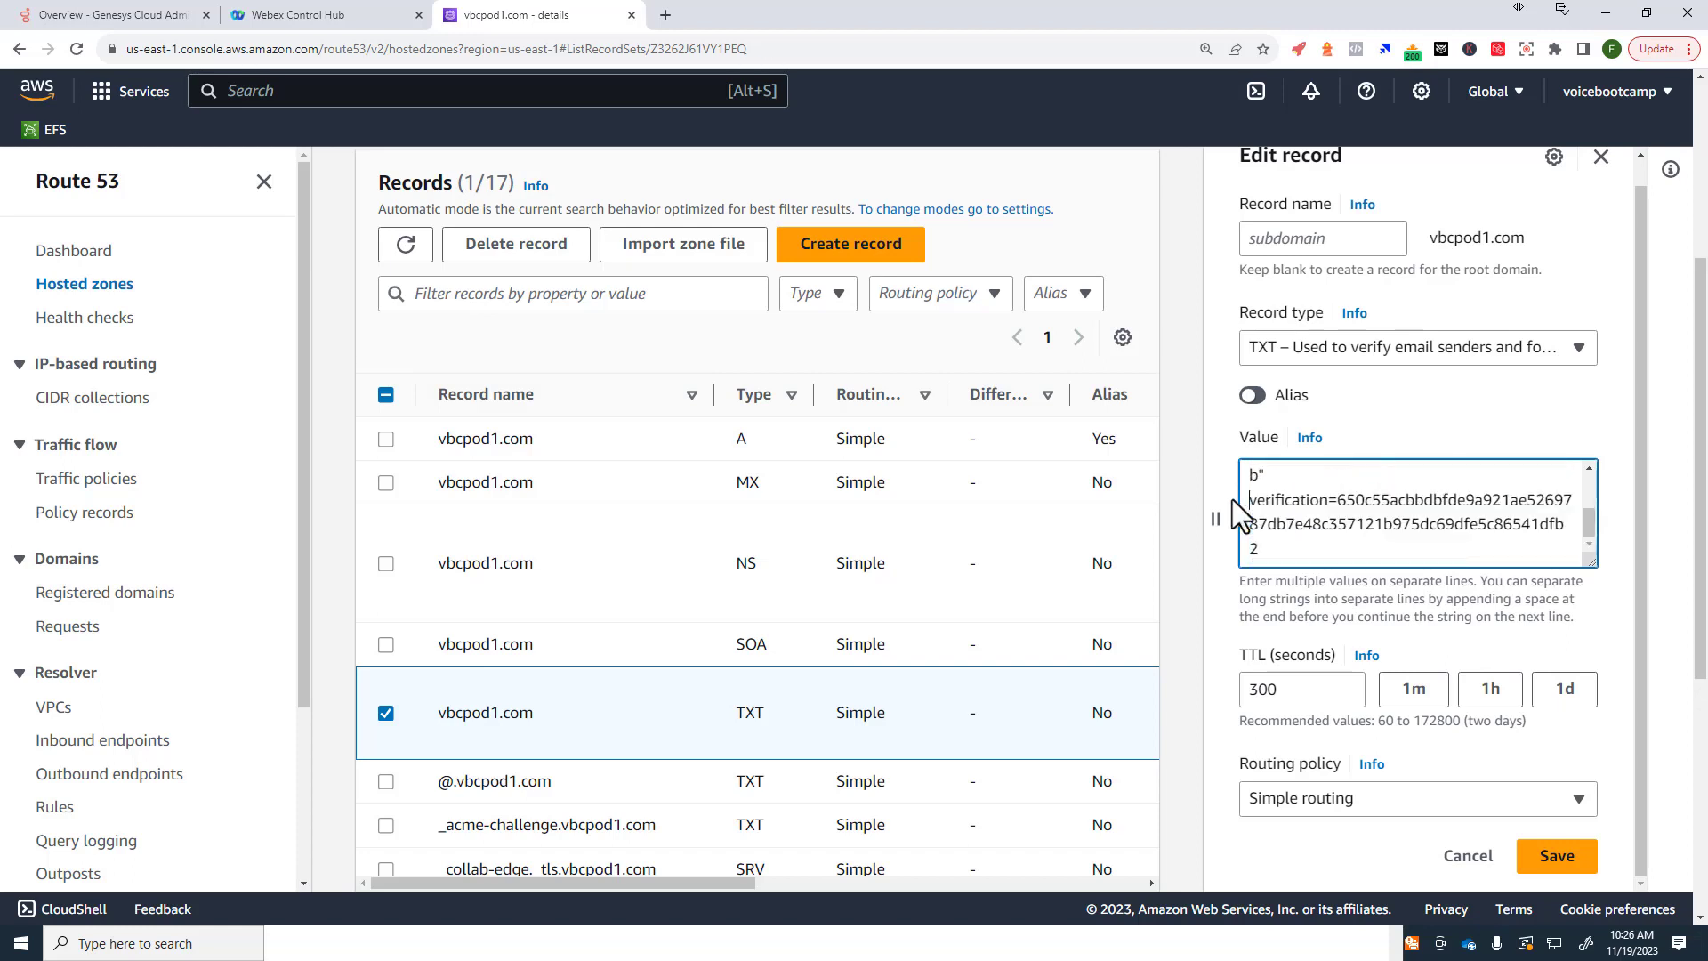
pyautogui.hotkey('ctrl', 'z')
# Step: Rework the pasted token line, then discard the unsaved TXT record edits
pyautogui.scroll(-1, 1349, 473)
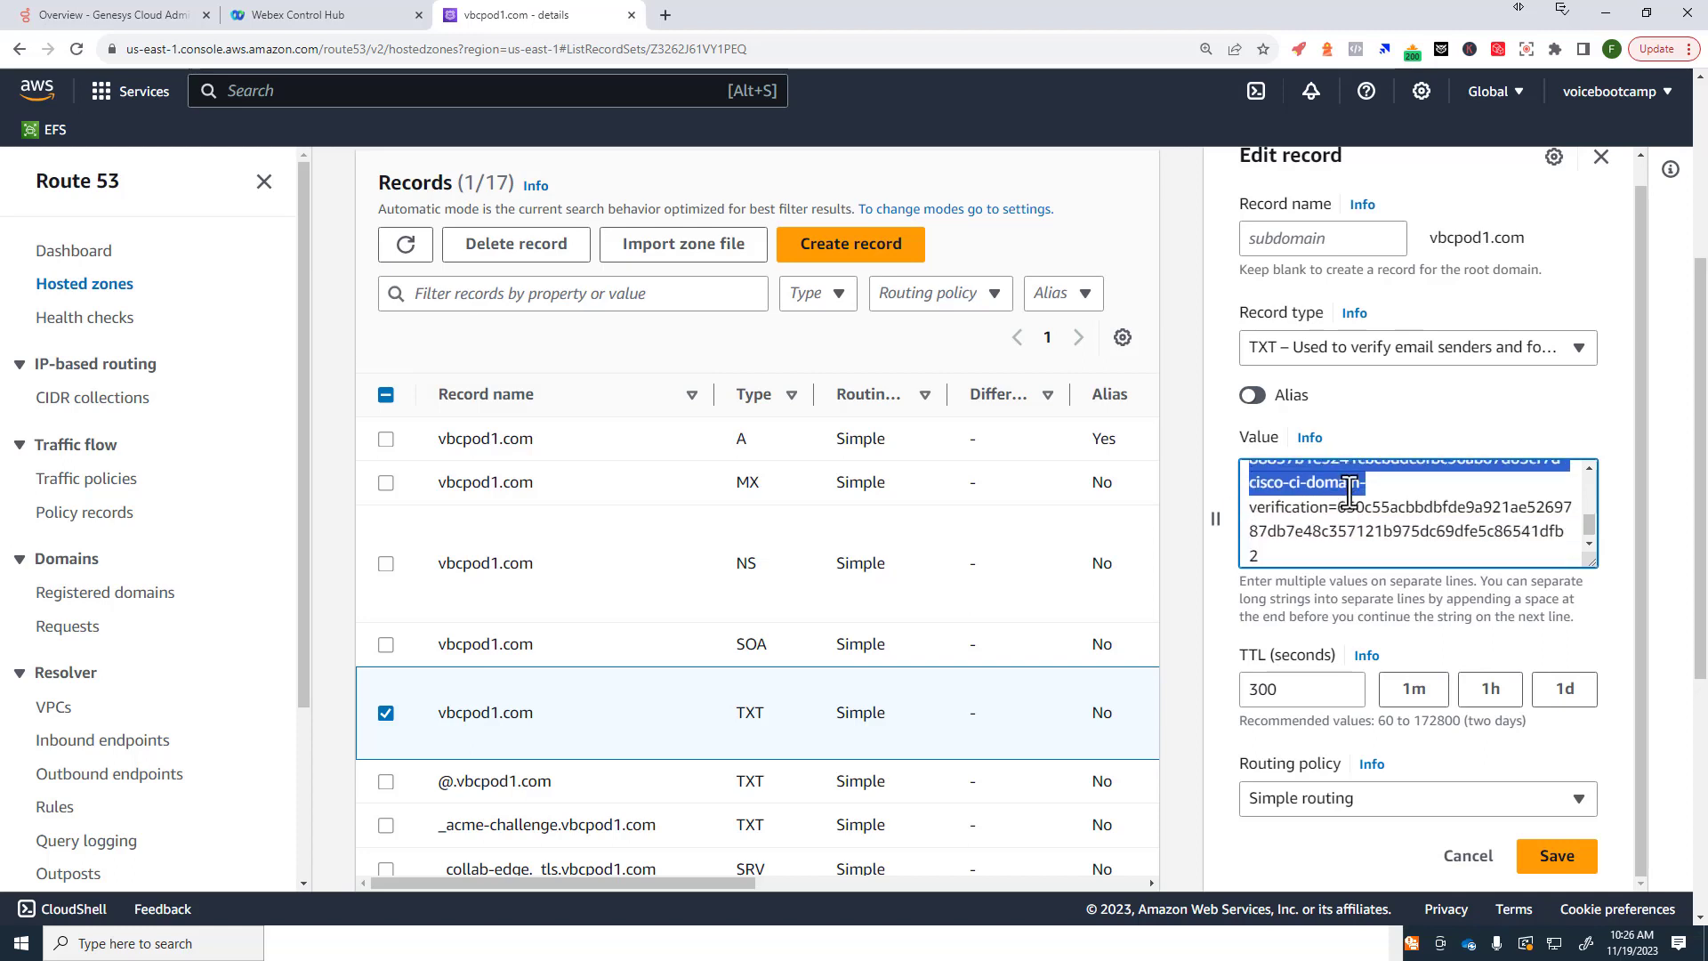
pyautogui.click(1347, 493)
pyautogui.click(1252, 490)
pyautogui.press('Return')
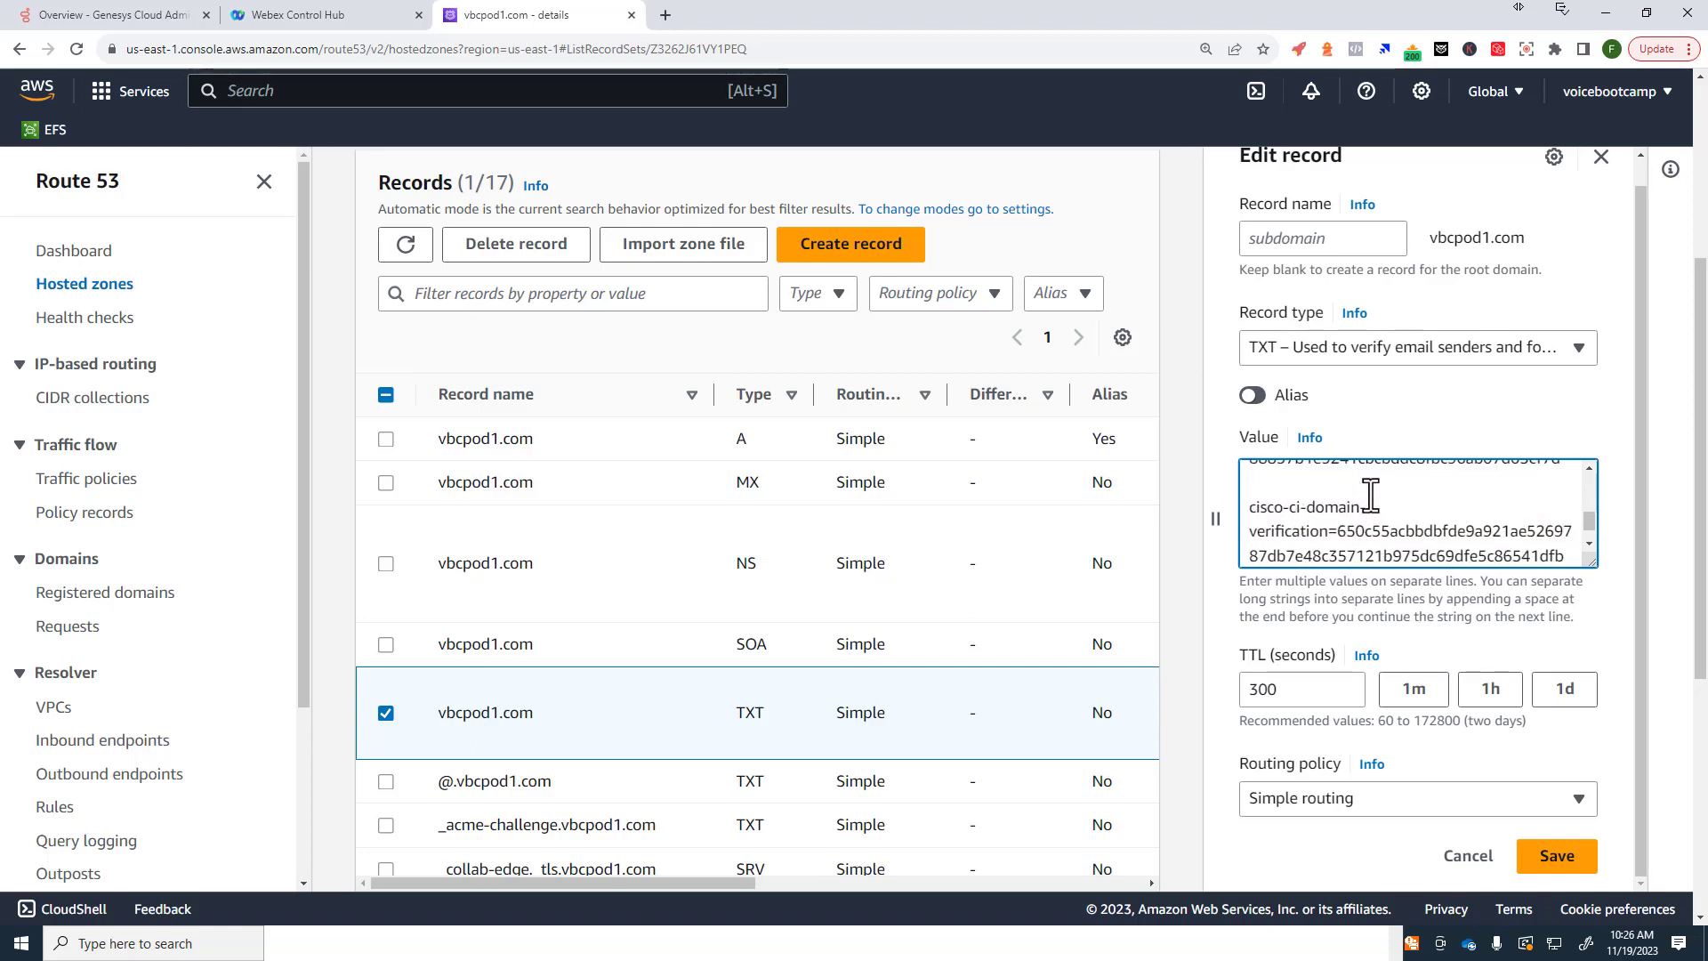
pyautogui.scroll(2, 1367, 506)
pyautogui.scroll(-1, 1353, 525)
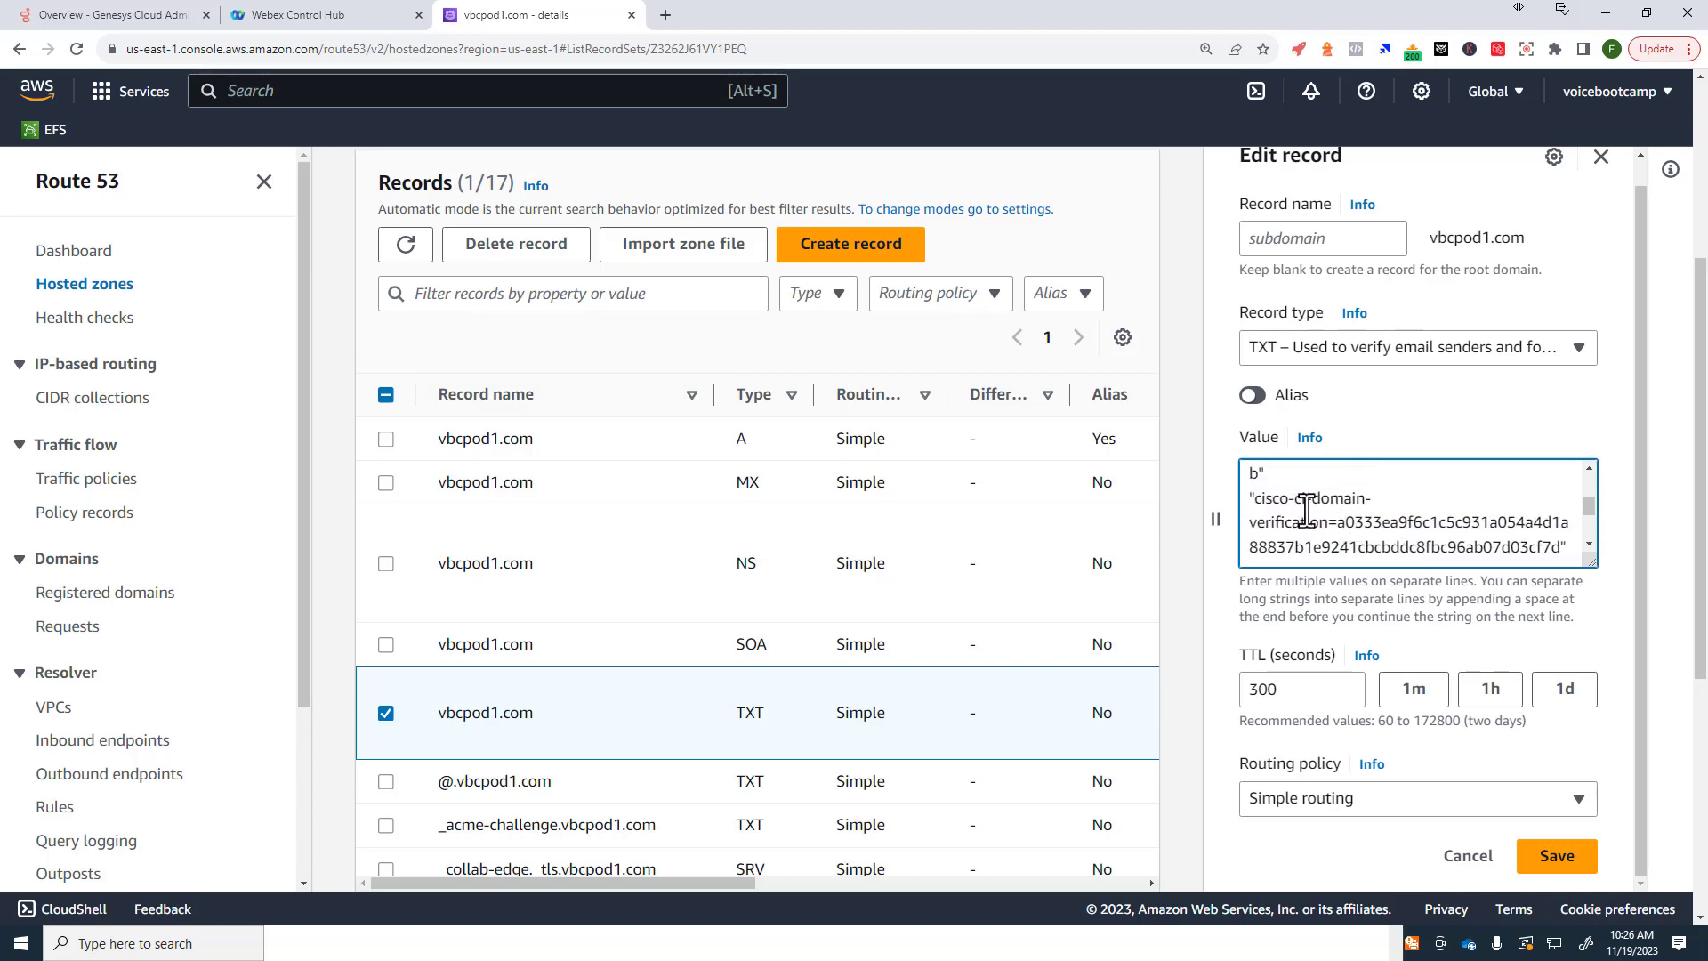
pyautogui.scroll(-1, 1344, 509)
pyautogui.scroll(1, 1393, 509)
pyautogui.moveTo(1567, 546); pyautogui.dragTo(1235, 493)
pyautogui.hotkey('ctrl', 'v')
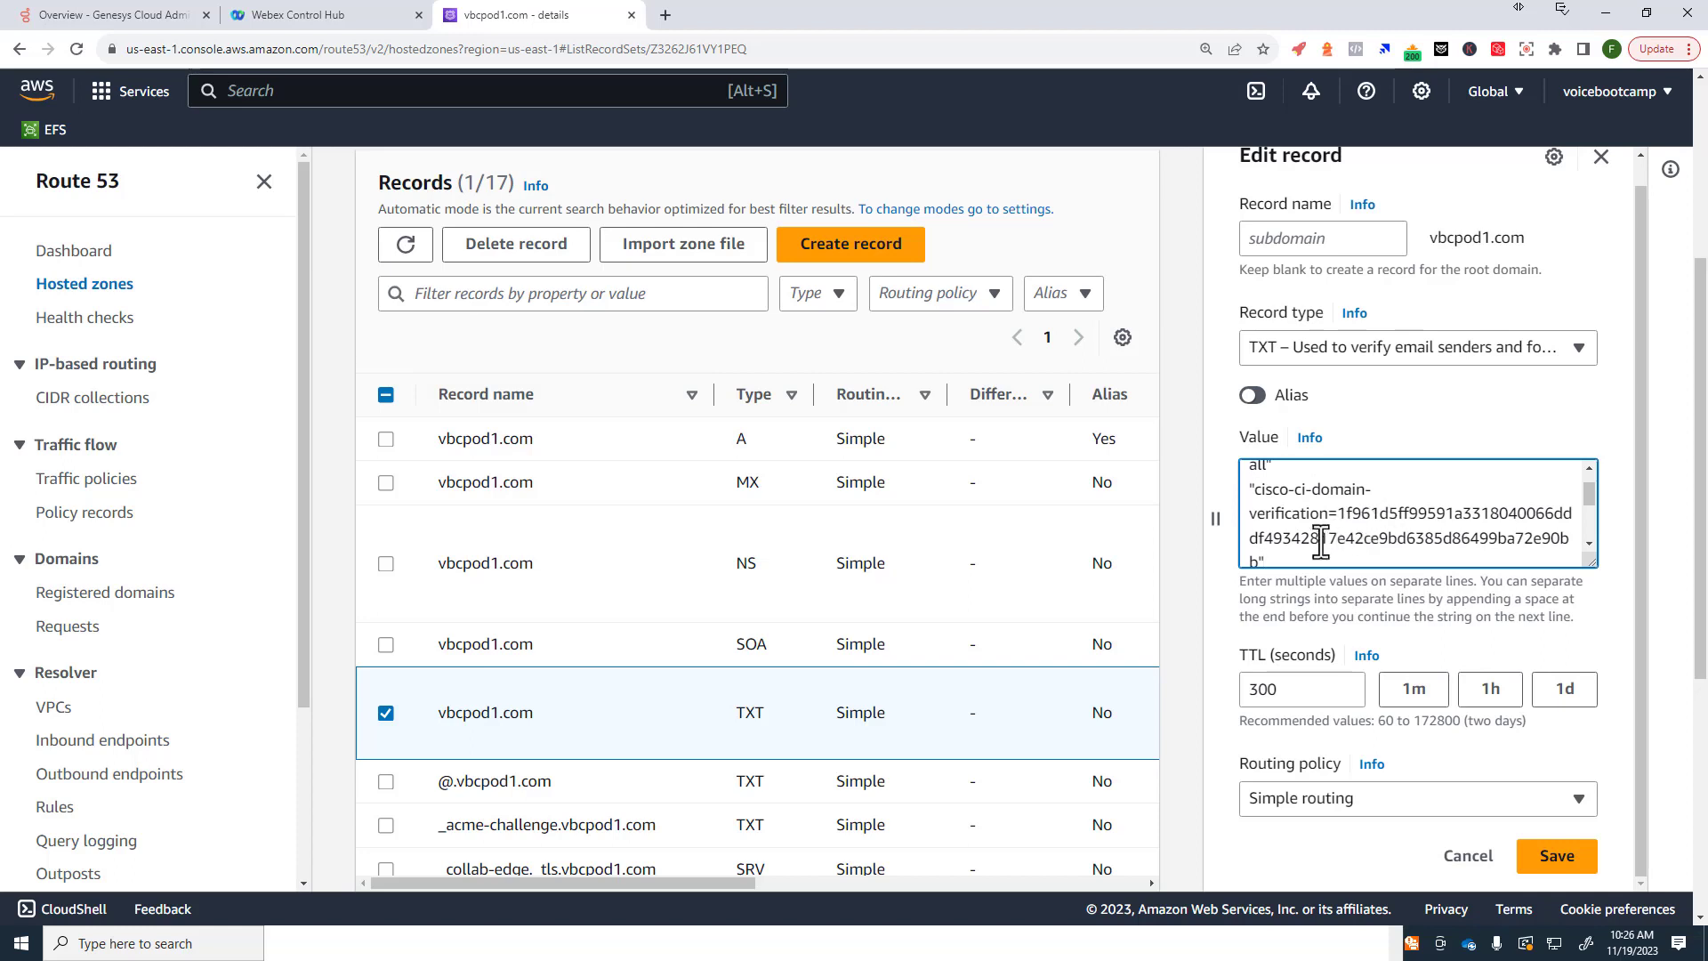
pyautogui.moveTo(1268, 562); pyautogui.dragTo(1247, 498)
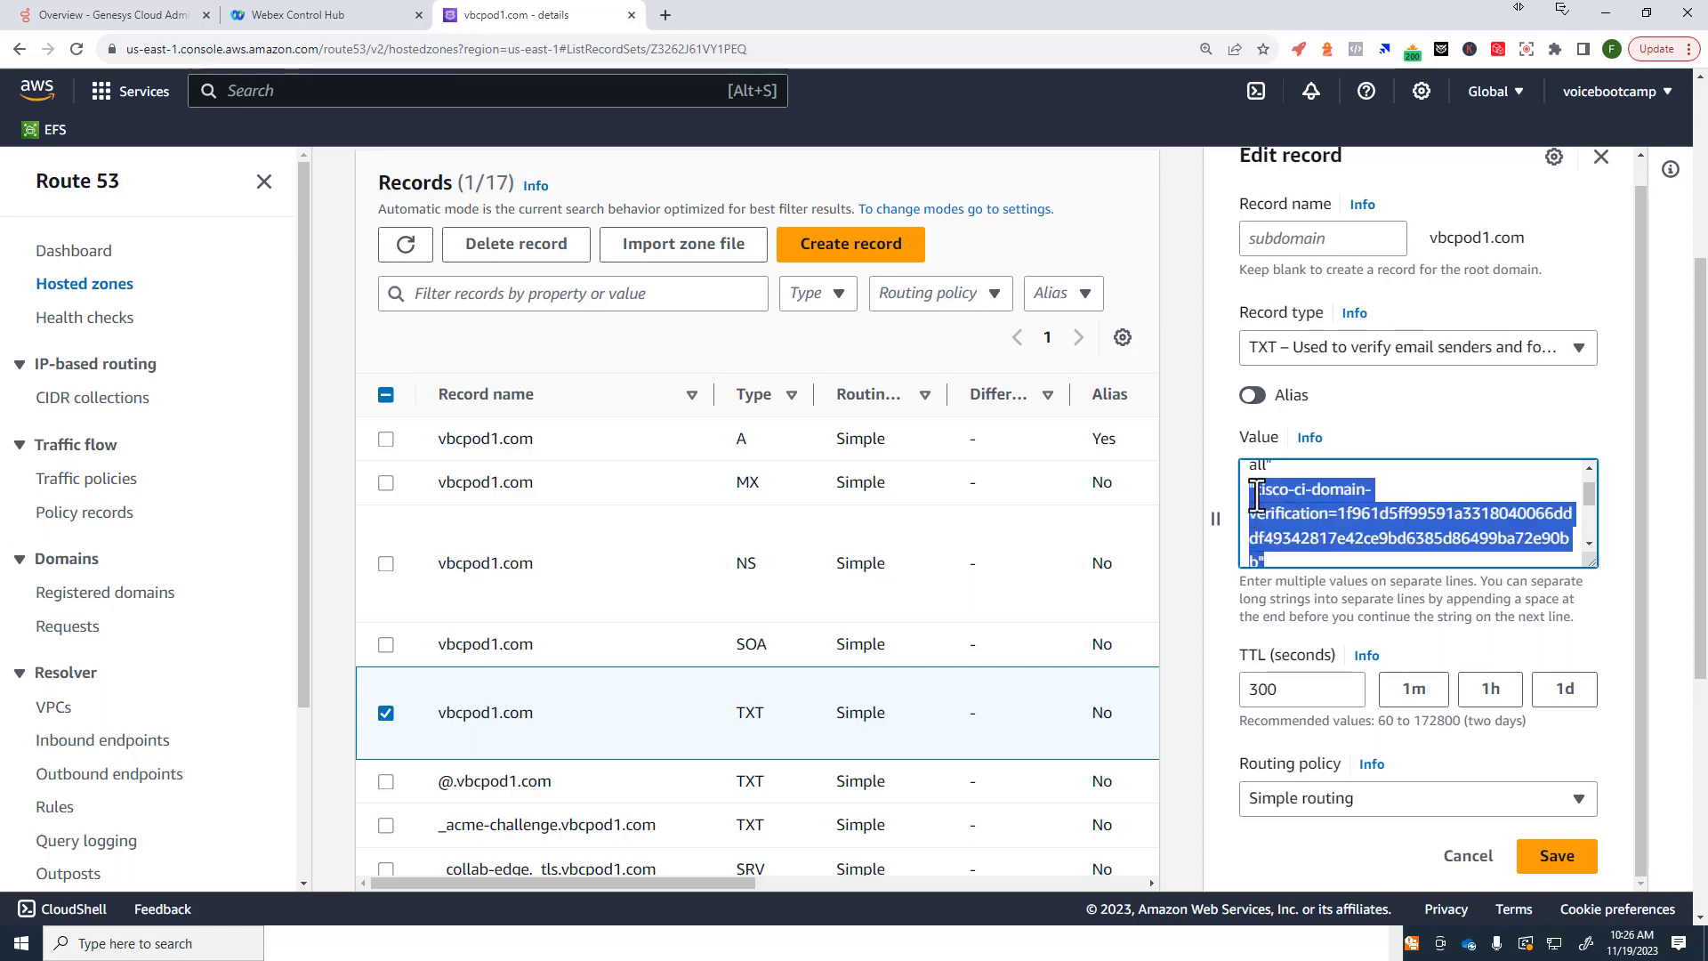
pyautogui.write('cisco-ci-domain-verification=650c55acbbdbfde9a921ae5269787db7e48c3b7121b975dc69dfe5c86541dfb2')
pyautogui.scroll(1, 1341, 519)
pyautogui.scroll(-1, 1341, 518)
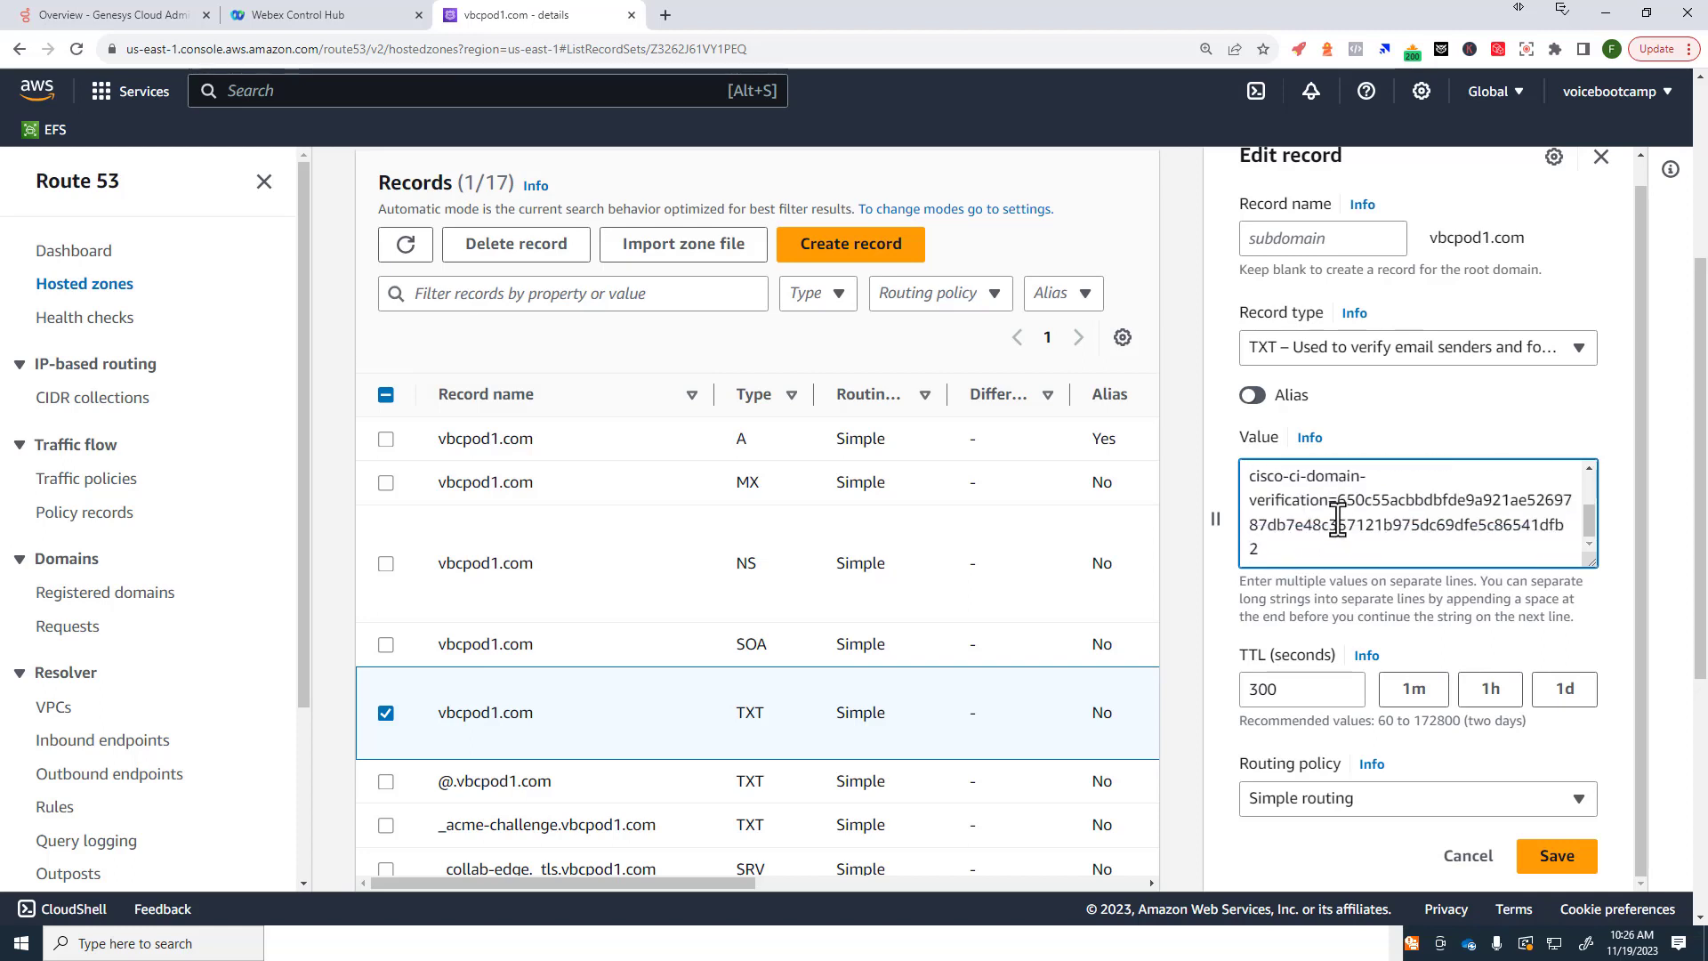
pyautogui.scroll(2, 1338, 518)
pyautogui.scroll(-2, 1368, 519)
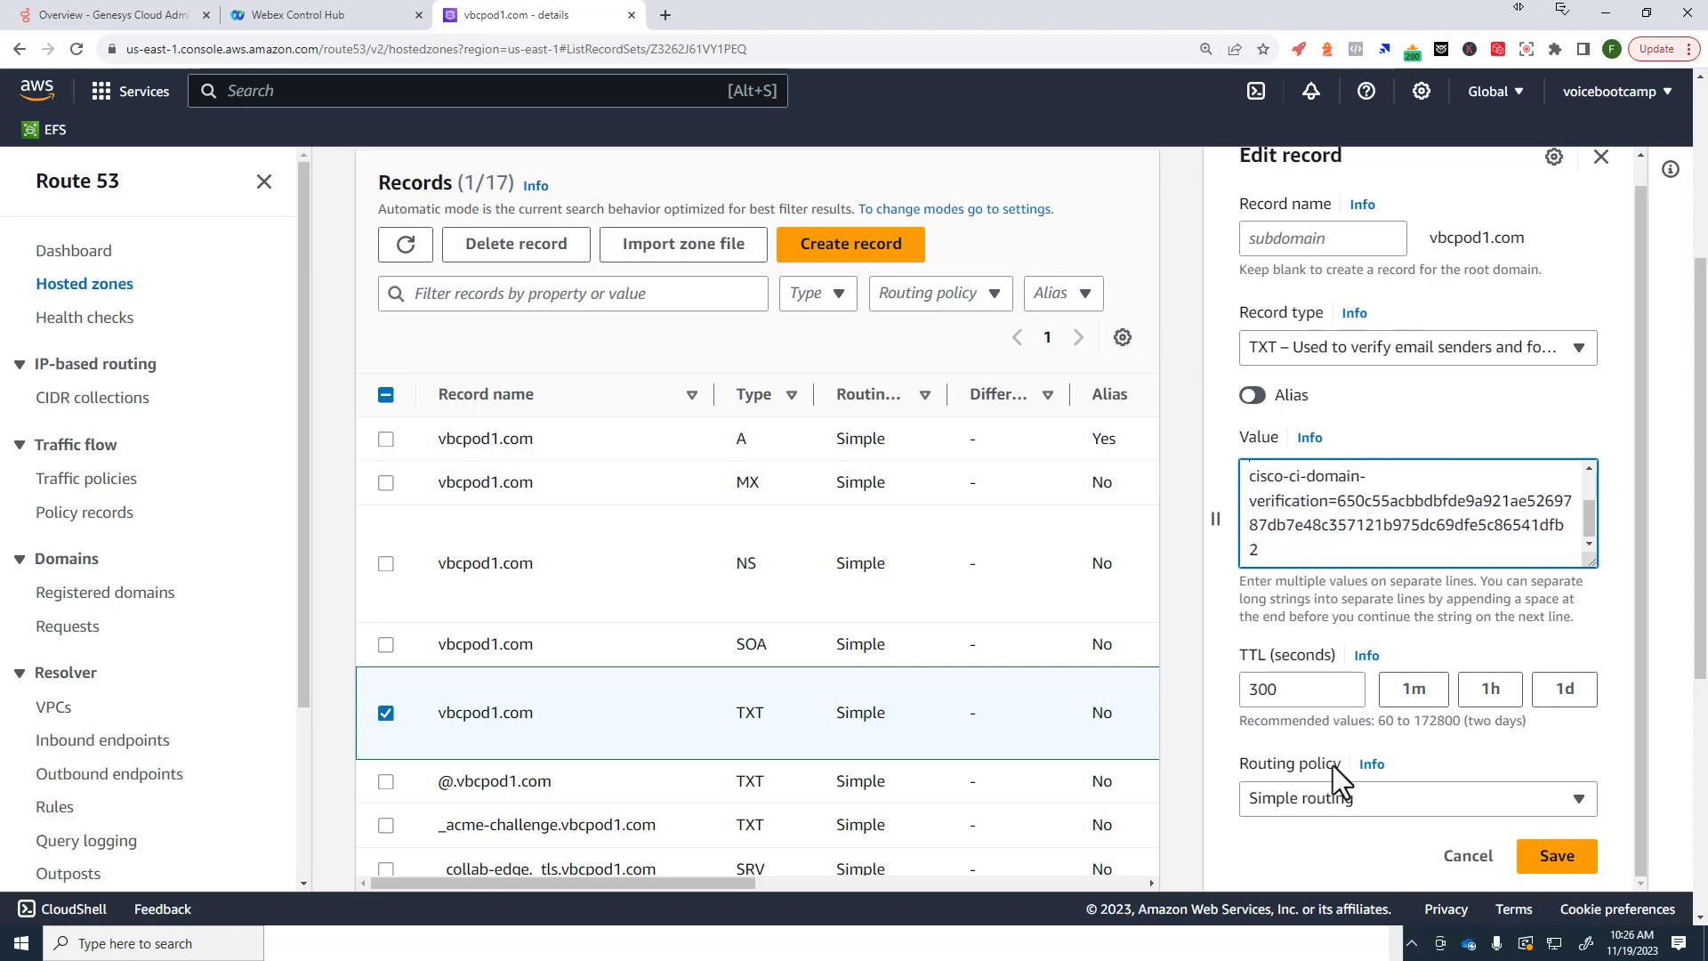
pyautogui.click(1454, 857)
# Step: Reopen the TXT record, add the token on a new line after the existing values, and save
pyautogui.click(1304, 236)
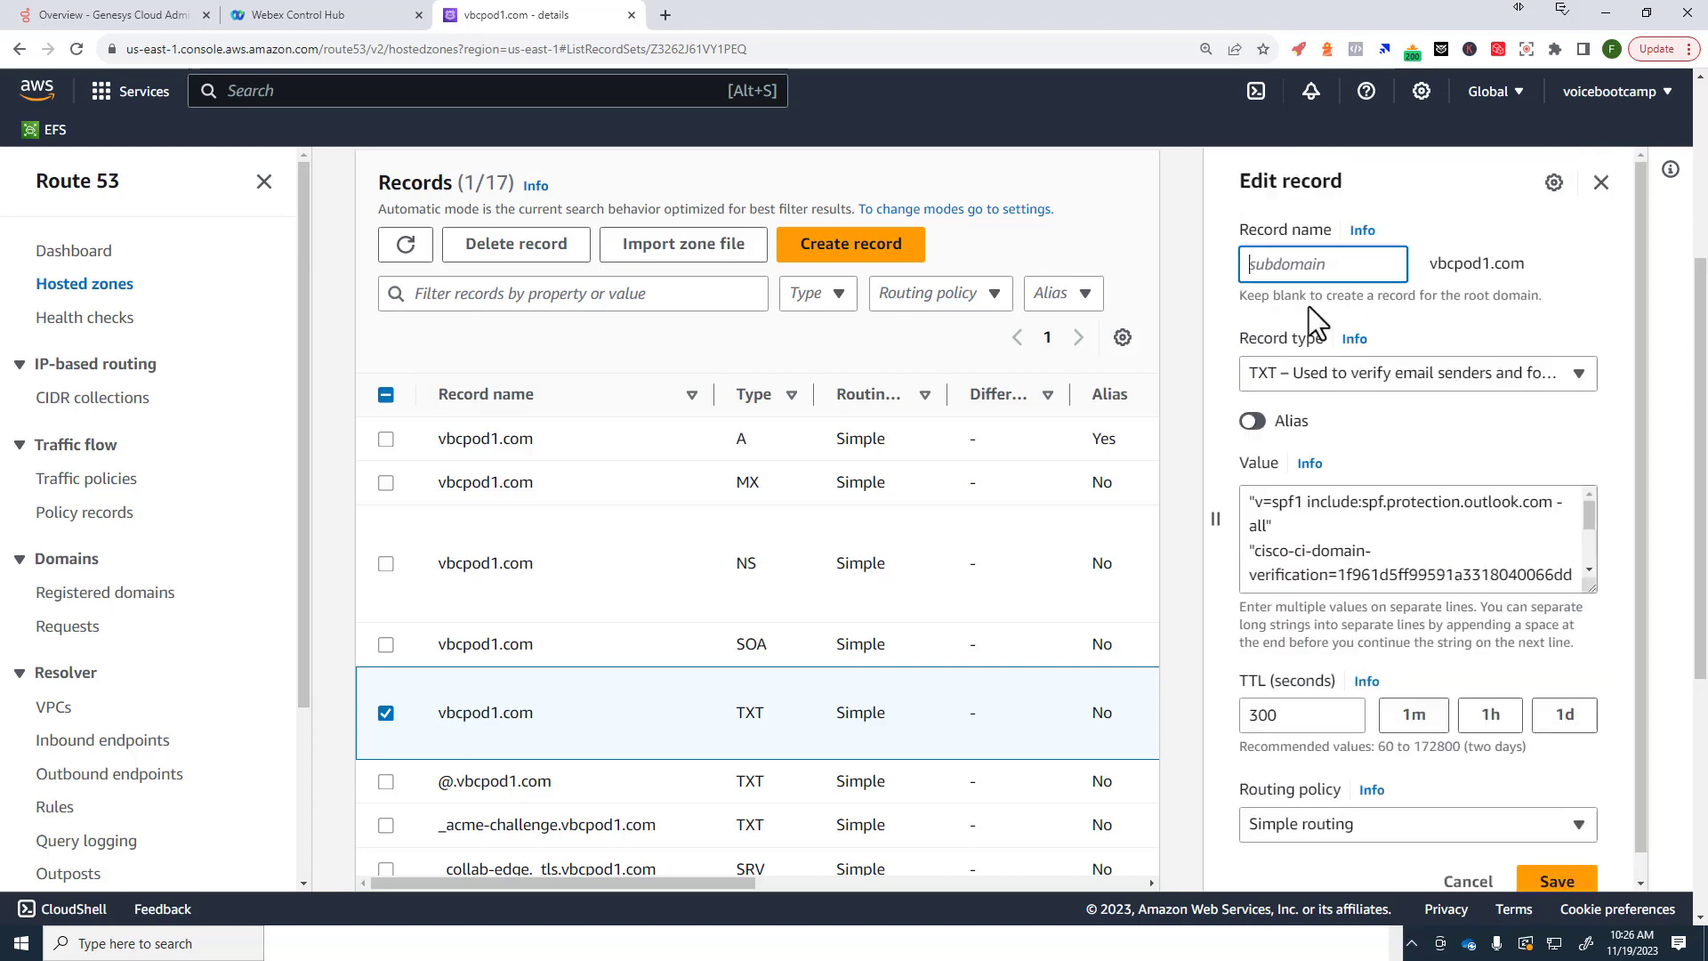
pyautogui.scroll(-3, 1368, 519)
pyautogui.click(1561, 547)
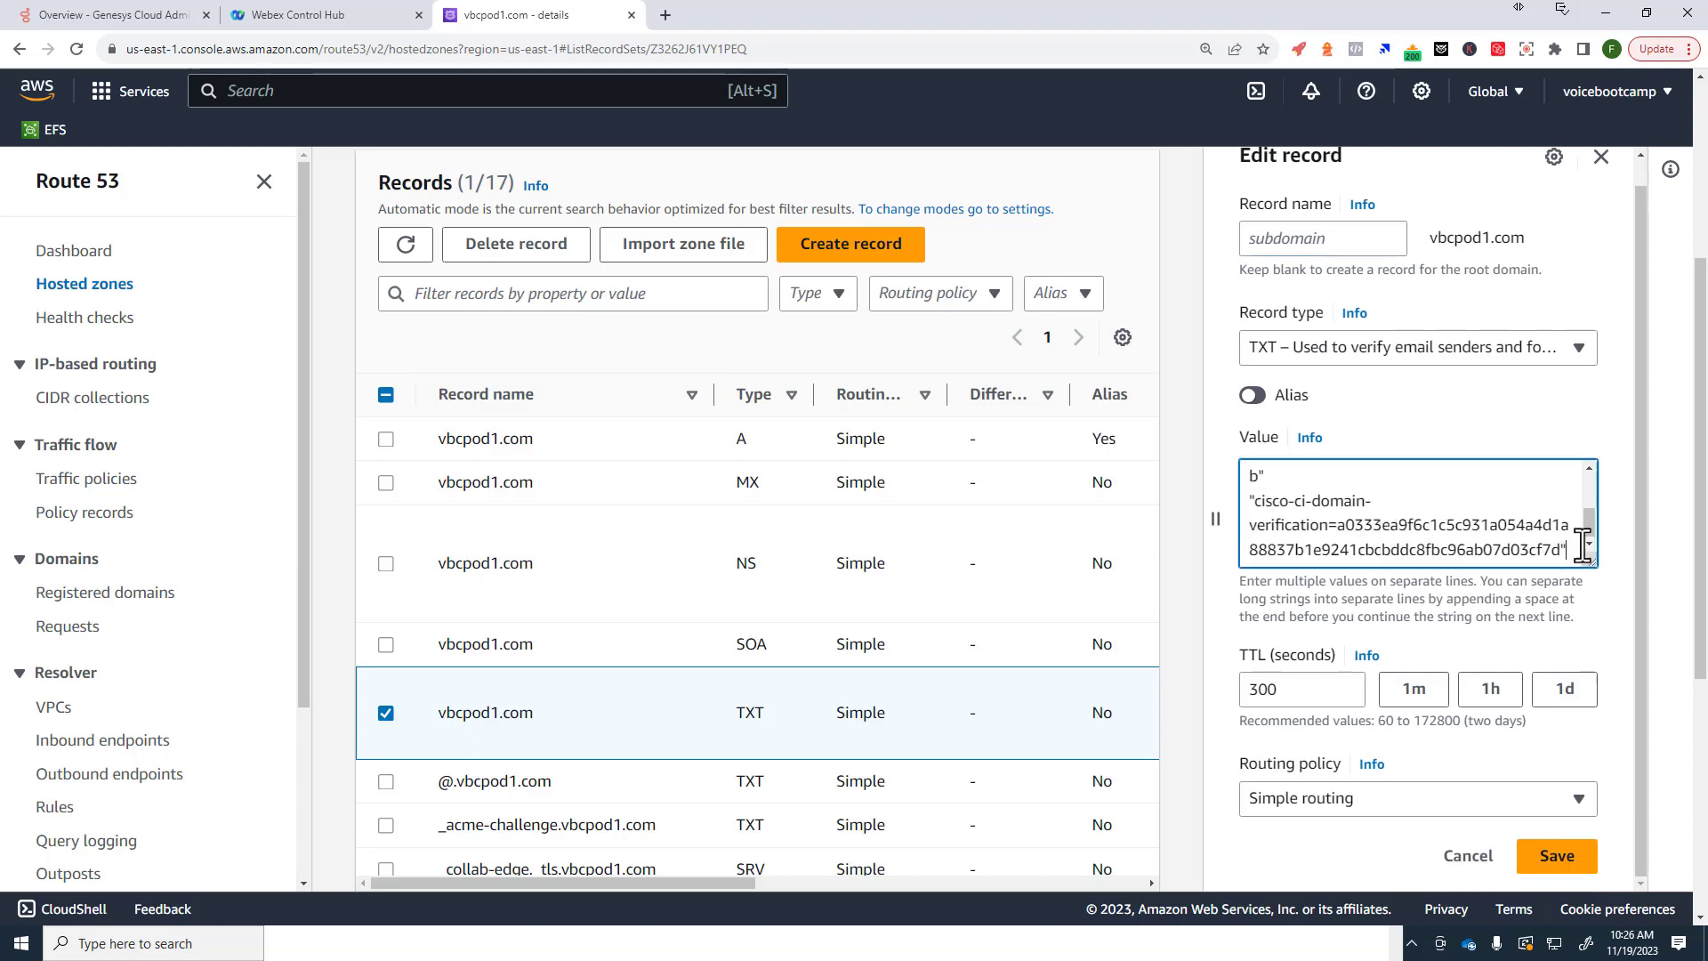
pyautogui.press('Return')
pyautogui.write('cisco-ci-domain-verification=650c55acbbdbfde9a921ae5269787db7e48c357121b975dc69dfe5c86541dfb2')
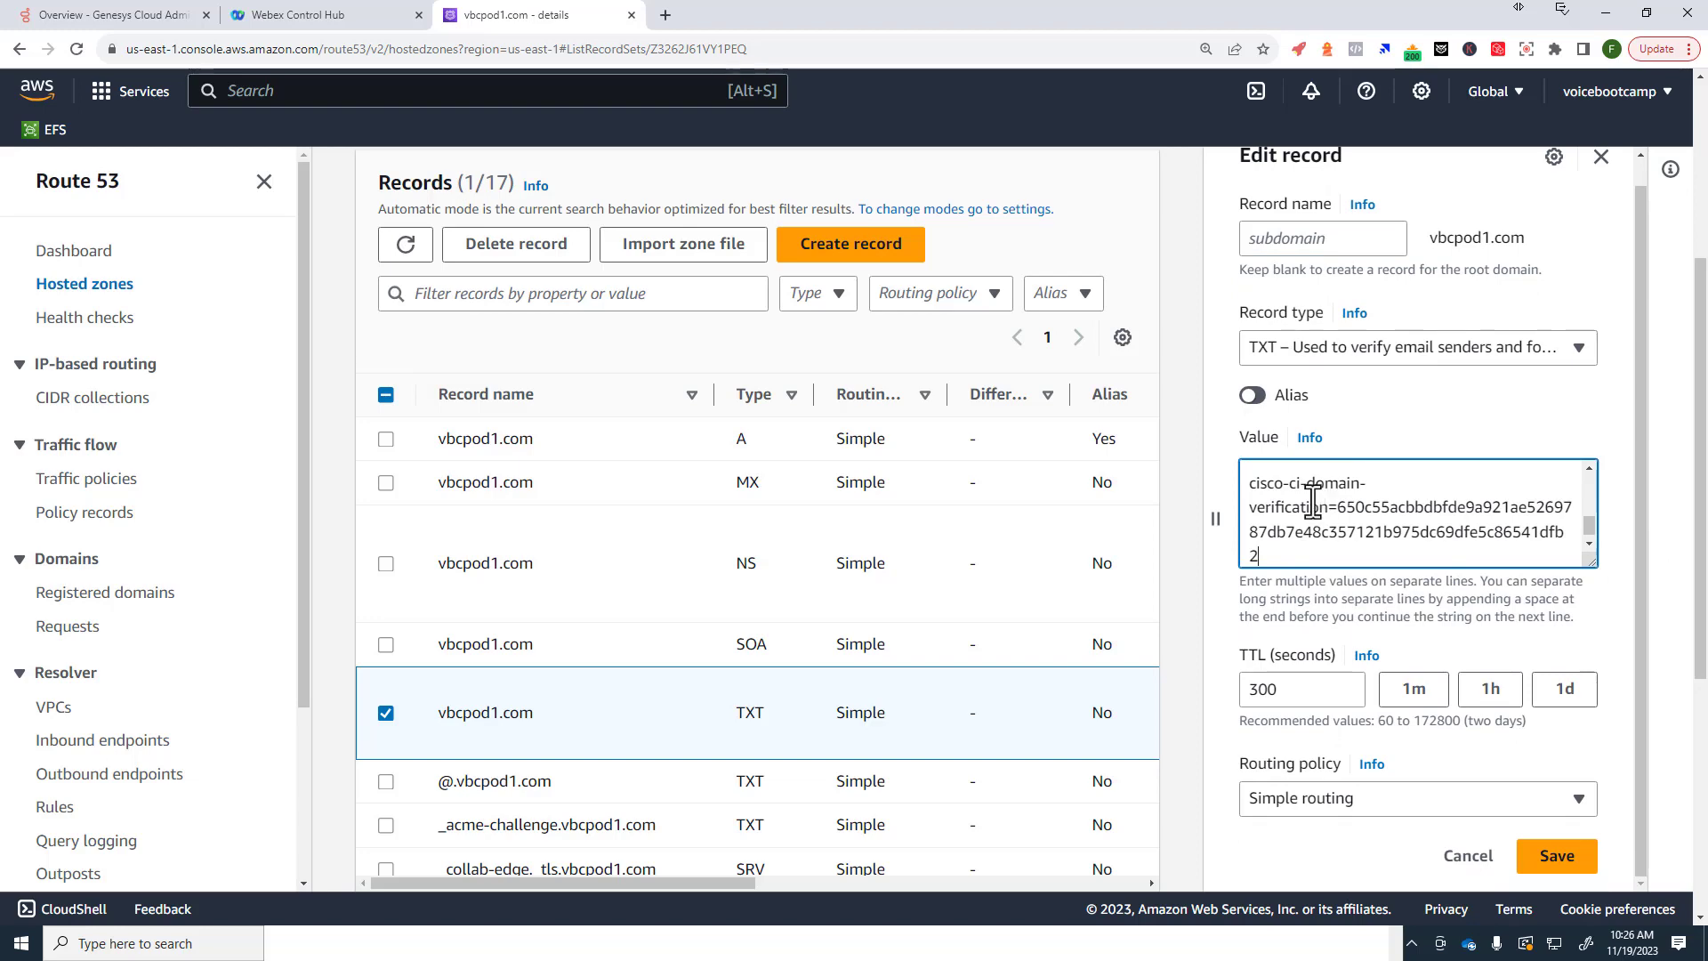
pyautogui.click(1557, 859)
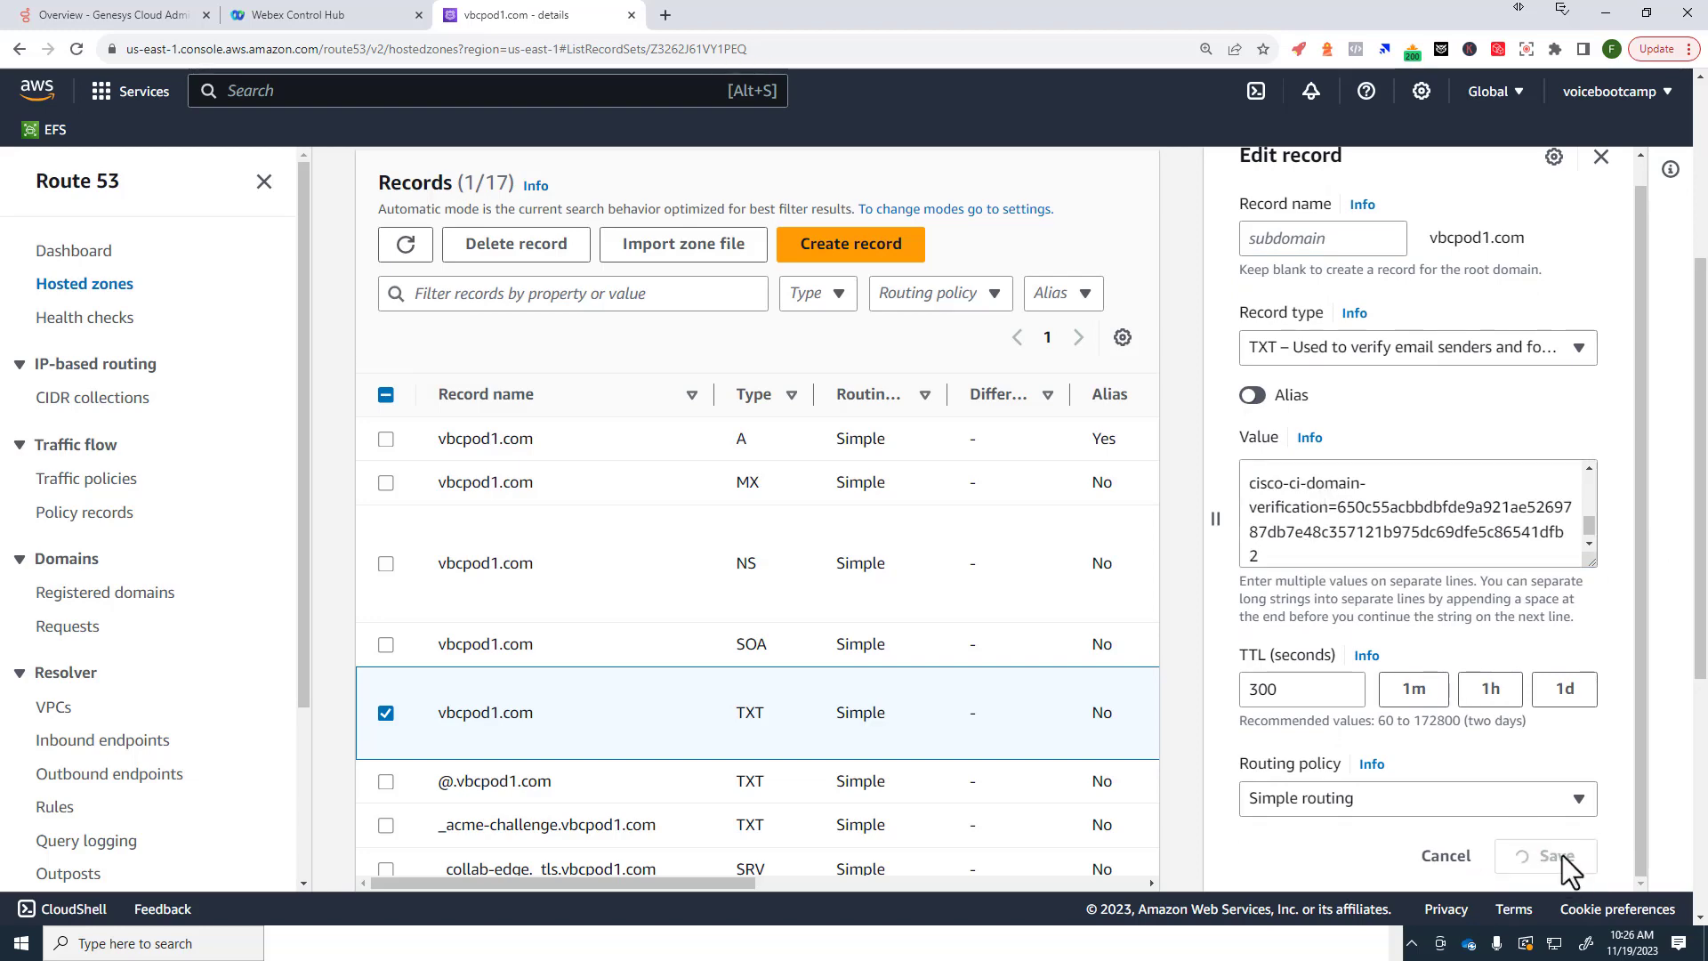
# Step: Confirm the new Cisco verification value appears in the TXT record's Value column
pyautogui.scroll(-2, 875, 735)
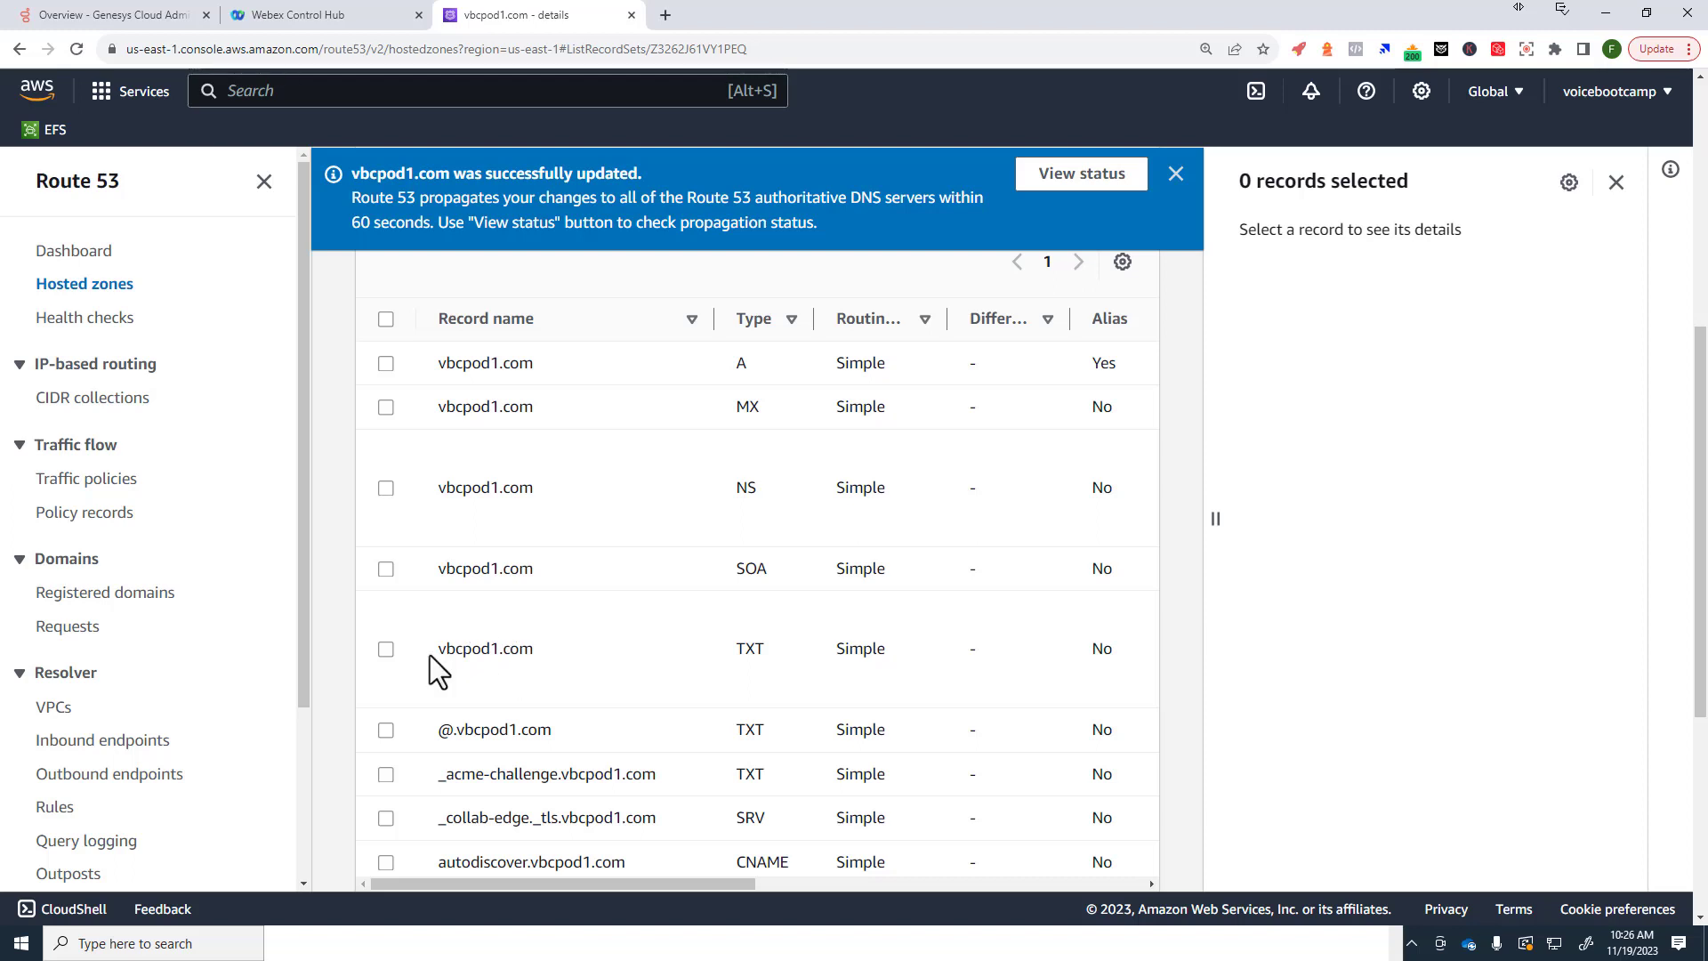
pyautogui.moveTo(432, 650); pyautogui.dragTo(543, 658)
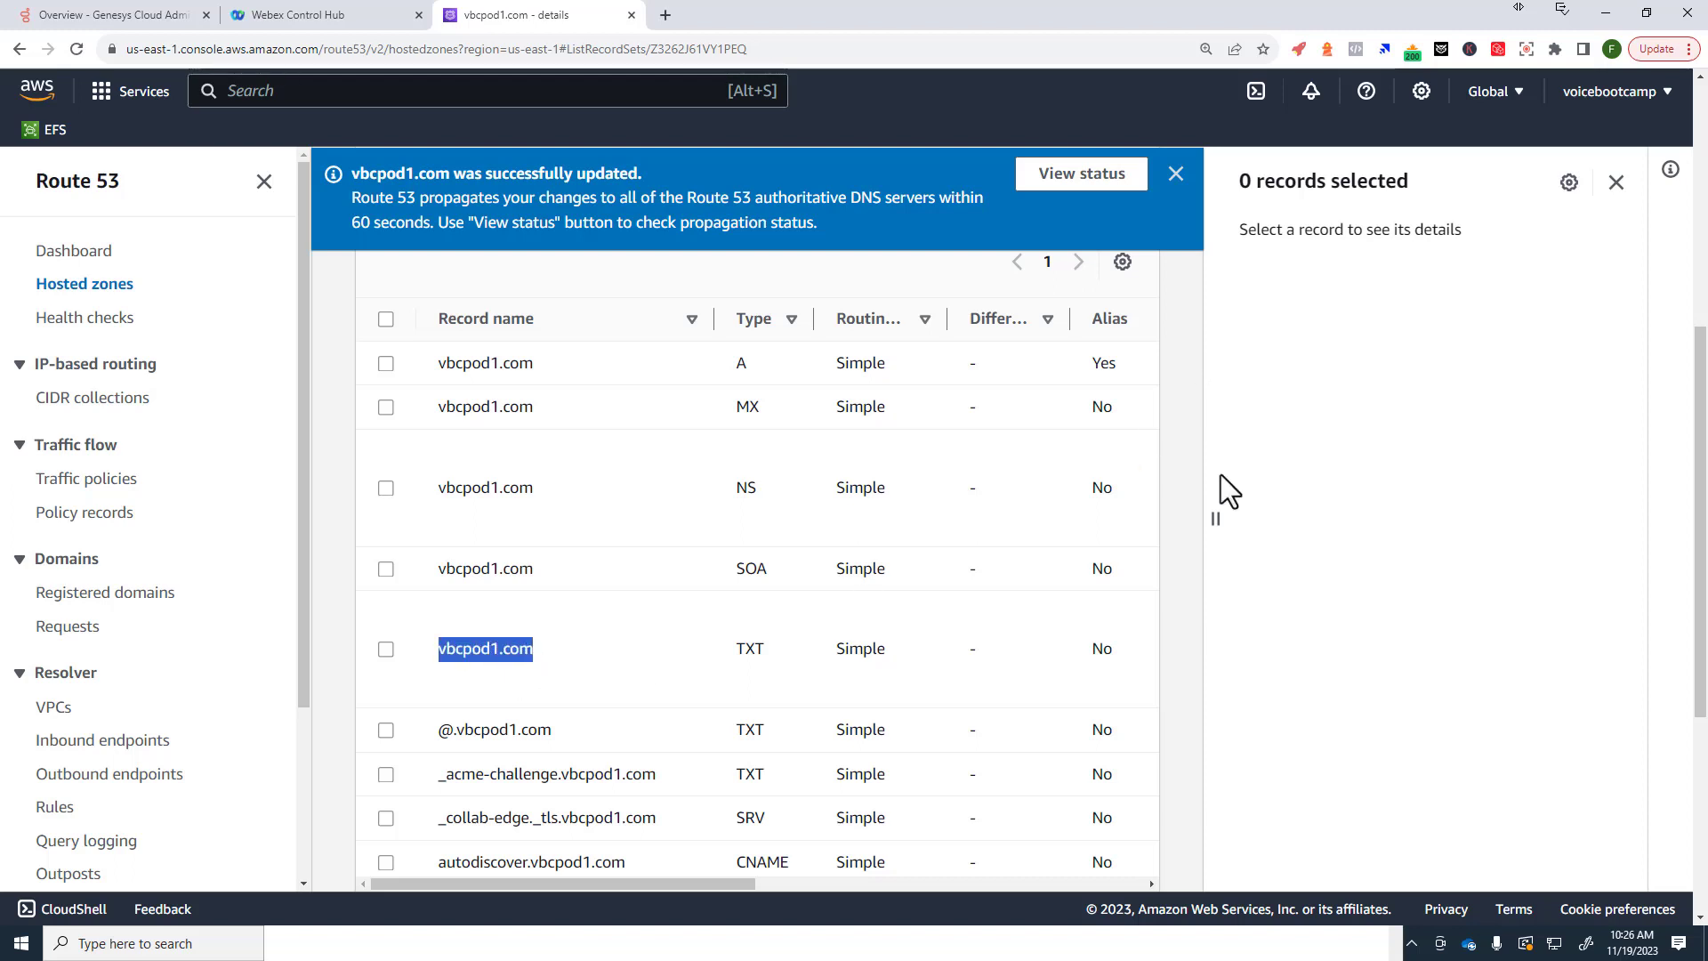
pyautogui.click(1615, 185)
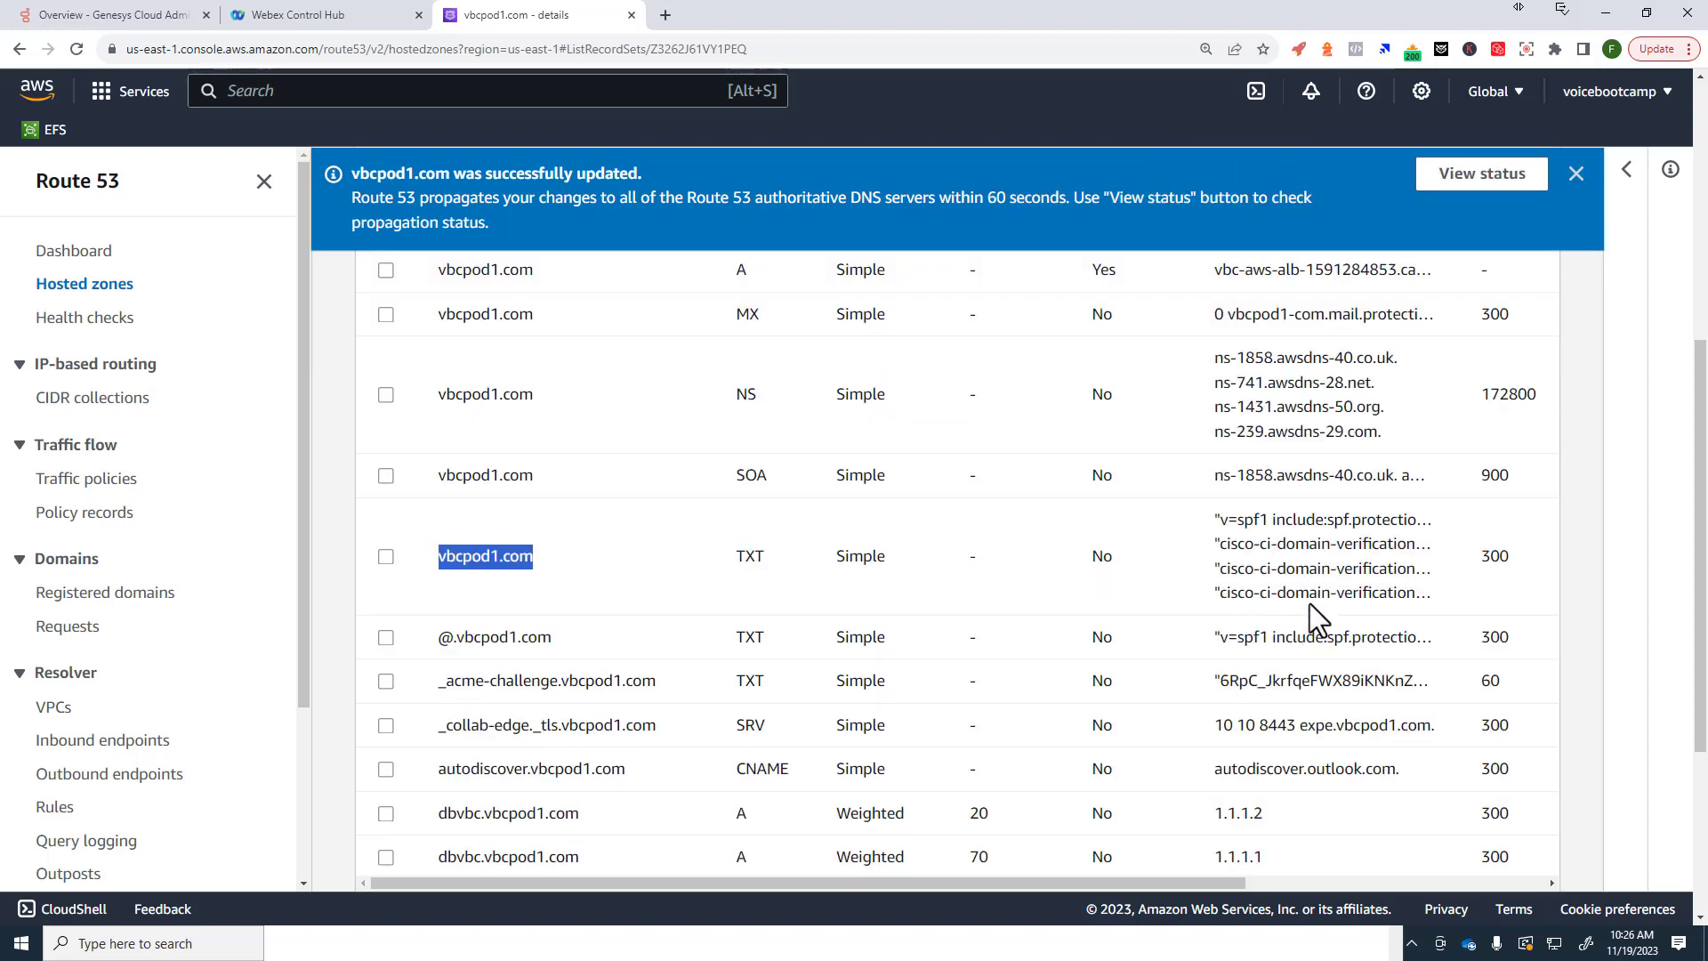
pyautogui.moveTo(1232, 592); pyautogui.dragTo(1404, 594)
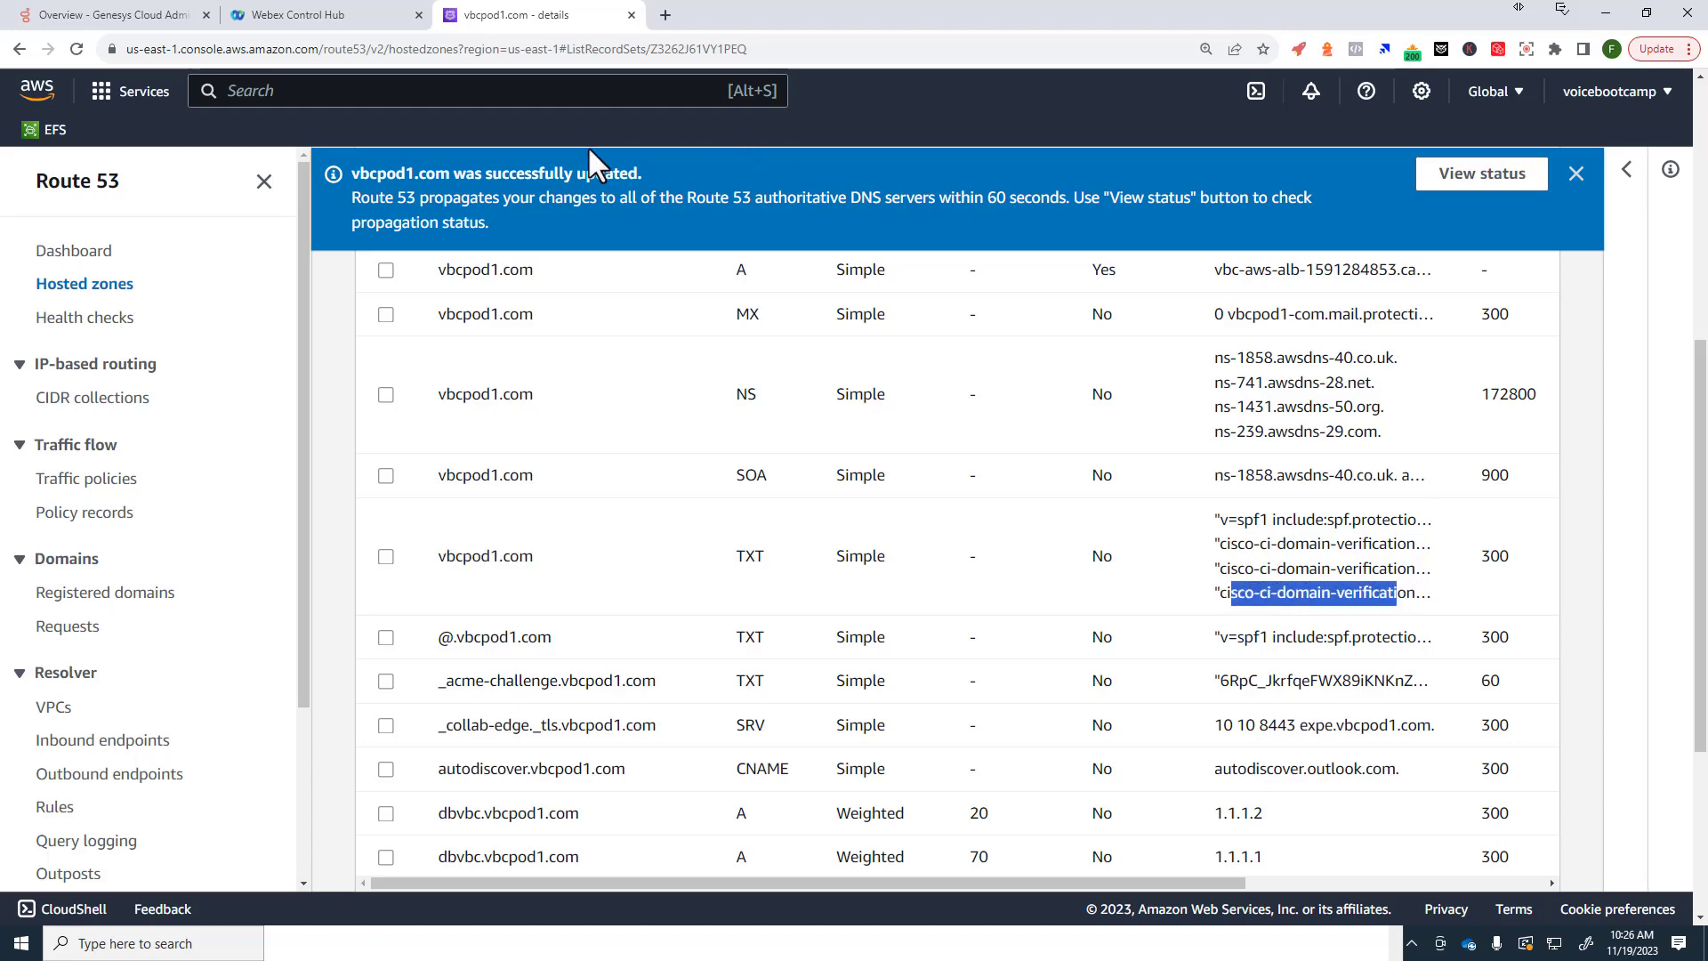
pyautogui.click(285, 23)
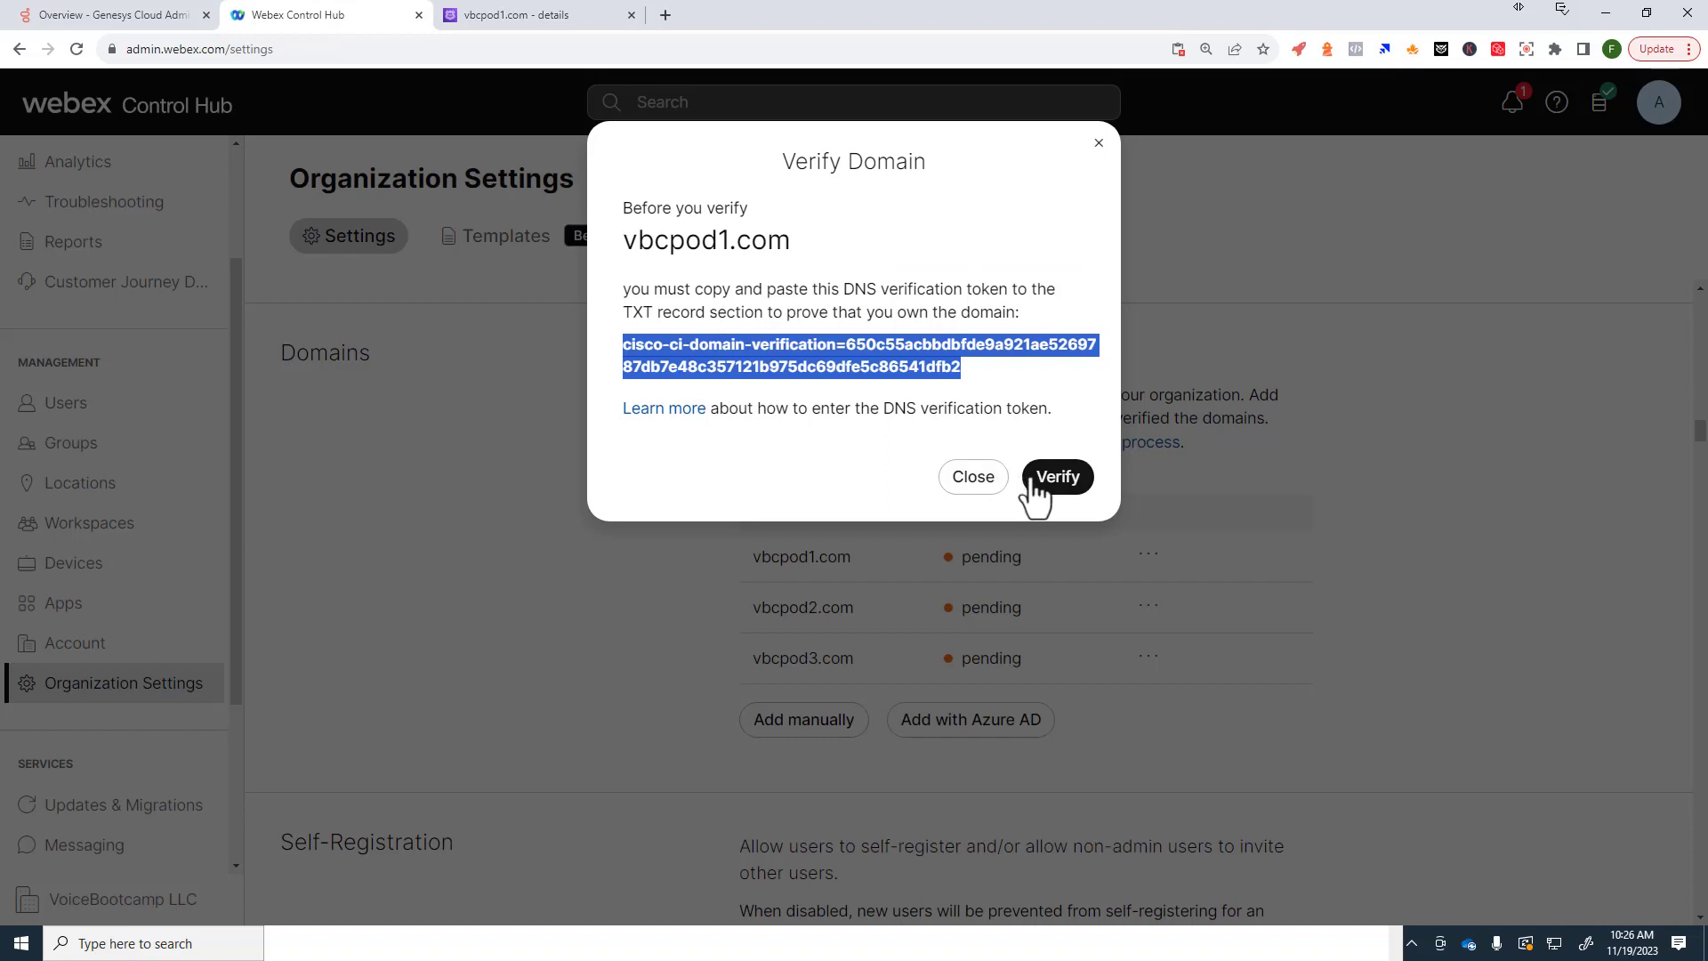
# Step: Verify vbcpod1.com in Control Hub so it shows as verified
pyautogui.click(989, 481)
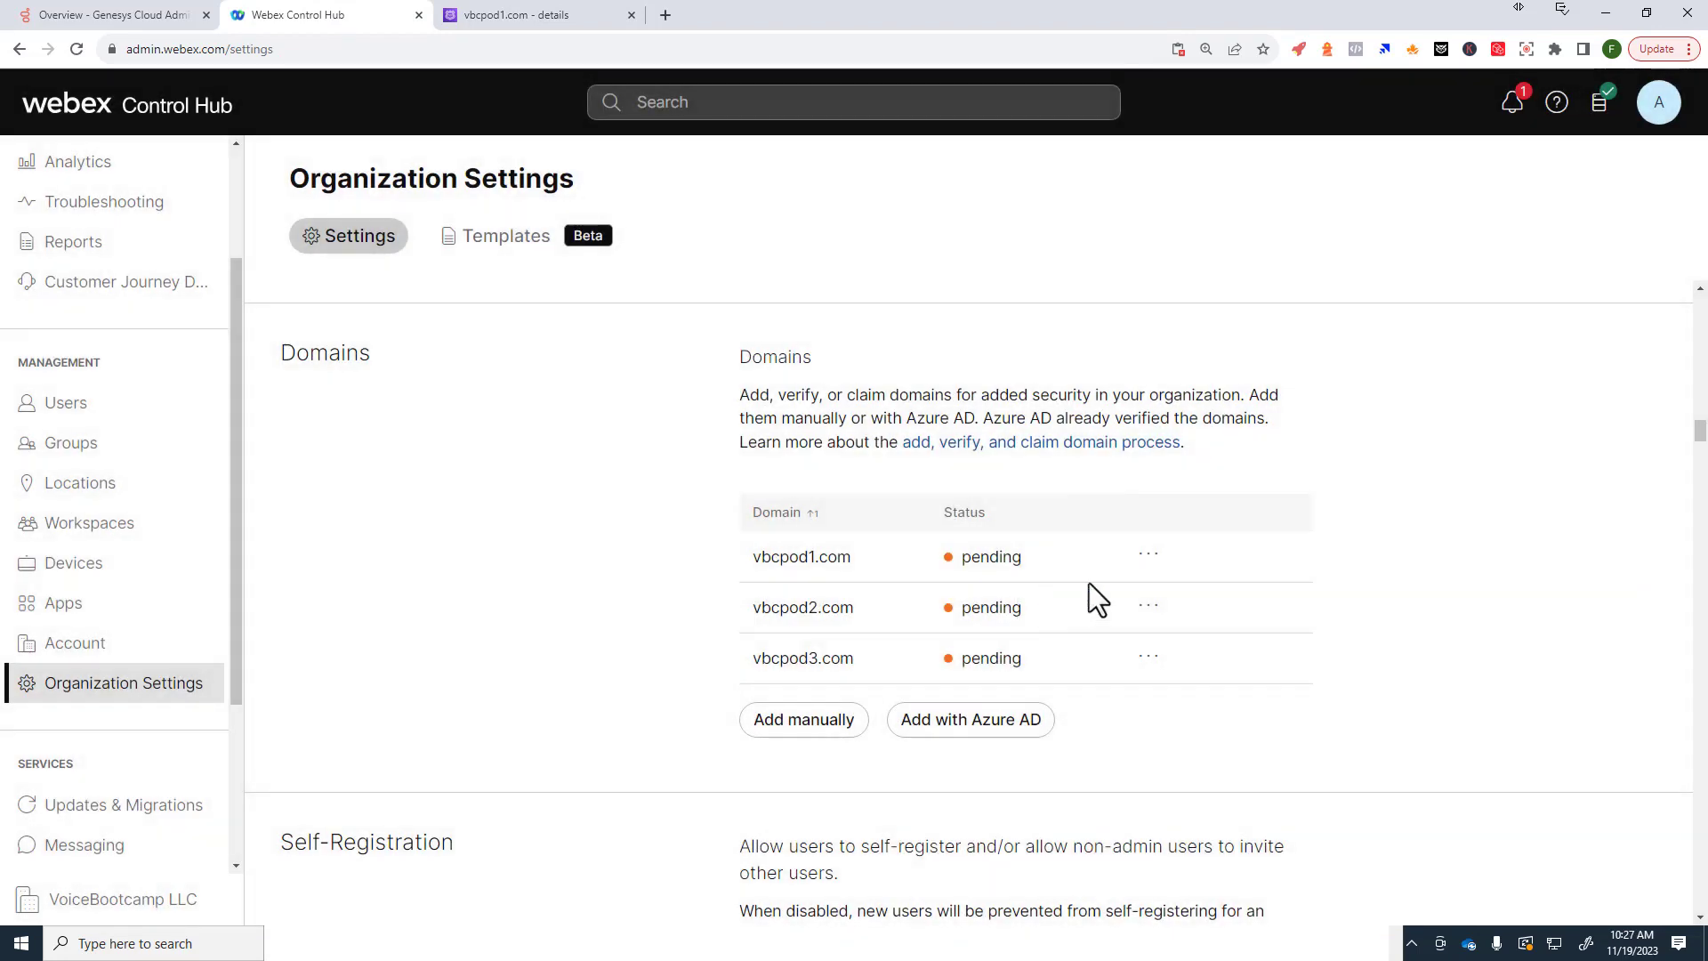
pyautogui.click(1148, 556)
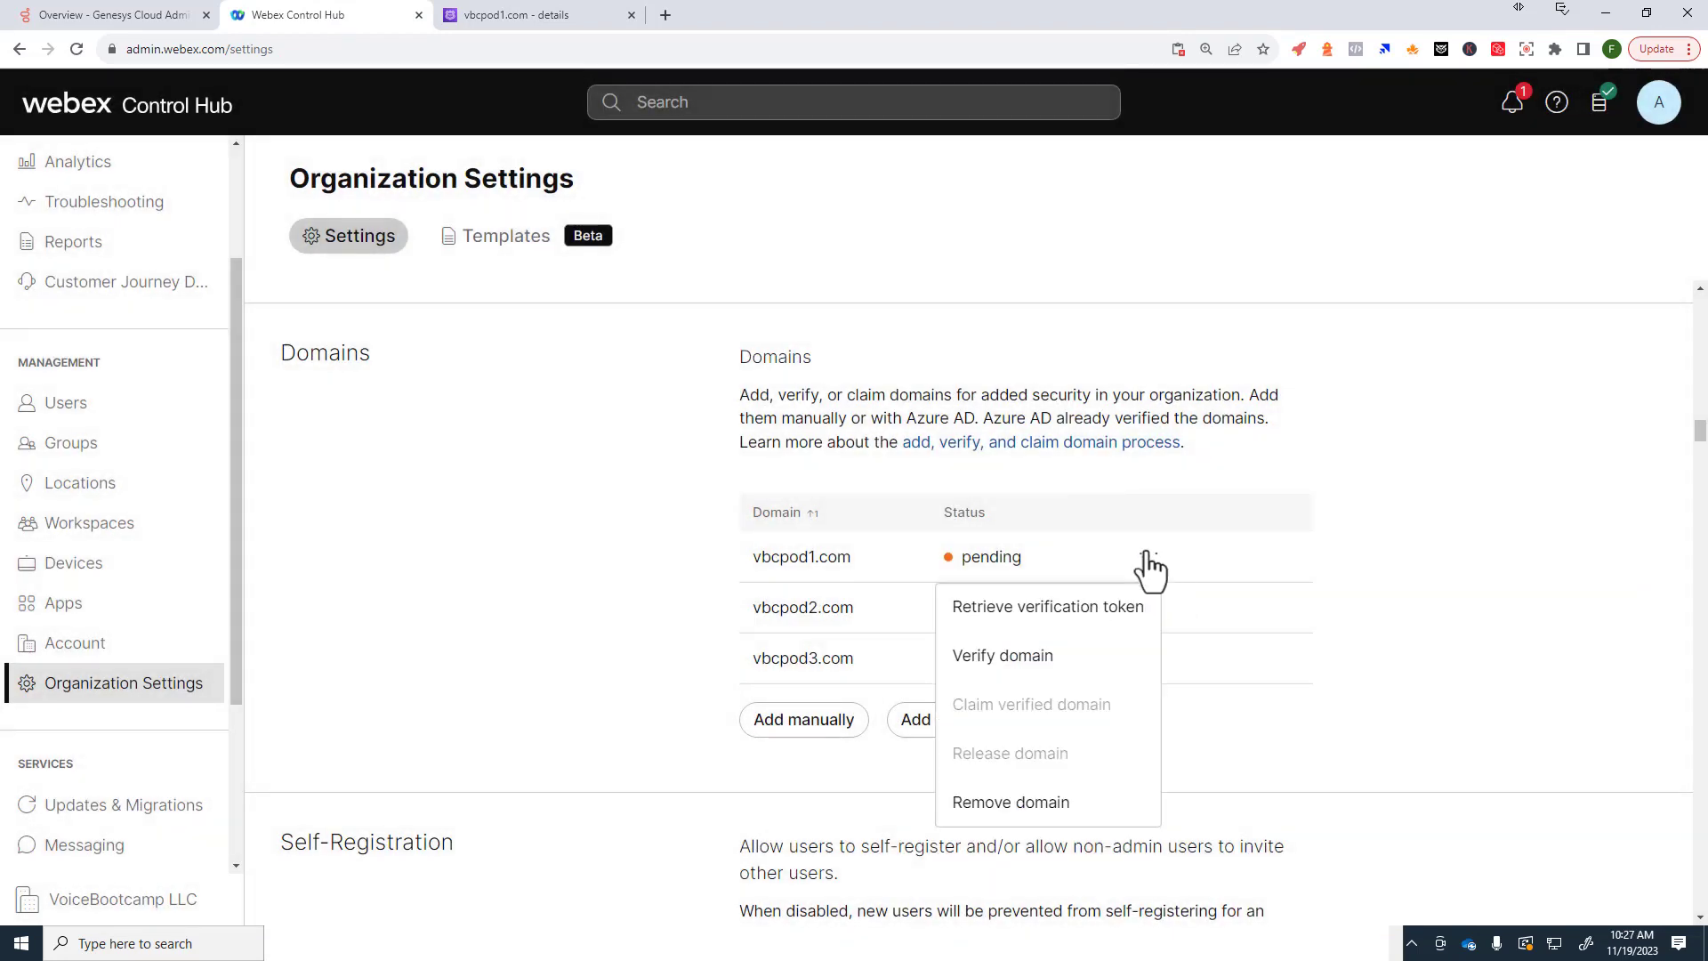
pyautogui.click(1104, 657)
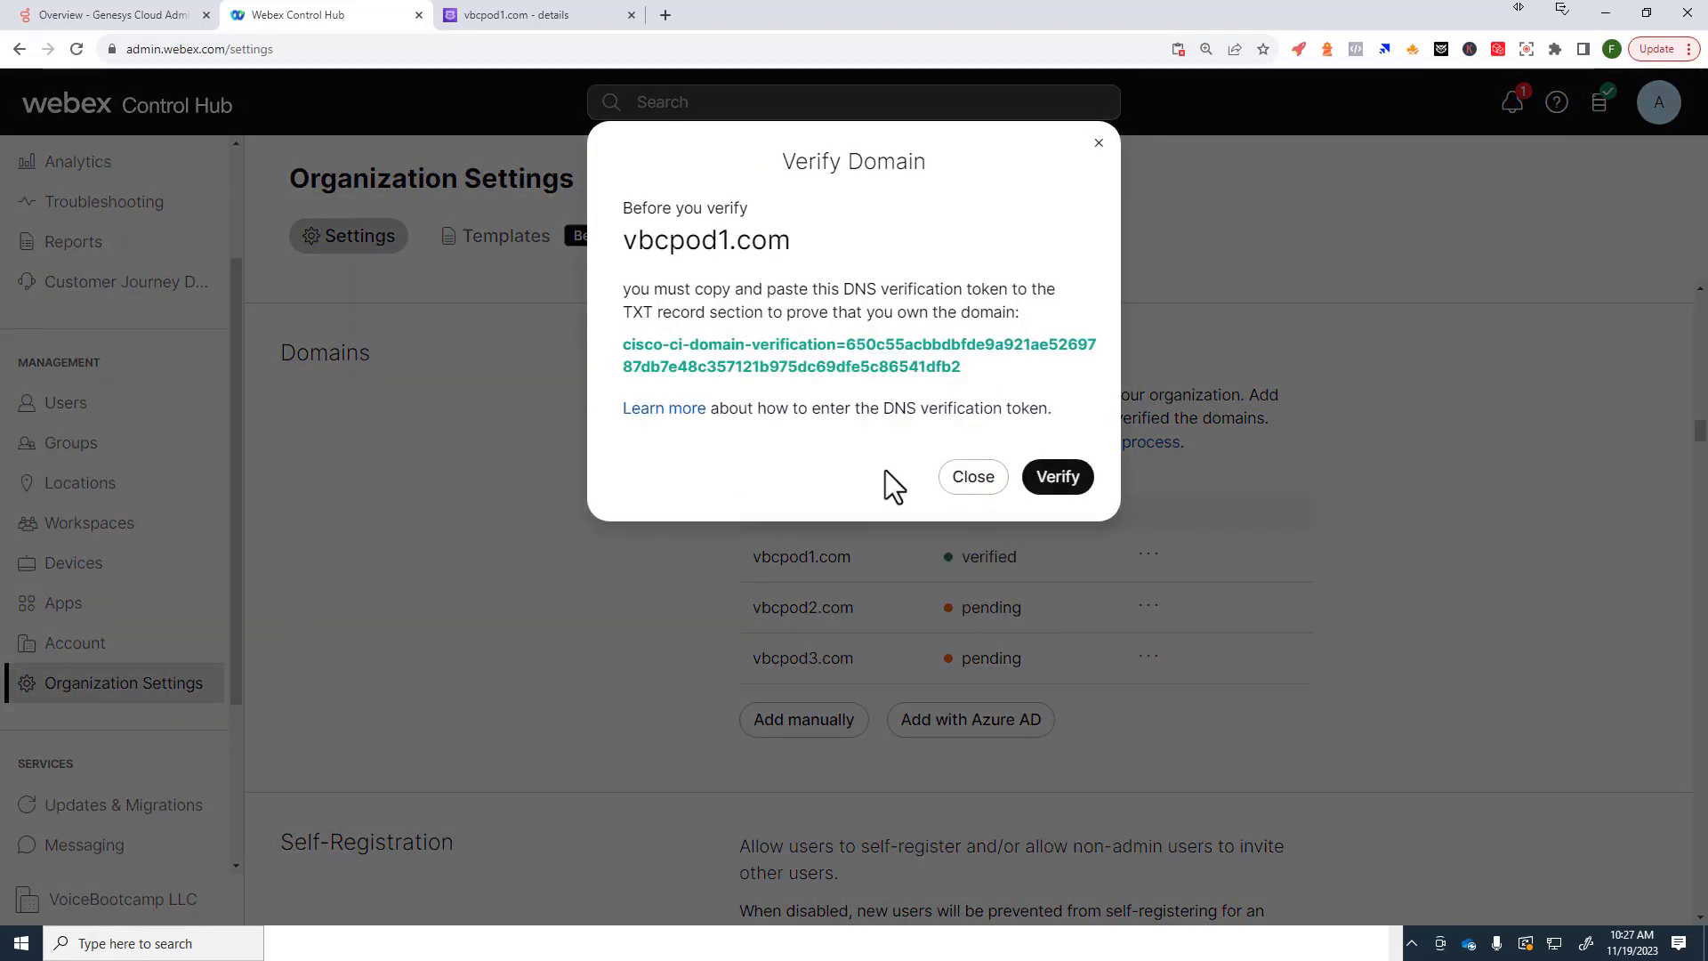
pyautogui.click(972, 481)
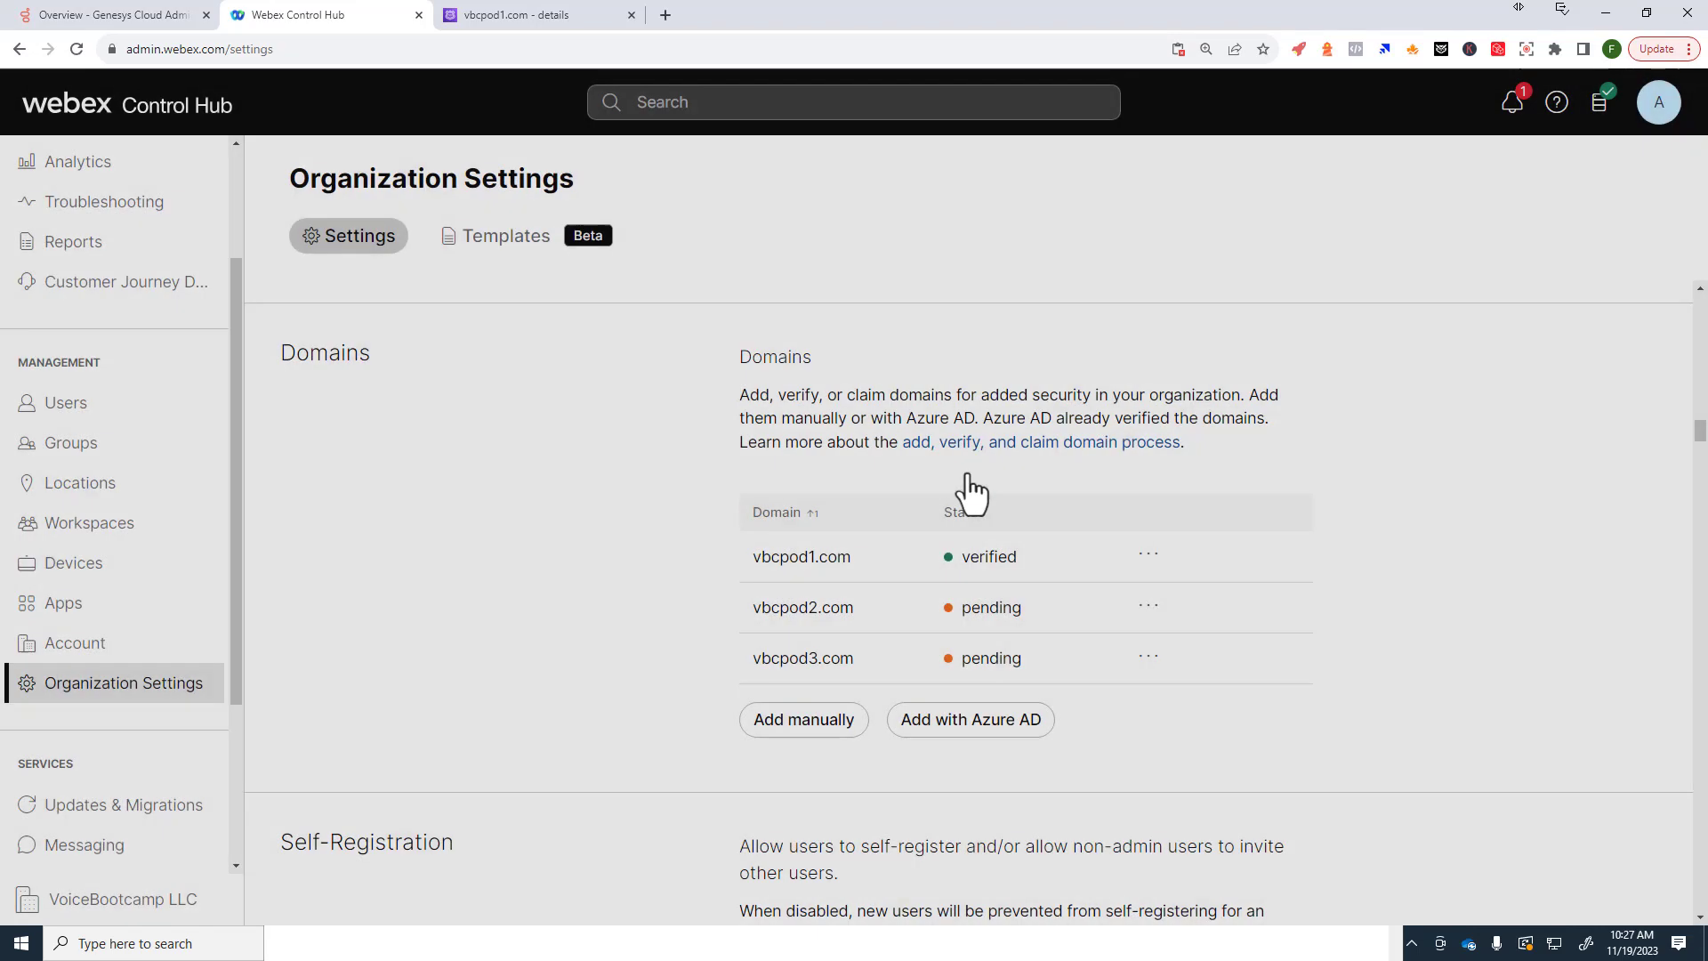
pyautogui.doubleClick(968, 561)
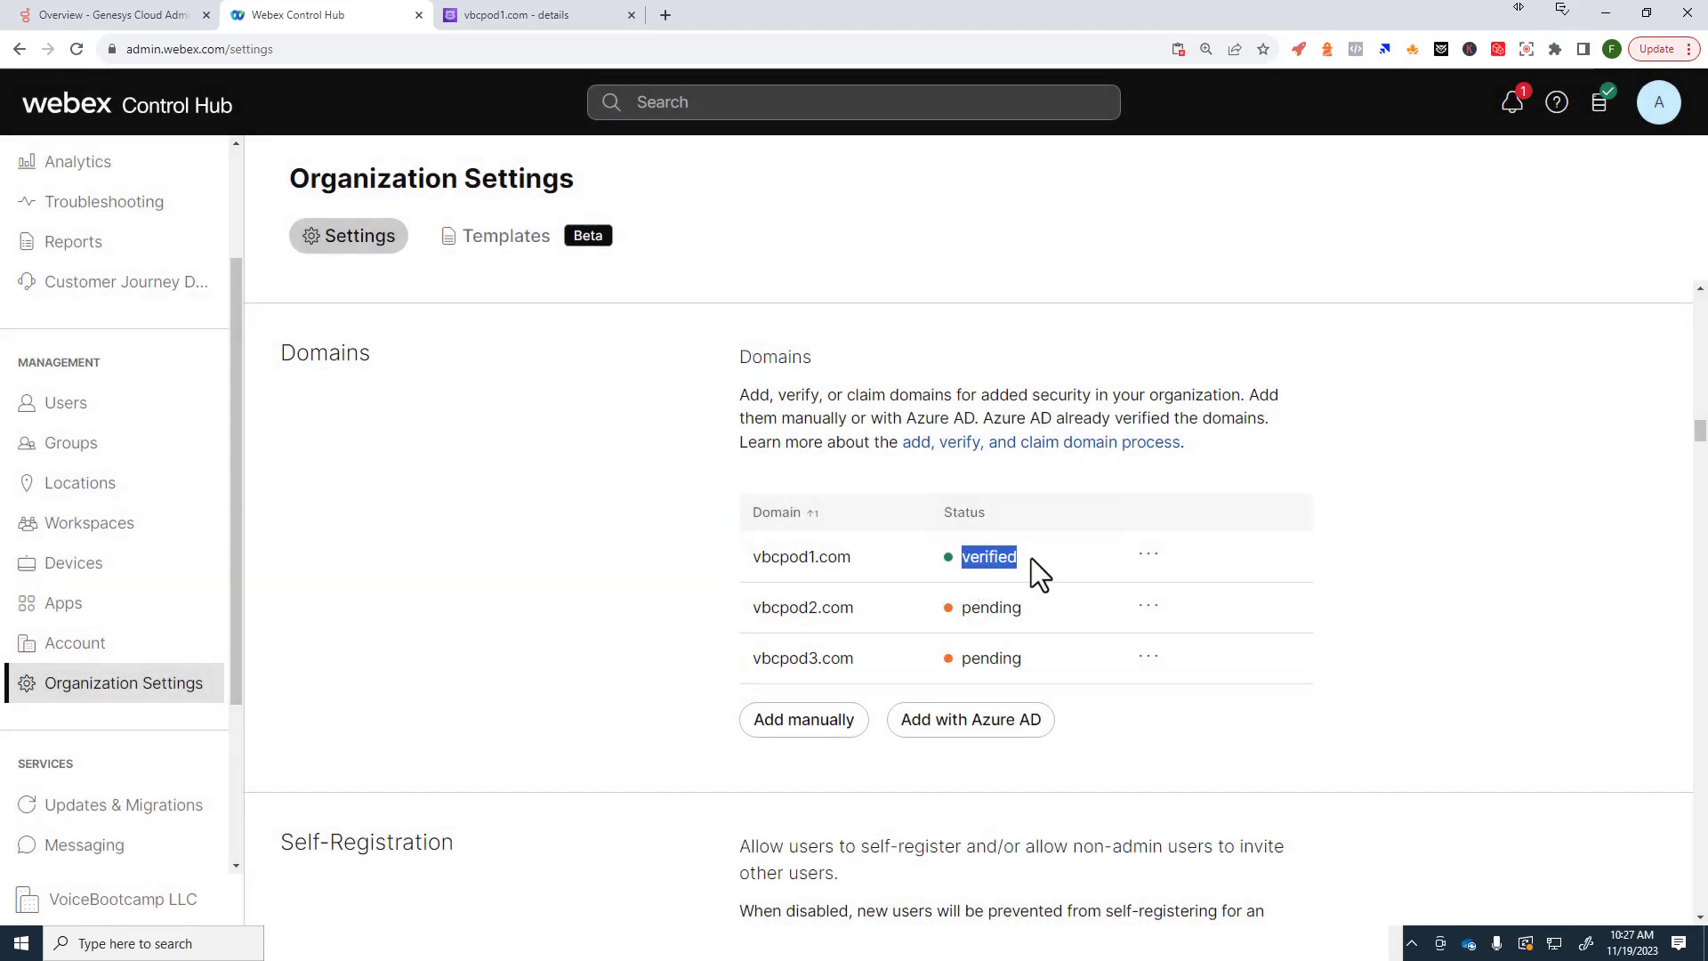
# Step: Copy vbcpod2.com's DNS verification token from its Verify domain dialog
pyautogui.click(1142, 608)
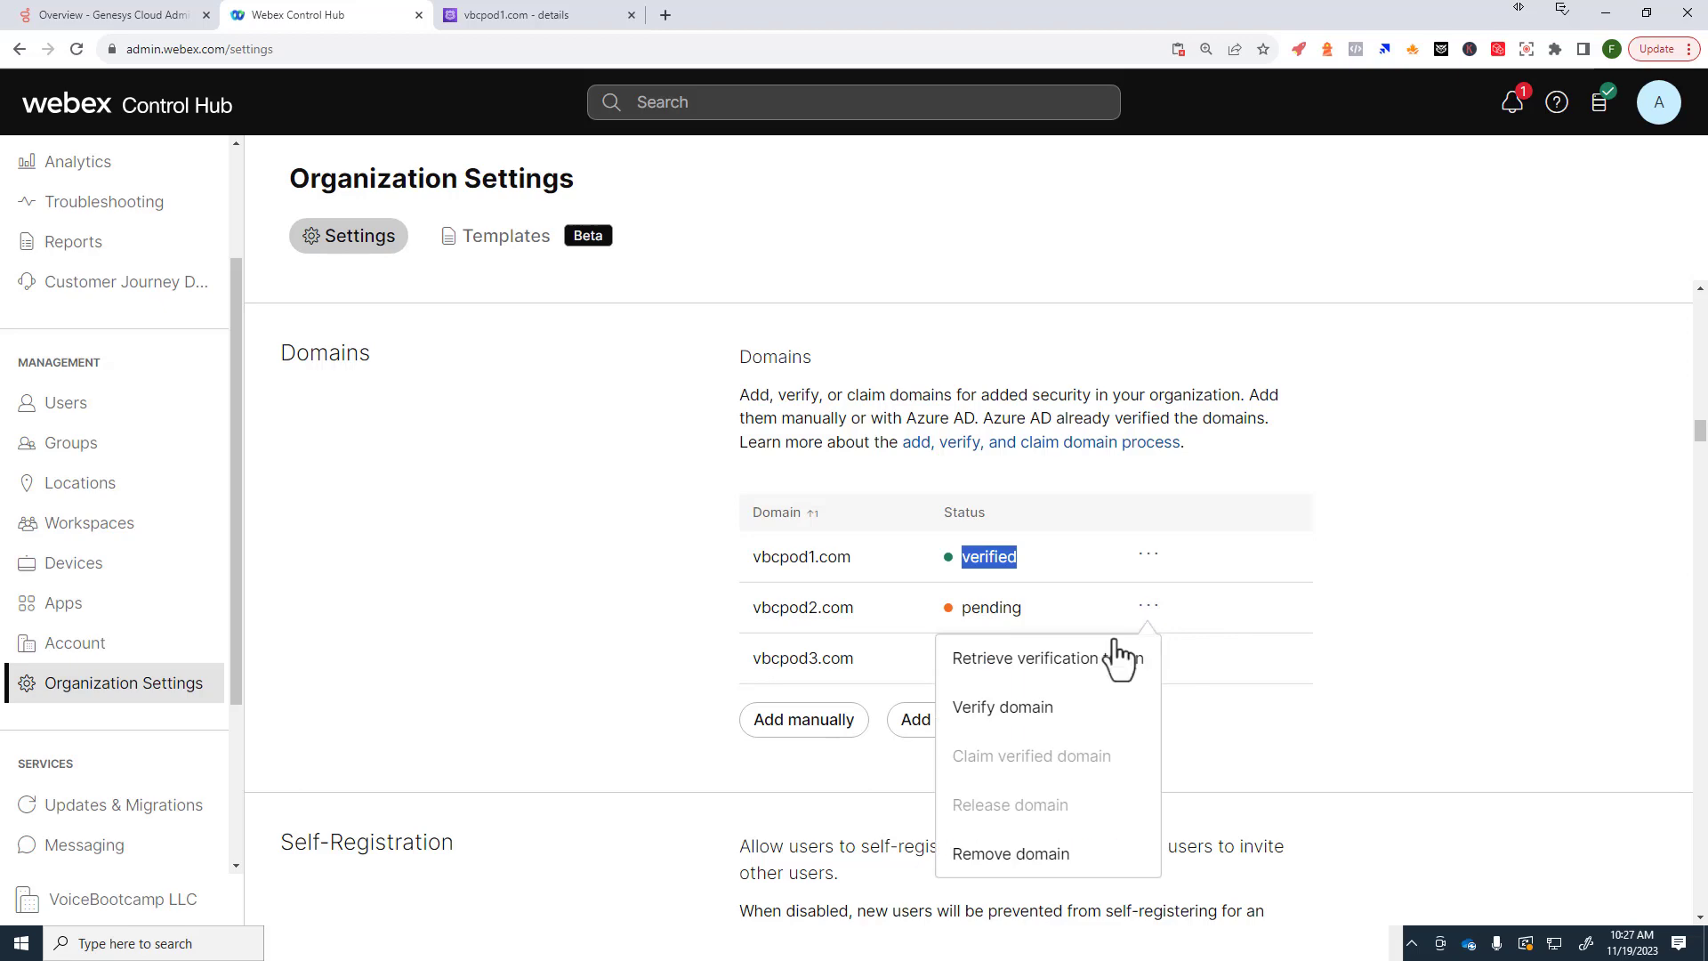
pyautogui.click(1025, 708)
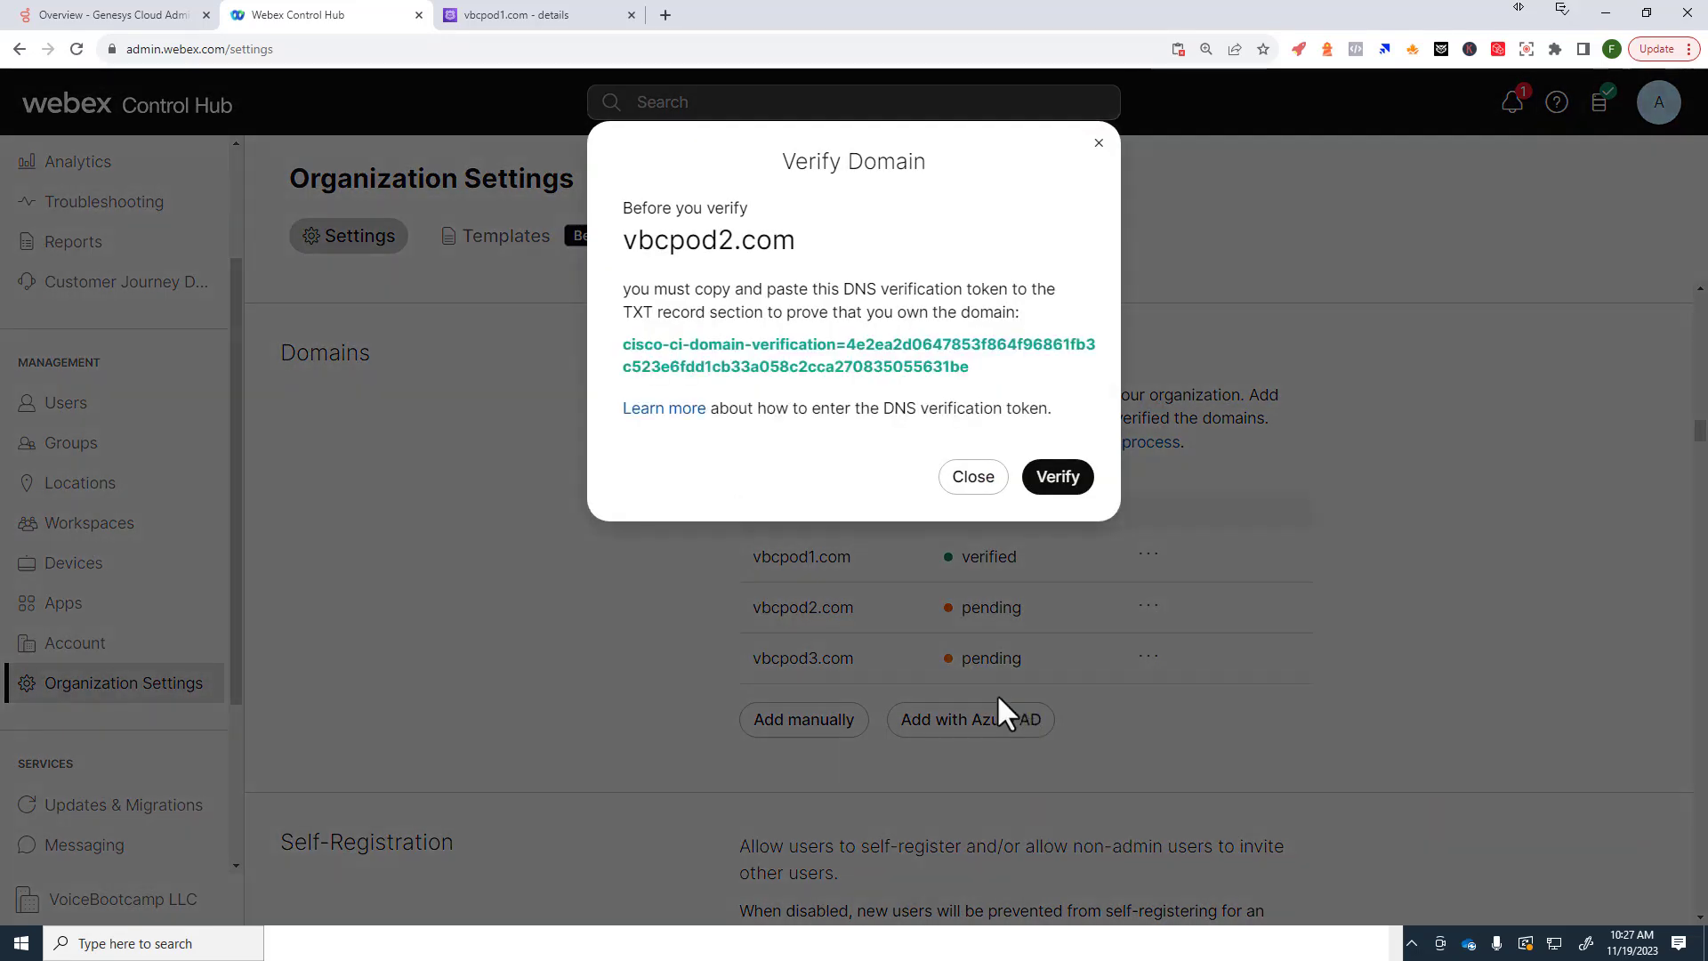
pyautogui.moveTo(970, 363); pyautogui.dragTo(613, 345)
pyautogui.rightClick(722, 354)
pyautogui.click(756, 379)
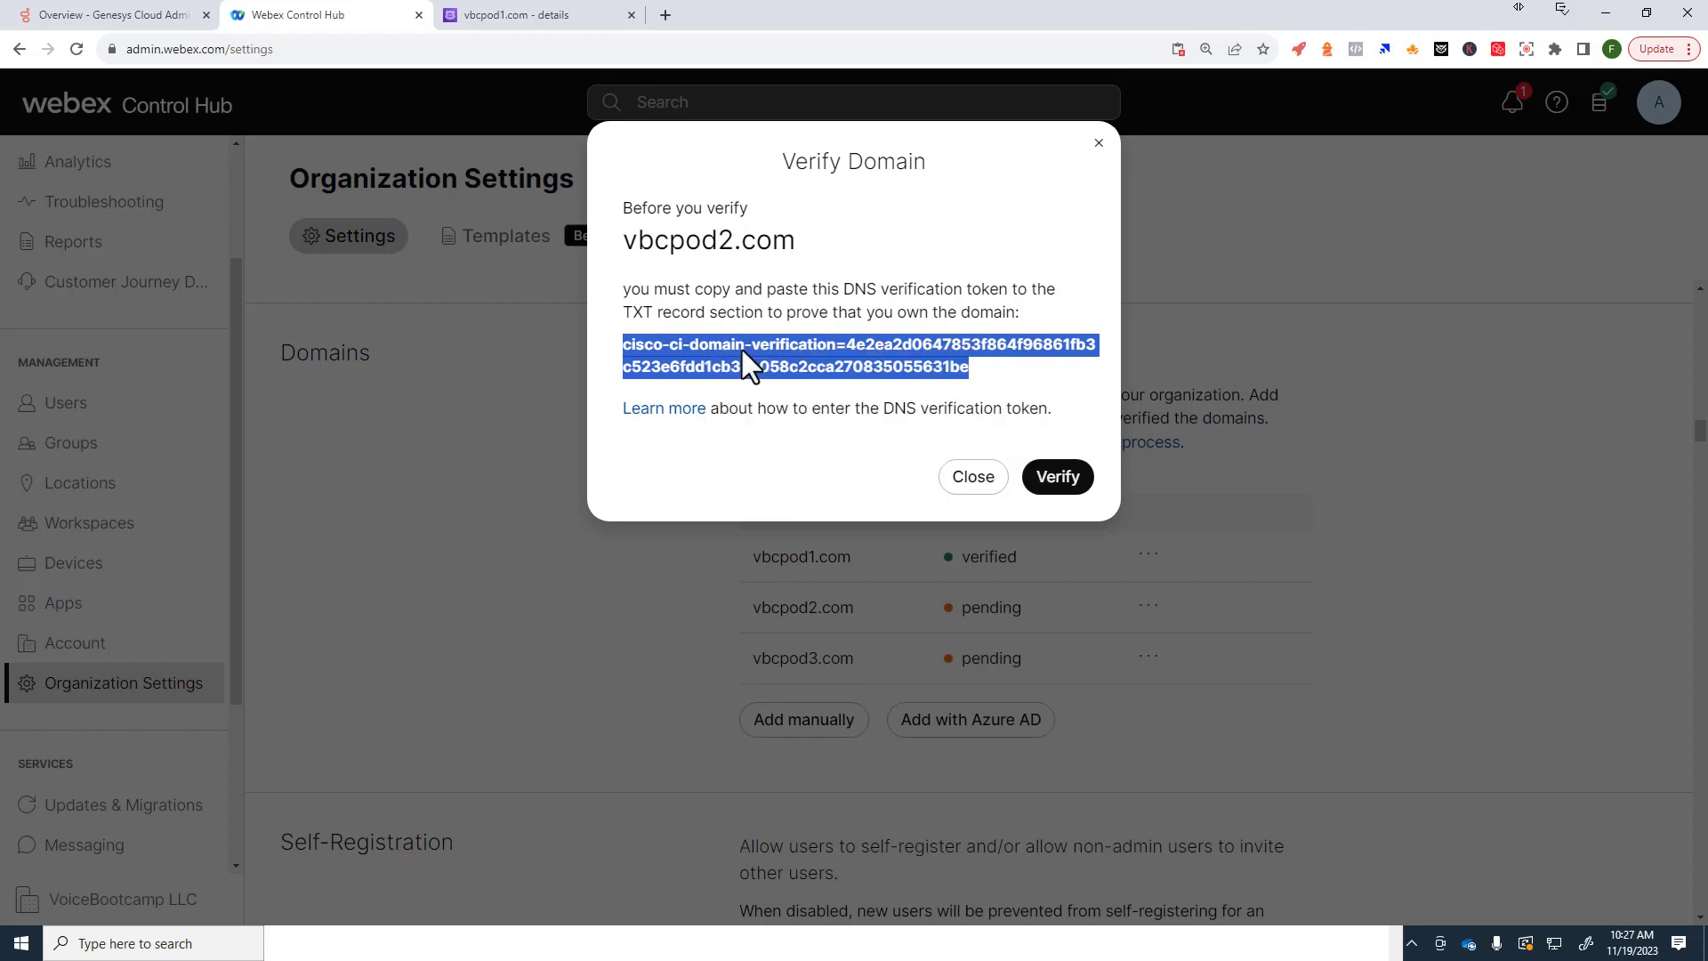
pyautogui.click(530, 27)
# Step: Open the vbcpod2.com hosted zone and select its root TXT record
pyautogui.scroll(10, 385, 439)
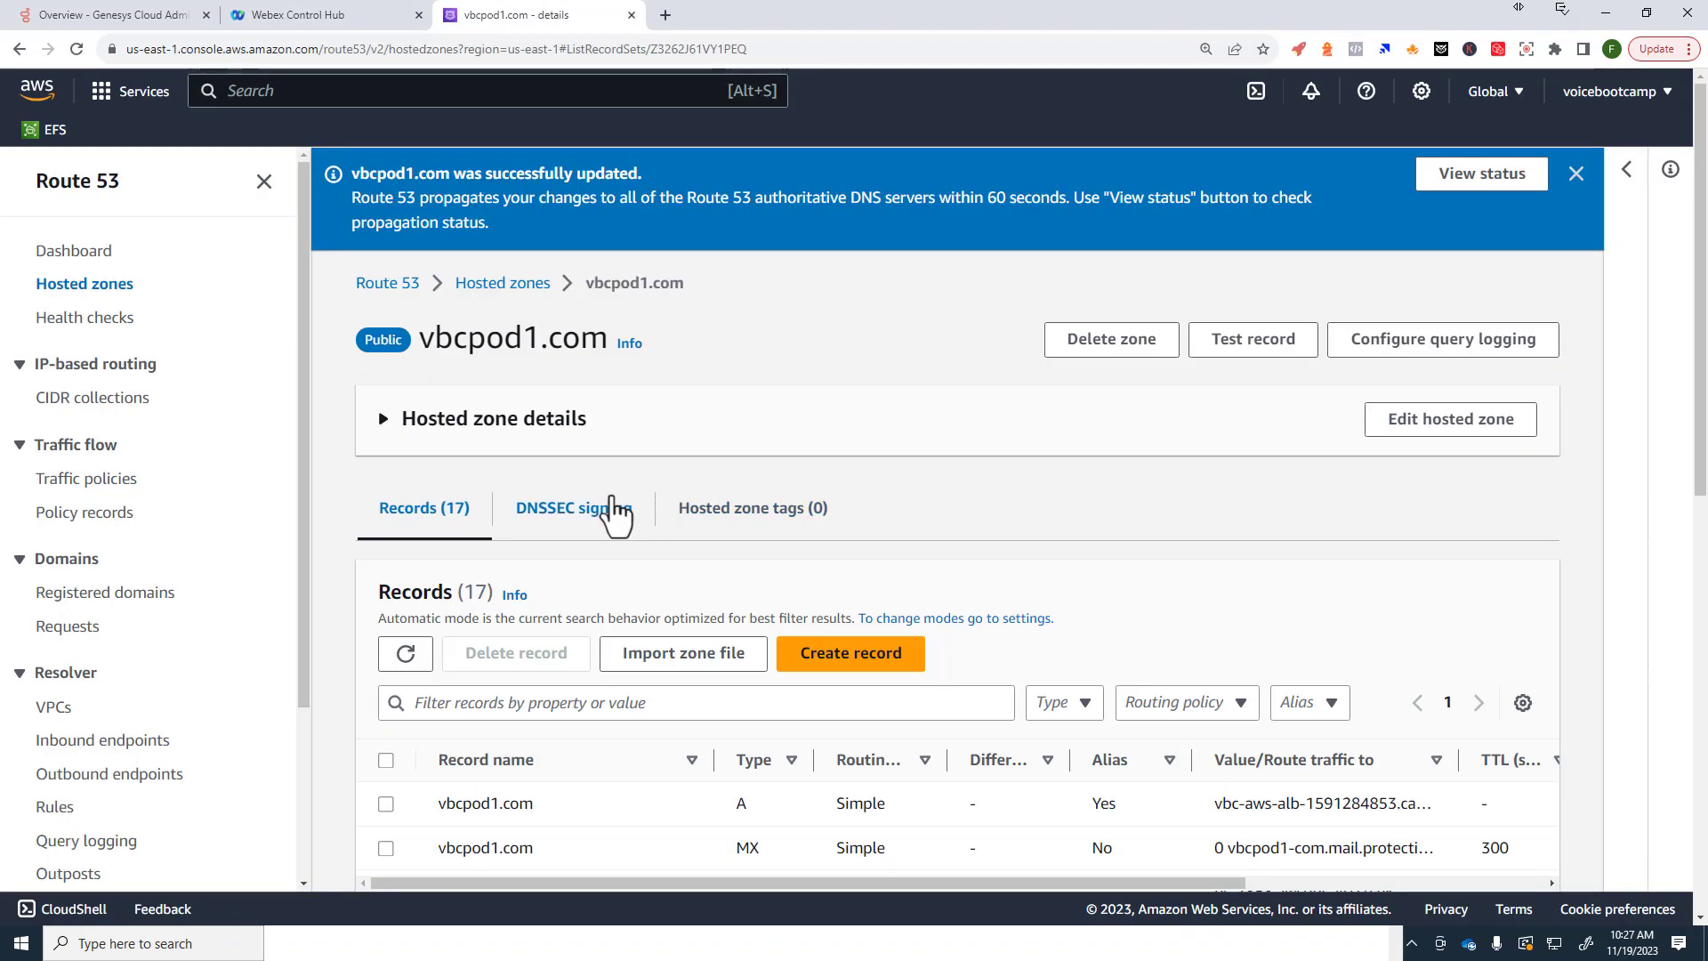
pyautogui.click(499, 287)
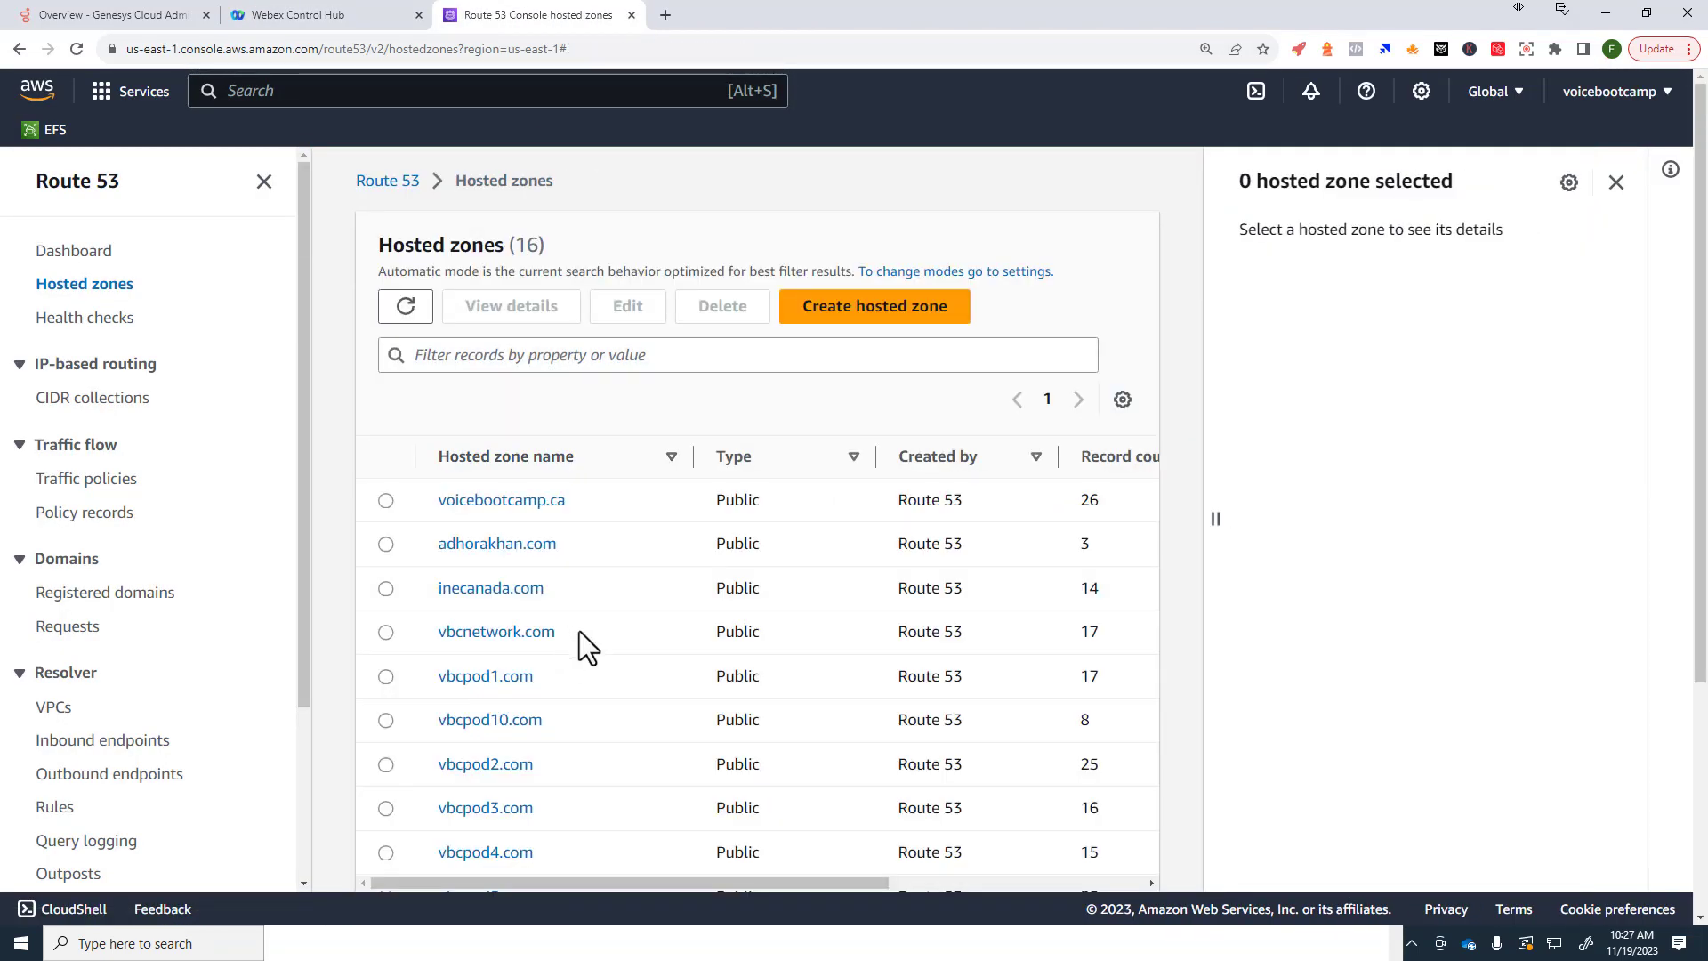
pyautogui.click(498, 771)
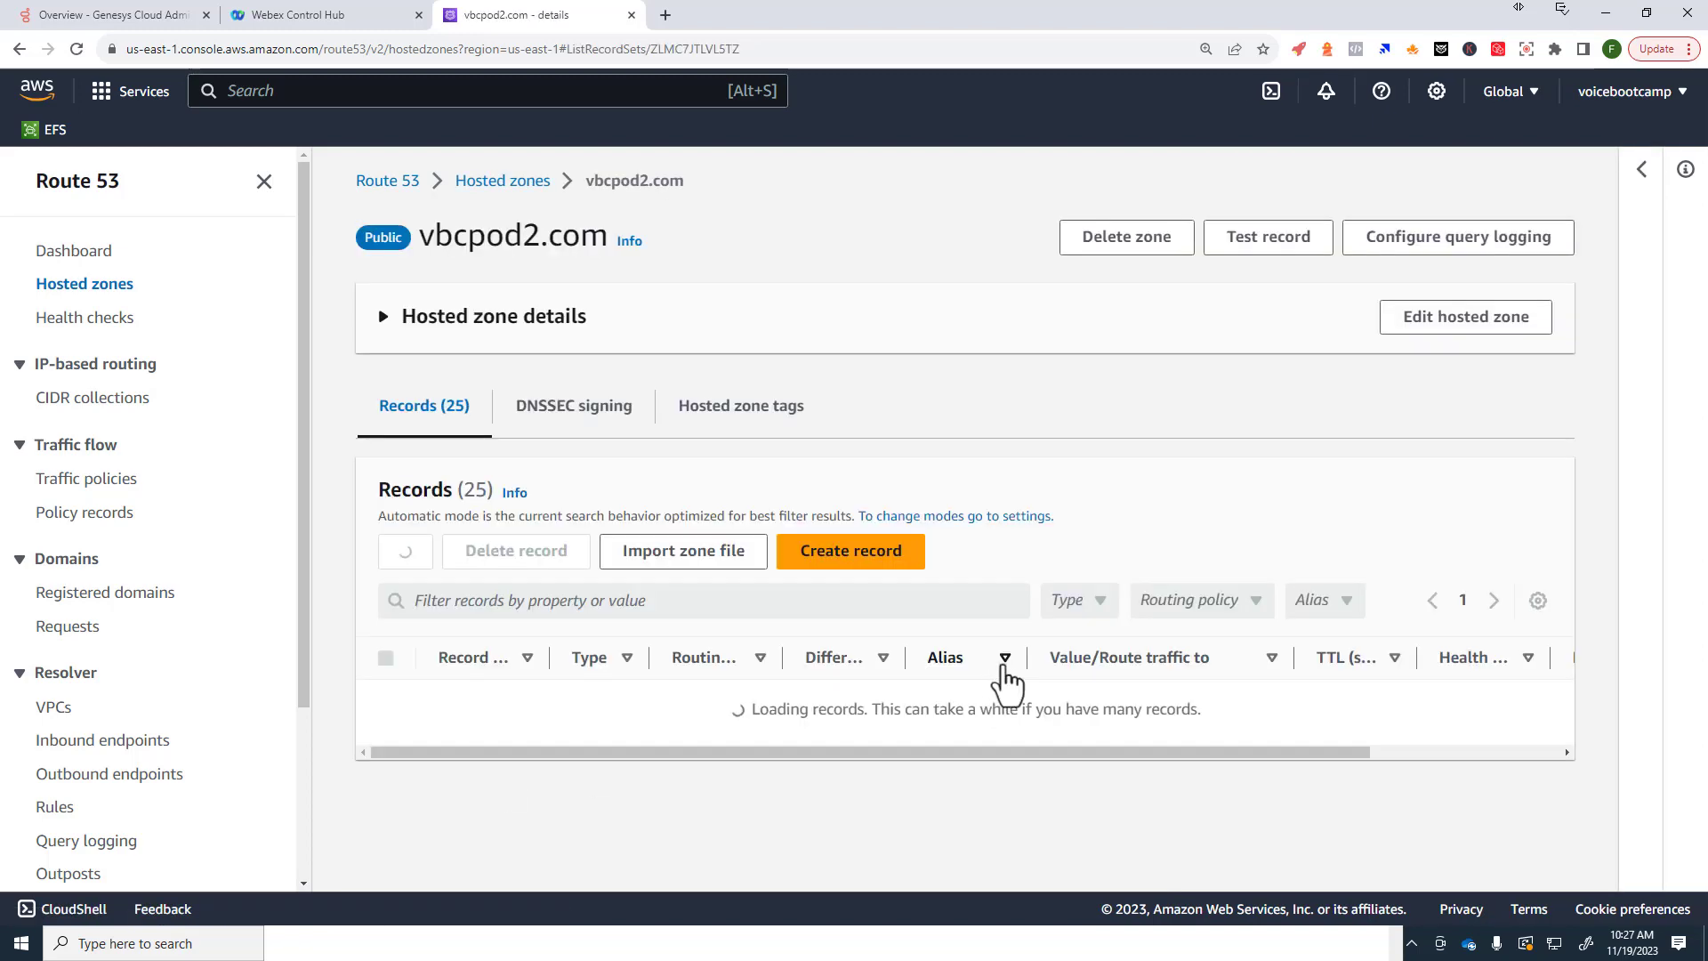
pyautogui.scroll(-4, 1156, 622)
pyautogui.scroll(3, 1071, 471)
pyautogui.scroll(-5, 770, 656)
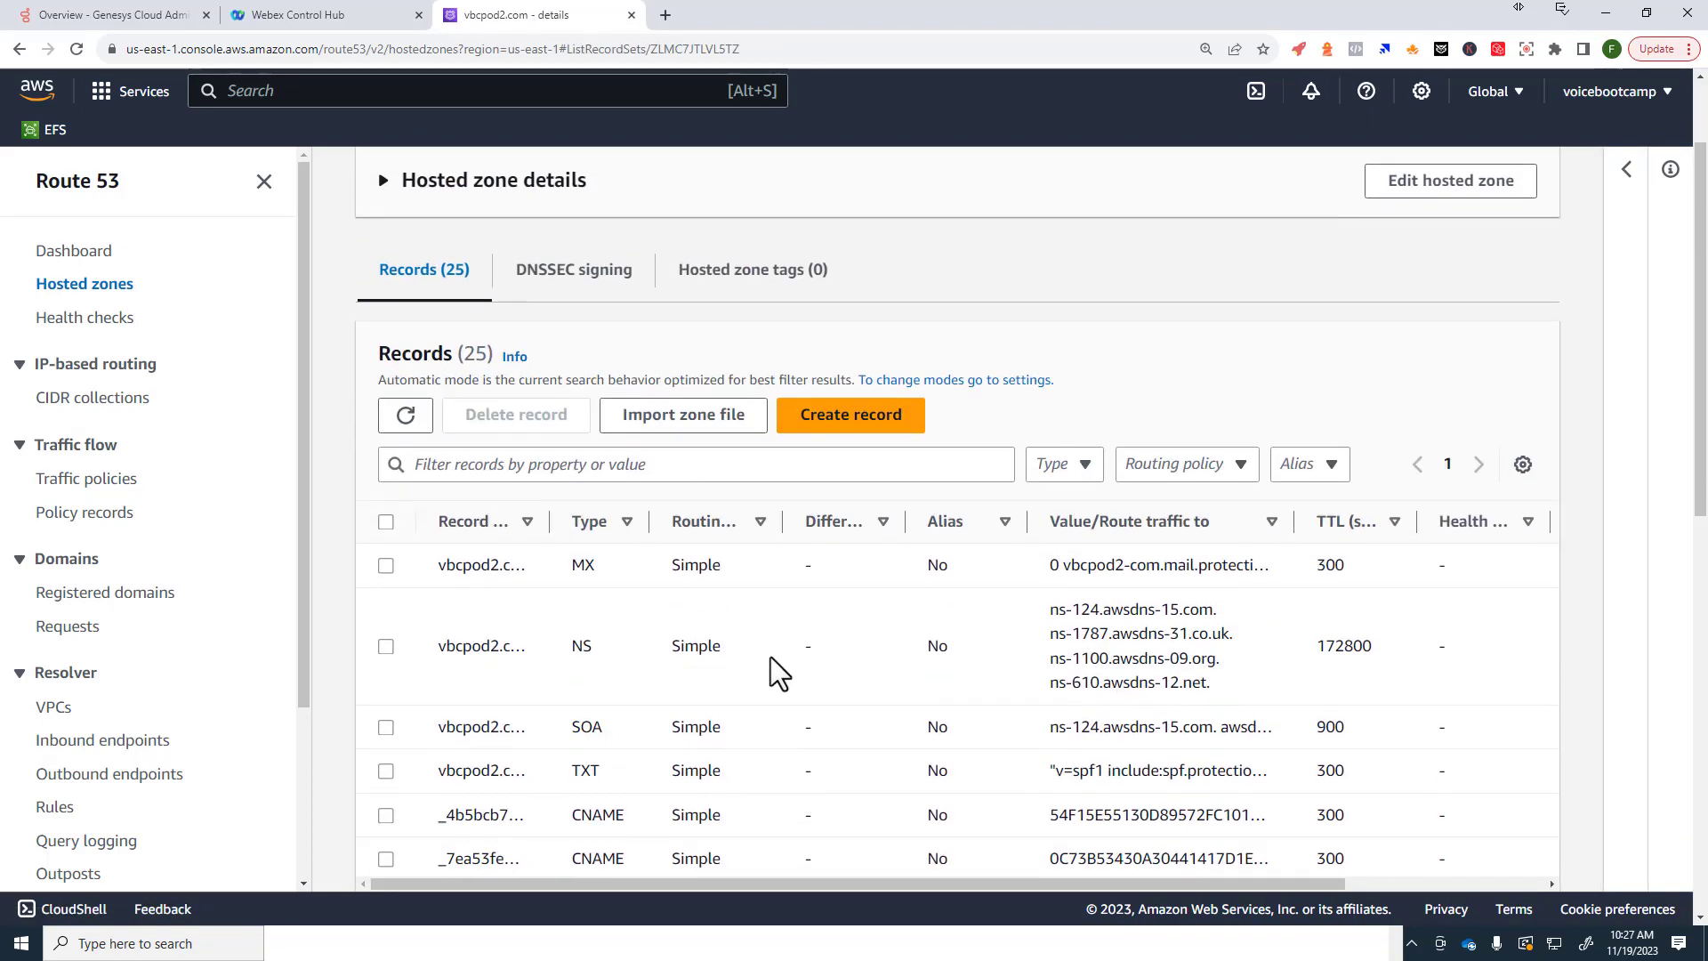
pyautogui.scroll(-1, 516, 721)
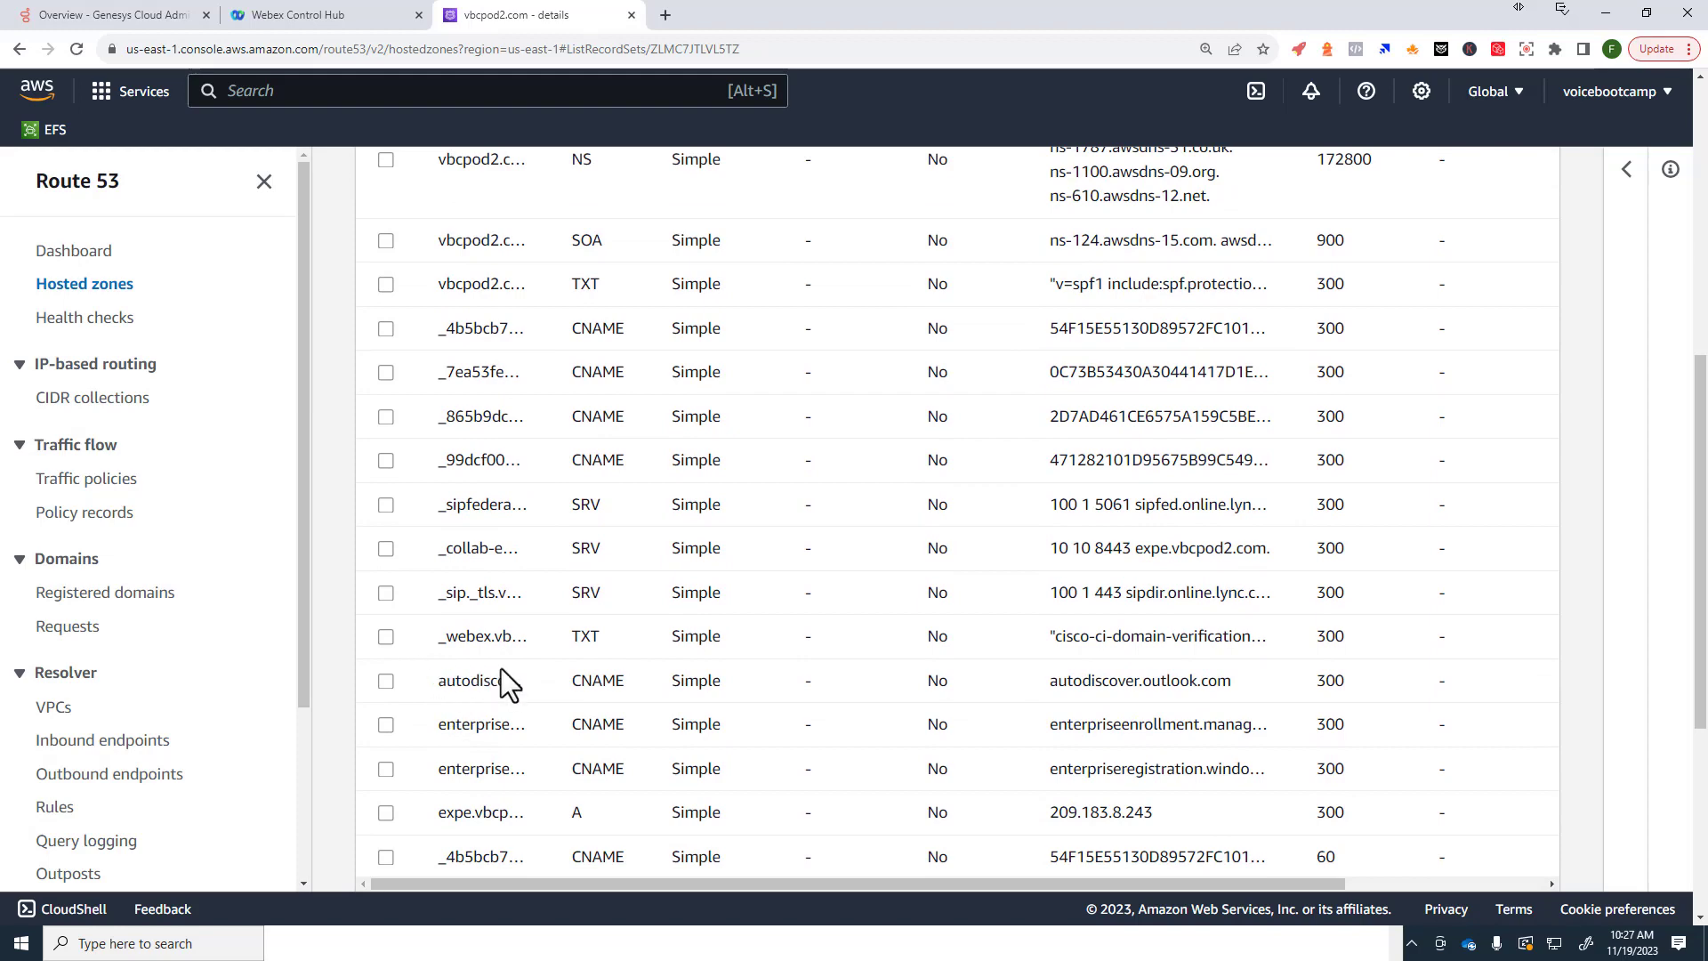
pyautogui.scroll(-5, 509, 676)
pyautogui.scroll(7, 512, 678)
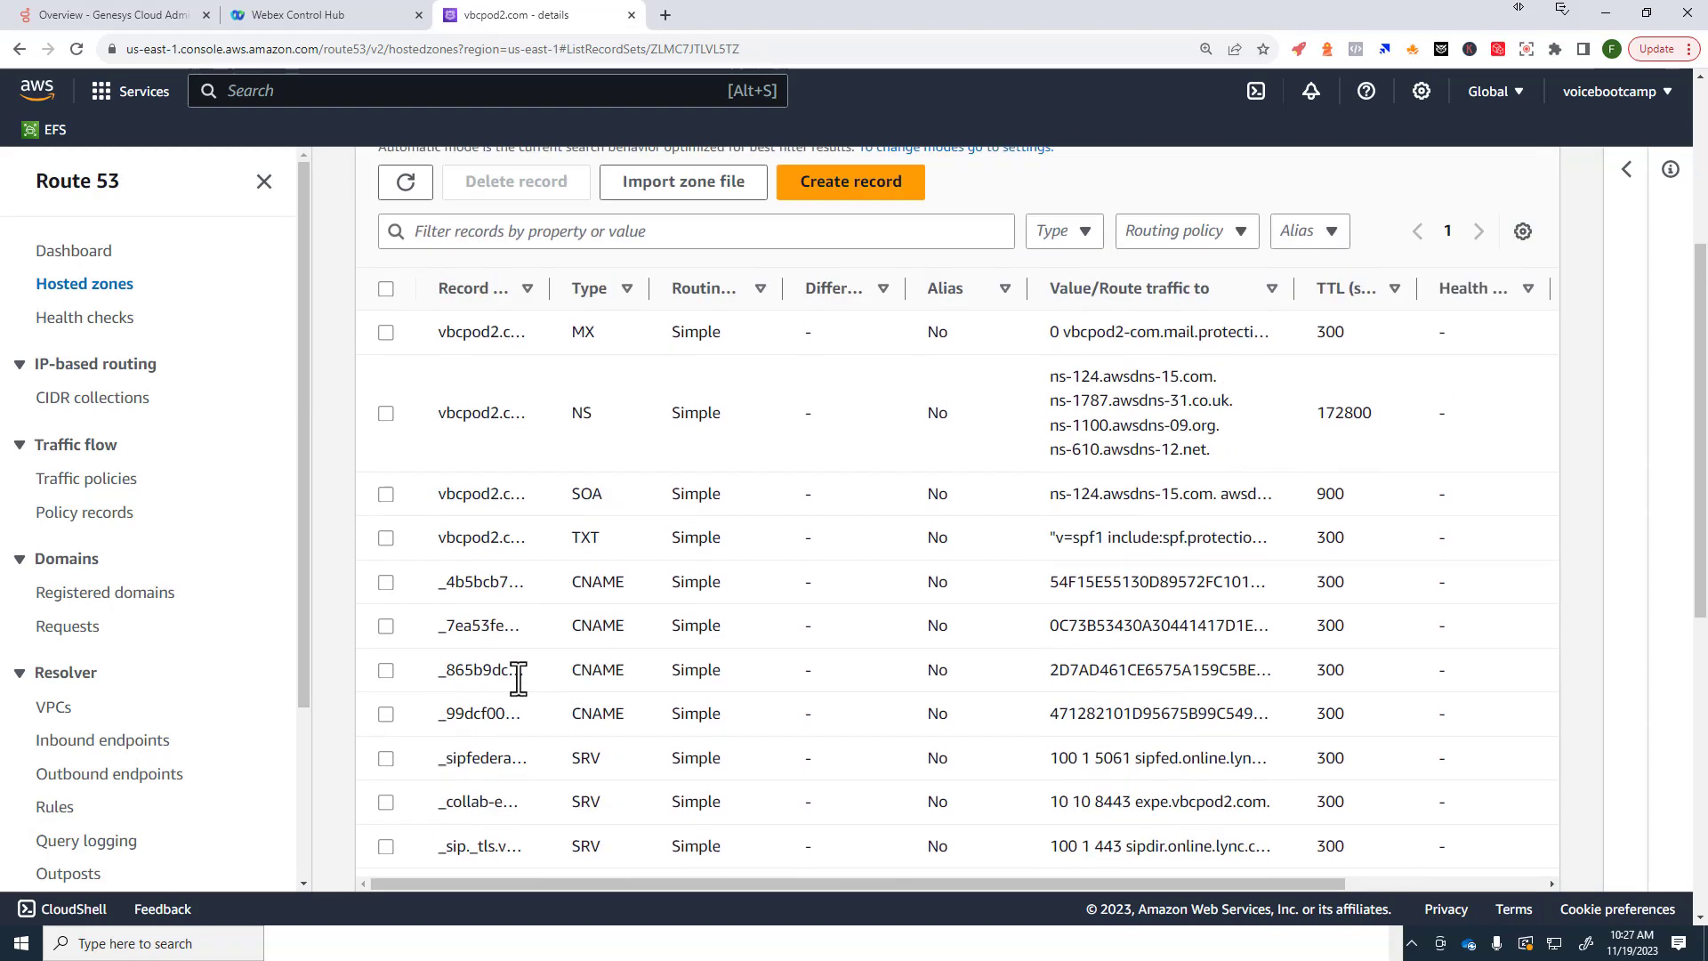
pyautogui.scroll(3, 518, 678)
pyautogui.click(385, 763)
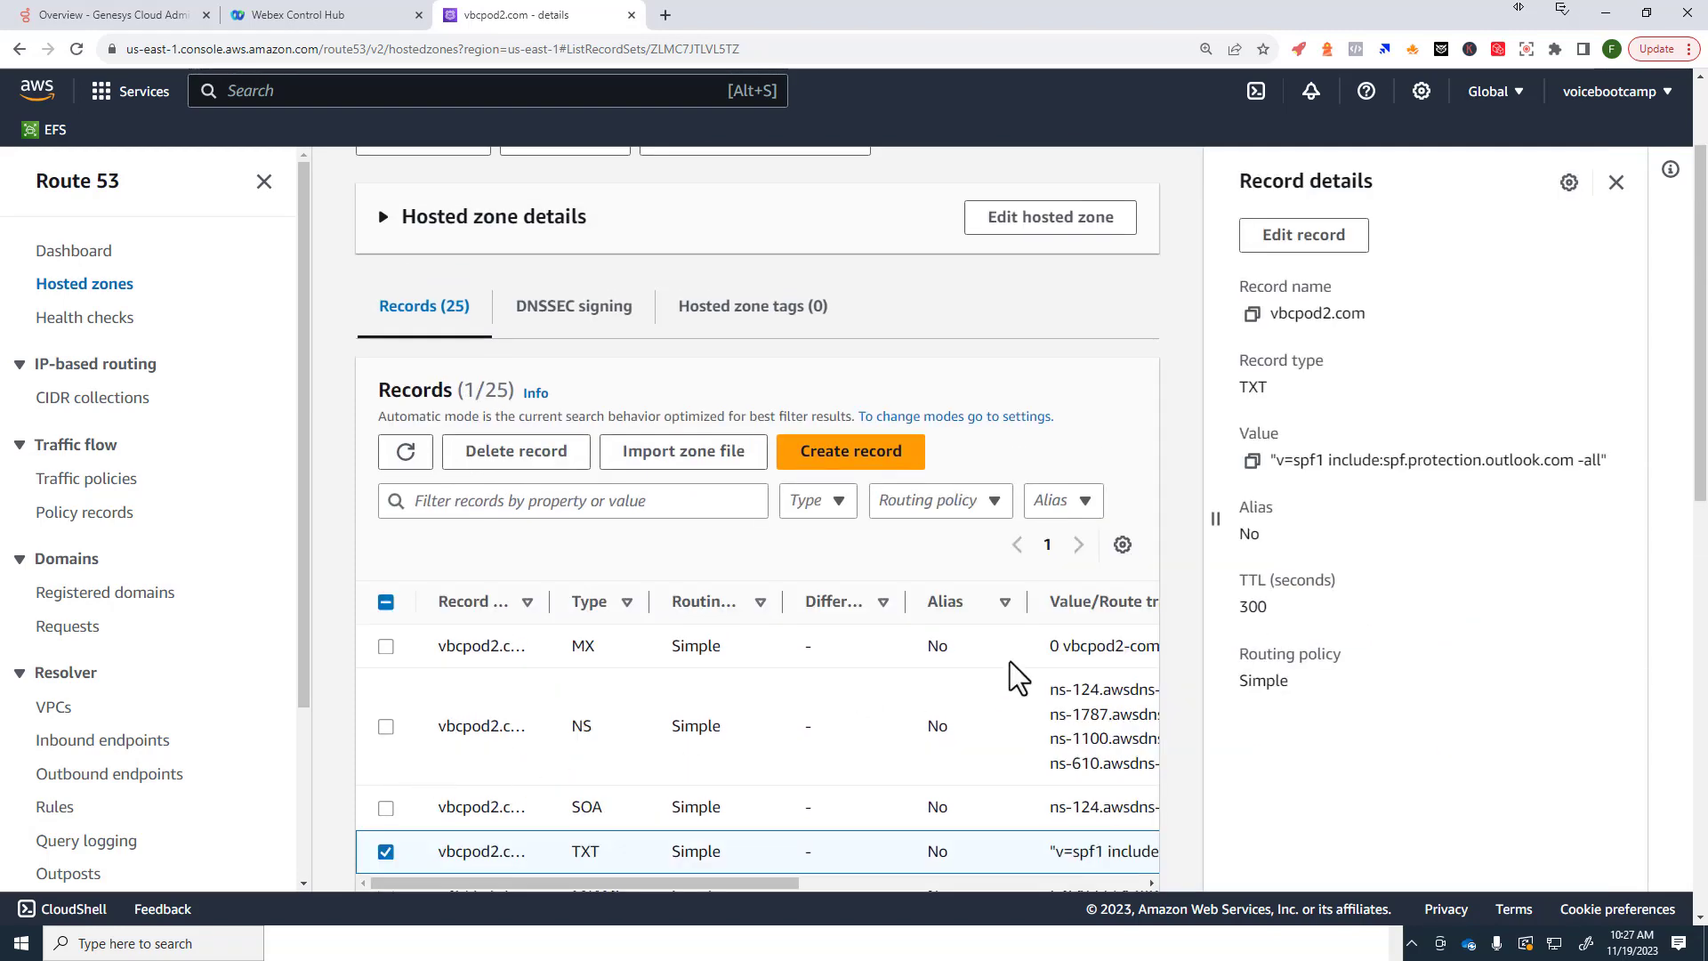
# Step: Paste the Webex token as a new line in the TXT record value and save it
pyautogui.click(1300, 236)
pyautogui.click(1463, 541)
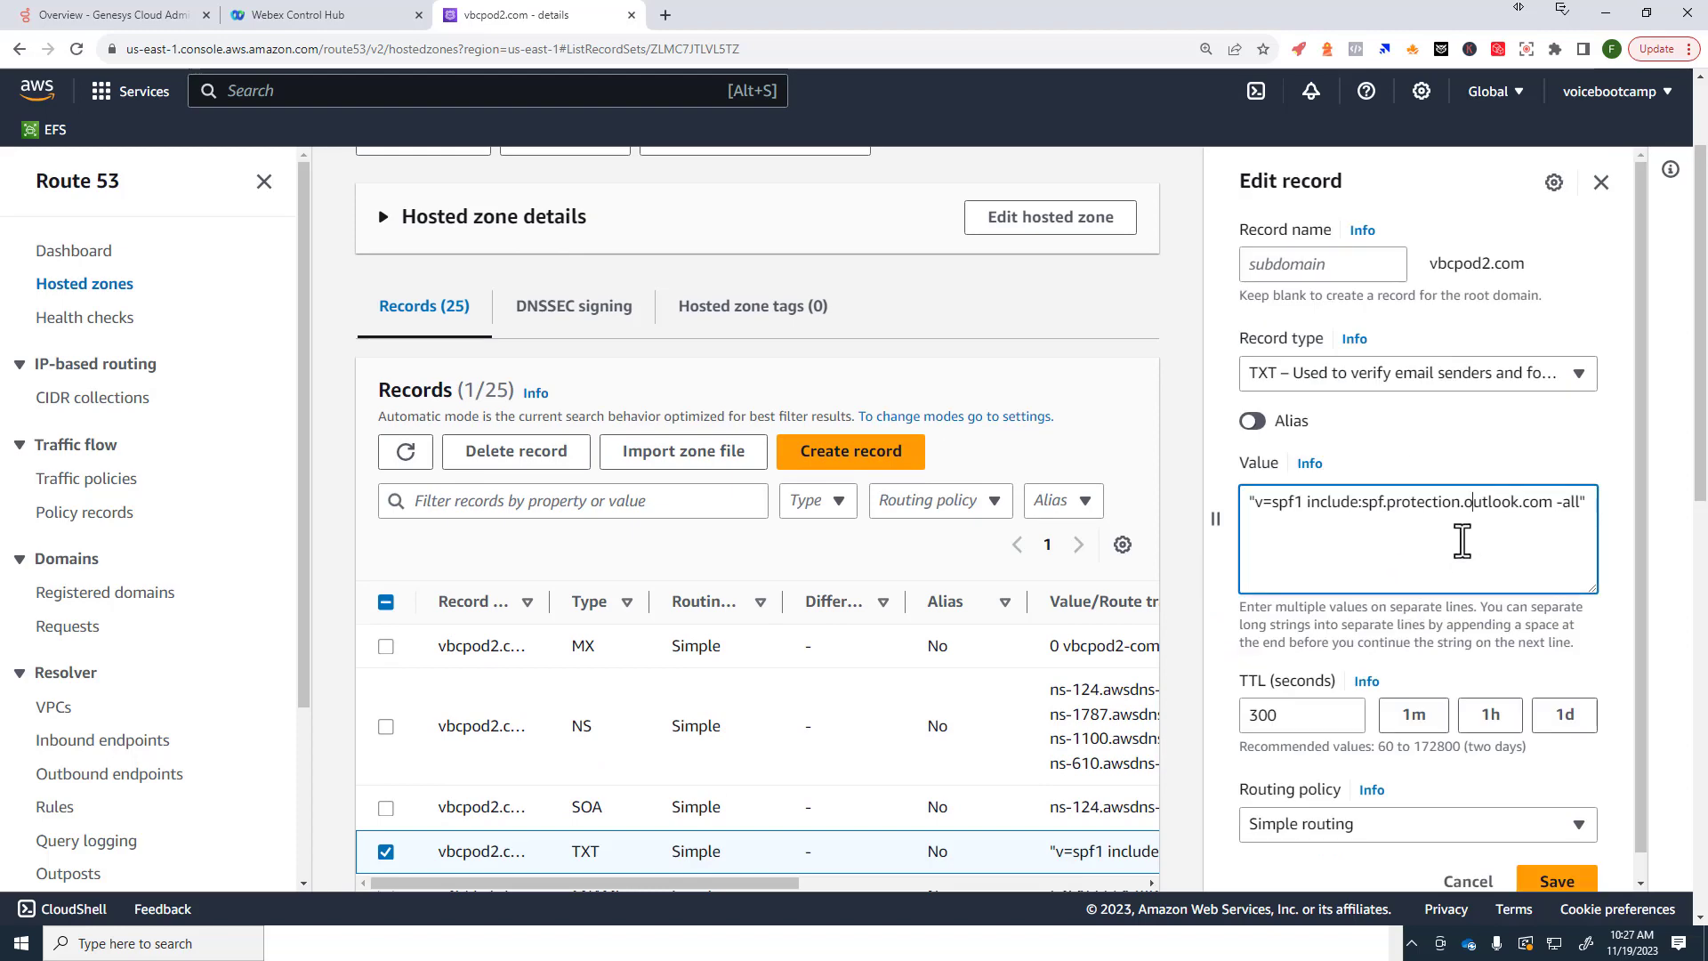
pyautogui.press('Return')
pyautogui.hotkey('ctrl', 'v')
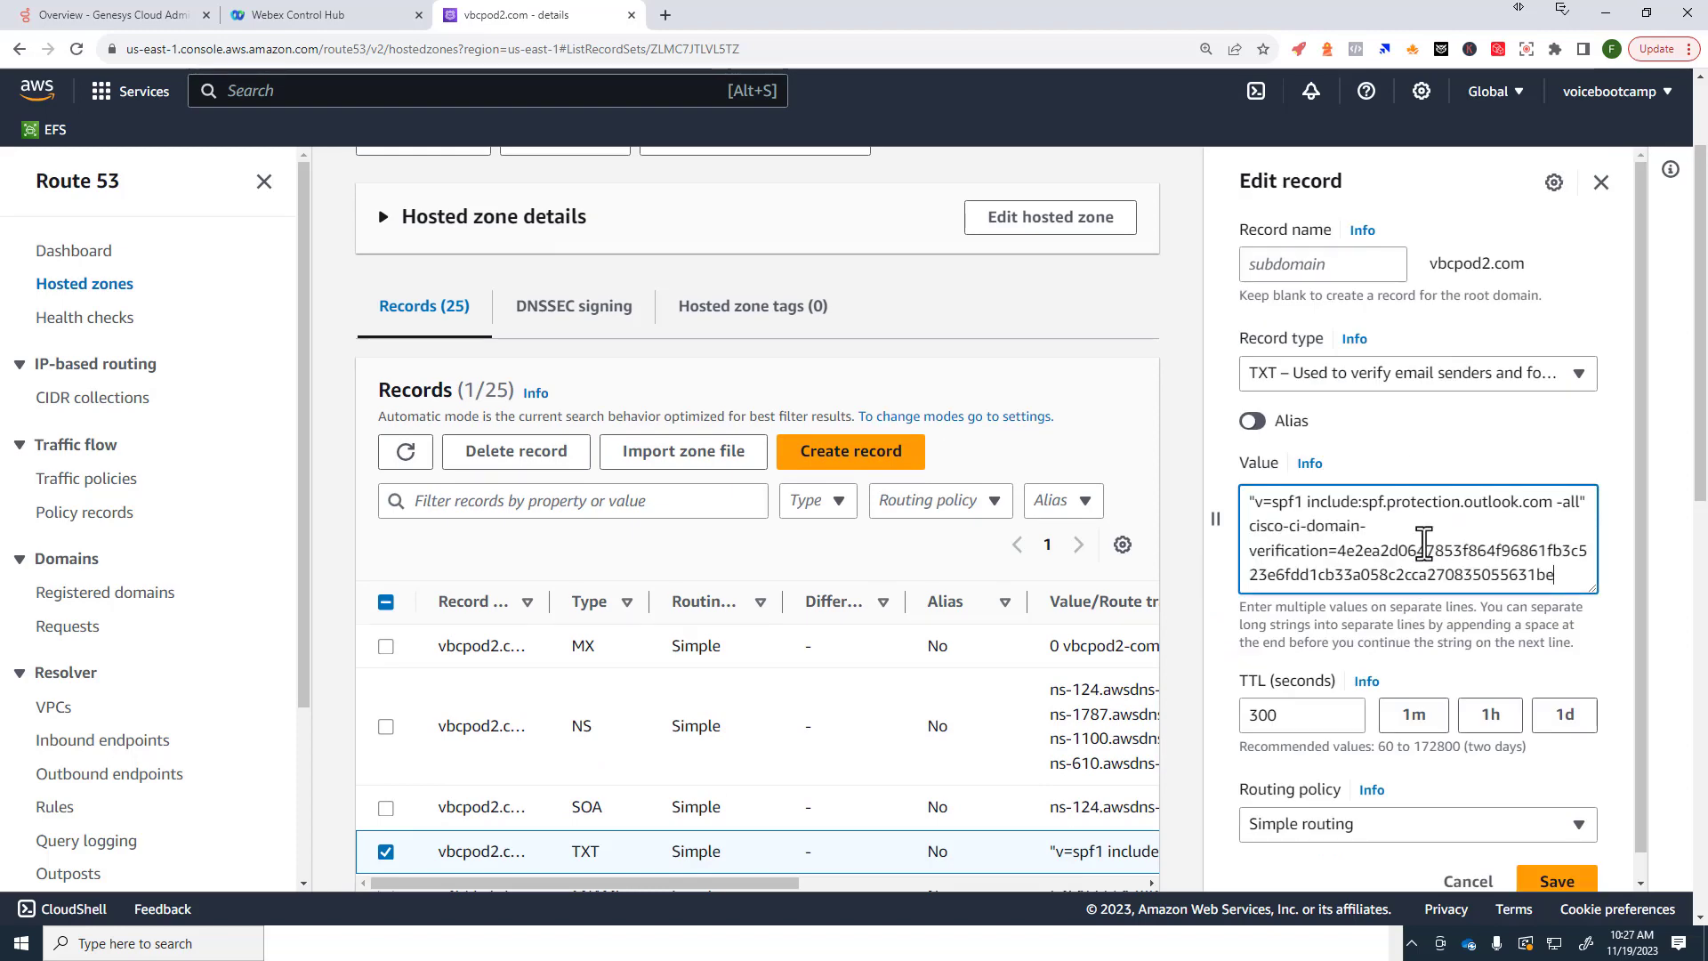
pyautogui.click(1557, 881)
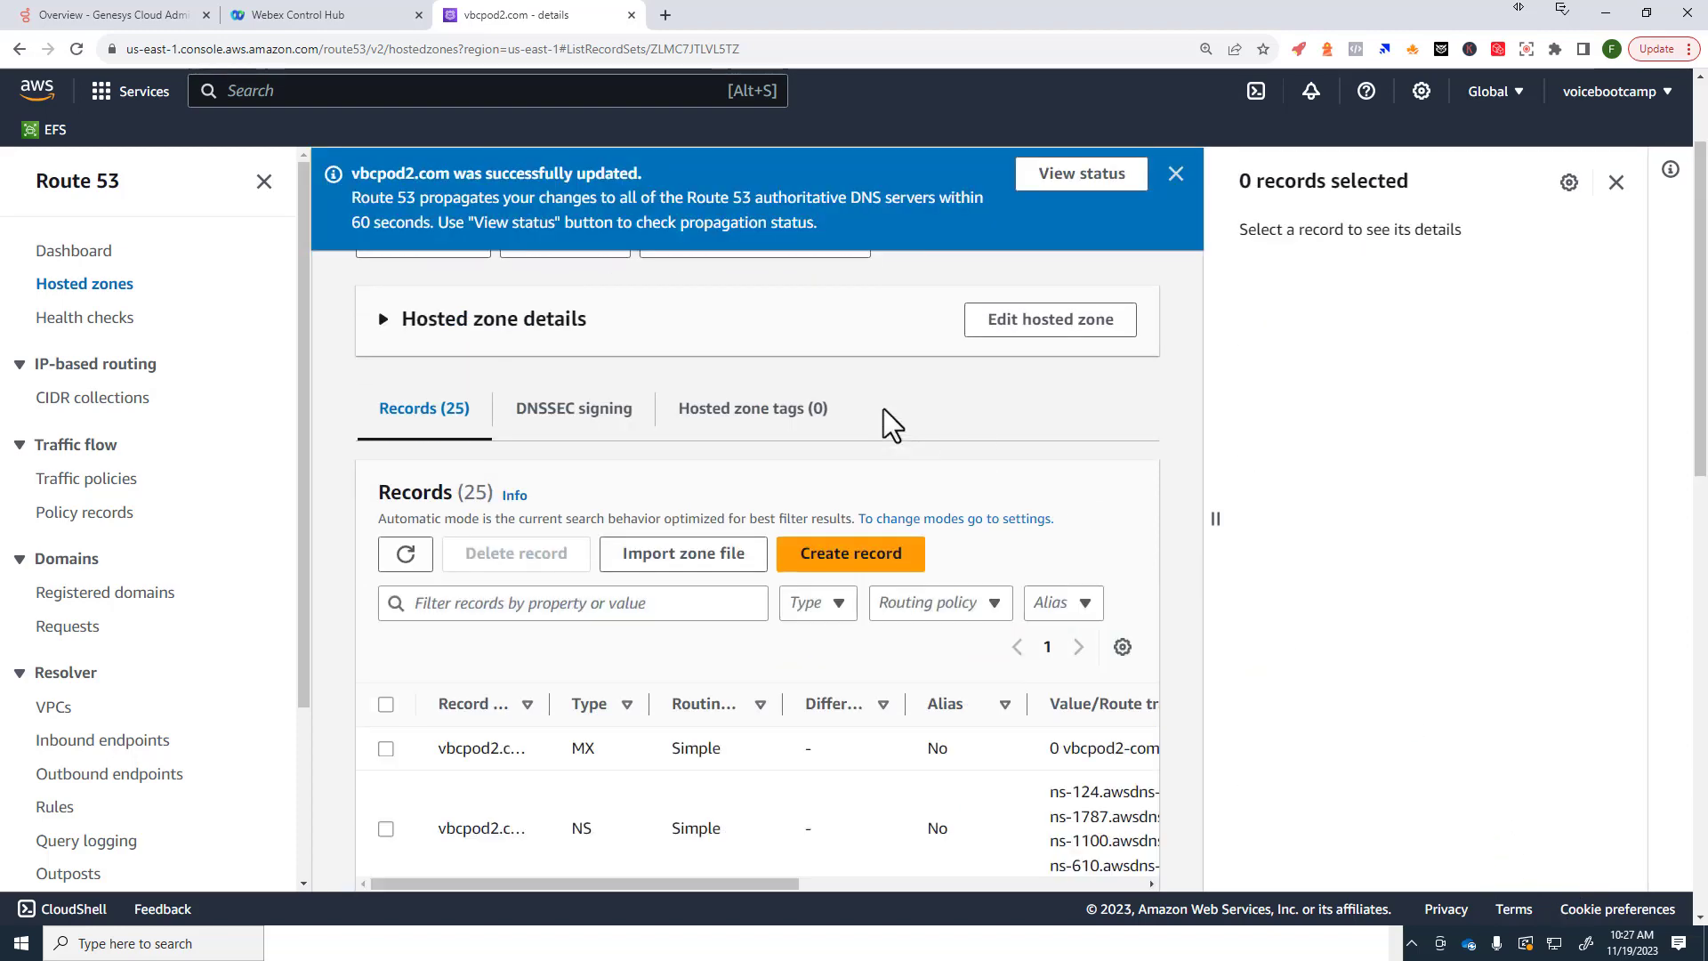
pyautogui.scroll(2, 887, 419)
pyautogui.click(525, 280)
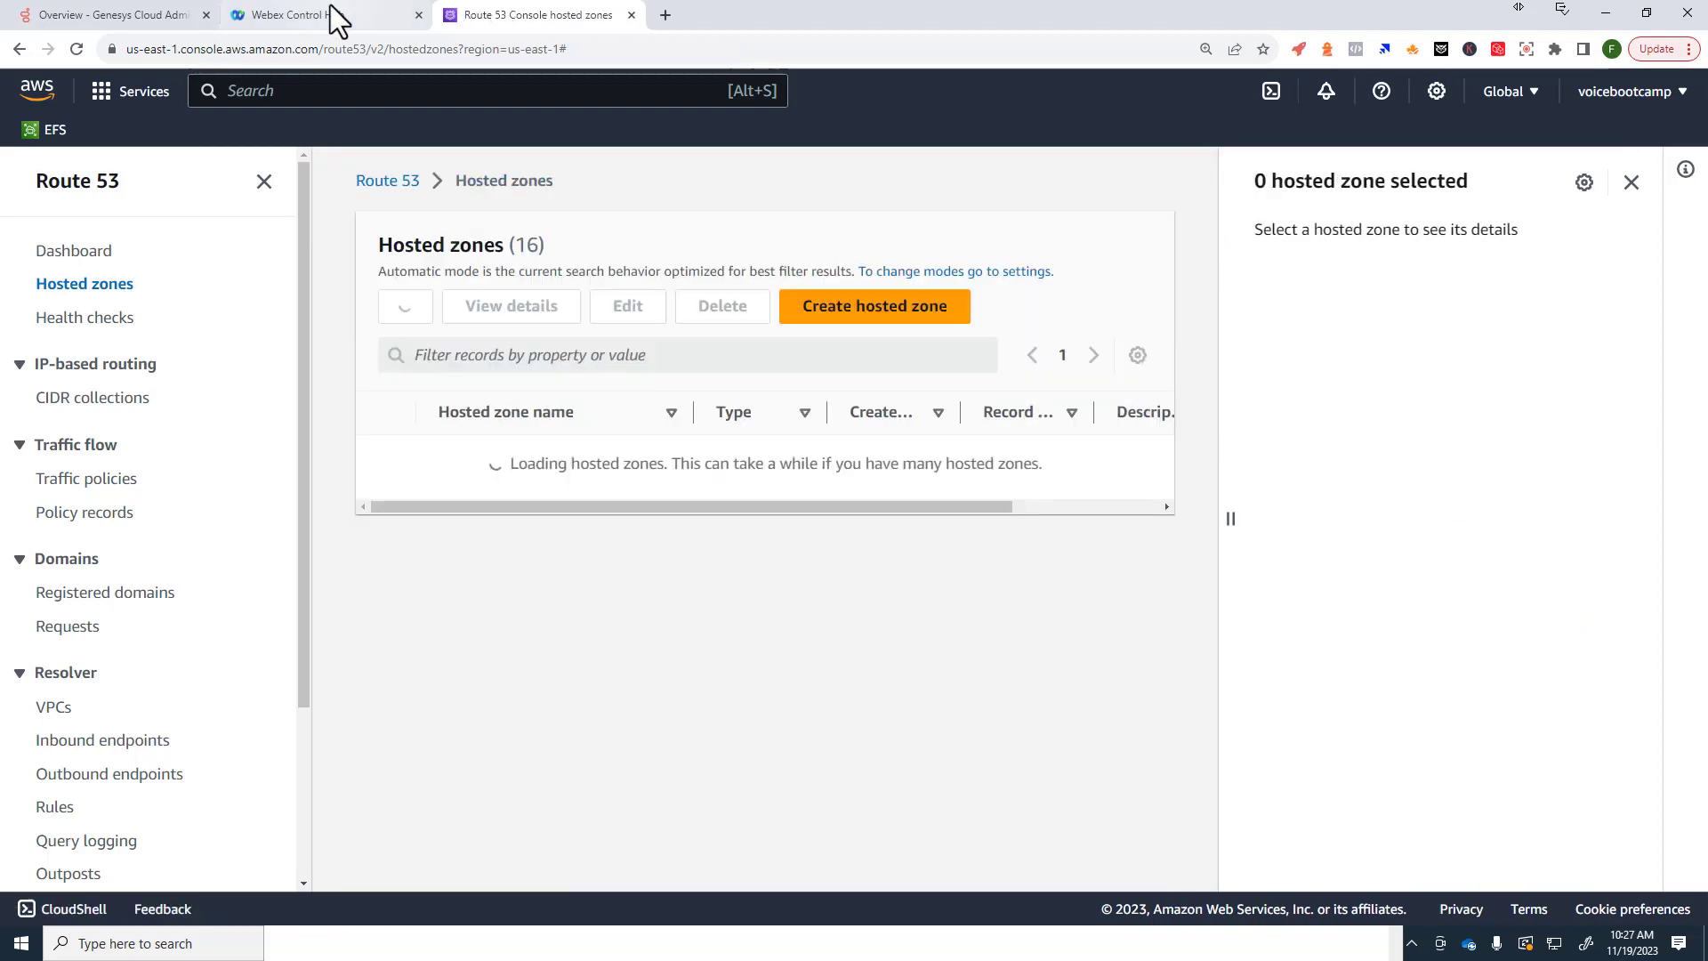
# Step: Verify vbcpod2.com in Control Hub so it shows as verified
pyautogui.click(335, 15)
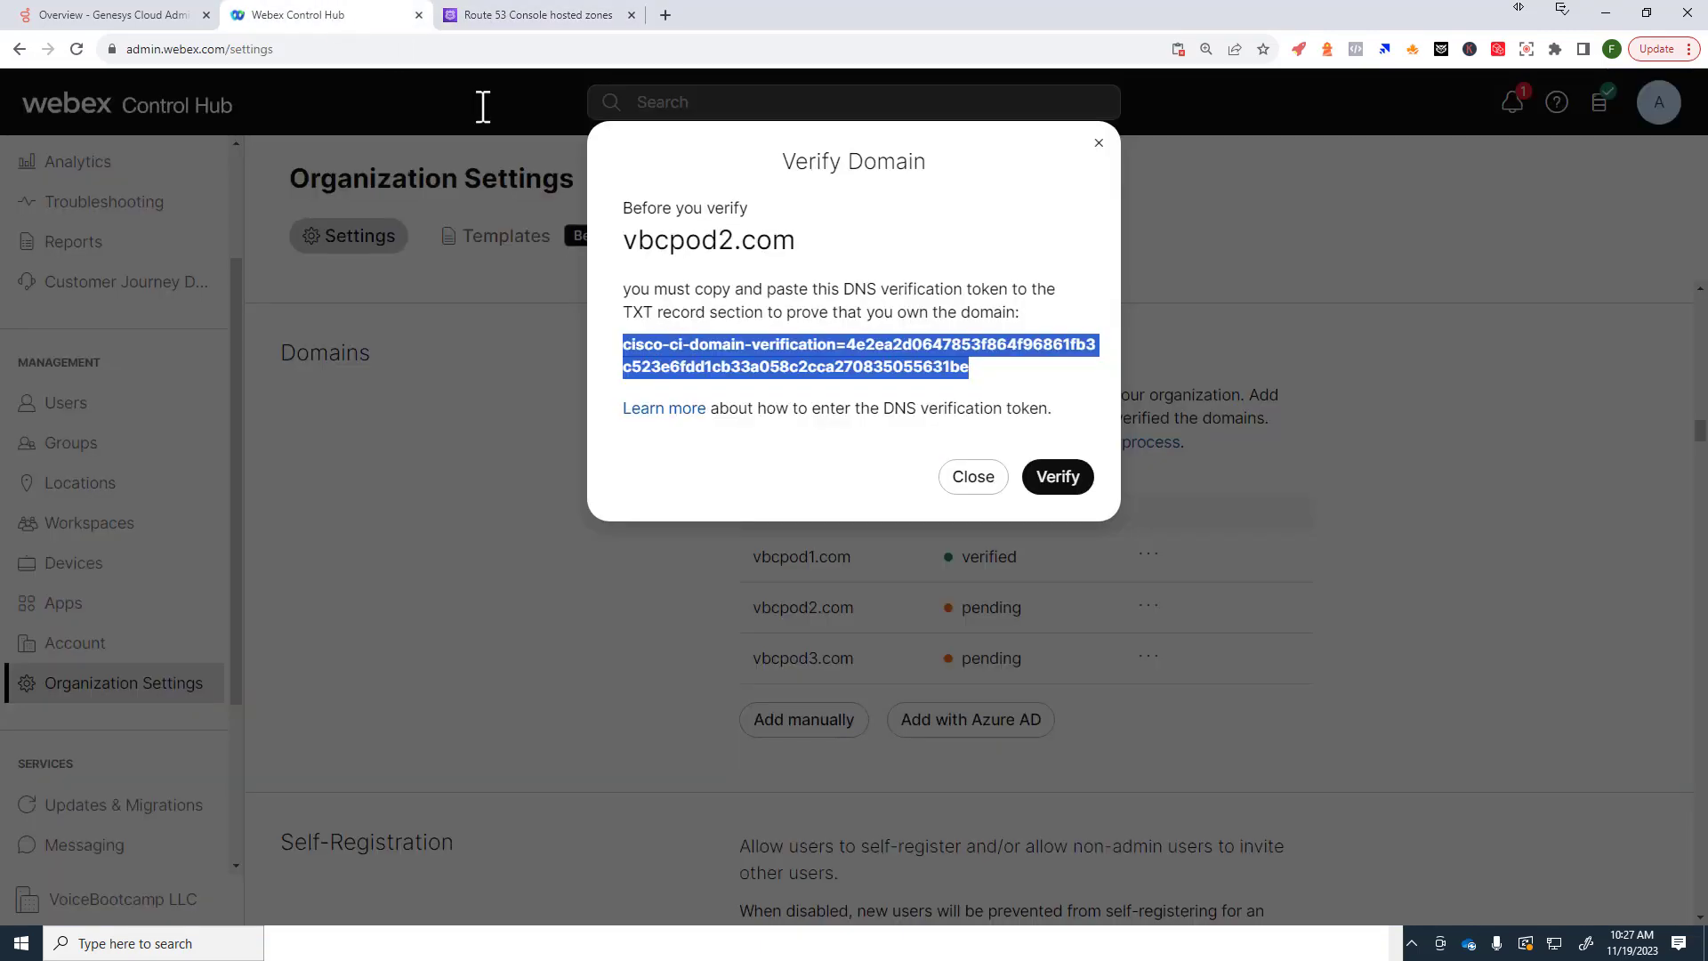
pyautogui.click(1058, 478)
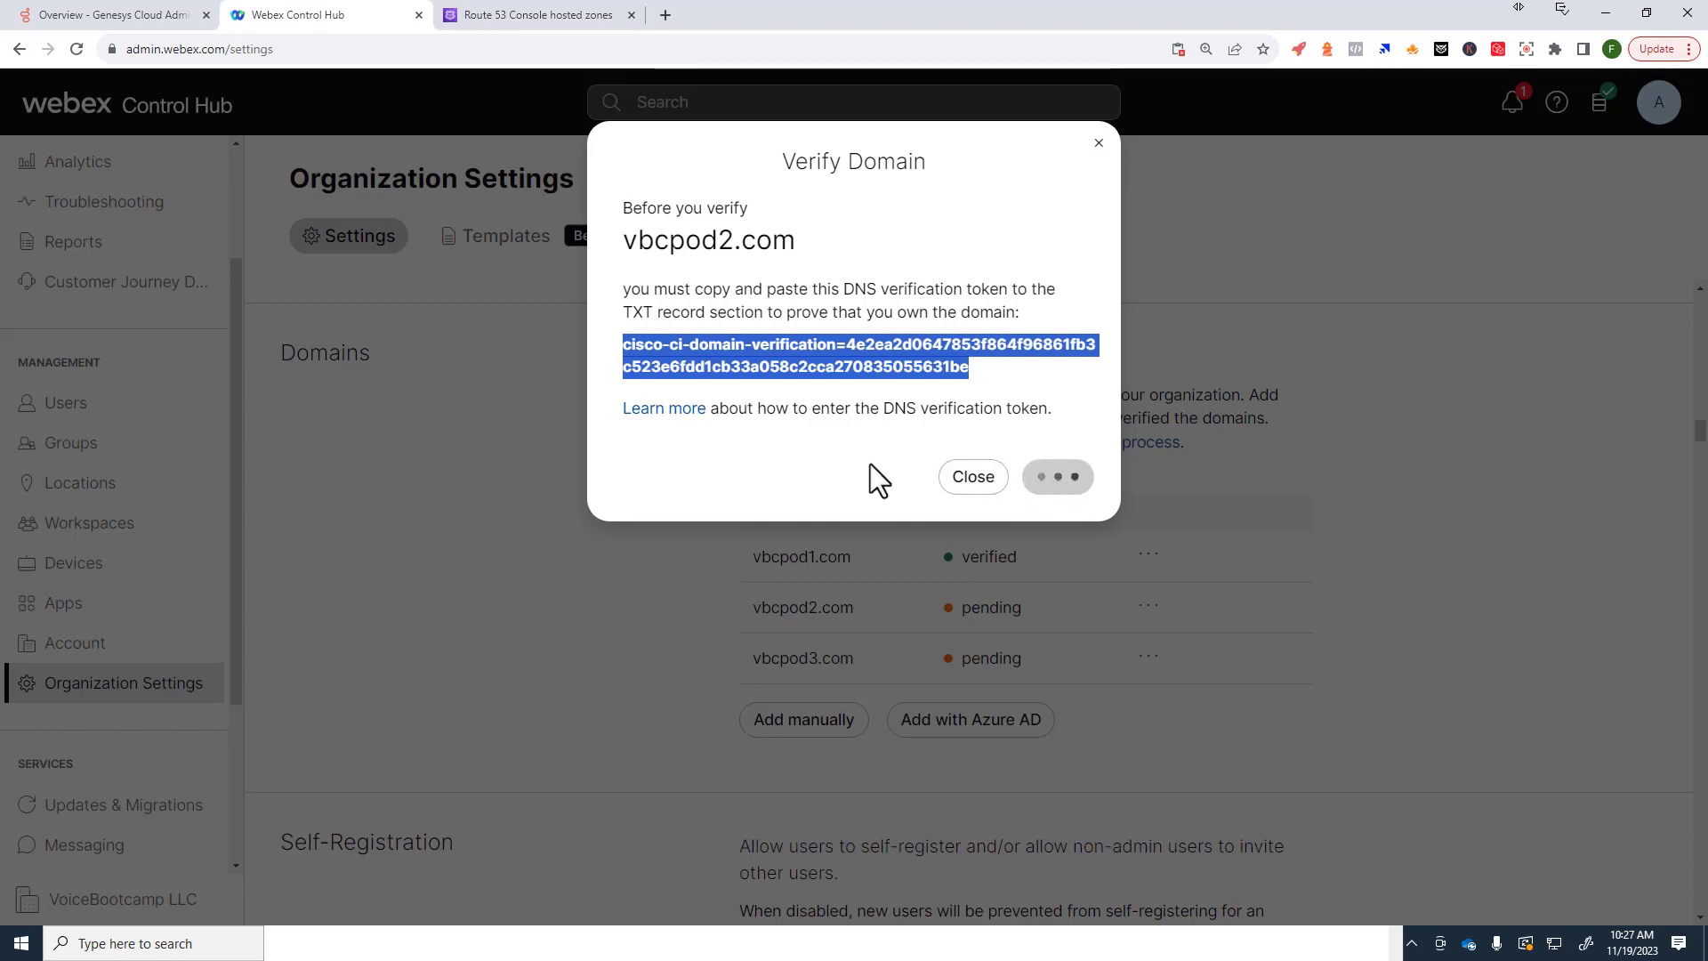
pyautogui.click(974, 478)
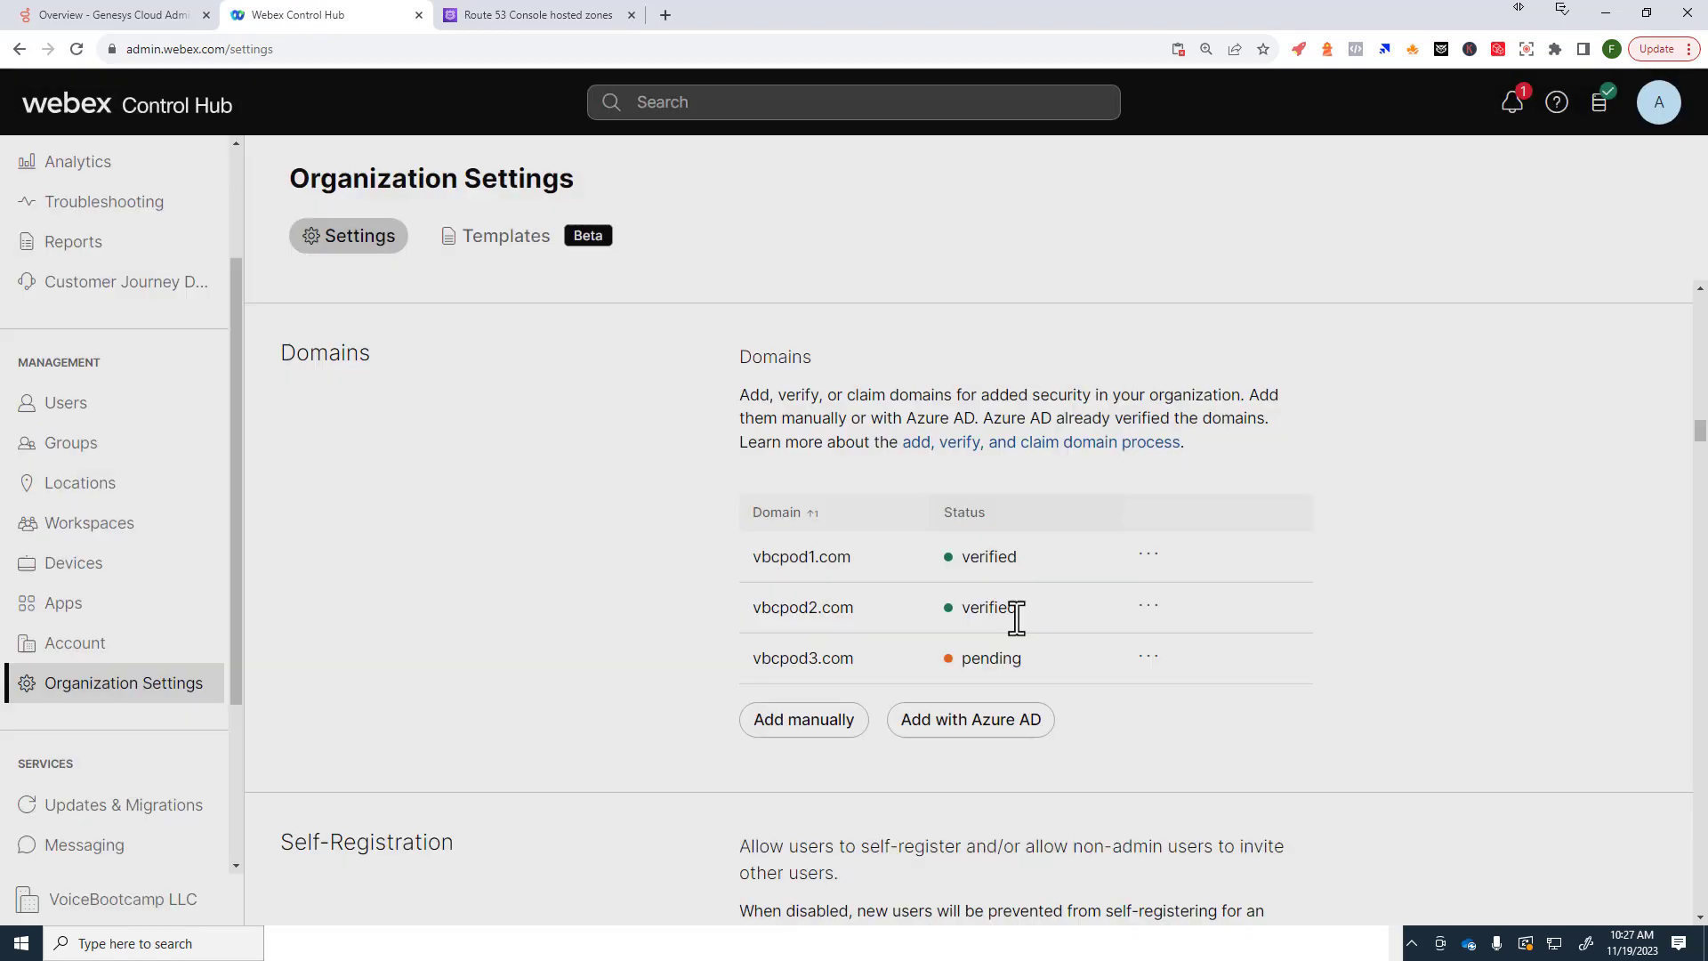
pyautogui.moveTo(962, 609); pyautogui.dragTo(1014, 612)
# Step: Open vbcpod3.com's Verify domain dialog and select its DNS verification token
pyautogui.click(1149, 656)
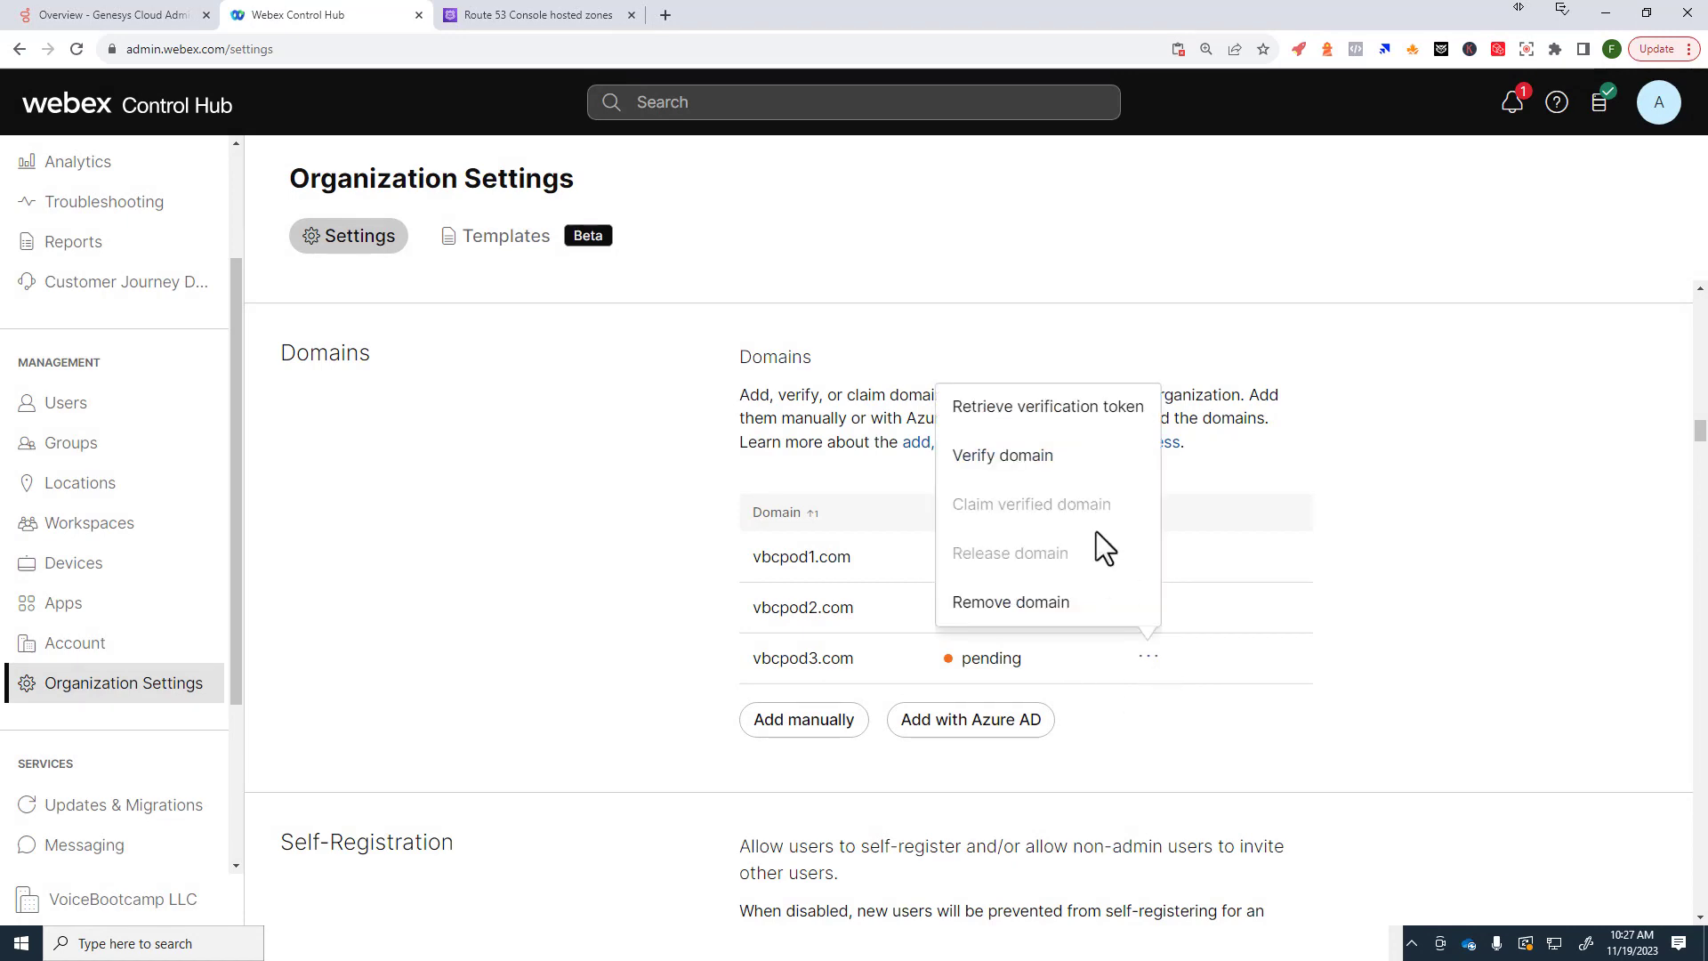
pyautogui.click(1052, 464)
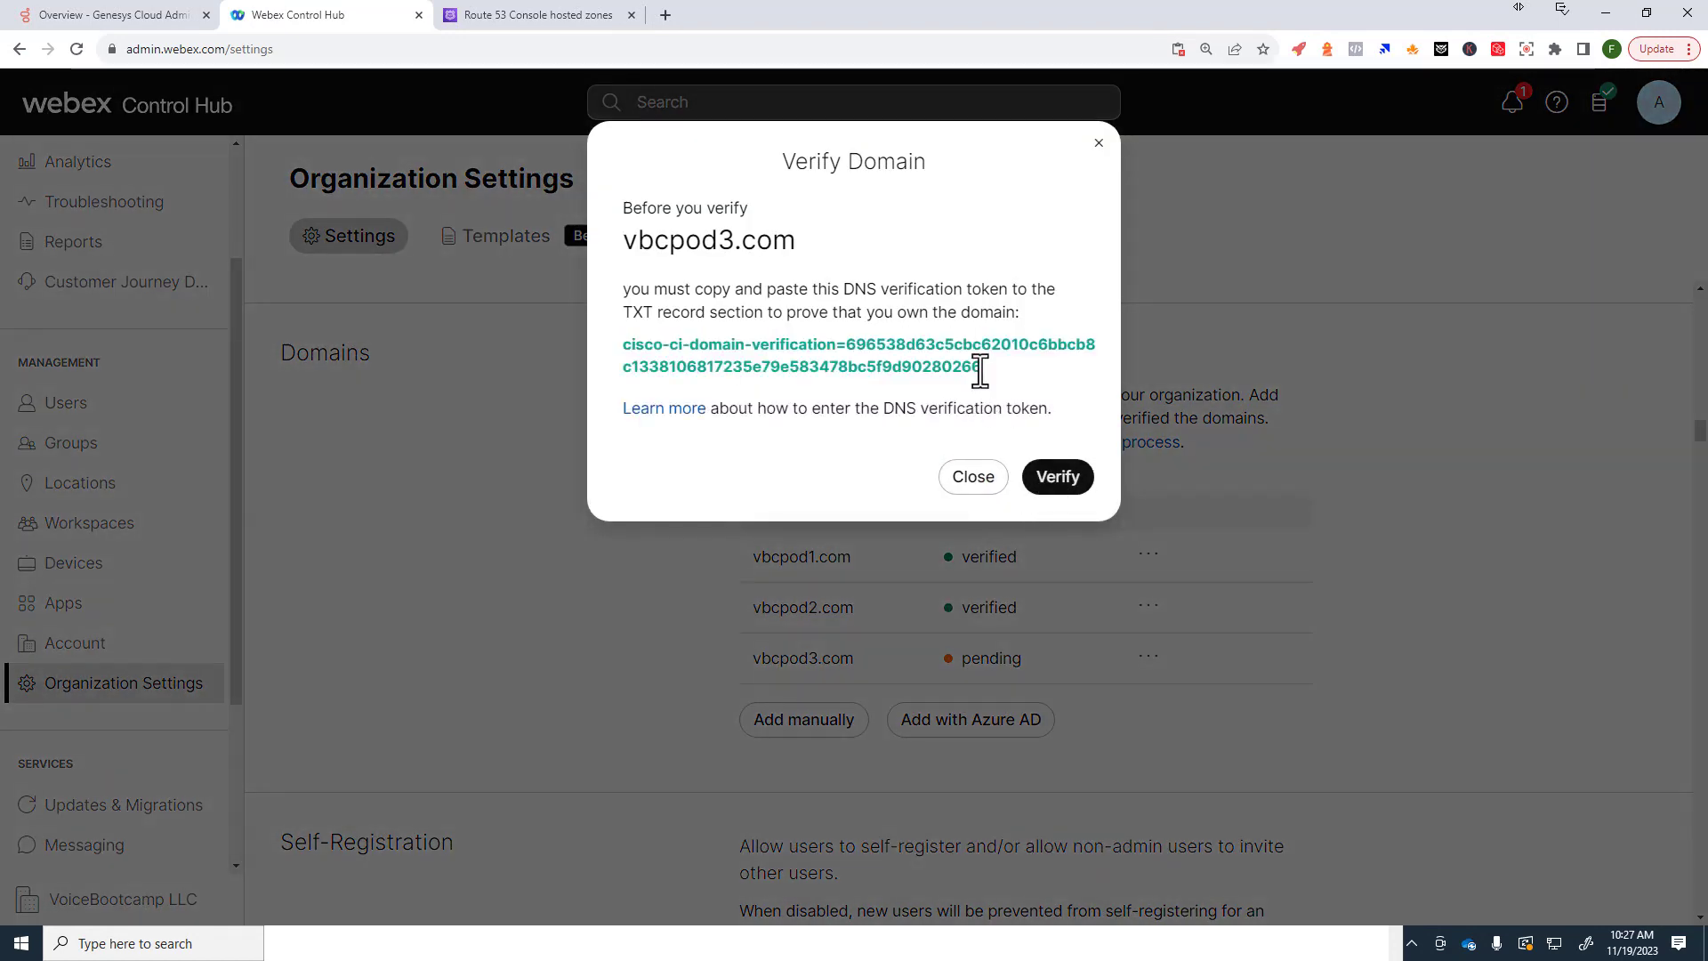
pyautogui.moveTo(980, 370); pyautogui.dragTo(627, 360)
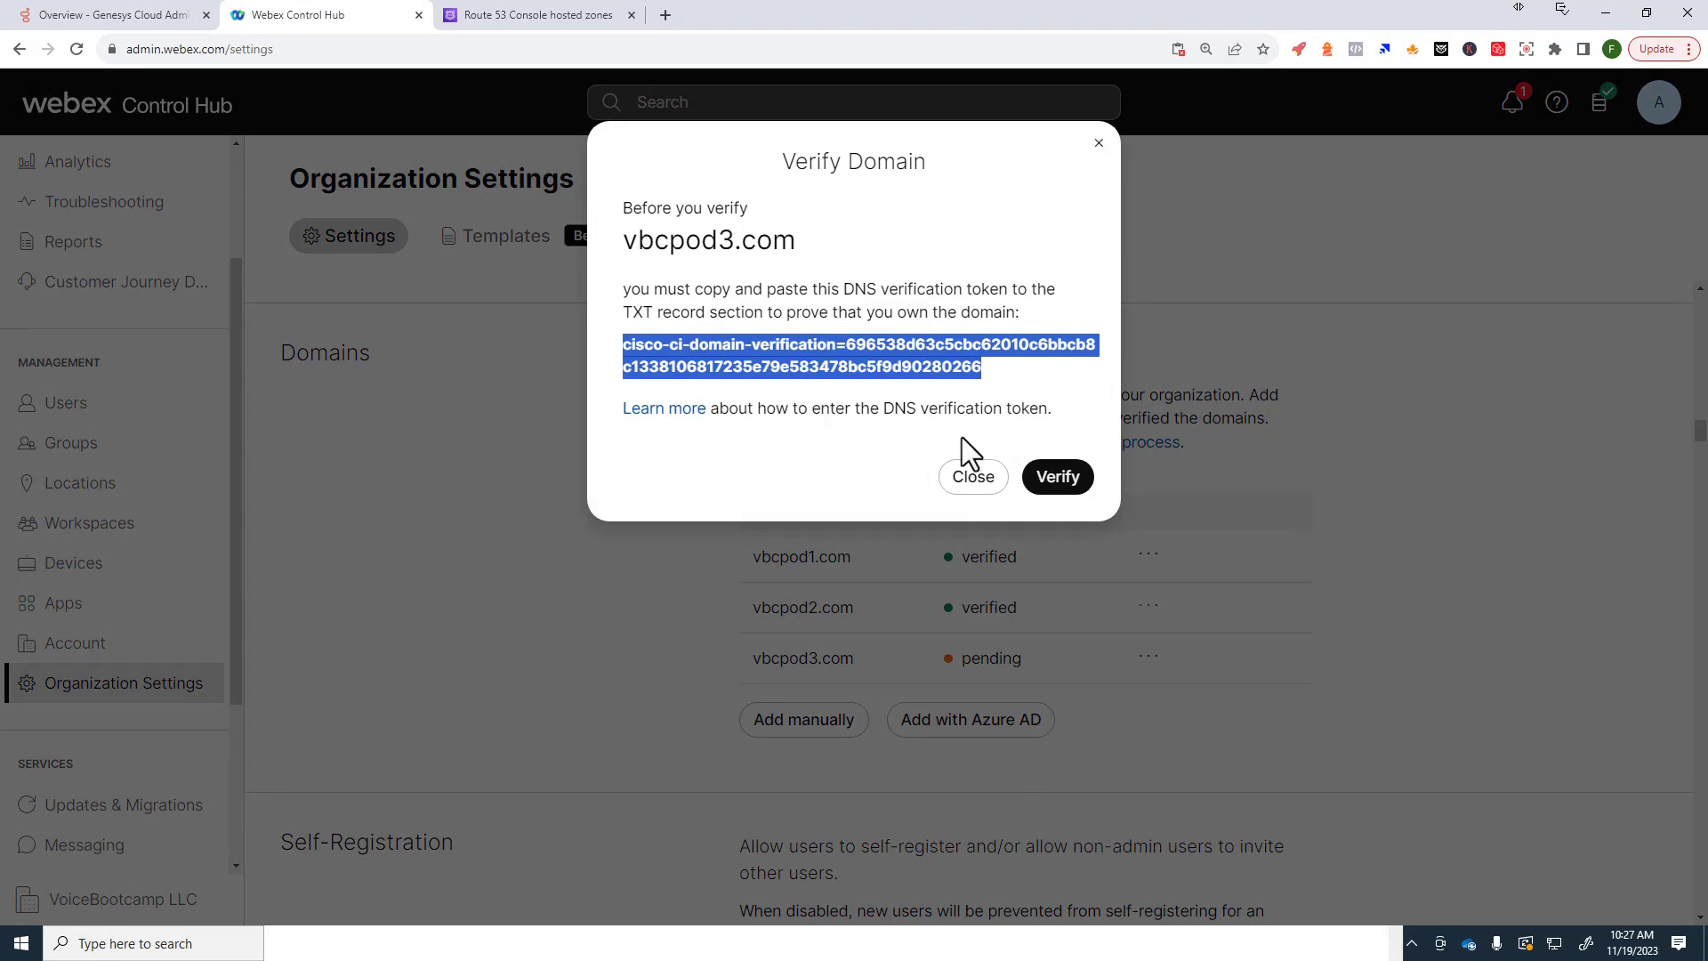
pyautogui.click(563, 15)
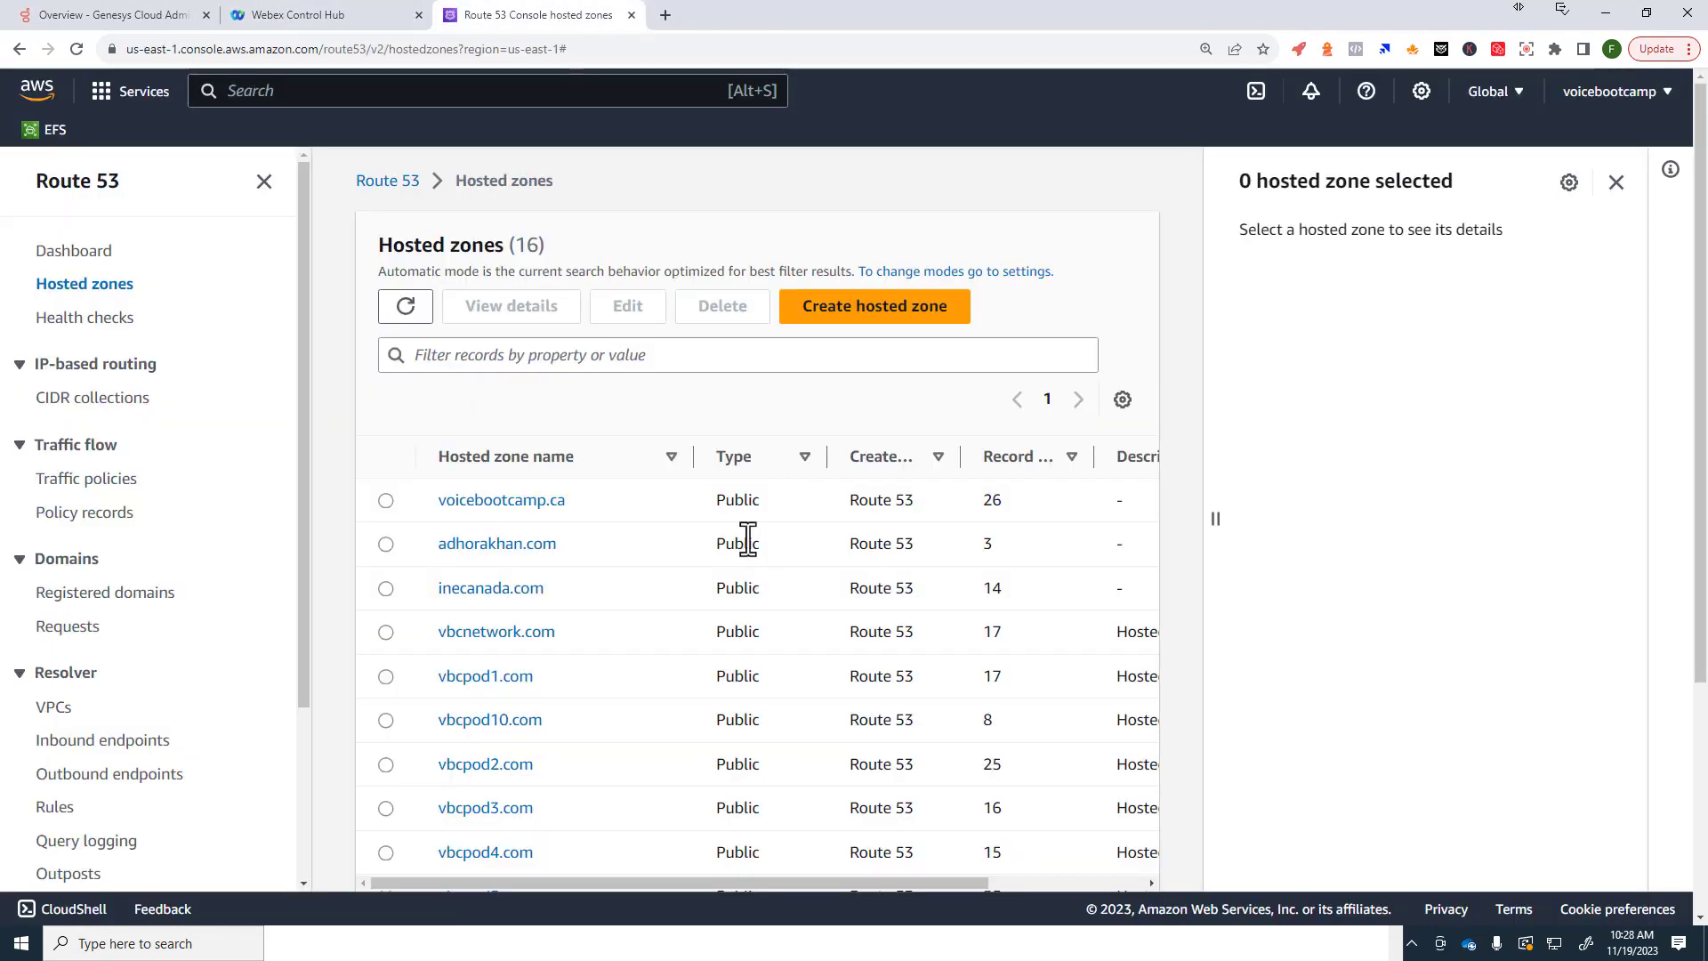
# Step: Add the Webex token to vbcpod3.com's root TXT record in Route 53 and save
pyautogui.scroll(-2, 729, 548)
pyautogui.click(498, 721)
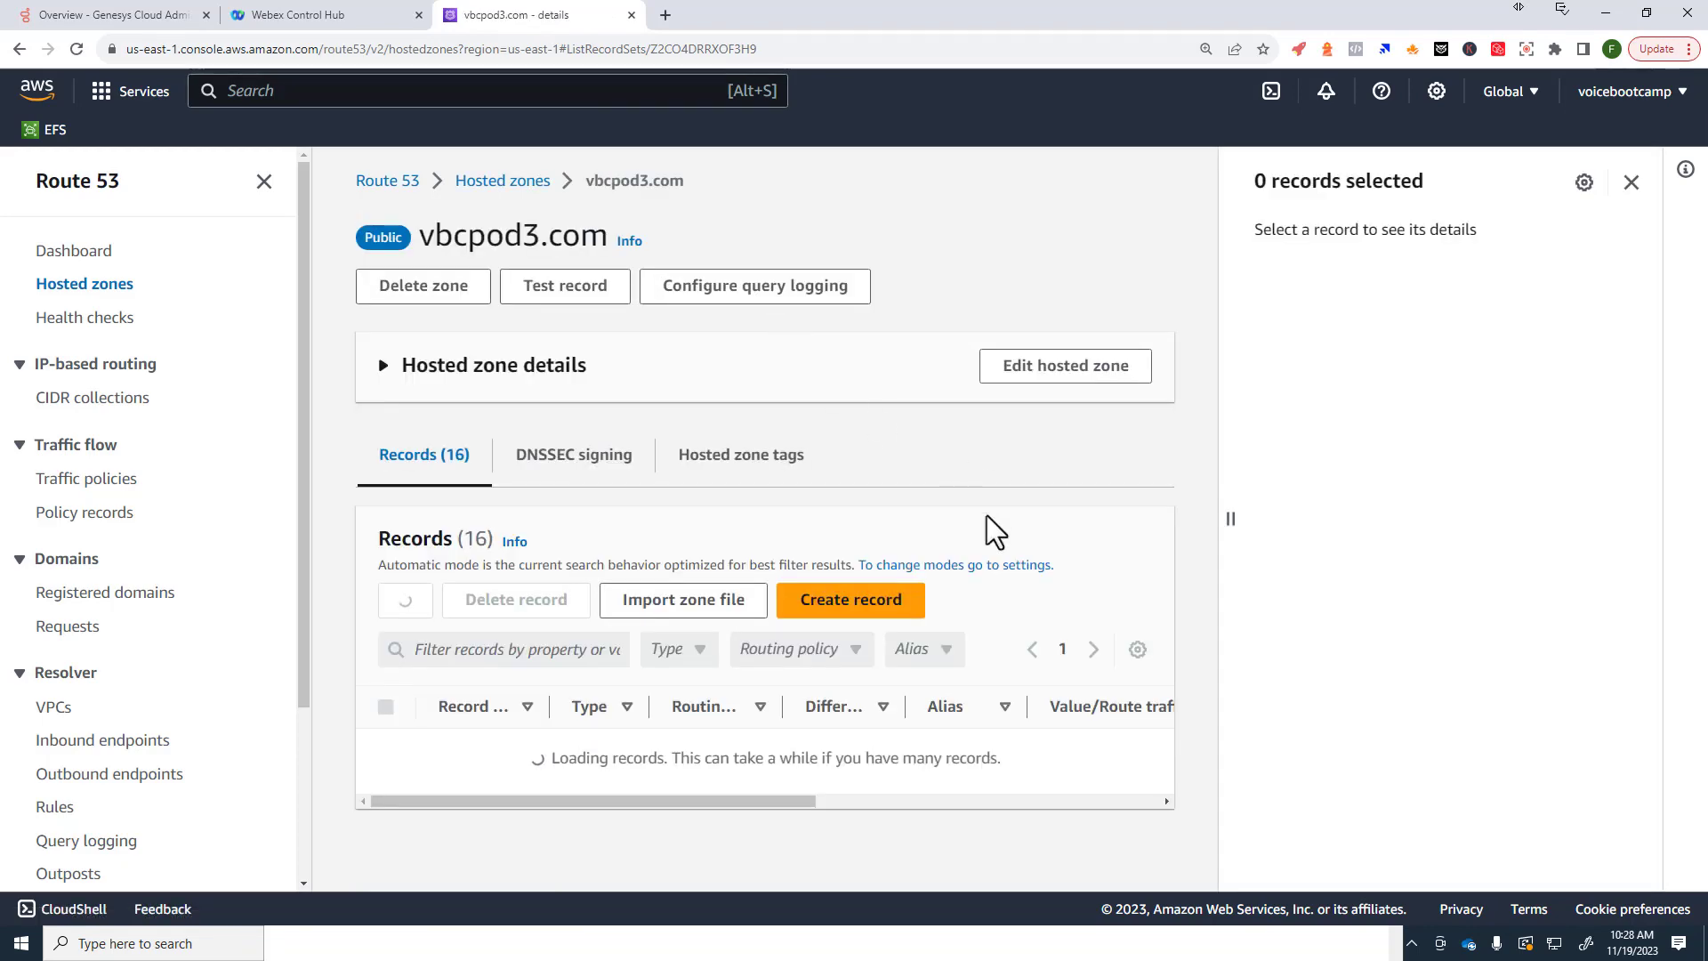
pyautogui.scroll(-2, 821, 675)
pyautogui.scroll(-3, 632, 683)
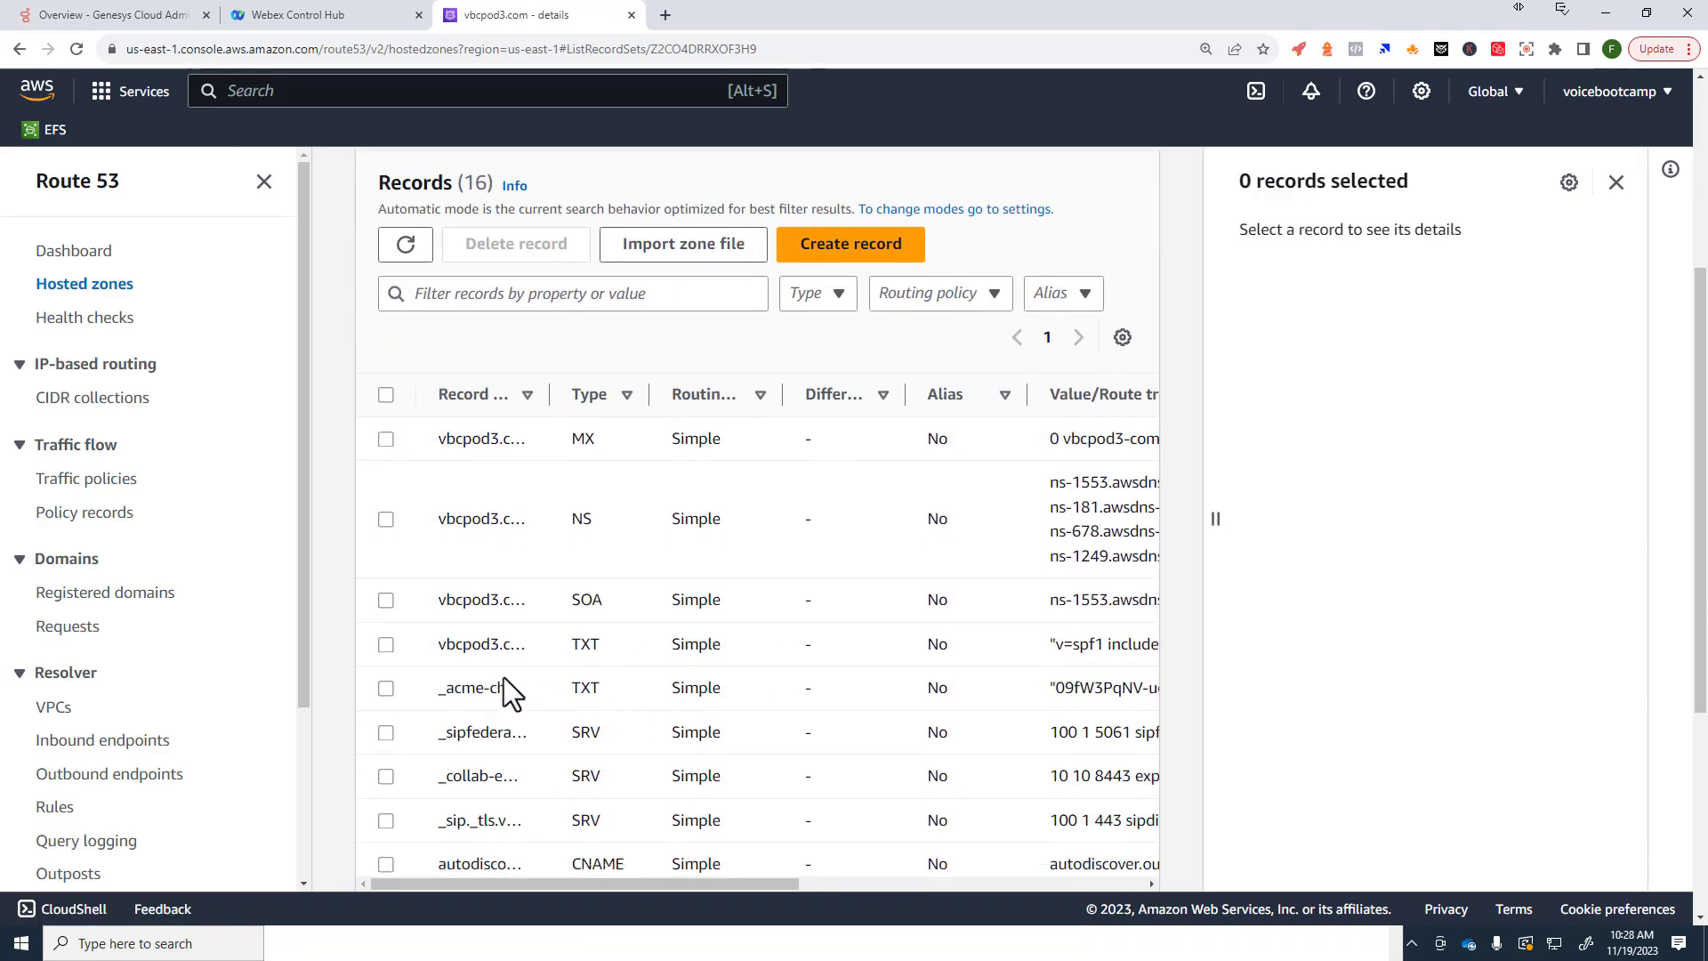
pyautogui.click(387, 643)
pyautogui.click(1286, 236)
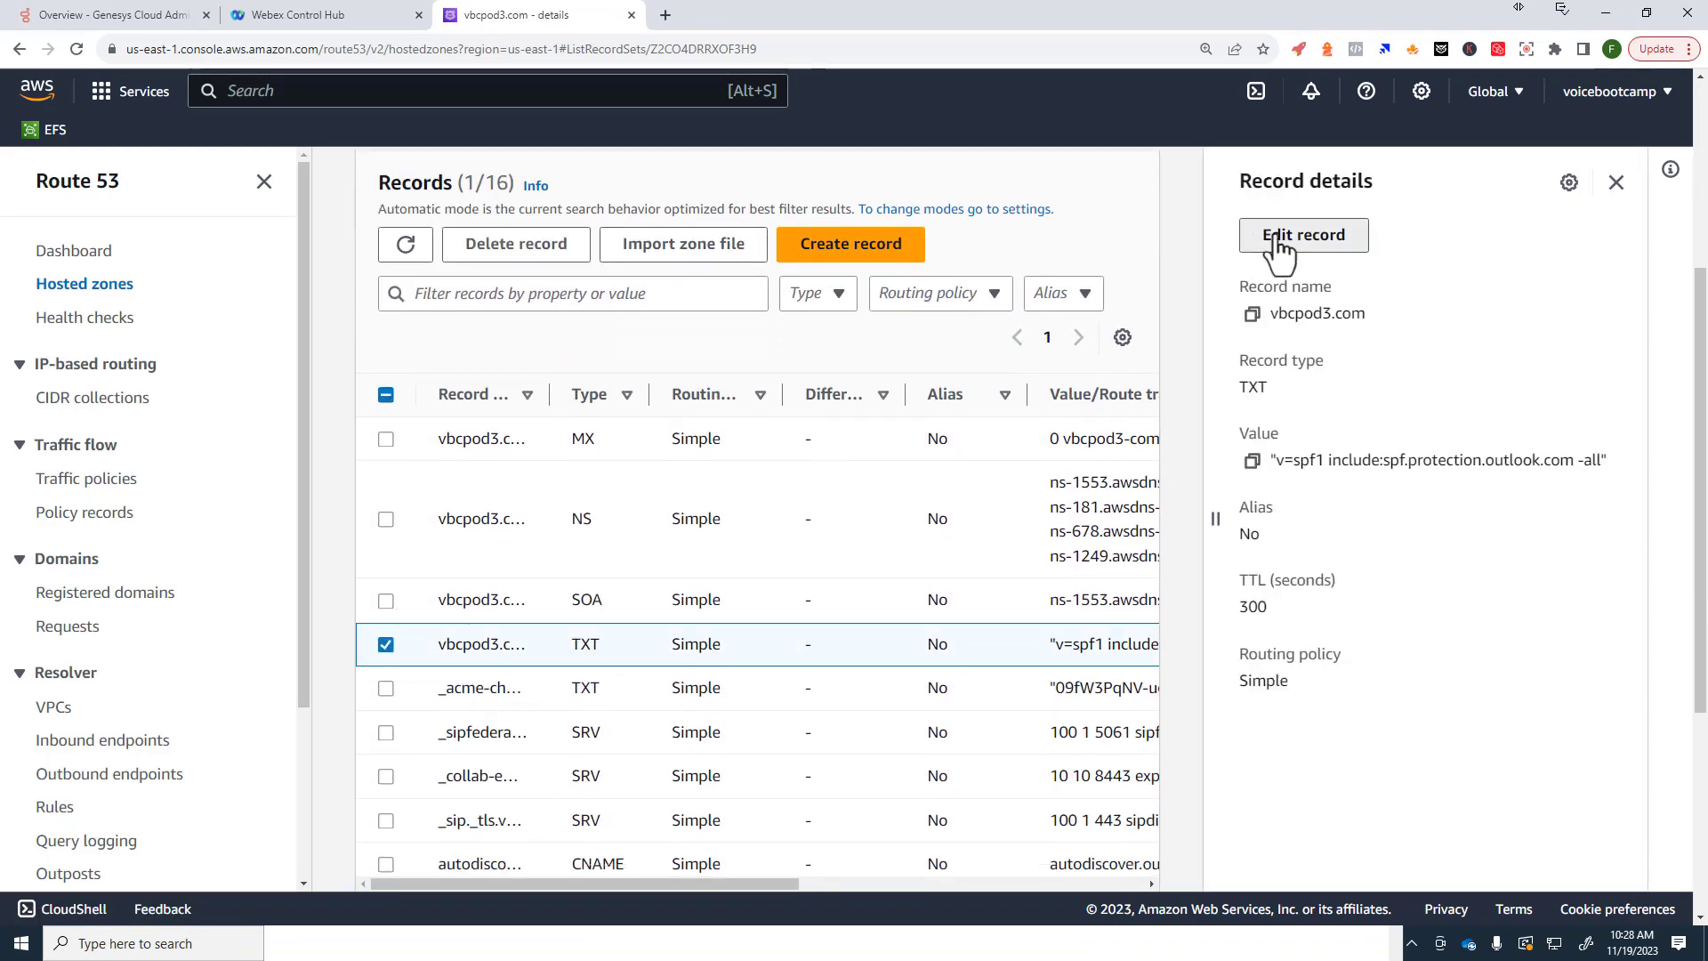
pyautogui.click(1394, 519)
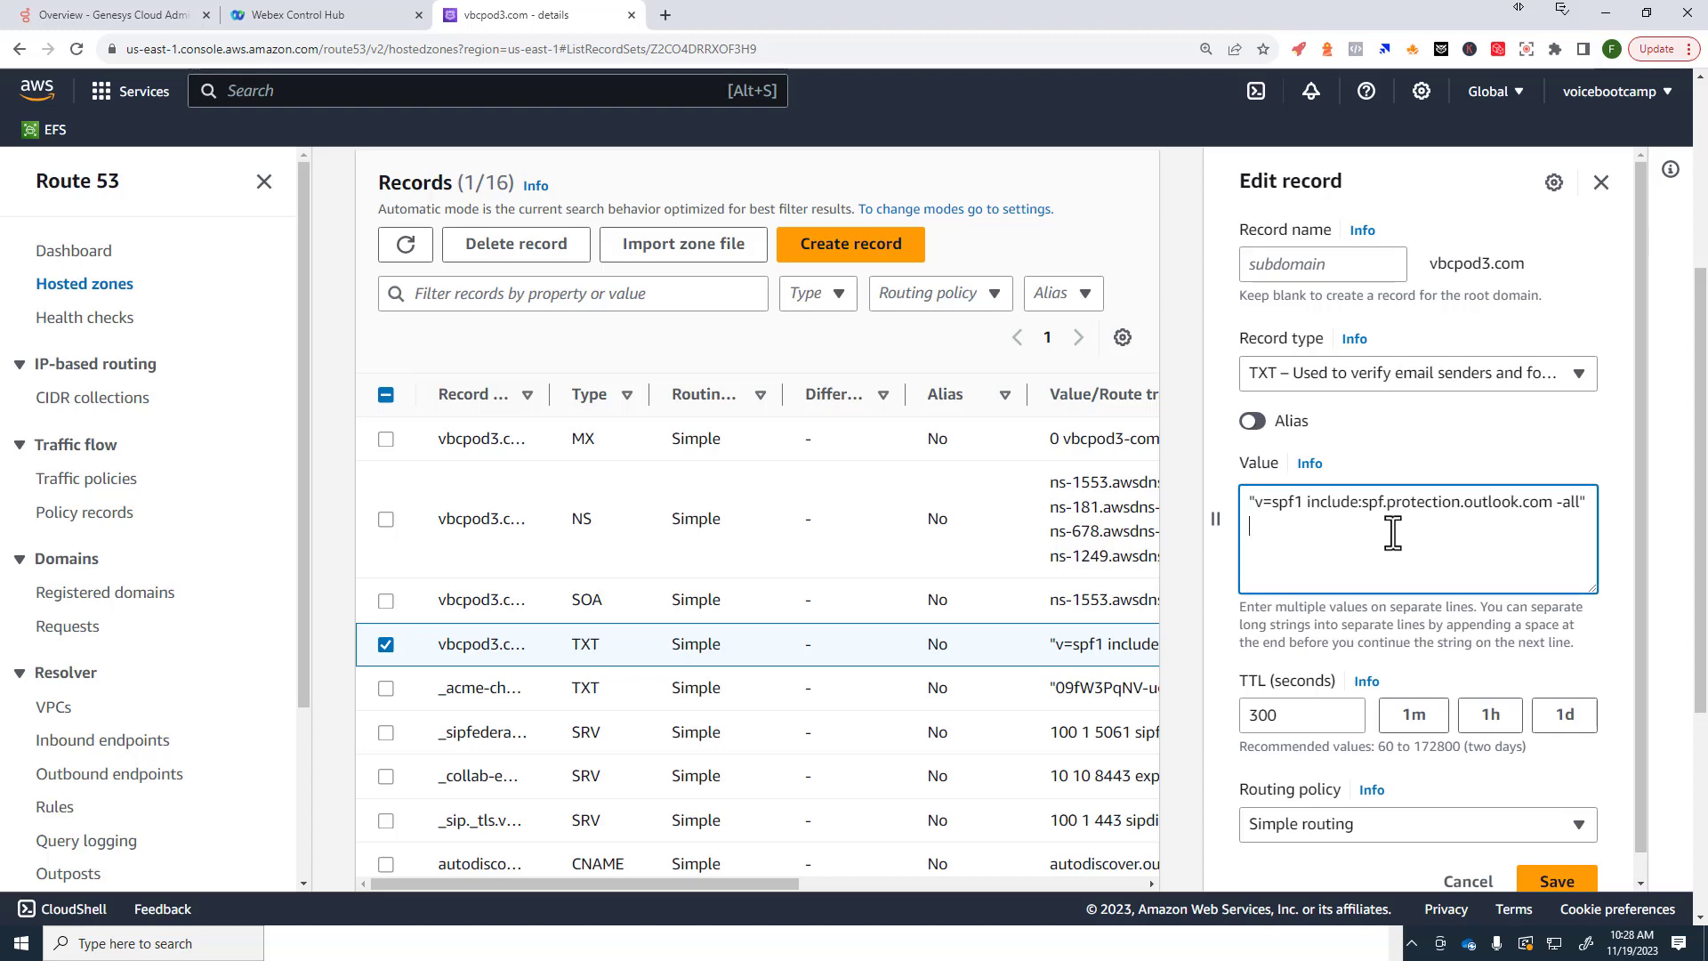
pyautogui.hotkey('ctrl', 'v')
pyautogui.click(1553, 879)
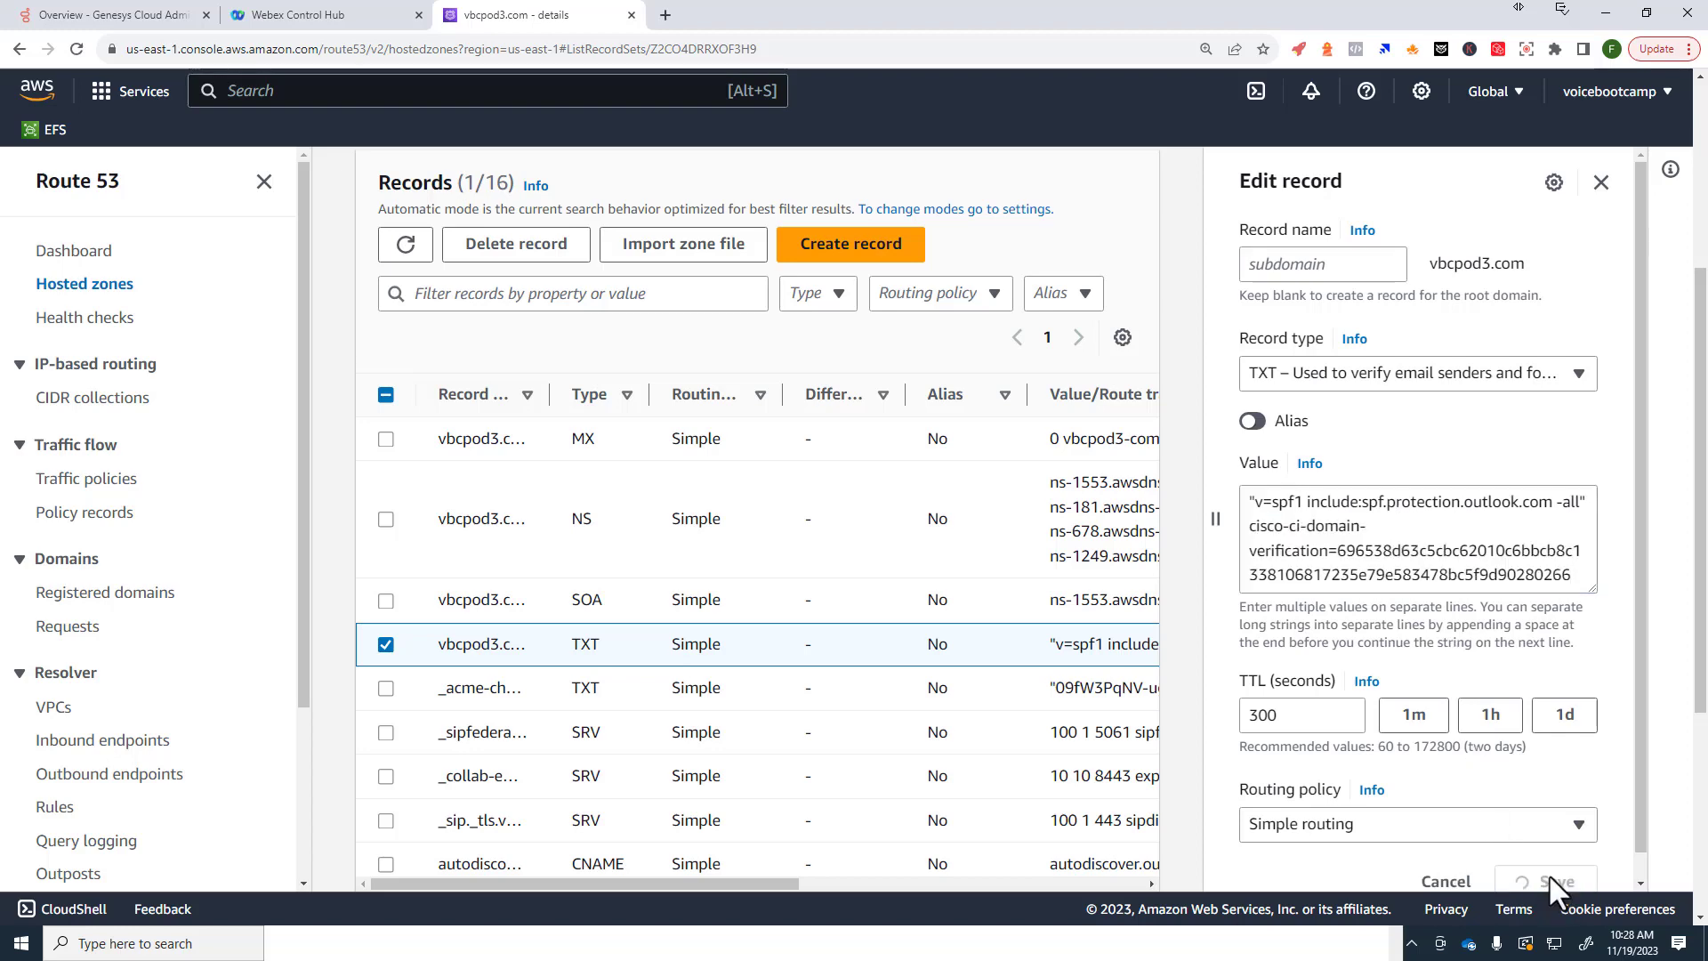
# Step: Verify vbcpod3.com in Control Hub and close the dialog
pyautogui.click(345, 18)
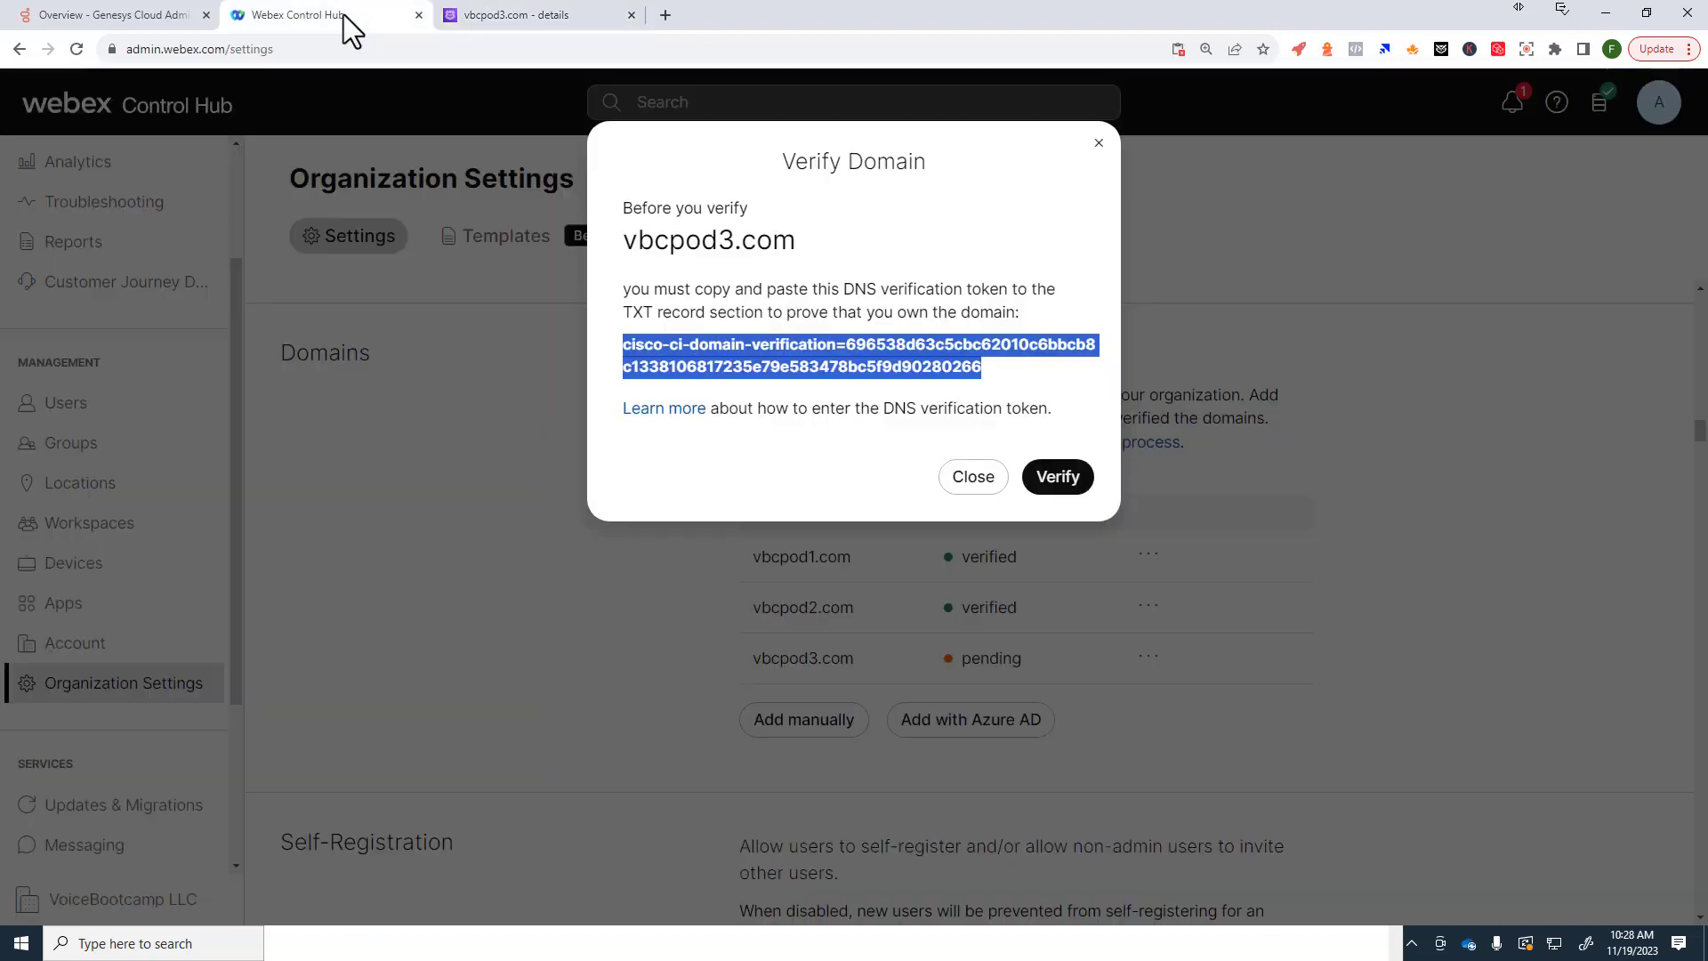
pyautogui.click(1056, 481)
pyautogui.click(968, 474)
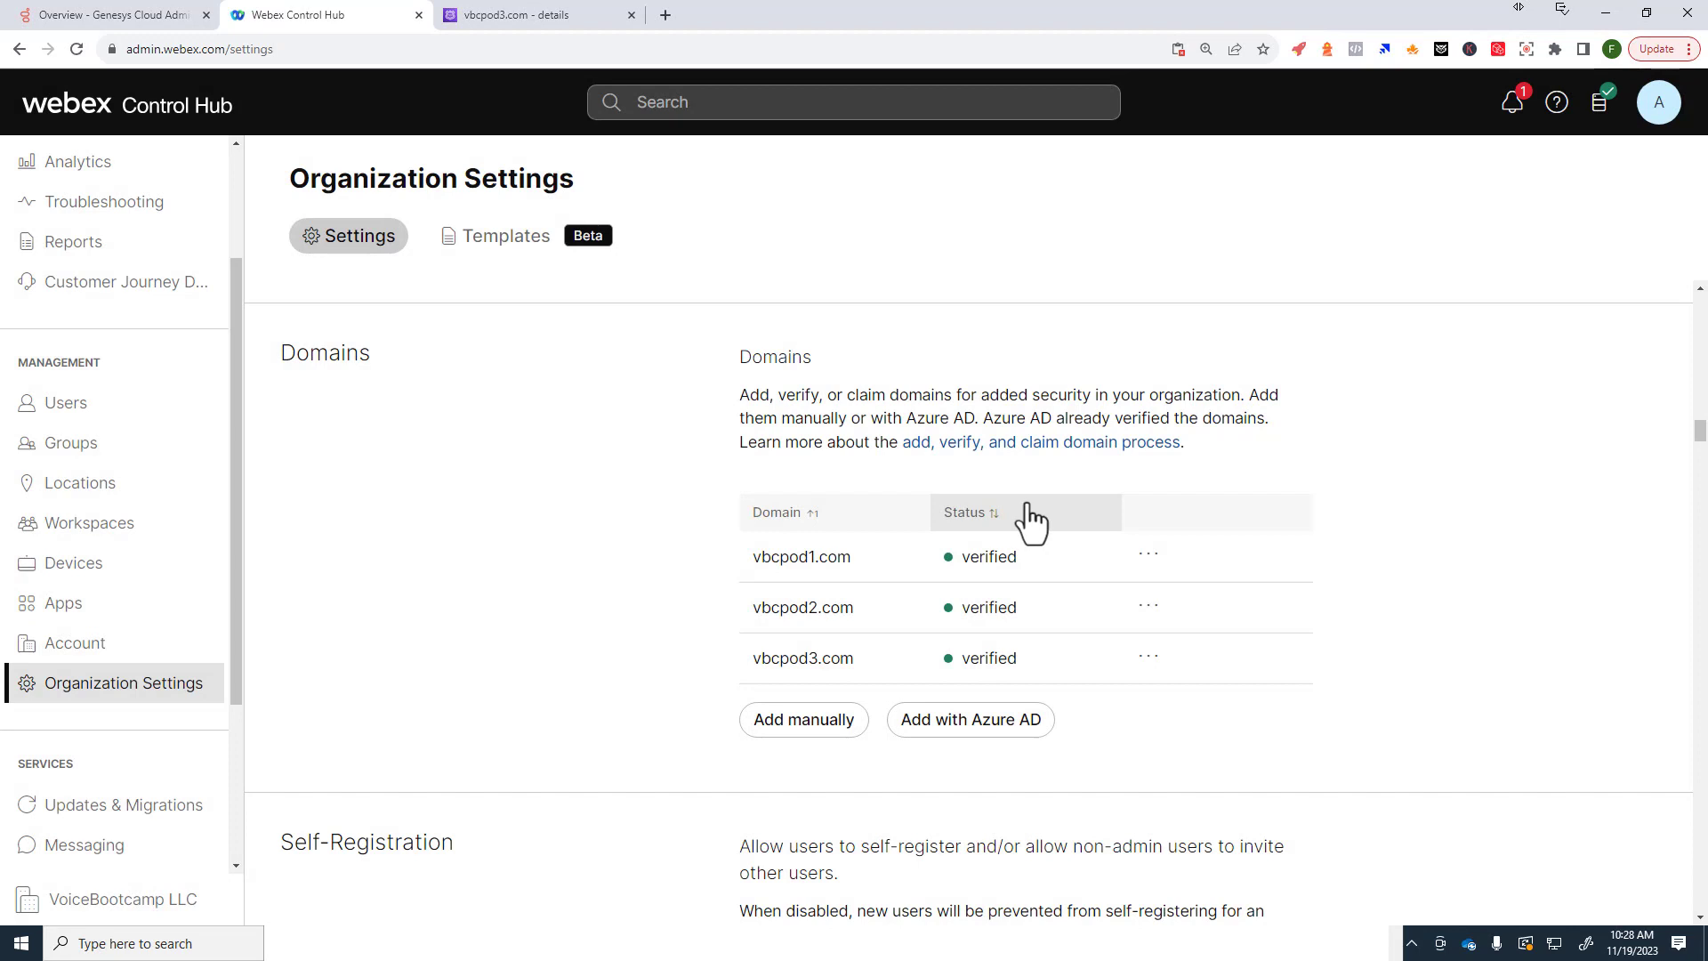
# Step: Review the vbcpod3.com admin user's details and licences, then switch to the account-created email
pyautogui.click(60, 405)
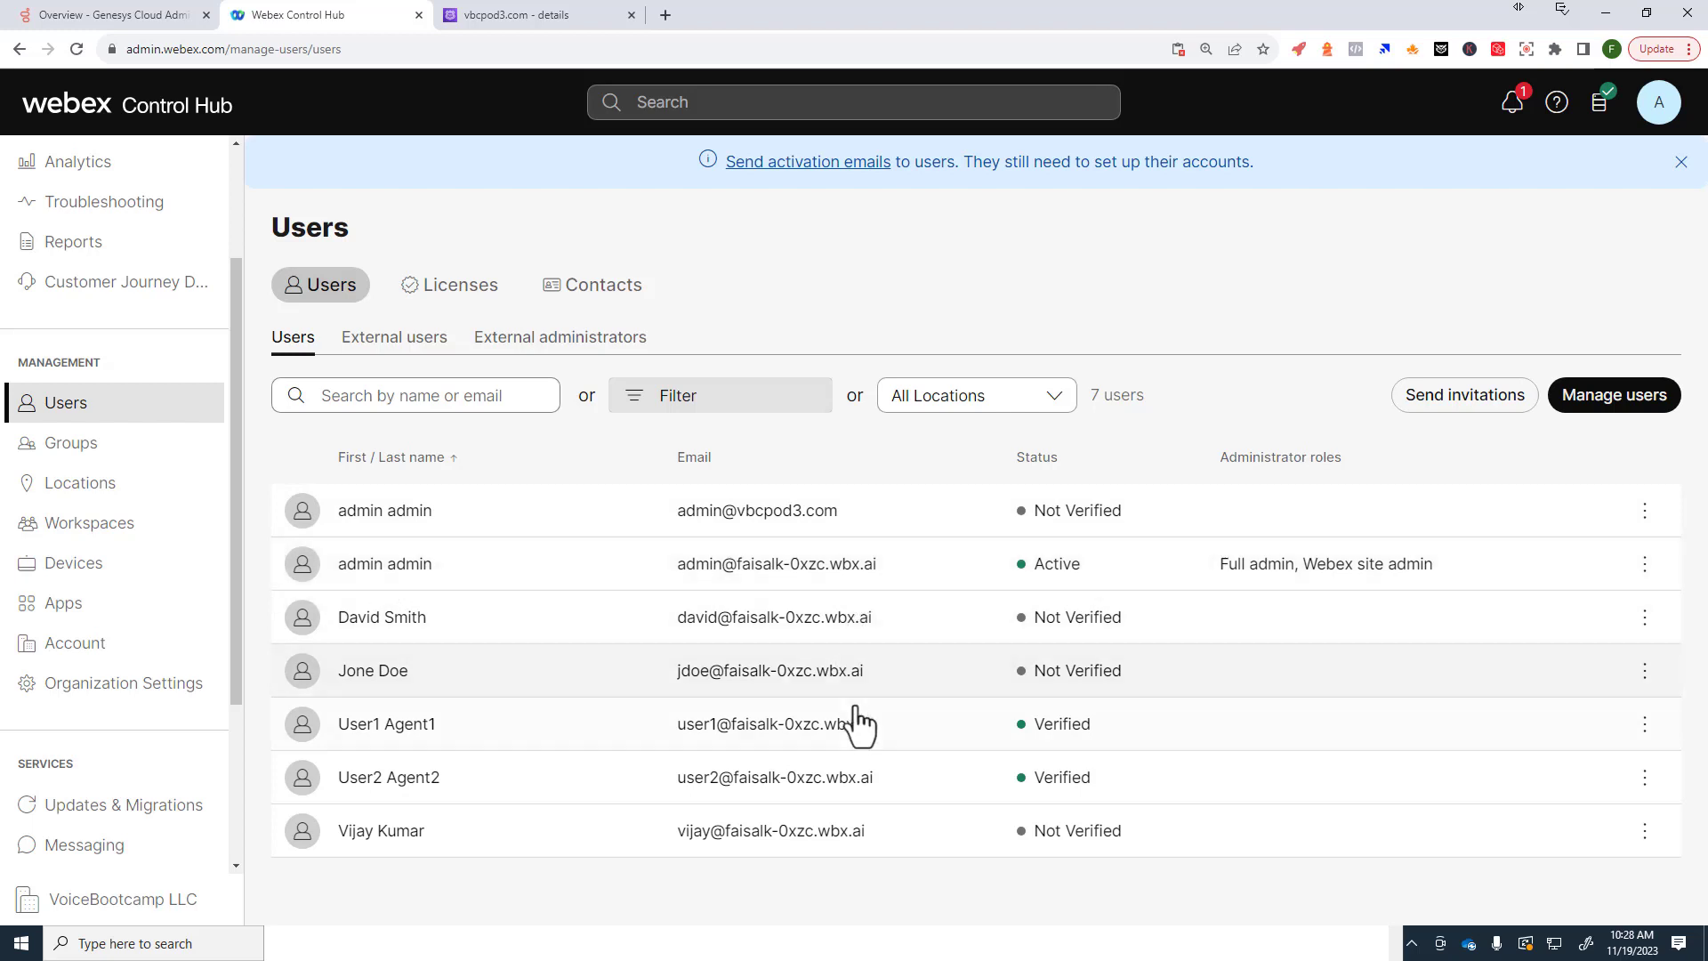
pyautogui.click(744, 517)
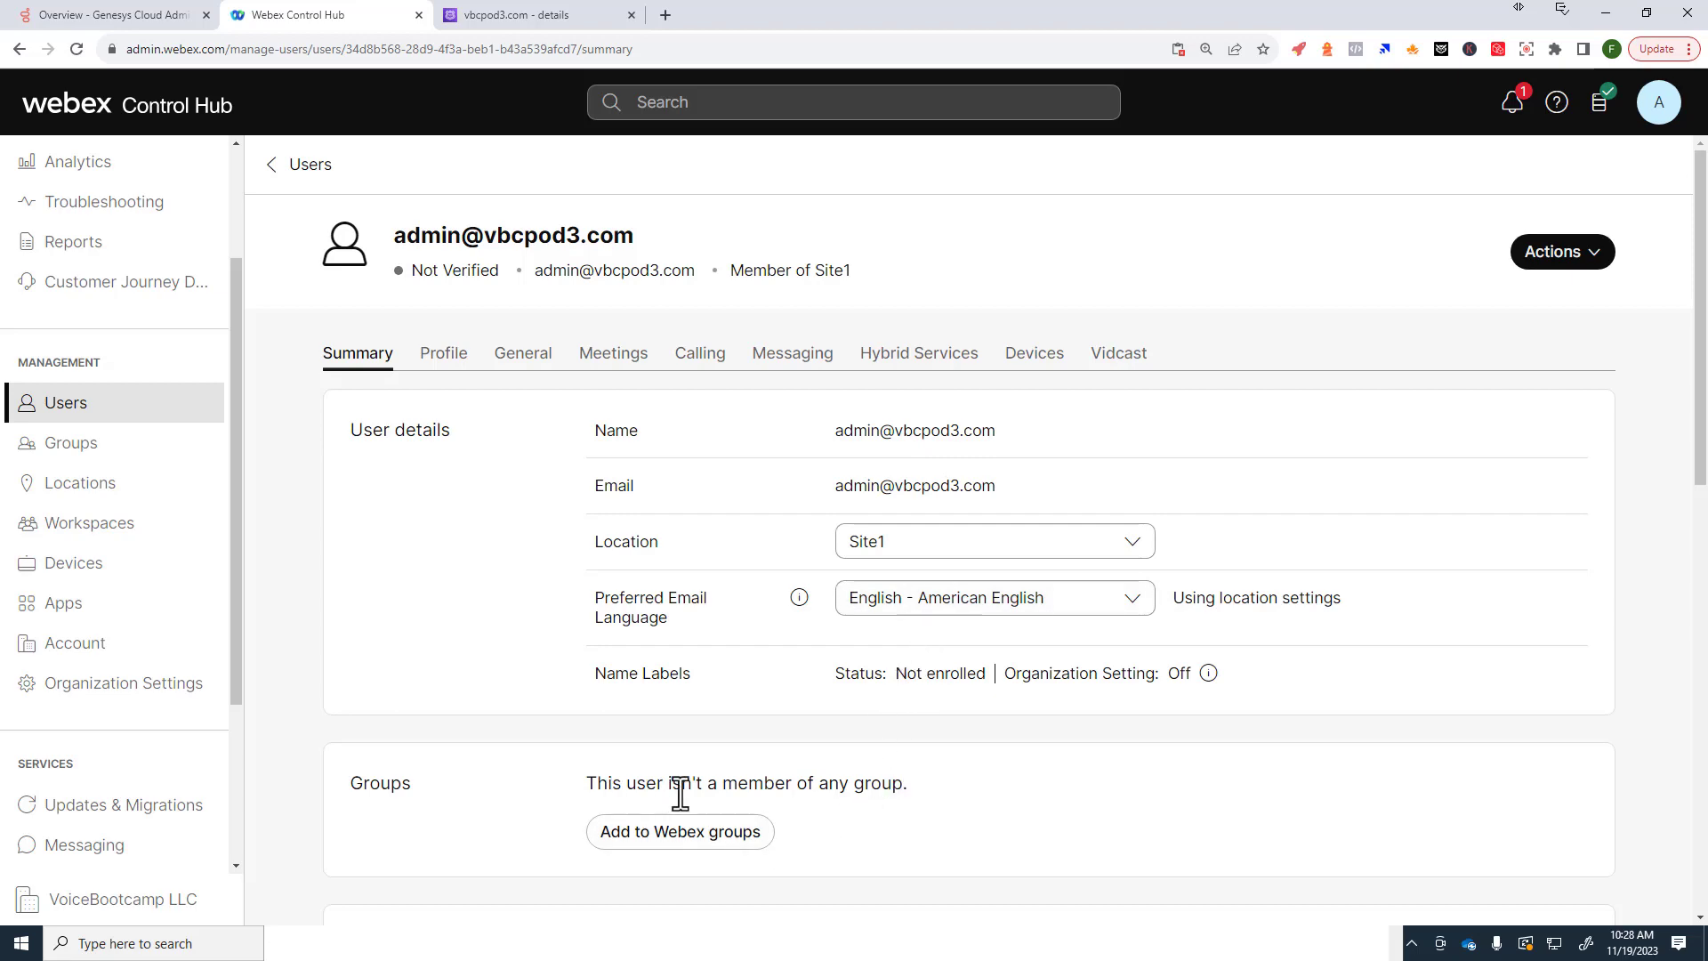
pyautogui.scroll(-5, 889, 795)
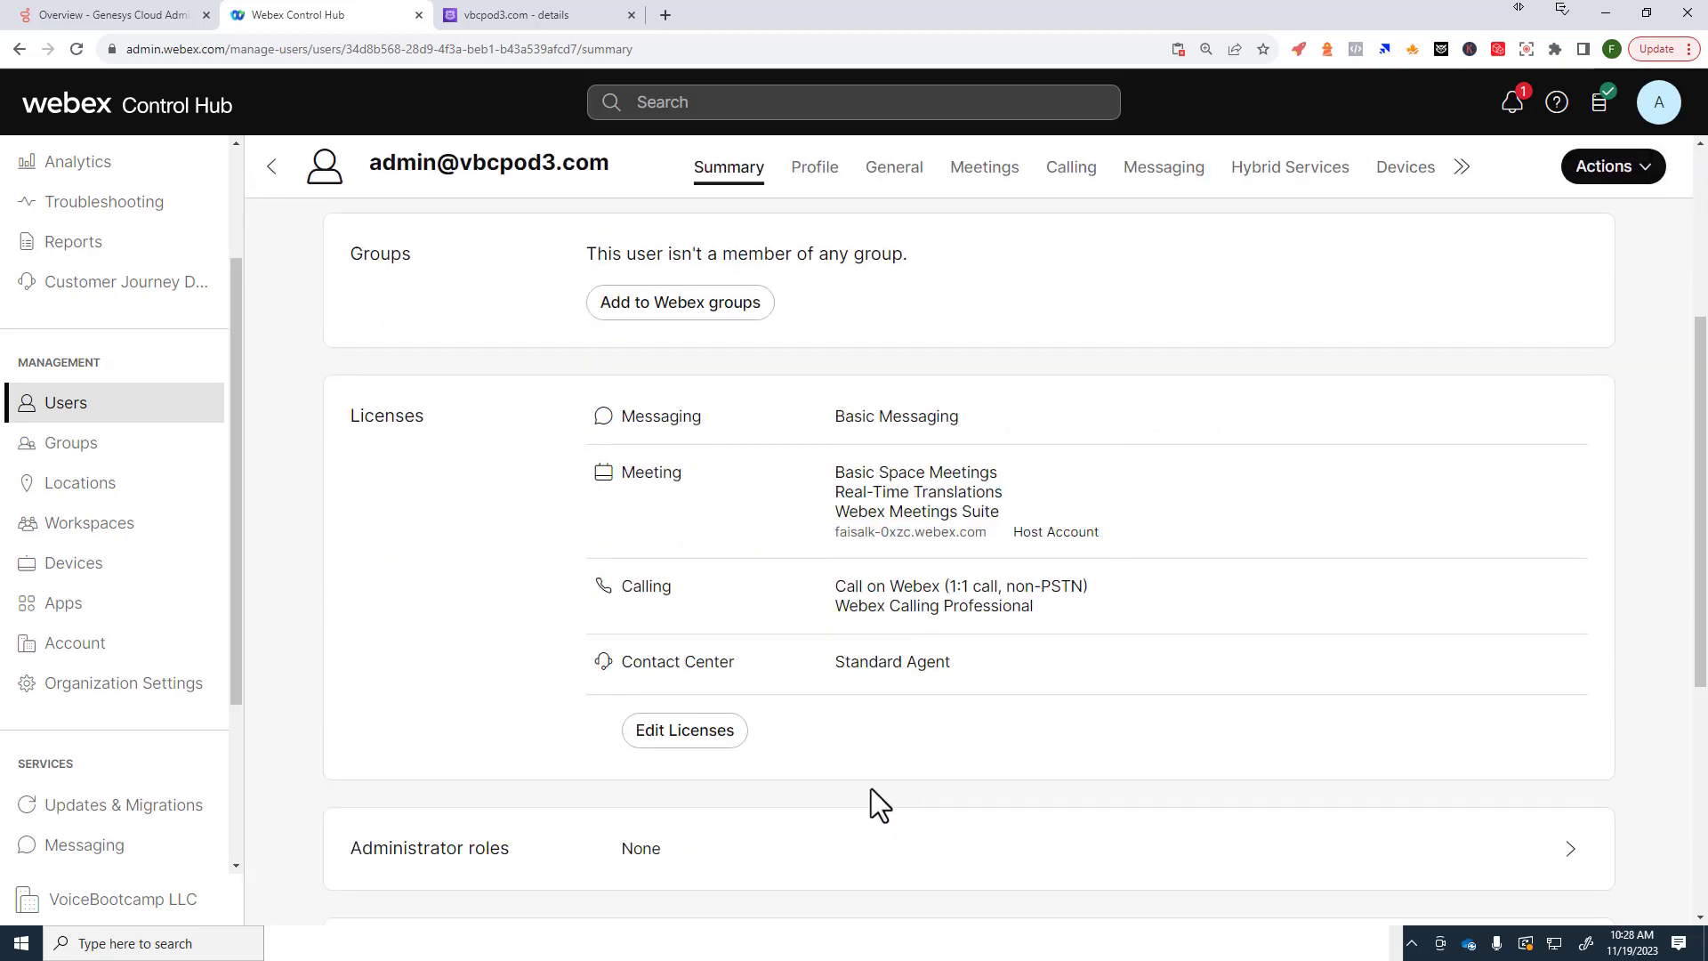
pyautogui.hotkey('alt', 'Tab')
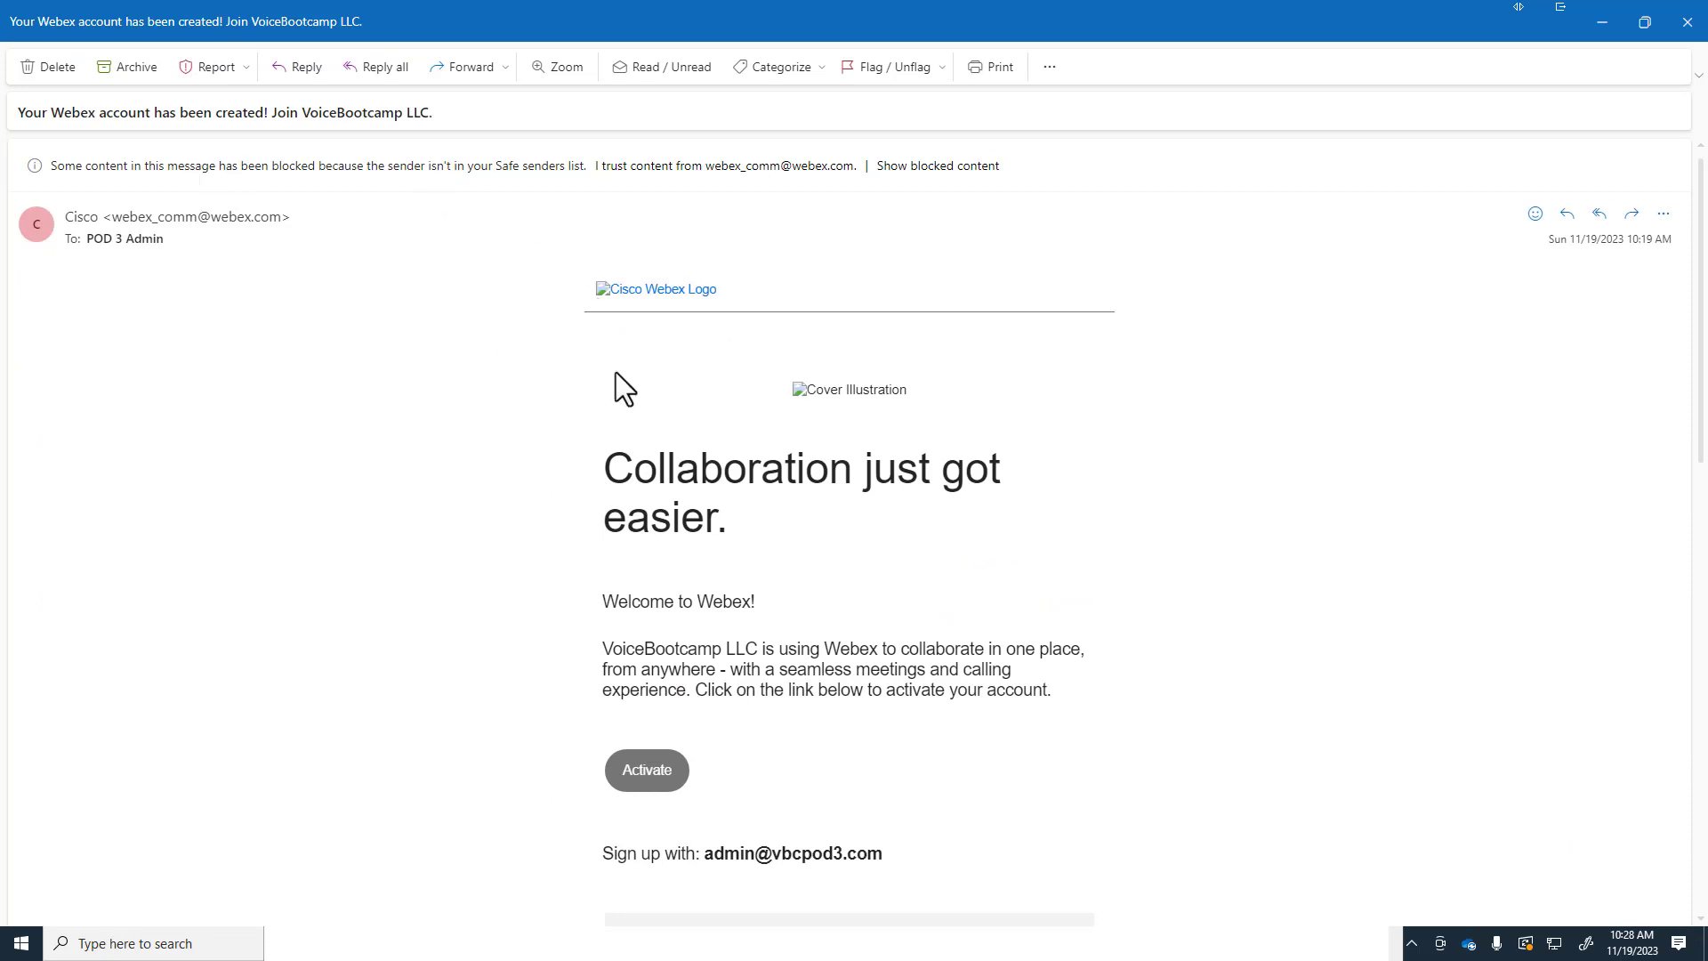
# Step: Load the email's blocked images and activate the vbcpod3.com admin's new Webex account
pyautogui.click(772, 168)
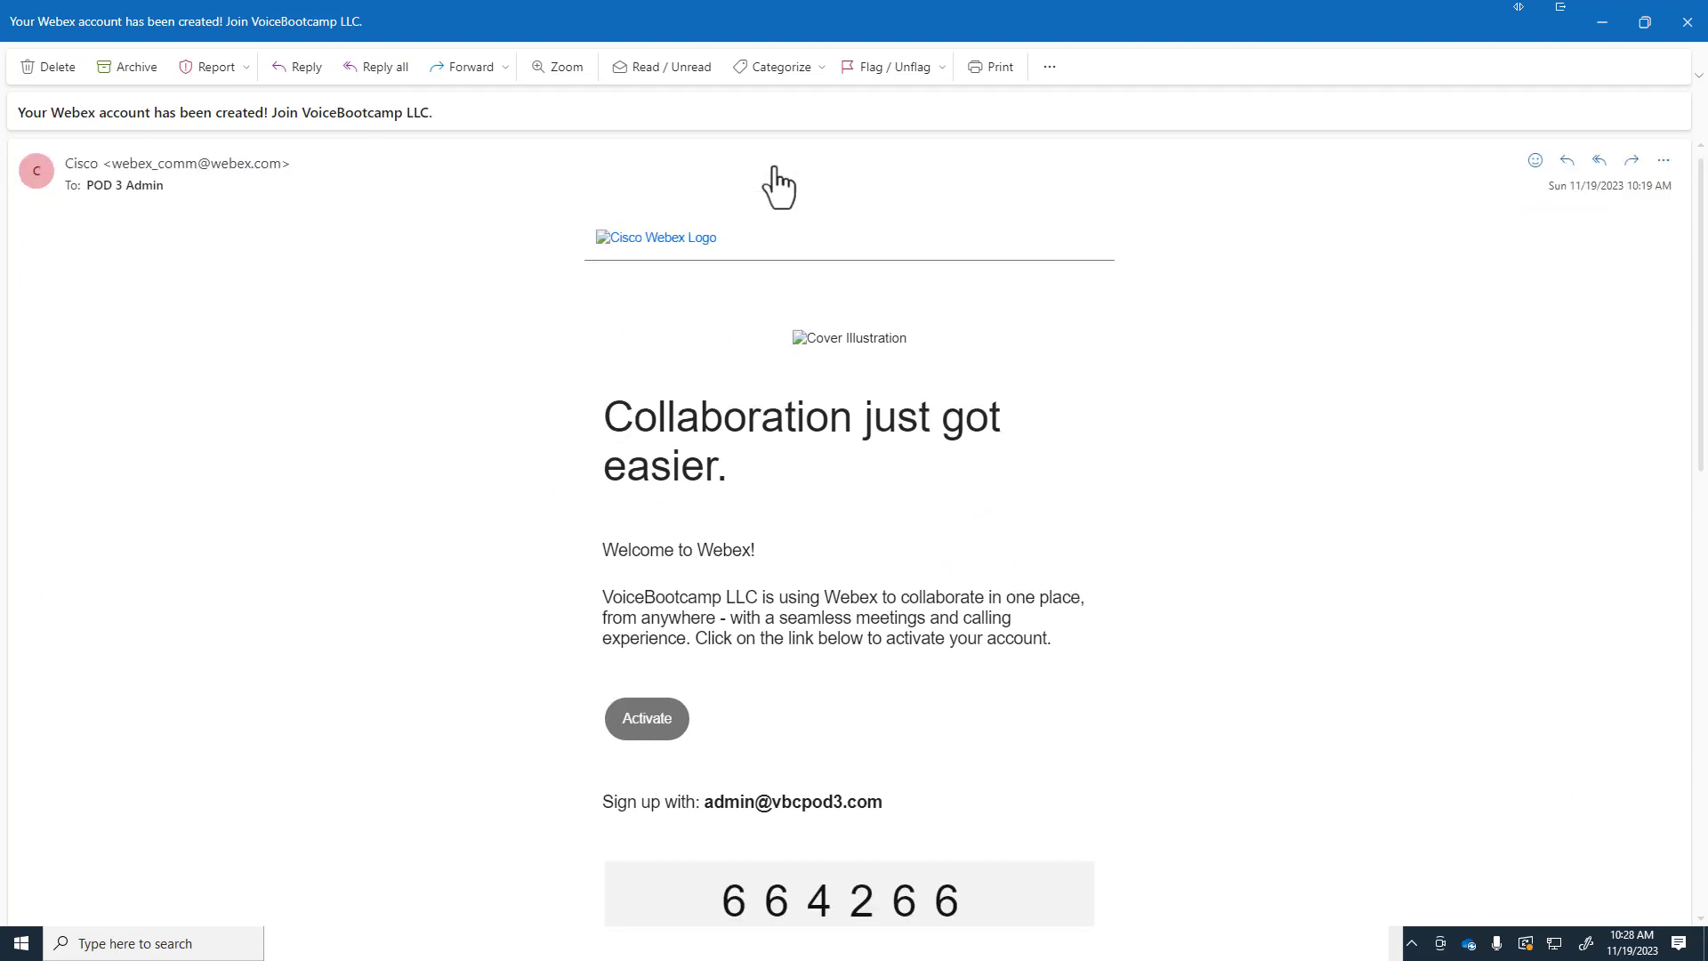
pyautogui.scroll(-5, 776, 719)
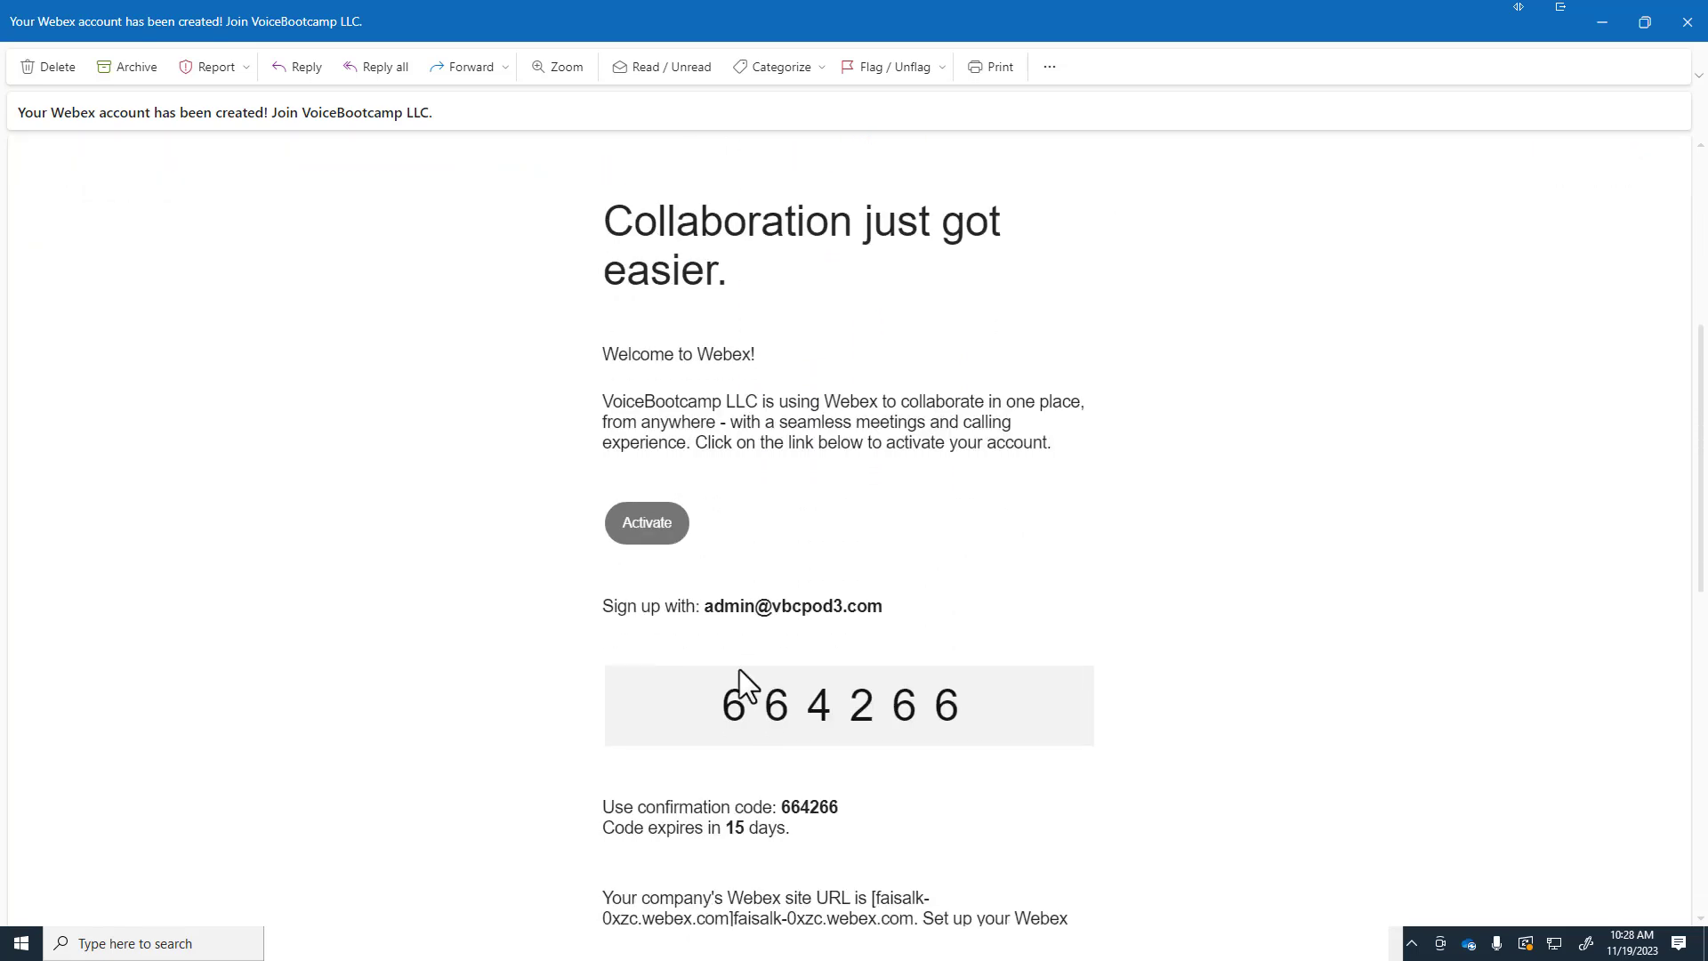
pyautogui.click(647, 531)
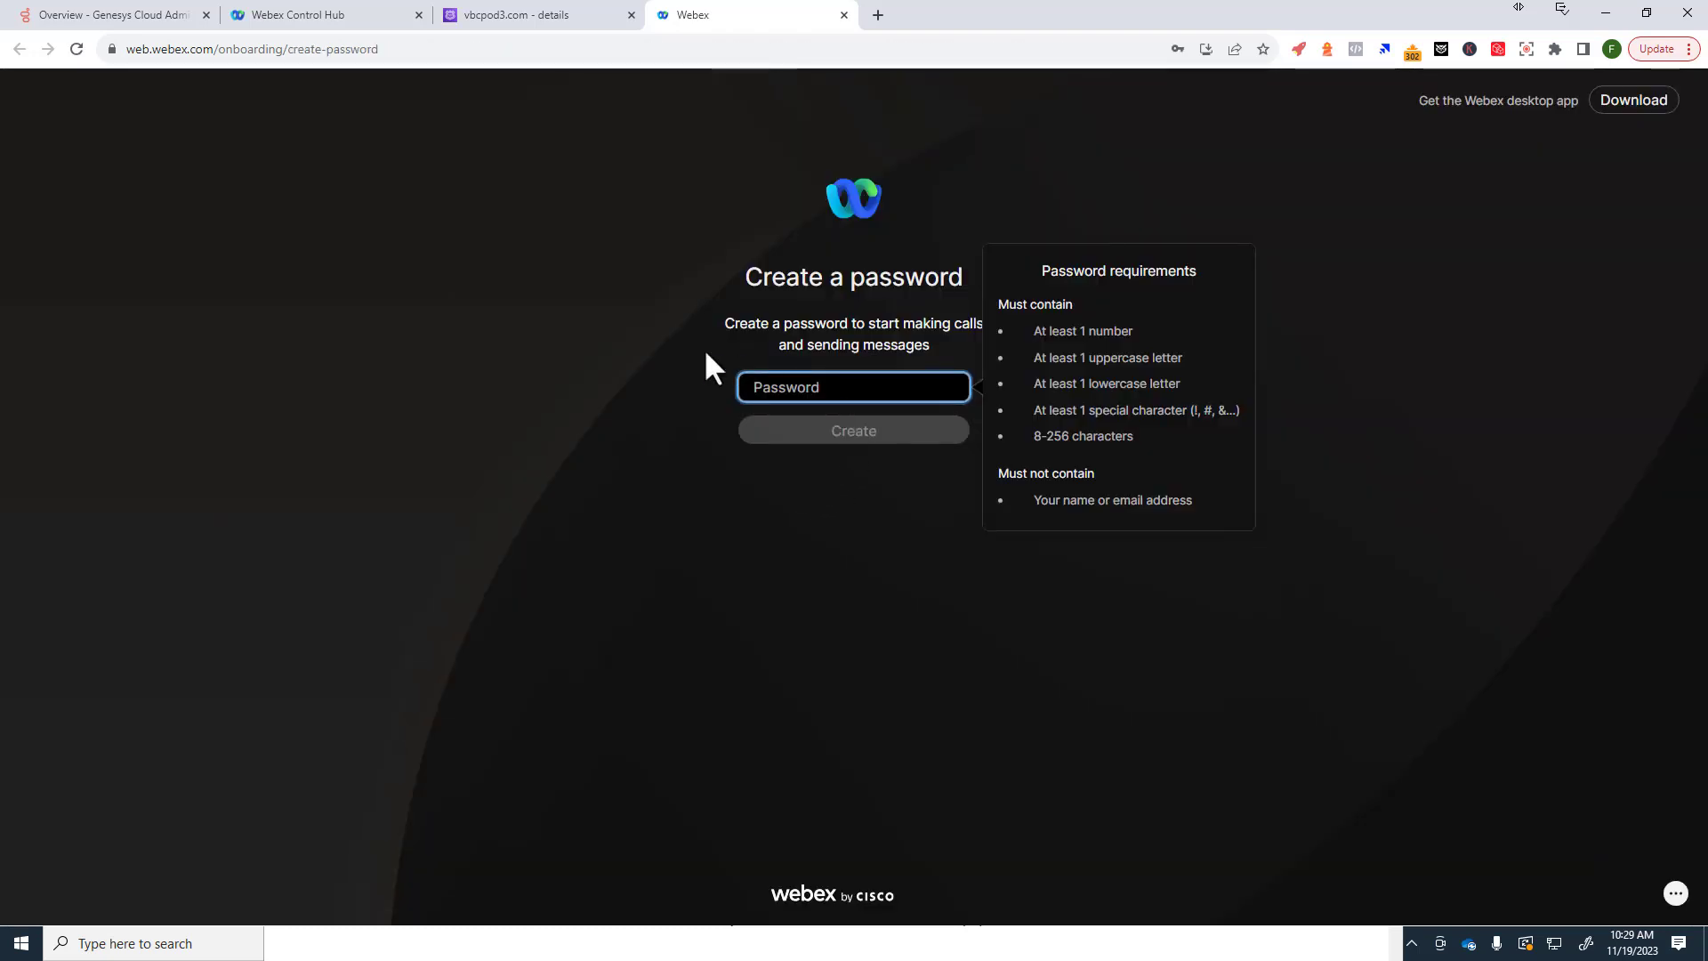
# Step: Create a password for the new vbcpod3.com admin Webex account
pyautogui.click(791, 399)
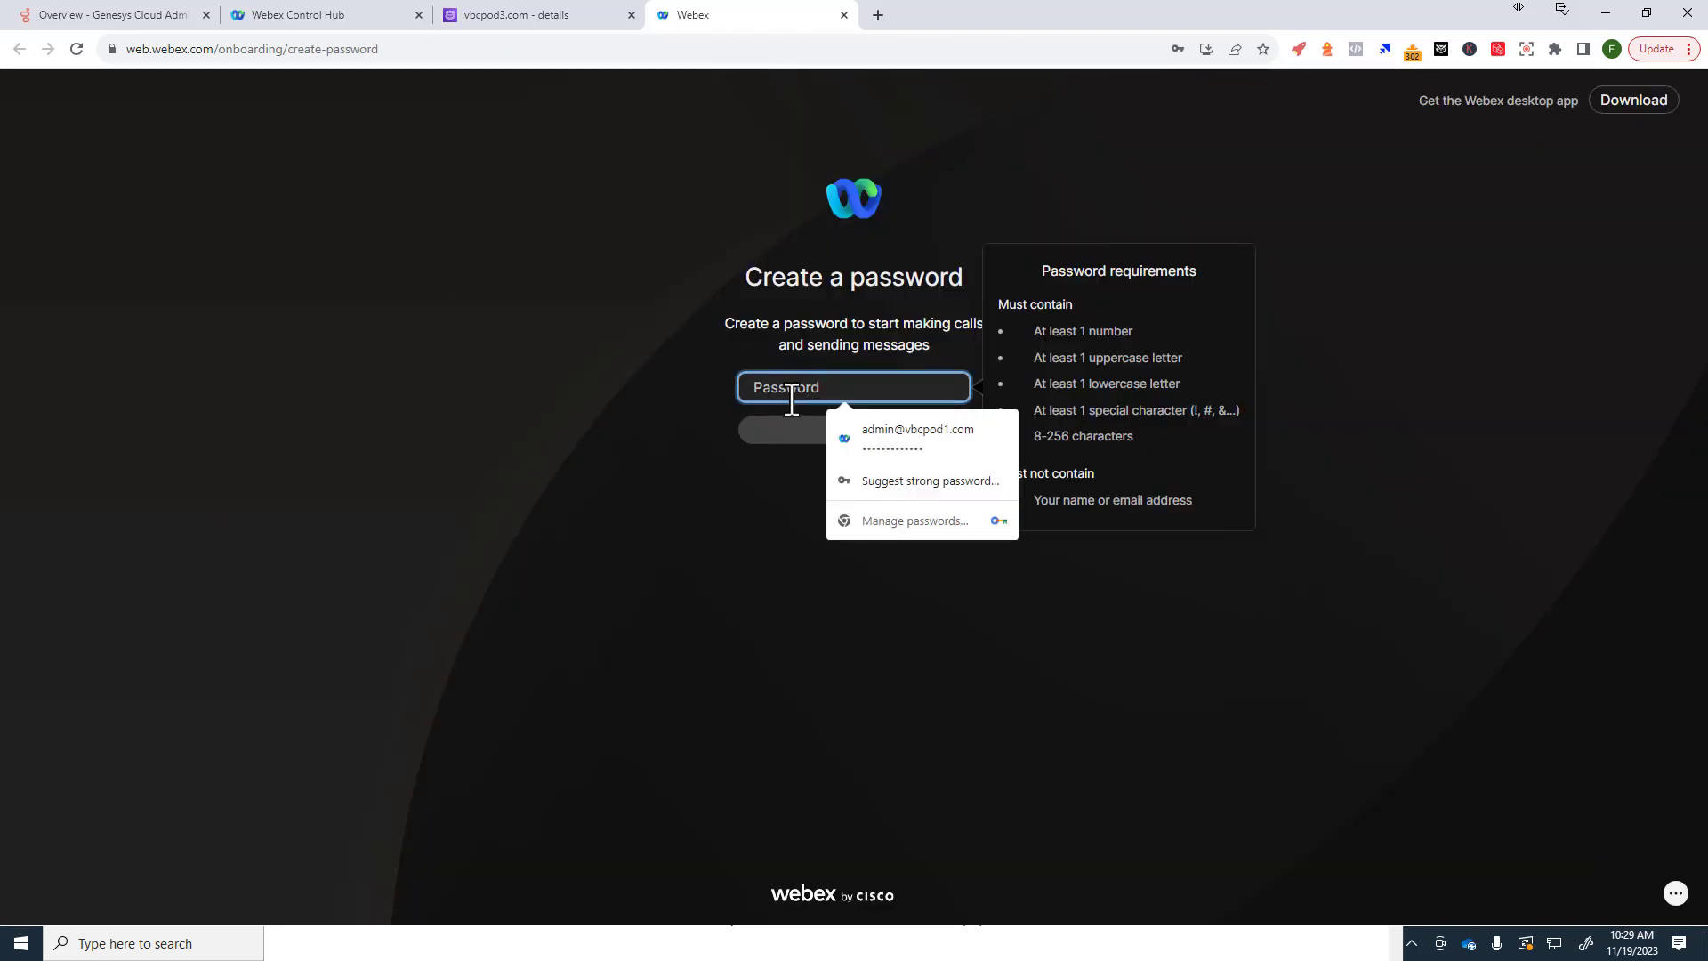
pyautogui.write('ab!••••••')
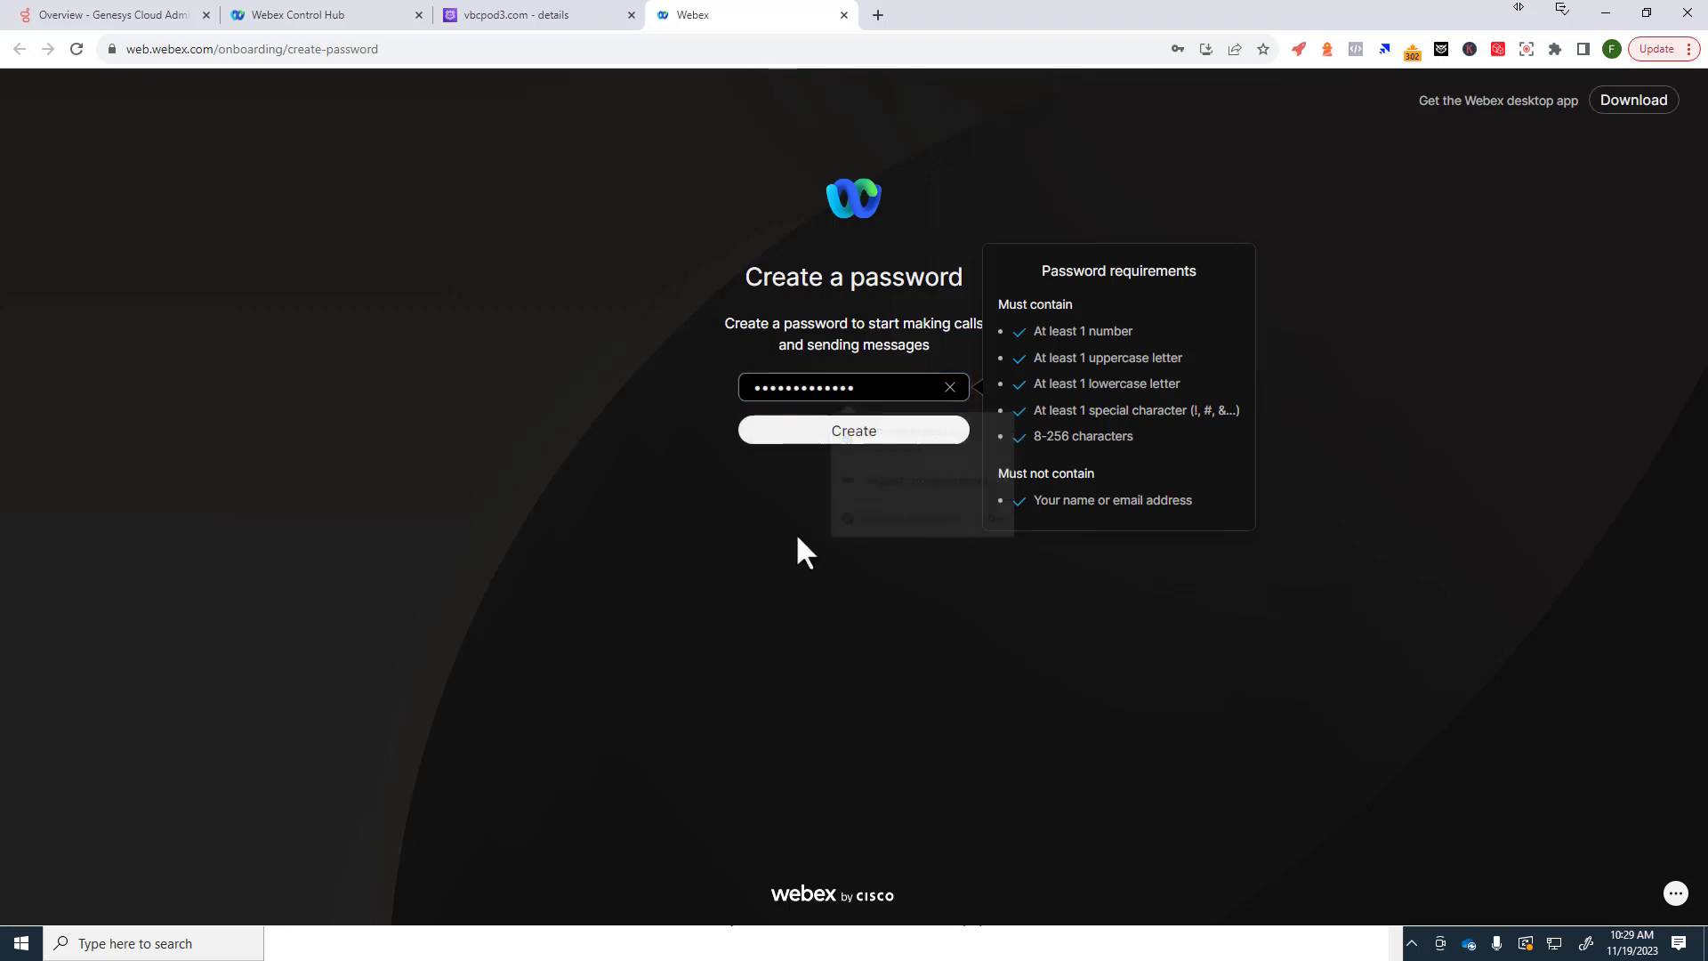
pyautogui.click(852, 431)
# Step: Enter the display name Agent Three and submit it
pyautogui.click(854, 385)
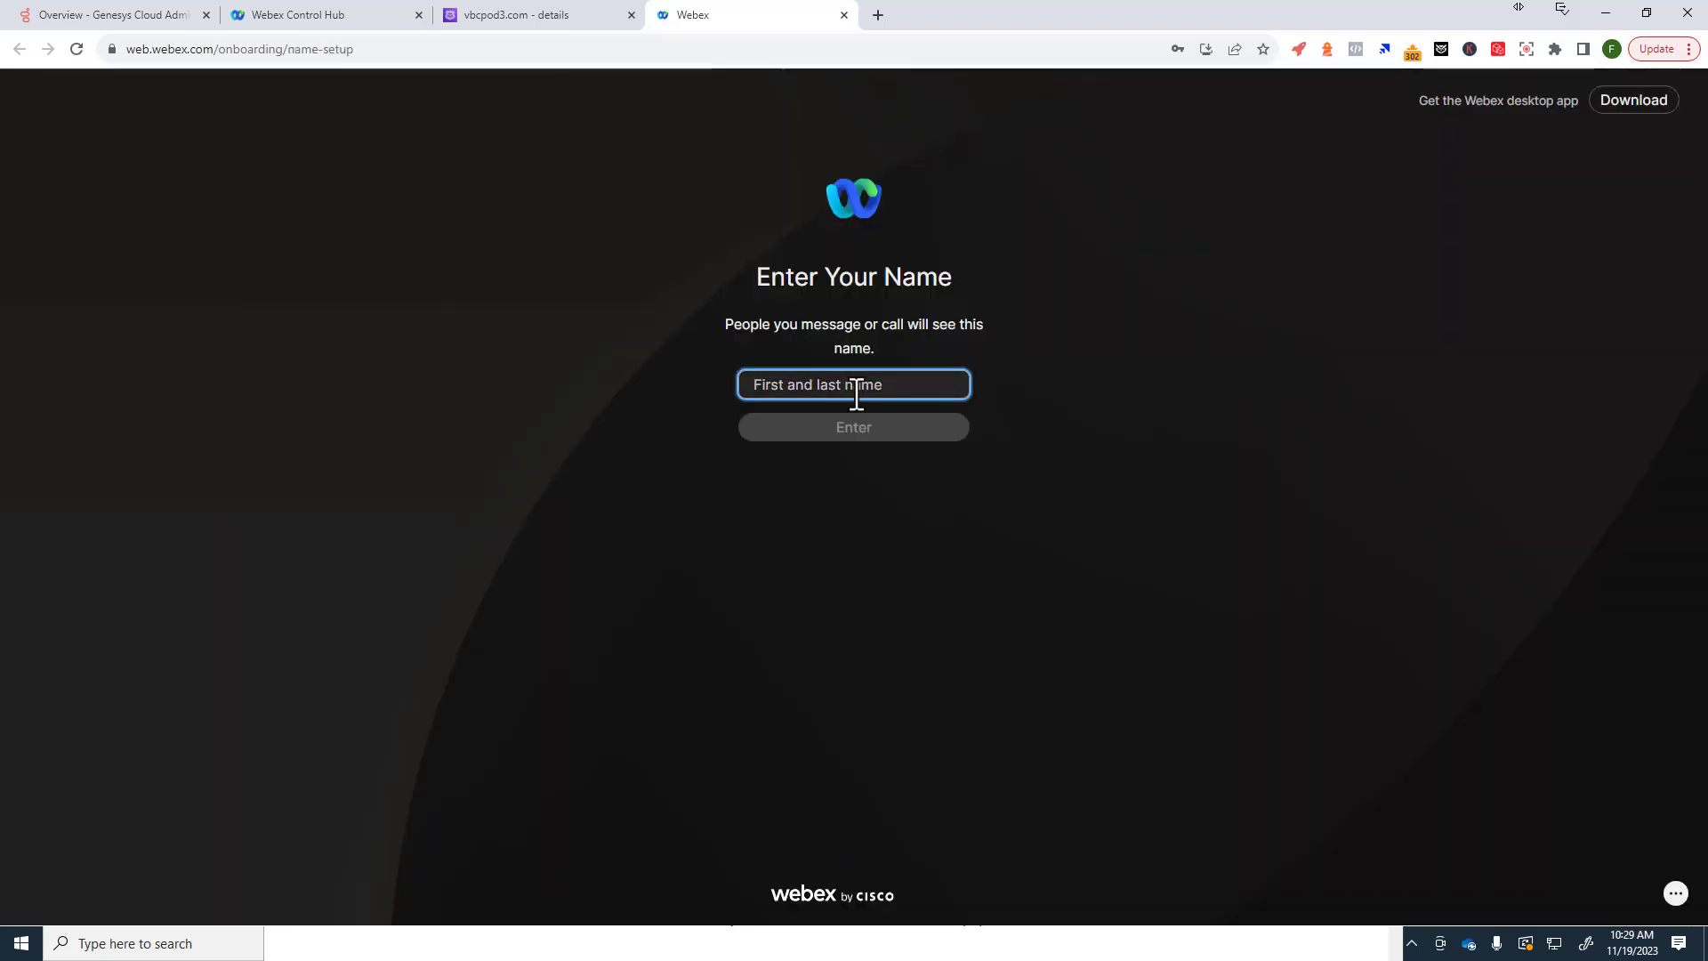
pyautogui.write('Admin POD 3')
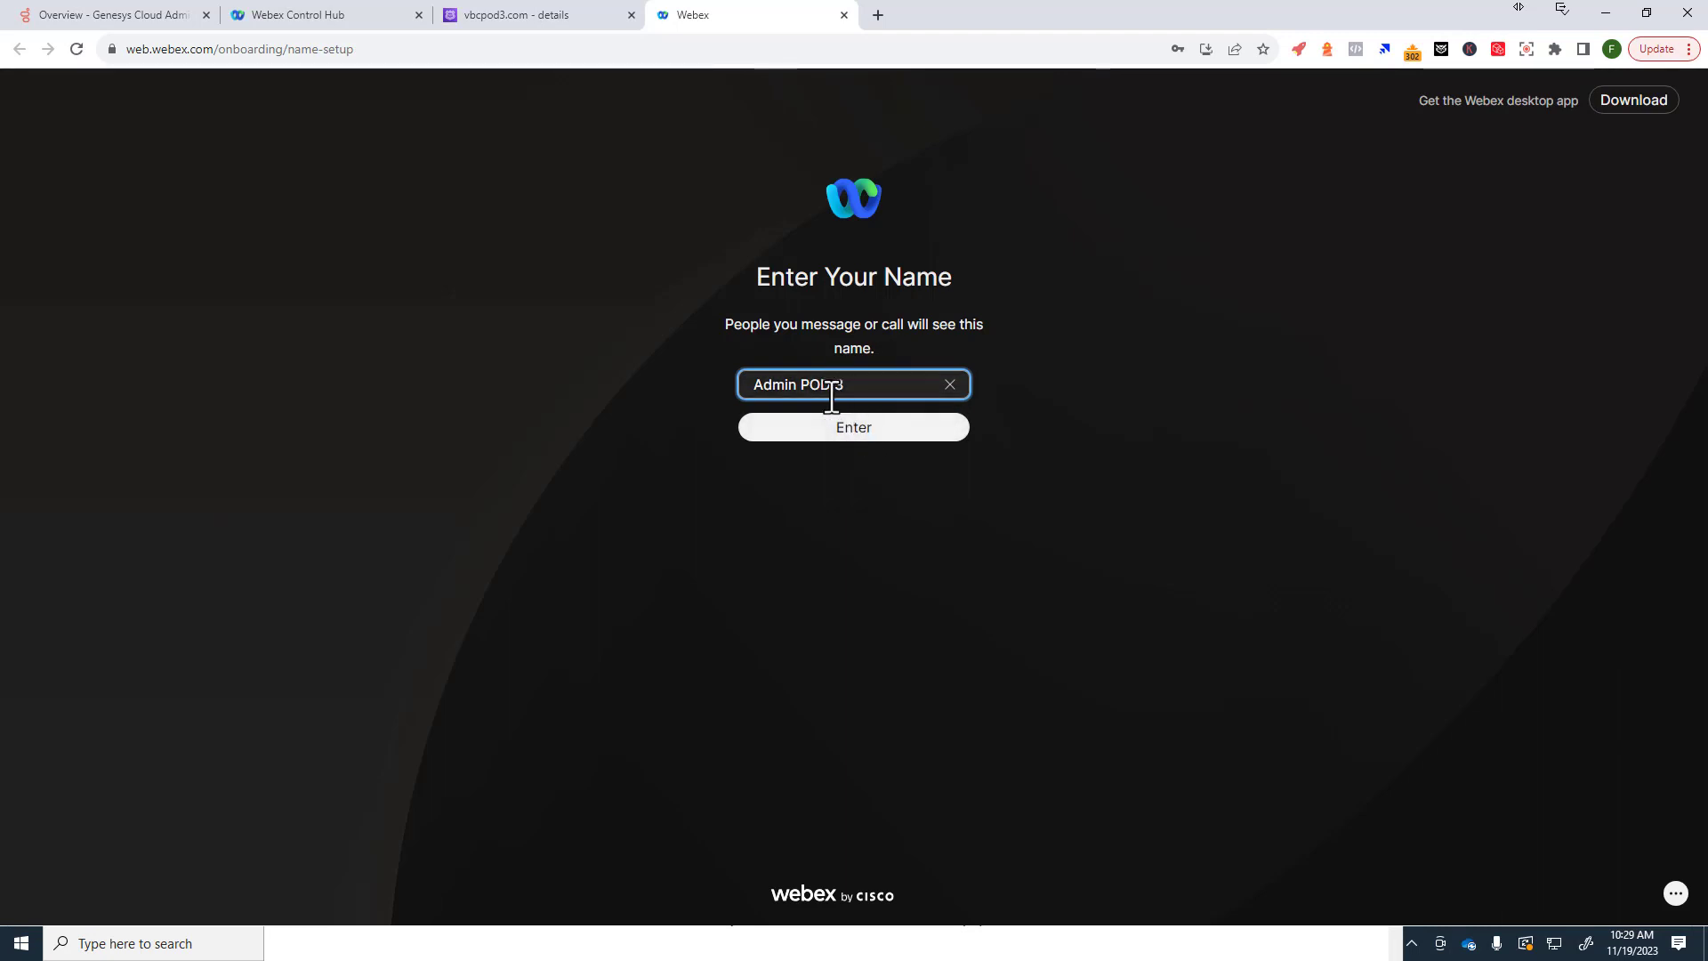
pyautogui.moveTo(802, 385); pyautogui.dragTo(906, 385)
pyautogui.press('BackSpace')
pyautogui.press('BackSpace')
pyautogui.press('BackSpace')
pyautogui.press('BackSpace')
pyautogui.press('BackSpace')
pyautogui.press('BackSpace')
pyautogui.write('gent T')
pyautogui.click(850, 431)
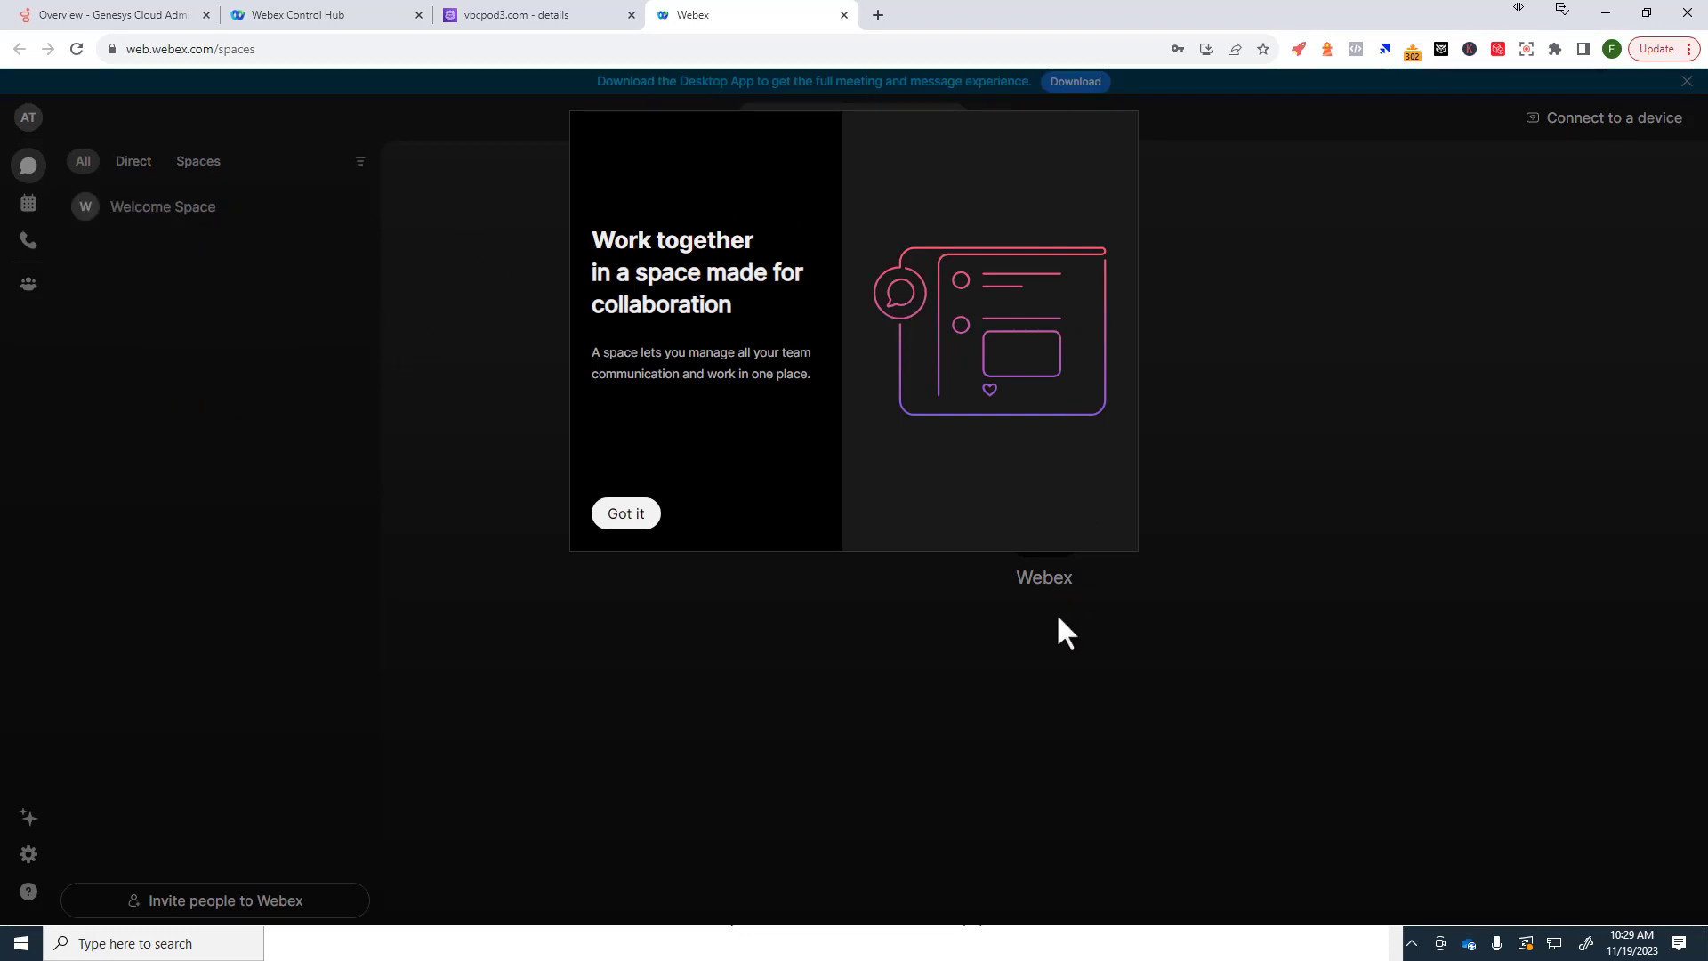
# Step: Dismiss the Spaces, Meetings and Calling introductions while viewing the Meetings and Calls pages
pyautogui.click(636, 516)
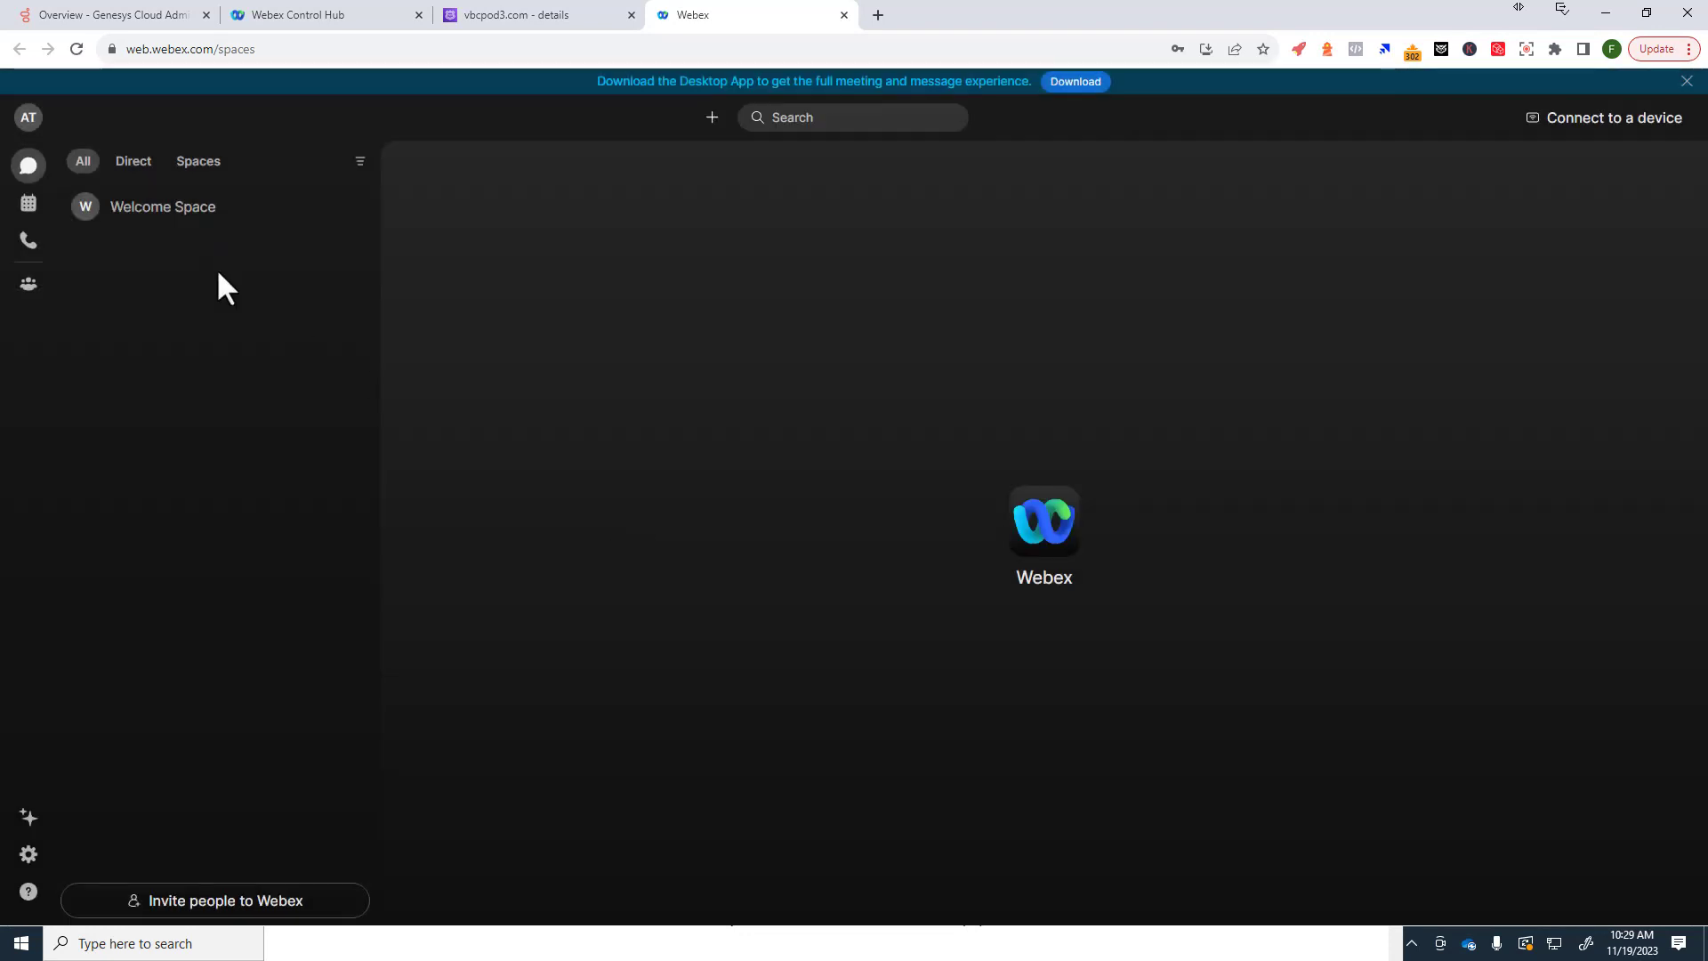
pyautogui.click(28, 204)
pyautogui.click(626, 514)
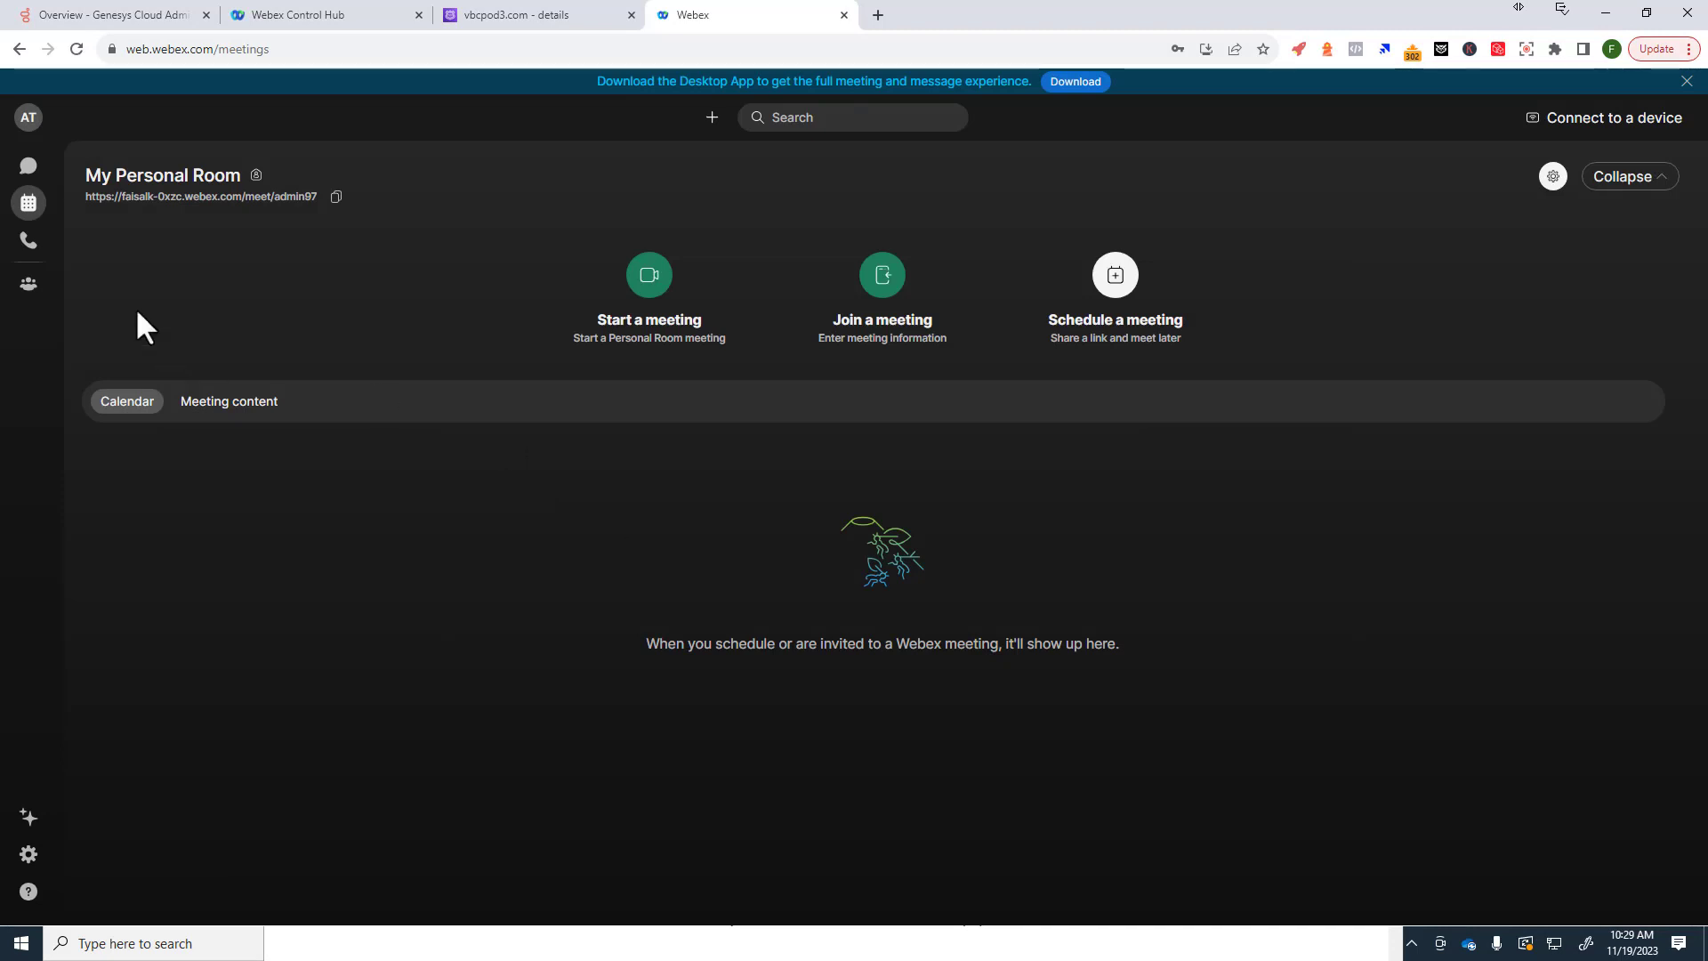
pyautogui.click(29, 242)
pyautogui.click(629, 519)
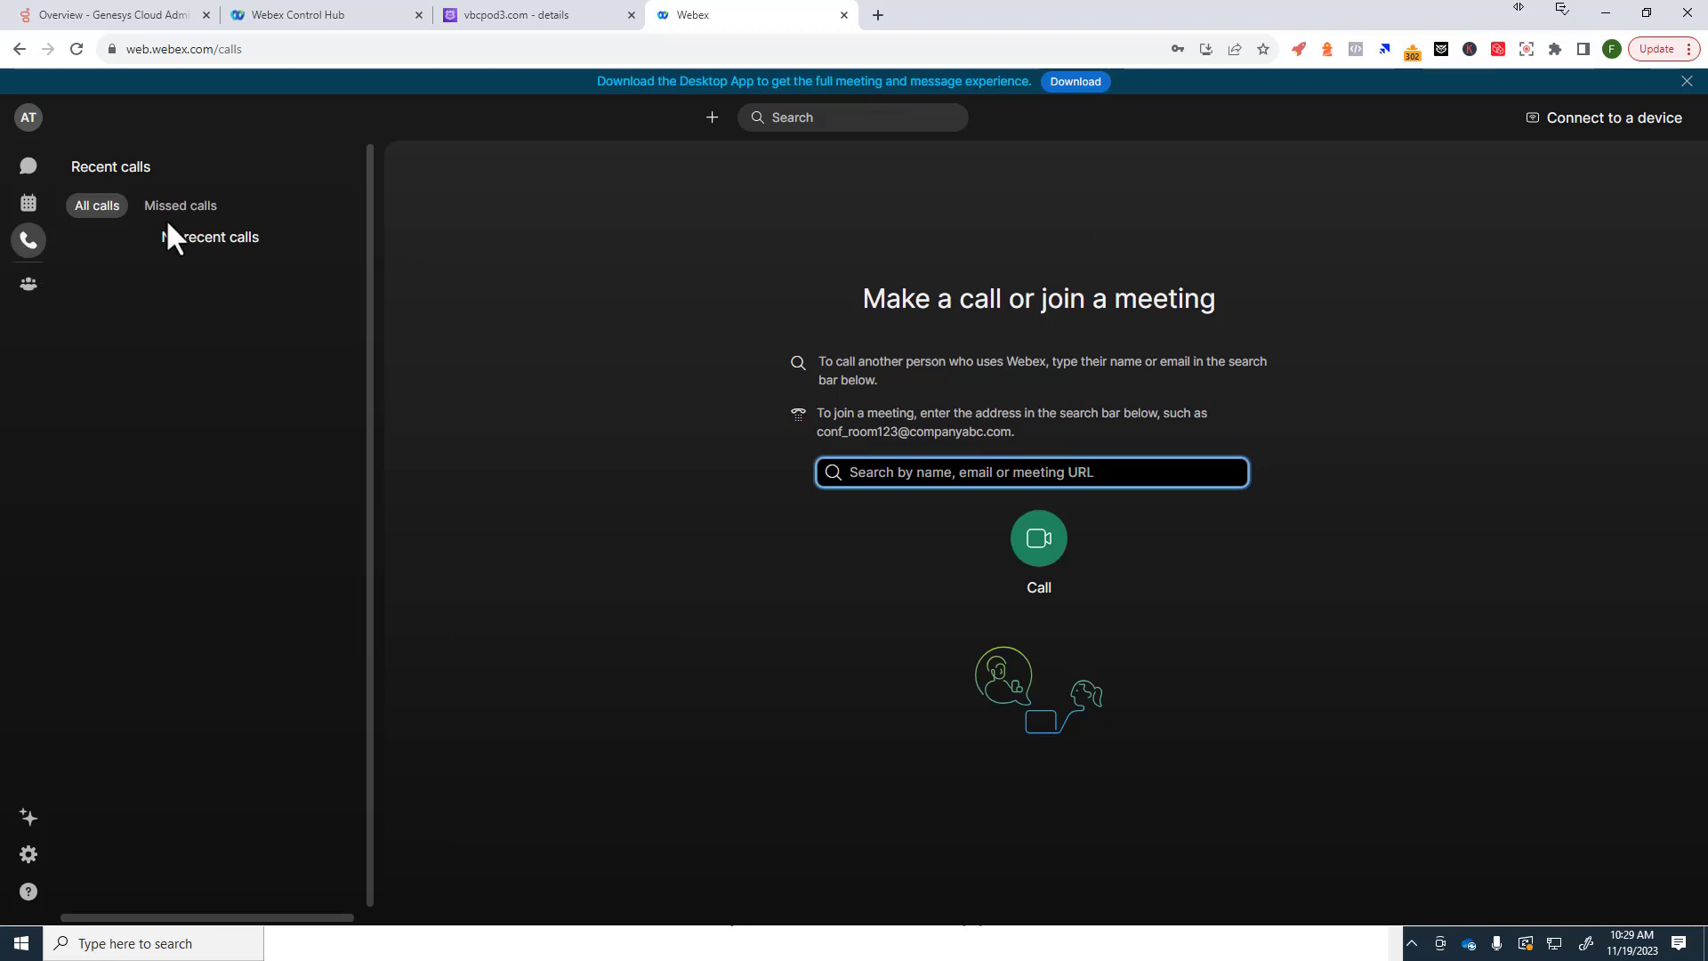
pyautogui.click(28, 203)
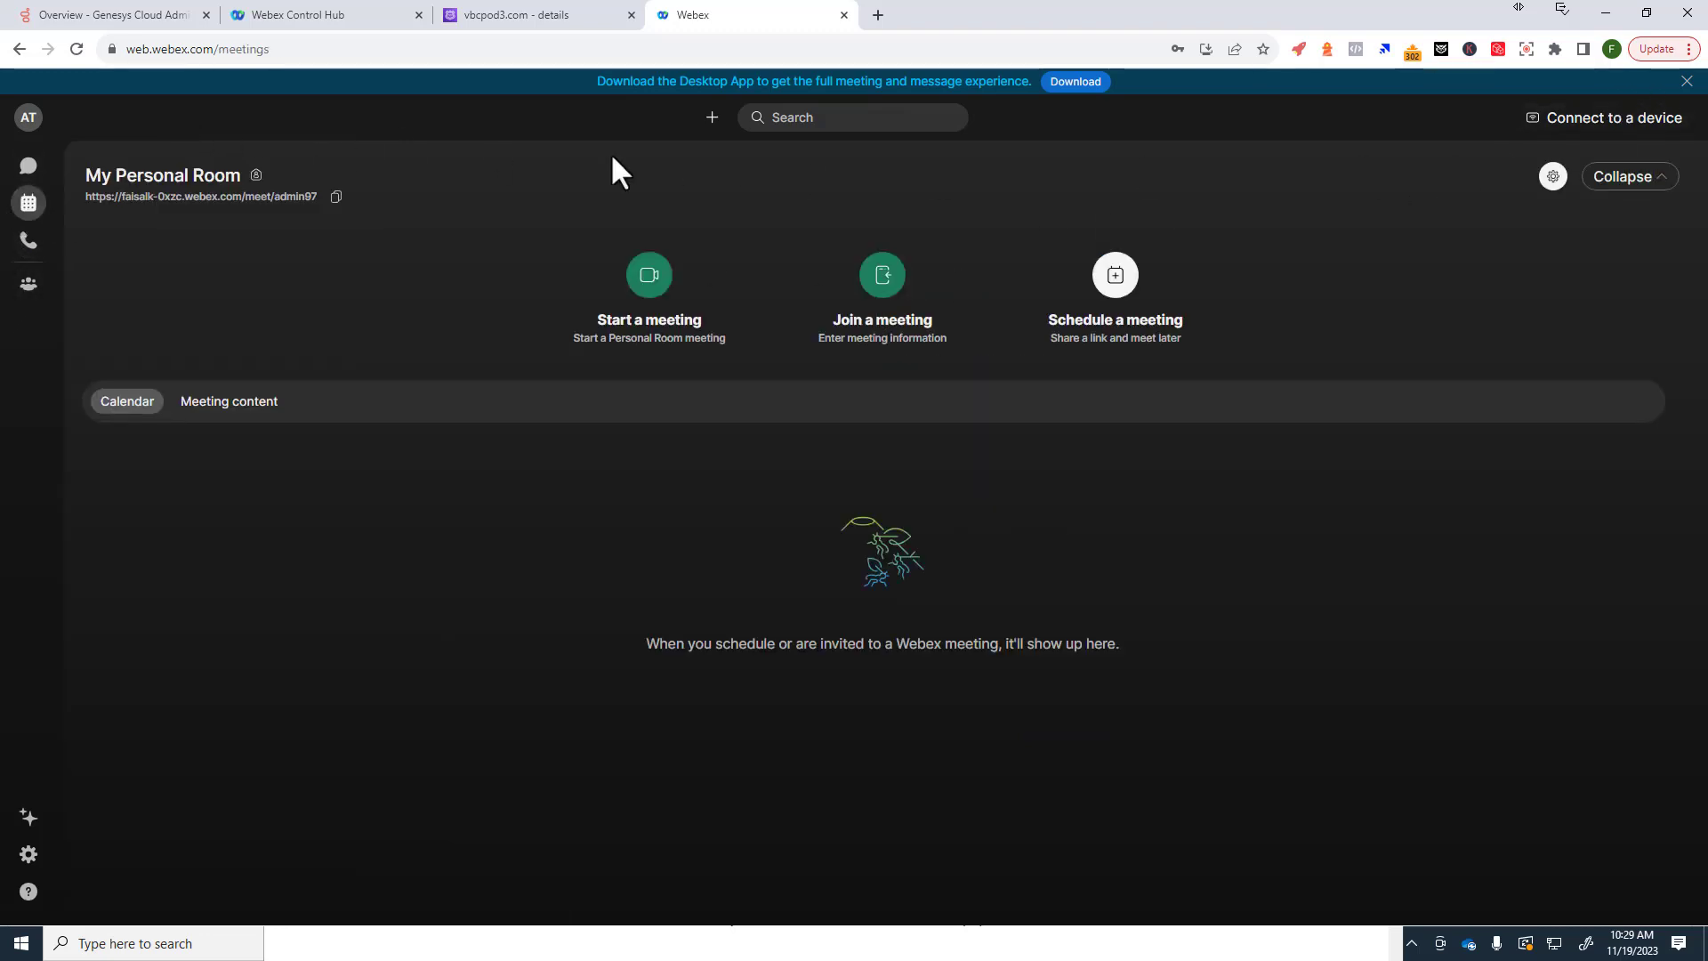
# Step: Sign out of the Agent Three Webex account and return to Control Hub
pyautogui.click(29, 119)
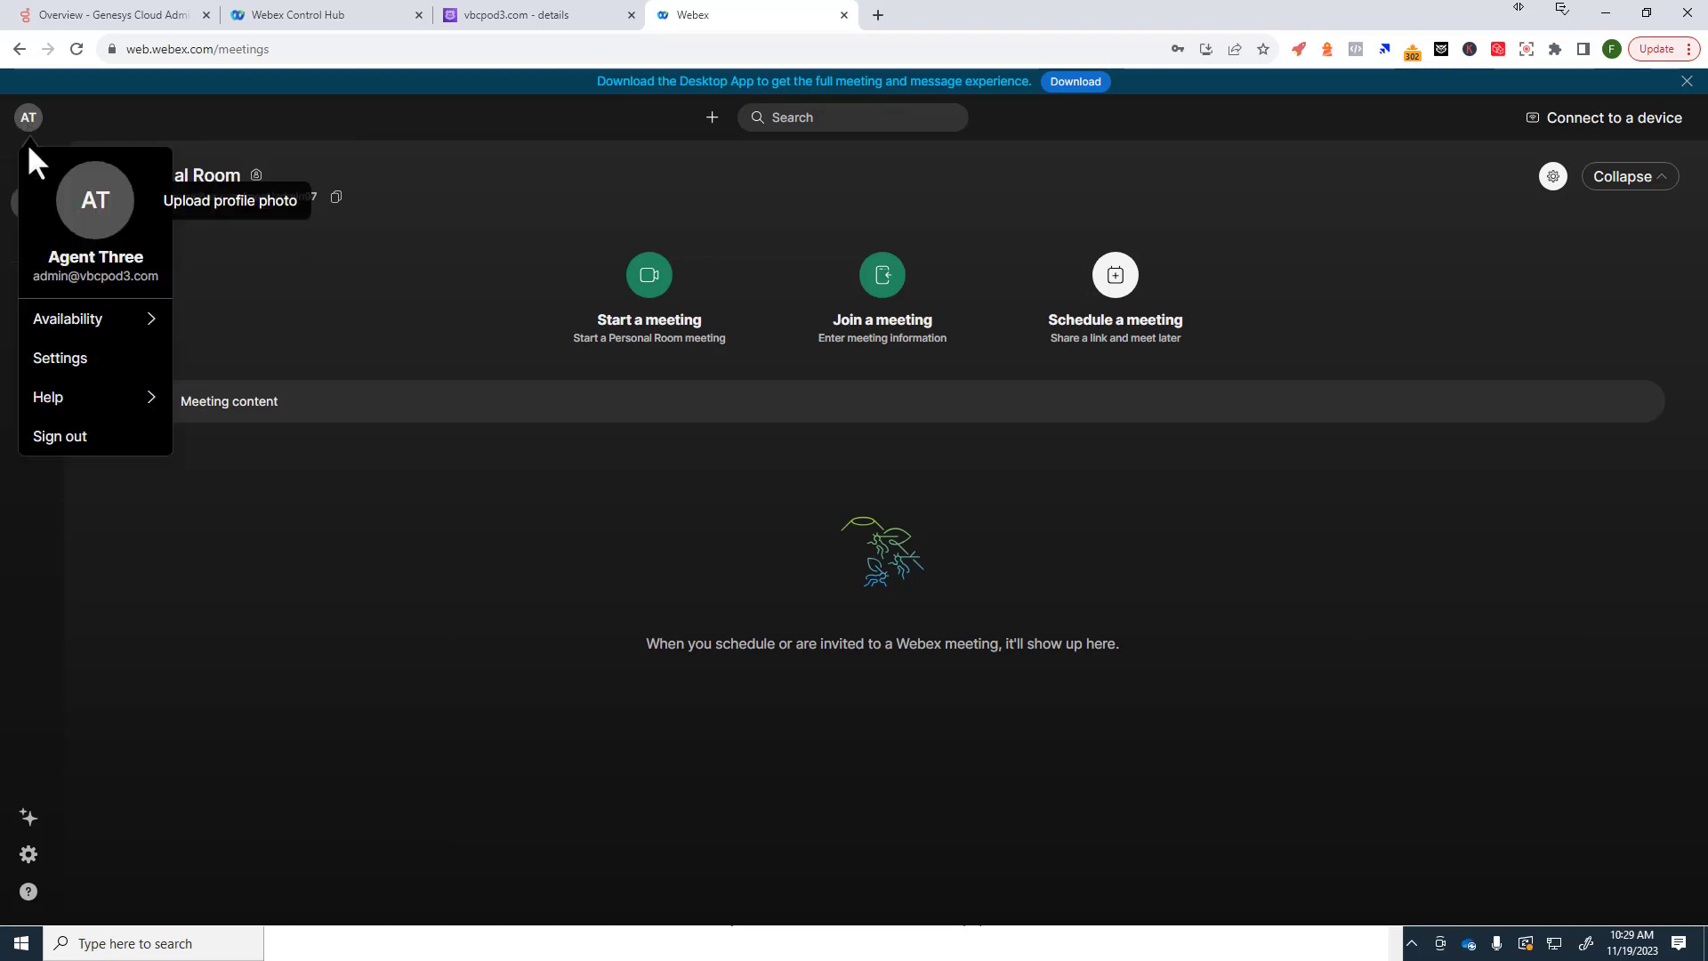
pyautogui.click(62, 436)
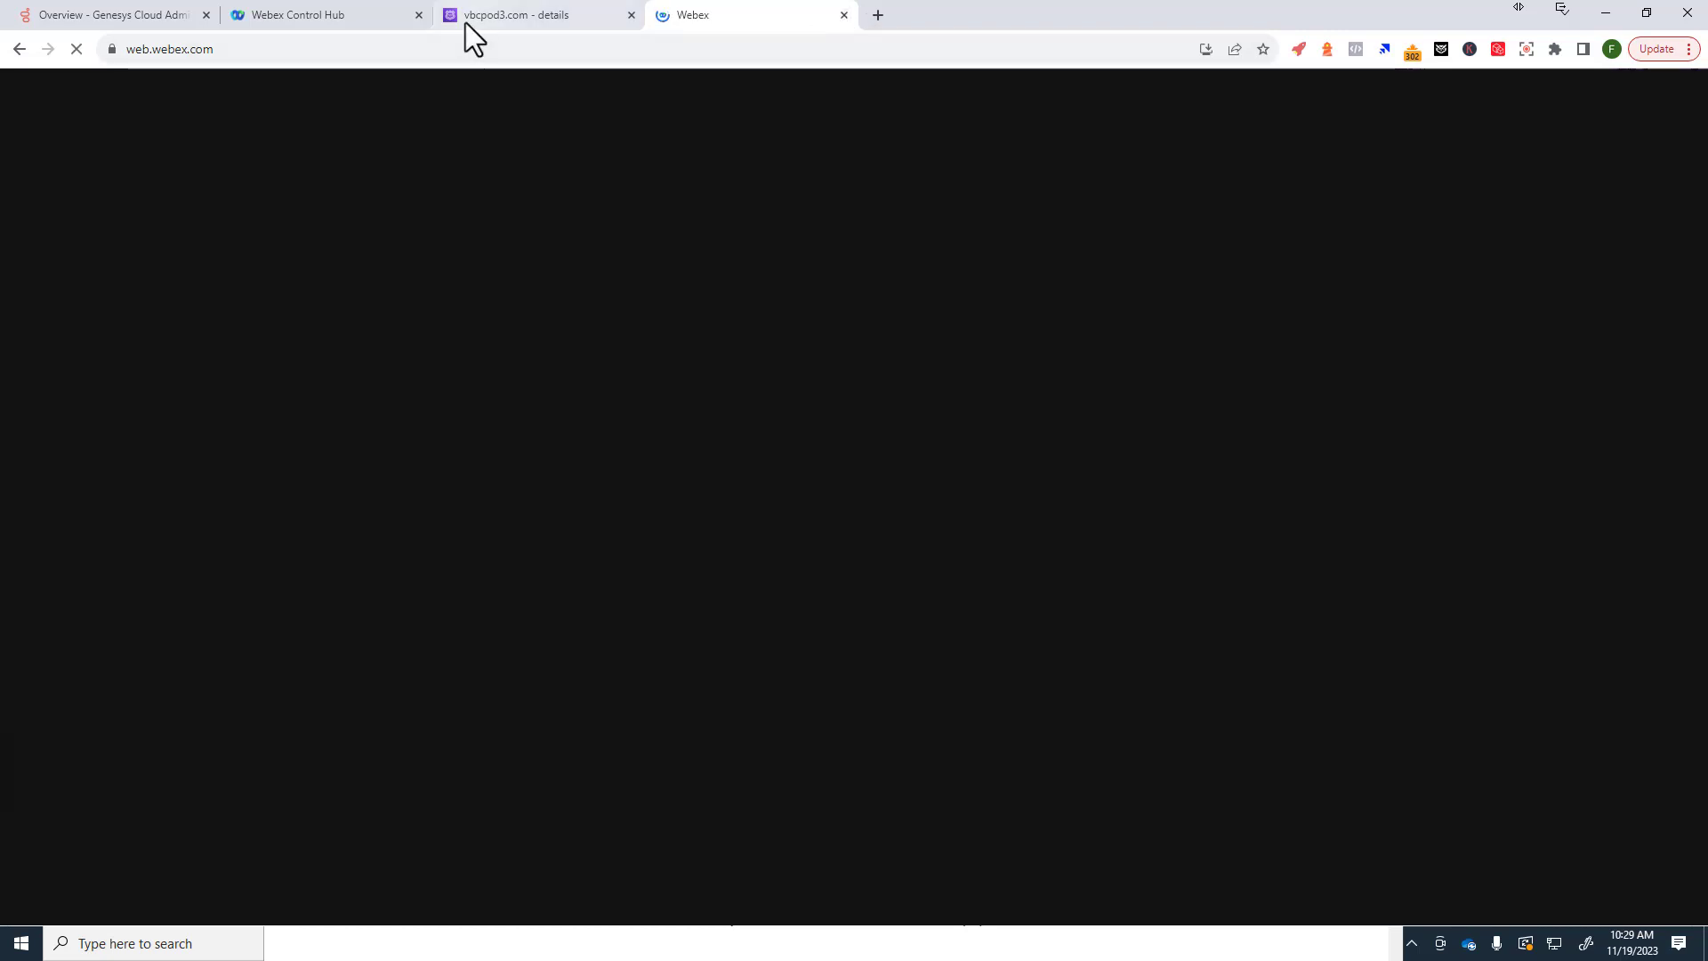
pyautogui.click(313, 12)
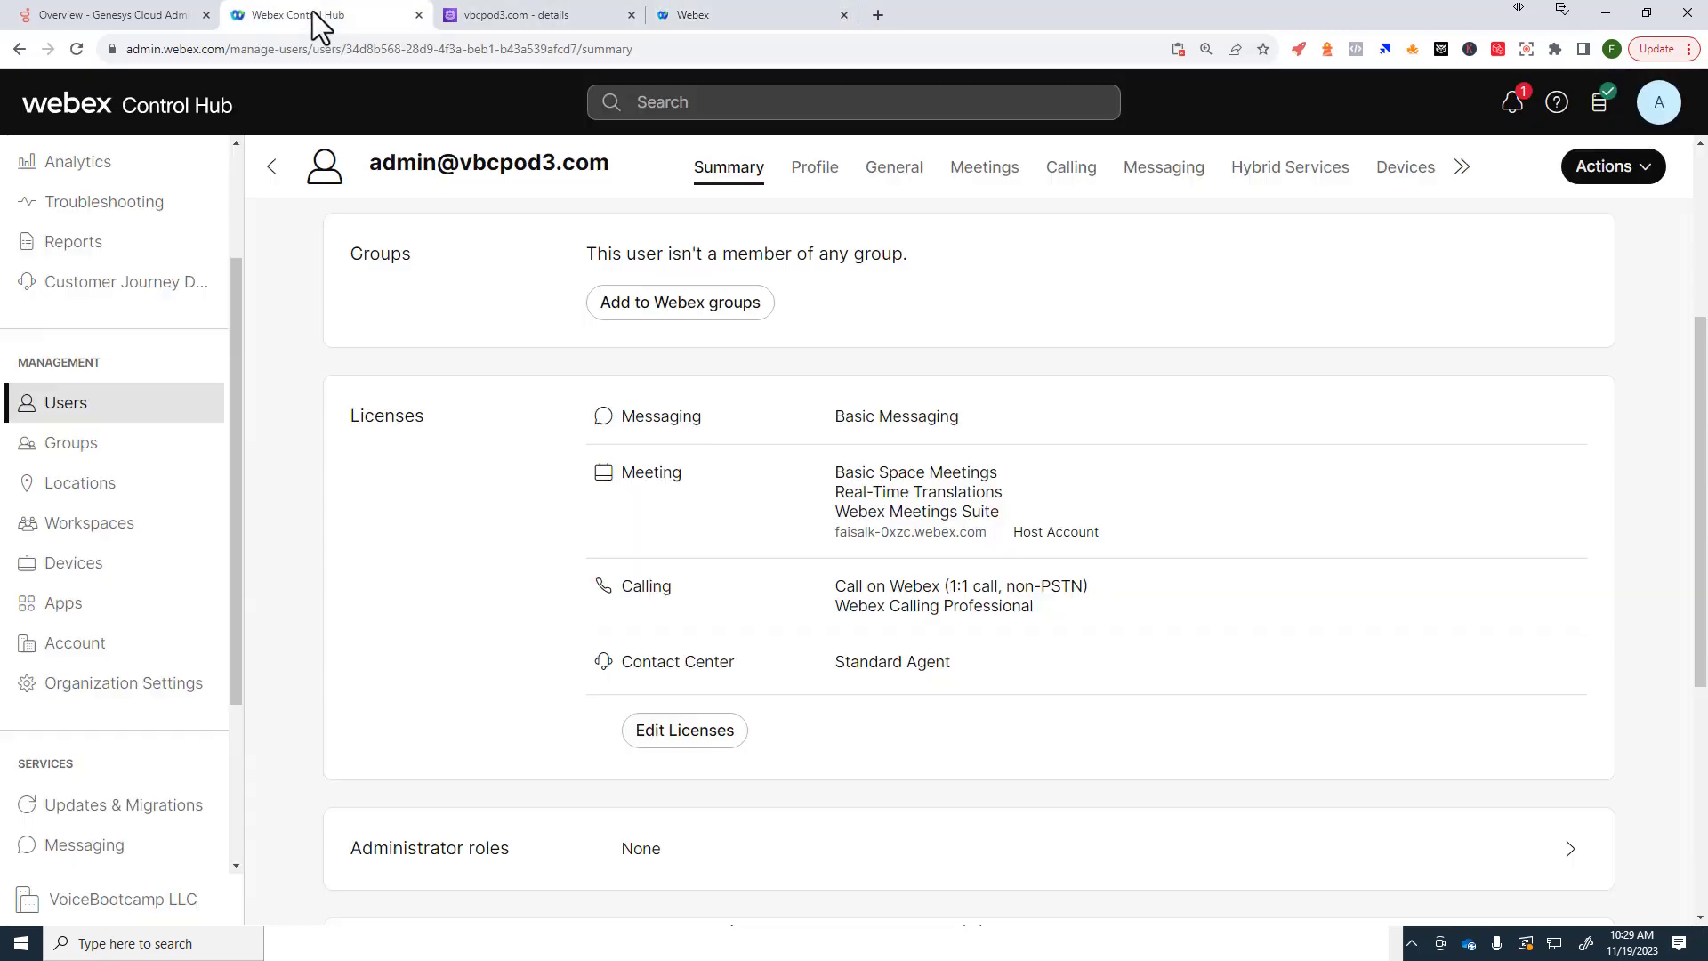
# Step: Check that Agent Three shows as Active in Users, then start the add-users wizard
pyautogui.click(80, 406)
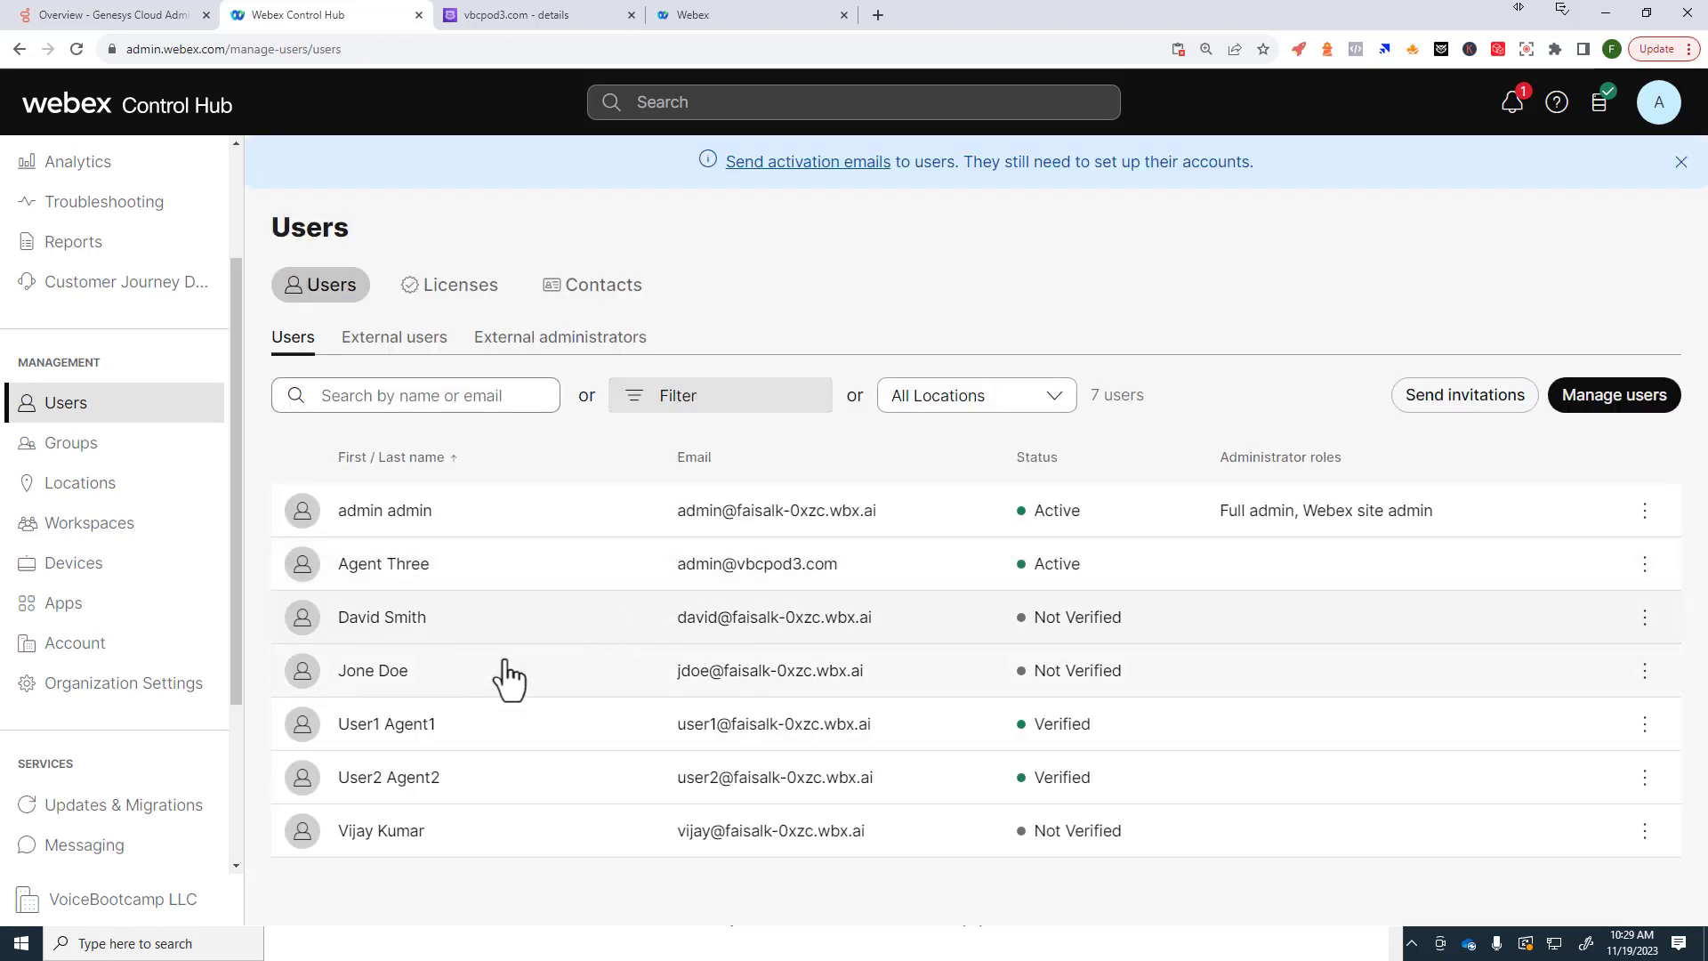
pyautogui.moveTo(336, 566); pyautogui.dragTo(432, 578)
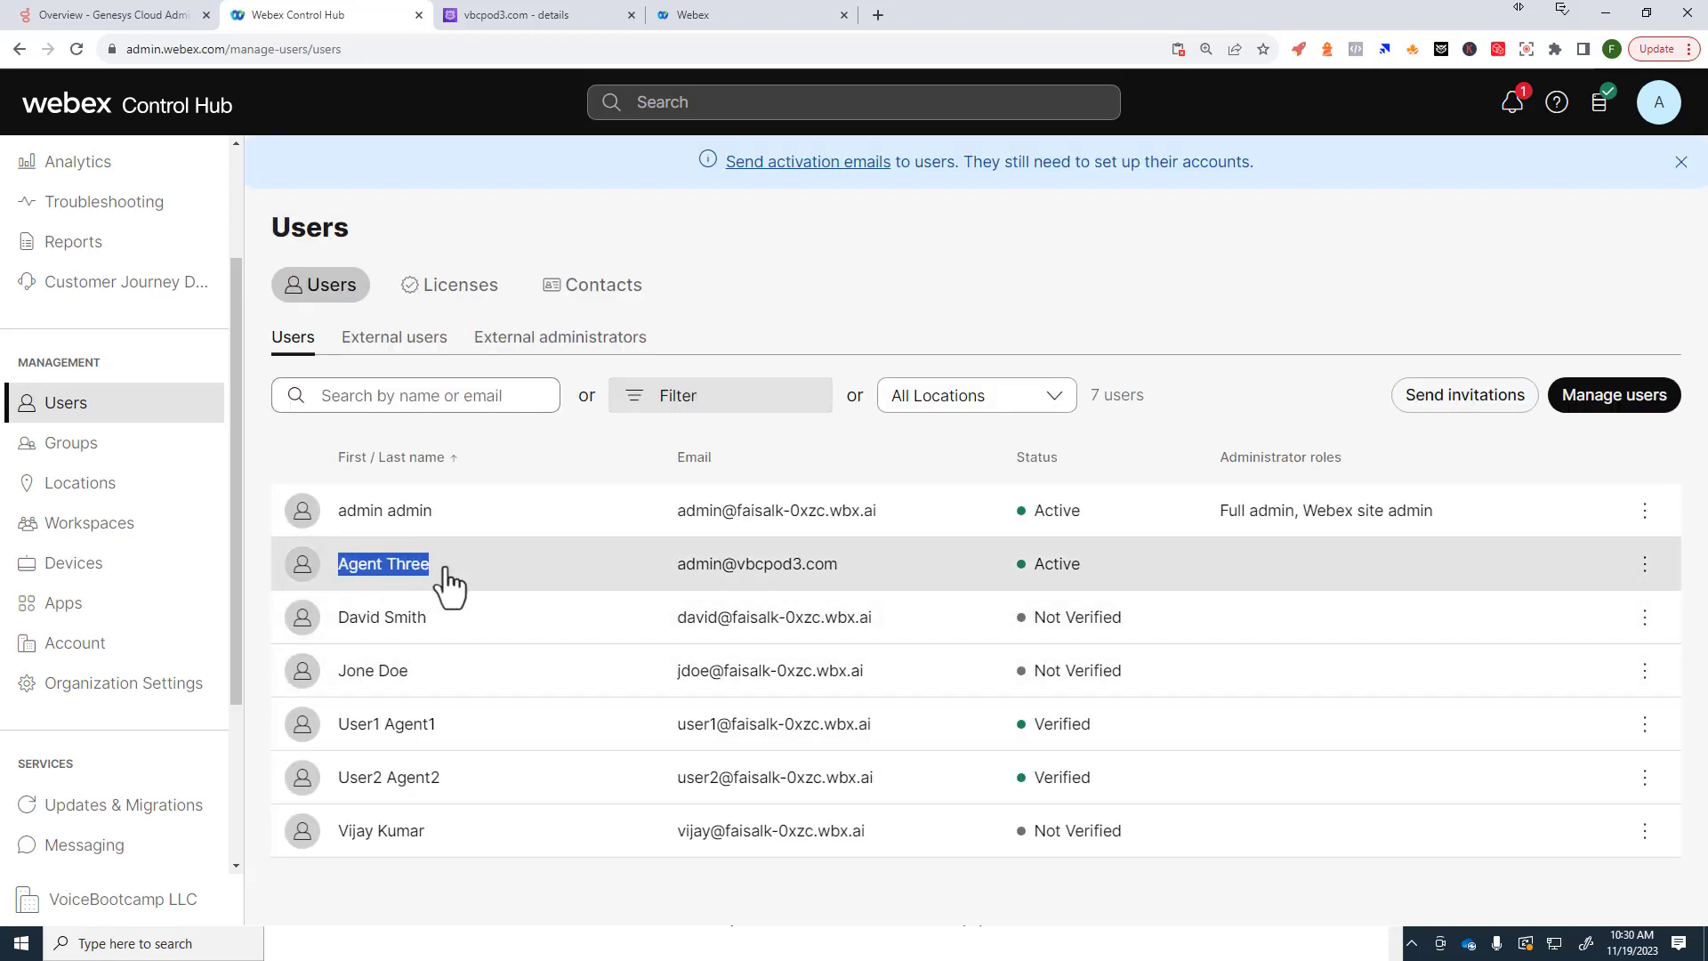
pyautogui.click(450, 583)
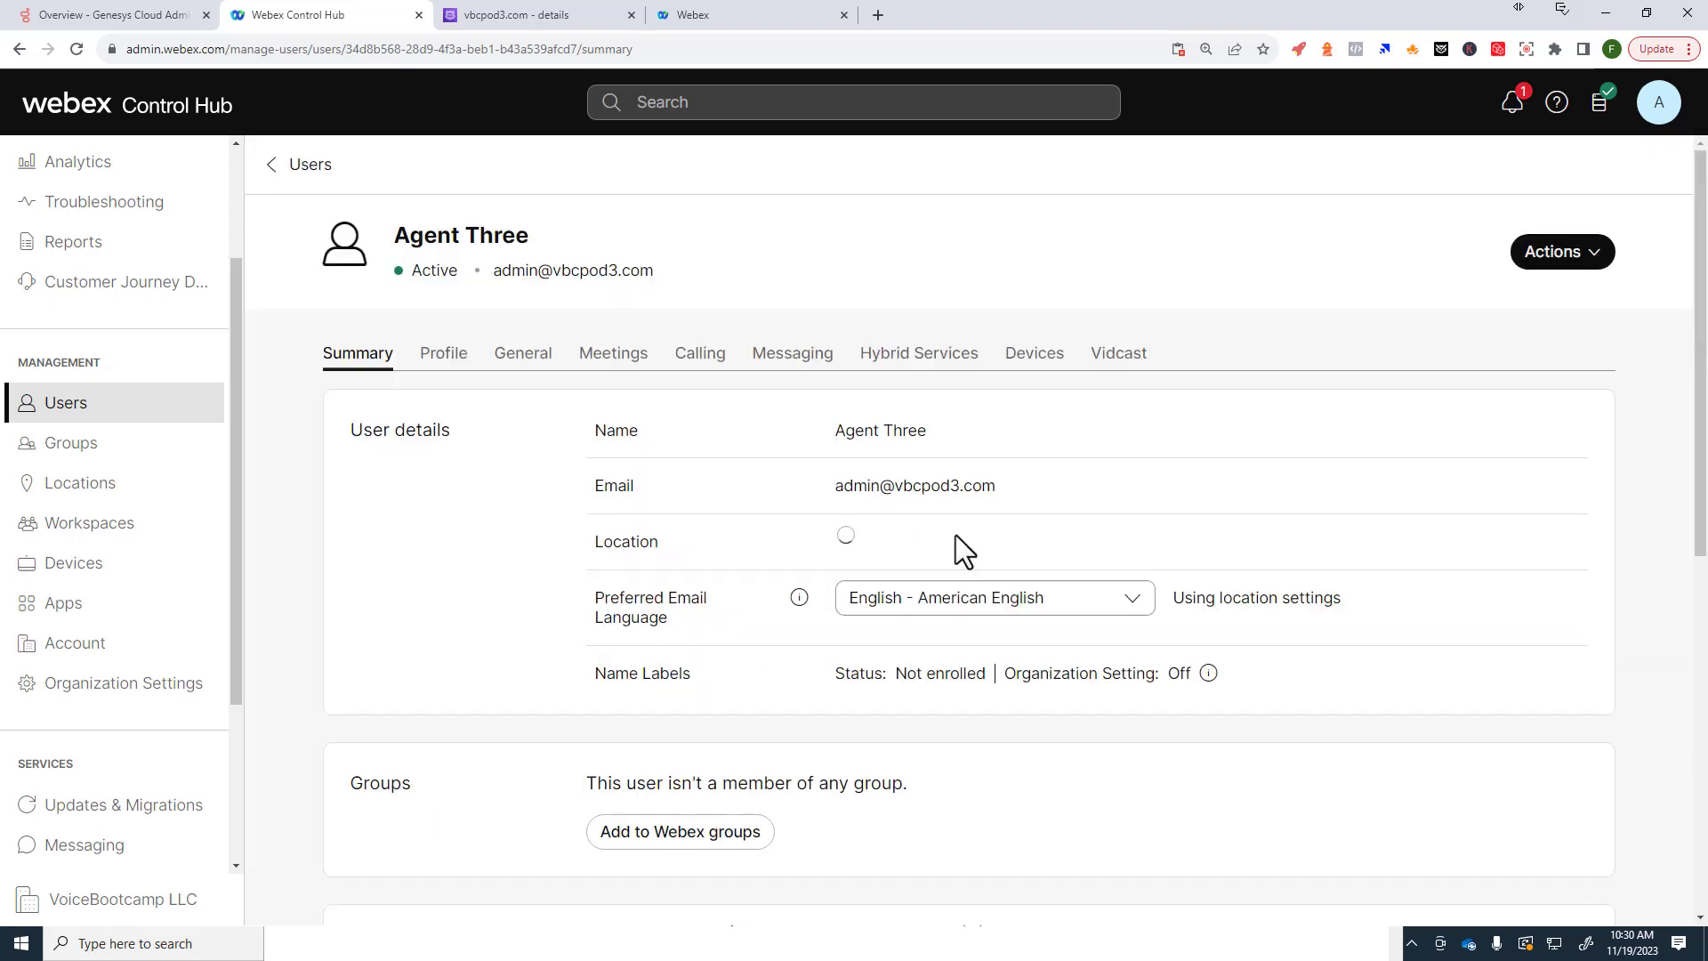
pyautogui.click(64, 403)
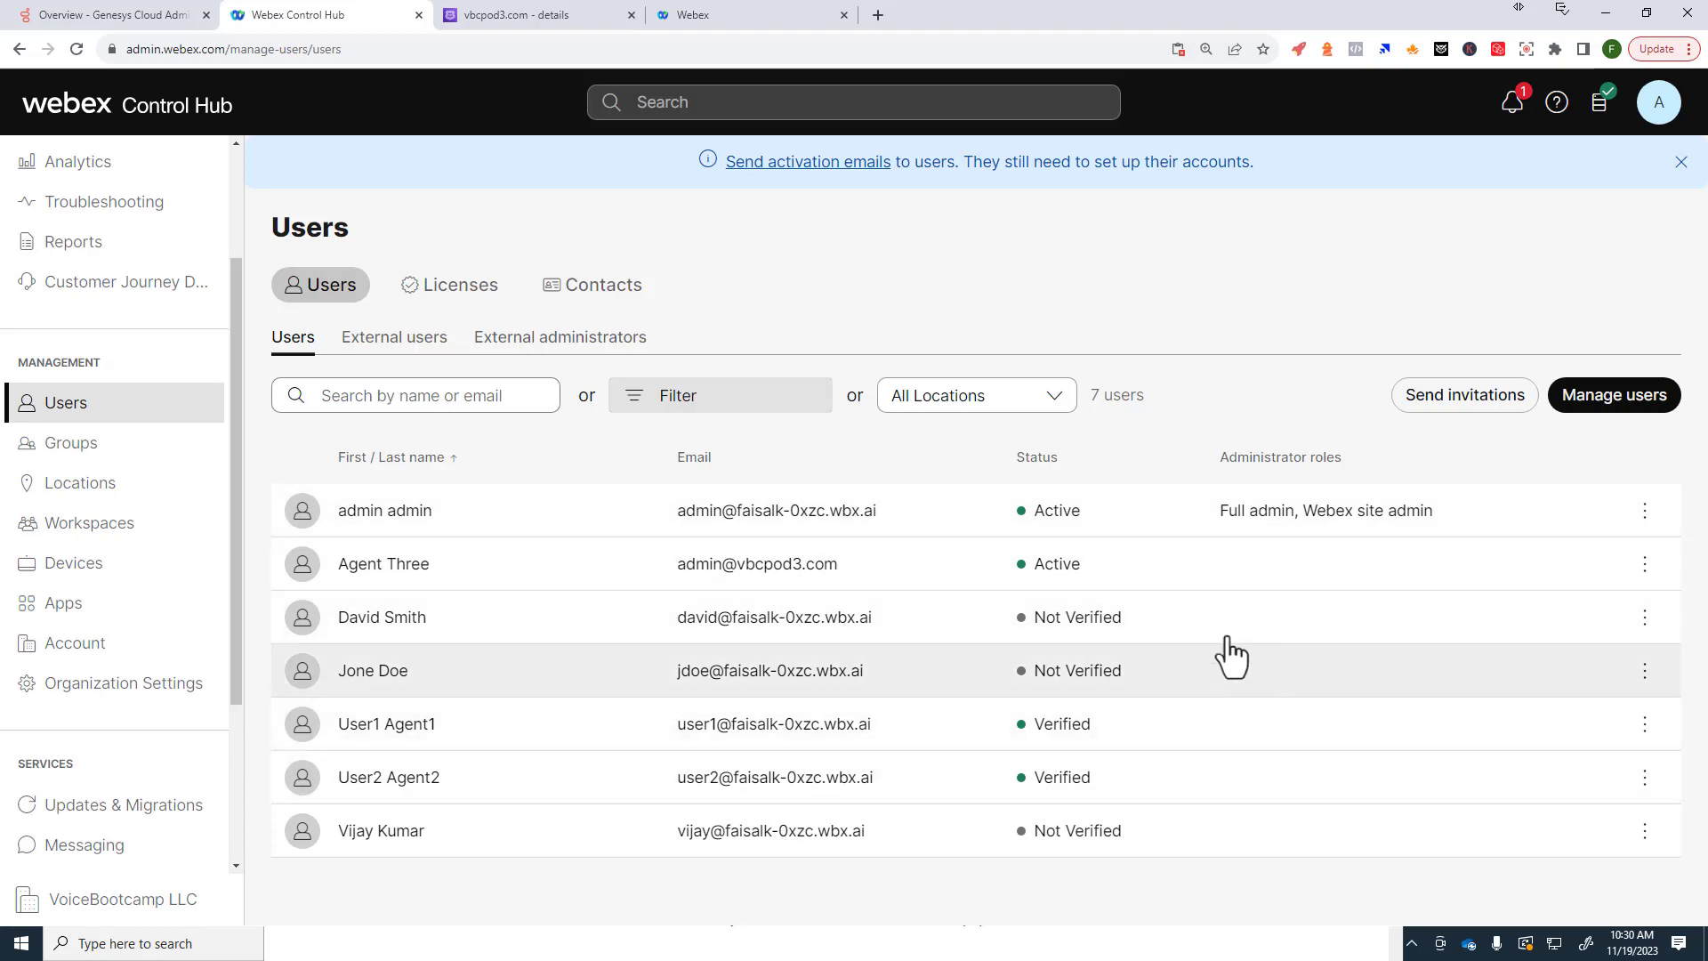
pyautogui.click(1576, 414)
# Step: Manually add Agent One with the vbcpod1.com admin email address
pyautogui.click(602, 430)
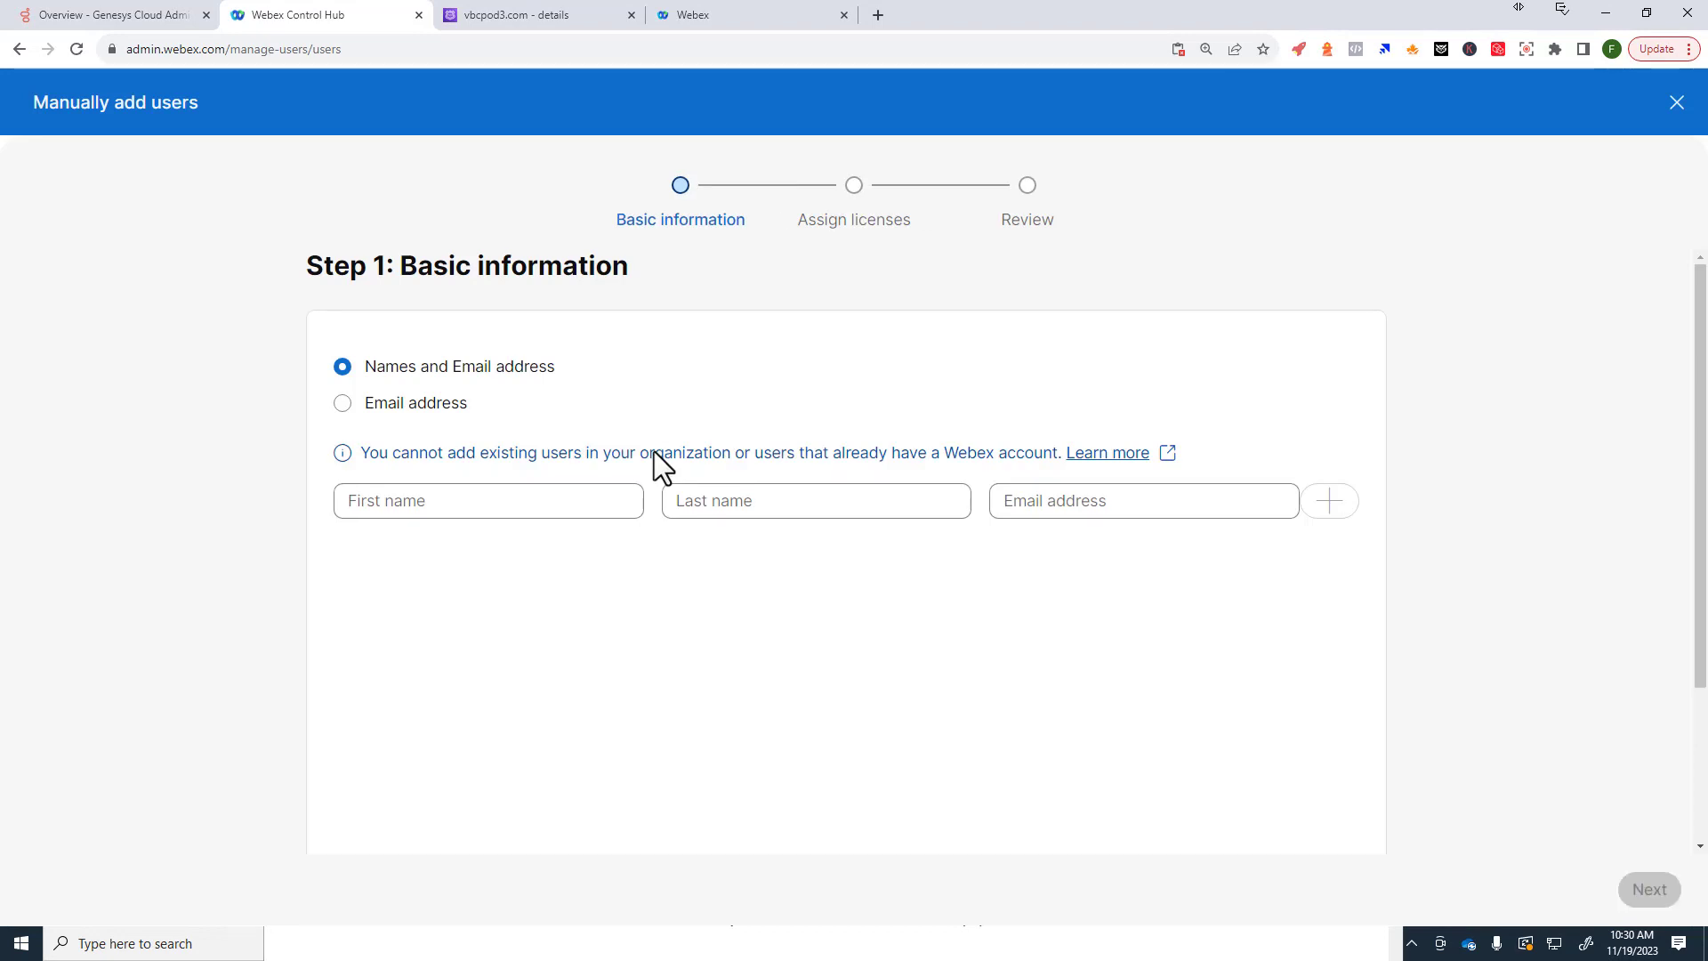
pyautogui.click(509, 503)
pyautogui.write('Af')
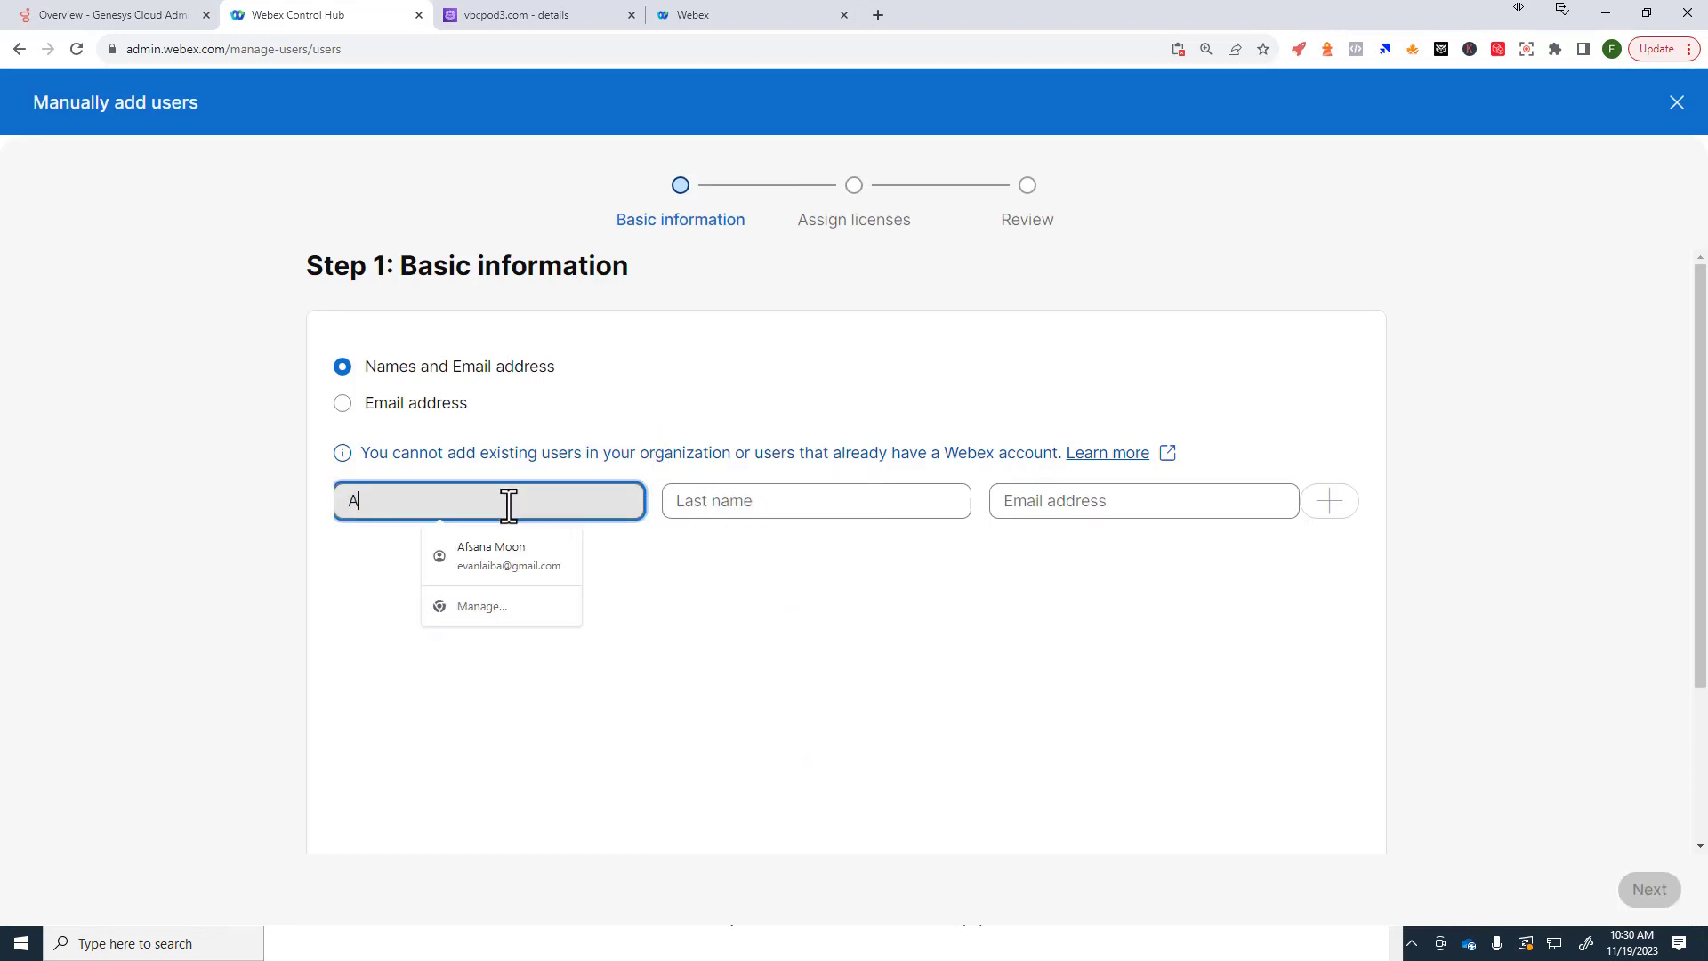
pyautogui.press('BackSpace')
pyautogui.write('gent')
pyautogui.press('Tab')
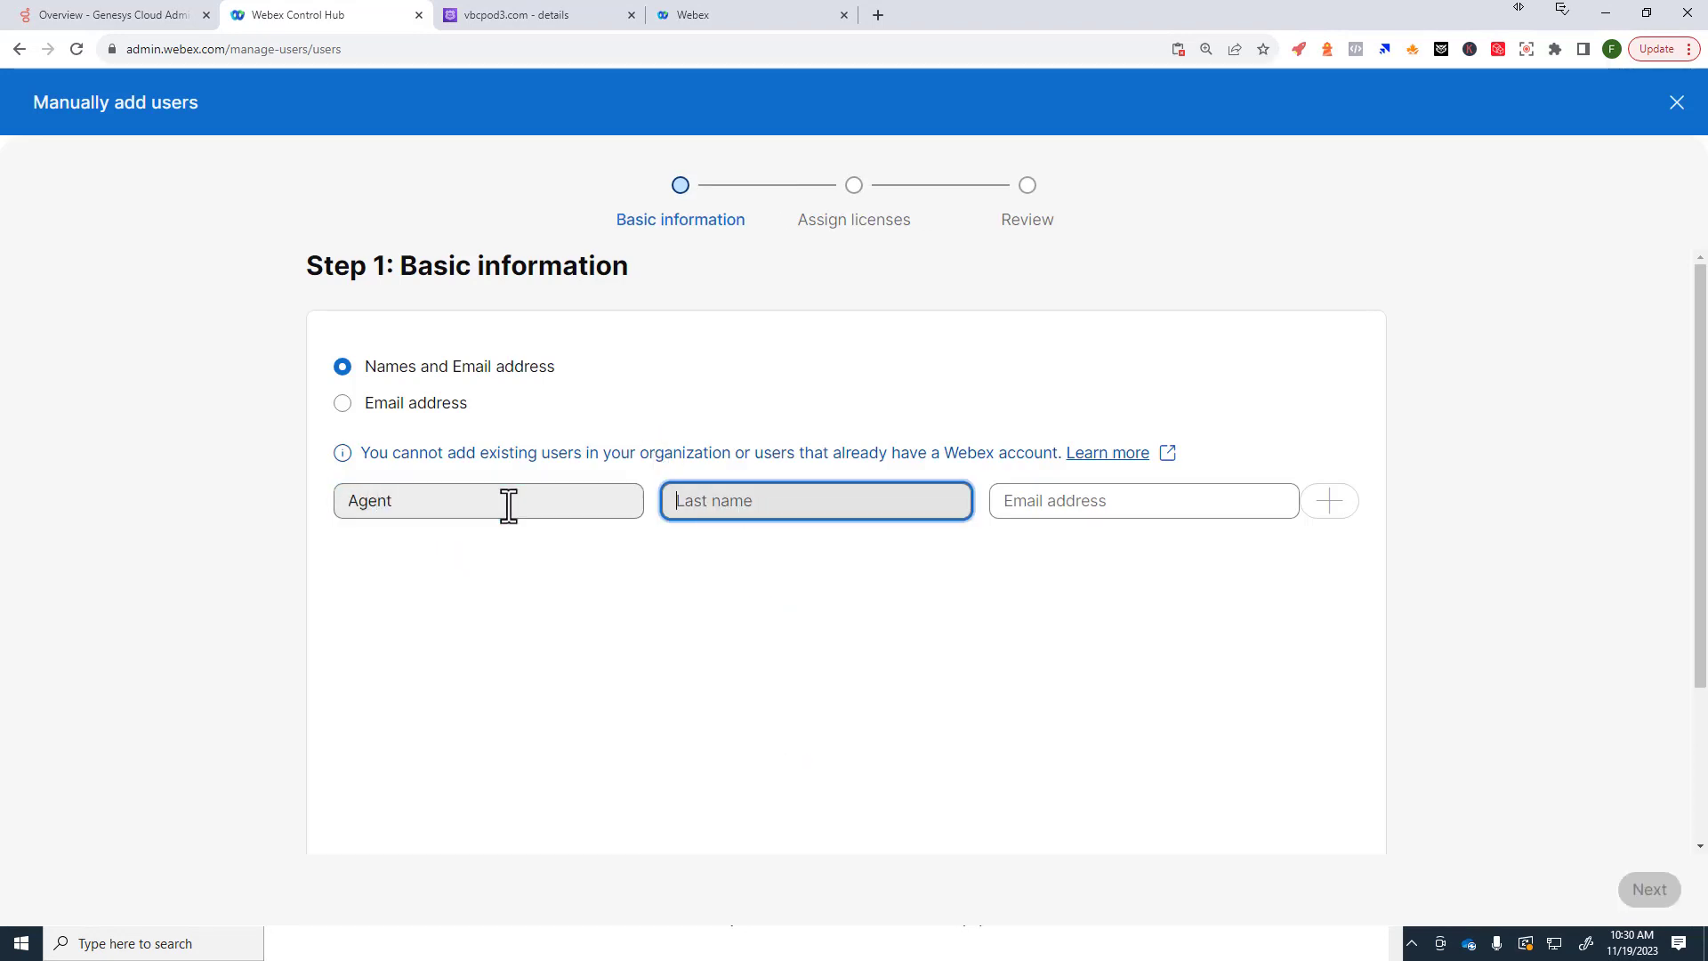
pyautogui.write('One')
pyautogui.press('Tab')
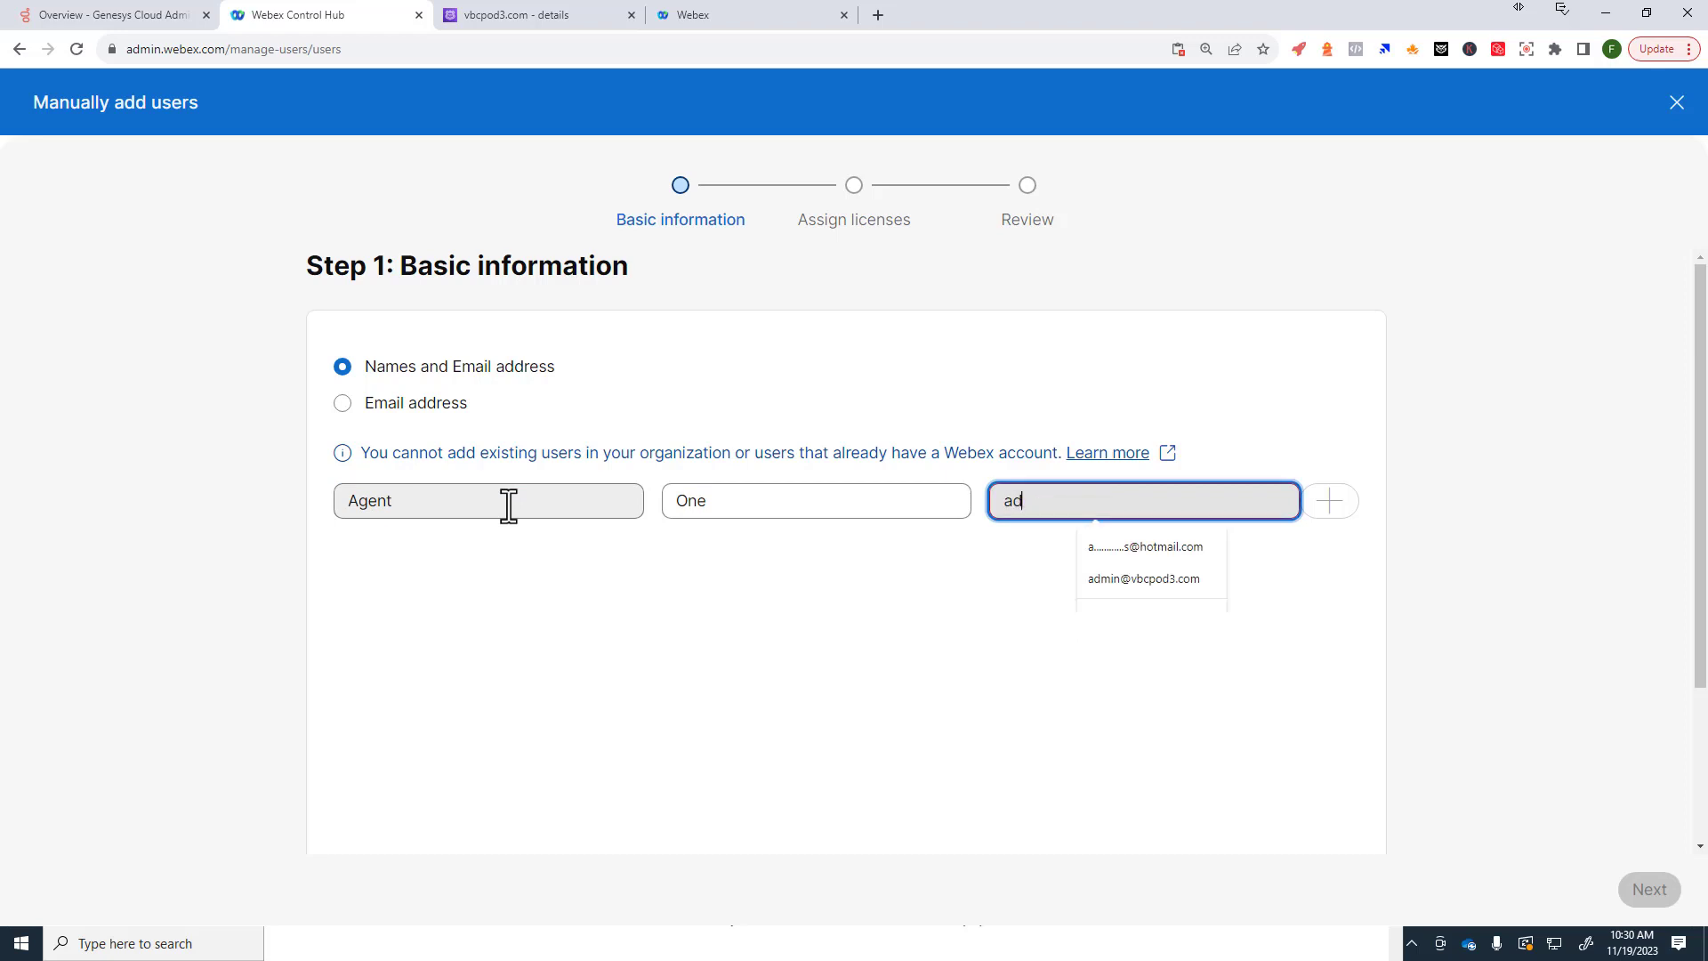
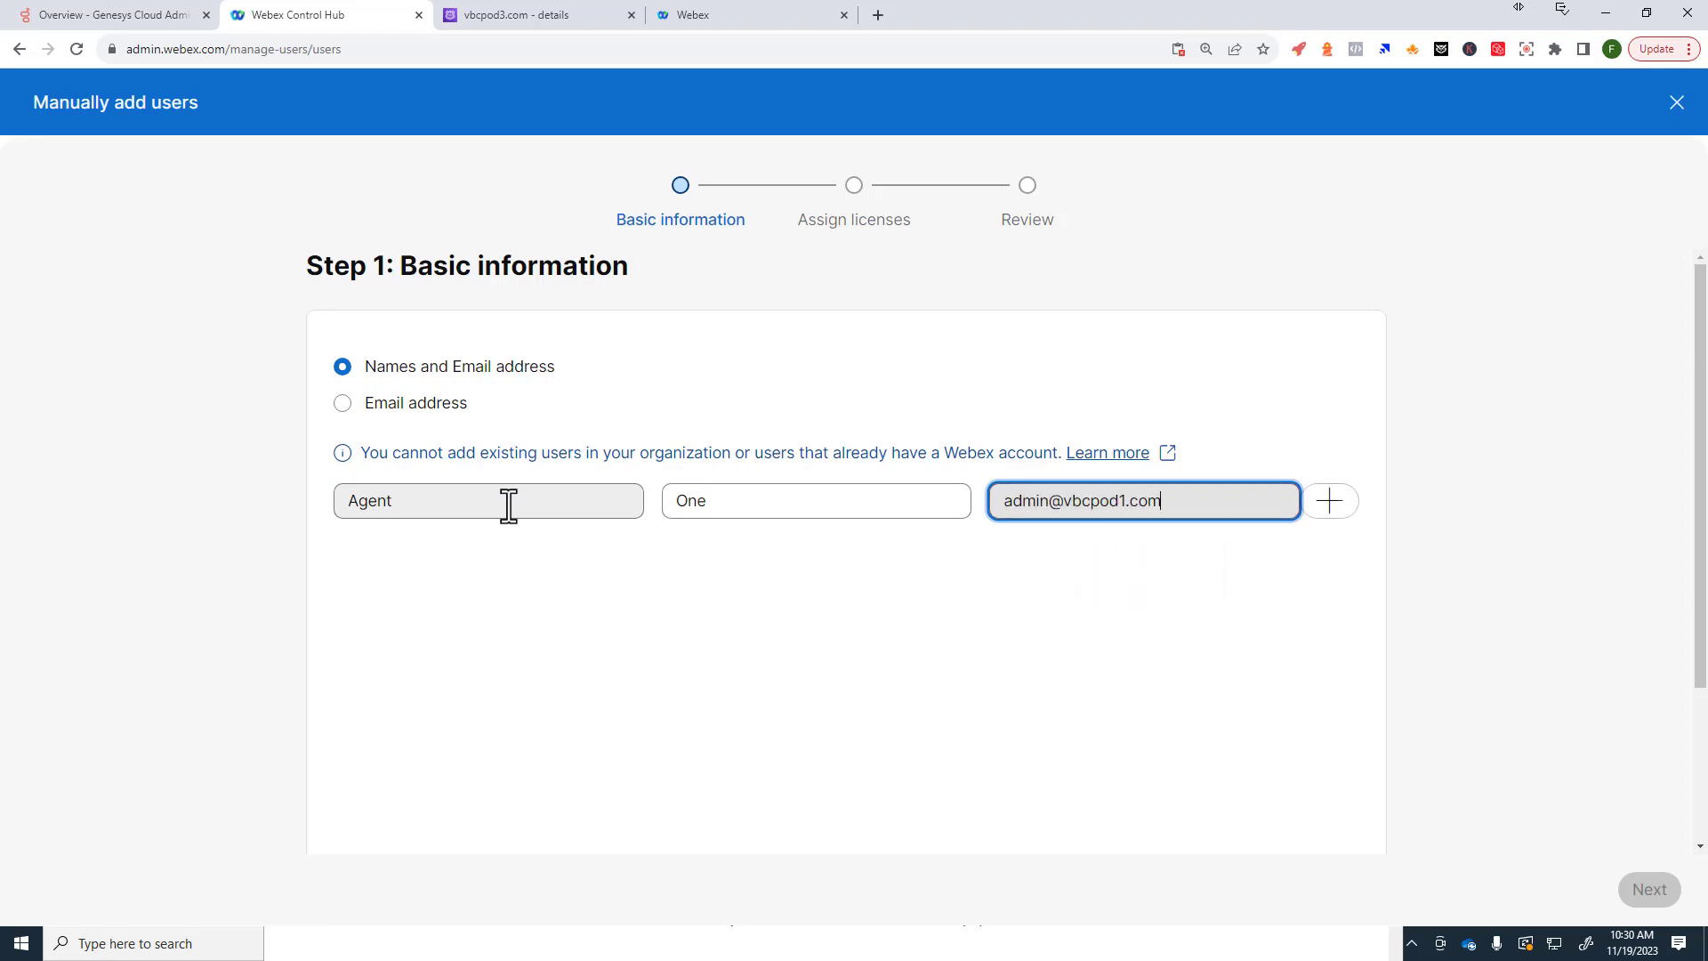
pyautogui.click(1327, 503)
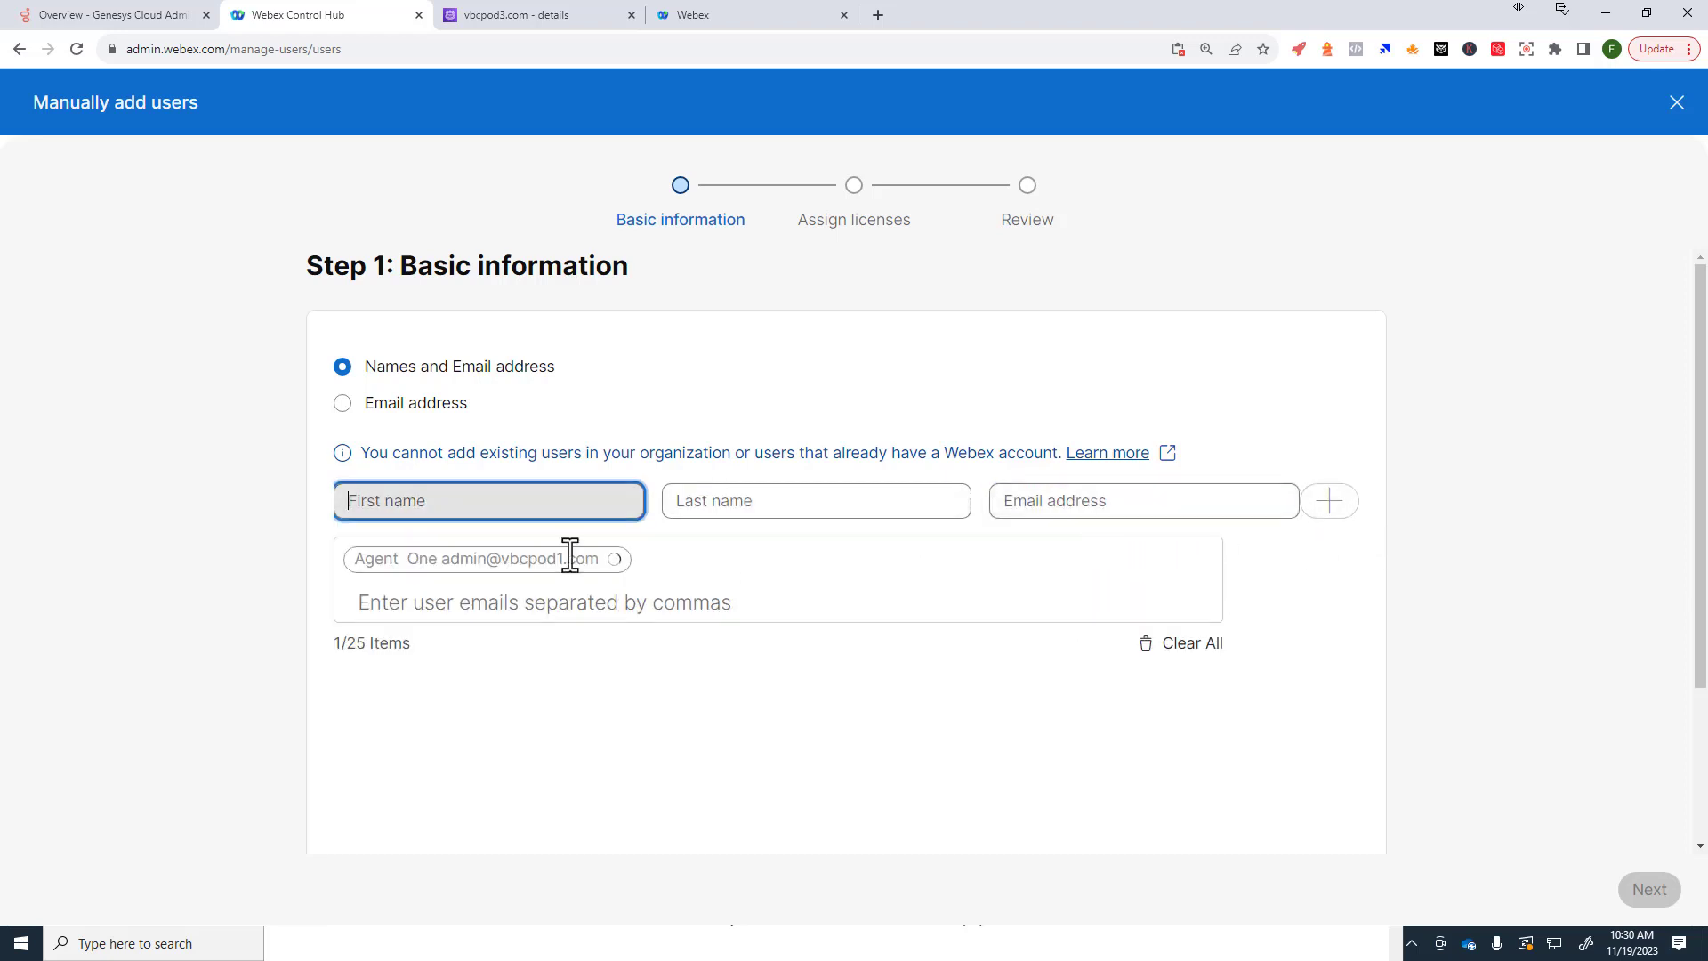
# Step: Add Agent Two with the vbcpod3.com address, then remove the rejected entry
pyautogui.write('Agent')
pyautogui.press('Tab')
pyautogui.write('Two')
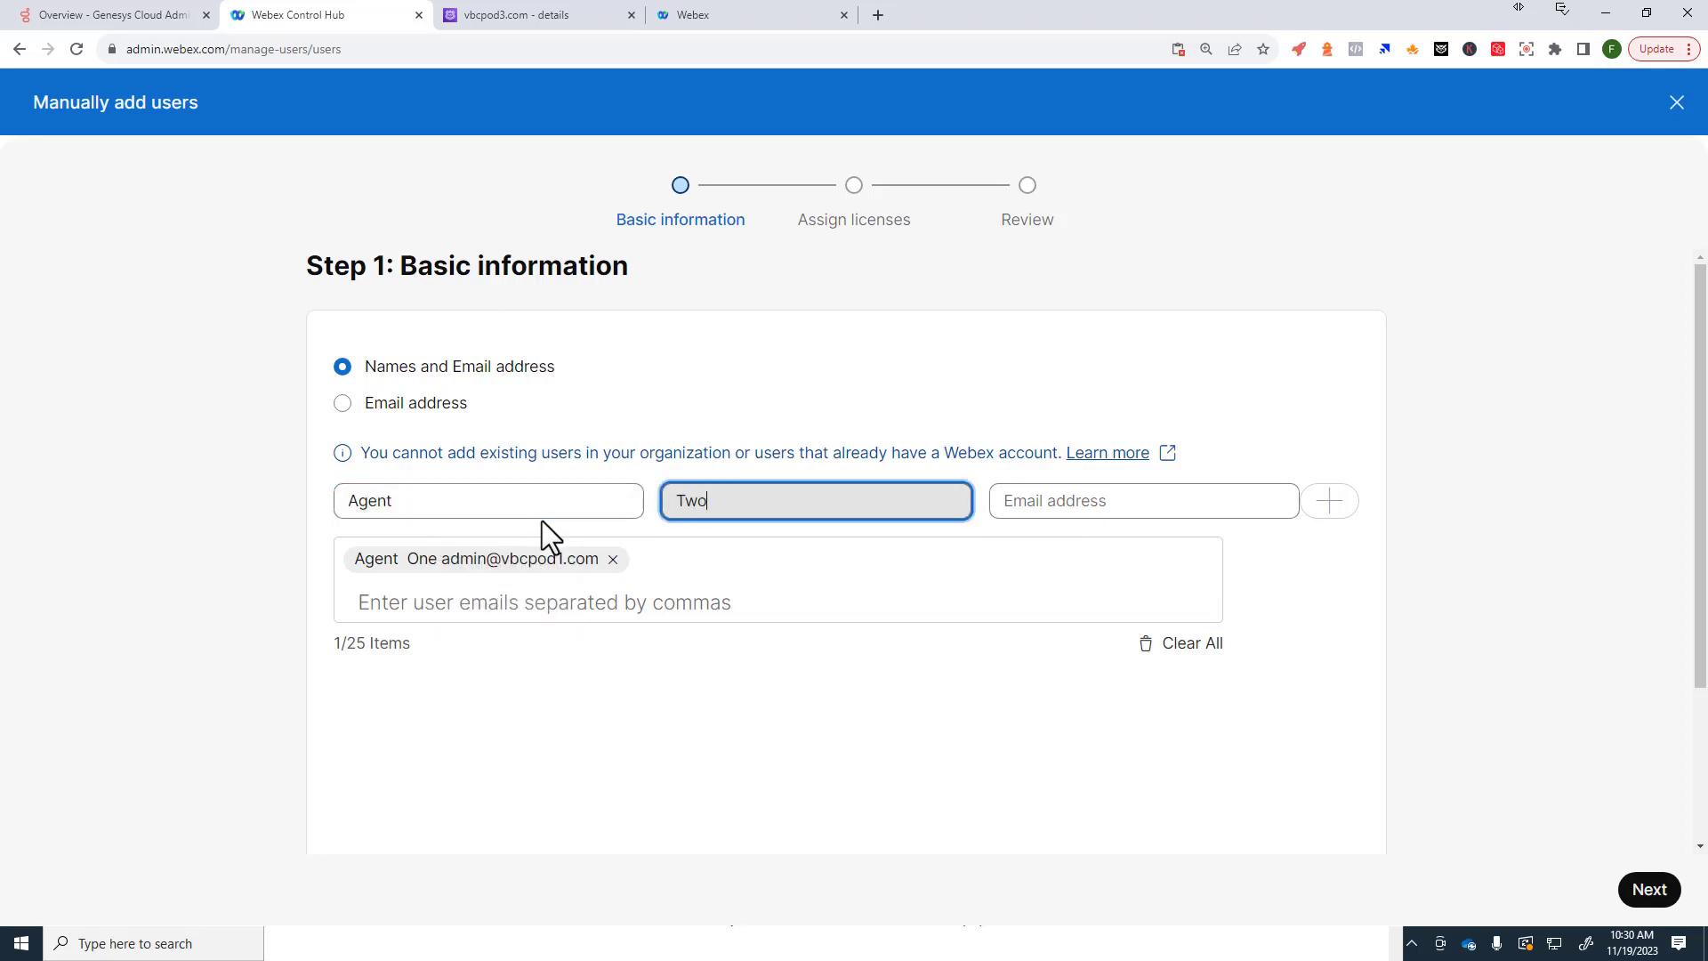
pyautogui.press('Tab')
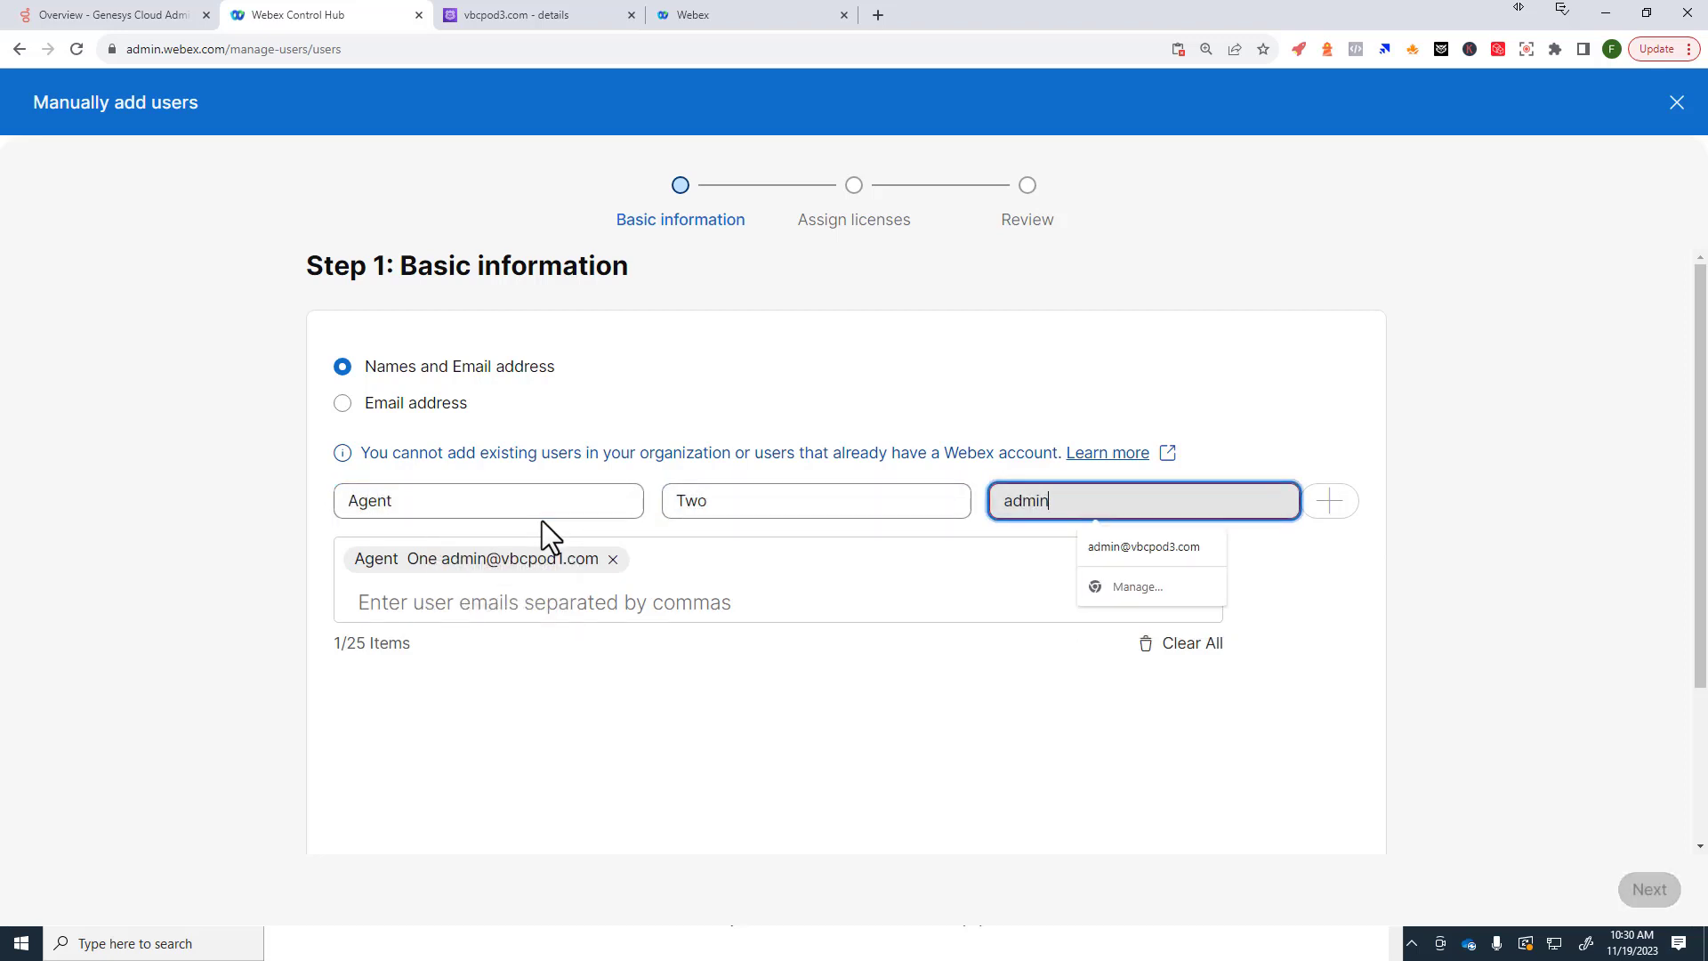
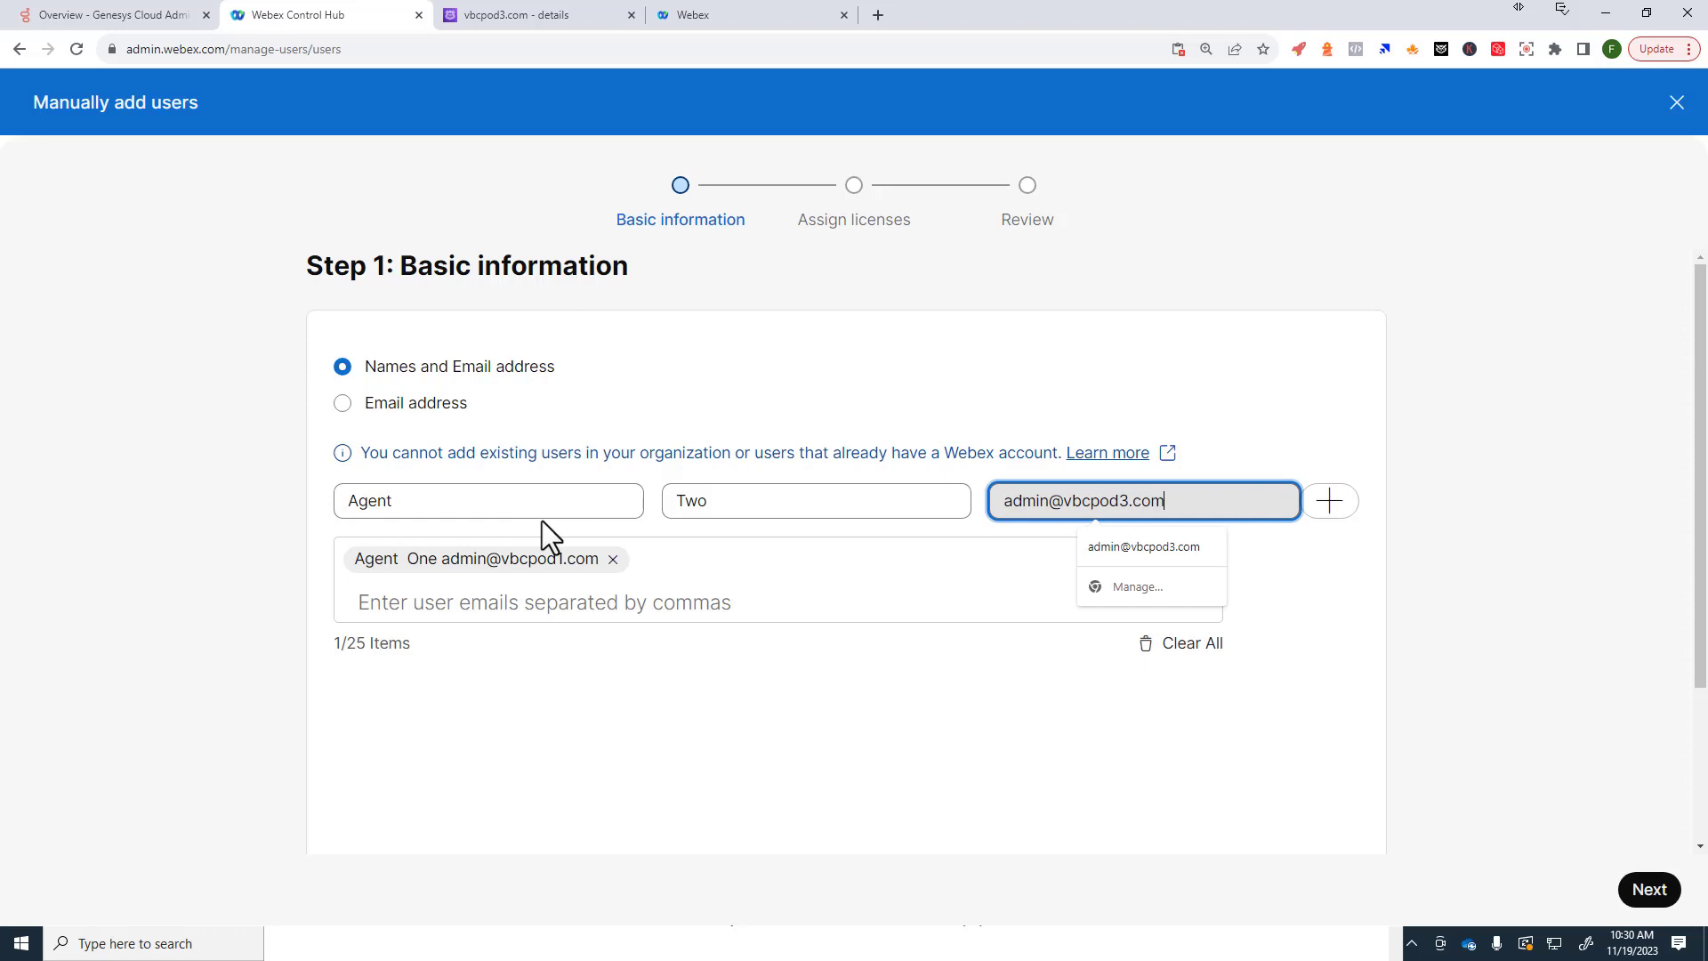
pyautogui.click(1325, 506)
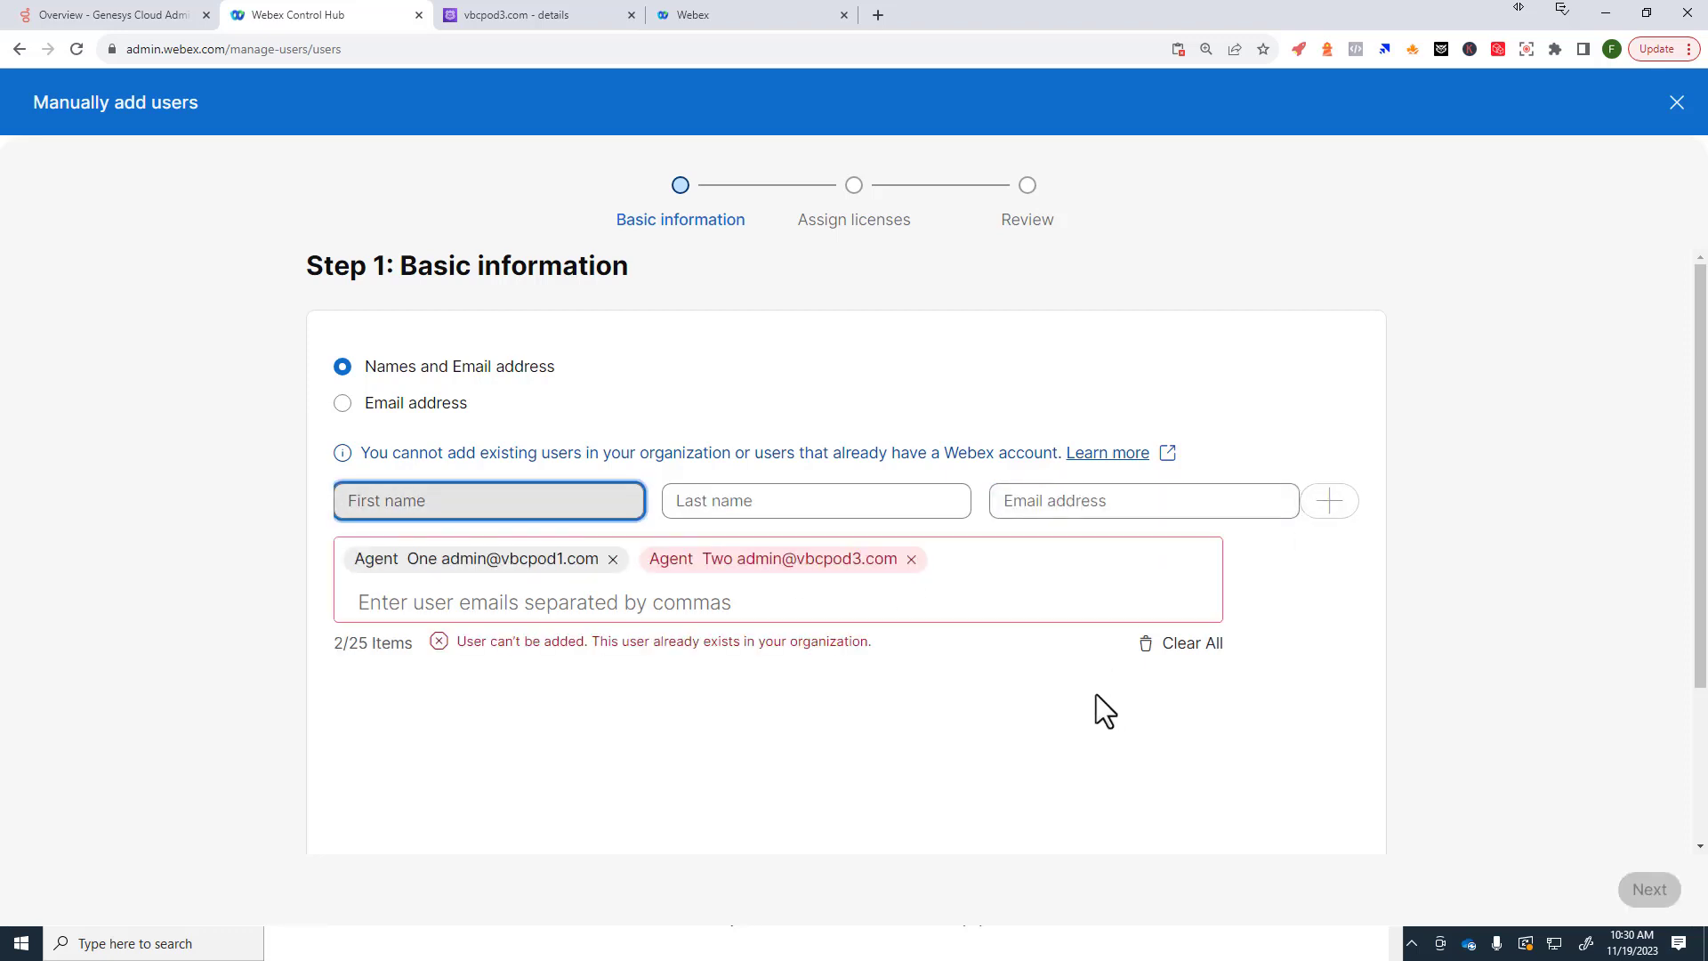
pyautogui.click(911, 559)
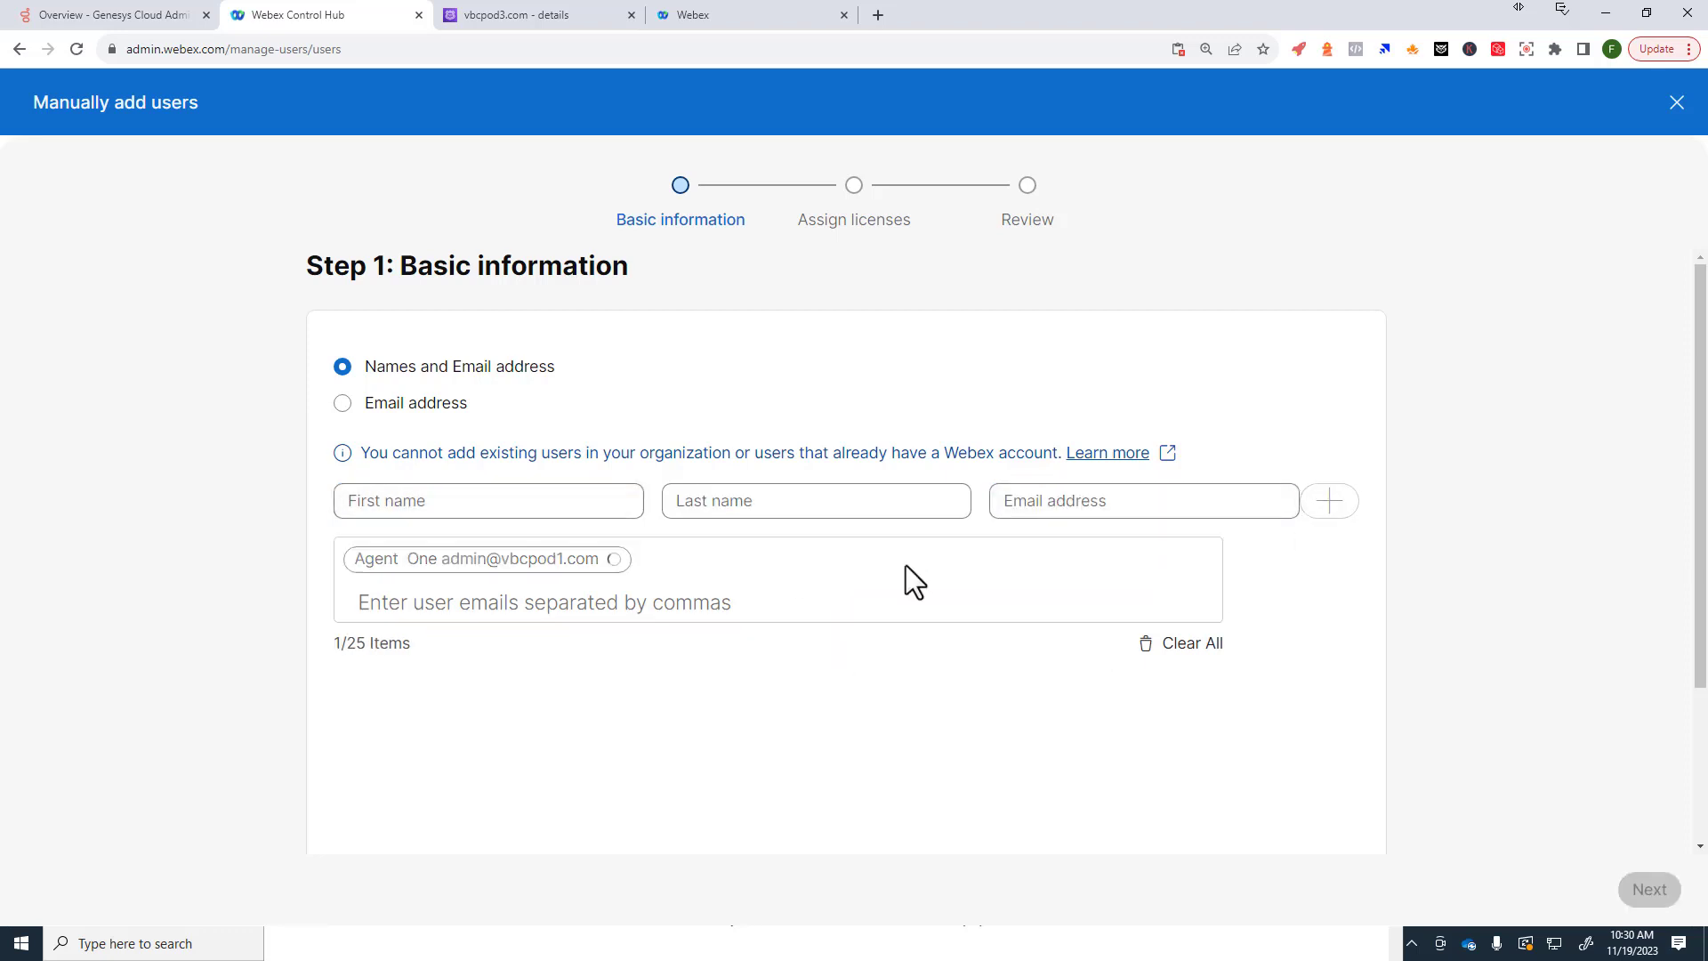
# Step: Re-add Agent Two with the vbcpod2.com admin address and continue to licenses
pyautogui.click(600, 501)
pyautogui.write('Agent')
pyautogui.press('Tab')
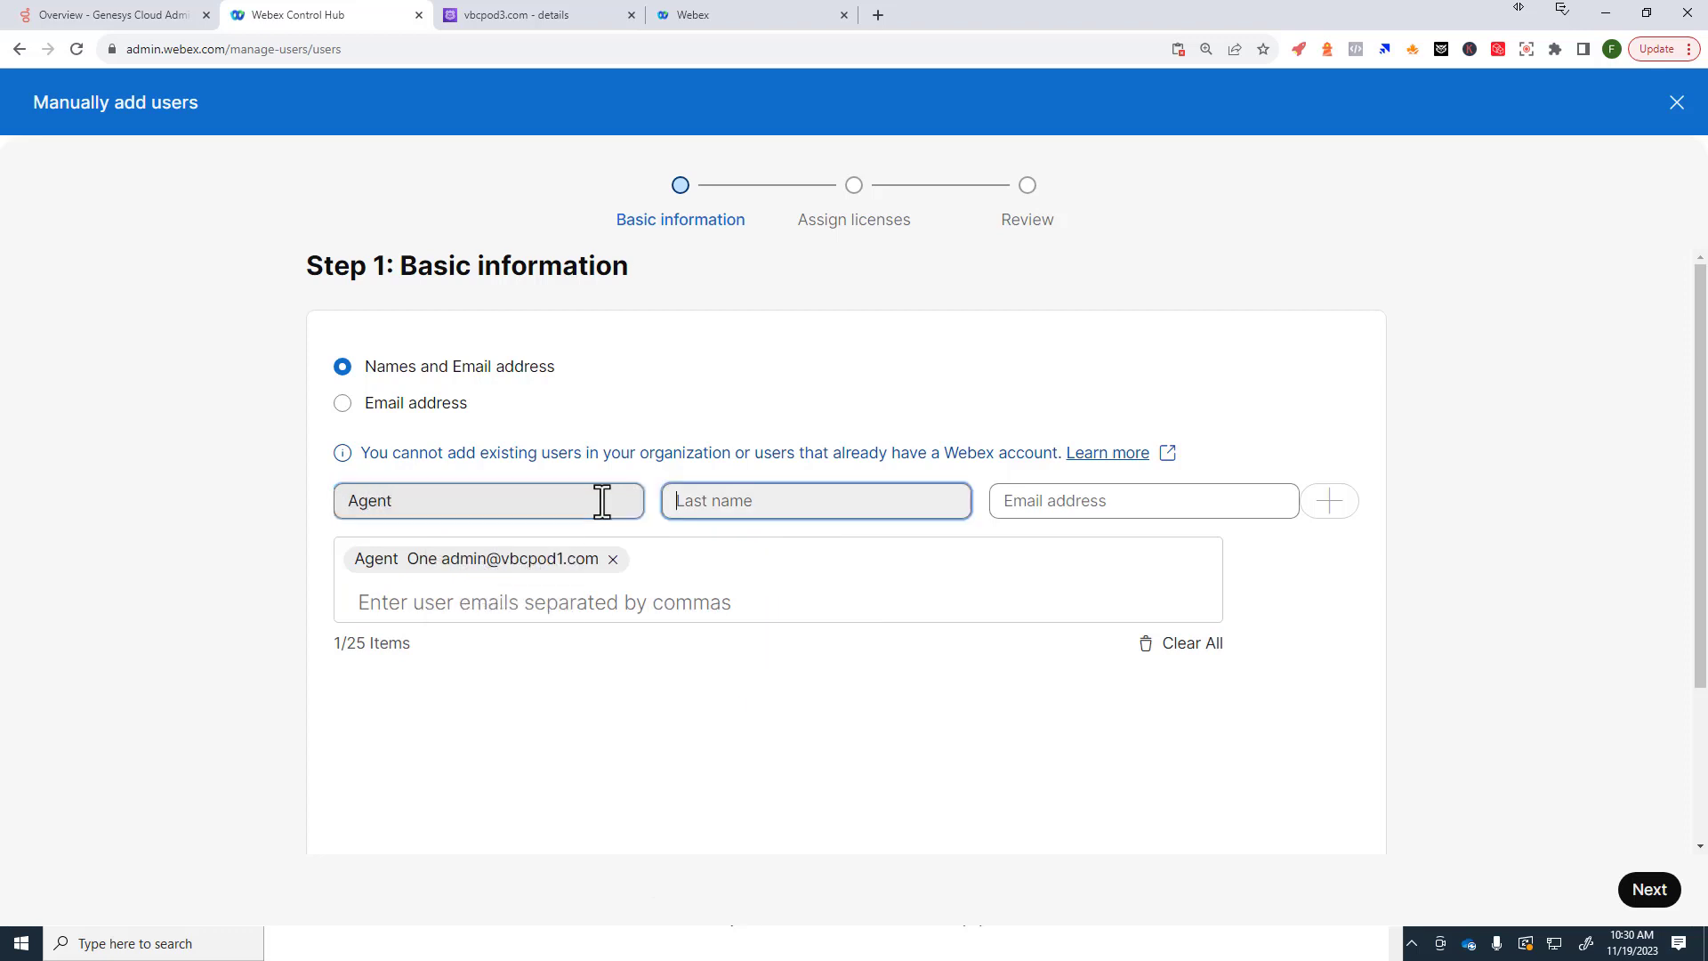
pyautogui.write('Two')
pyautogui.press('Tab')
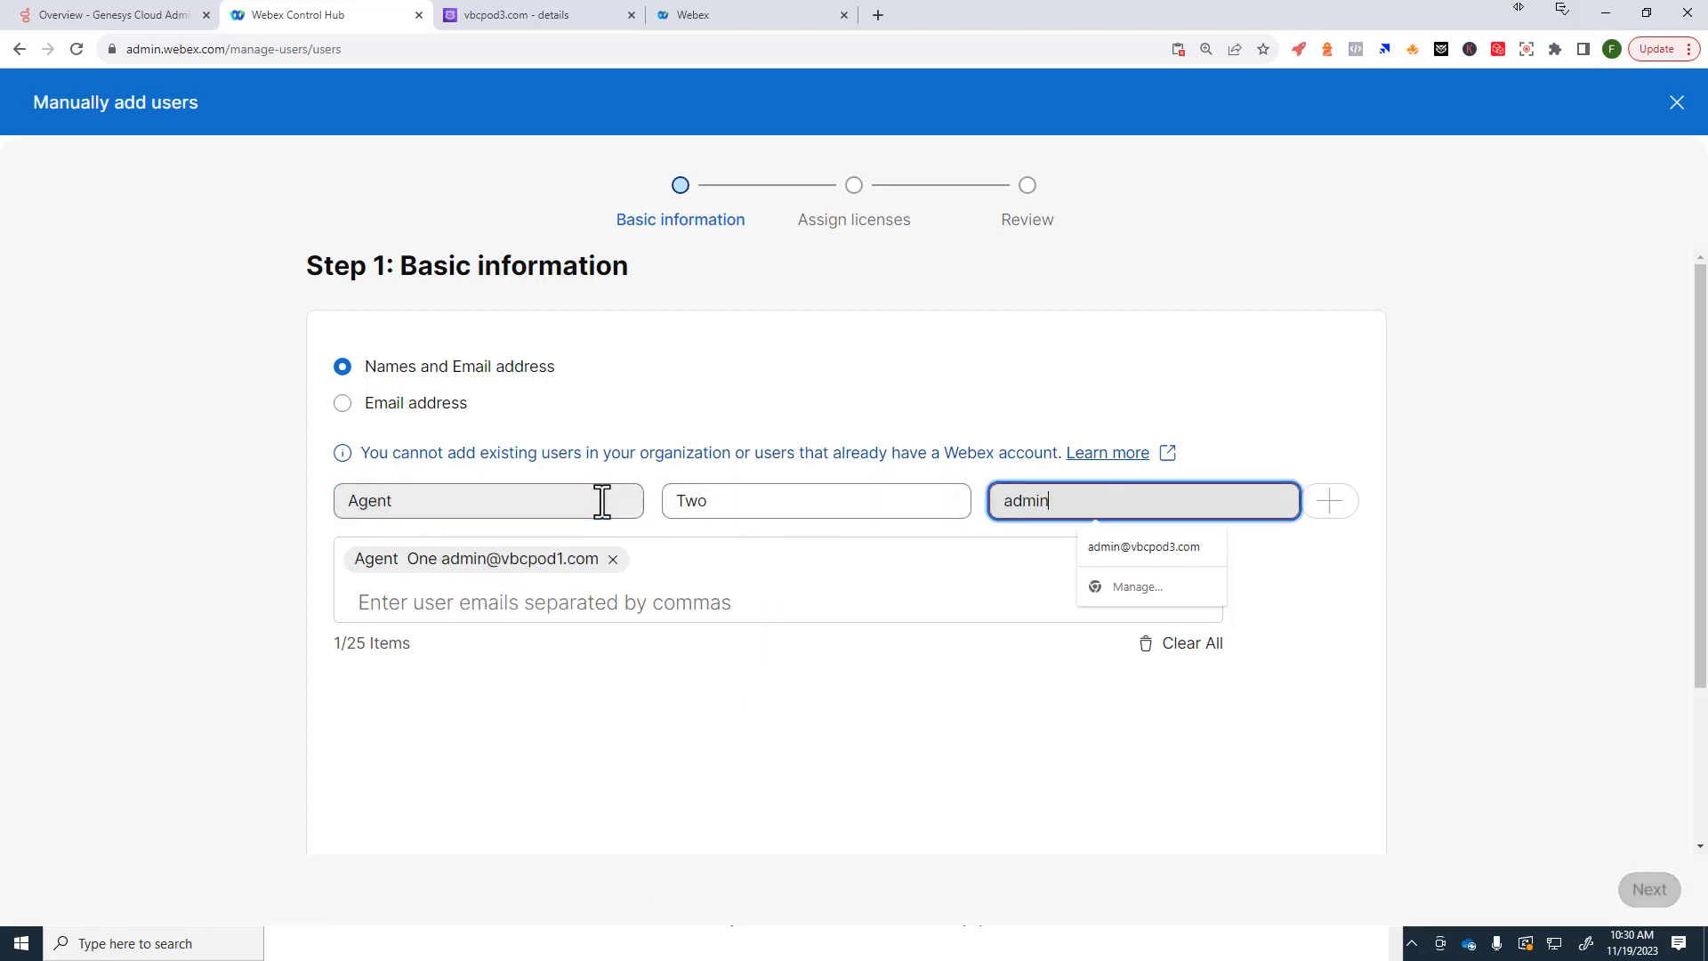
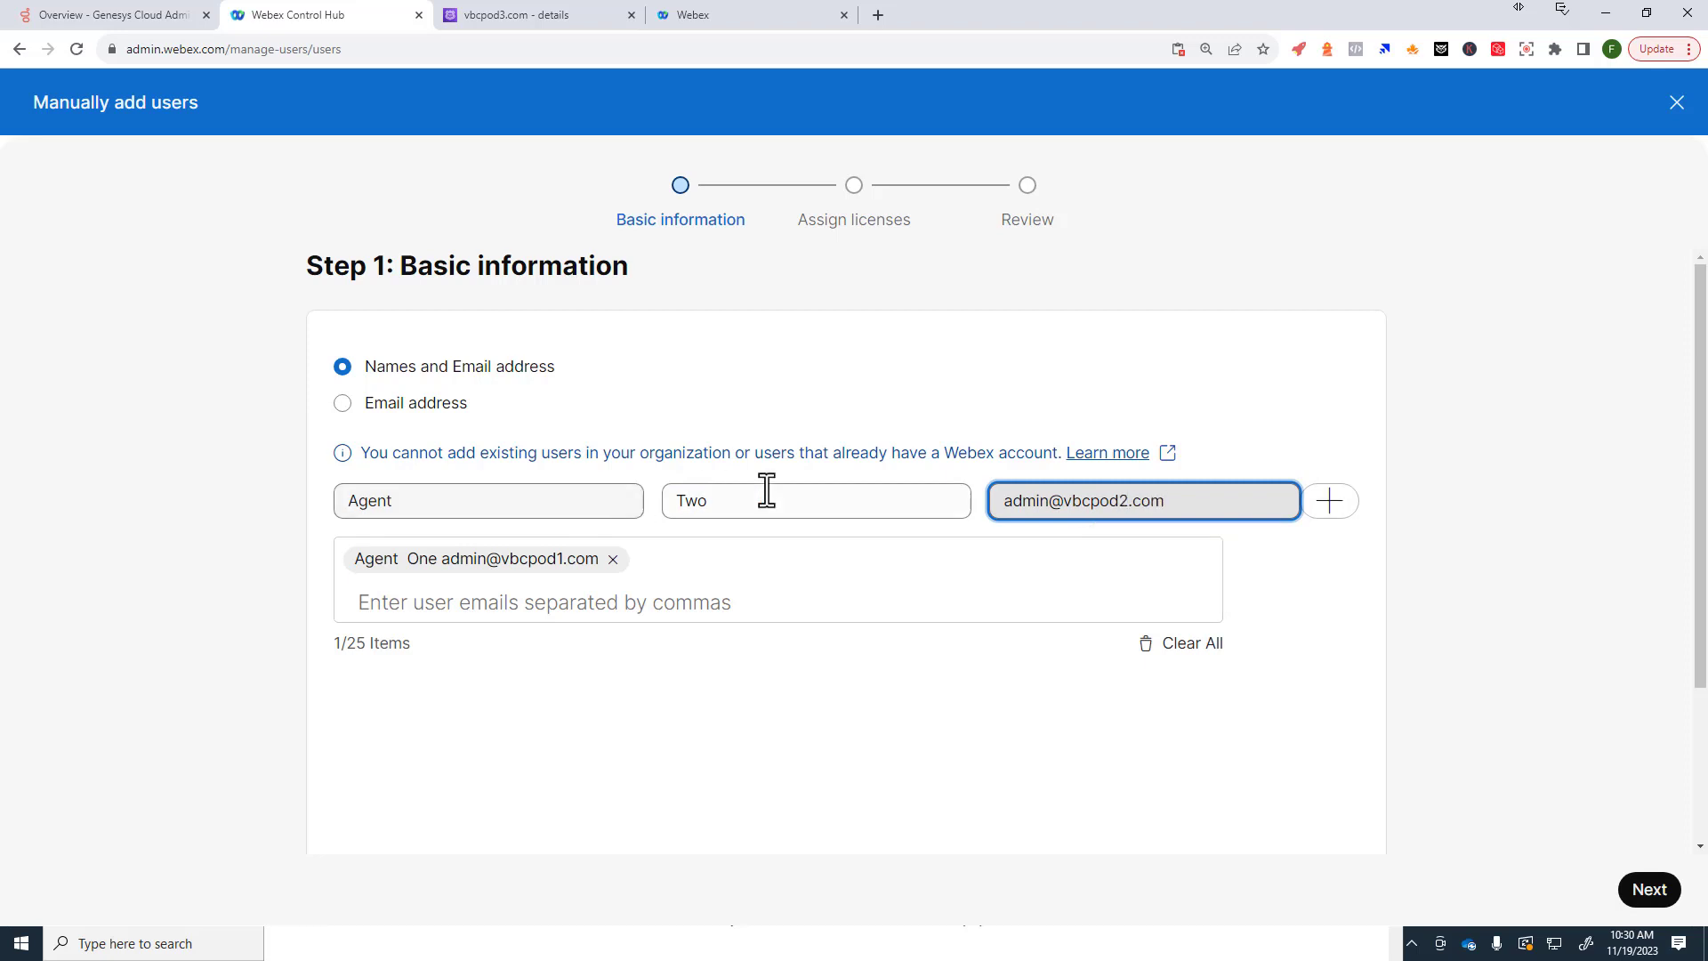
pyautogui.click(1330, 503)
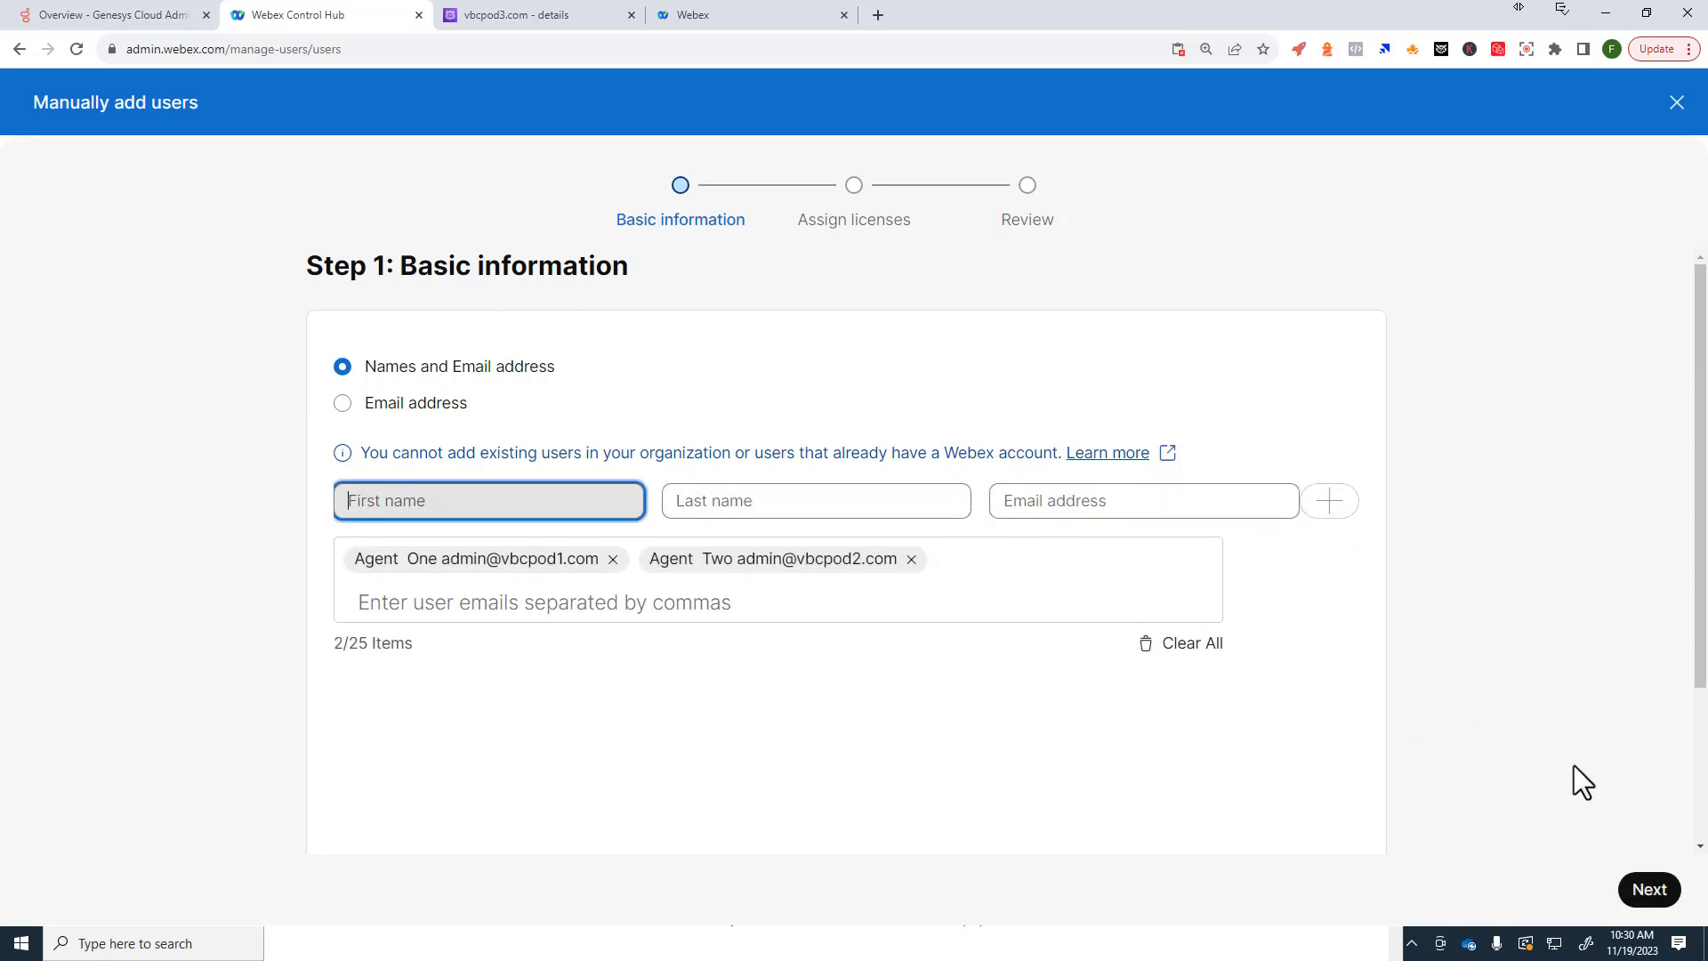
pyautogui.click(1651, 891)
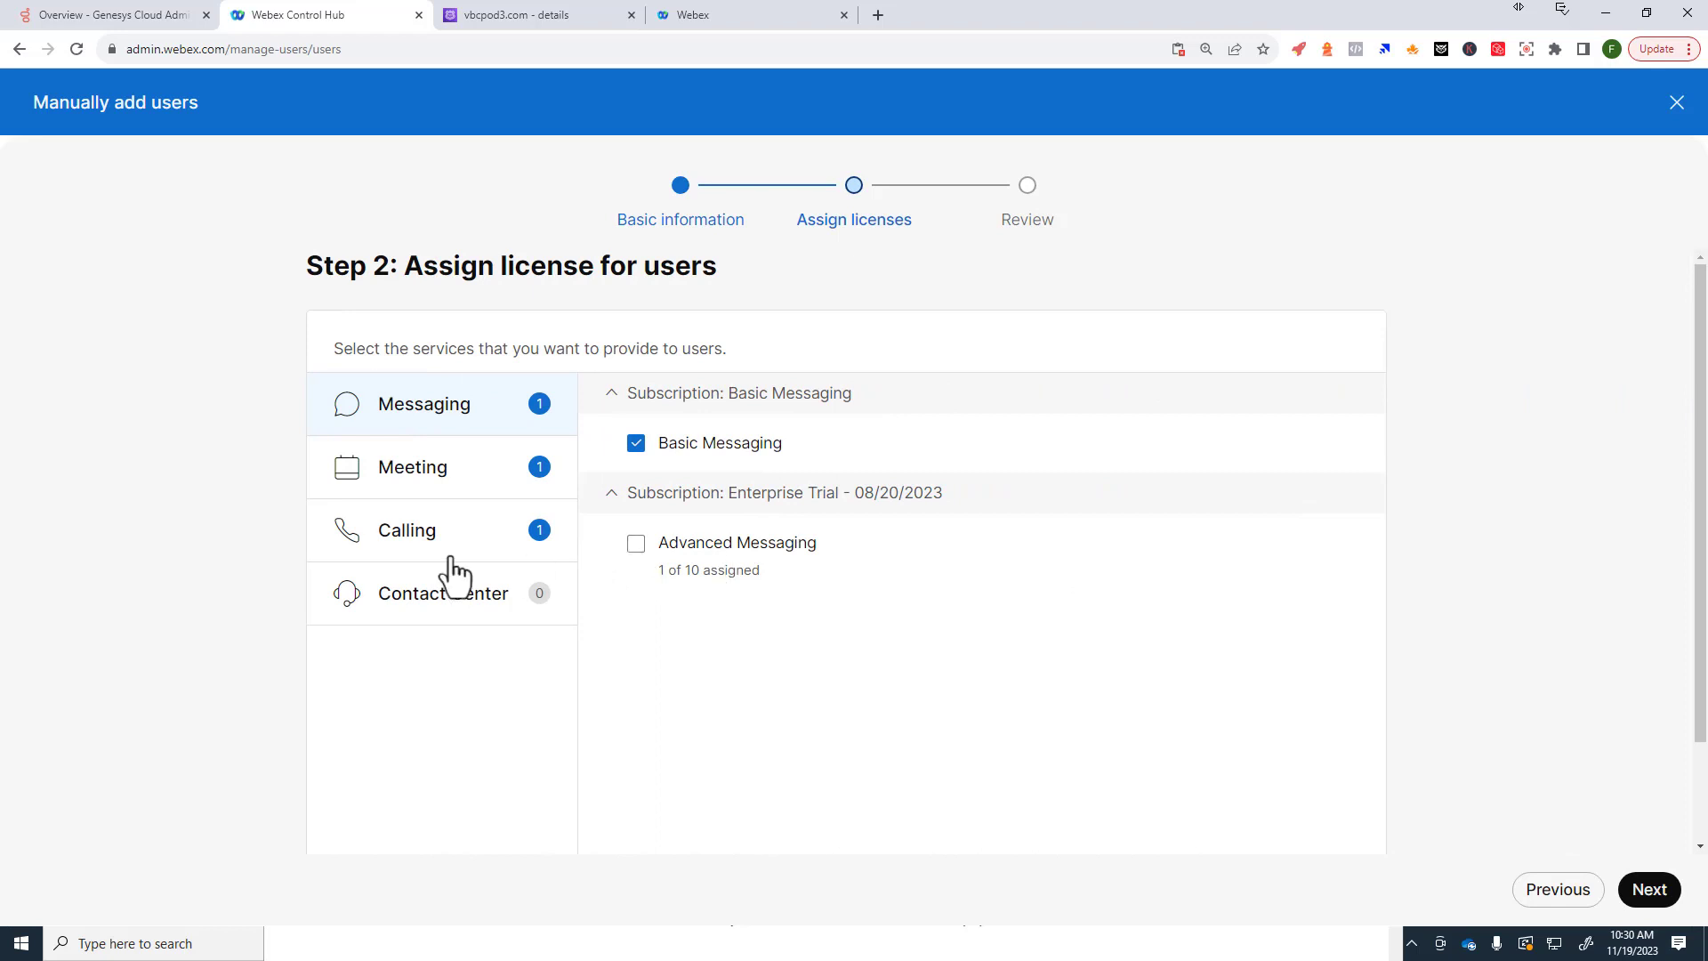
# Step: Give both users Webex Calling and Standard Agent licenses
pyautogui.click(405, 553)
pyautogui.click(636, 643)
pyautogui.click(541, 619)
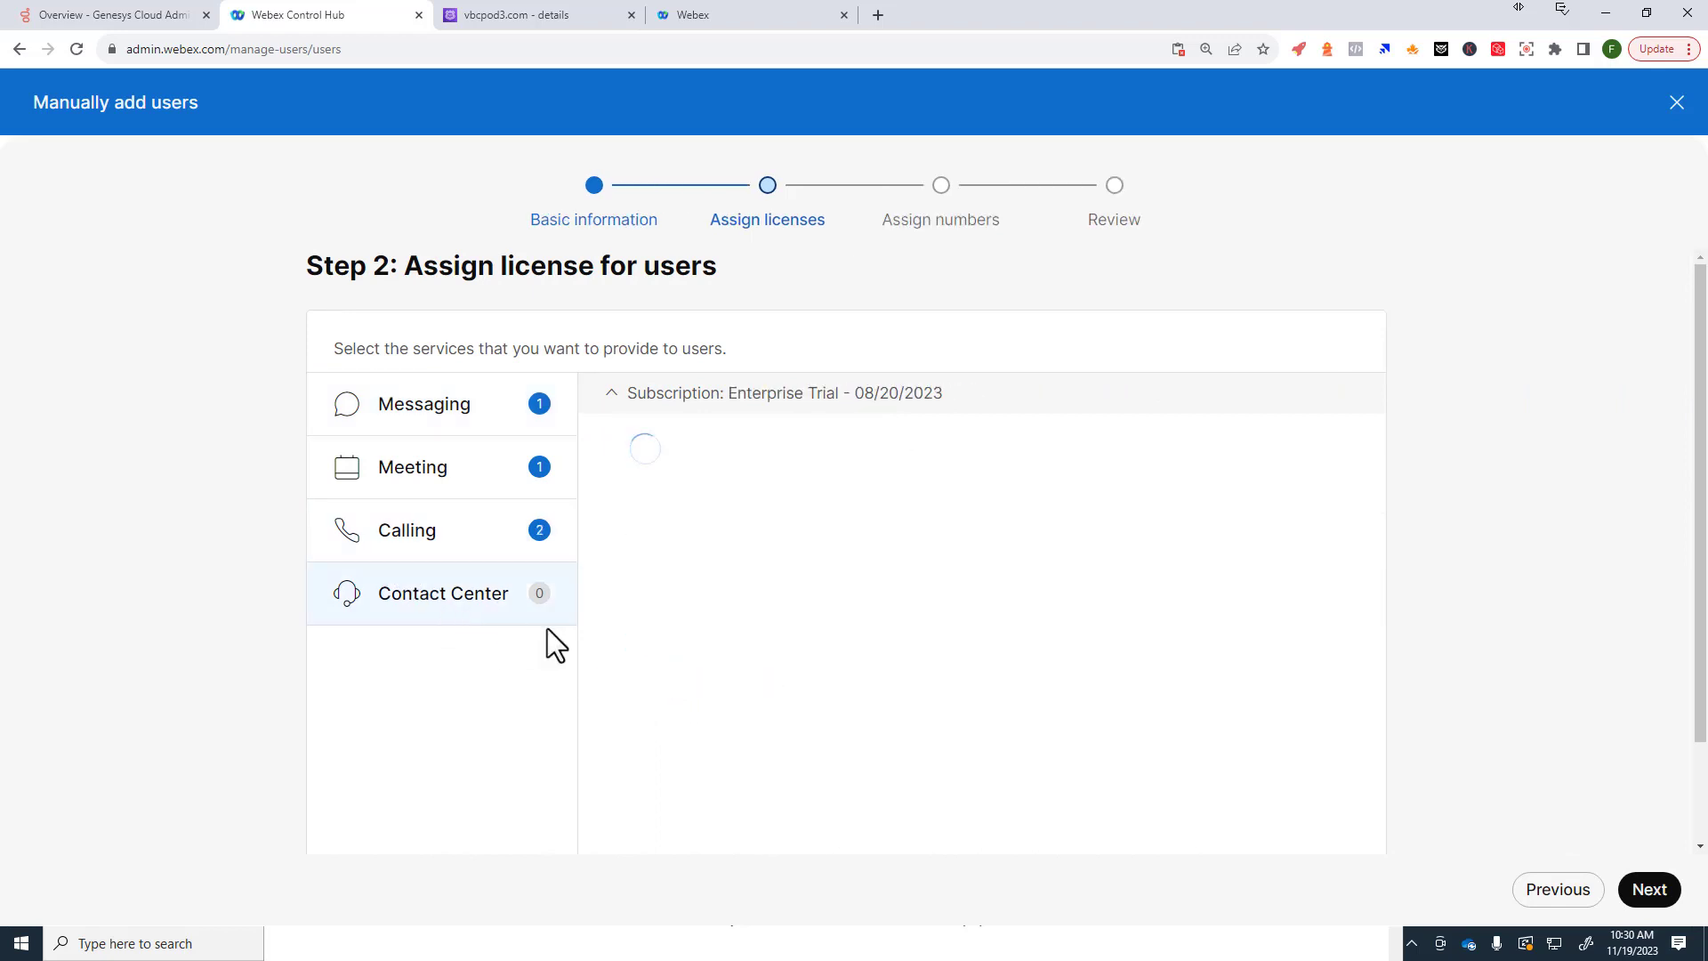
pyautogui.click(634, 444)
pyautogui.click(1649, 890)
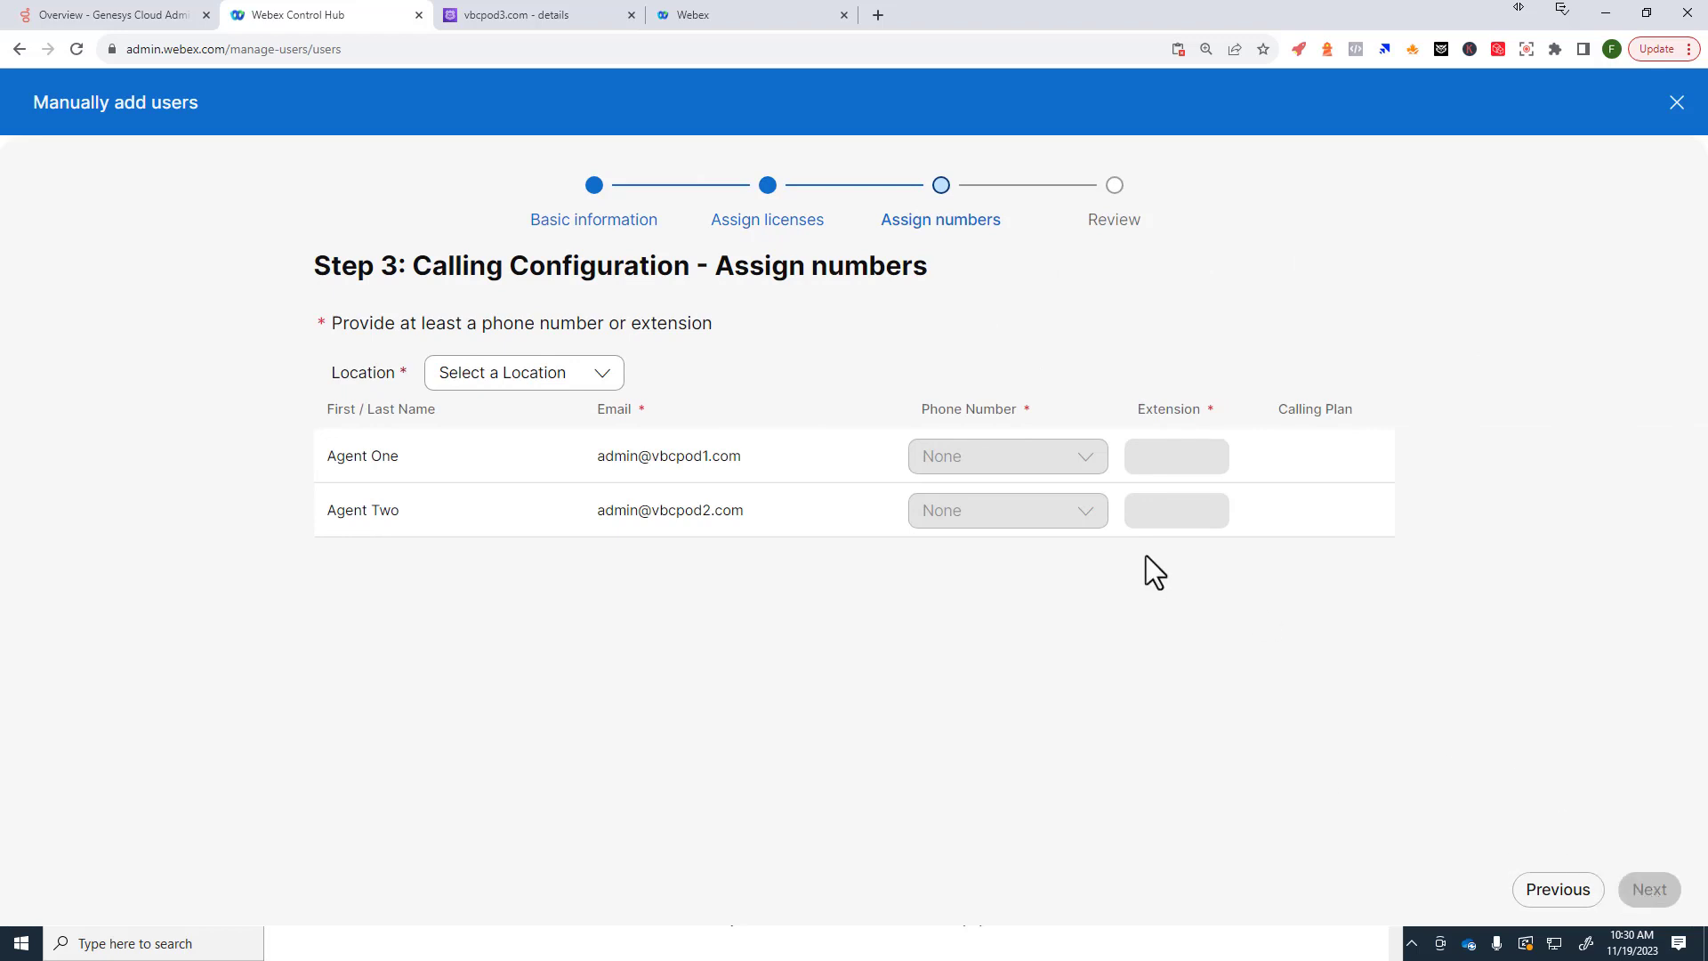
# Step: Place both users at Site1 with extensions 5005 and 5006
pyautogui.click(583, 382)
pyautogui.click(460, 482)
pyautogui.click(1168, 474)
pyautogui.write('5')
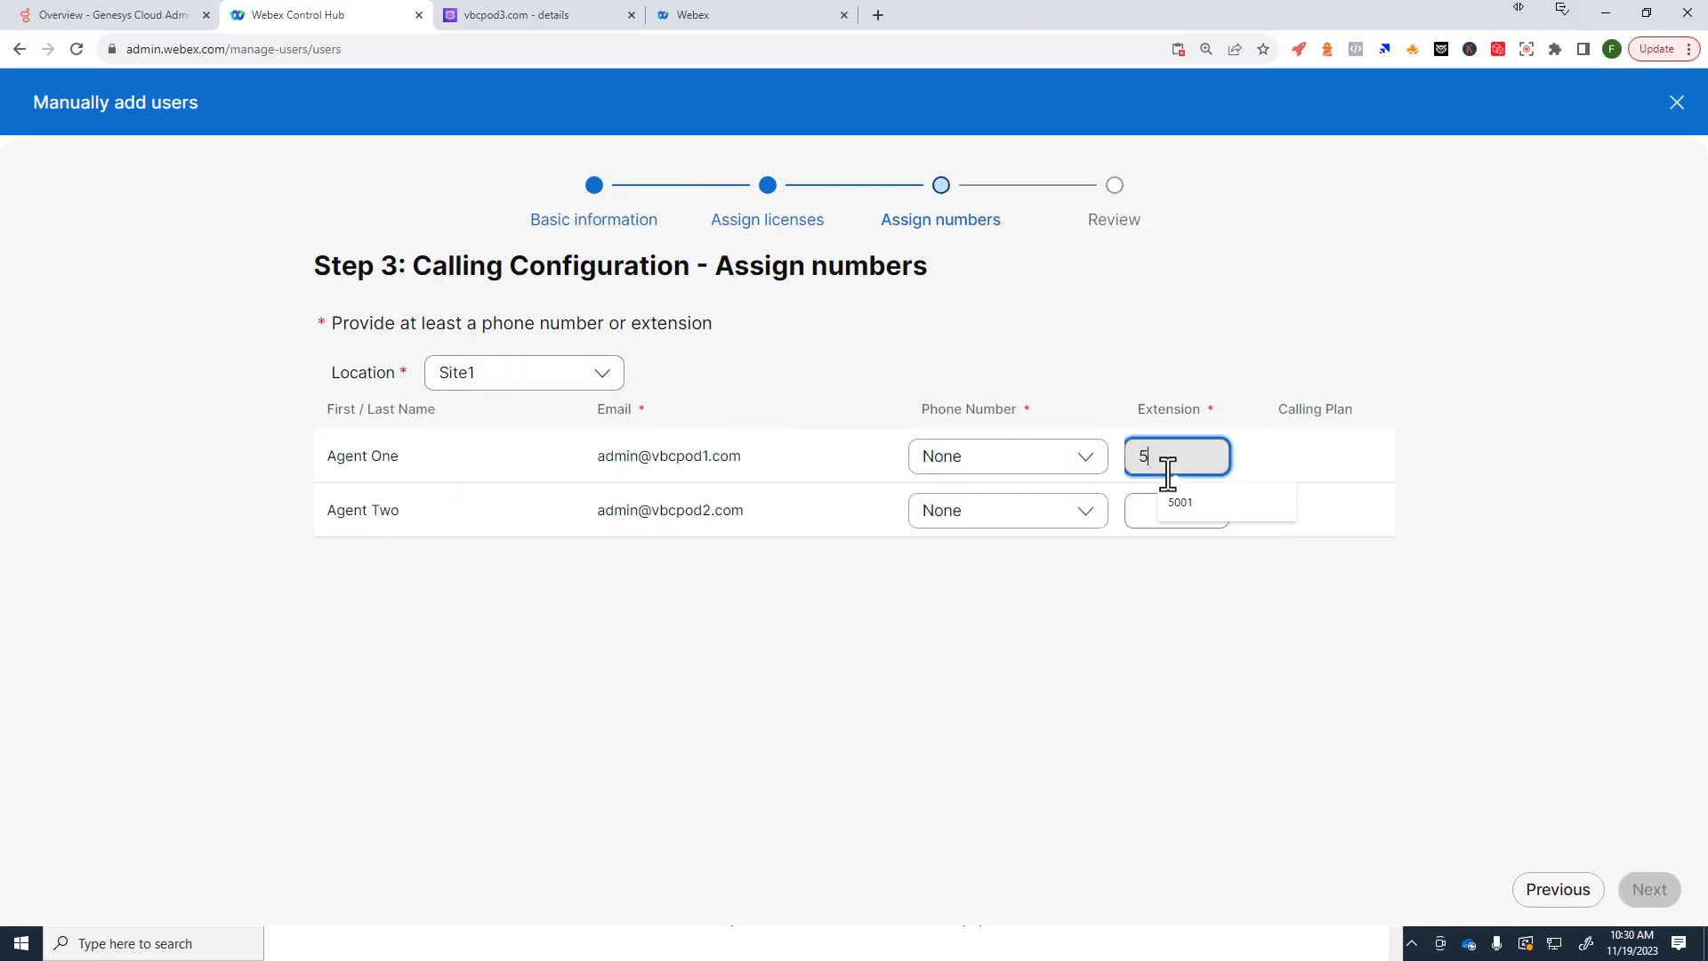
pyautogui.write('005')
pyautogui.press('Tab')
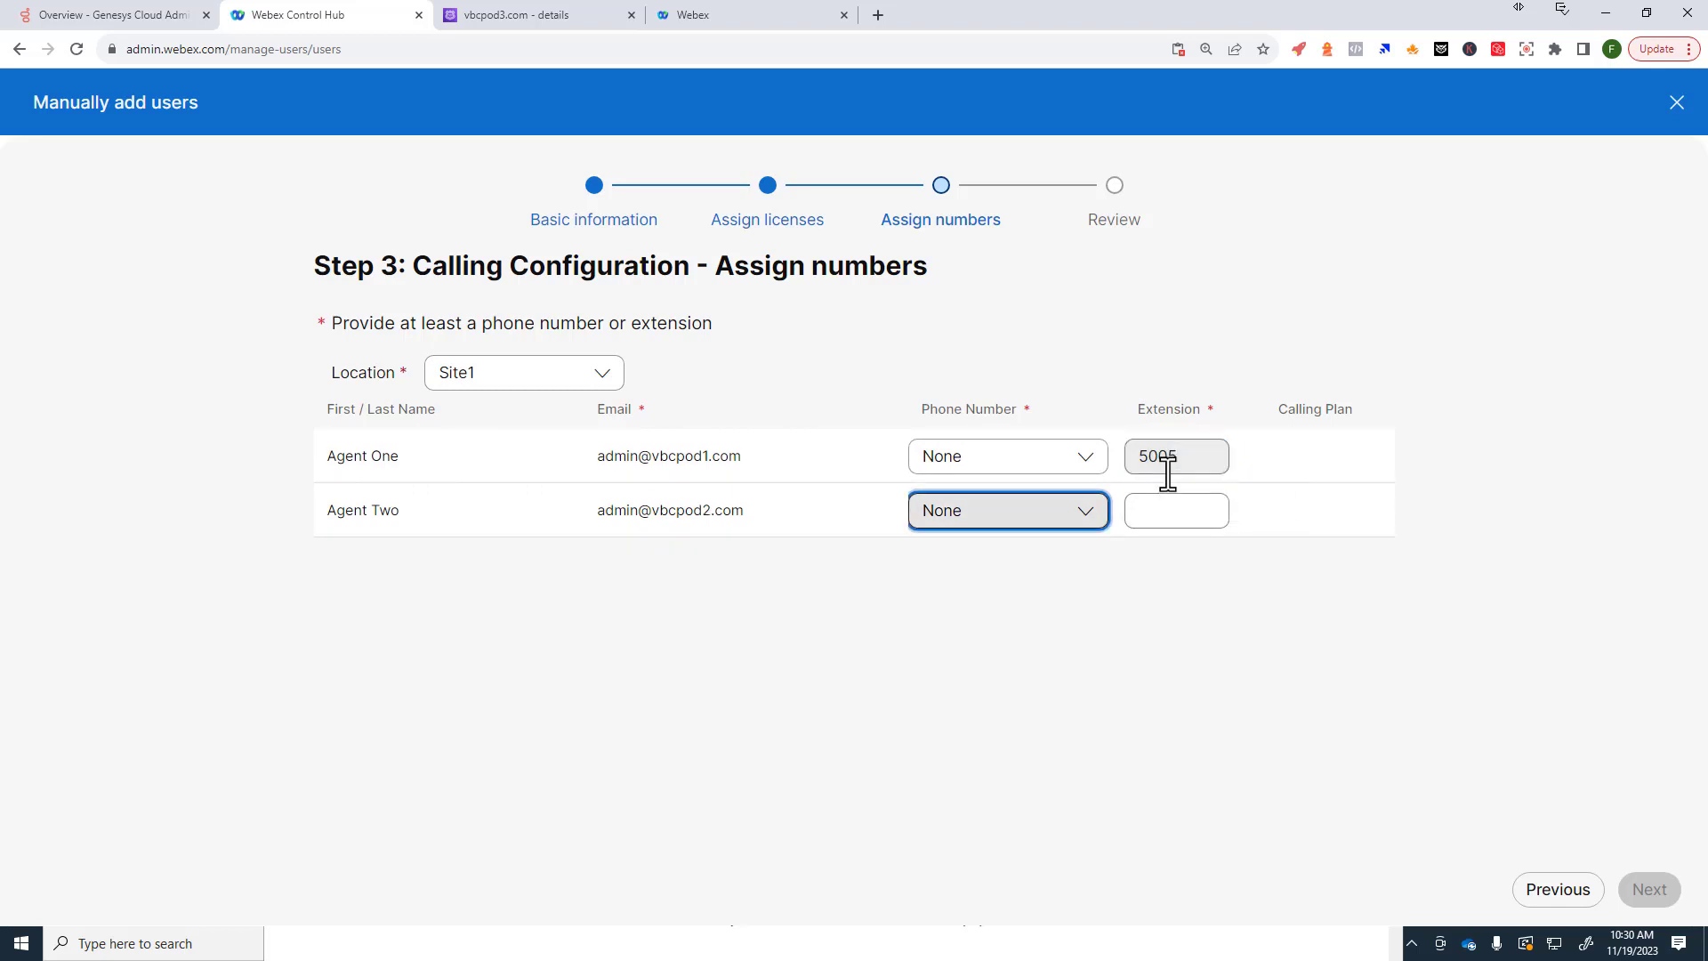
pyautogui.press('Tab')
pyautogui.write('5006')
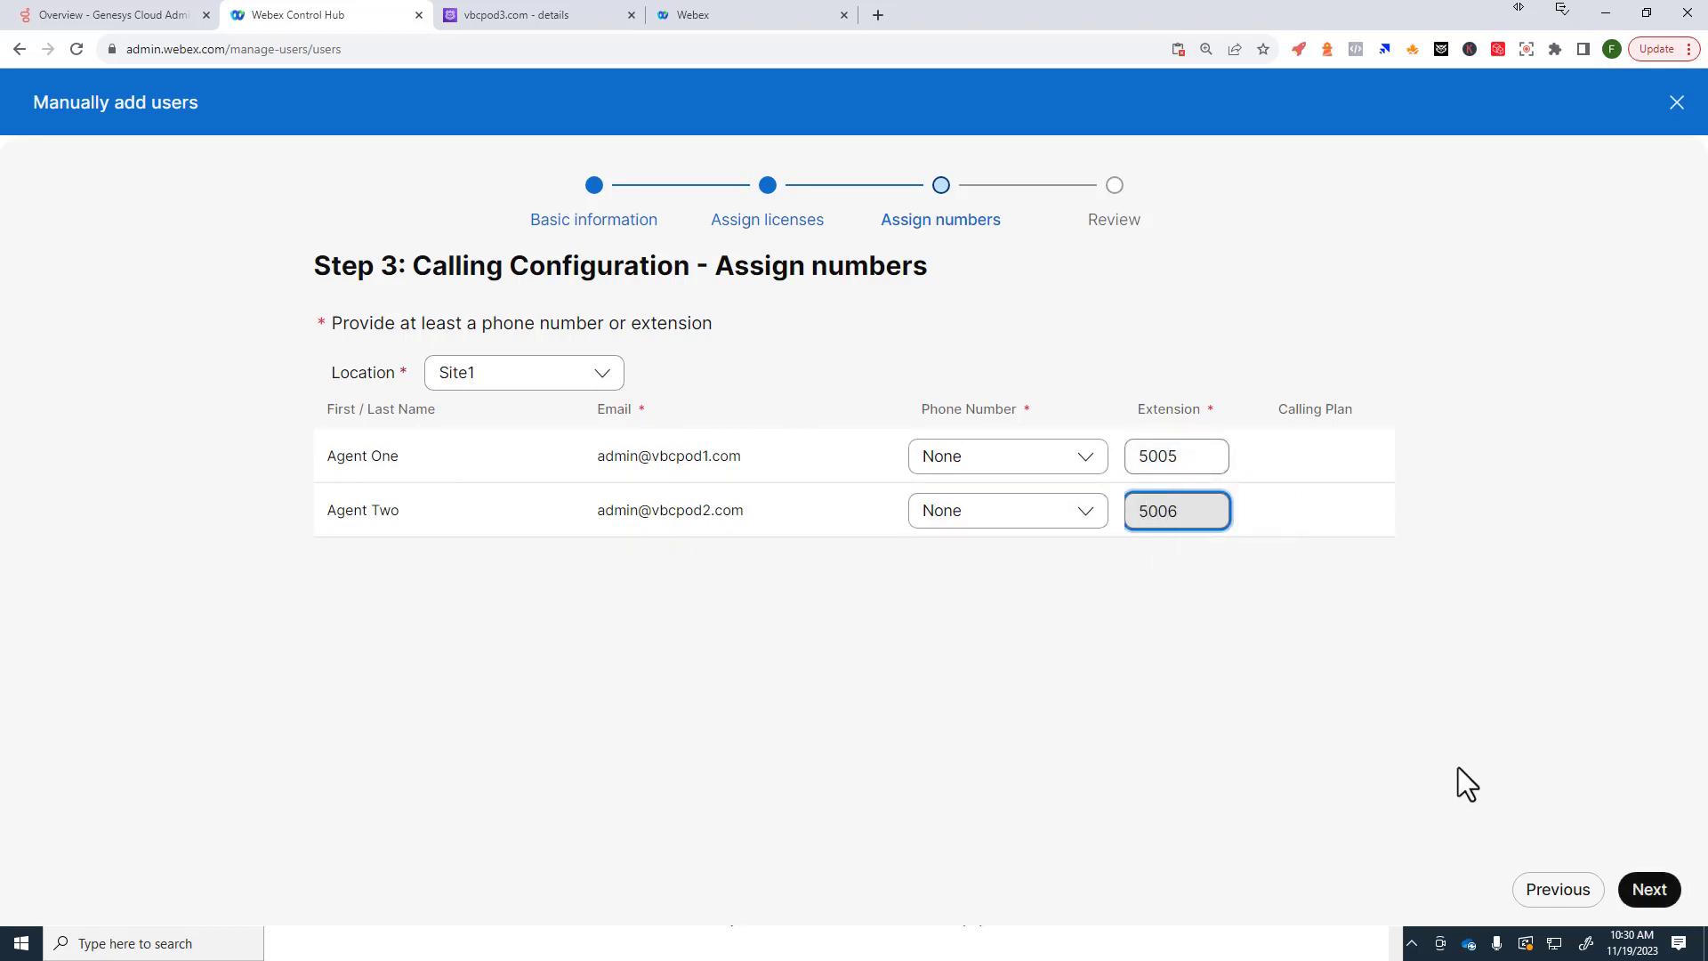
pyautogui.click(1660, 893)
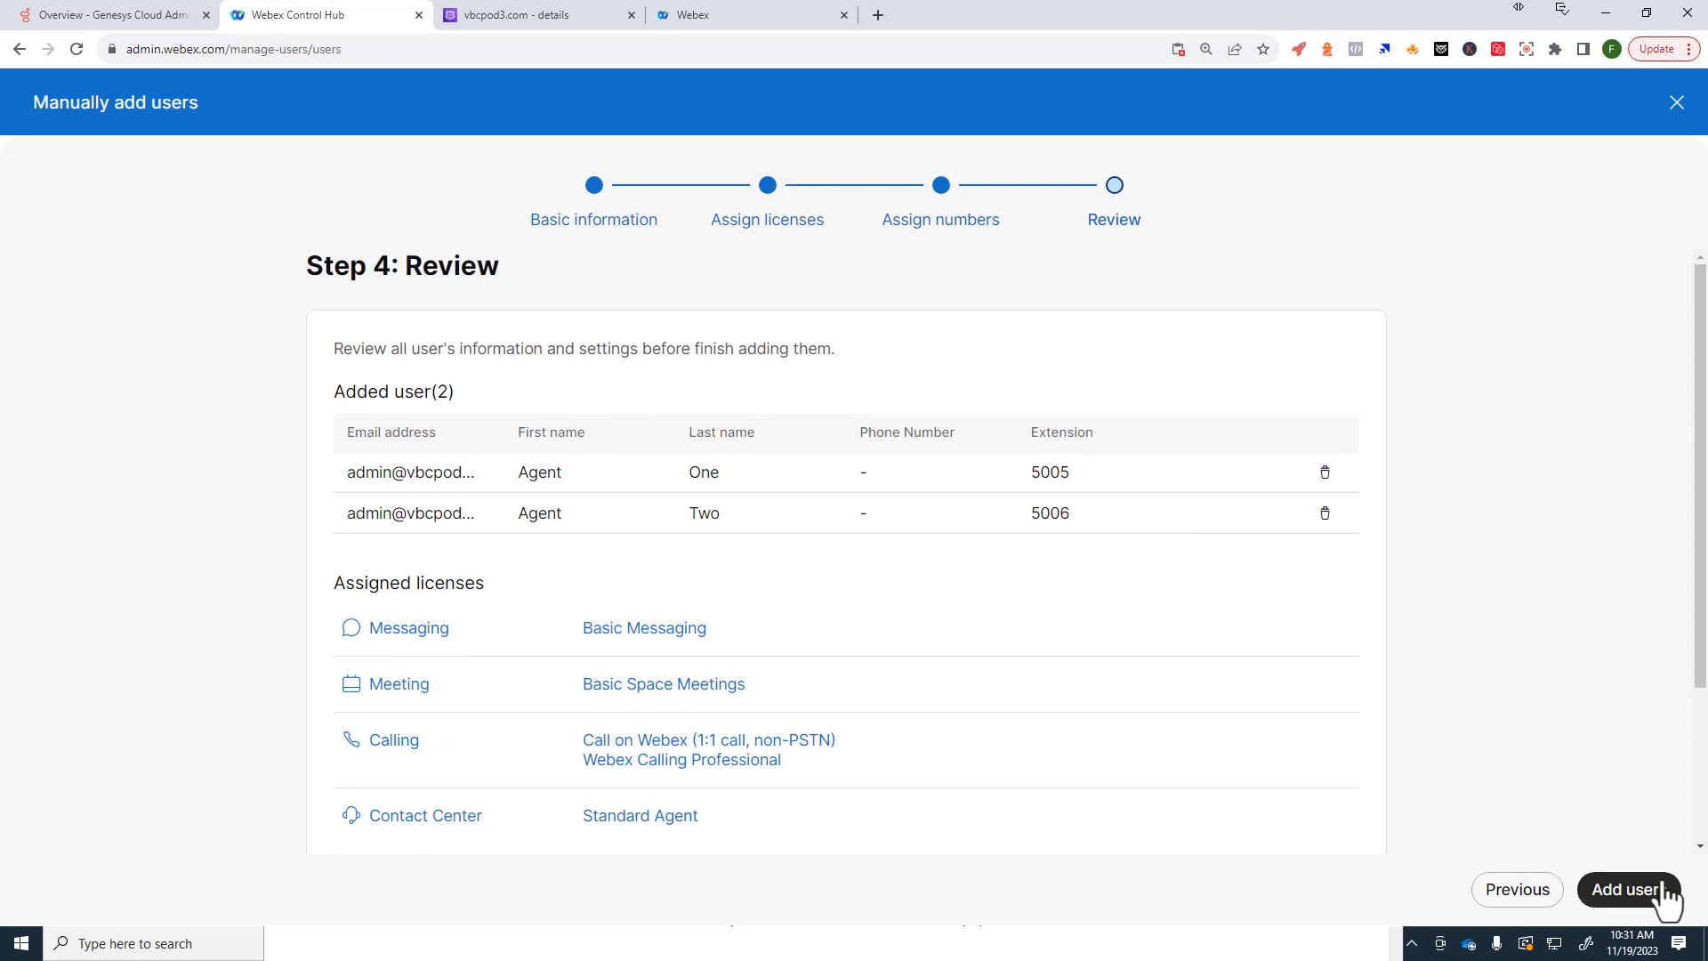
# Step: Submit both users, read Agent Two's Convert User error, and skip it to finish
pyautogui.click(1633, 889)
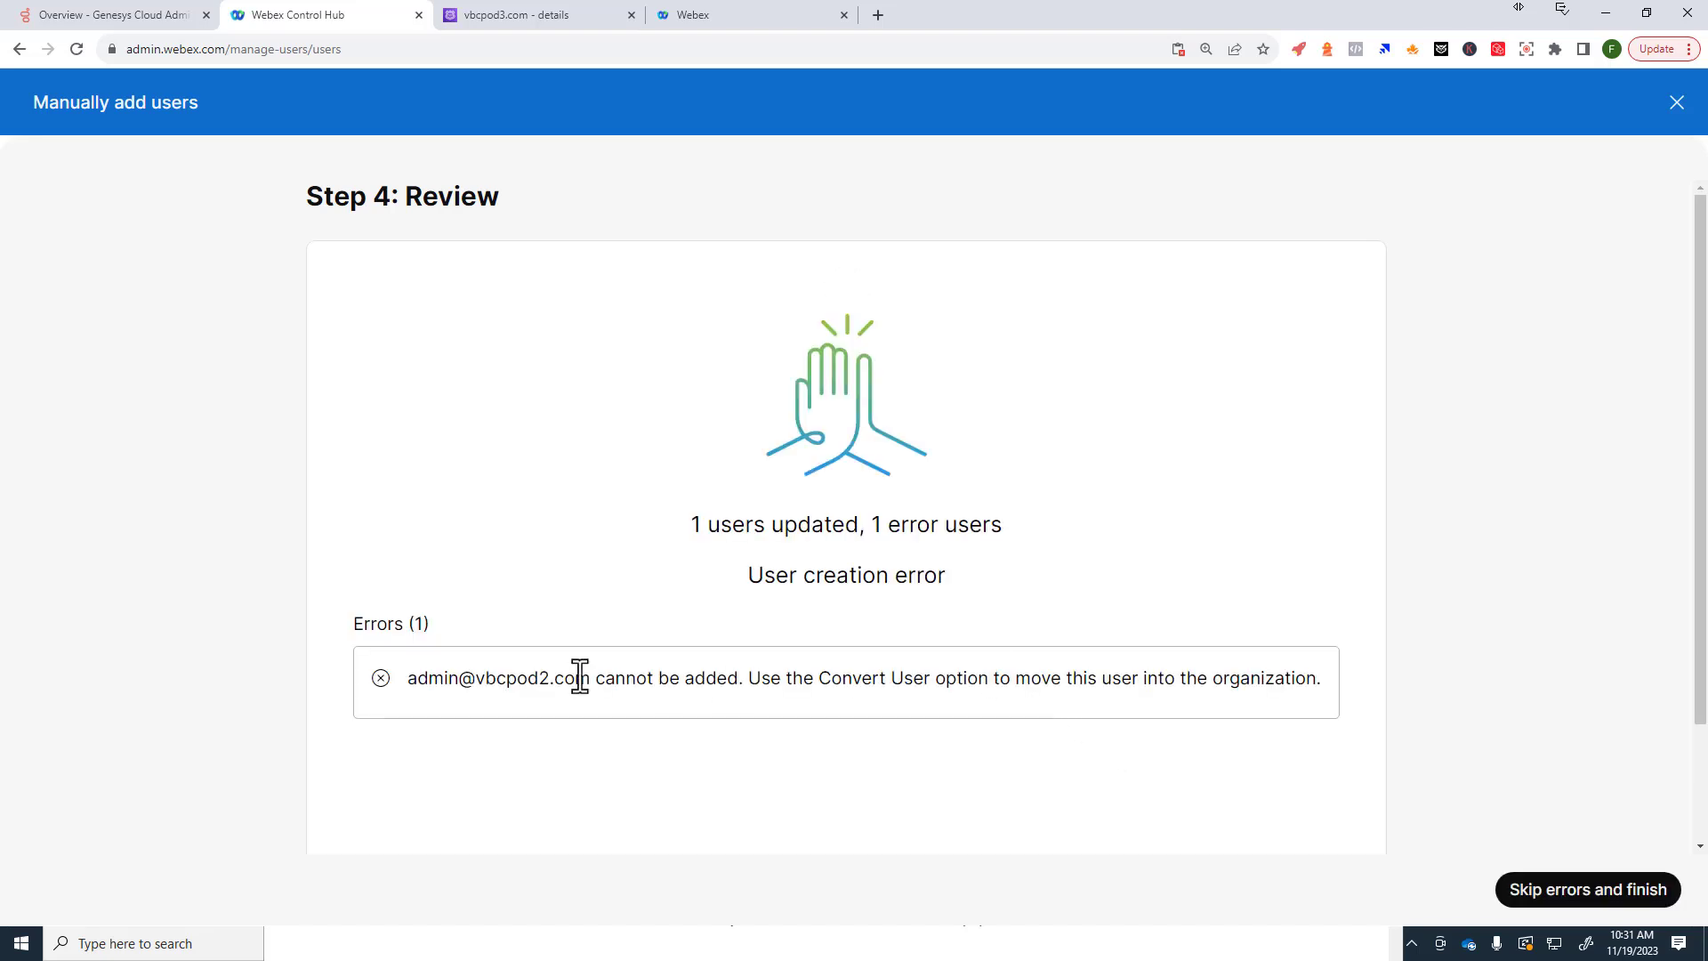
pyautogui.moveTo(489, 696); pyautogui.dragTo(582, 718)
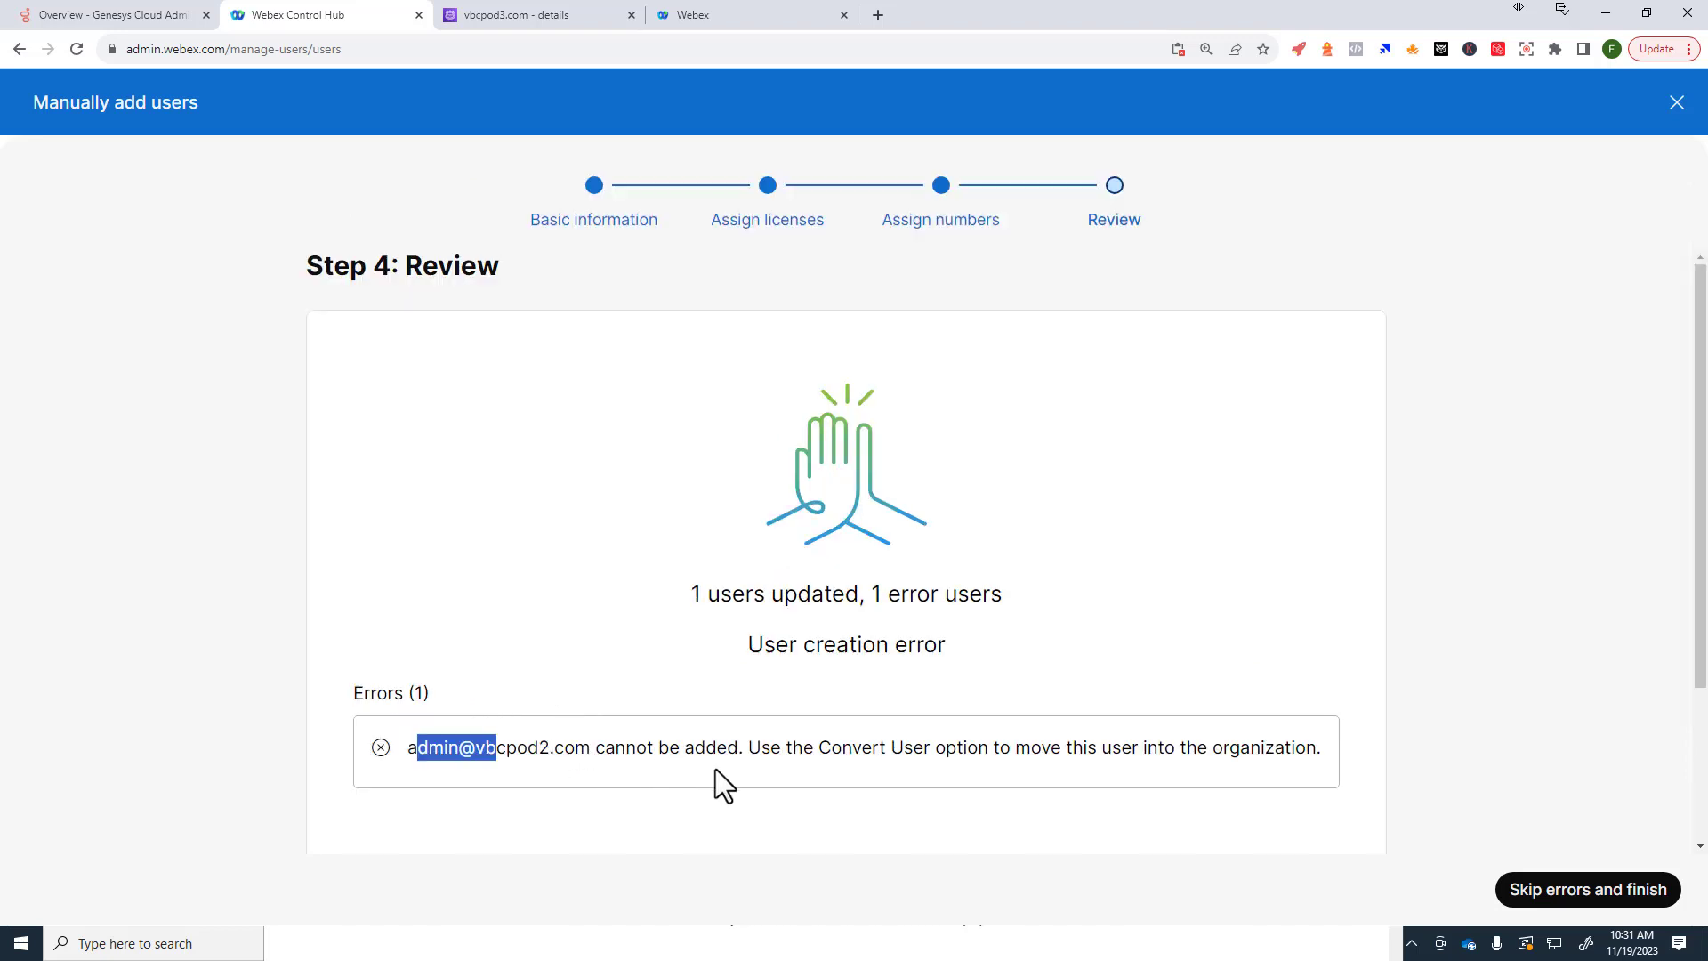
pyautogui.moveTo(749, 748); pyautogui.dragTo(772, 749)
pyautogui.moveTo(869, 752); pyautogui.dragTo(1148, 750)
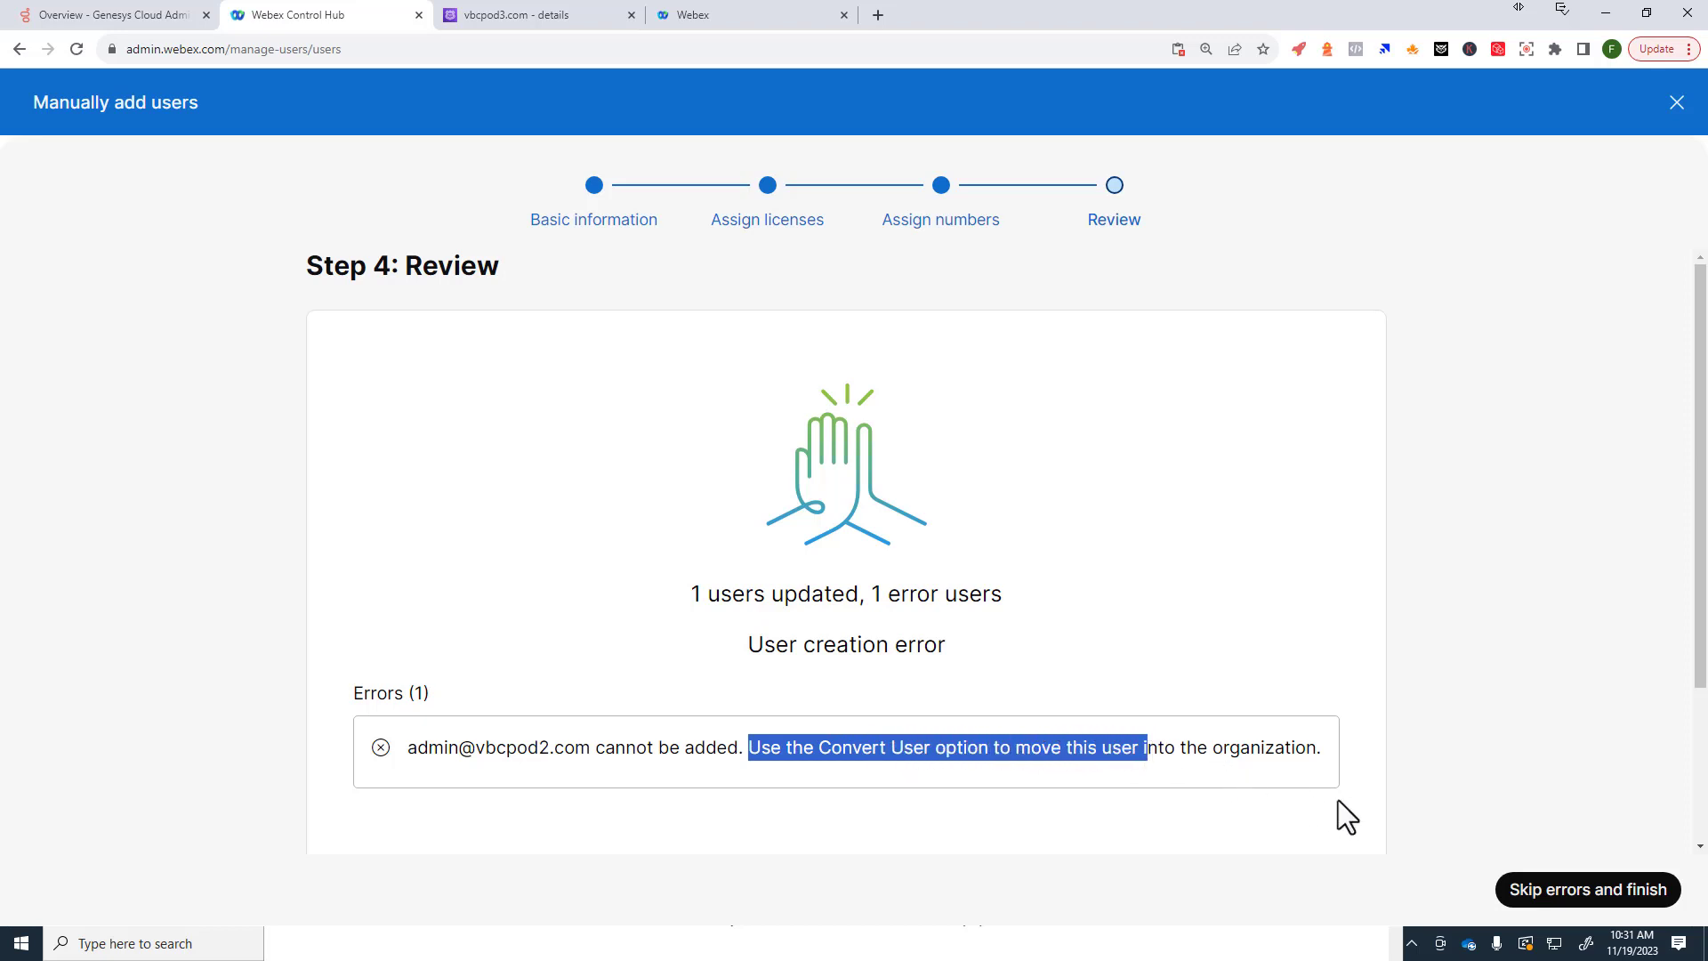
pyautogui.click(1562, 891)
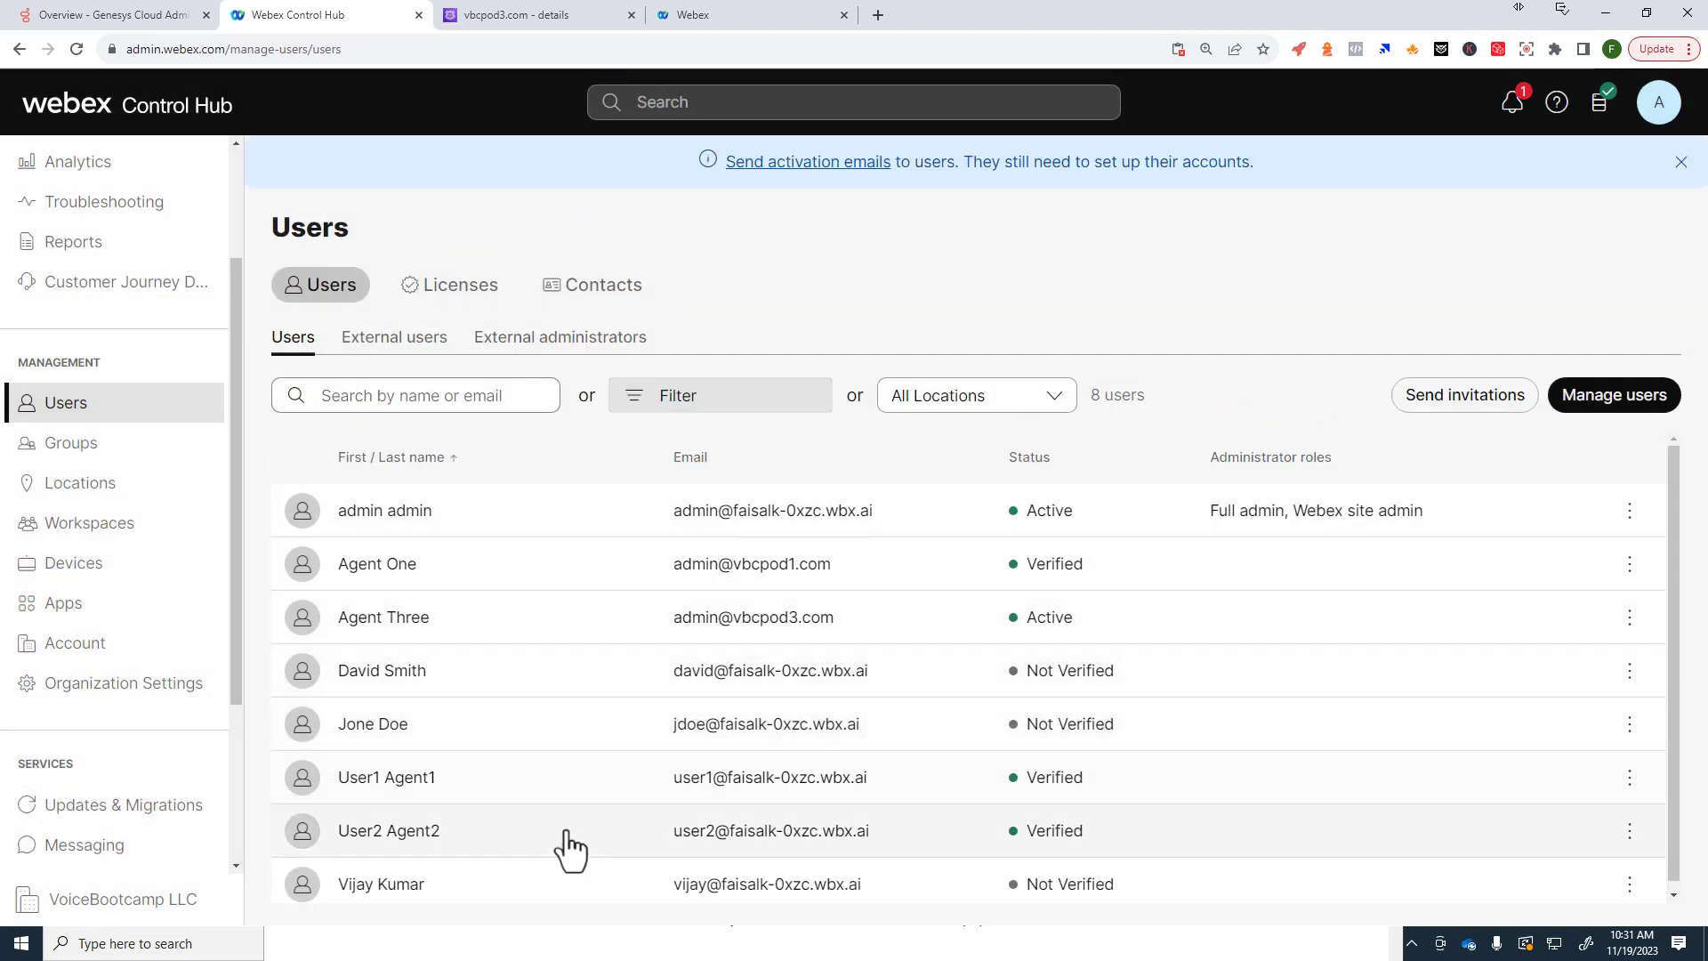
pyautogui.scroll(-1, 618, 650)
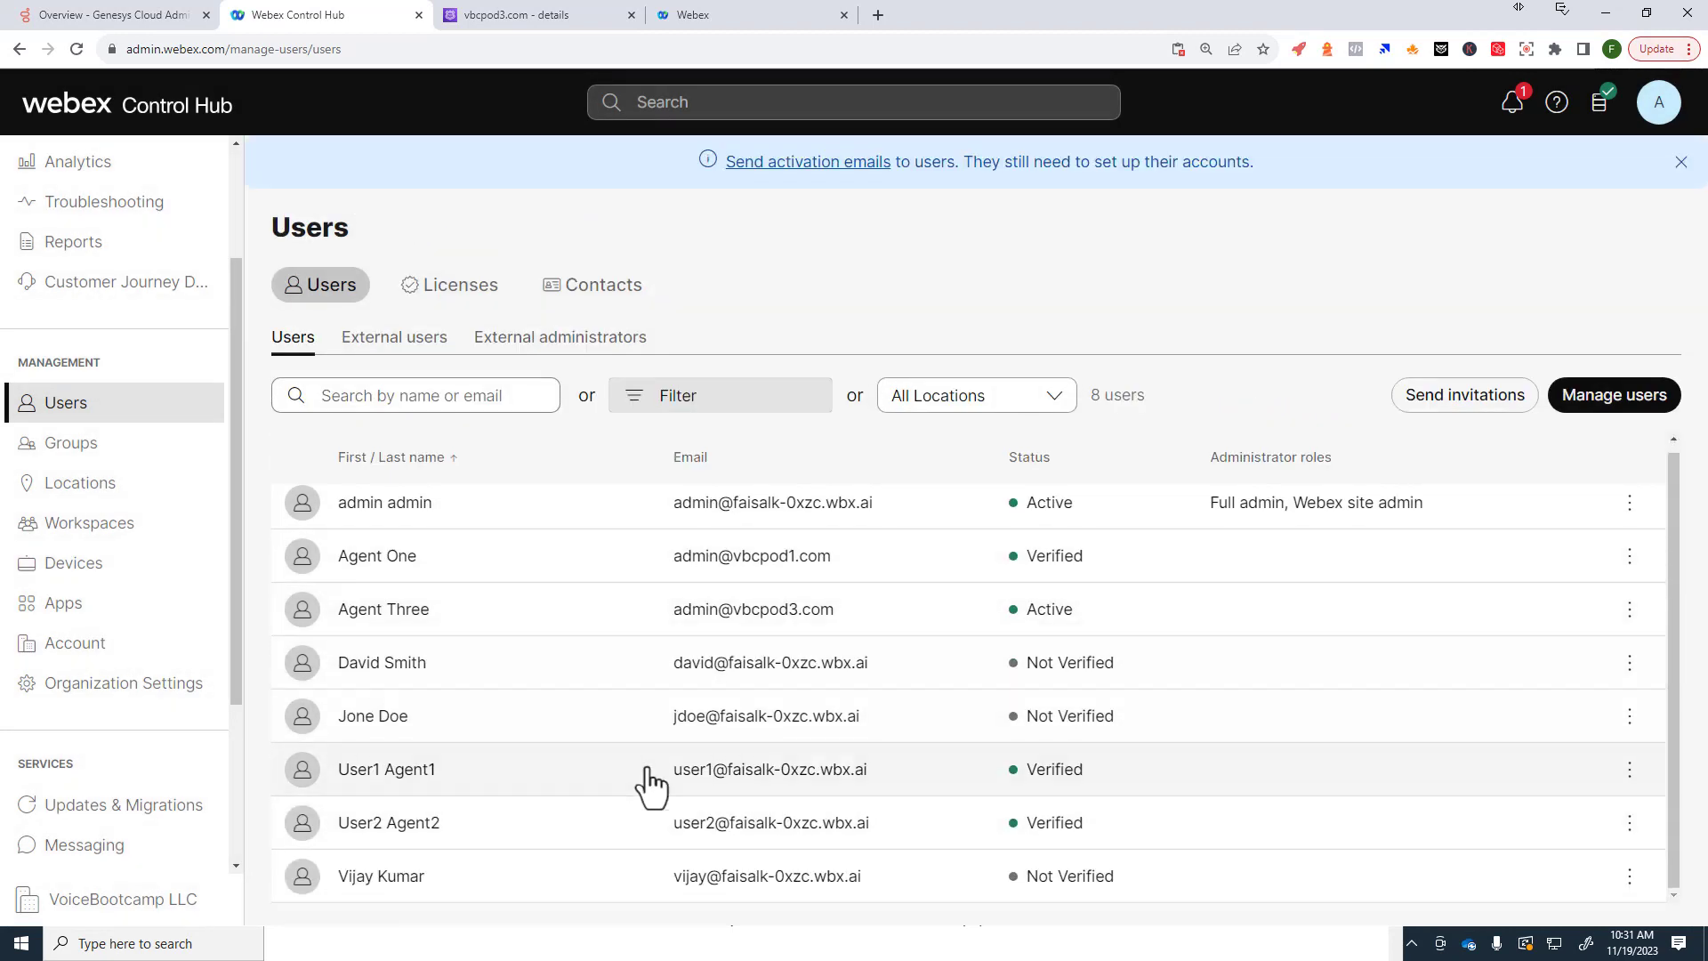
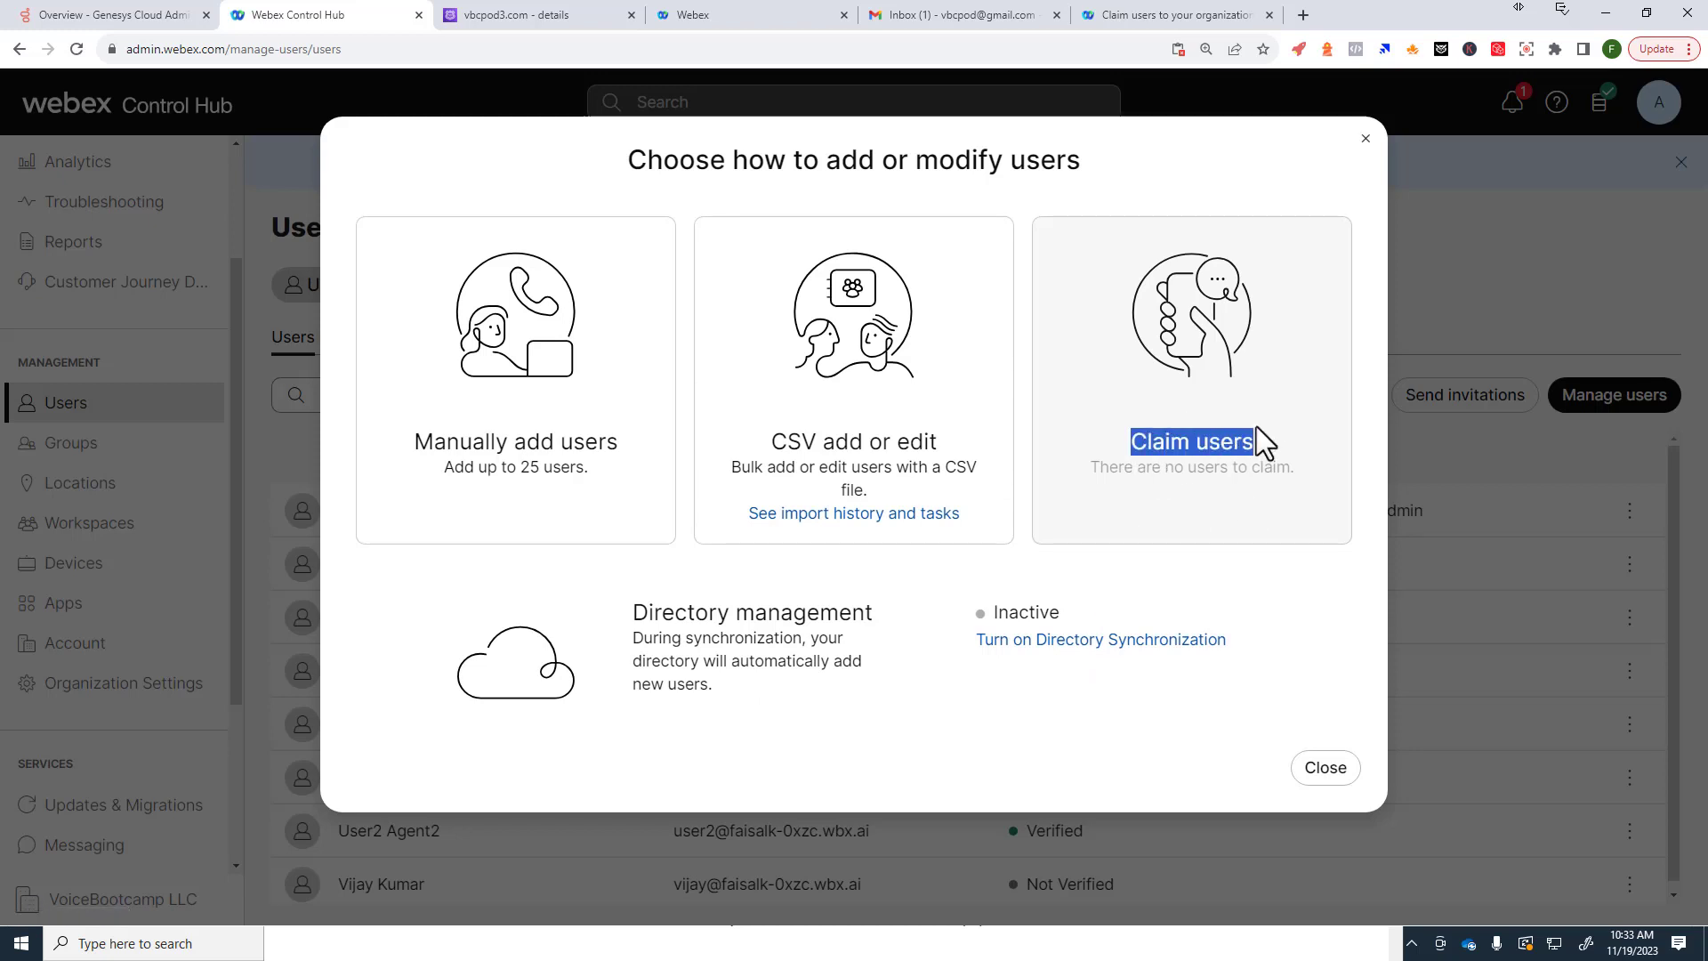
# Step: Read the 'Claim users to your organization' help article, starting from its title
pyautogui.moveTo(1101, 472); pyautogui.dragTo(1292, 482)
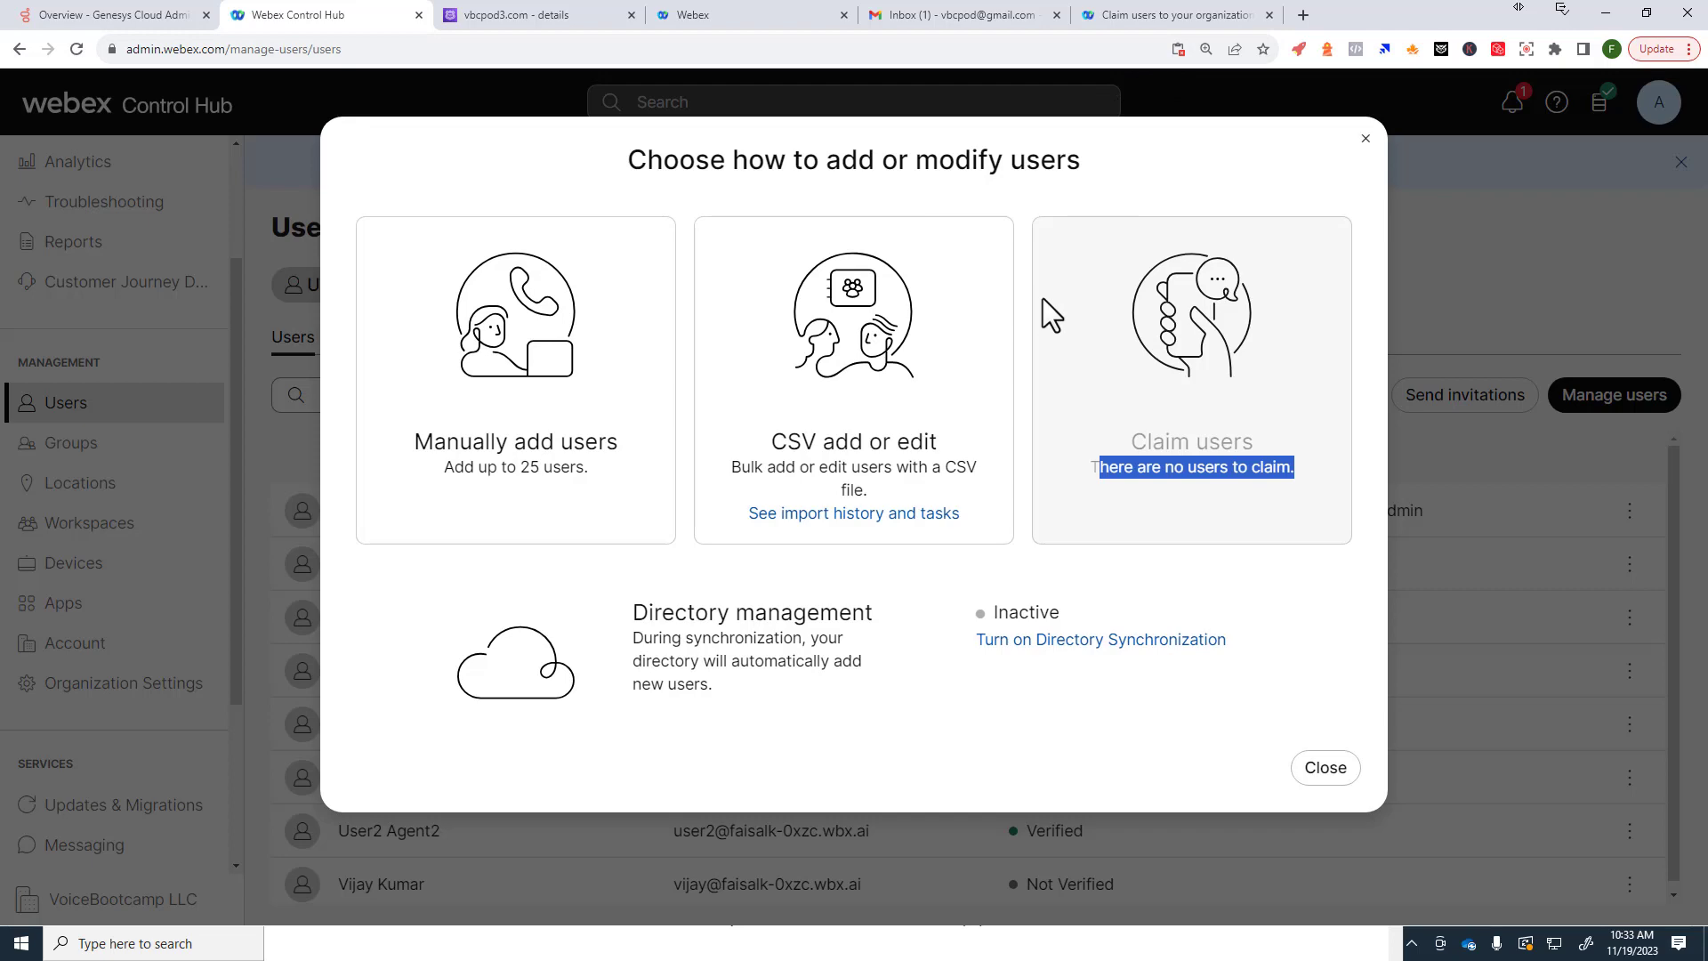
pyautogui.click(1173, 19)
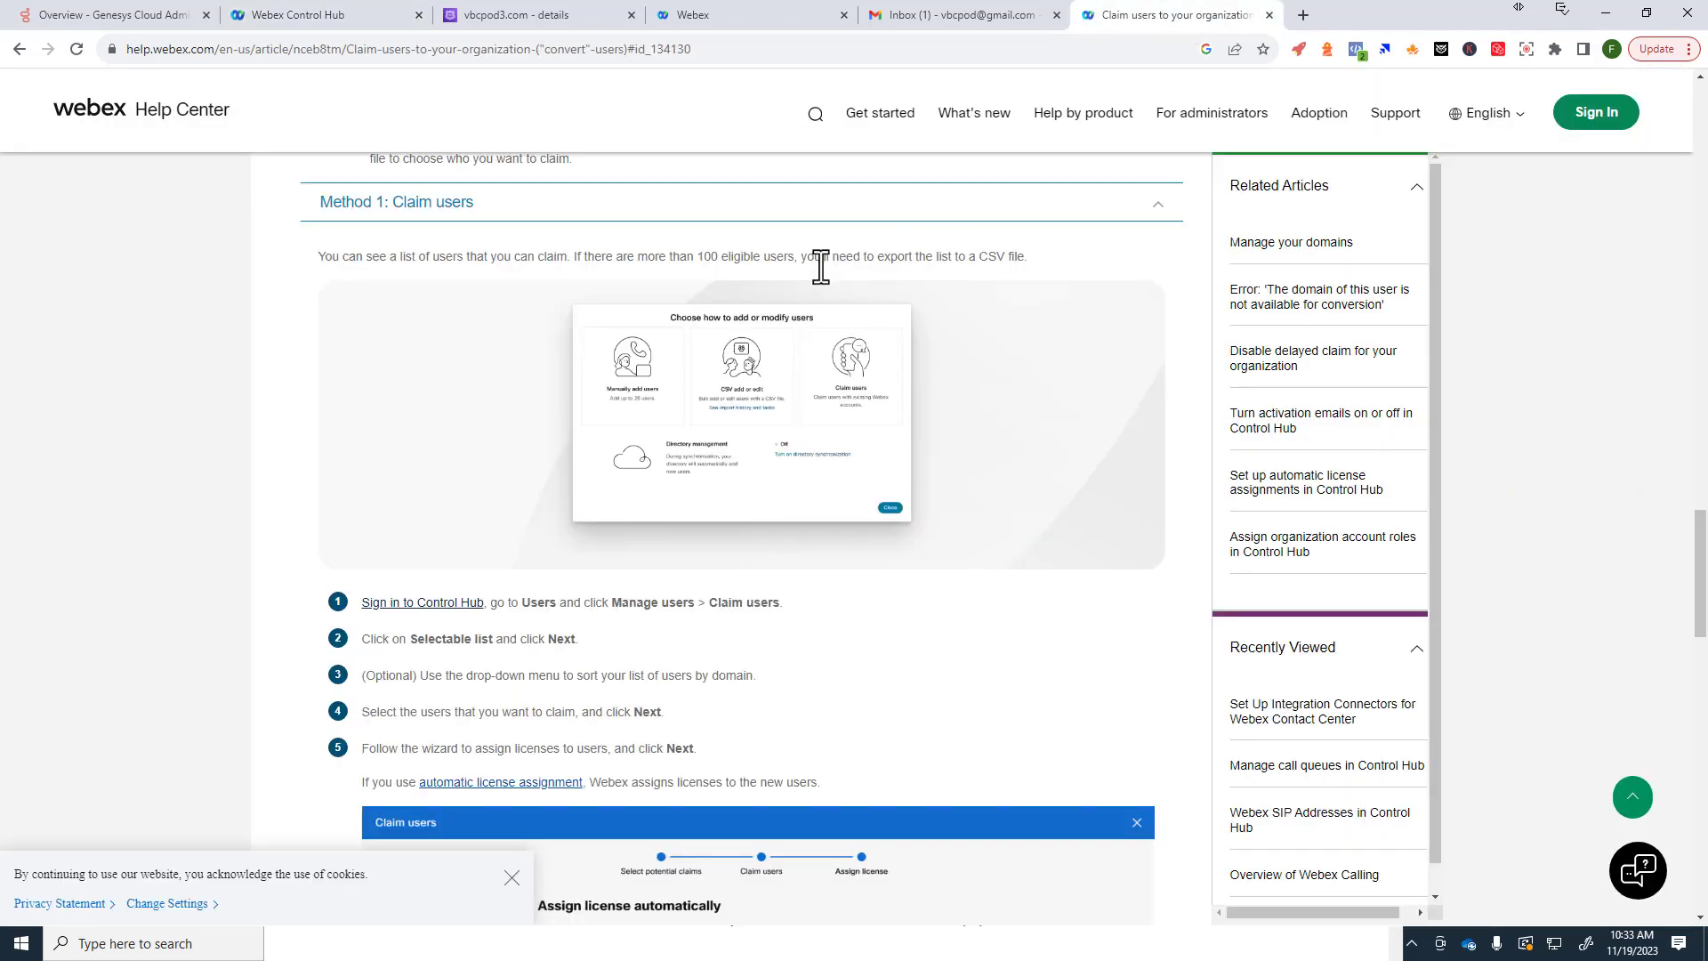
pyautogui.scroll(1, 622, 569)
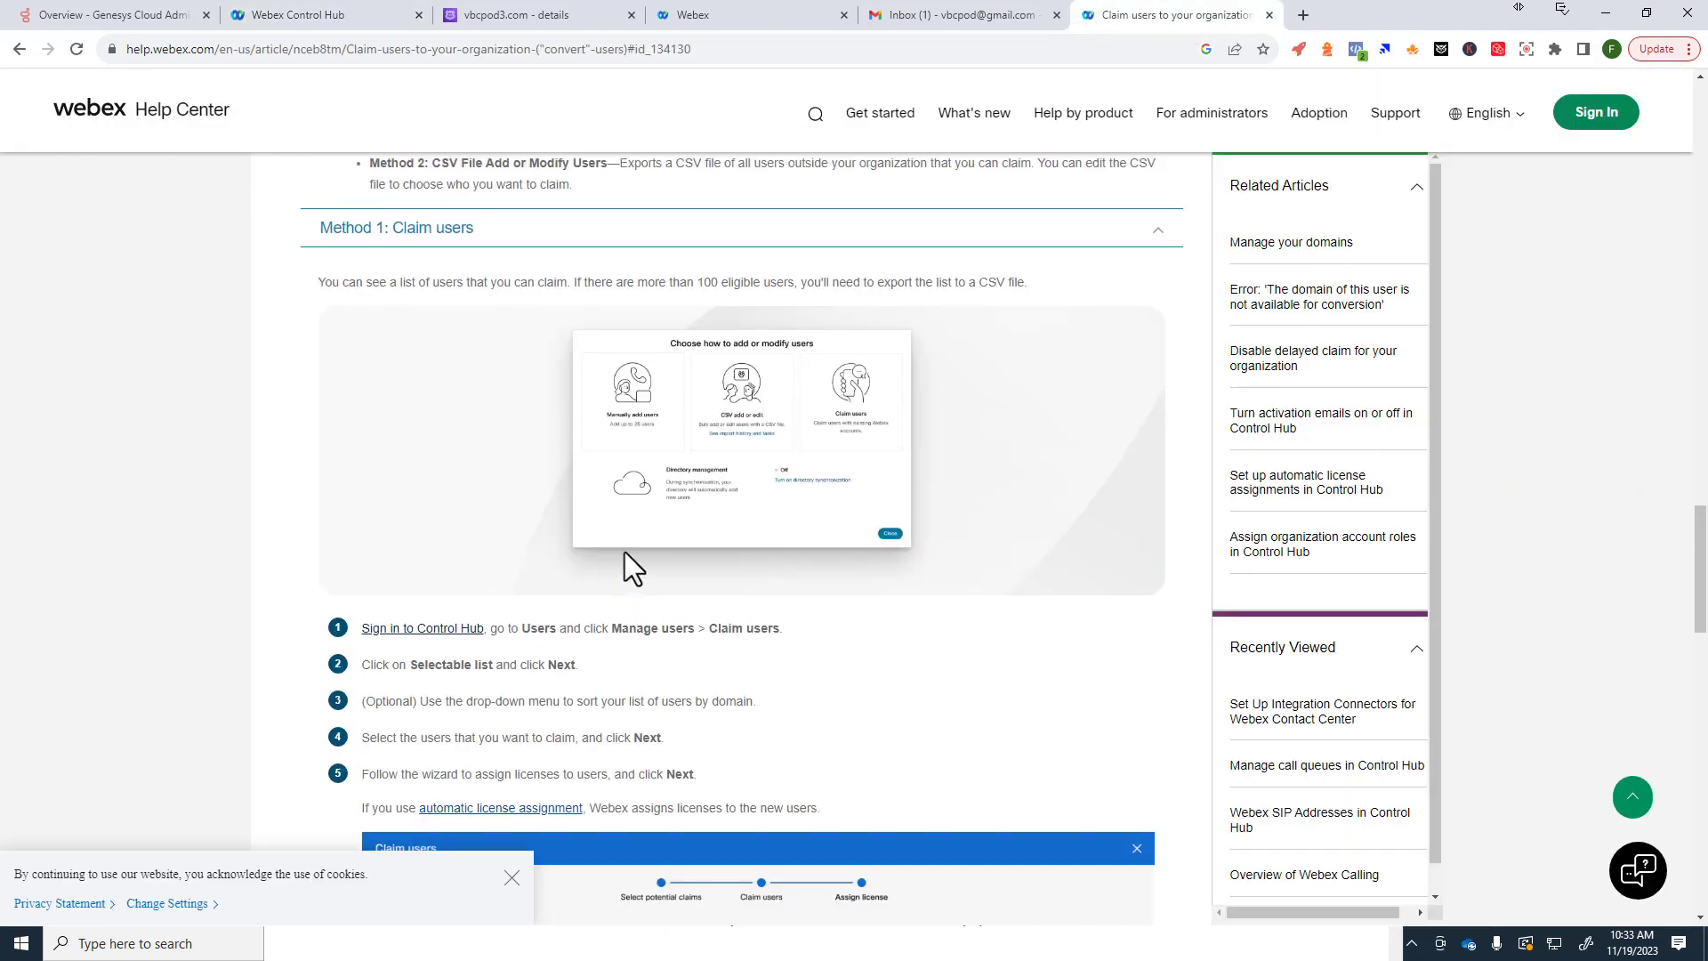
pyautogui.scroll(20, 626, 565)
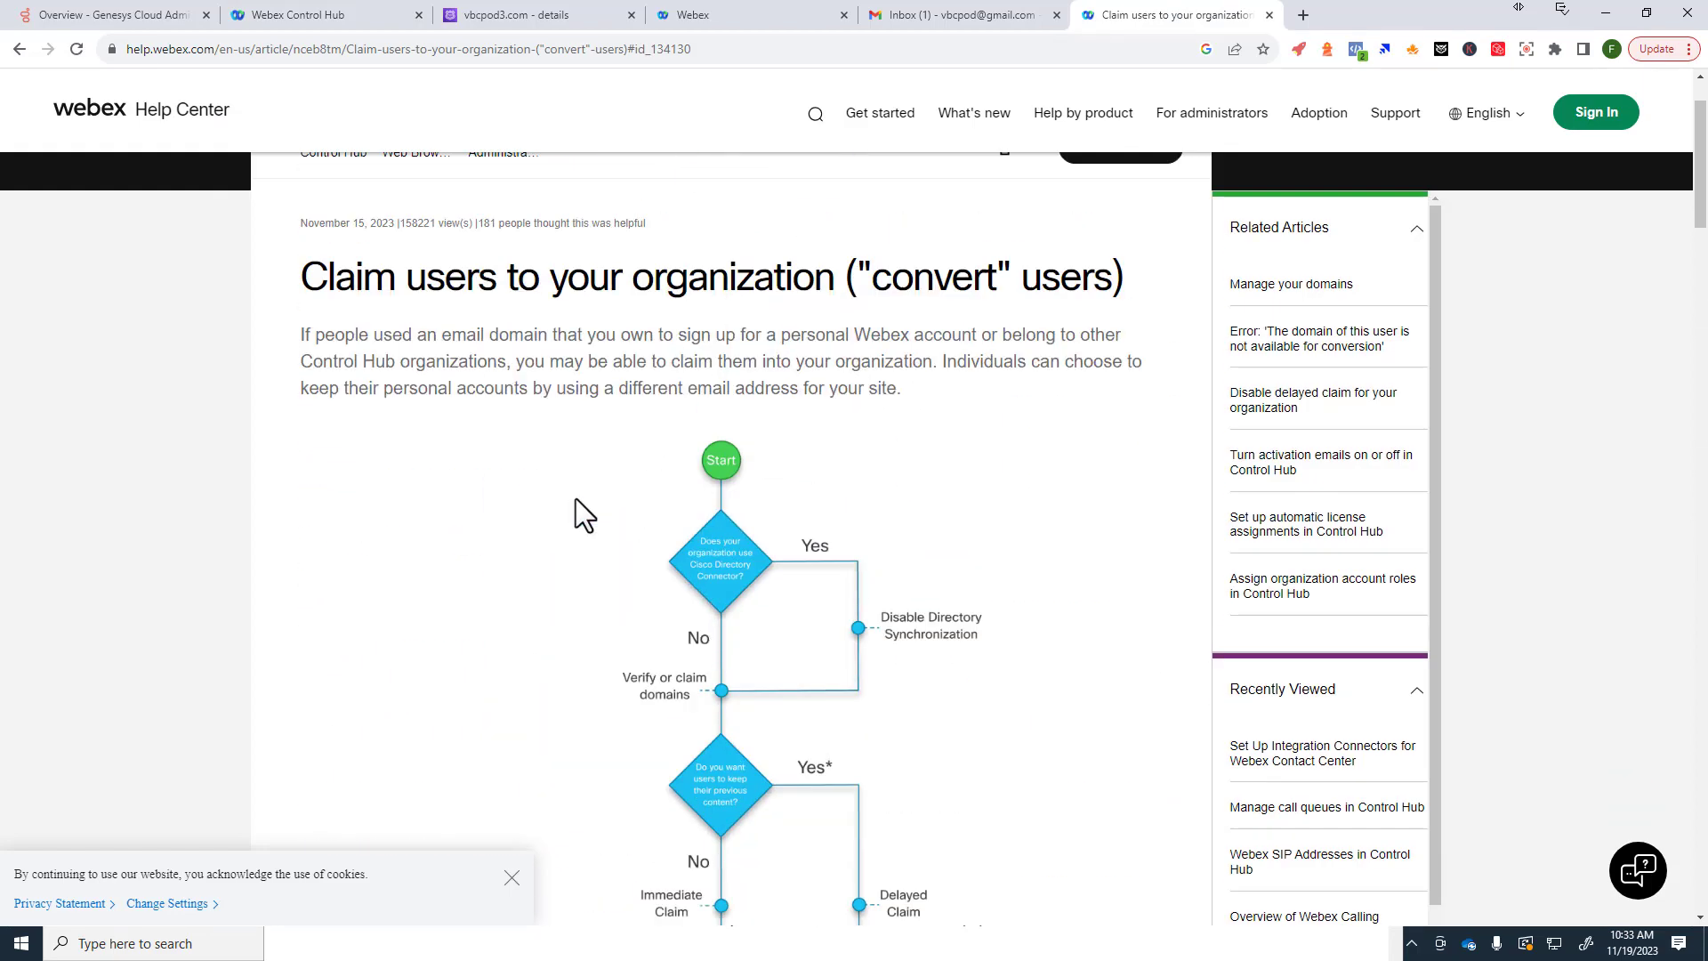
pyautogui.scroll(1, 583, 515)
pyautogui.moveTo(328, 397); pyautogui.dragTo(722, 413)
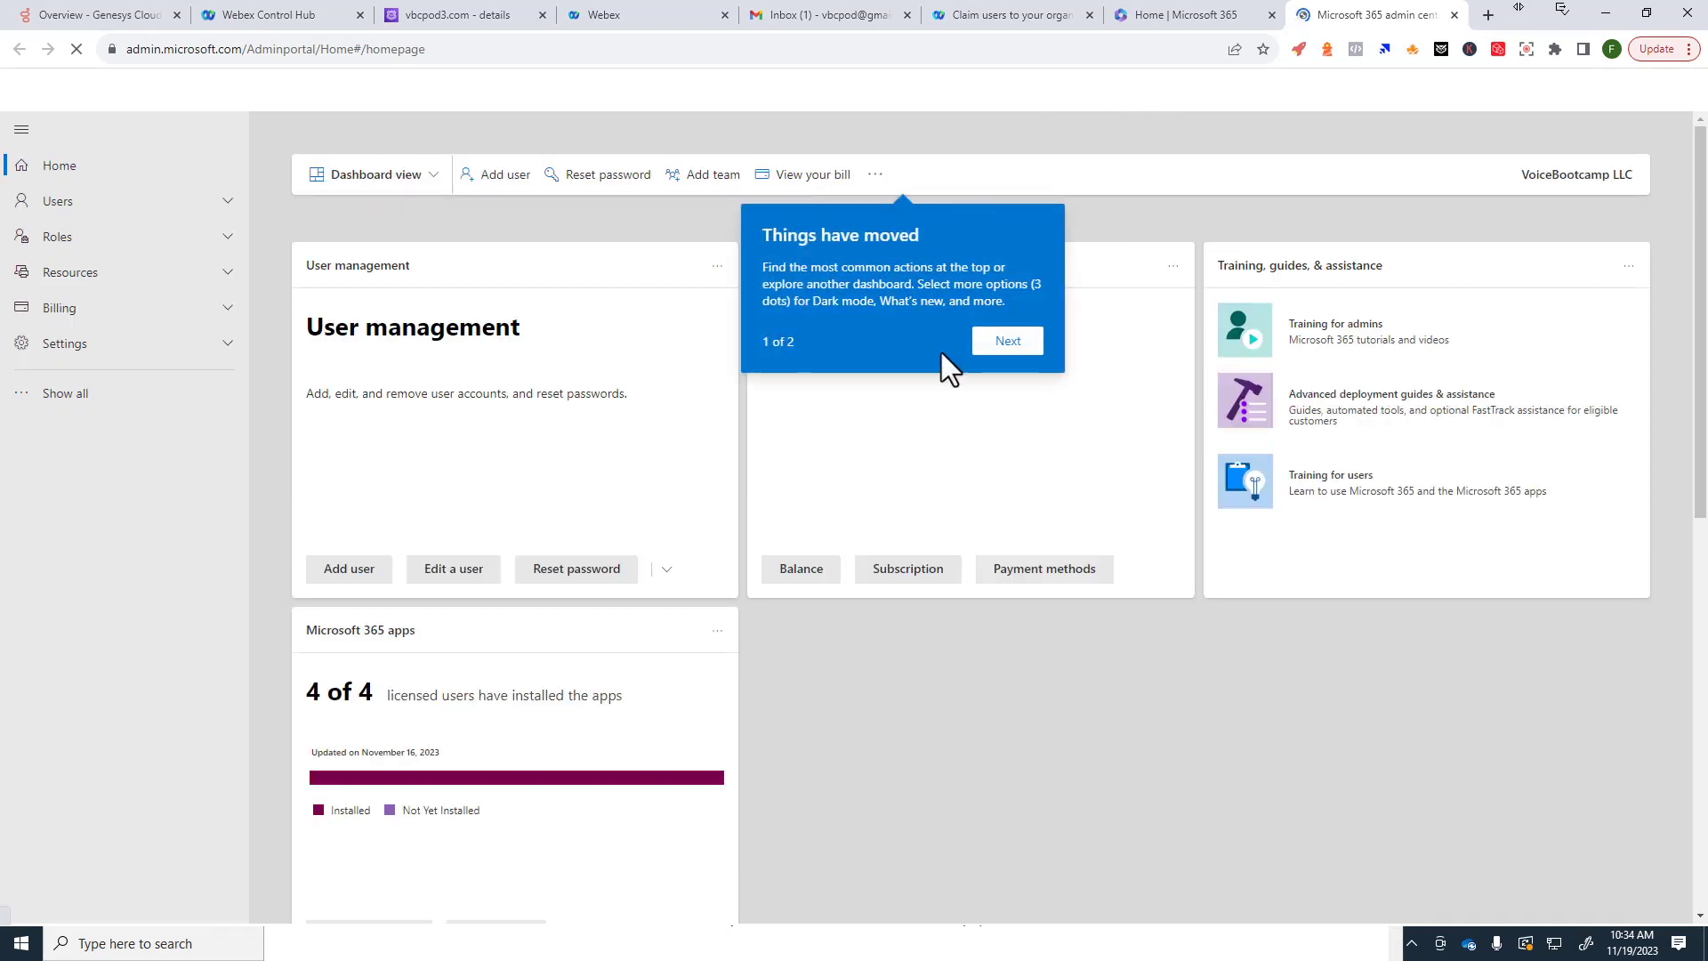
# Step: Dismiss the Microsoft 365 admin center tour tips
pyautogui.click(1006, 342)
pyautogui.click(1619, 329)
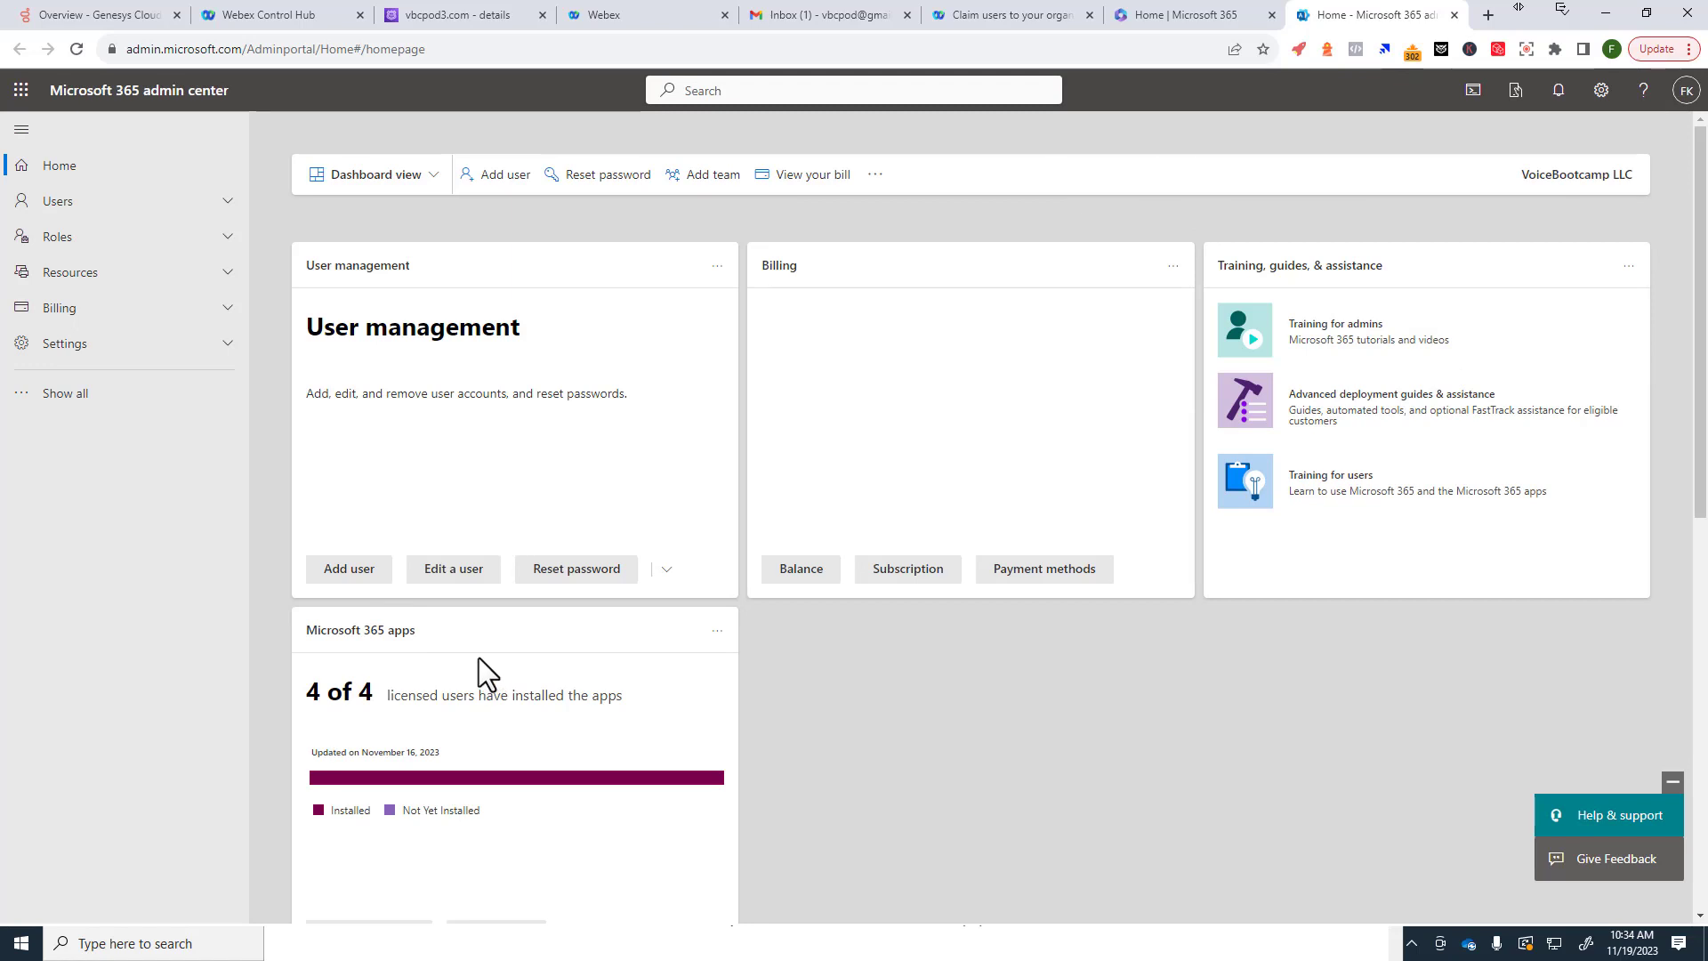
pyautogui.scroll(-2, 587, 658)
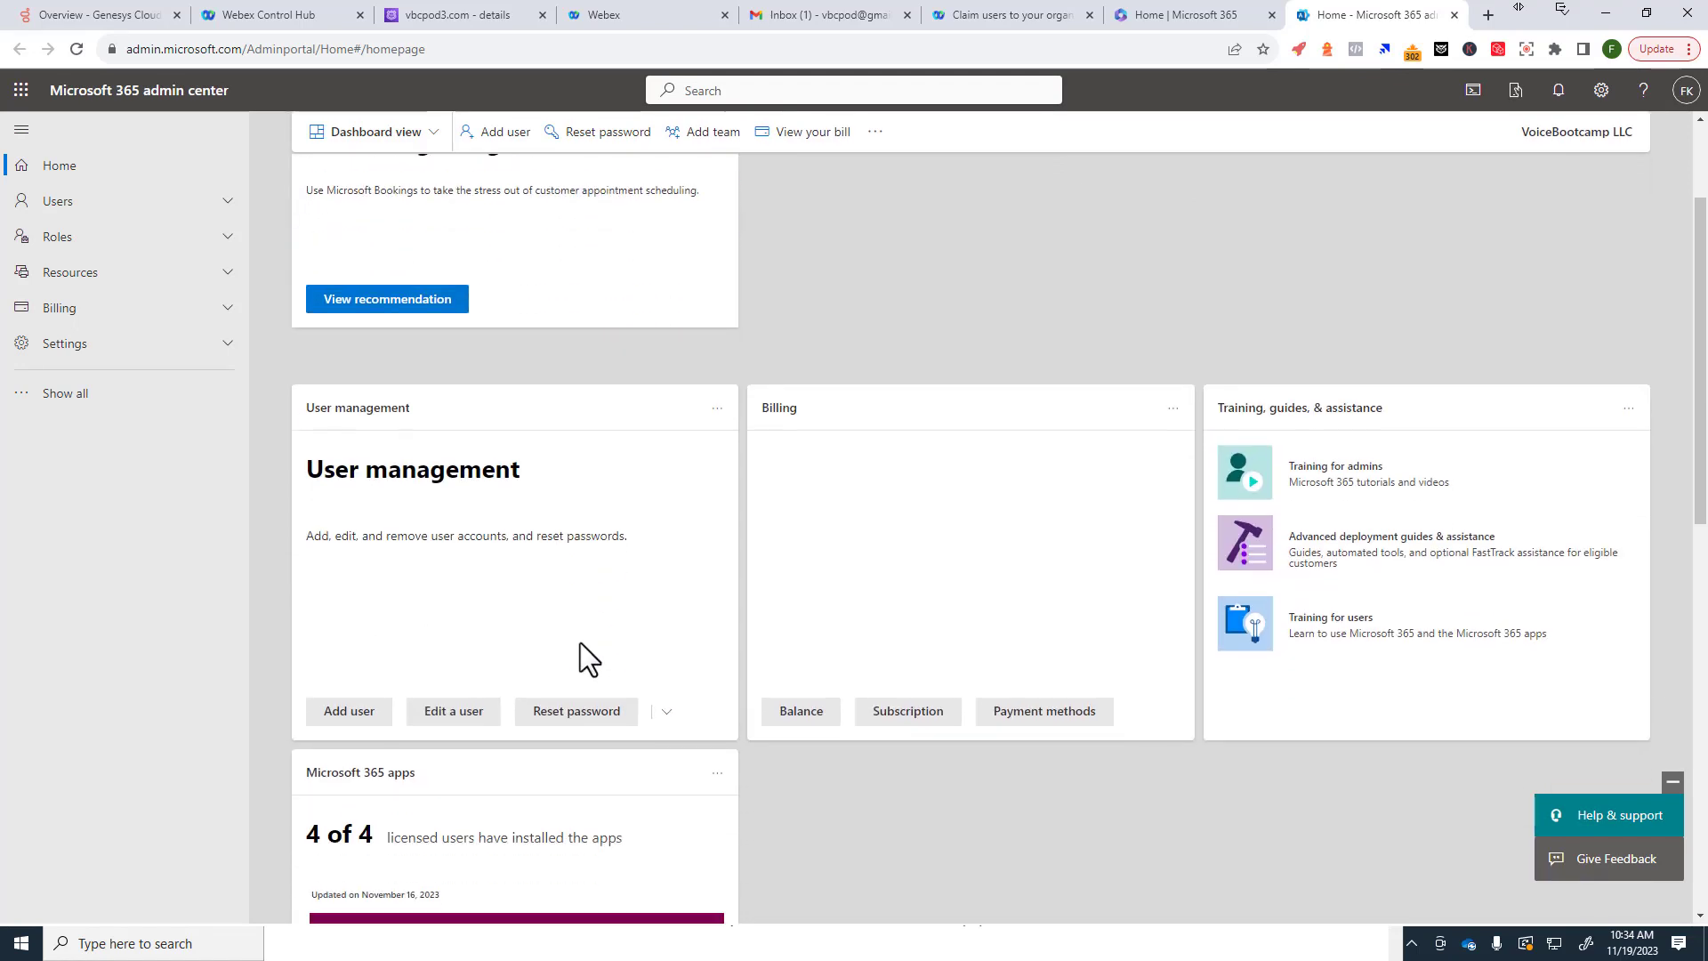
# Step: Search for the global administrator user and open their account details for editing
pyautogui.click(452, 716)
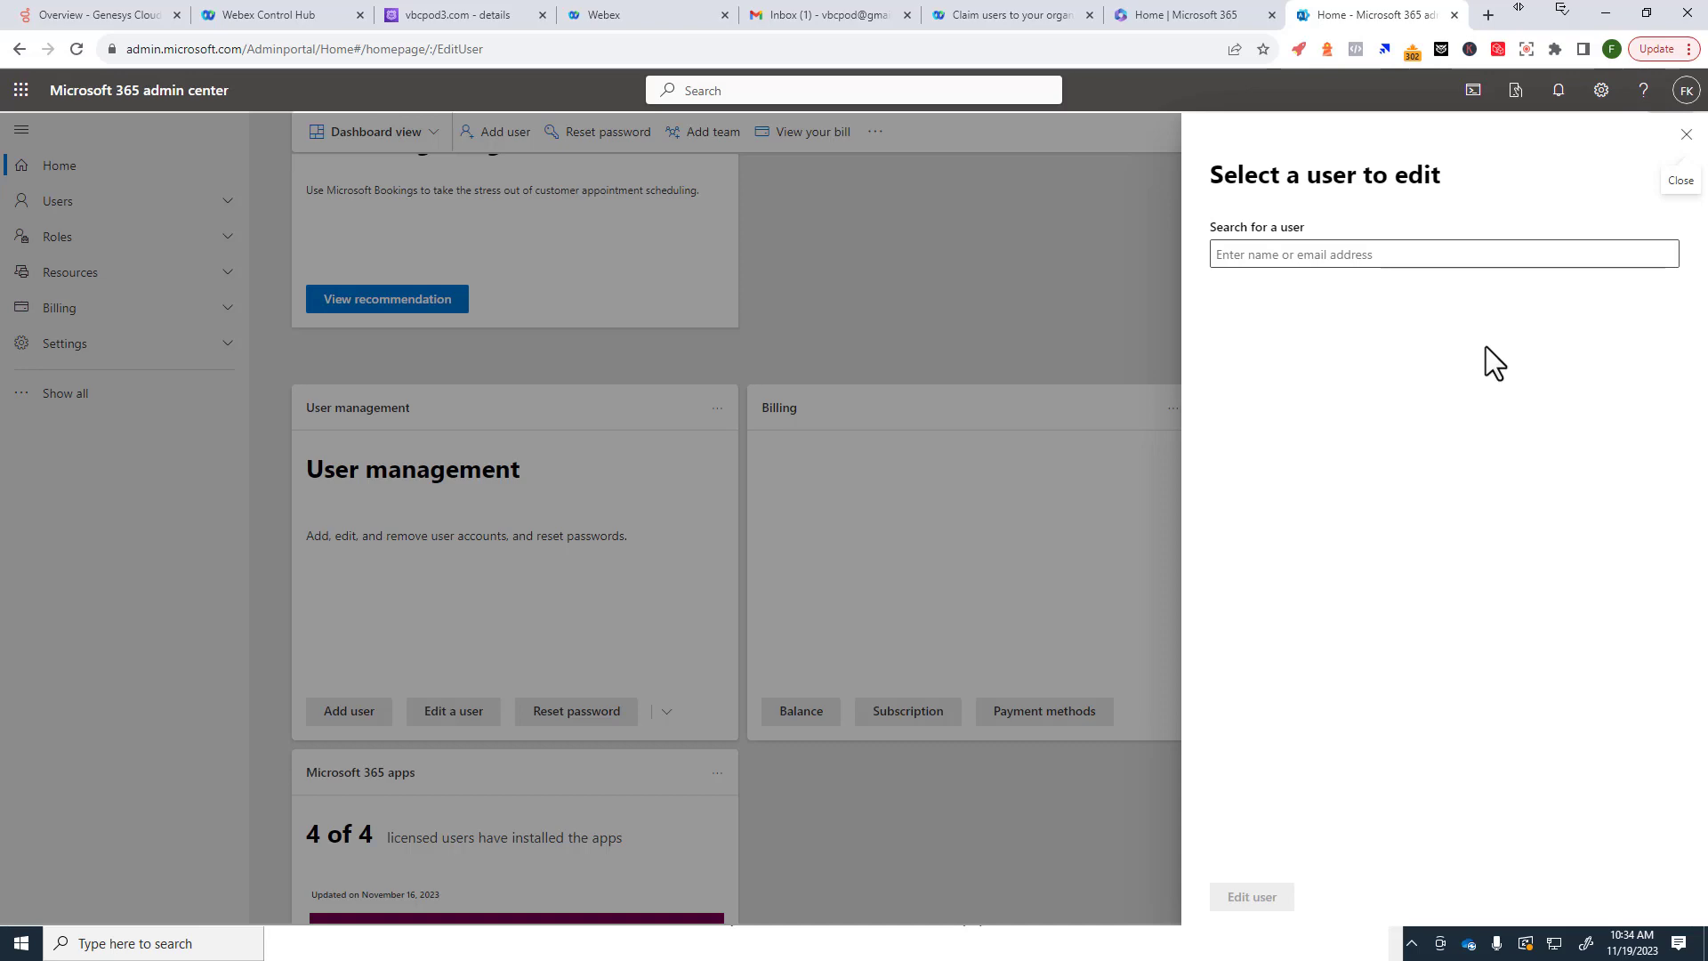
pyautogui.click(1243, 258)
pyautogui.rightClick(1231, 303)
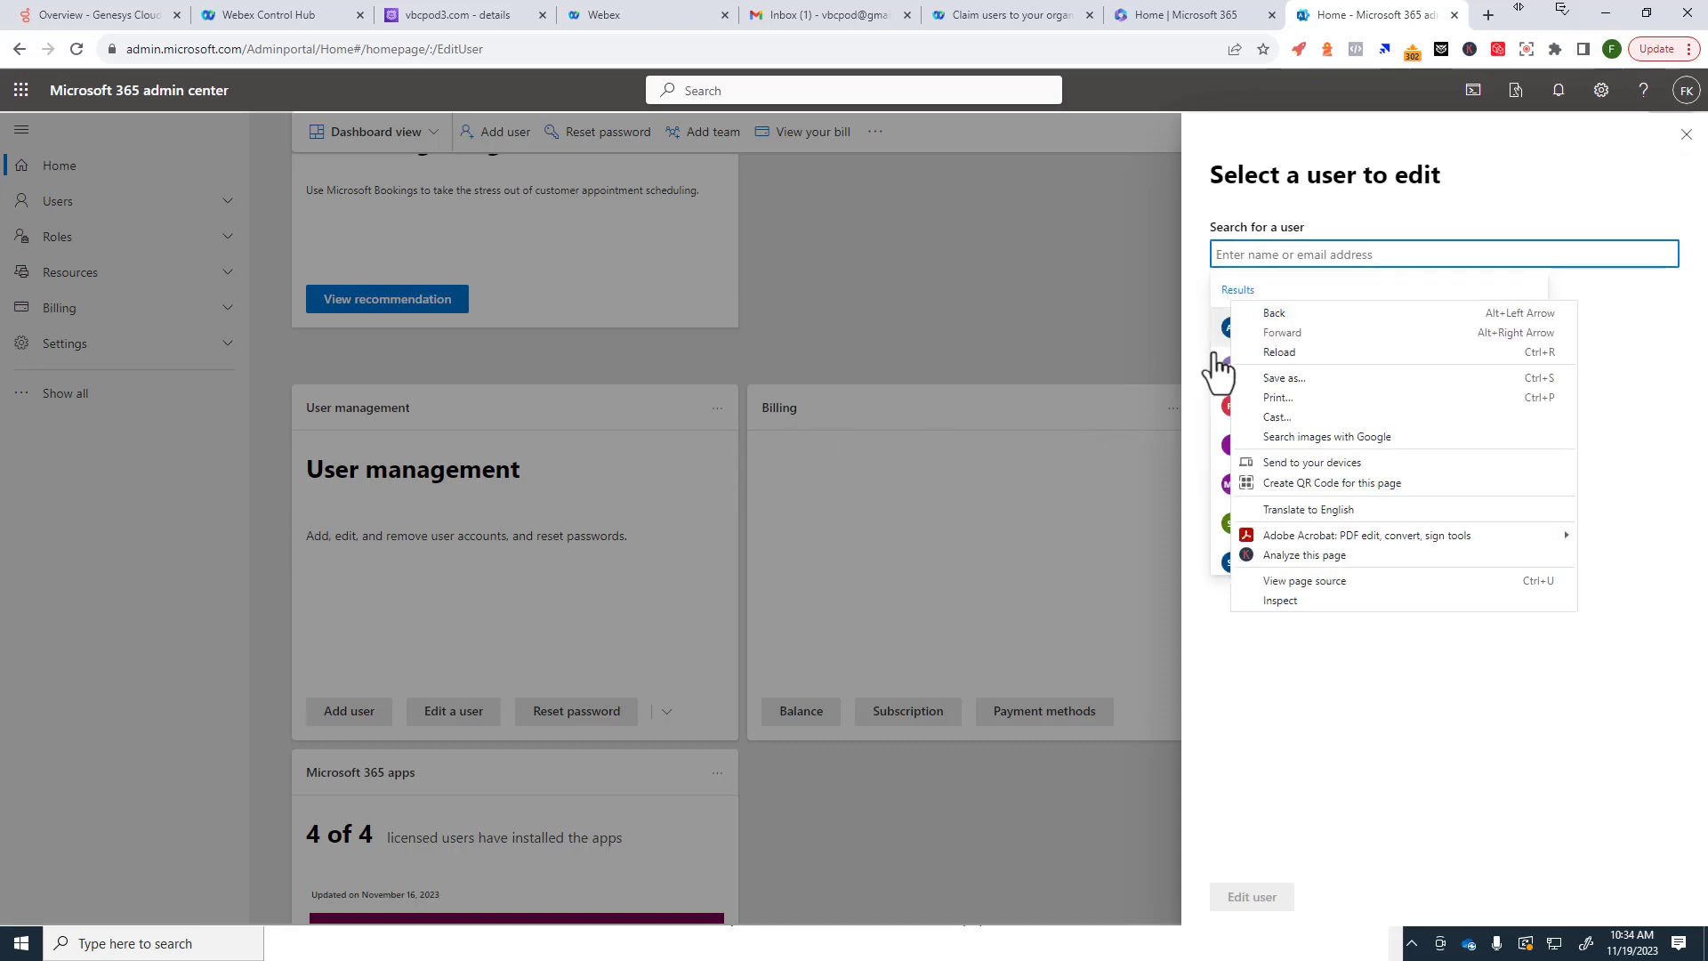
pyautogui.write('adeen')
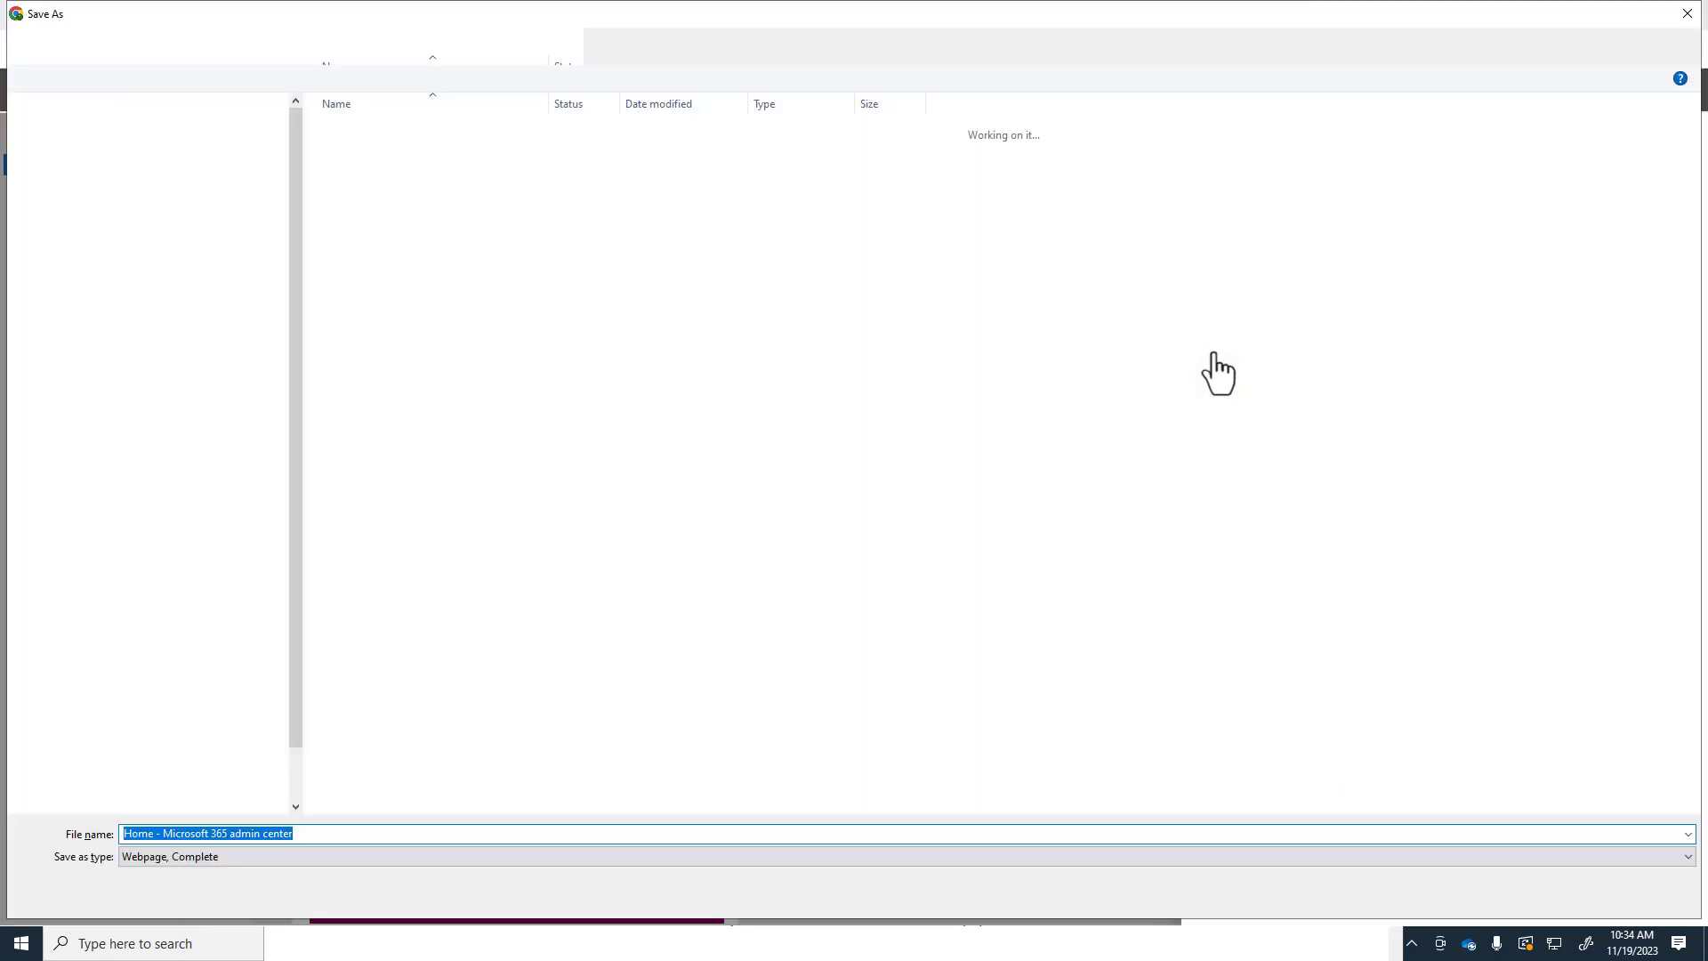
pyautogui.press('Escape')
pyautogui.press('BackSpace')
pyautogui.press('BackSpace')
pyautogui.press('BackSpace')
pyautogui.press('BackSpace')
pyautogui.write('fa')
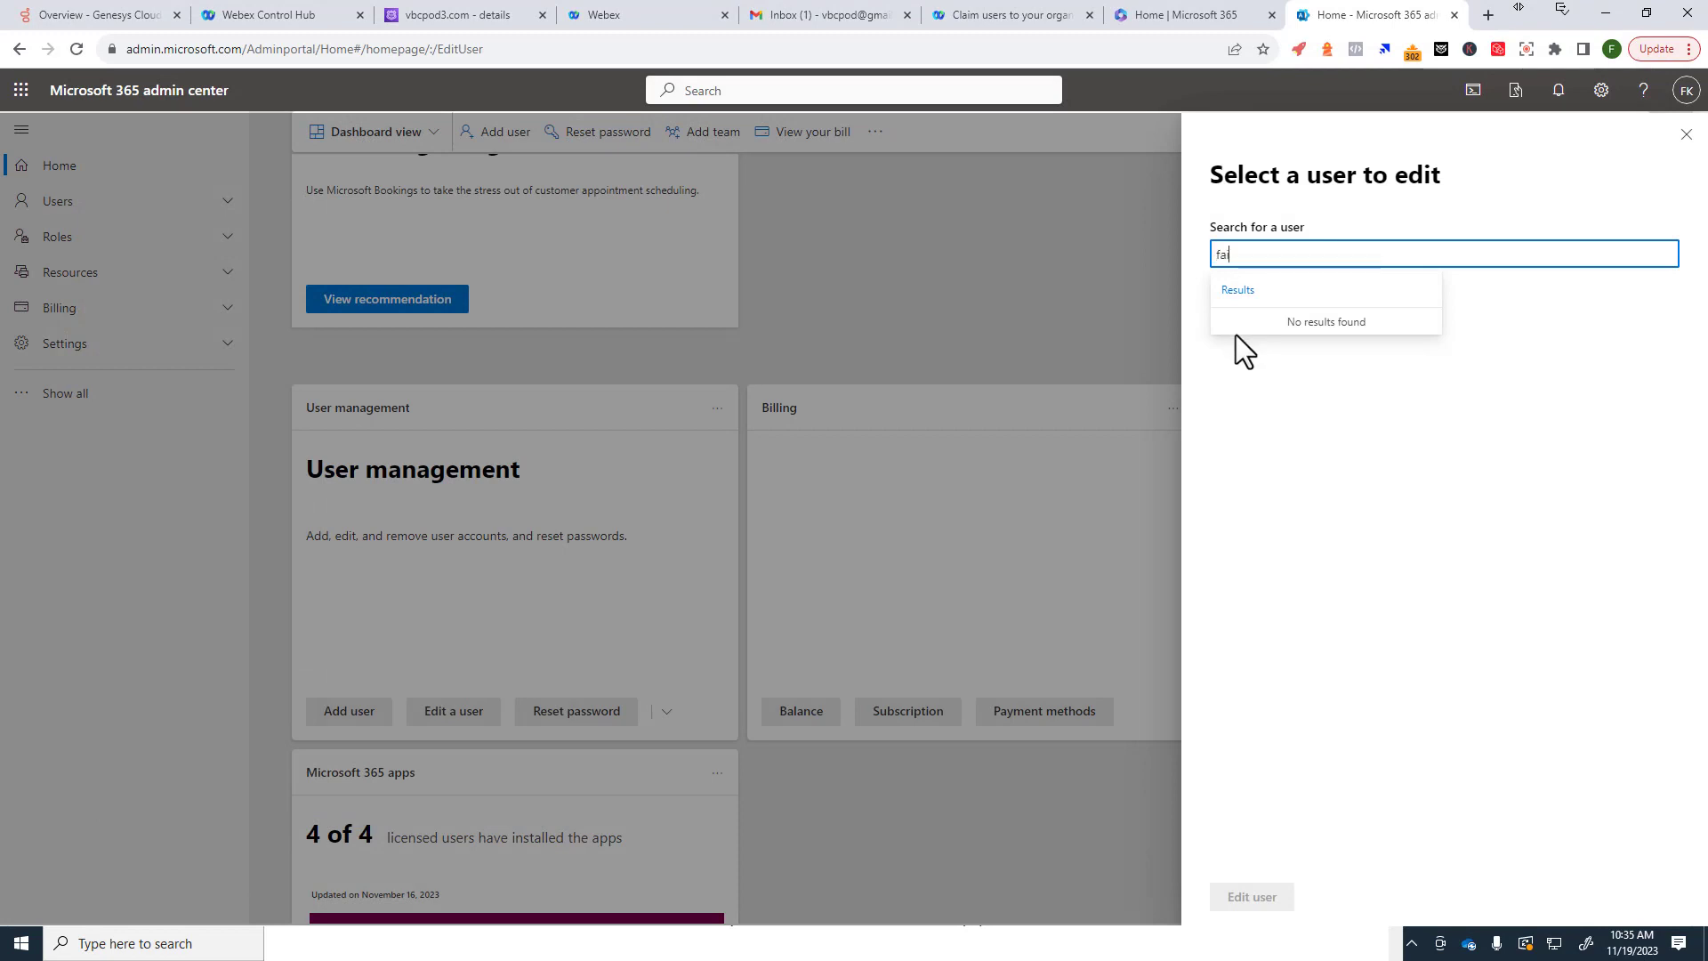
pyautogui.write('isal')
pyautogui.click(1238, 347)
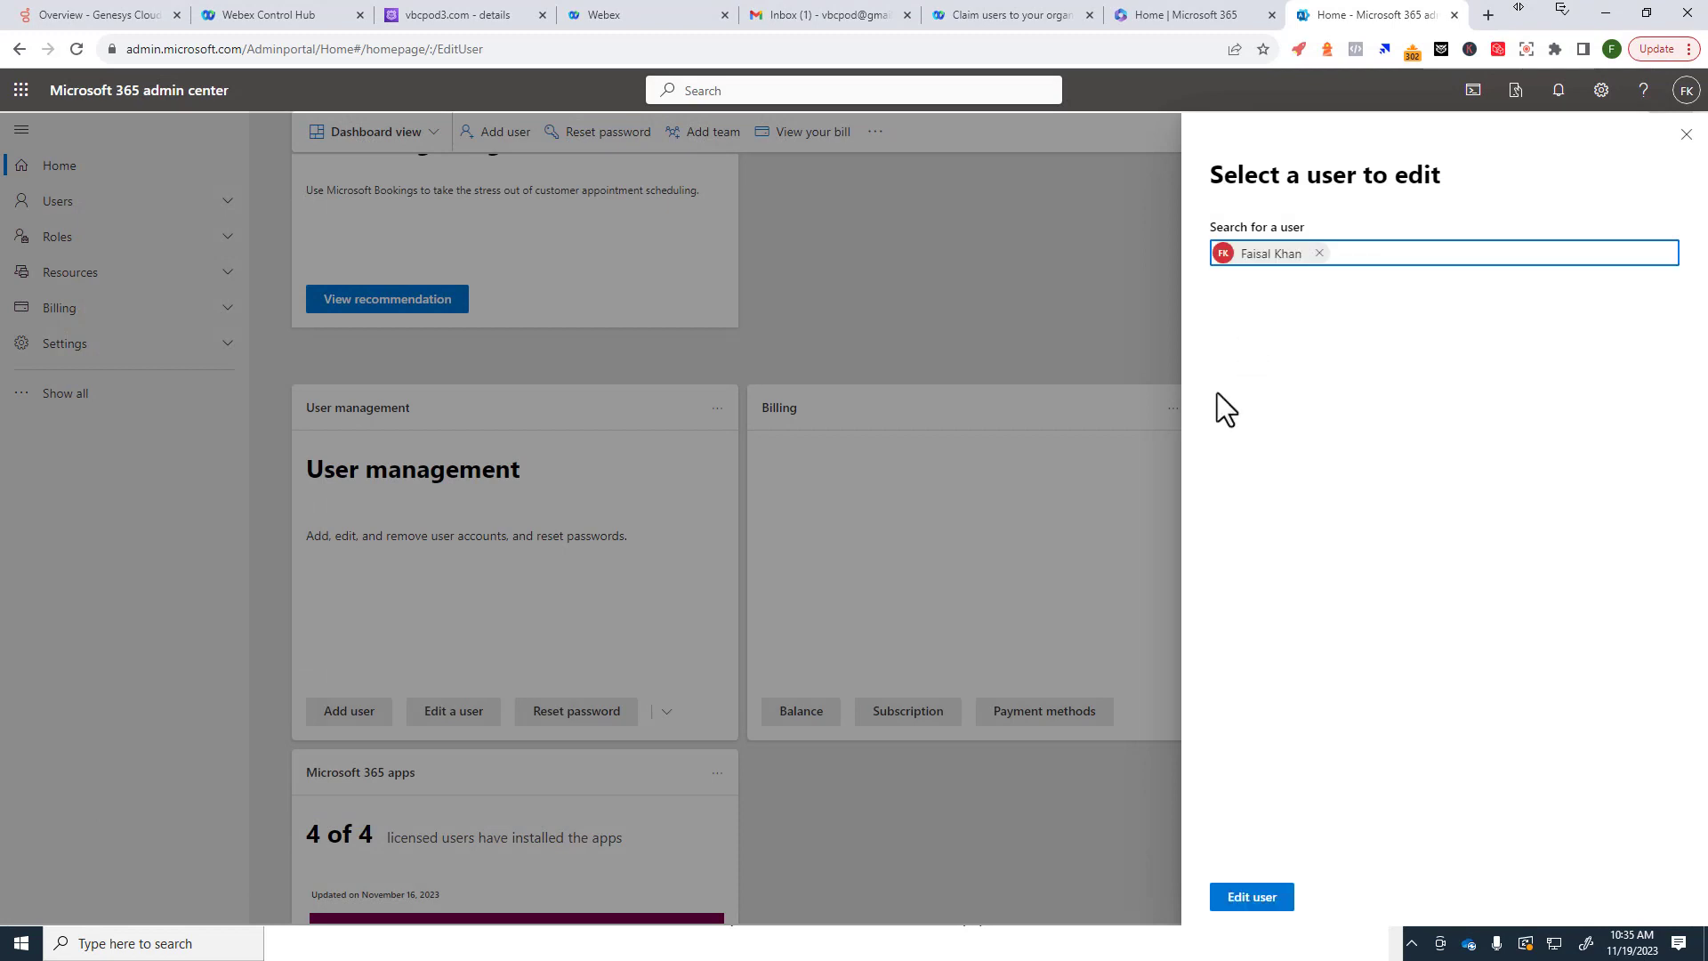
pyautogui.click(1254, 898)
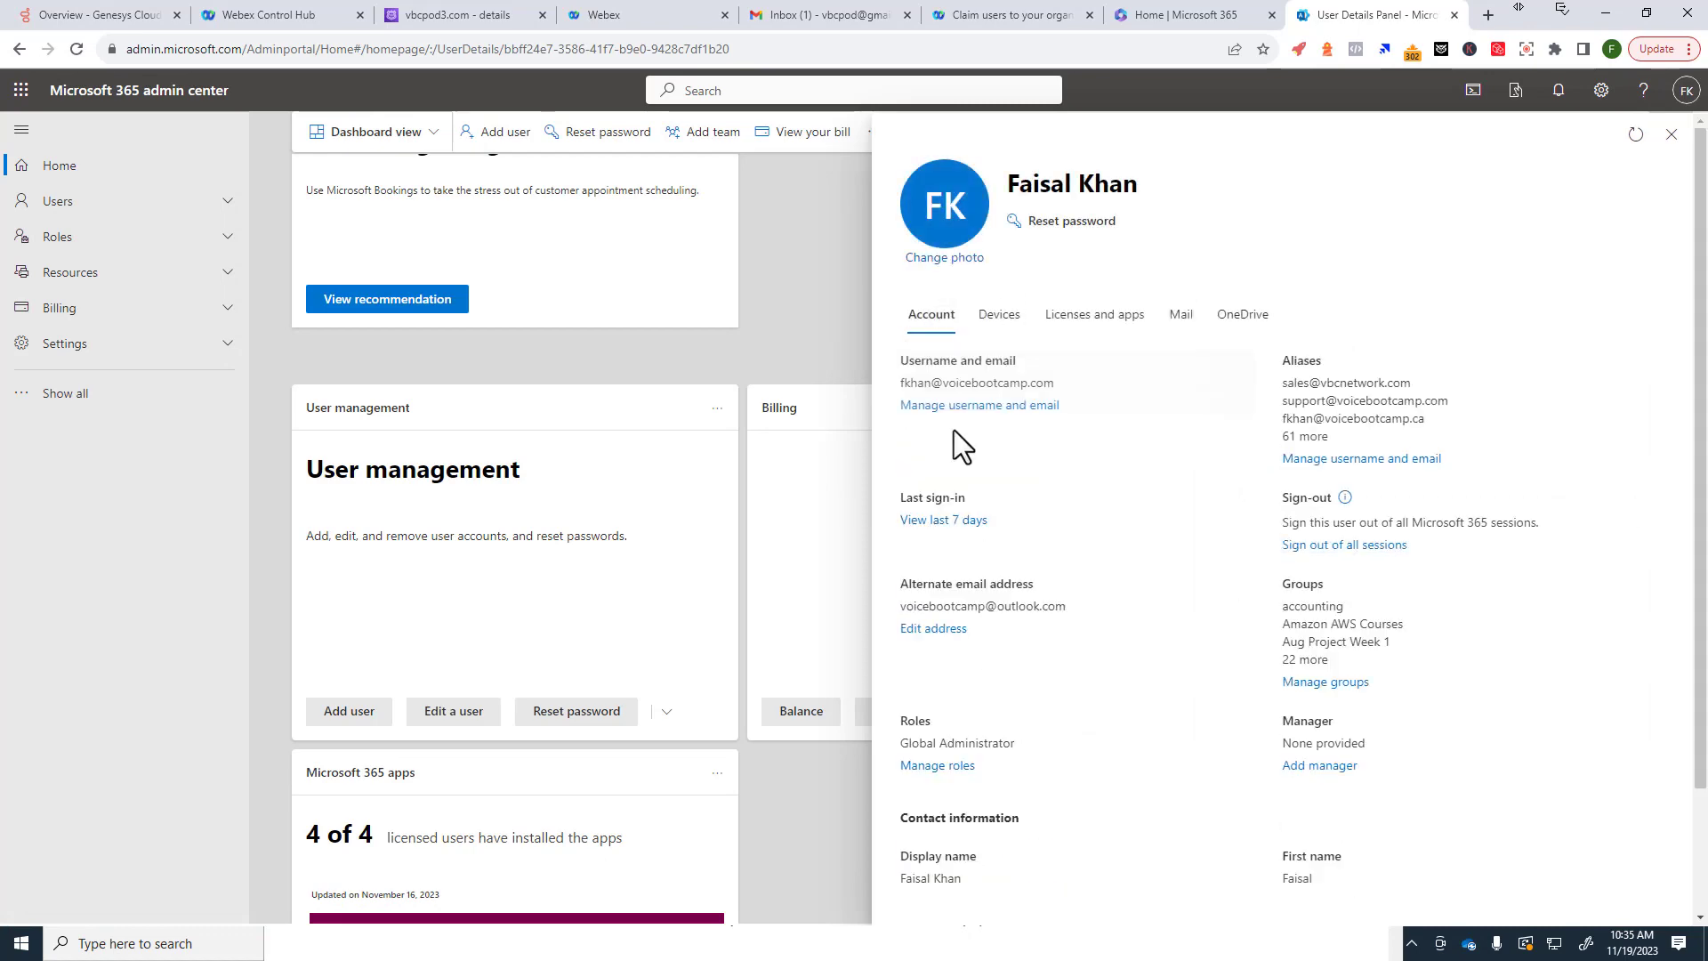
pyautogui.moveTo(1305, 360); pyautogui.dragTo(1329, 463)
# Step: In Manage username and email, try entering two new alias usernames on the vbcpod1.com domain
pyautogui.click(1330, 459)
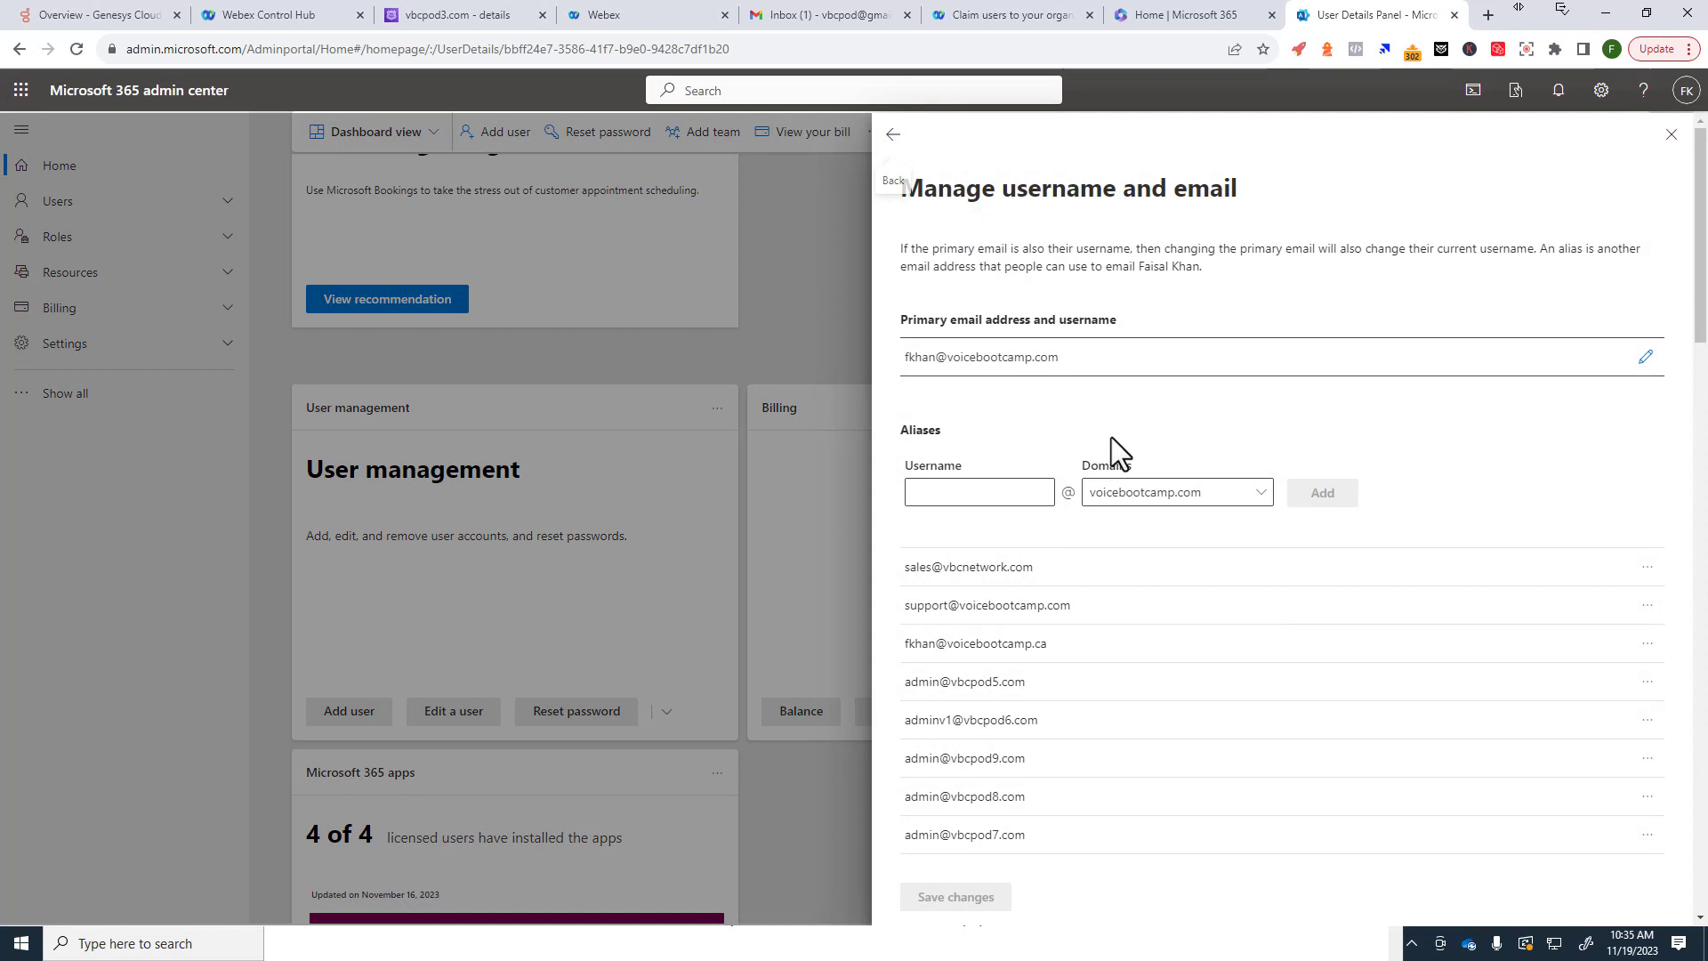
pyautogui.click(1147, 495)
pyautogui.click(1350, 495)
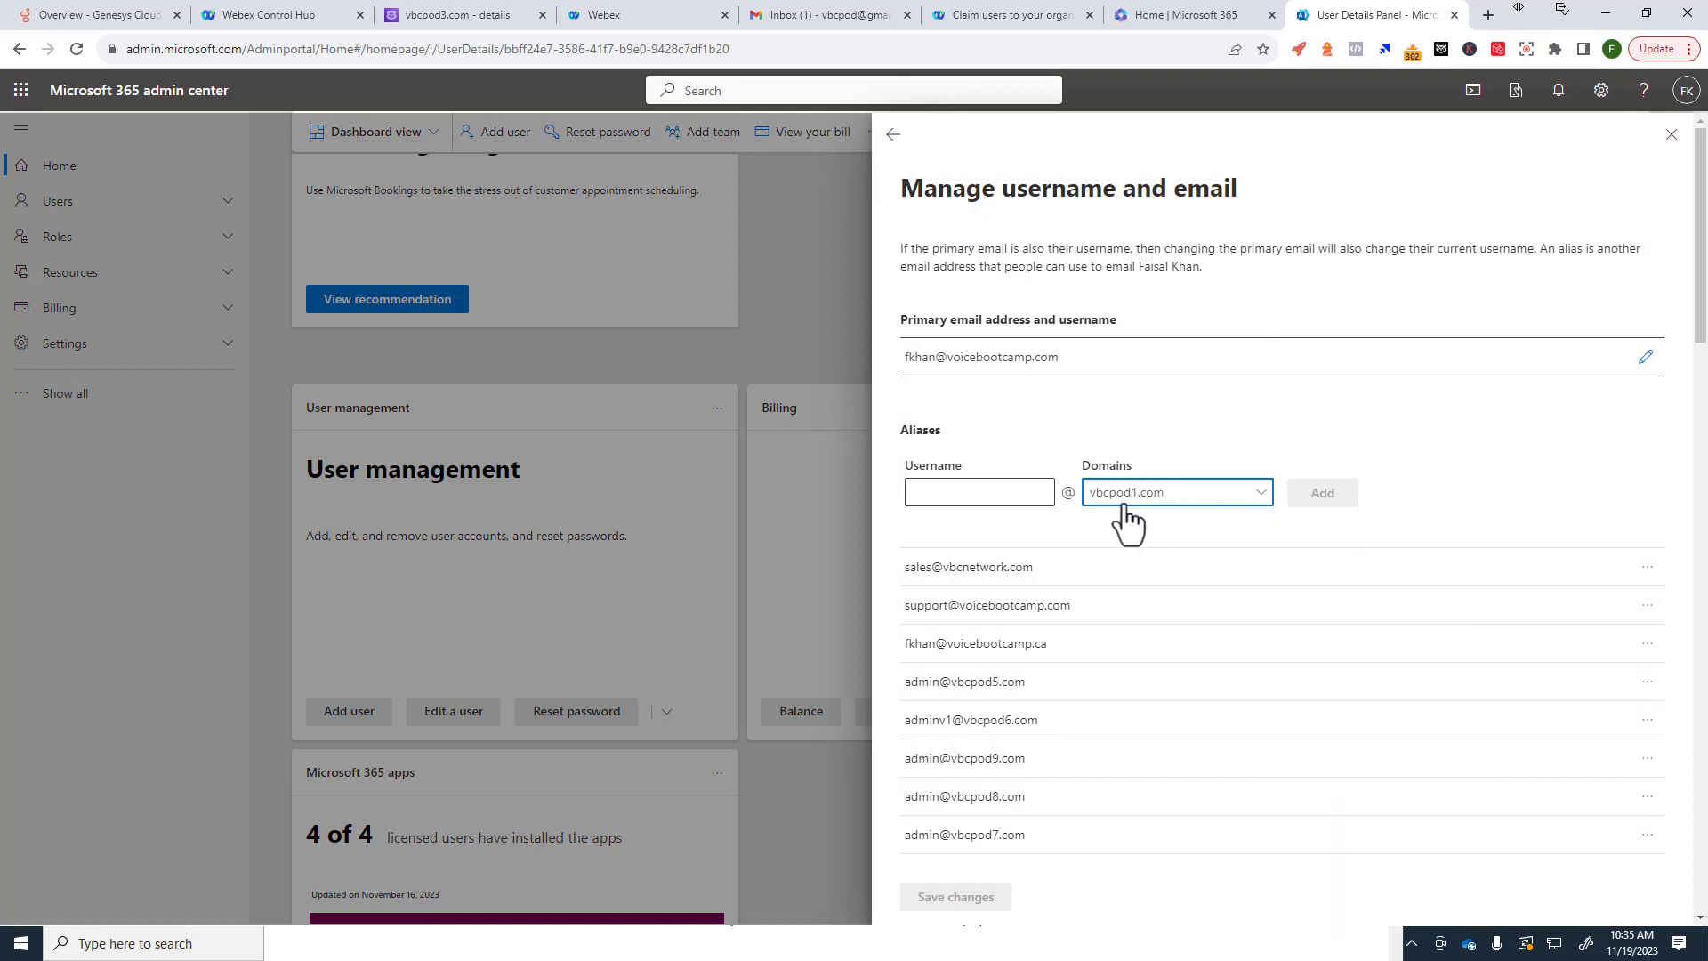
pyautogui.click(992, 495)
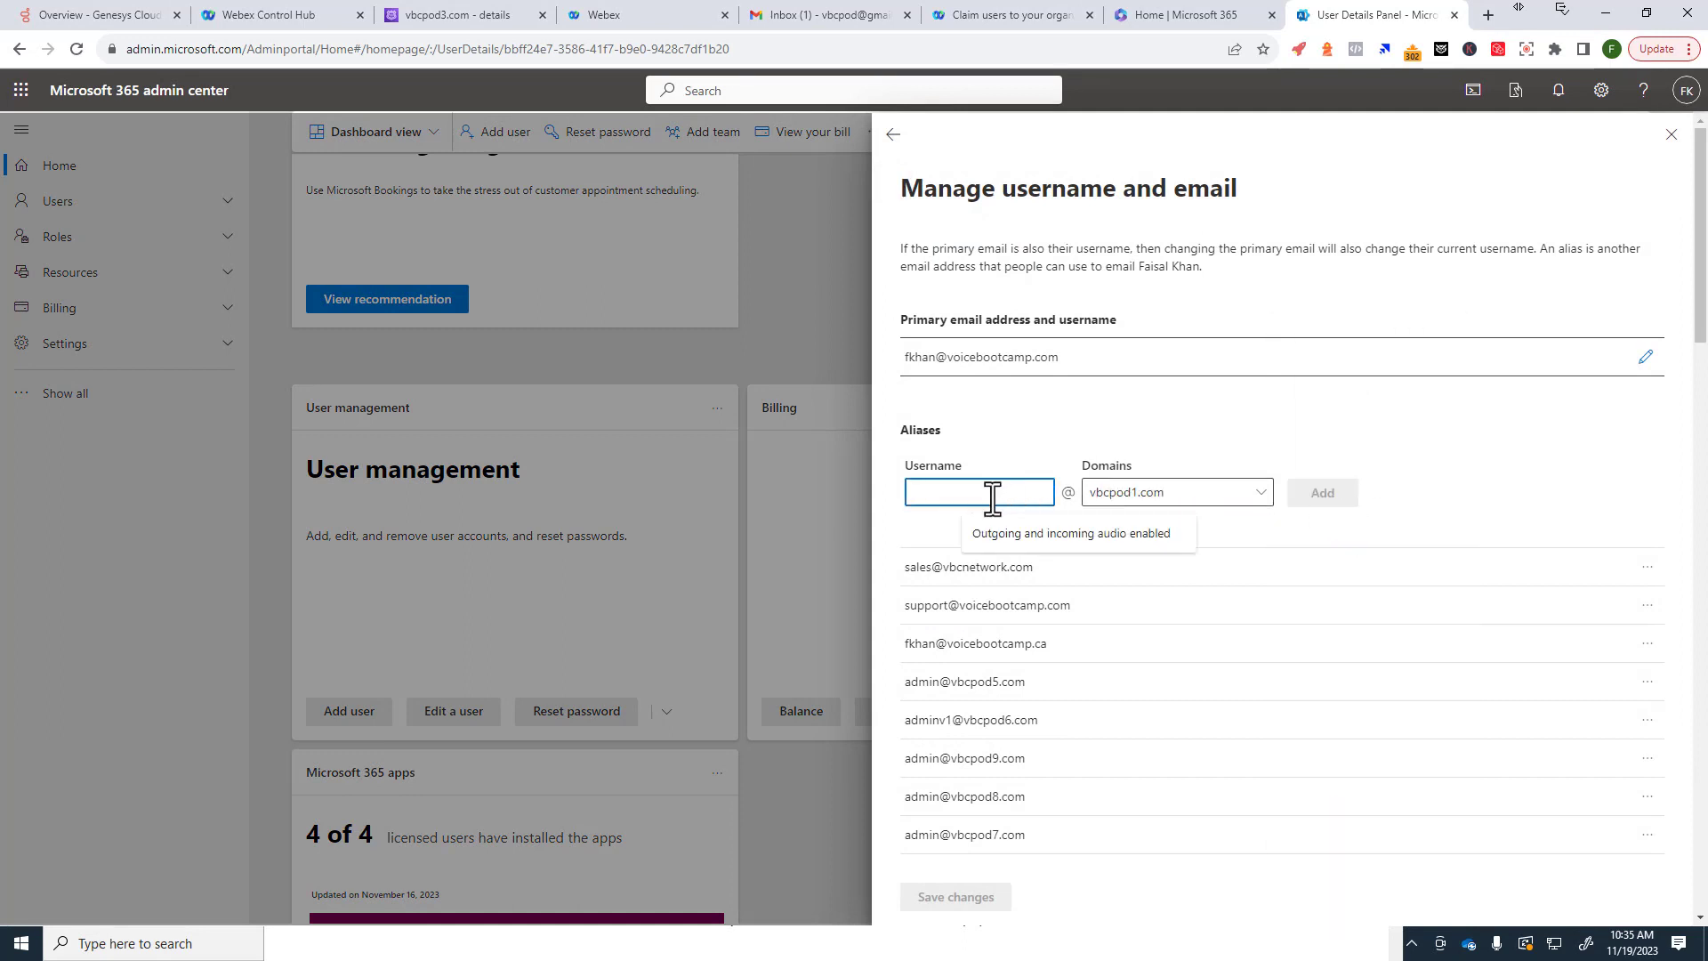
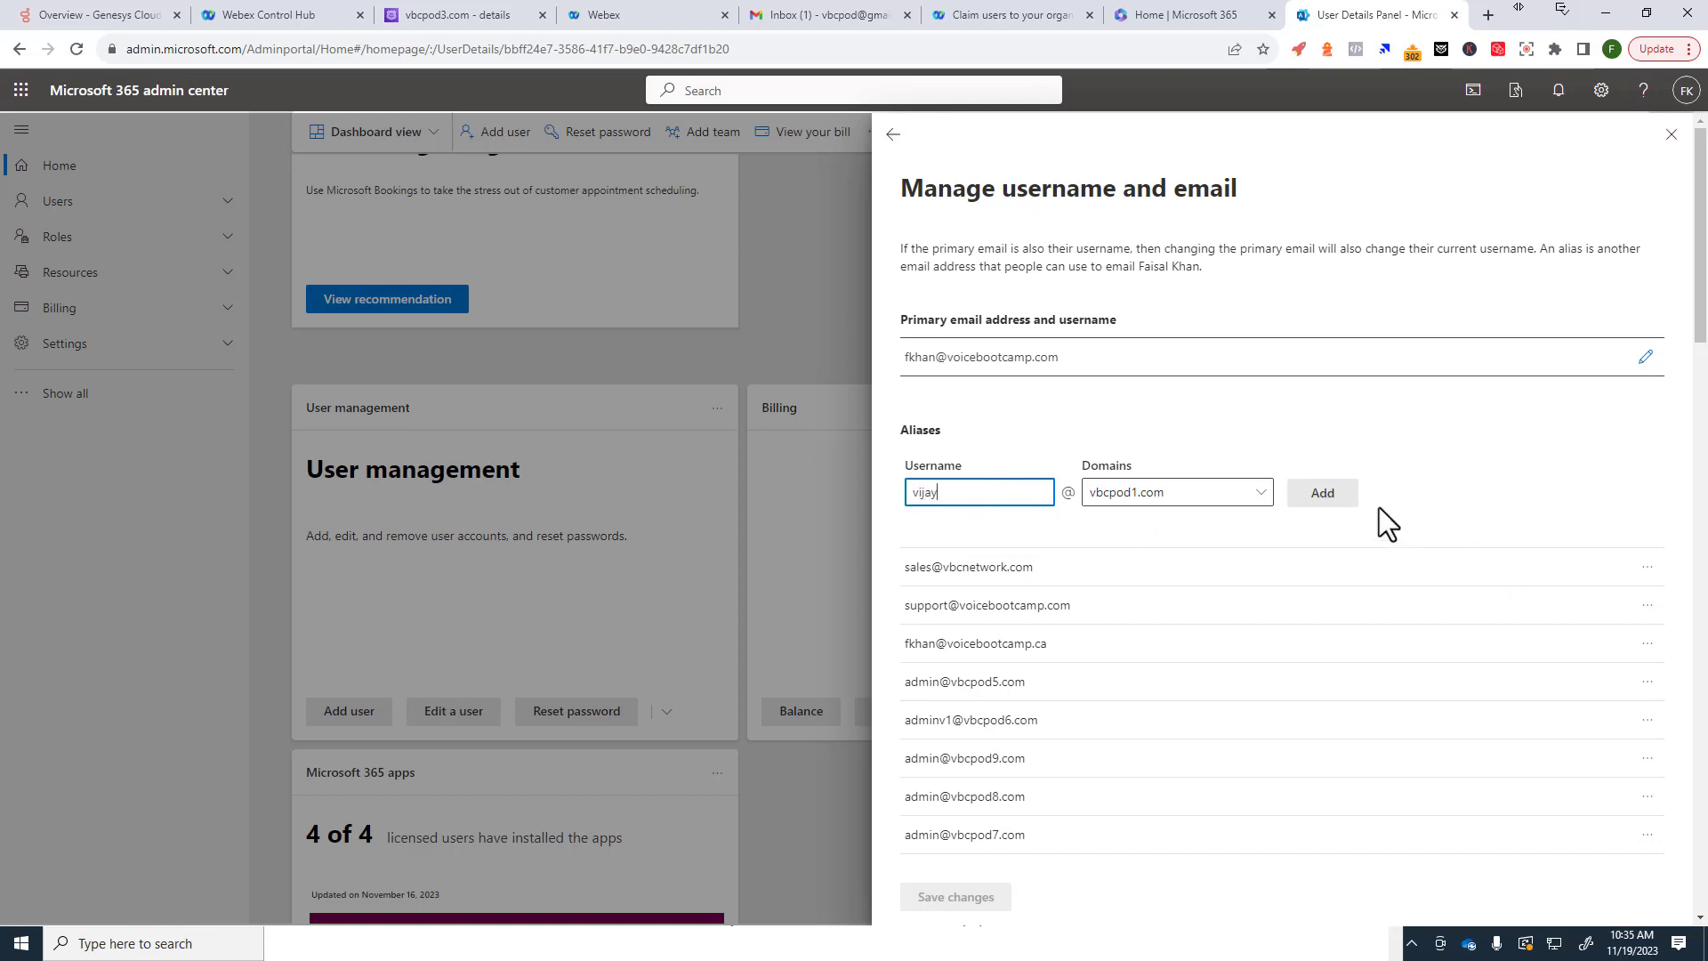
pyautogui.click(1322, 493)
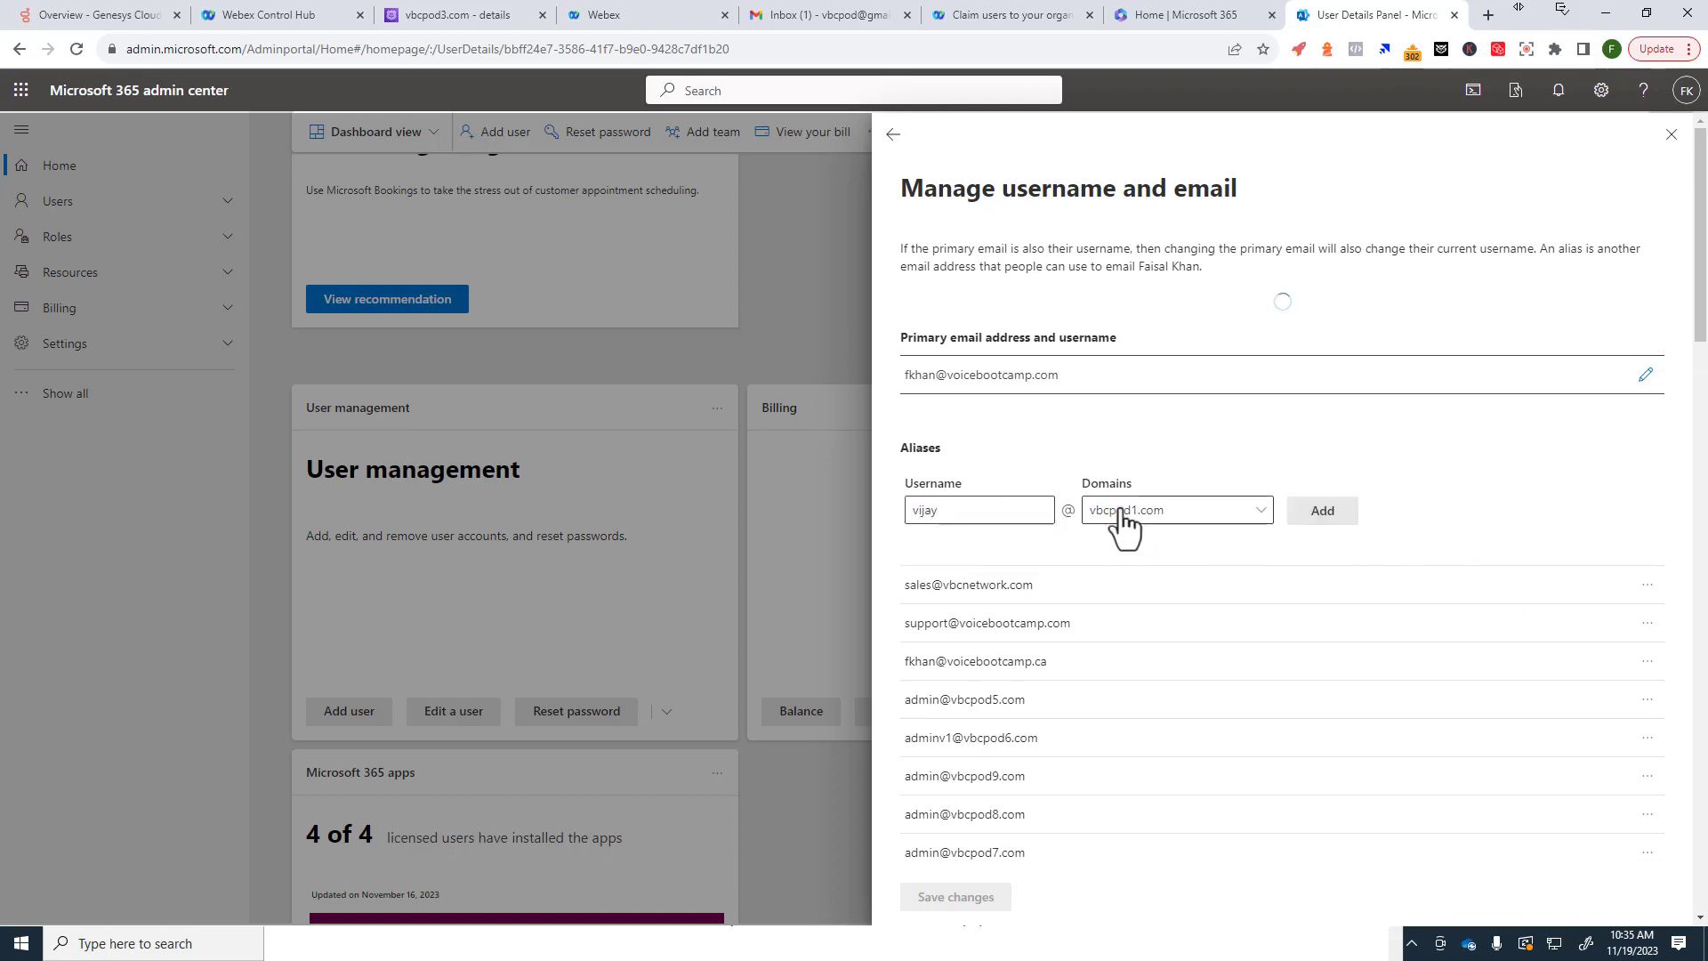
pyautogui.click(974, 495)
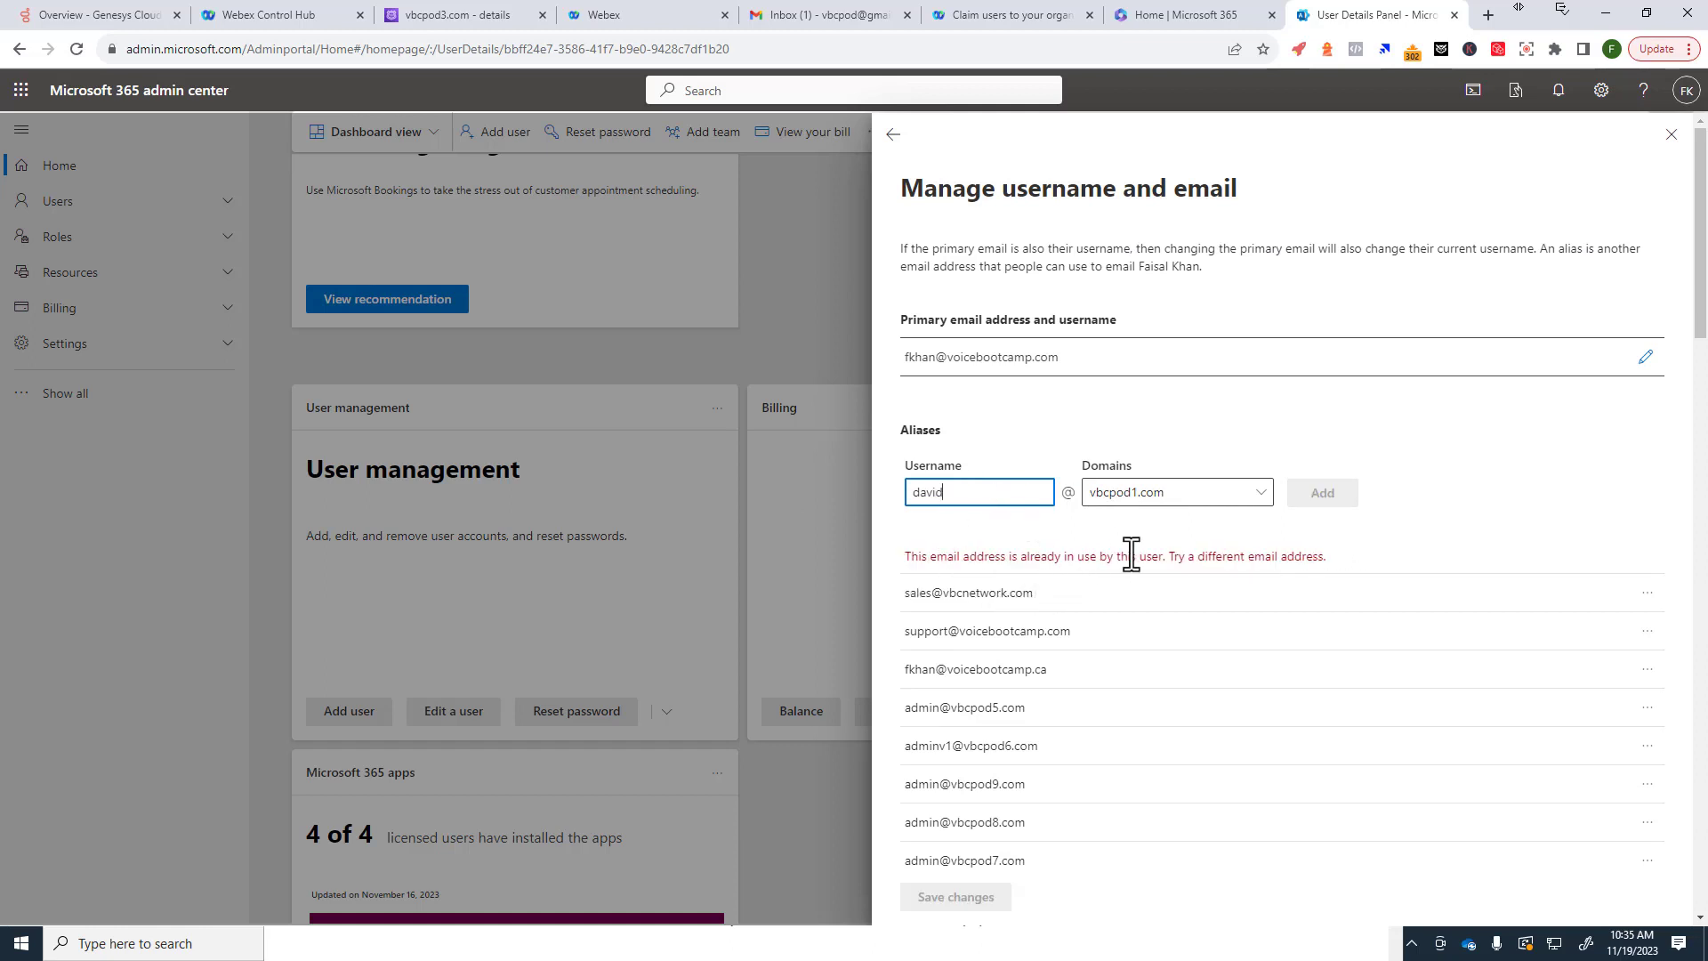
# Step: Review the user's existing vbcpod1.com aliases and close the user details panel
pyautogui.scroll(-5, 1145, 576)
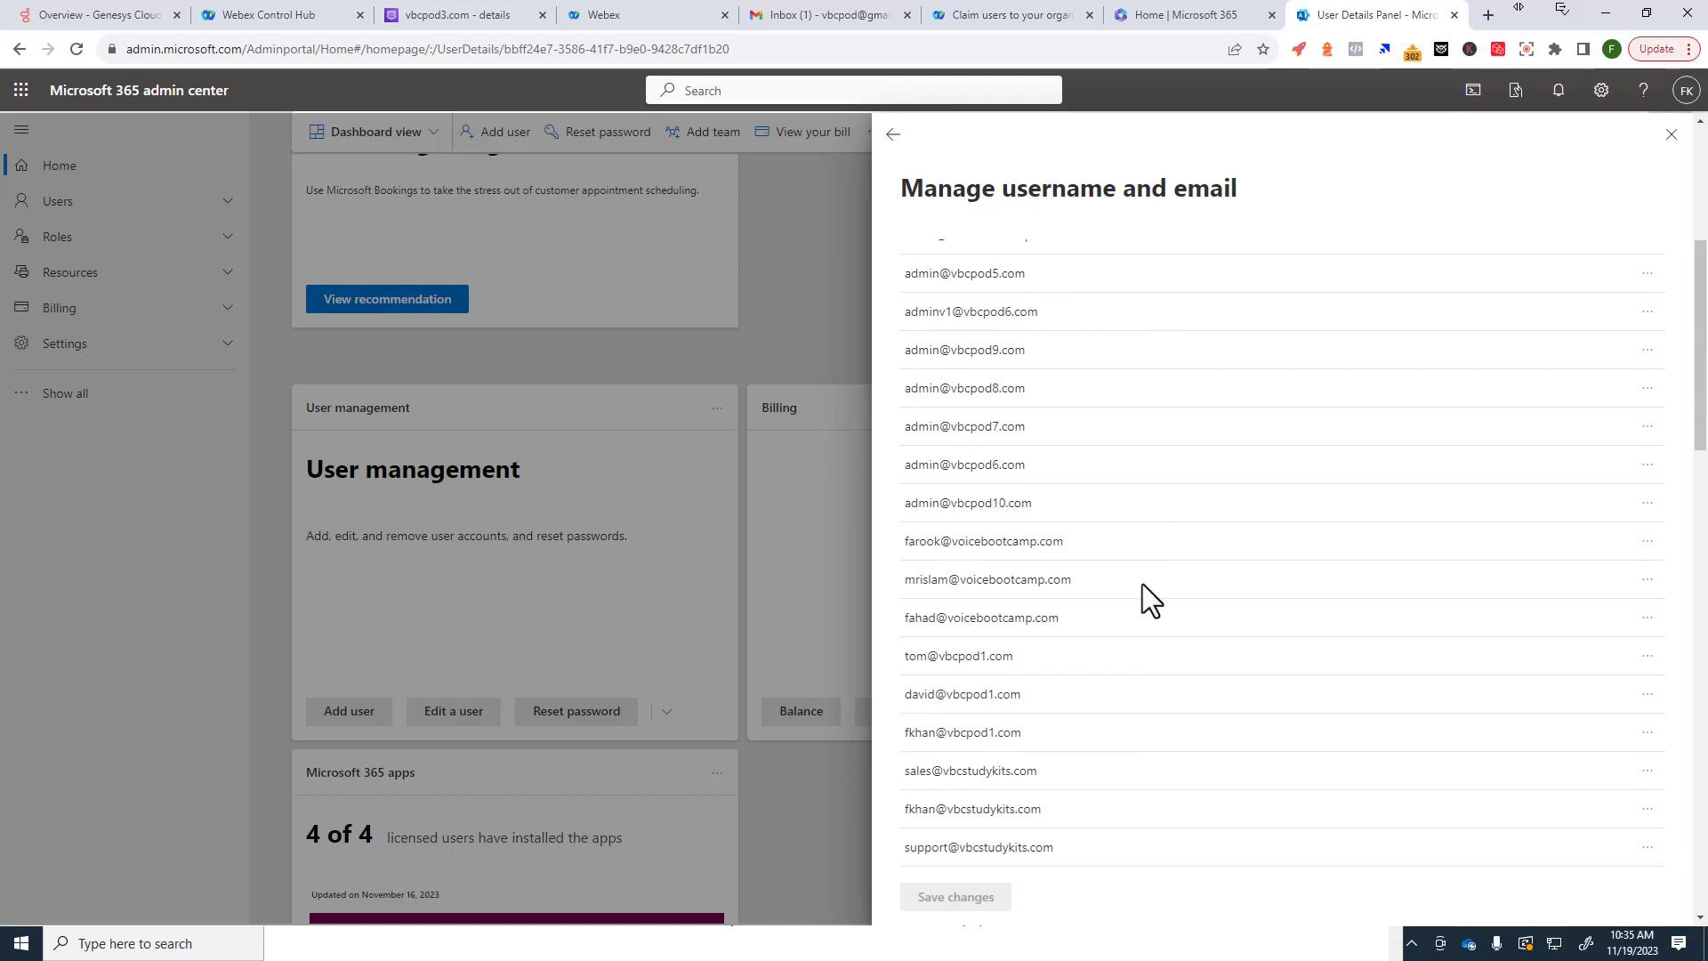
pyautogui.scroll(5, 1070, 681)
pyautogui.scroll(-4, 1087, 706)
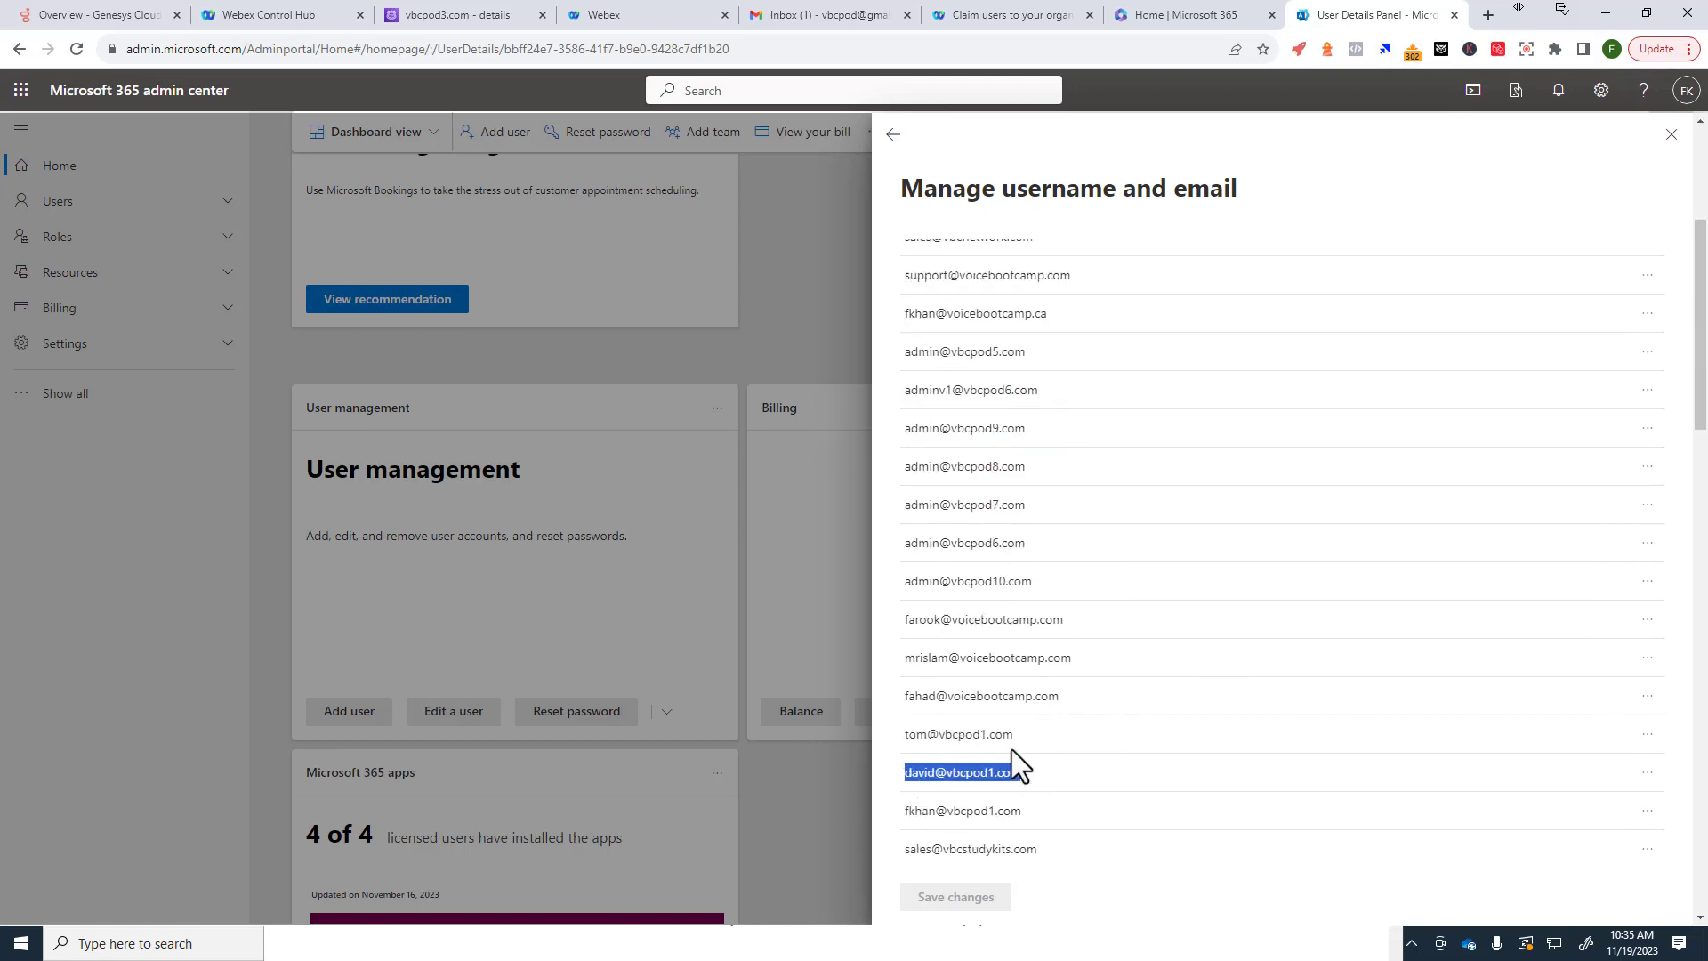
pyautogui.moveTo(1015, 735); pyautogui.dragTo(884, 734)
pyautogui.moveTo(1043, 812); pyautogui.dragTo(877, 809)
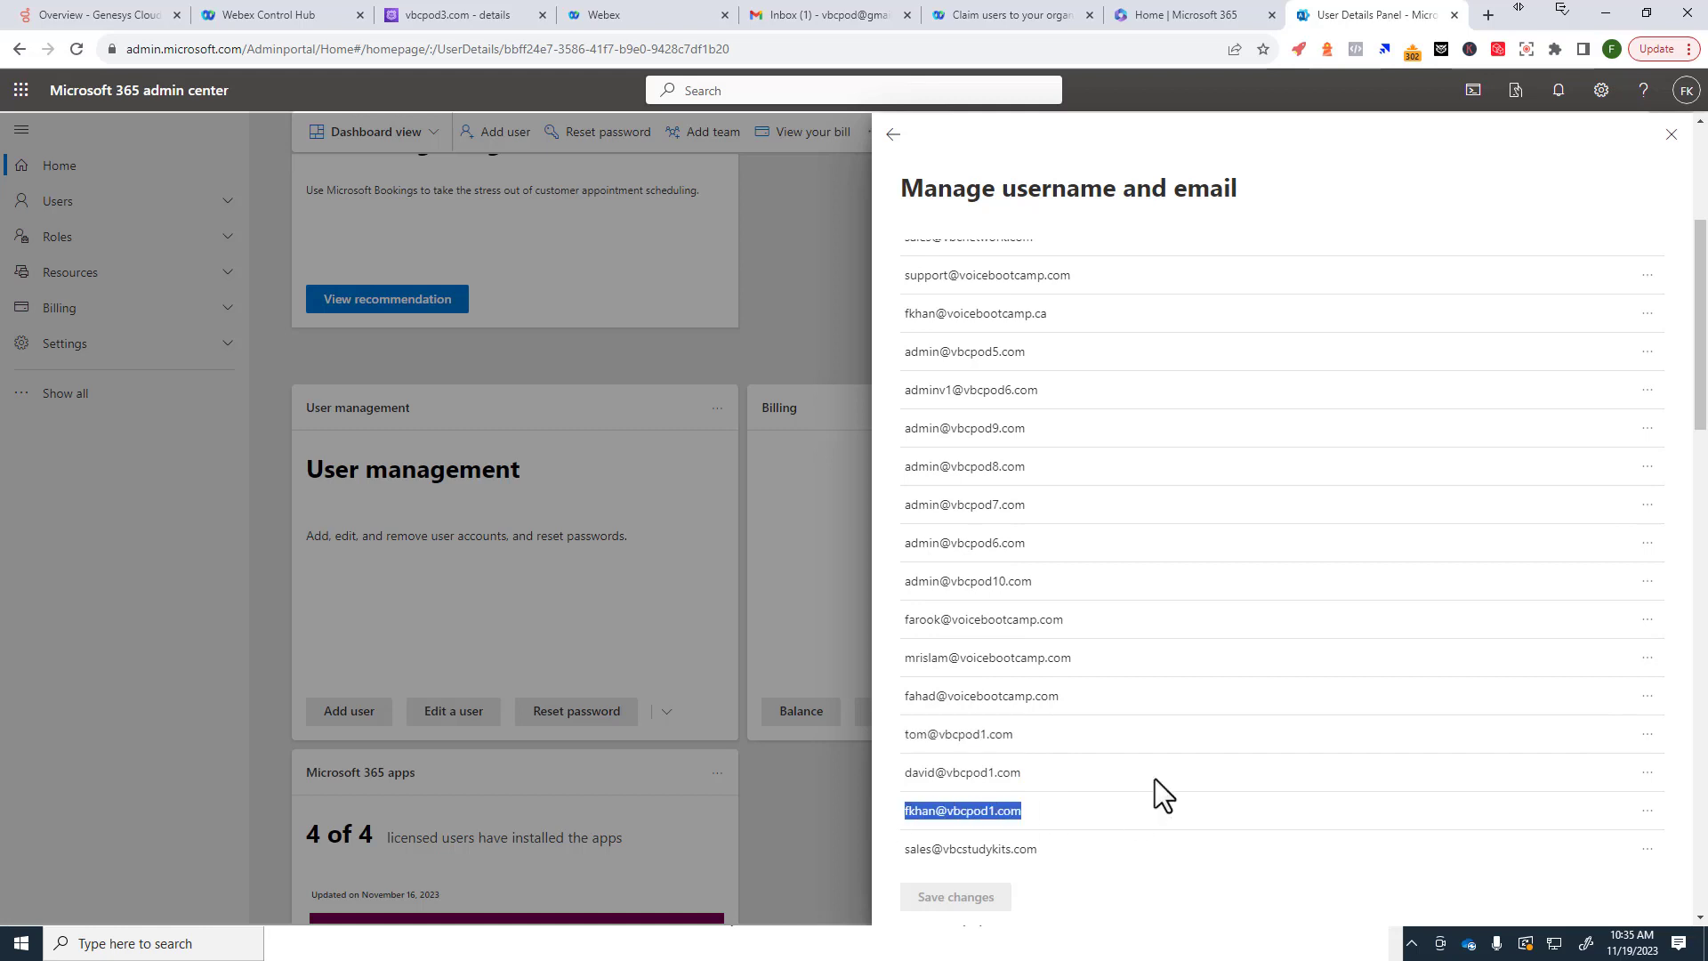
pyautogui.click(1669, 135)
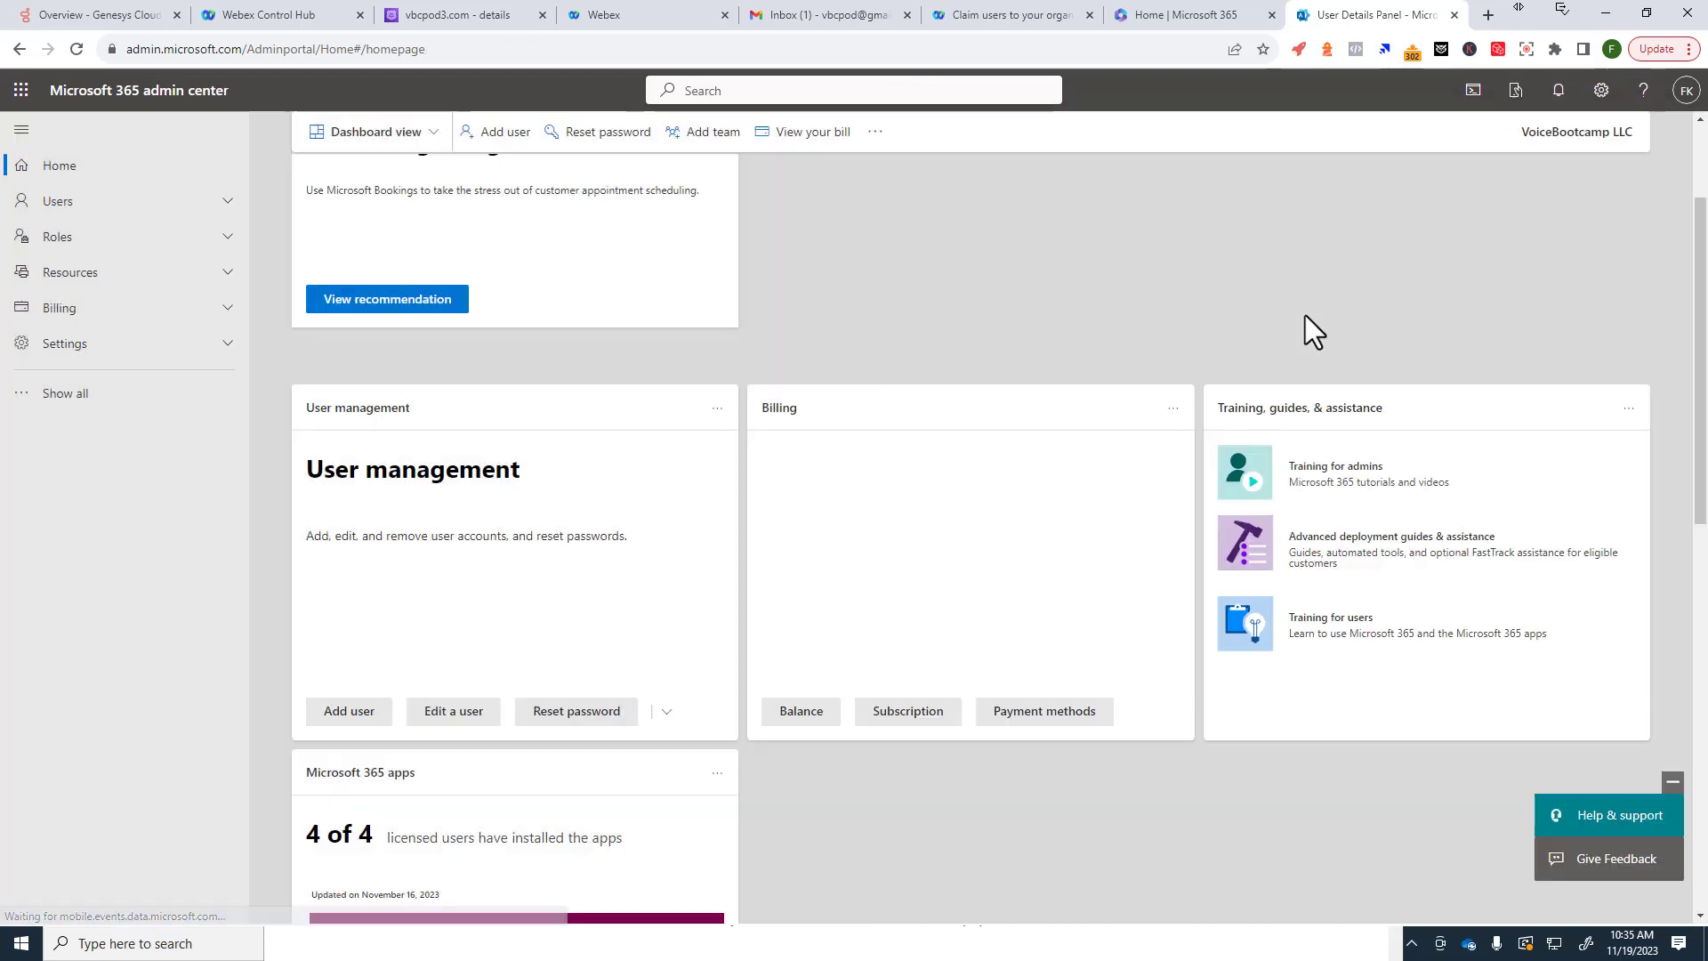
# Step: Manually add users by e-mail address only, entering two vbcpod1.com addresses
pyautogui.click(587, 18)
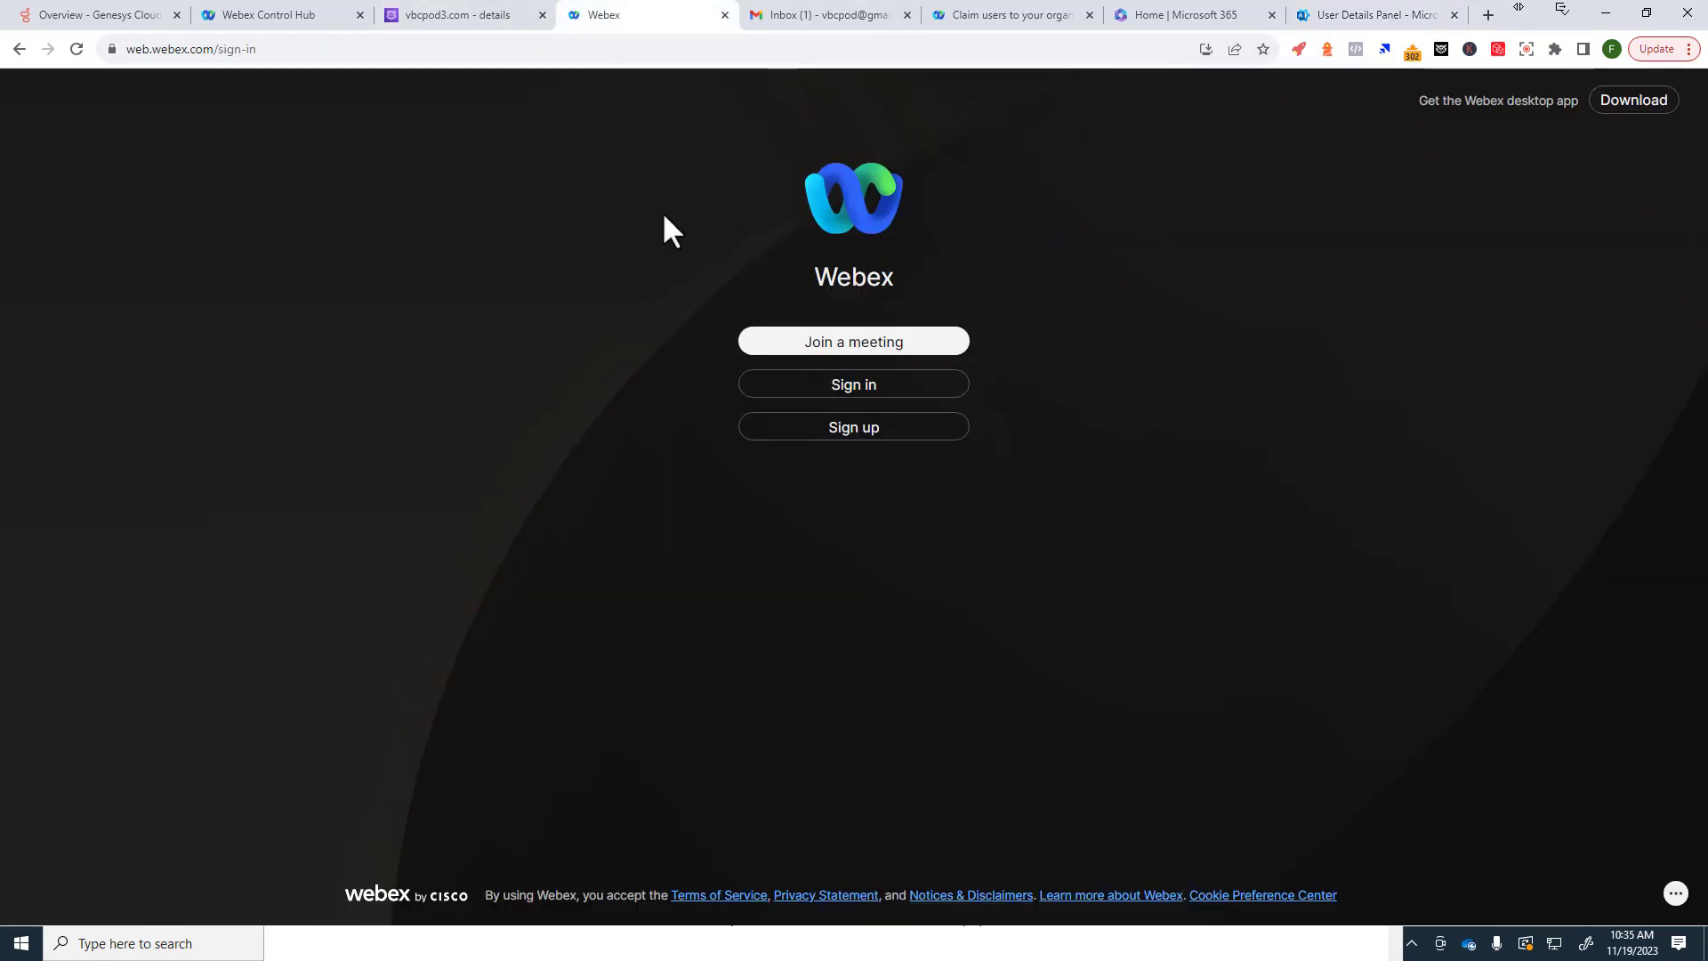
pyautogui.click(258, 15)
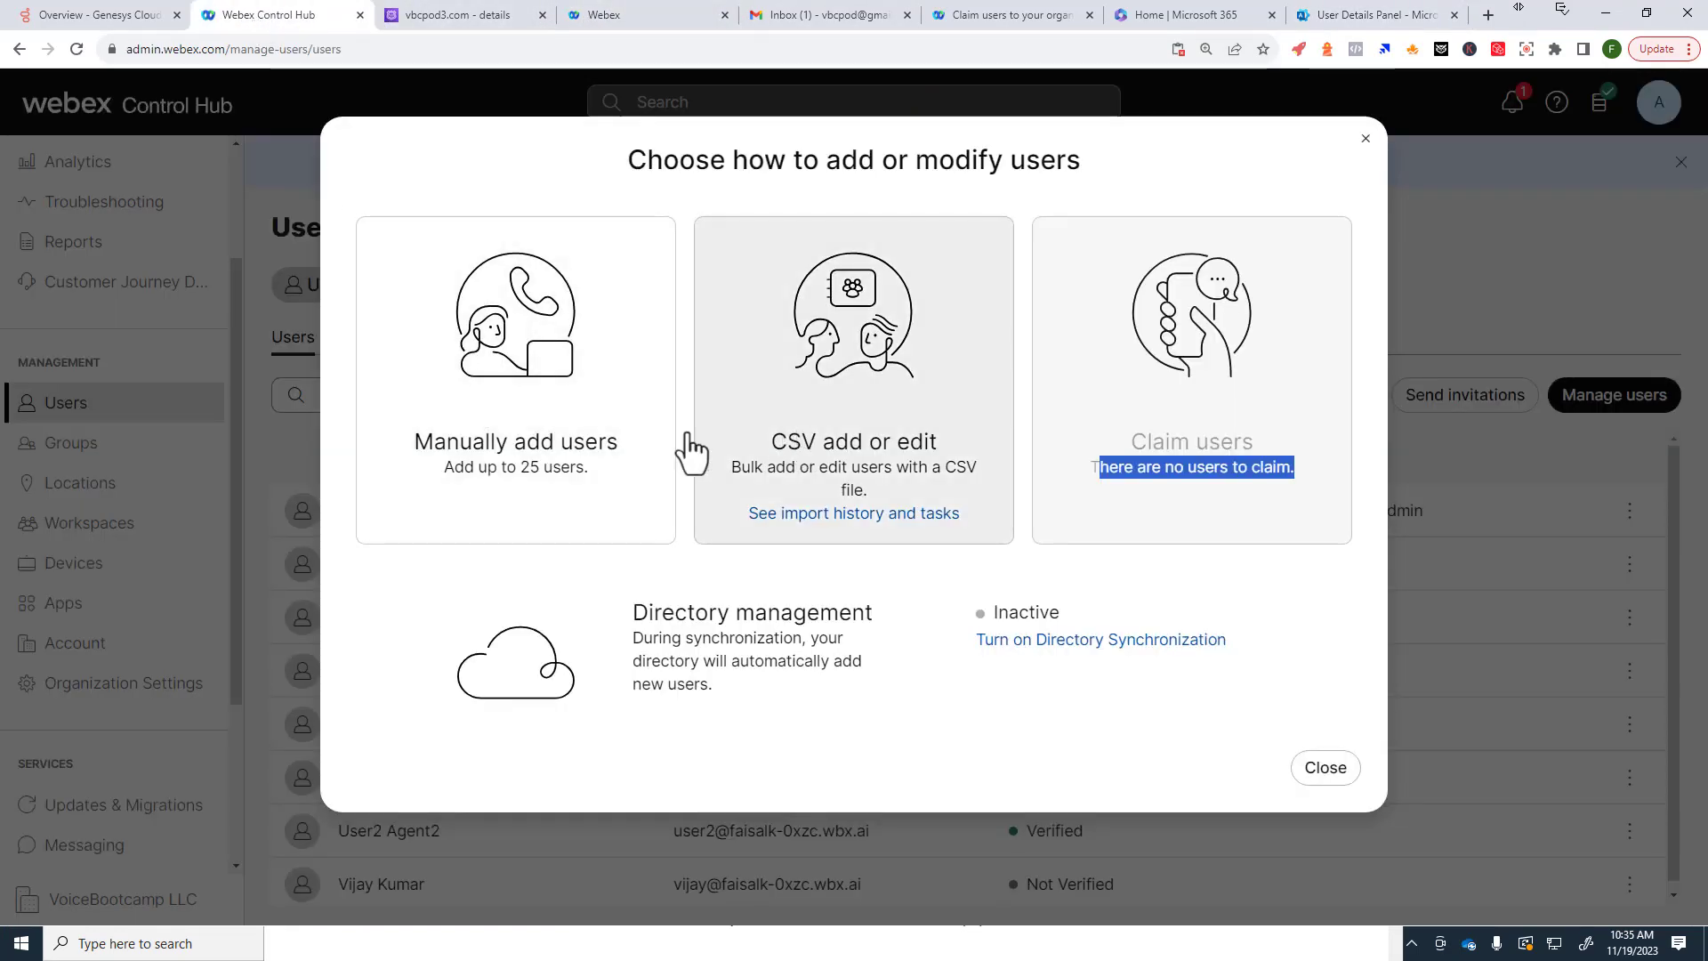
pyautogui.click(564, 427)
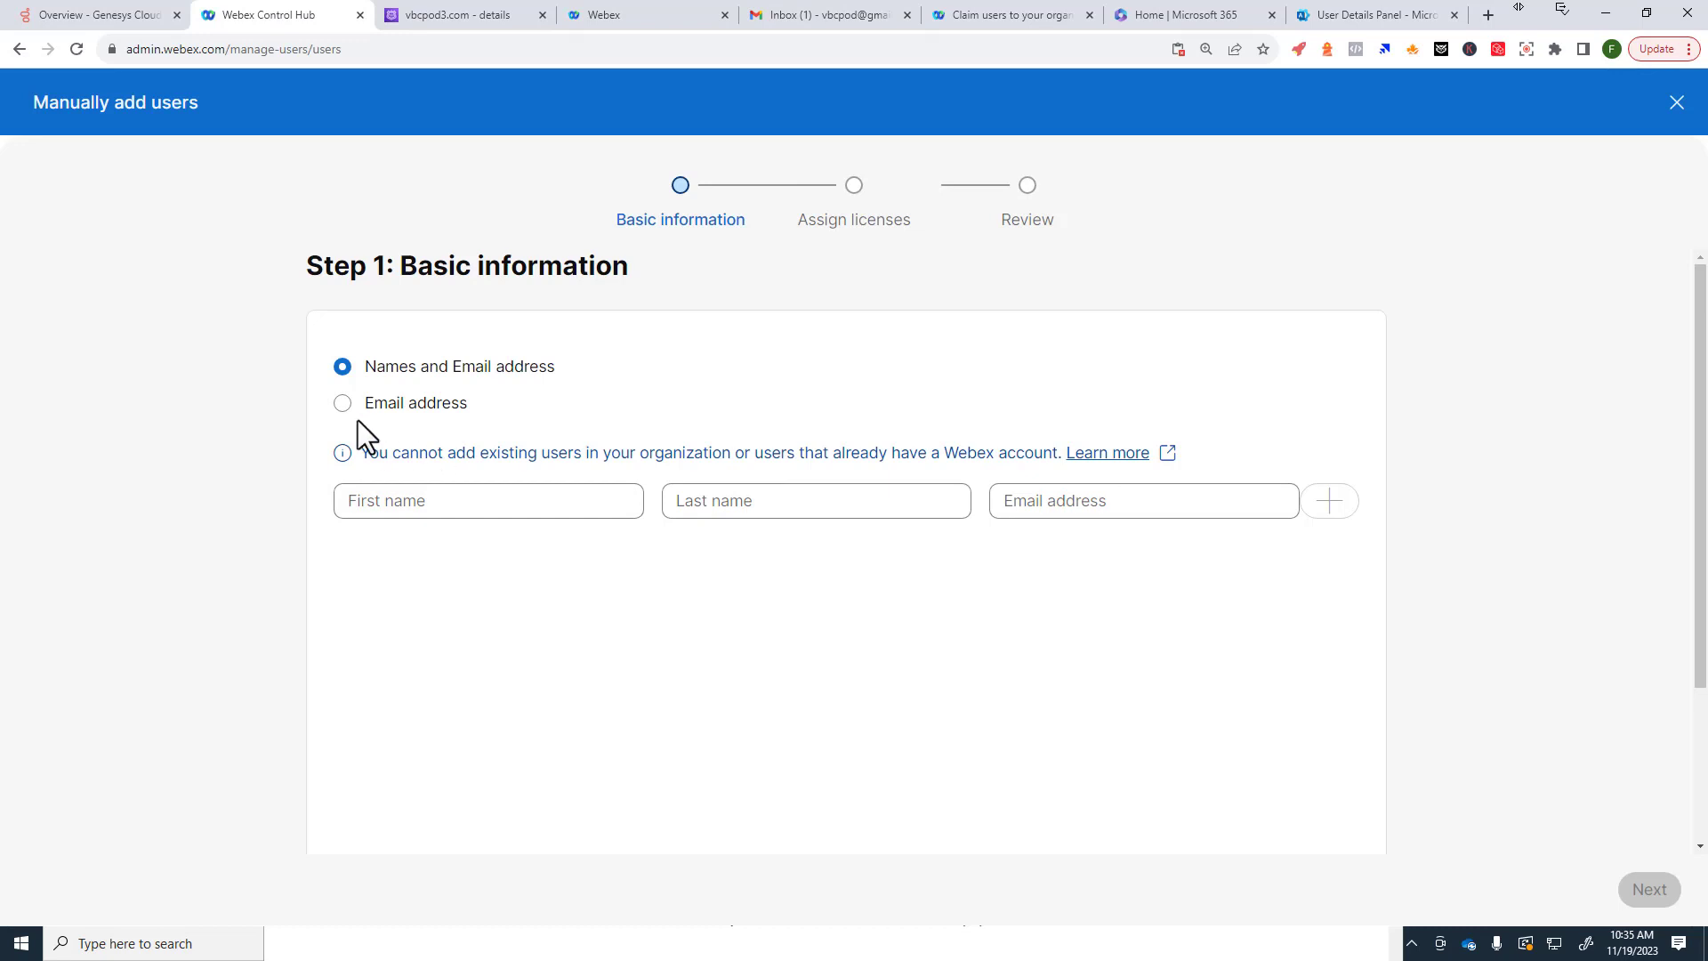
pyautogui.click(343, 403)
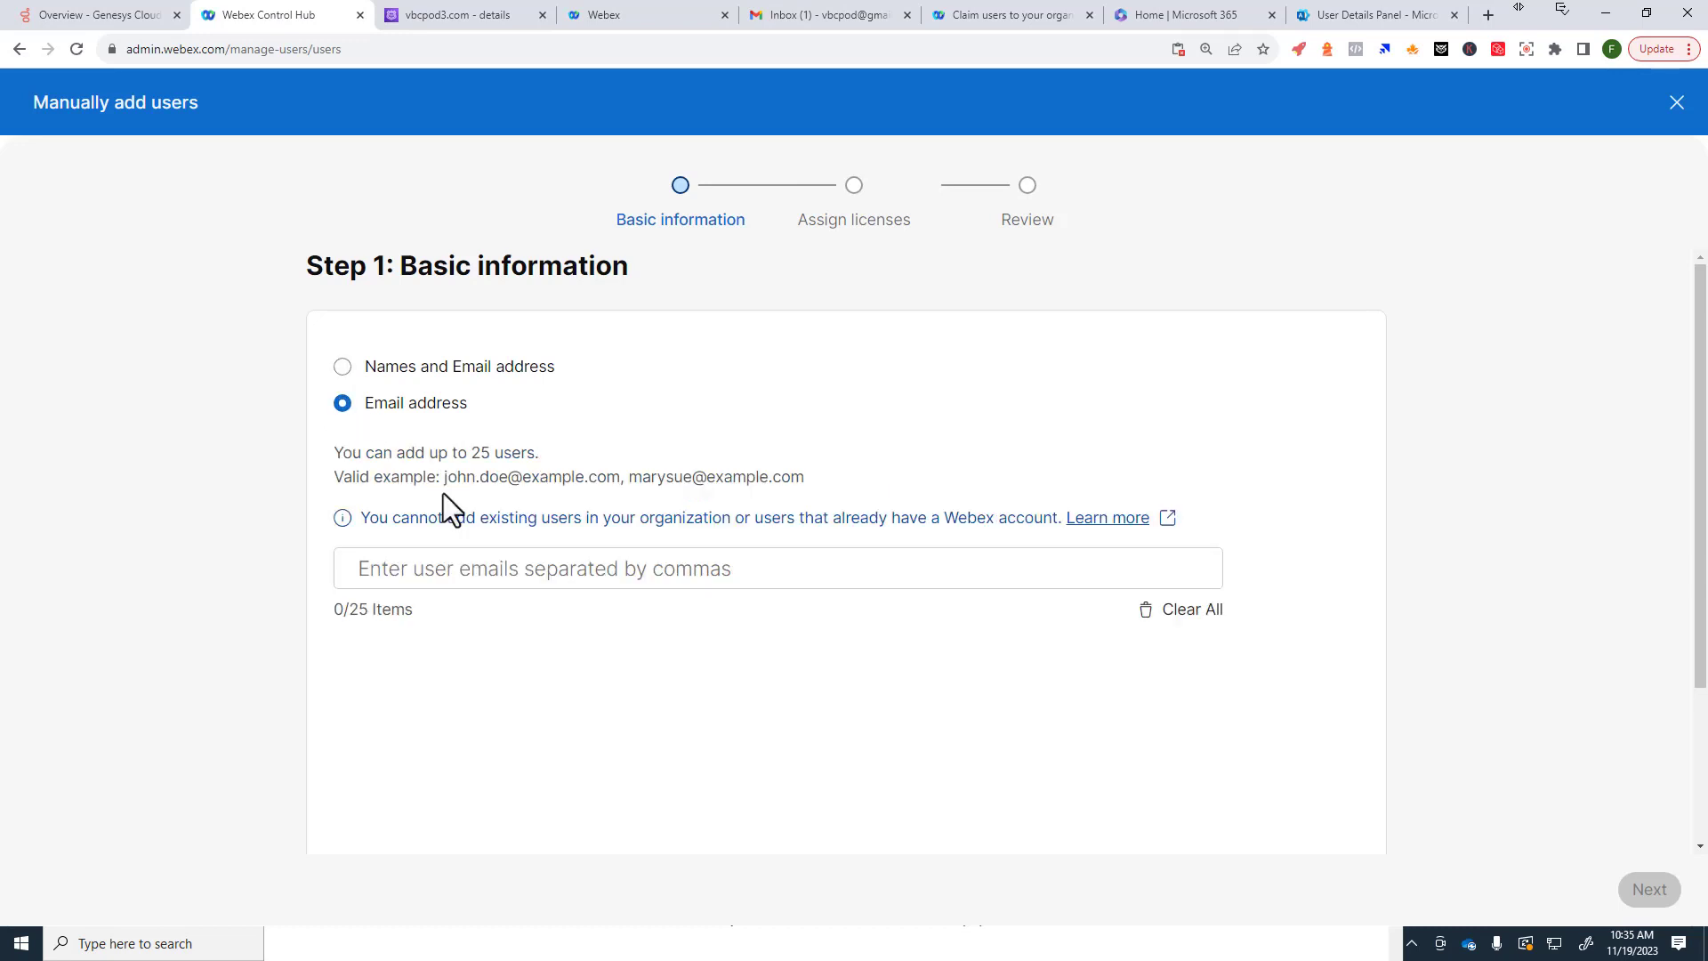
pyautogui.click(433, 577)
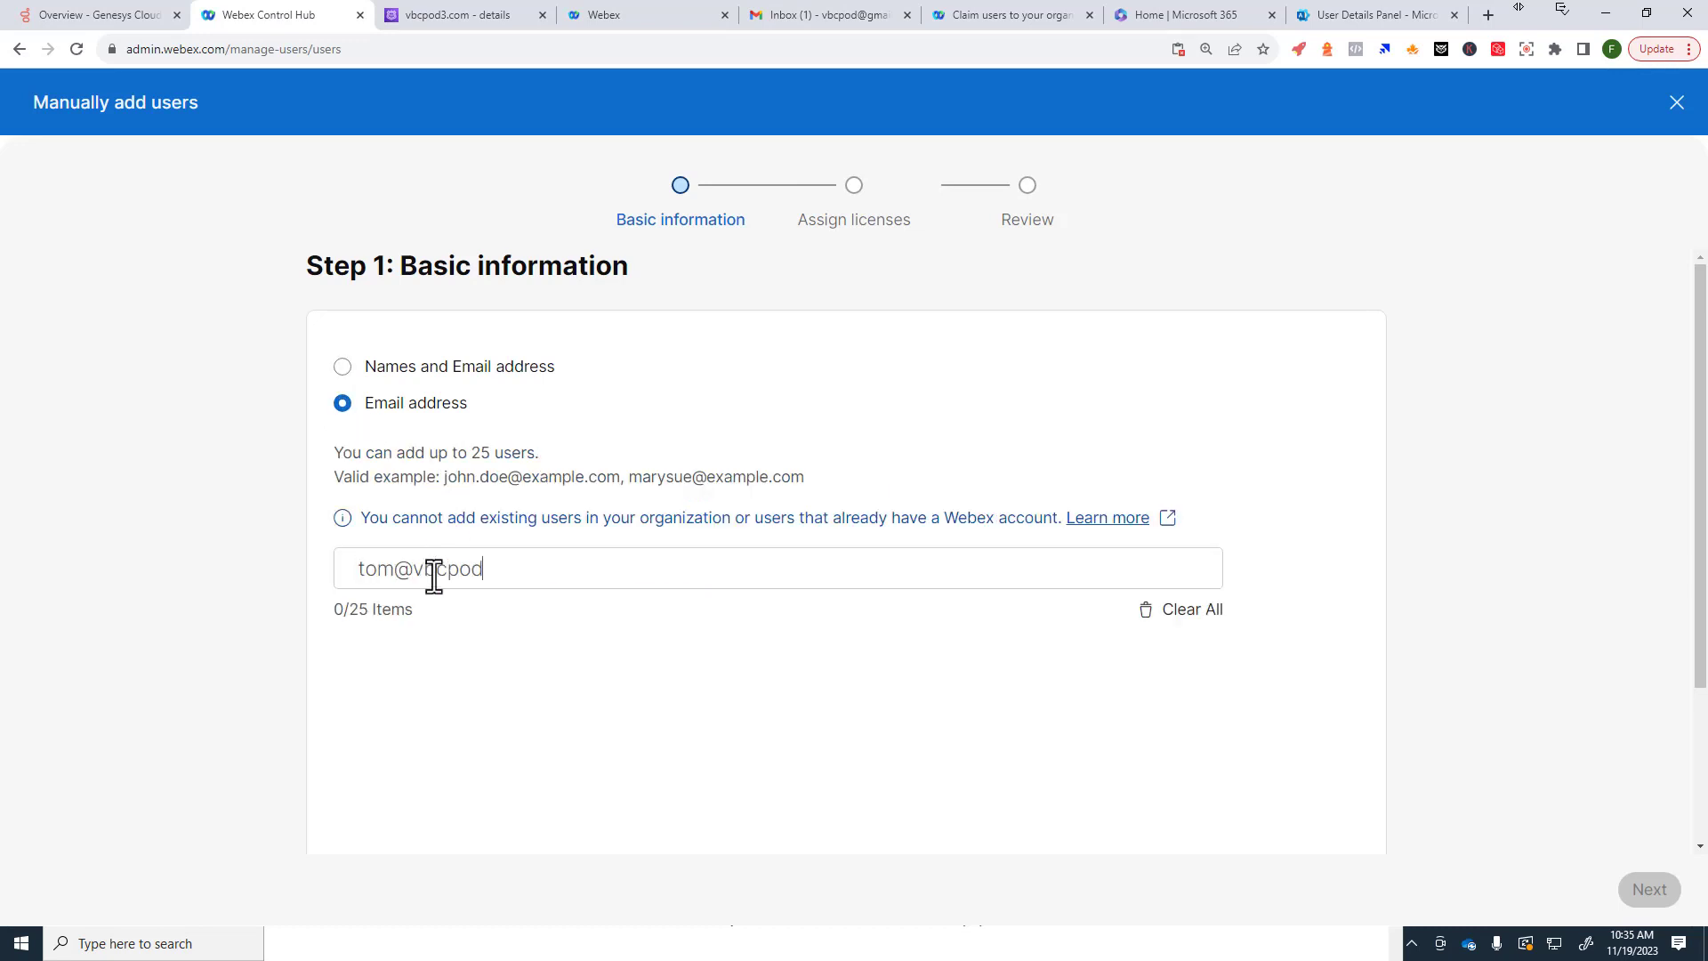
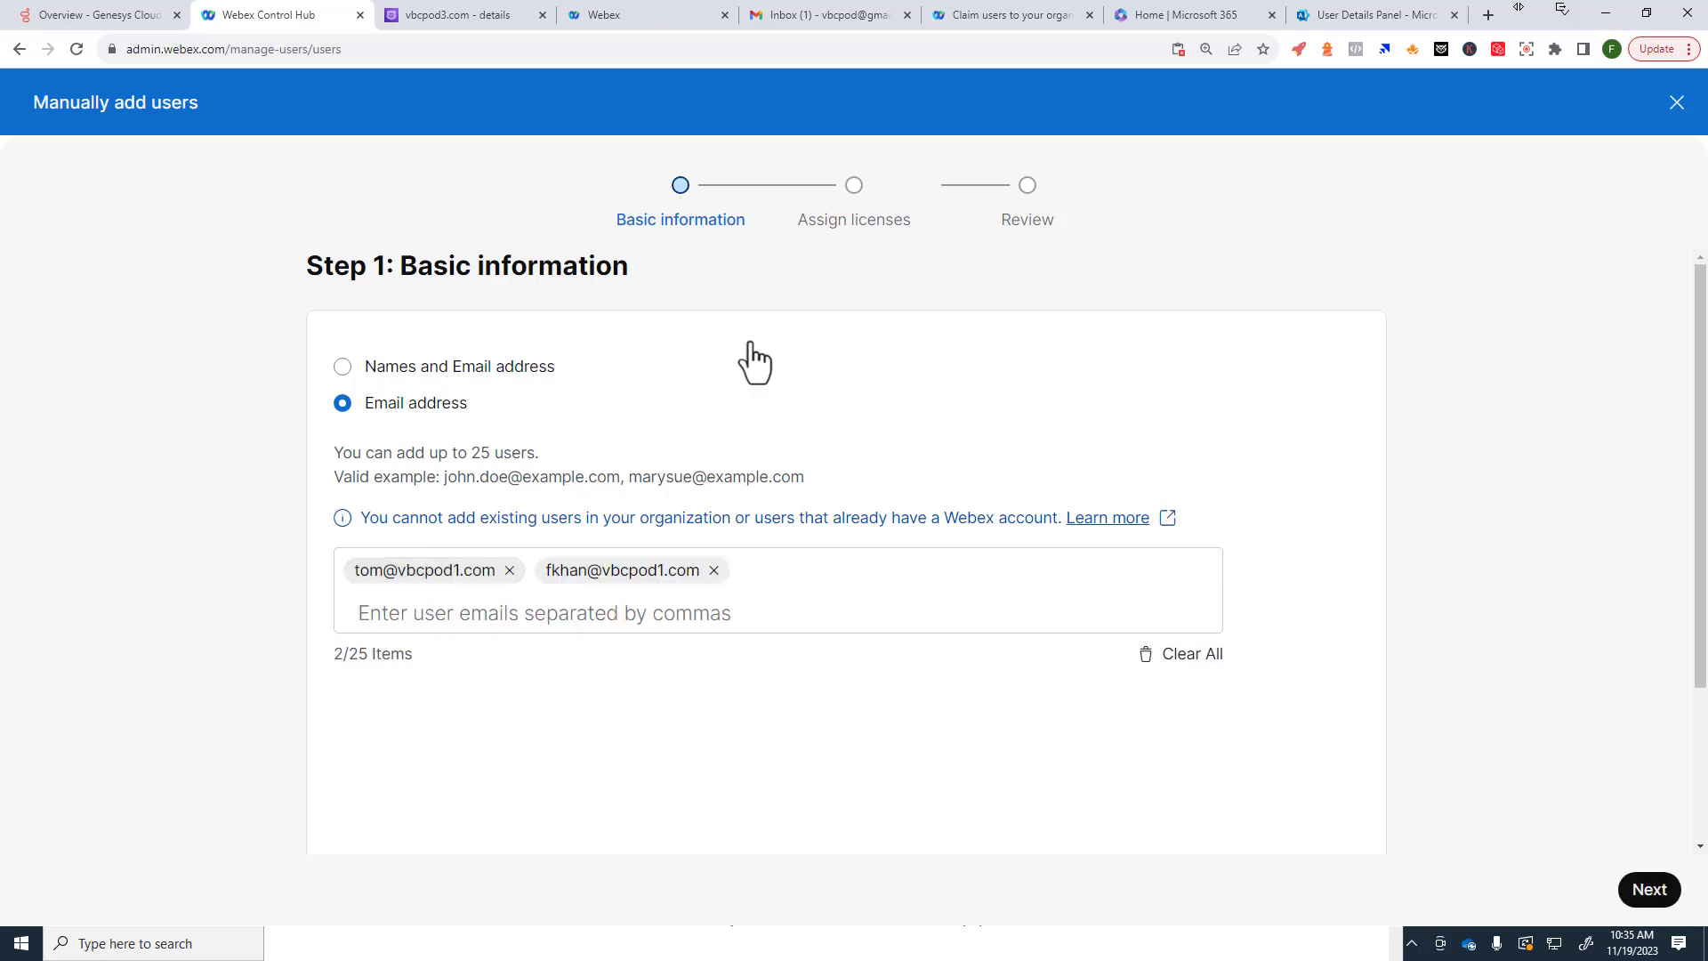
pyautogui.click(1328, 15)
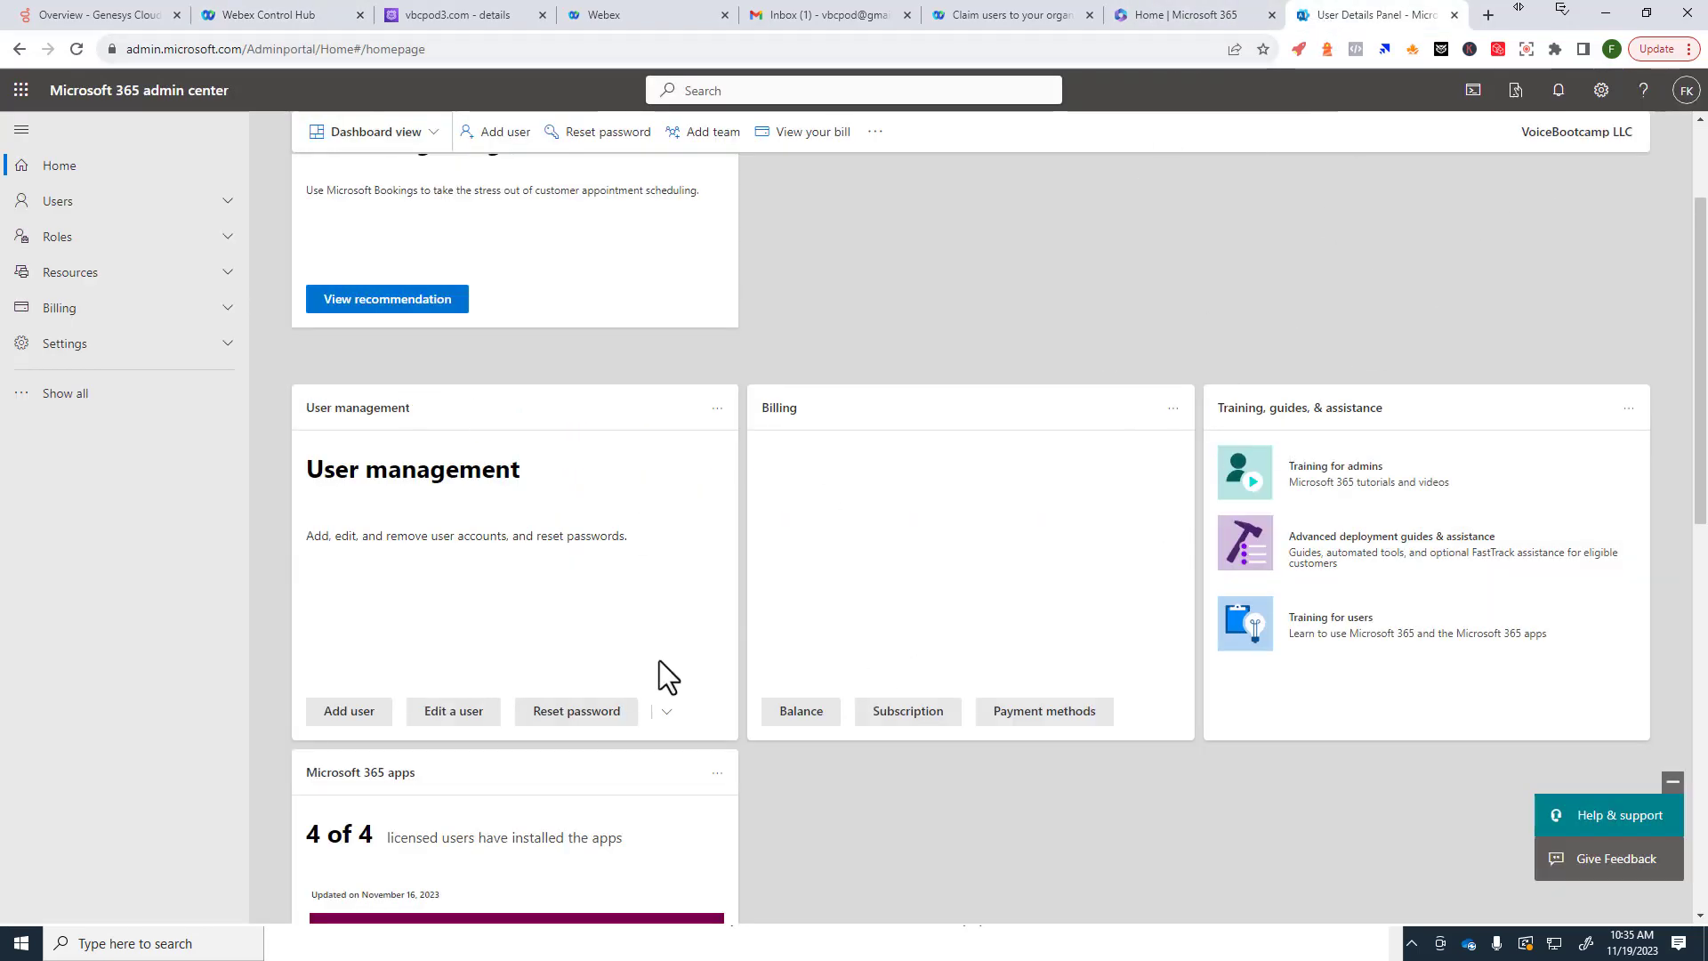
# Step: Open the administrator's username and email settings and select an existing vbcpod1.com alias
pyautogui.click(449, 711)
pyautogui.click(1395, 255)
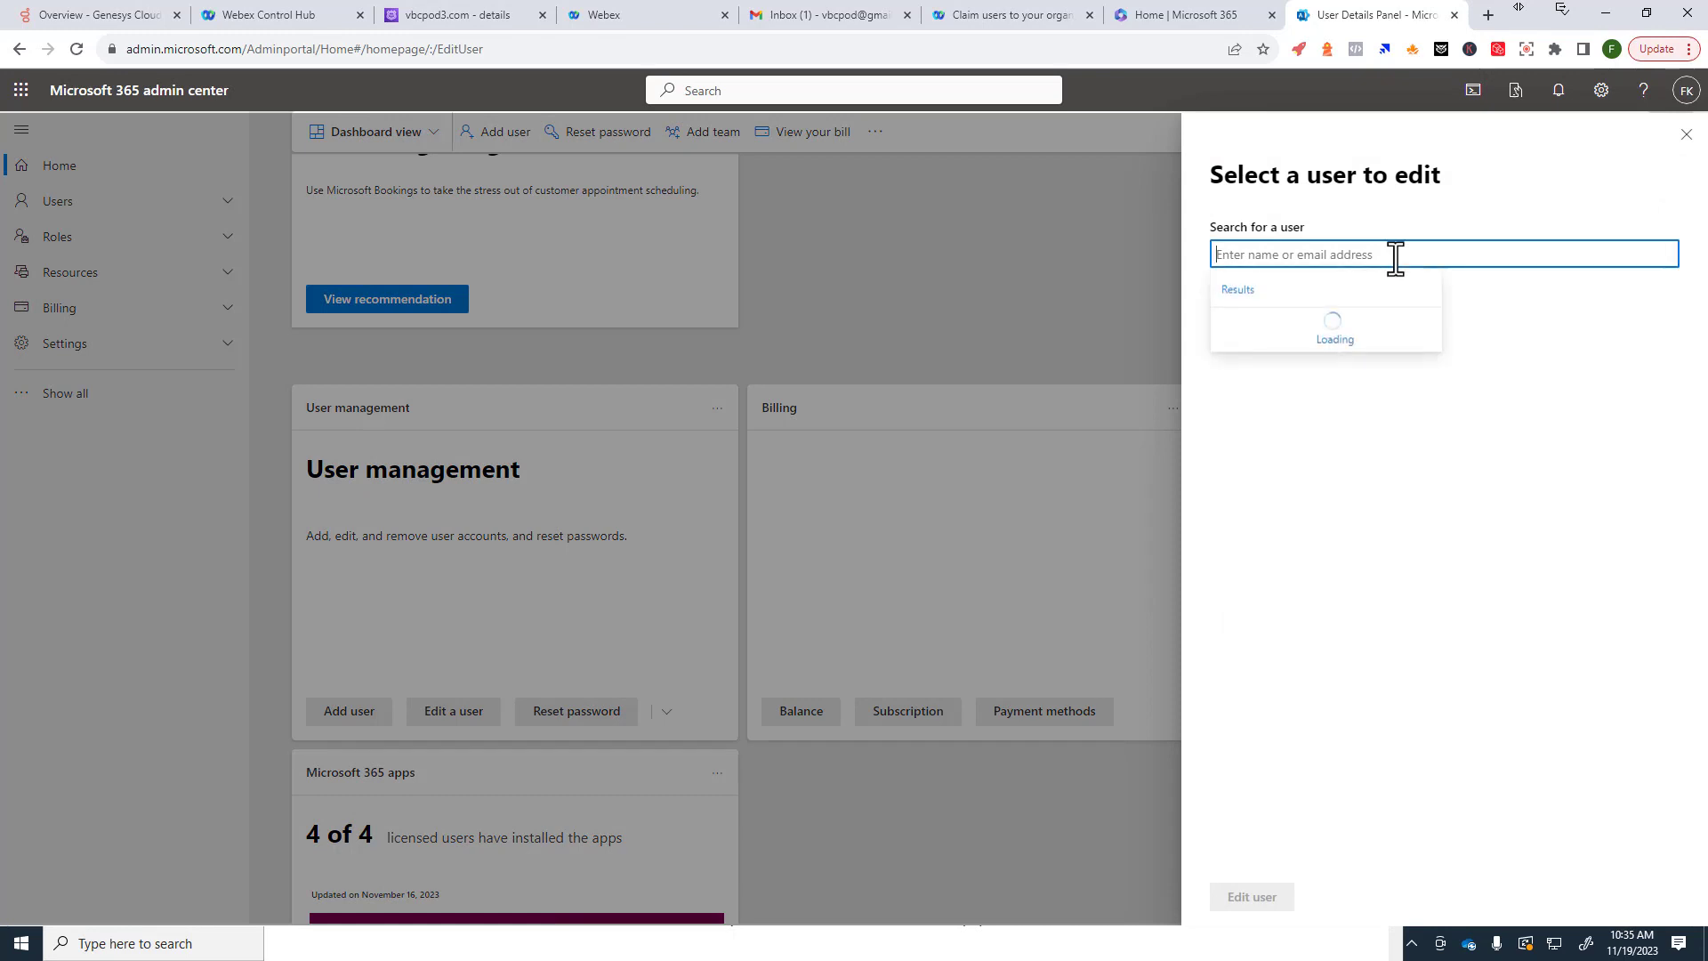
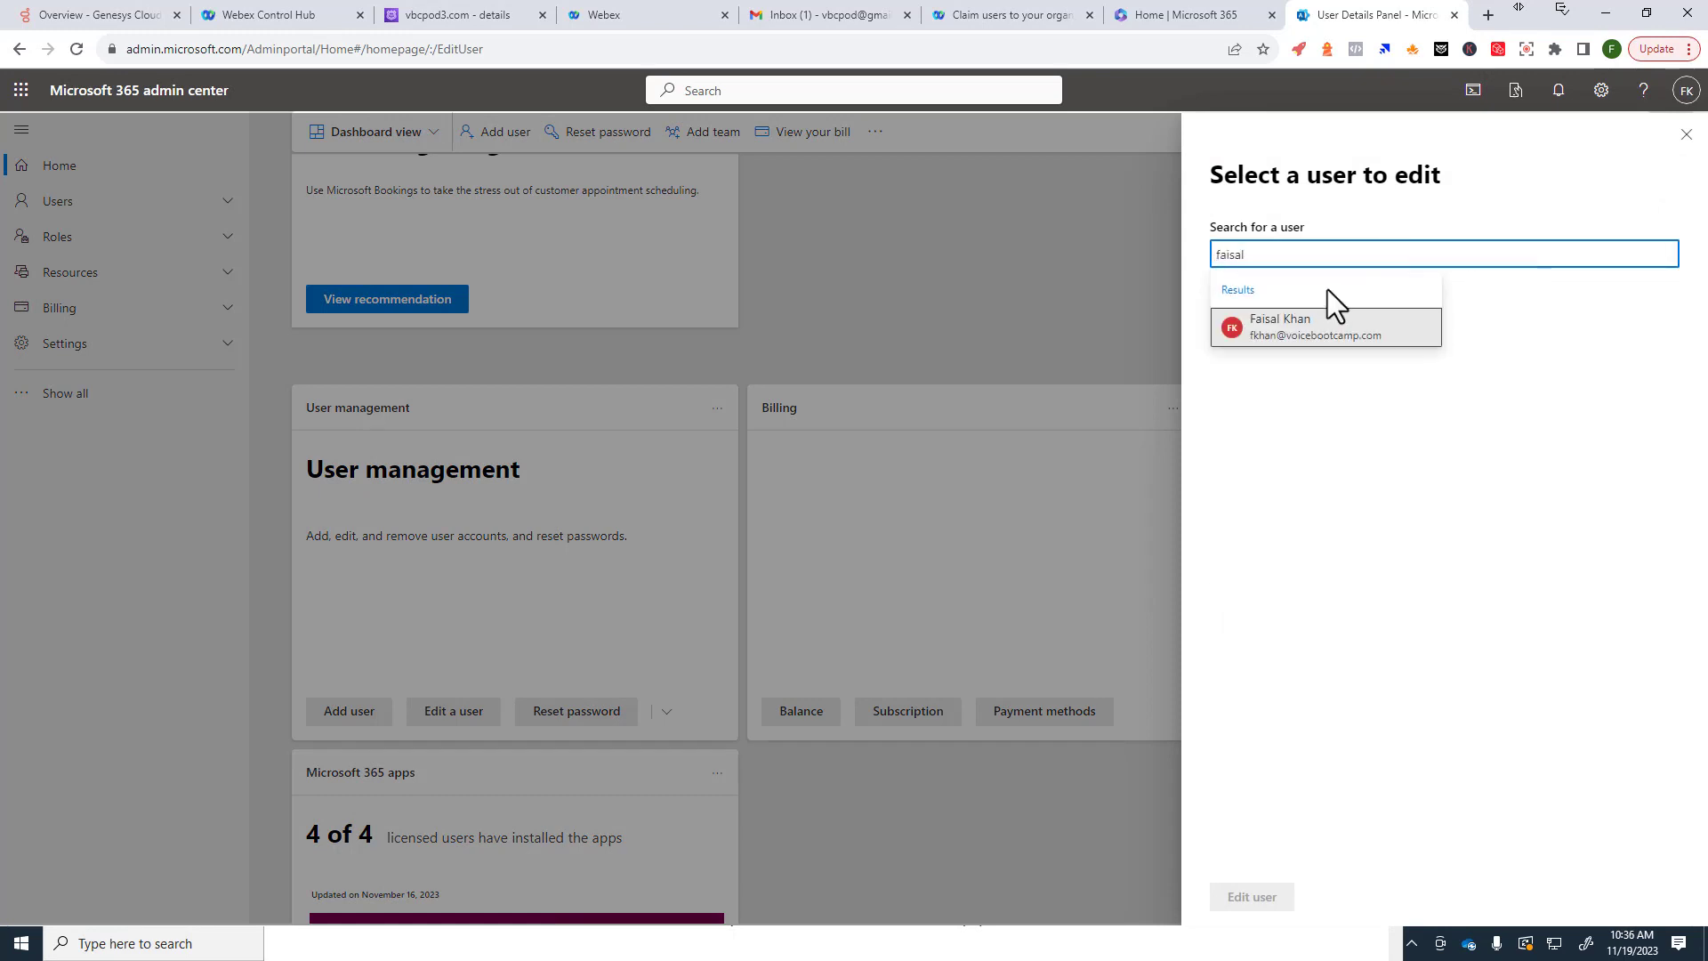
pyautogui.click(1302, 327)
pyautogui.click(1249, 898)
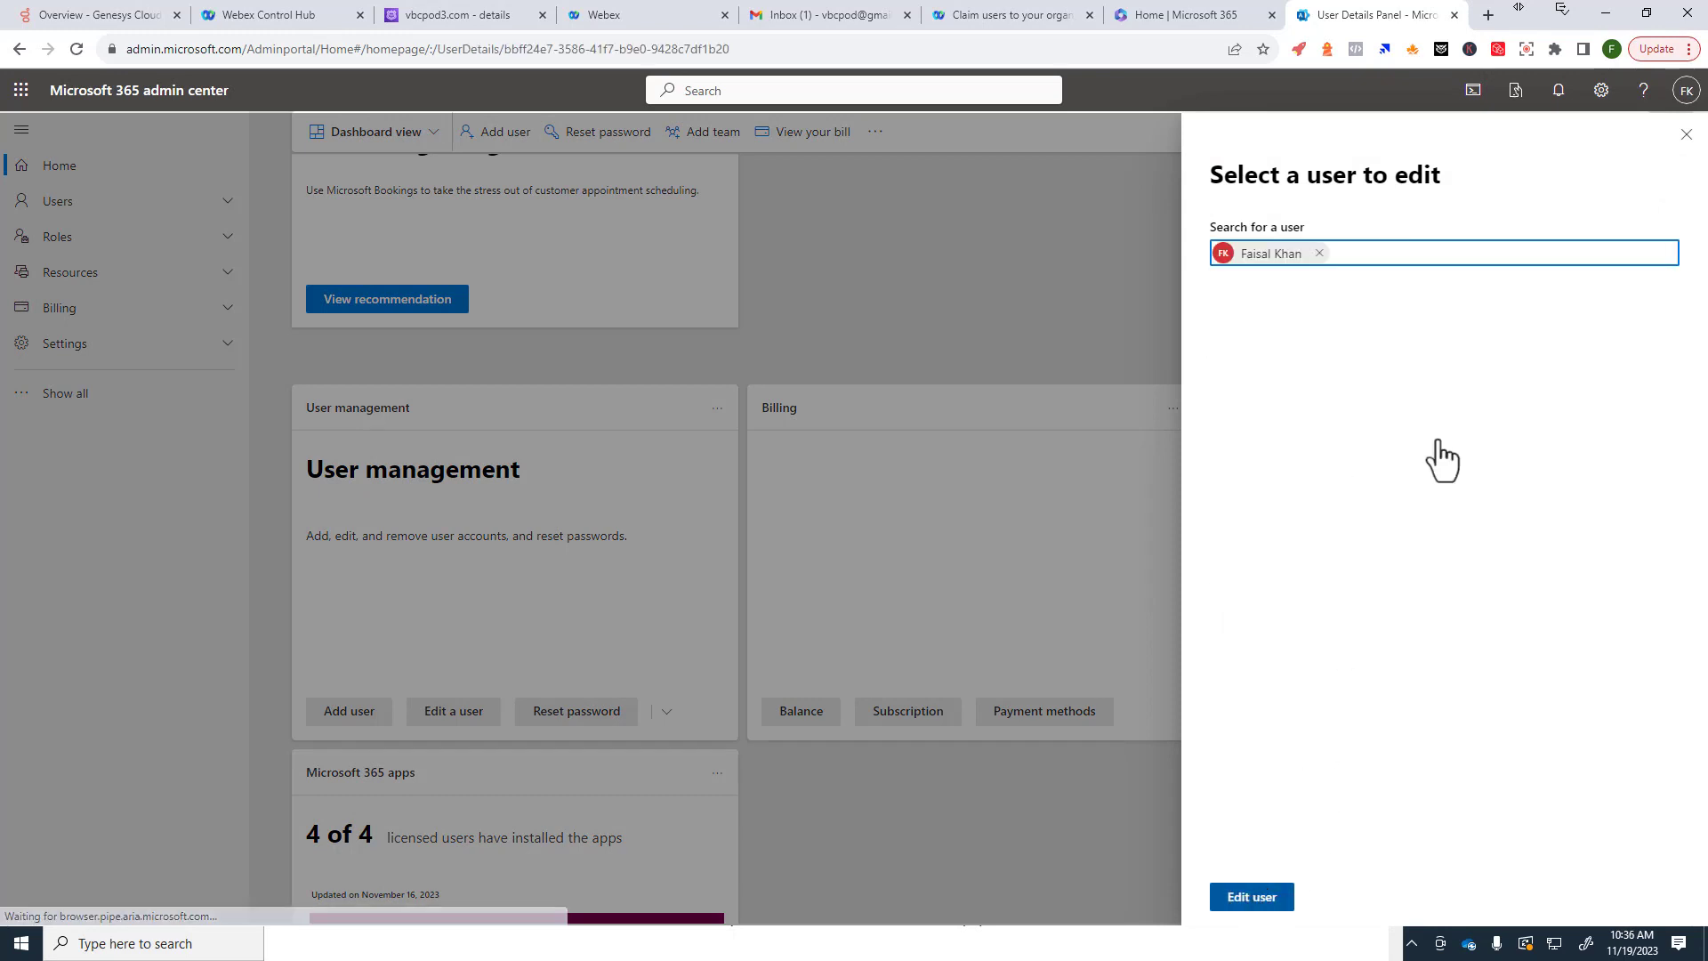
pyautogui.click(1361, 458)
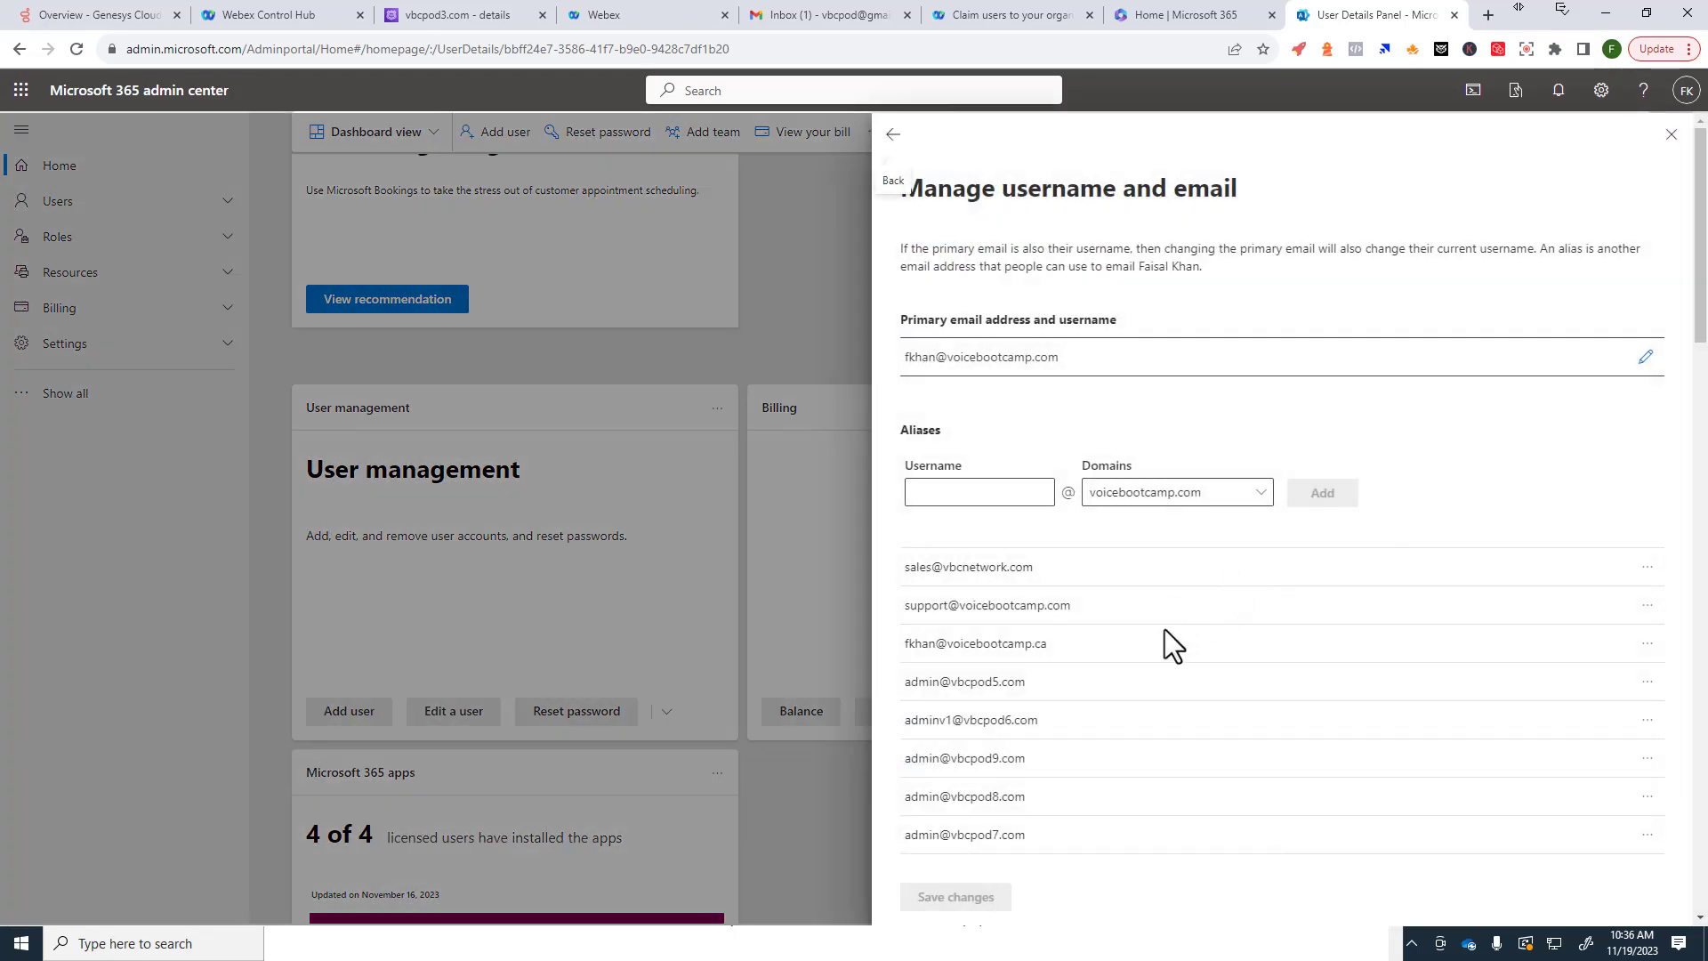
pyautogui.scroll(-5, 1157, 640)
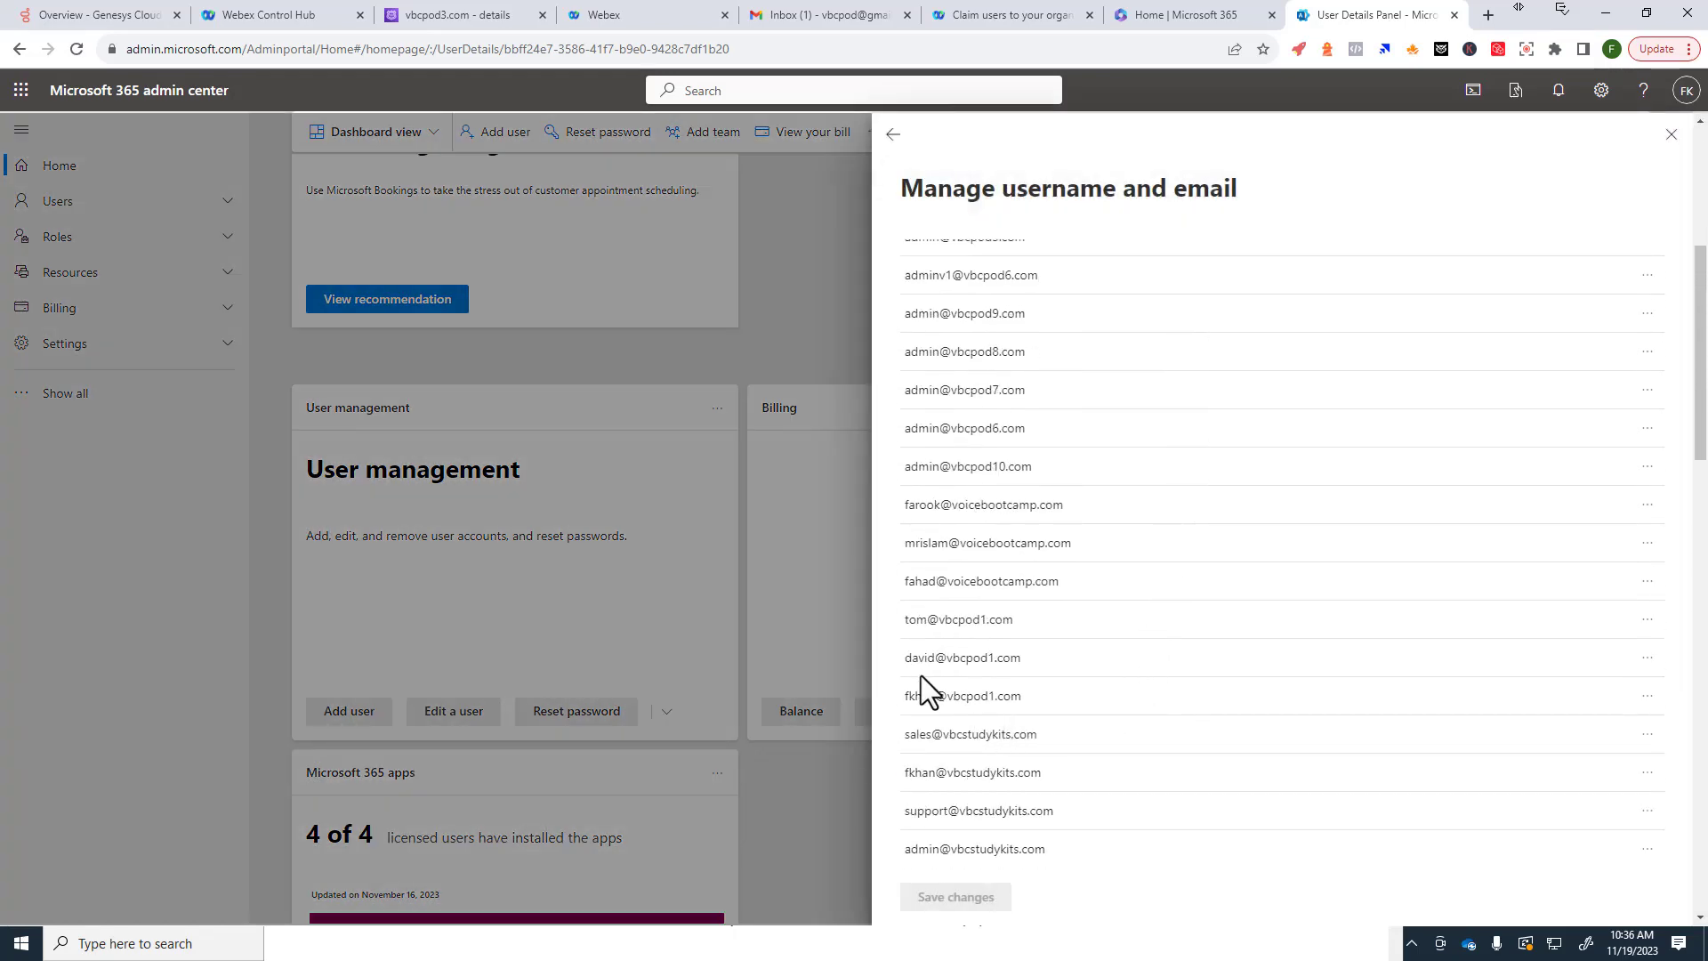
pyautogui.moveTo(902, 660); pyautogui.dragTo(1050, 642)
pyautogui.click(271, 18)
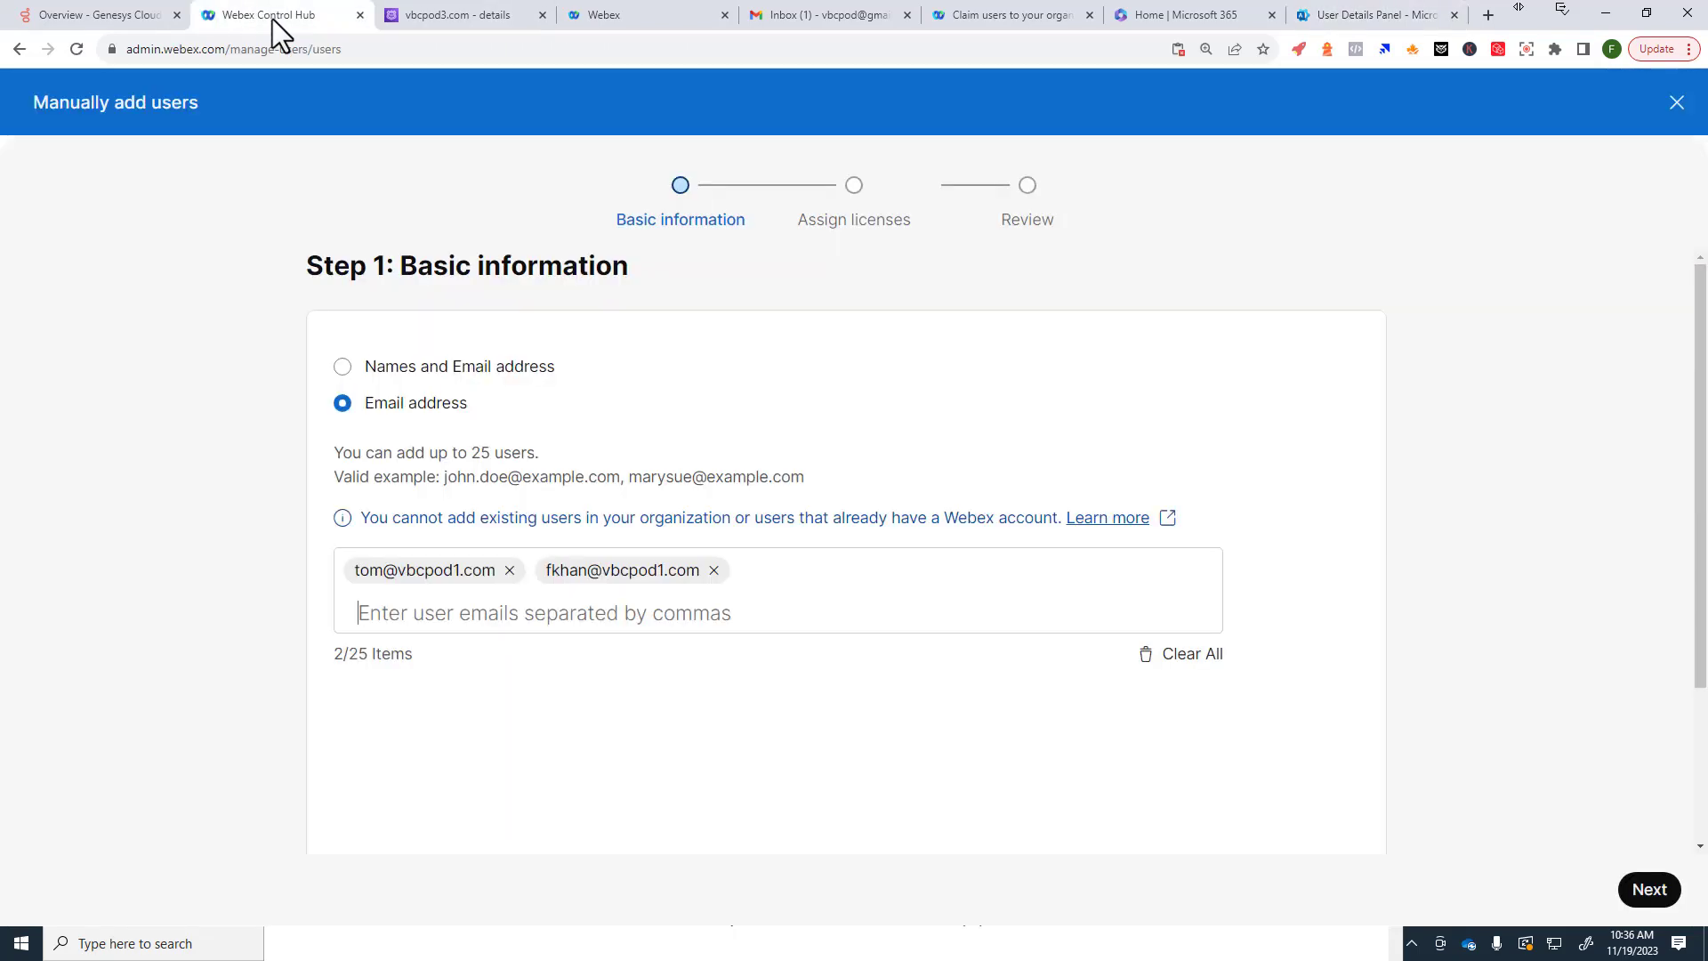
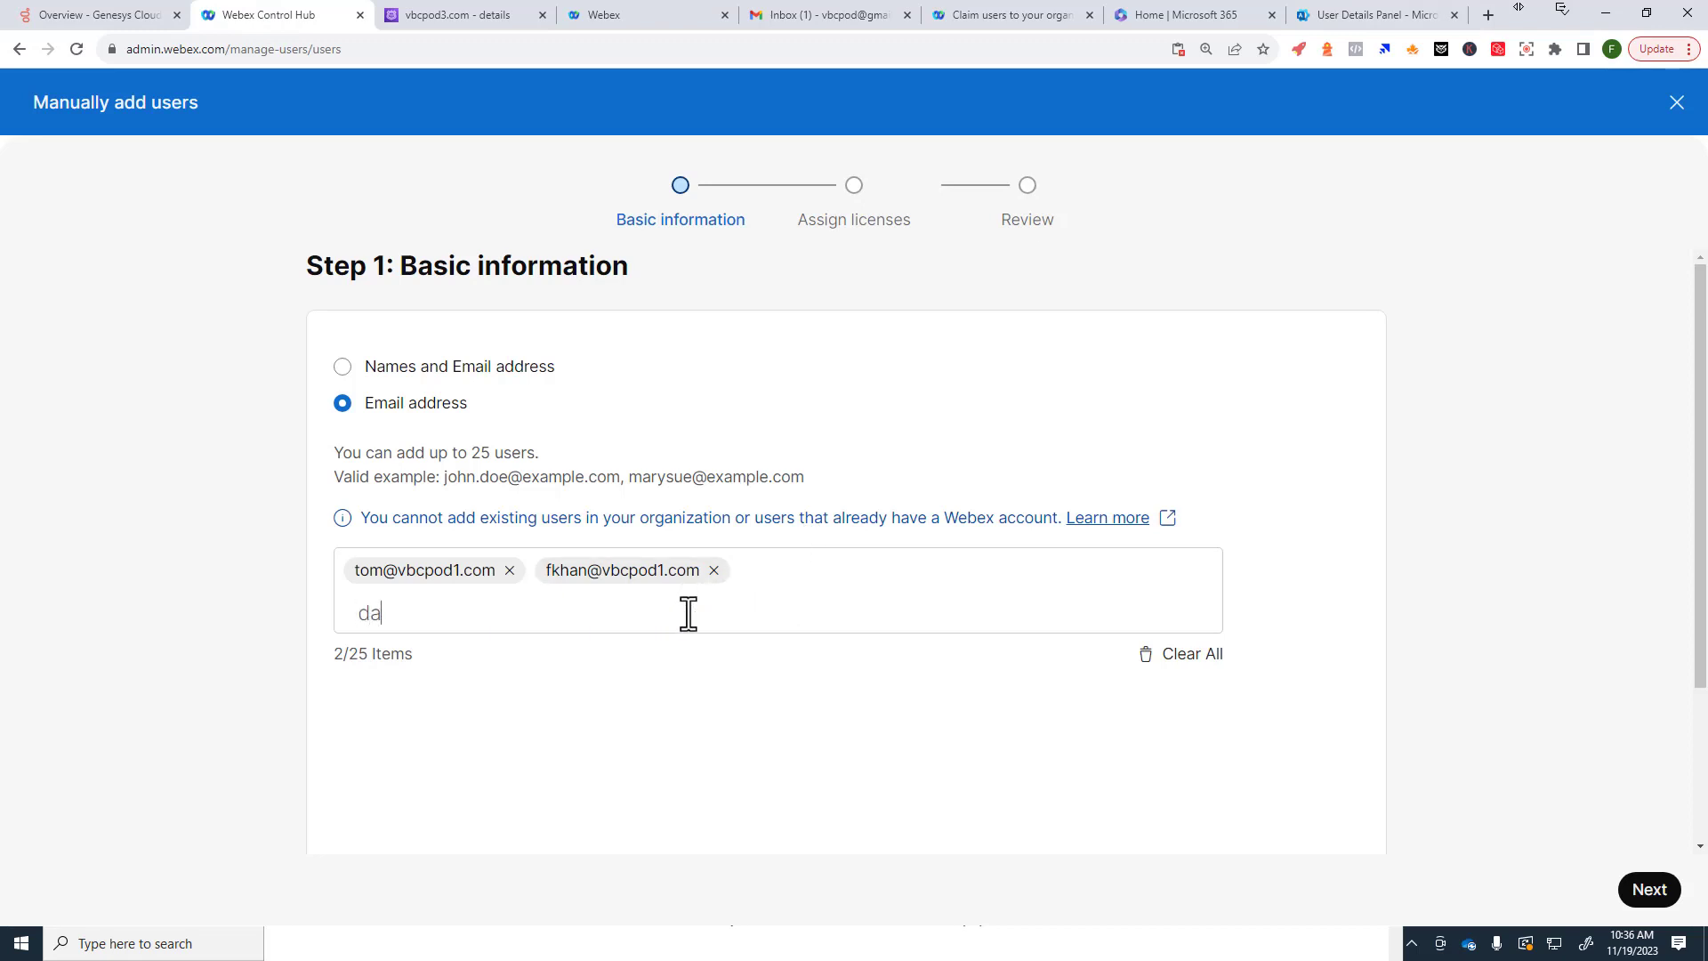
# Step: Add a third vbcpod1.com e-mail and assign Webex Calling Professional and Licensed Agent licences
pyautogui.press('Return')
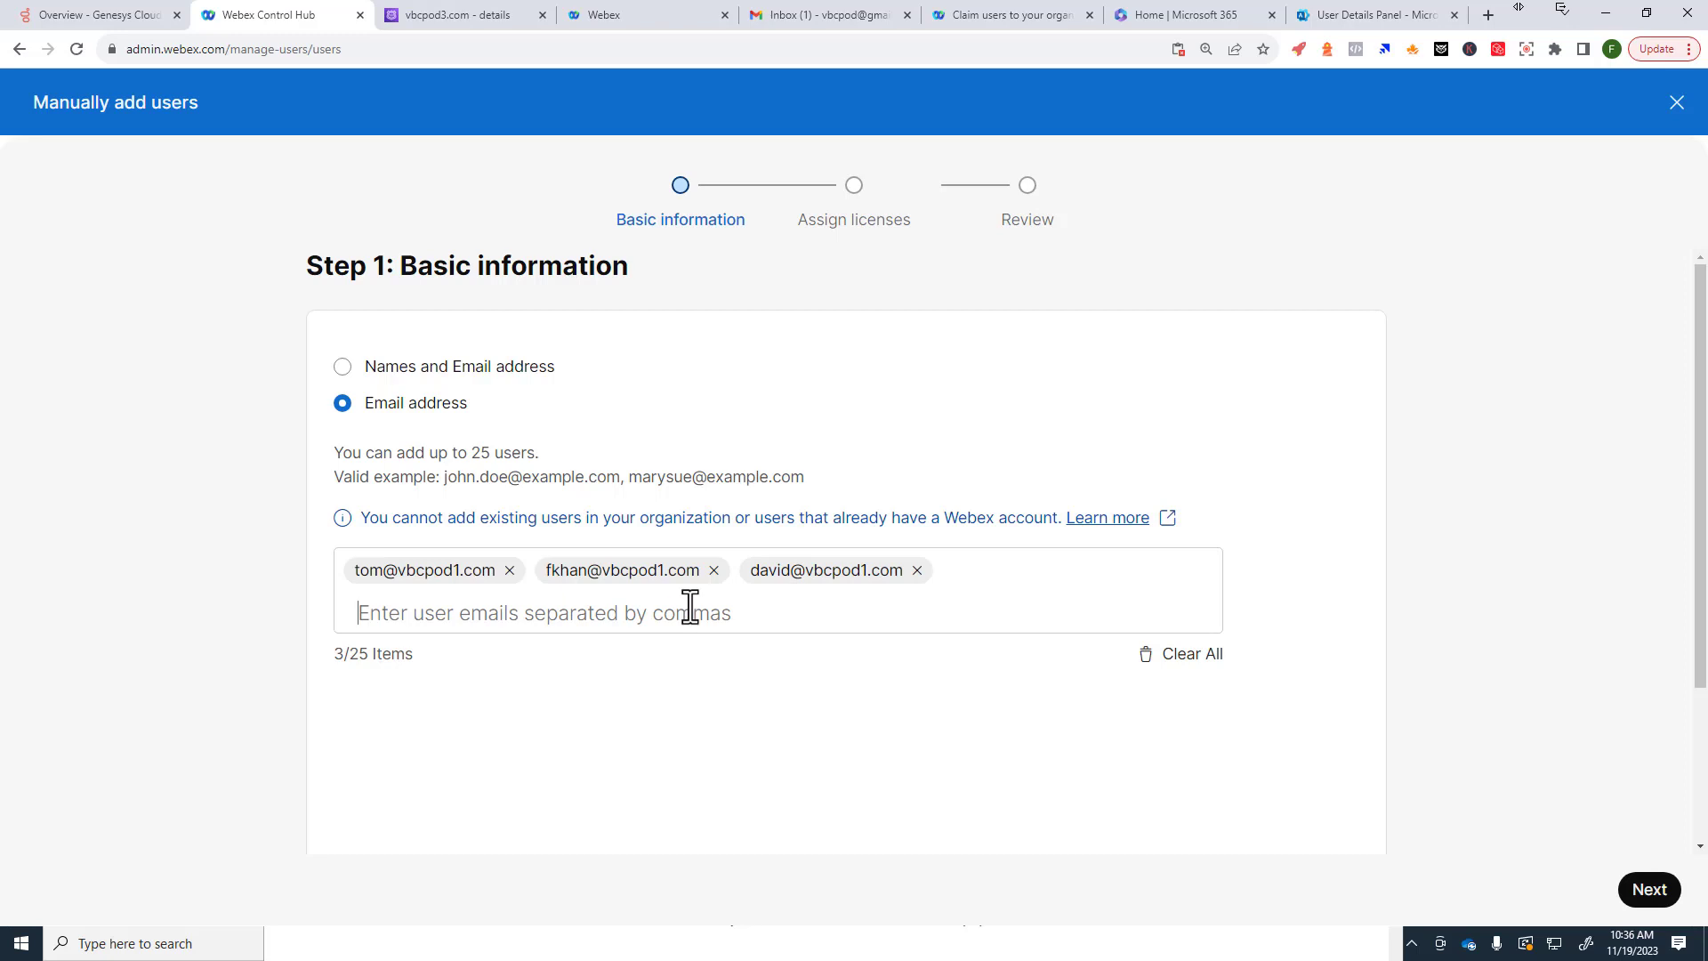
pyautogui.click(1649, 896)
pyautogui.click(464, 543)
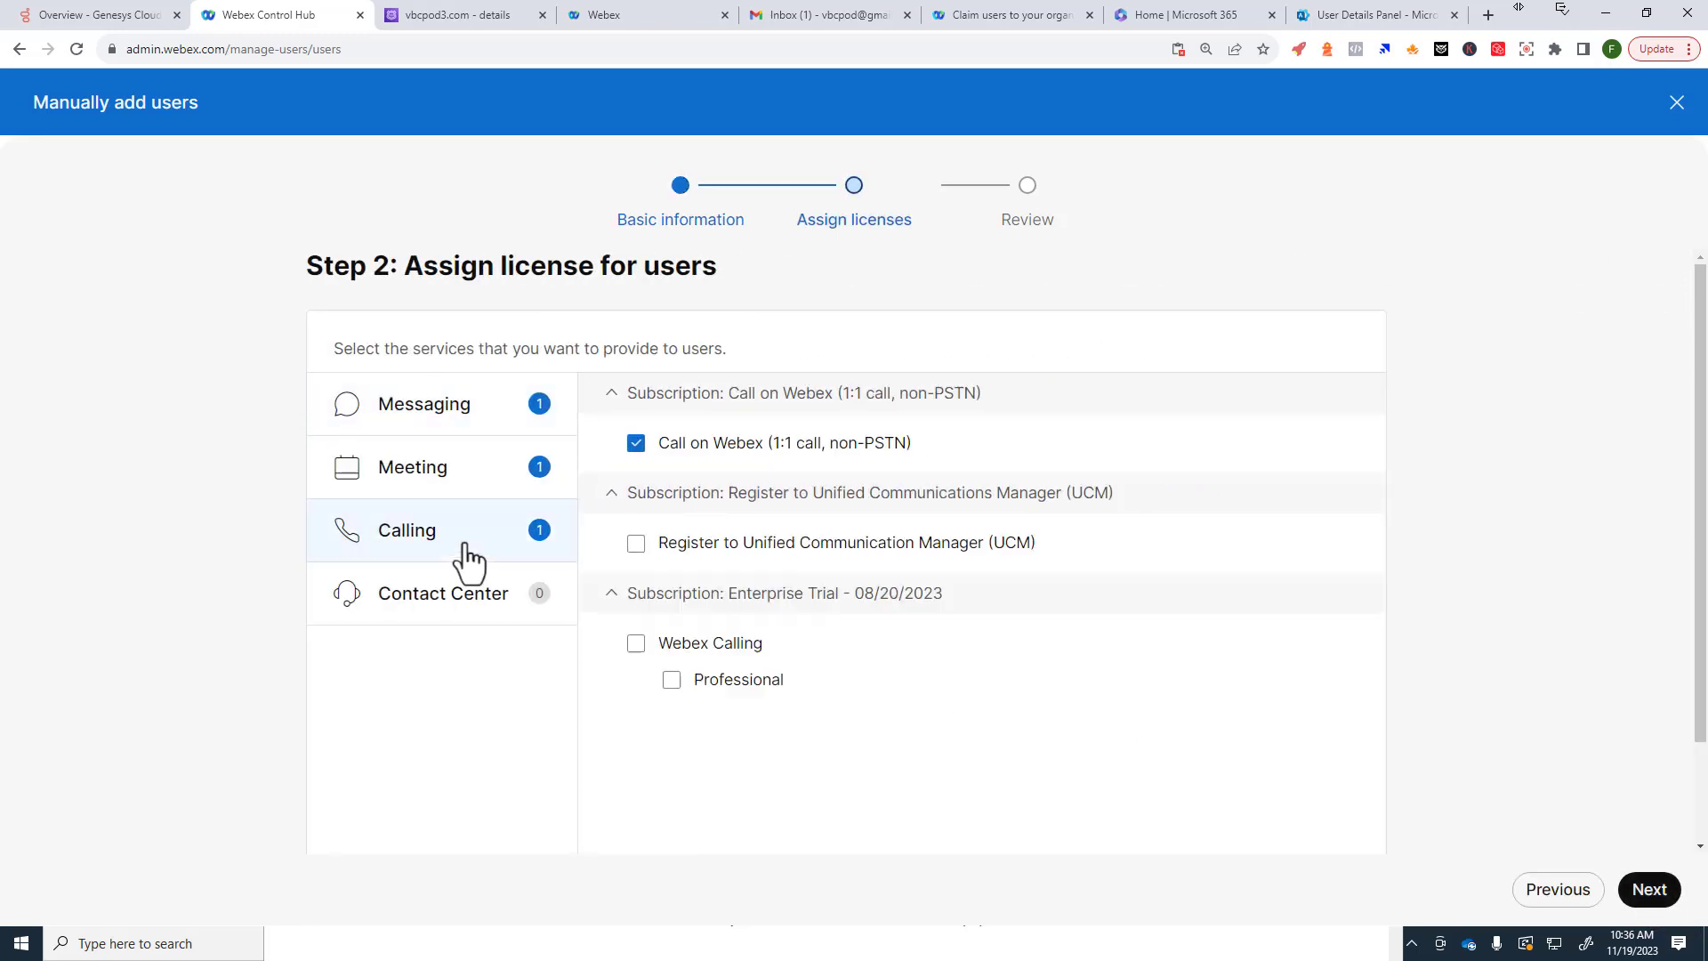
pyautogui.click(636, 643)
pyautogui.click(470, 614)
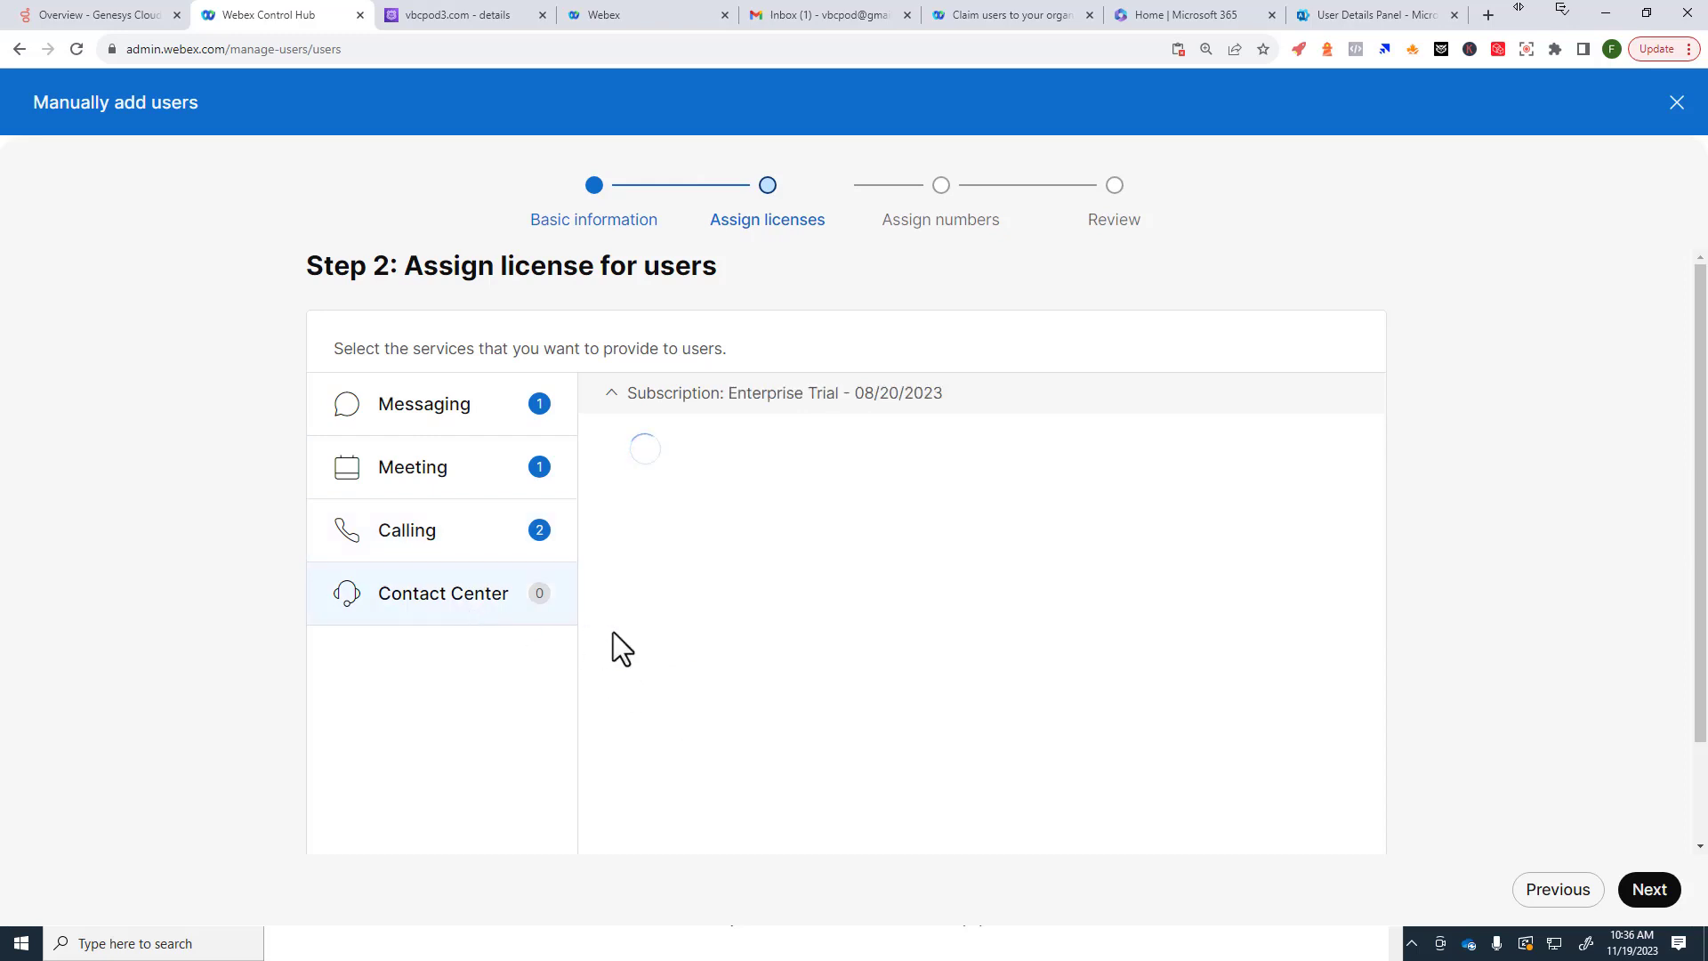
pyautogui.click(636, 445)
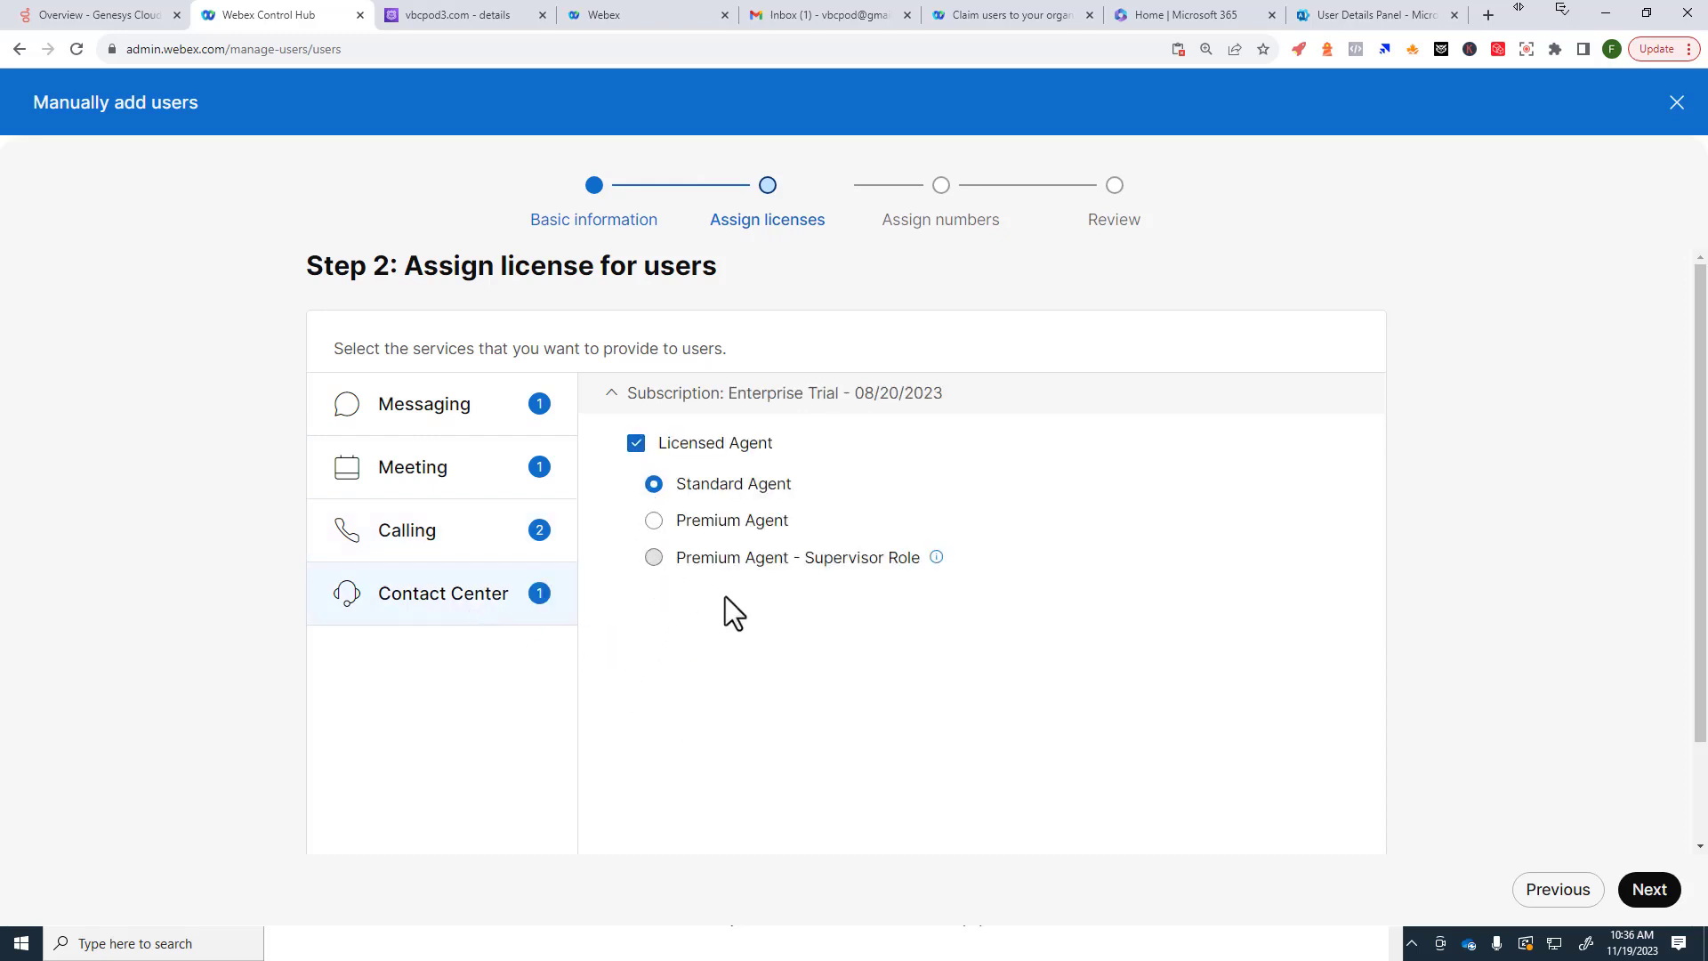
# Step: Place the three users at Site1 with extensions 5006, 5007 and 5008, and create them
pyautogui.click(1645, 888)
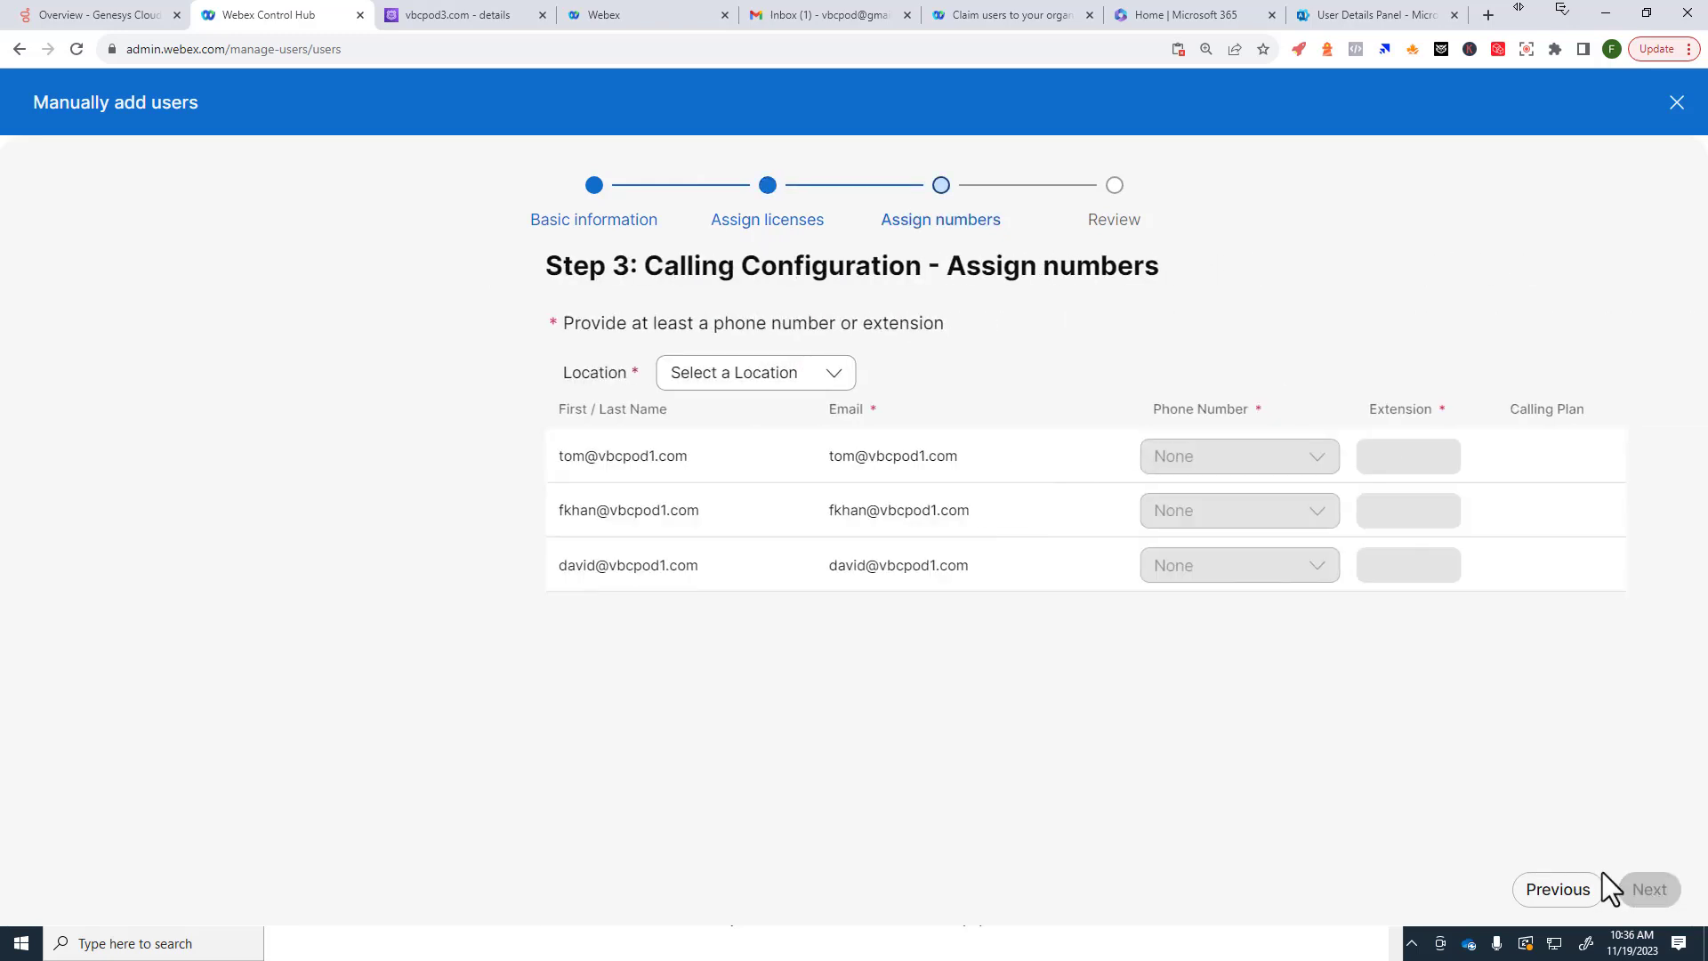
pyautogui.click(550, 393)
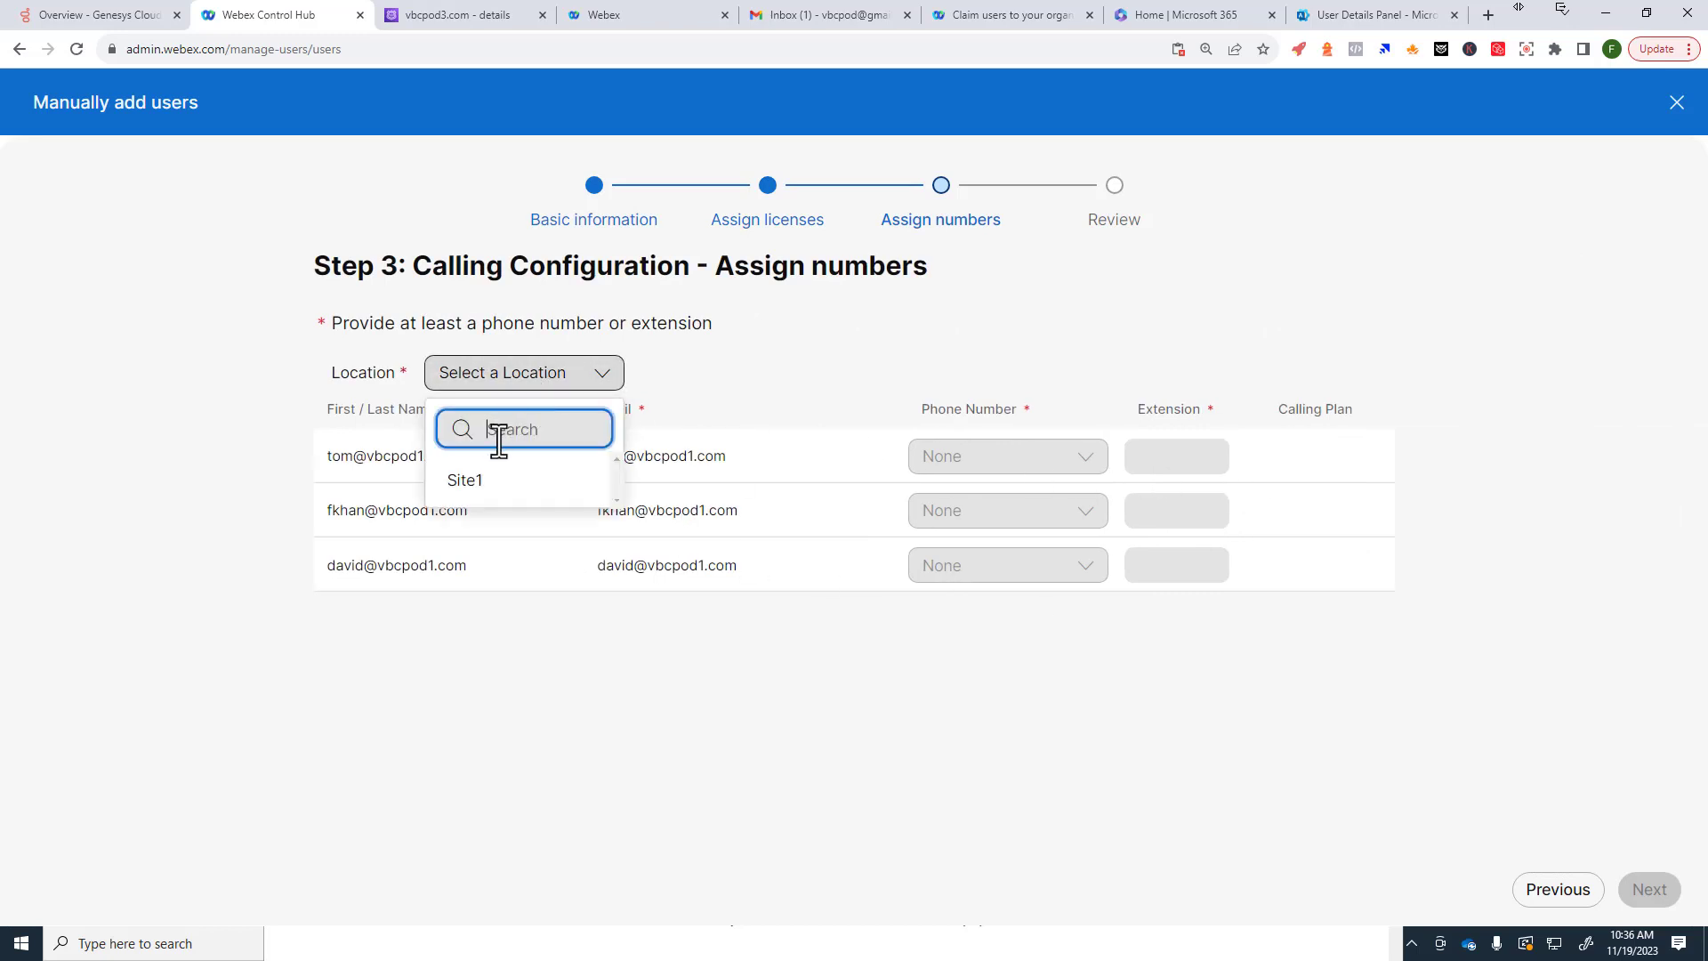
pyautogui.click(465, 477)
pyautogui.click(1180, 458)
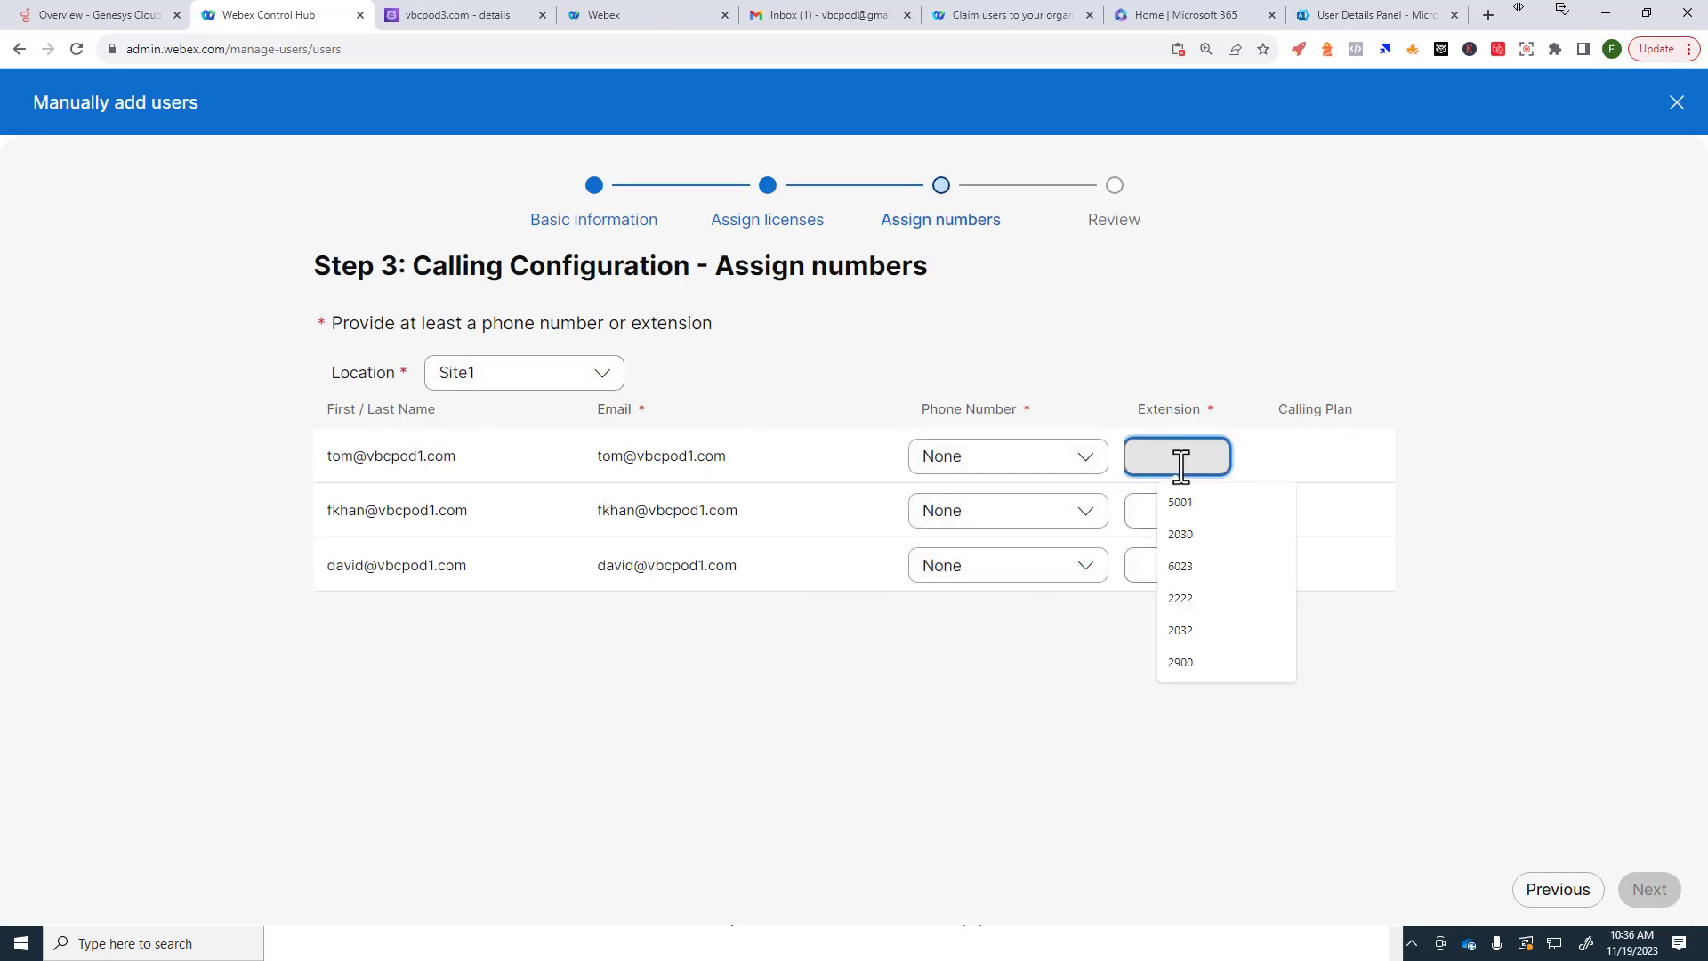
pyautogui.write('500')
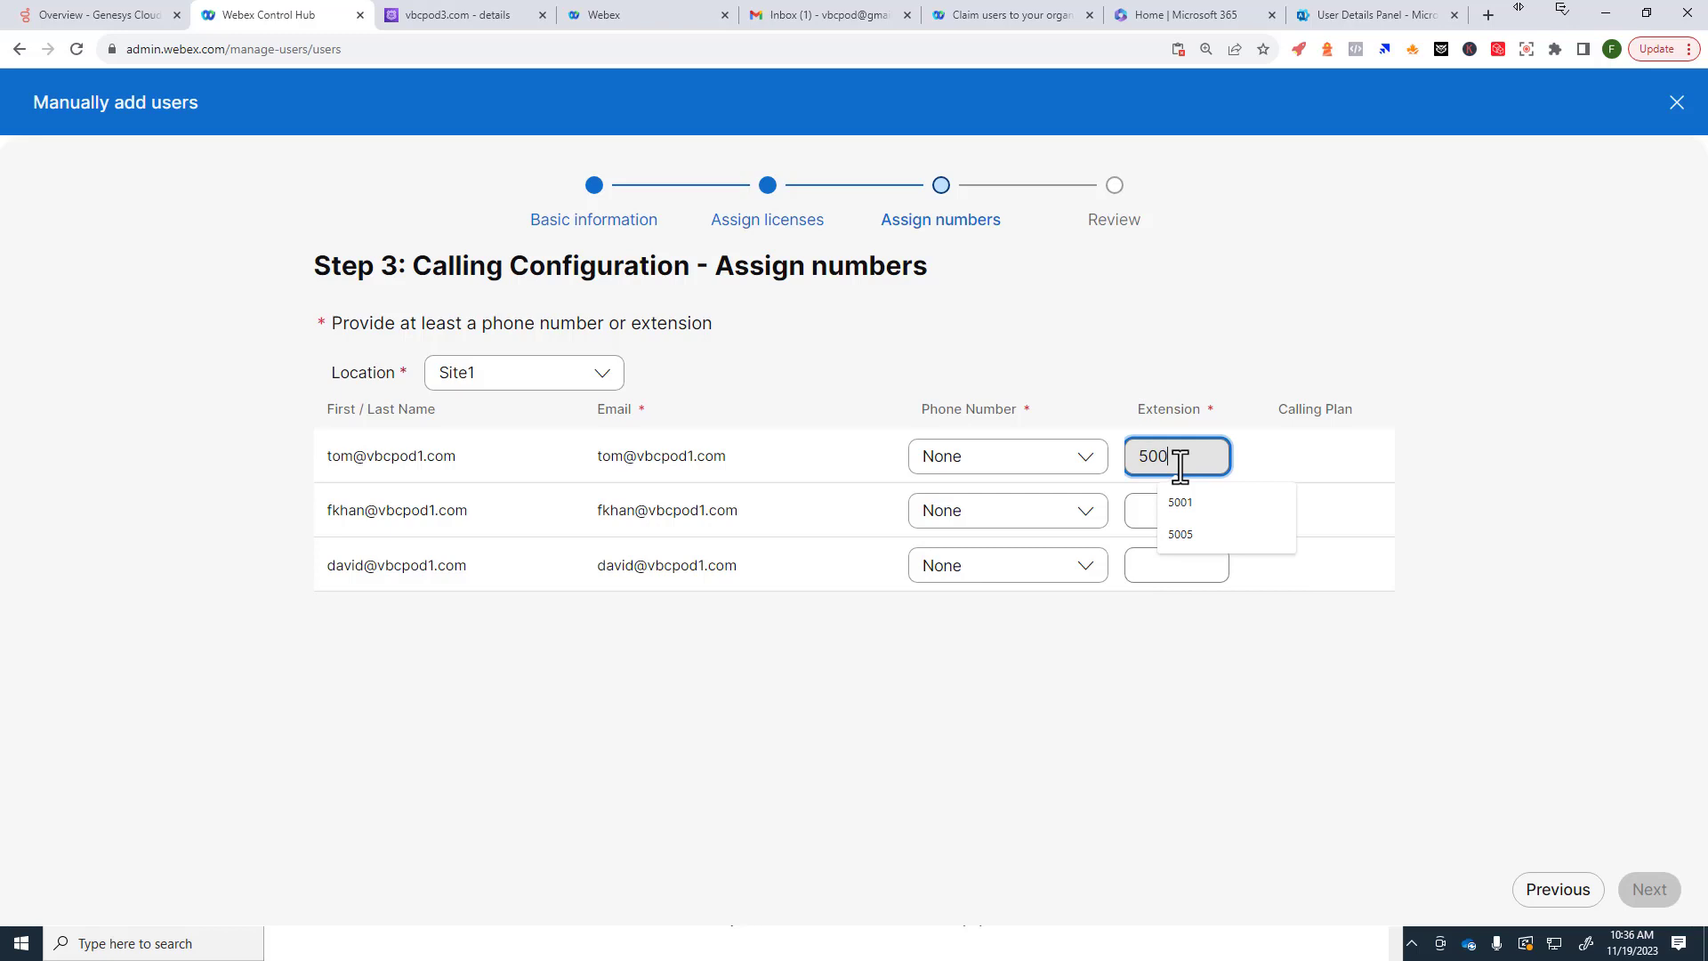
pyautogui.write('6')
pyautogui.press('Tab')
pyautogui.press('Tab')
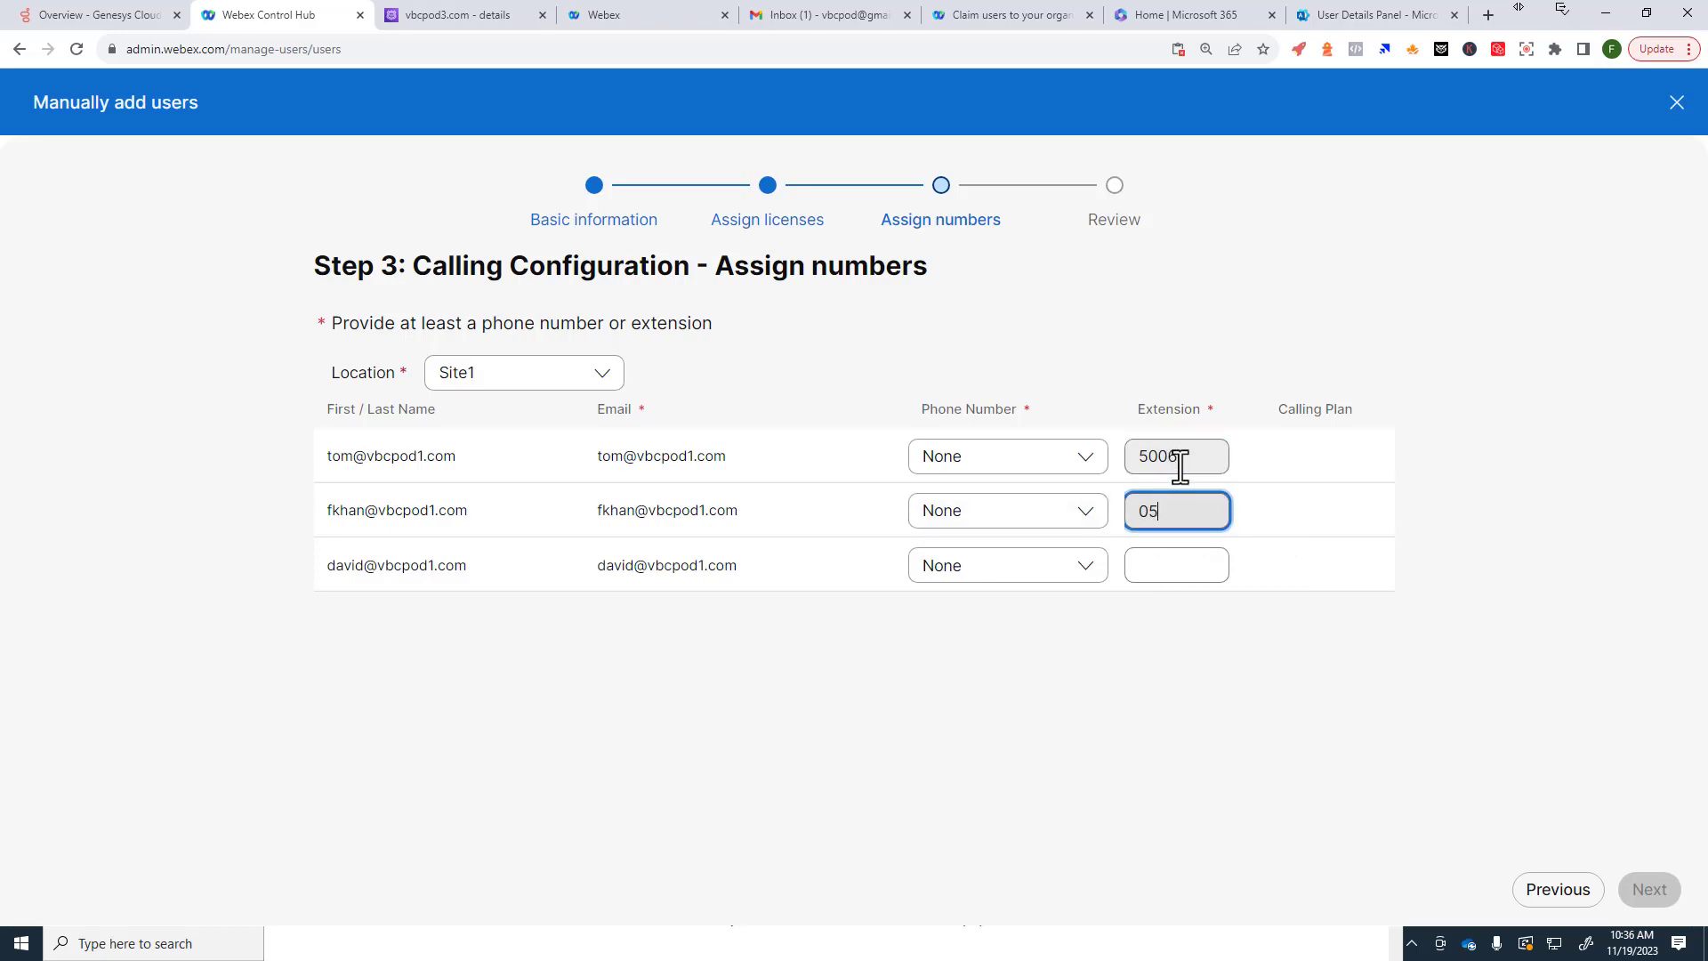
pyautogui.write('05')
pyautogui.press('BackSpace')
pyautogui.write('5006')
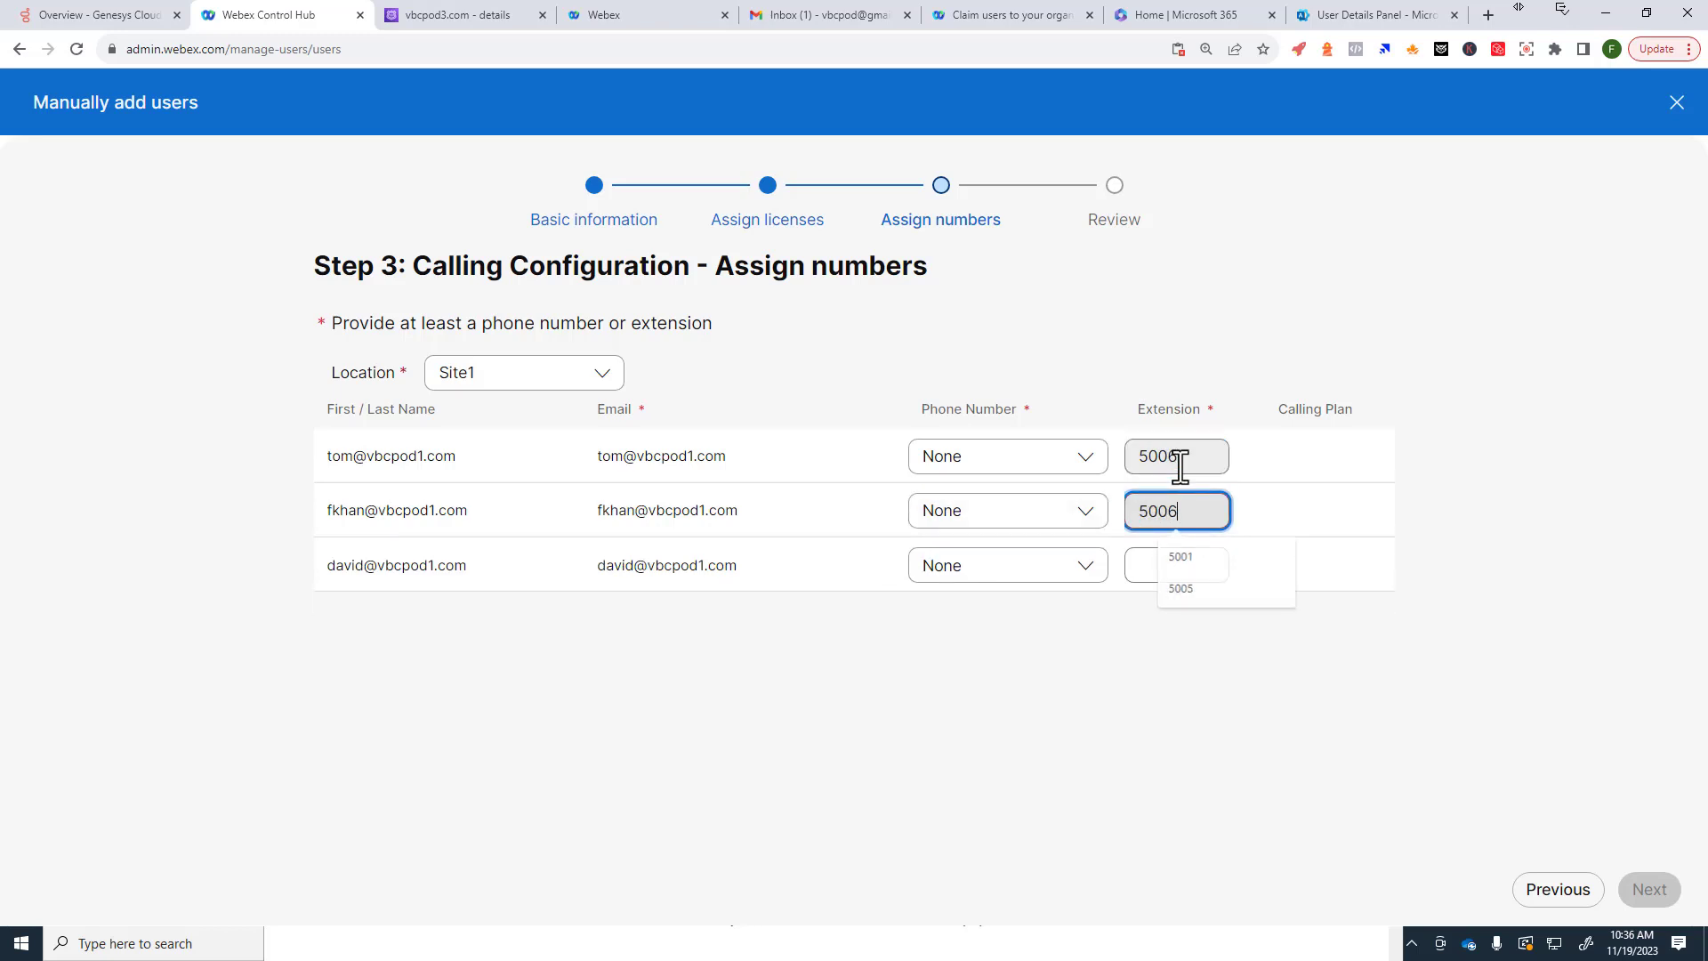
pyautogui.press('BackSpace')
pyautogui.write('7')
pyautogui.press('Tab')
pyautogui.press('Tab')
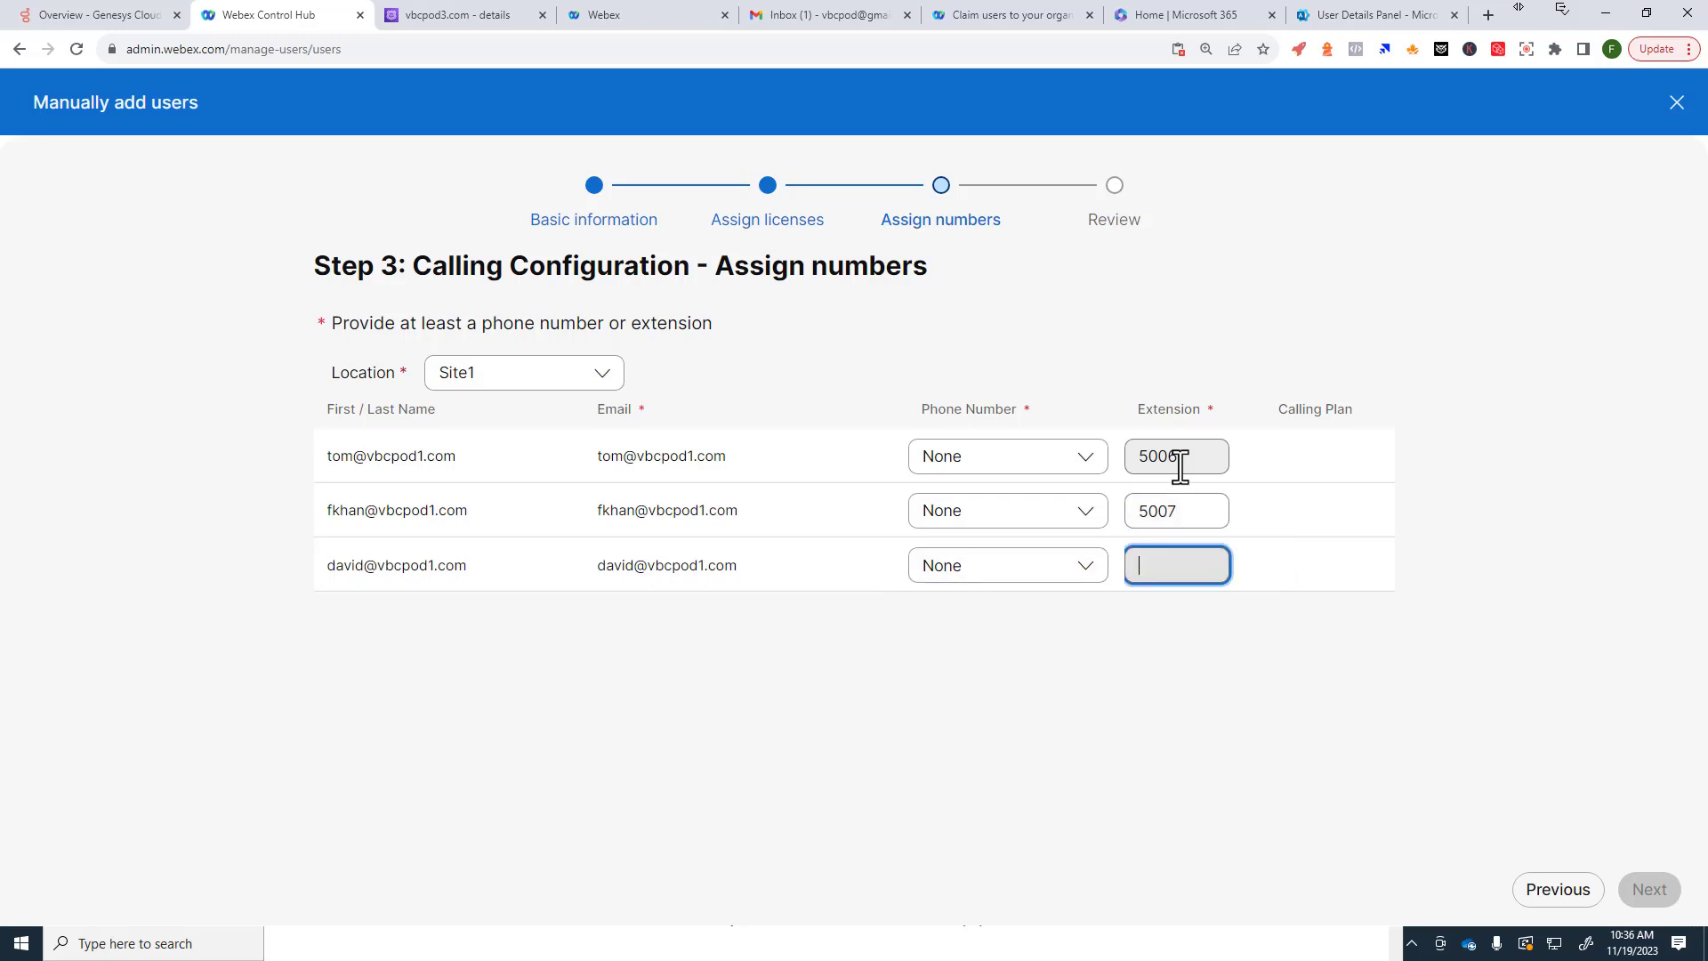
pyautogui.write('5008')
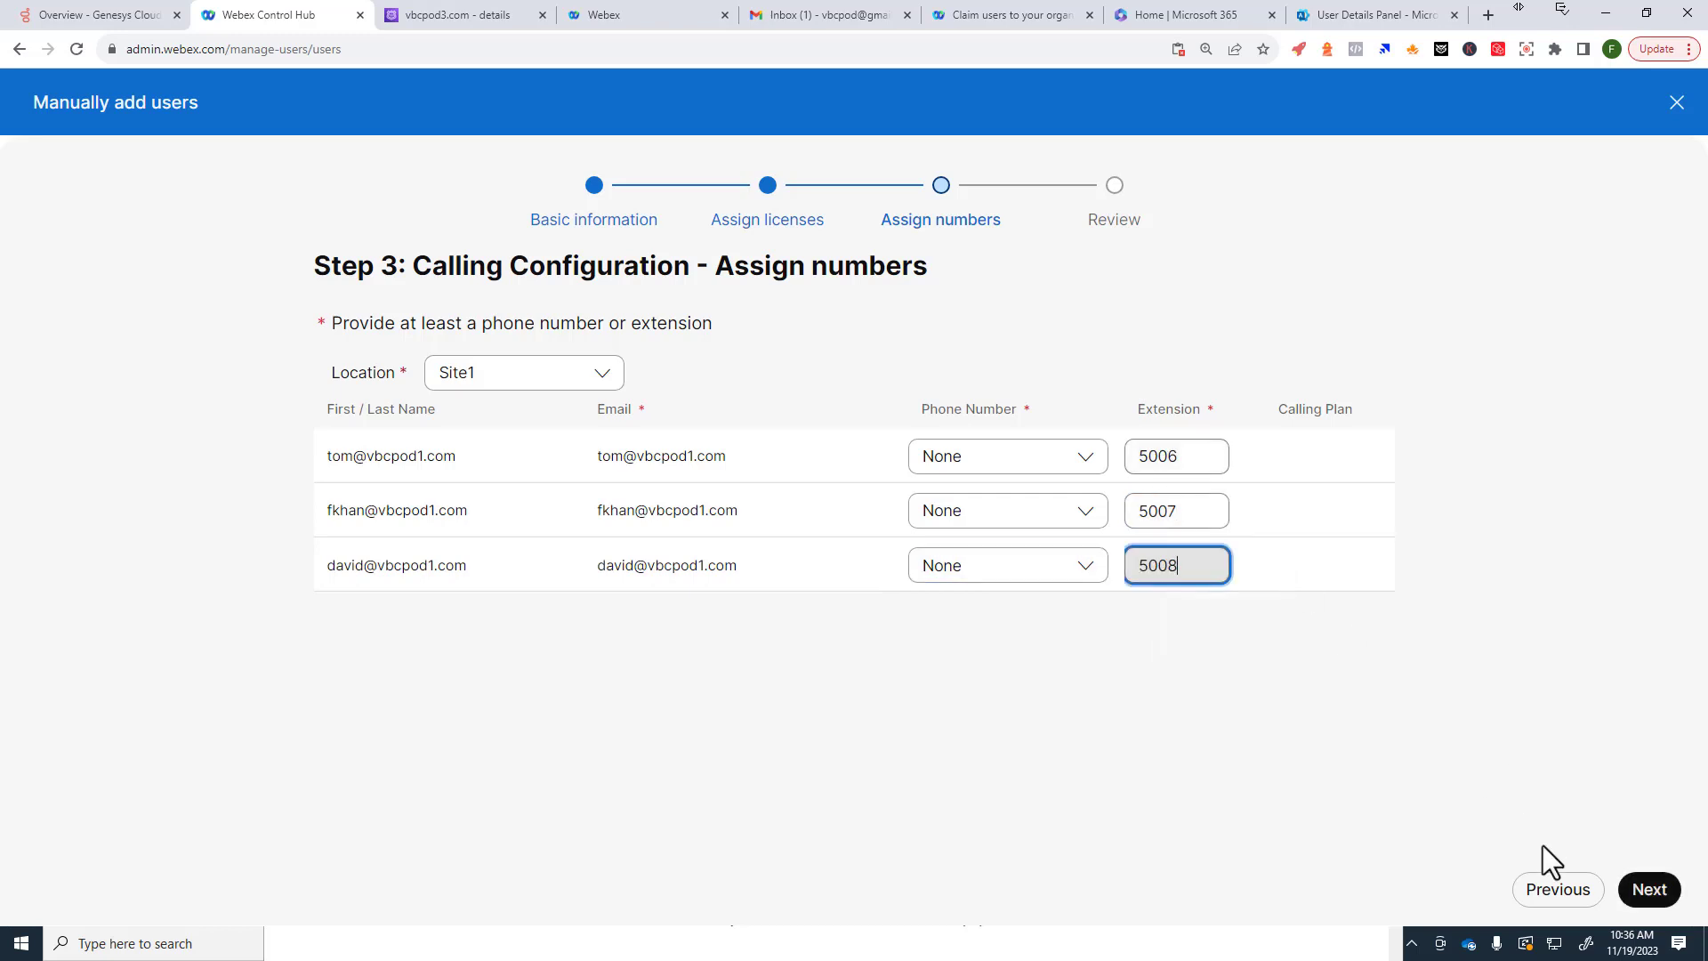
pyautogui.click(1657, 897)
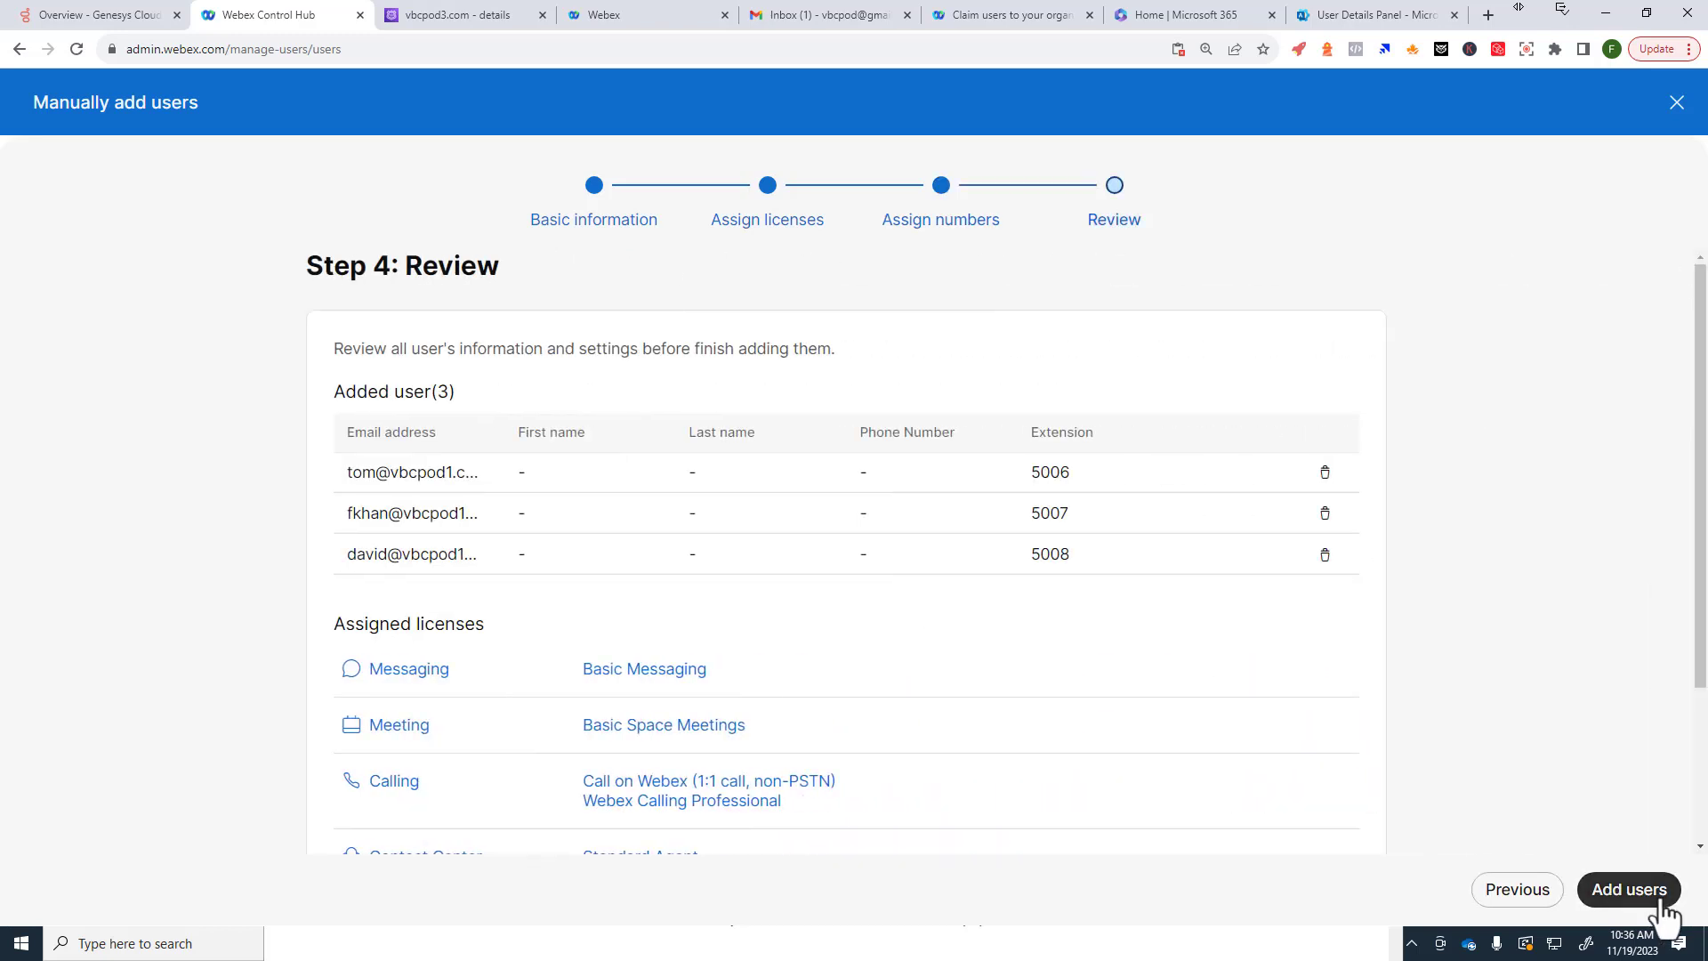
pyautogui.click(1660, 900)
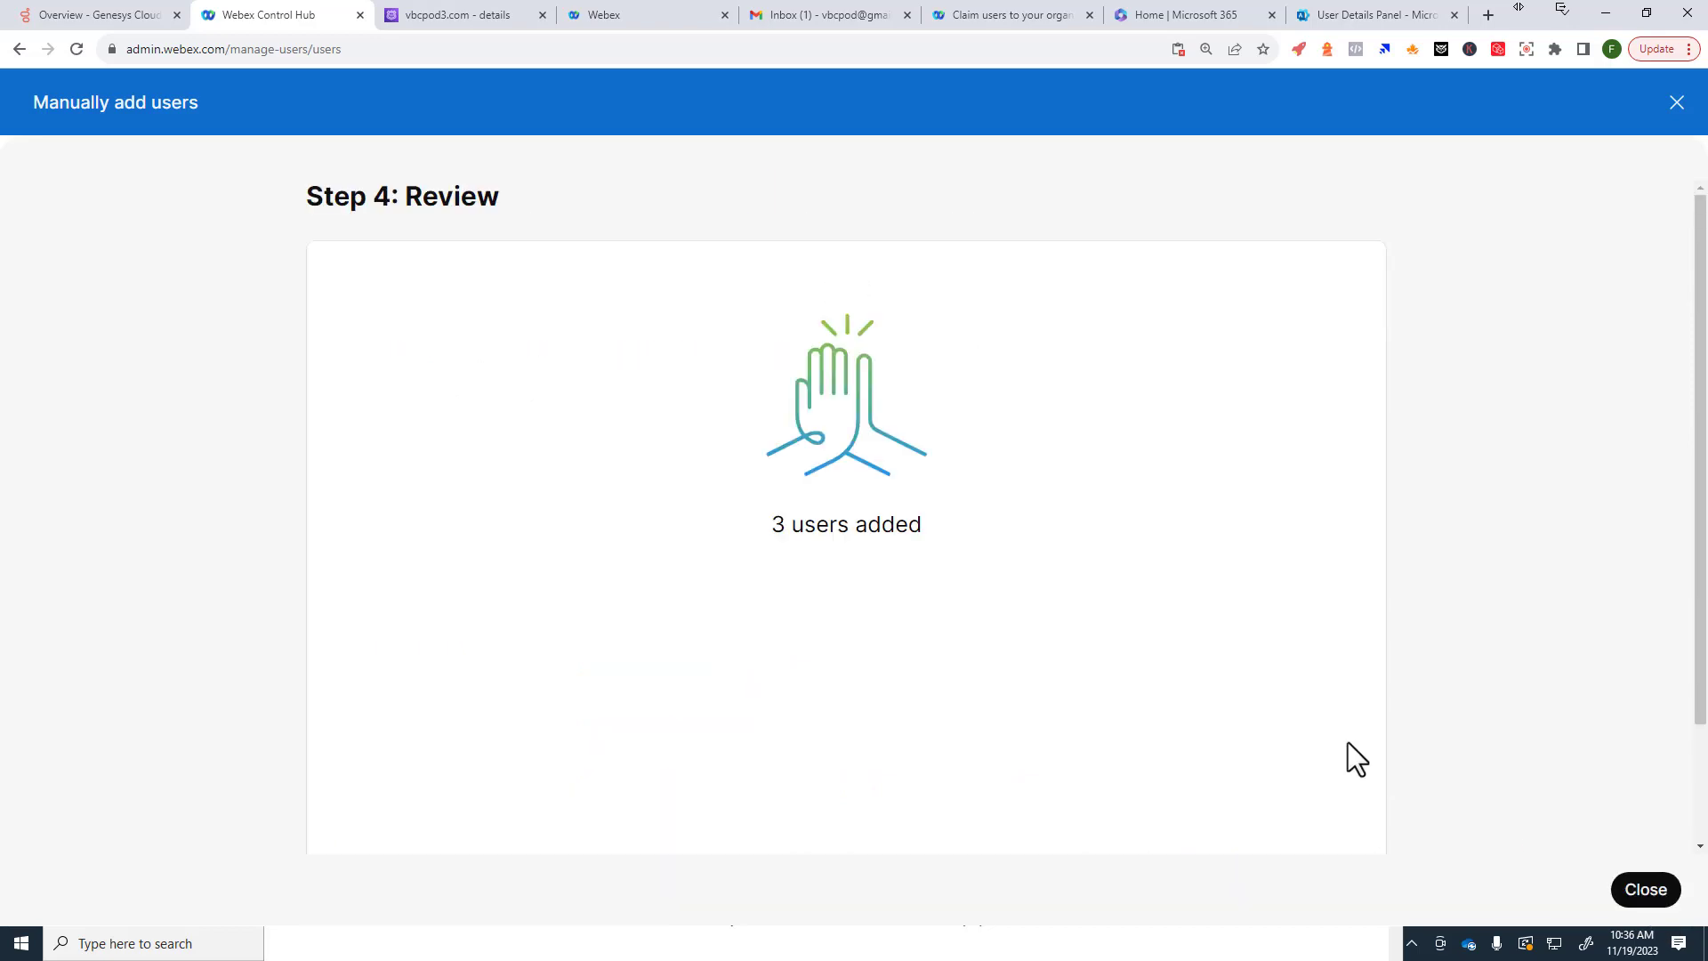
# Step: Delete the first Not Verified look-alike account from the Users list
pyautogui.click(1646, 892)
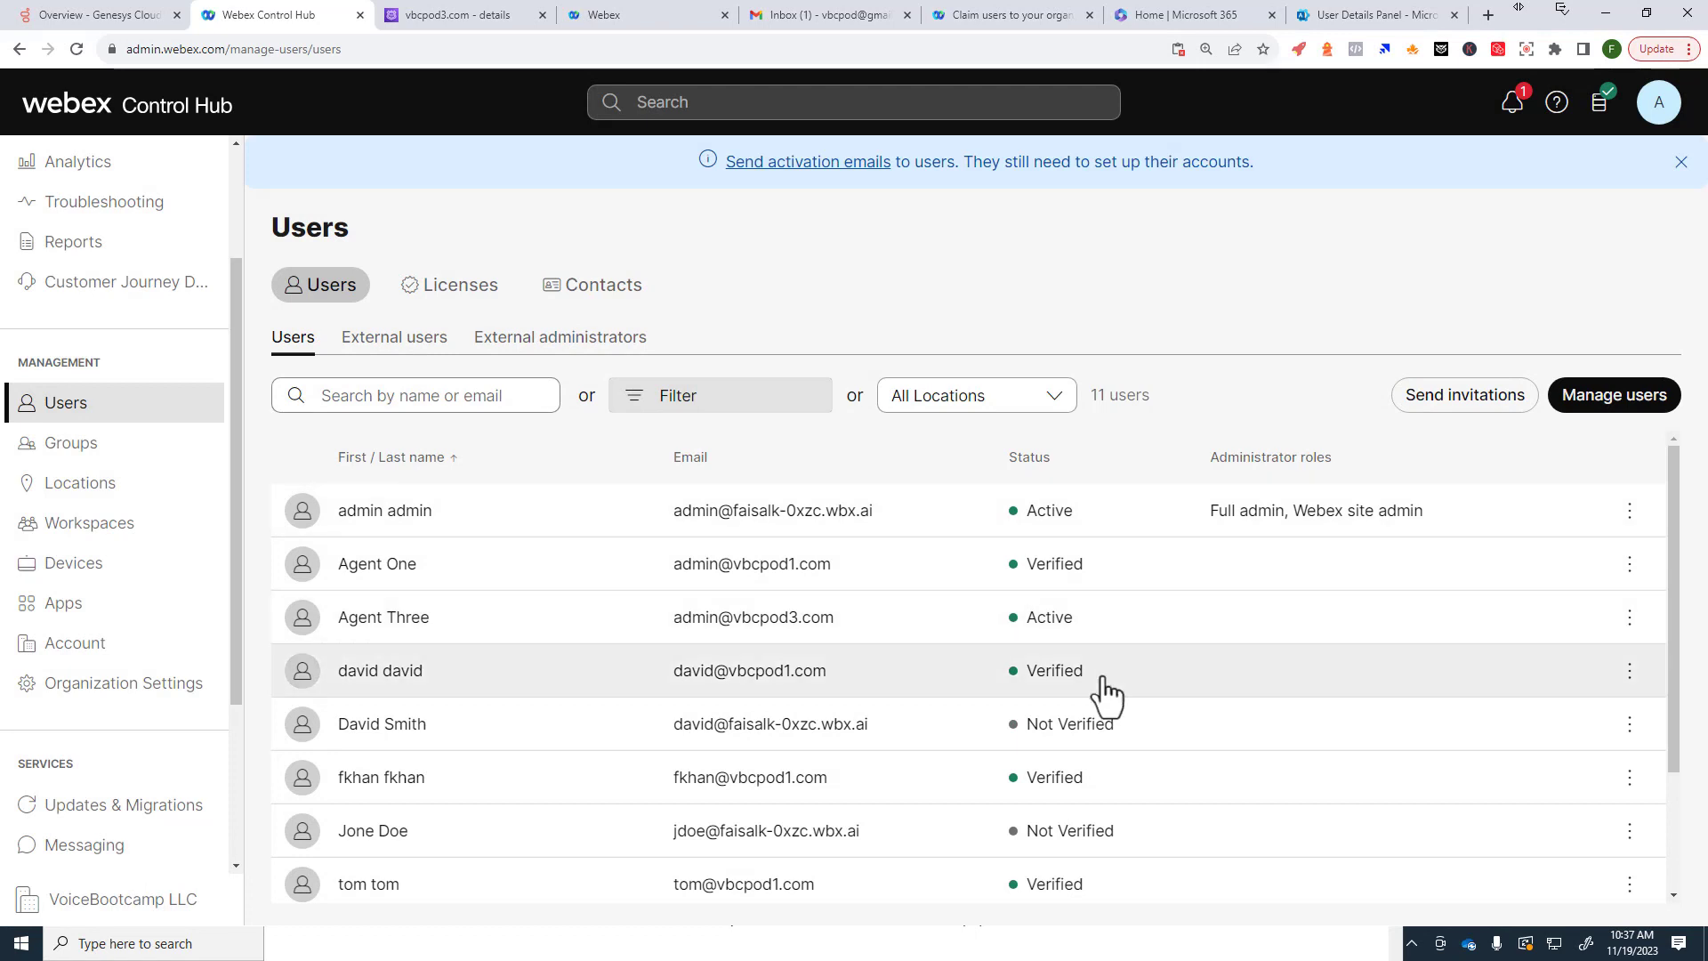
pyautogui.scroll(-2, 1106, 688)
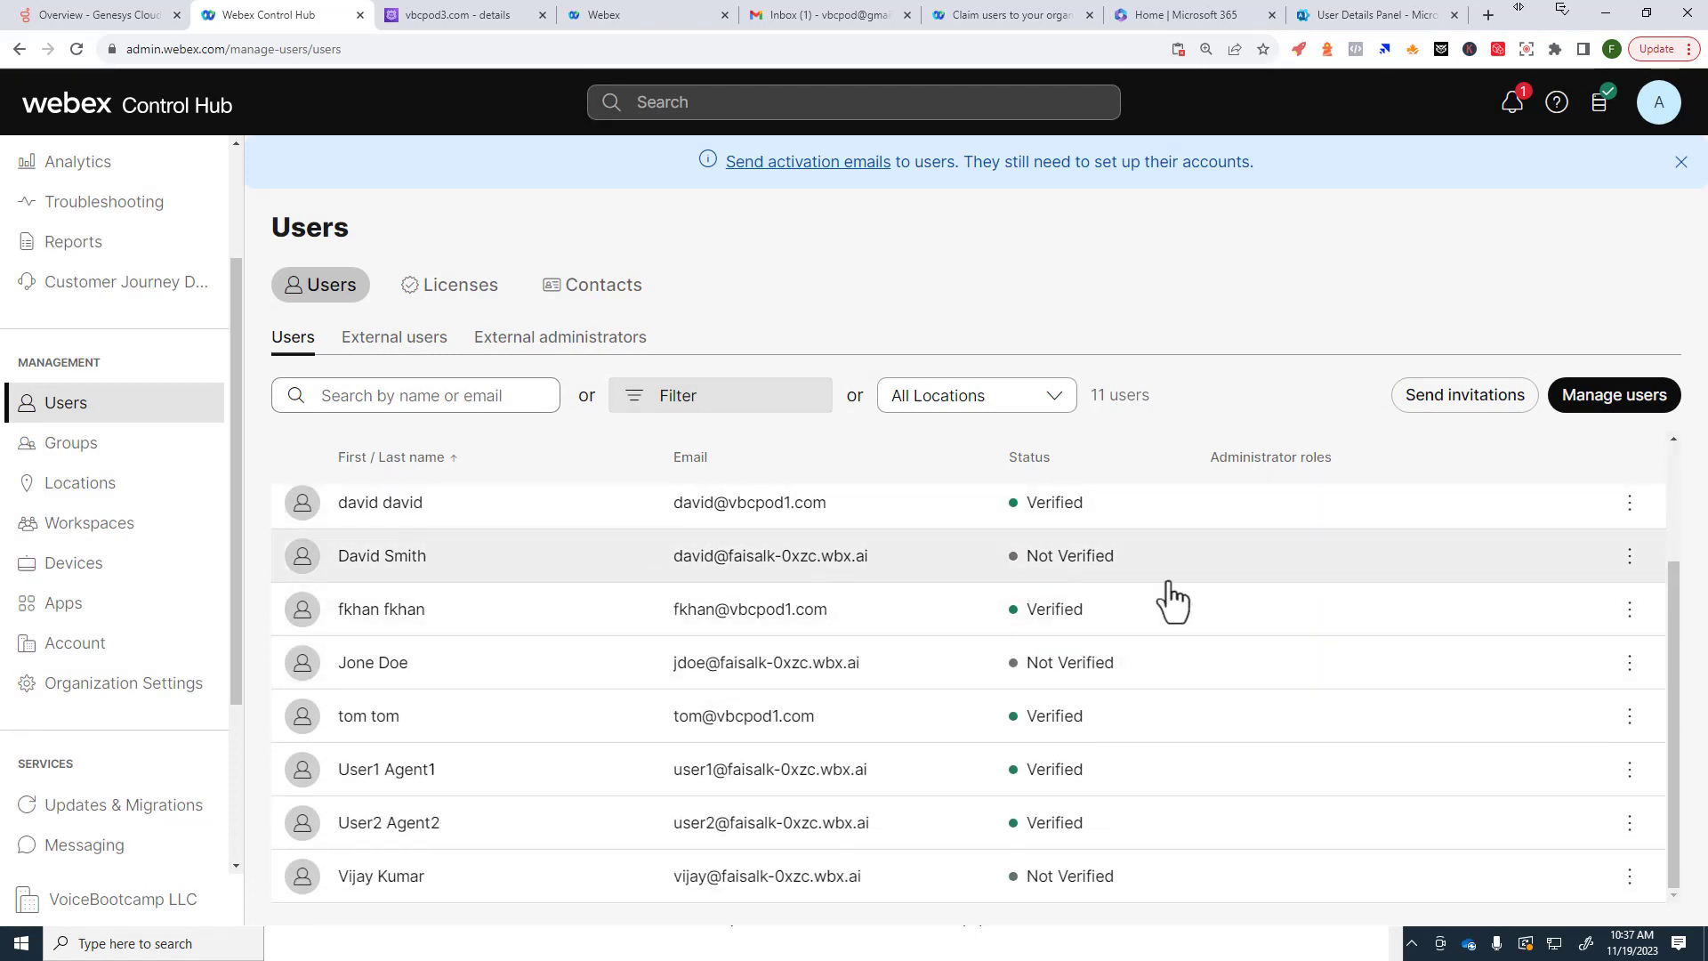
pyautogui.moveTo(681, 580); pyautogui.dragTo(941, 574)
pyautogui.click(1464, 579)
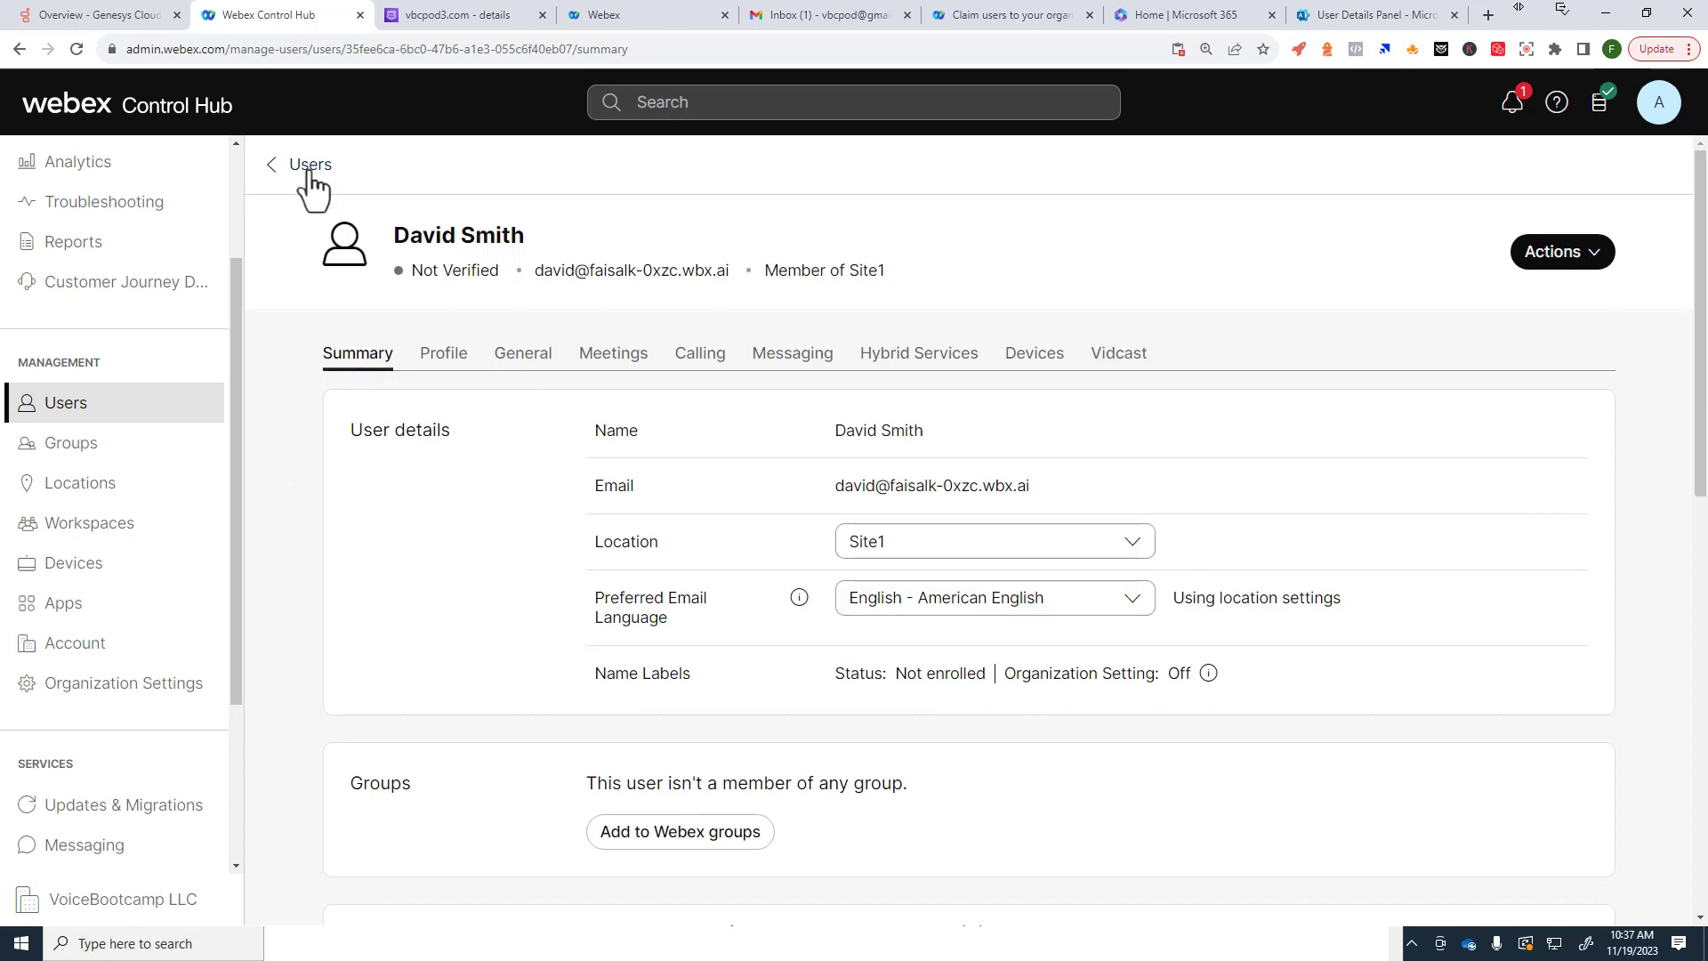
pyautogui.click(307, 166)
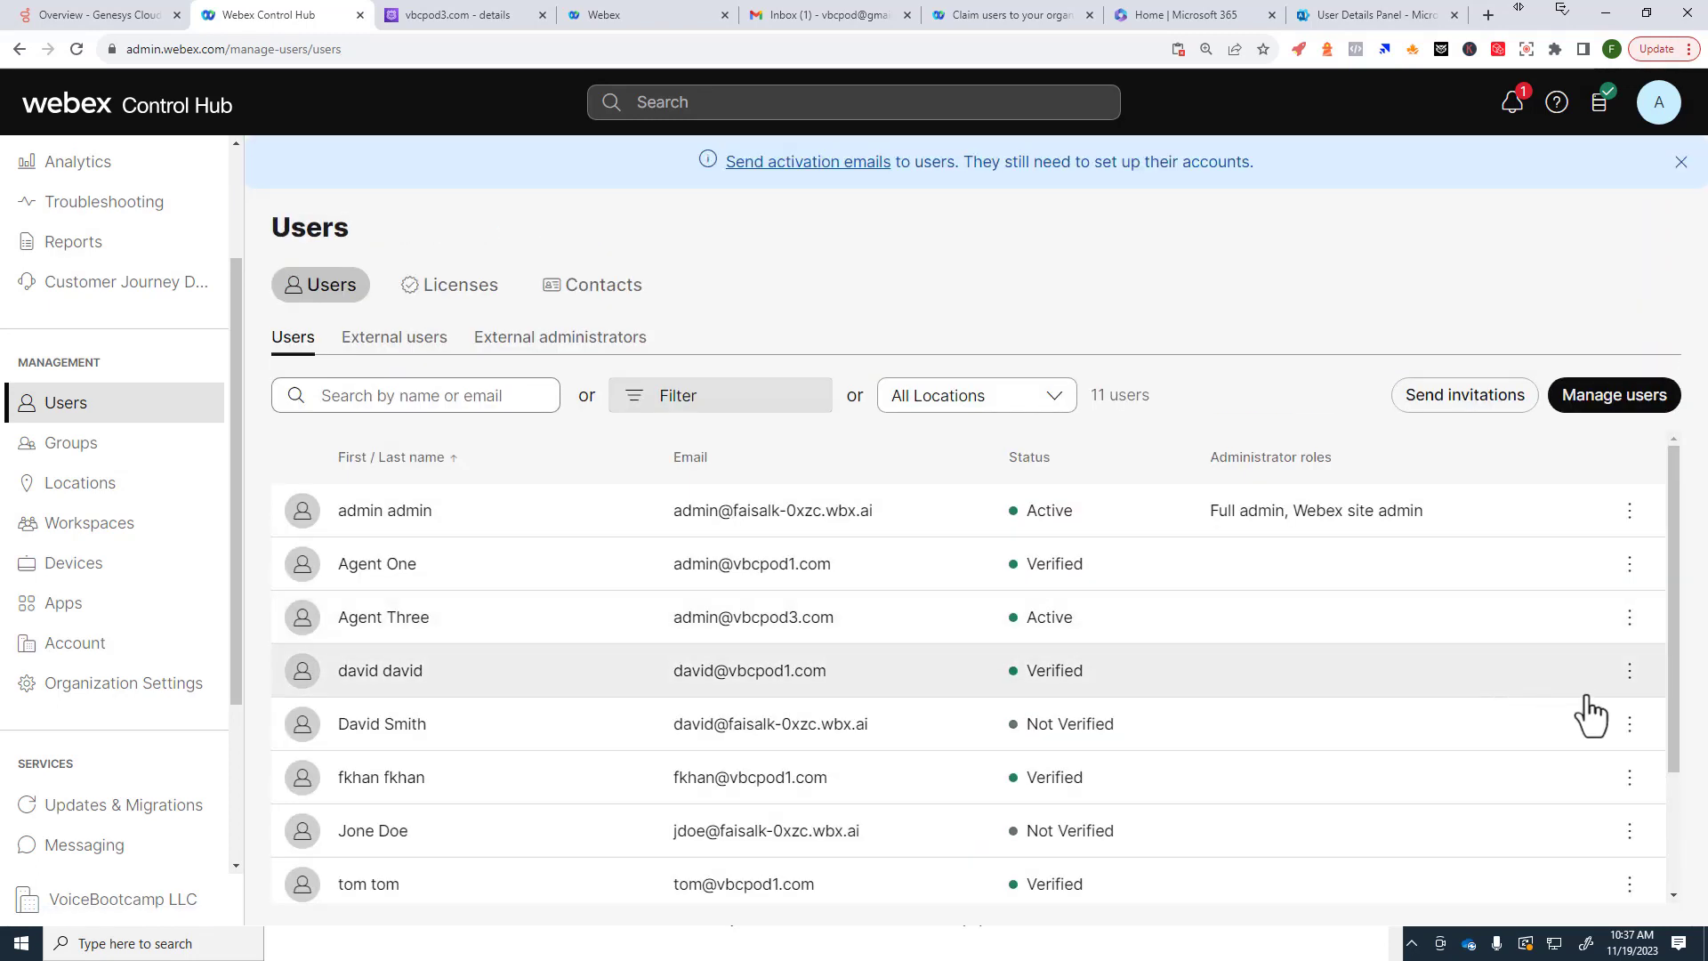
pyautogui.click(1629, 725)
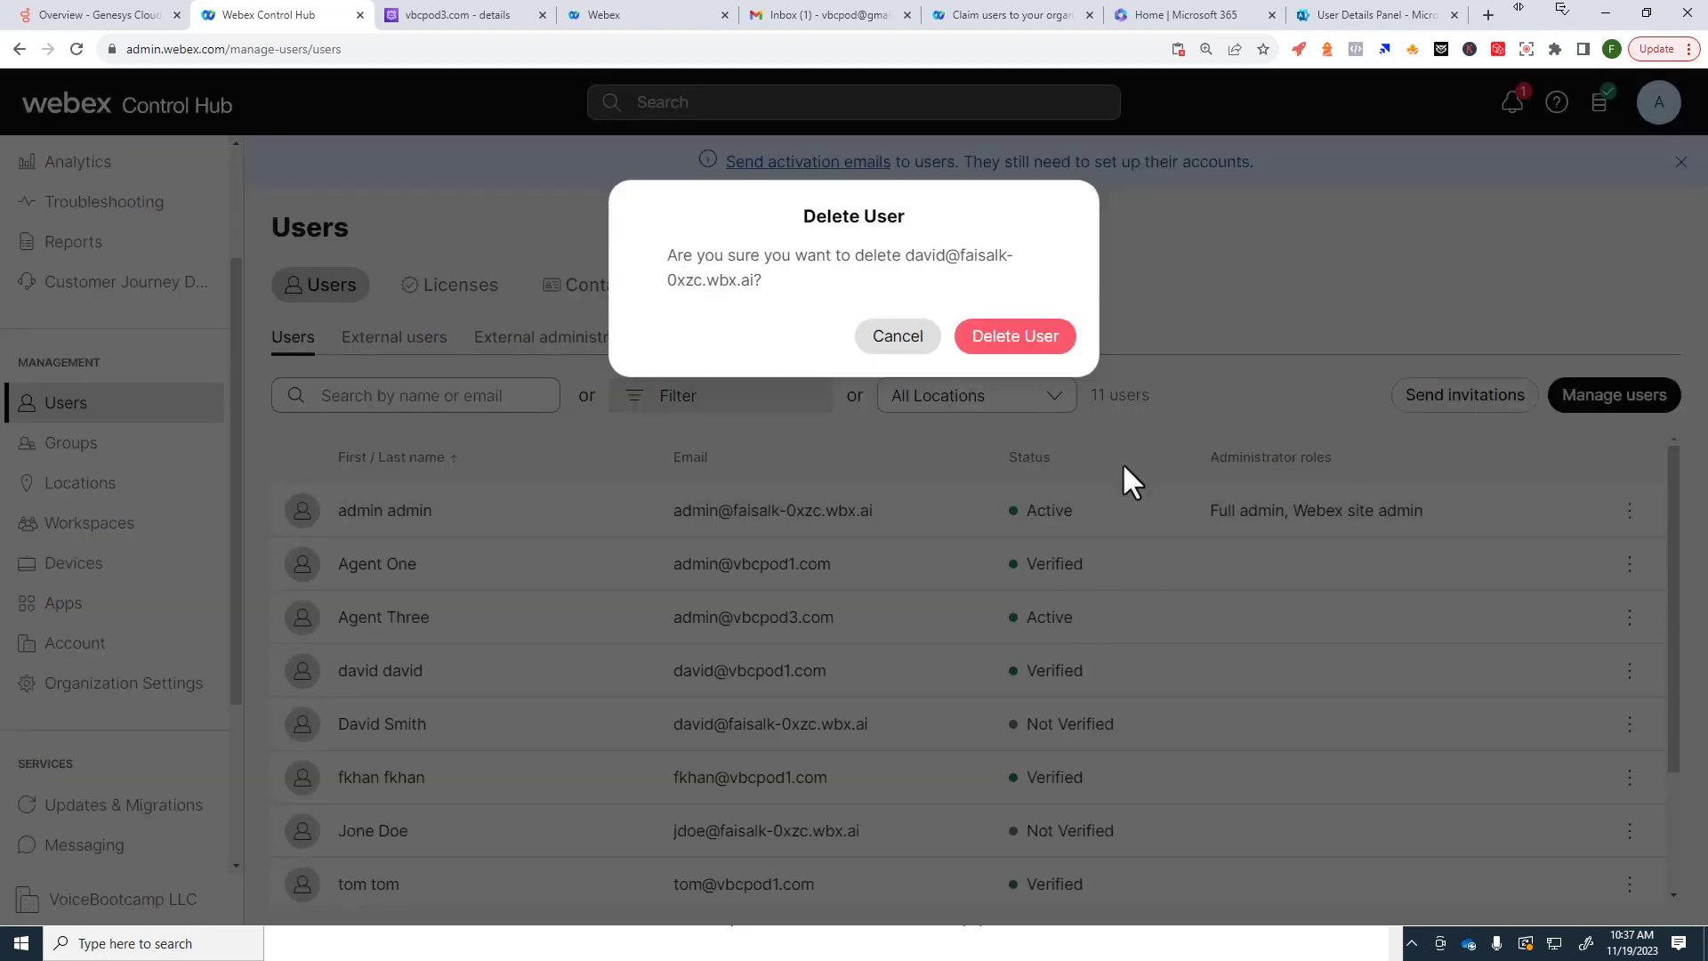
pyautogui.click(1008, 339)
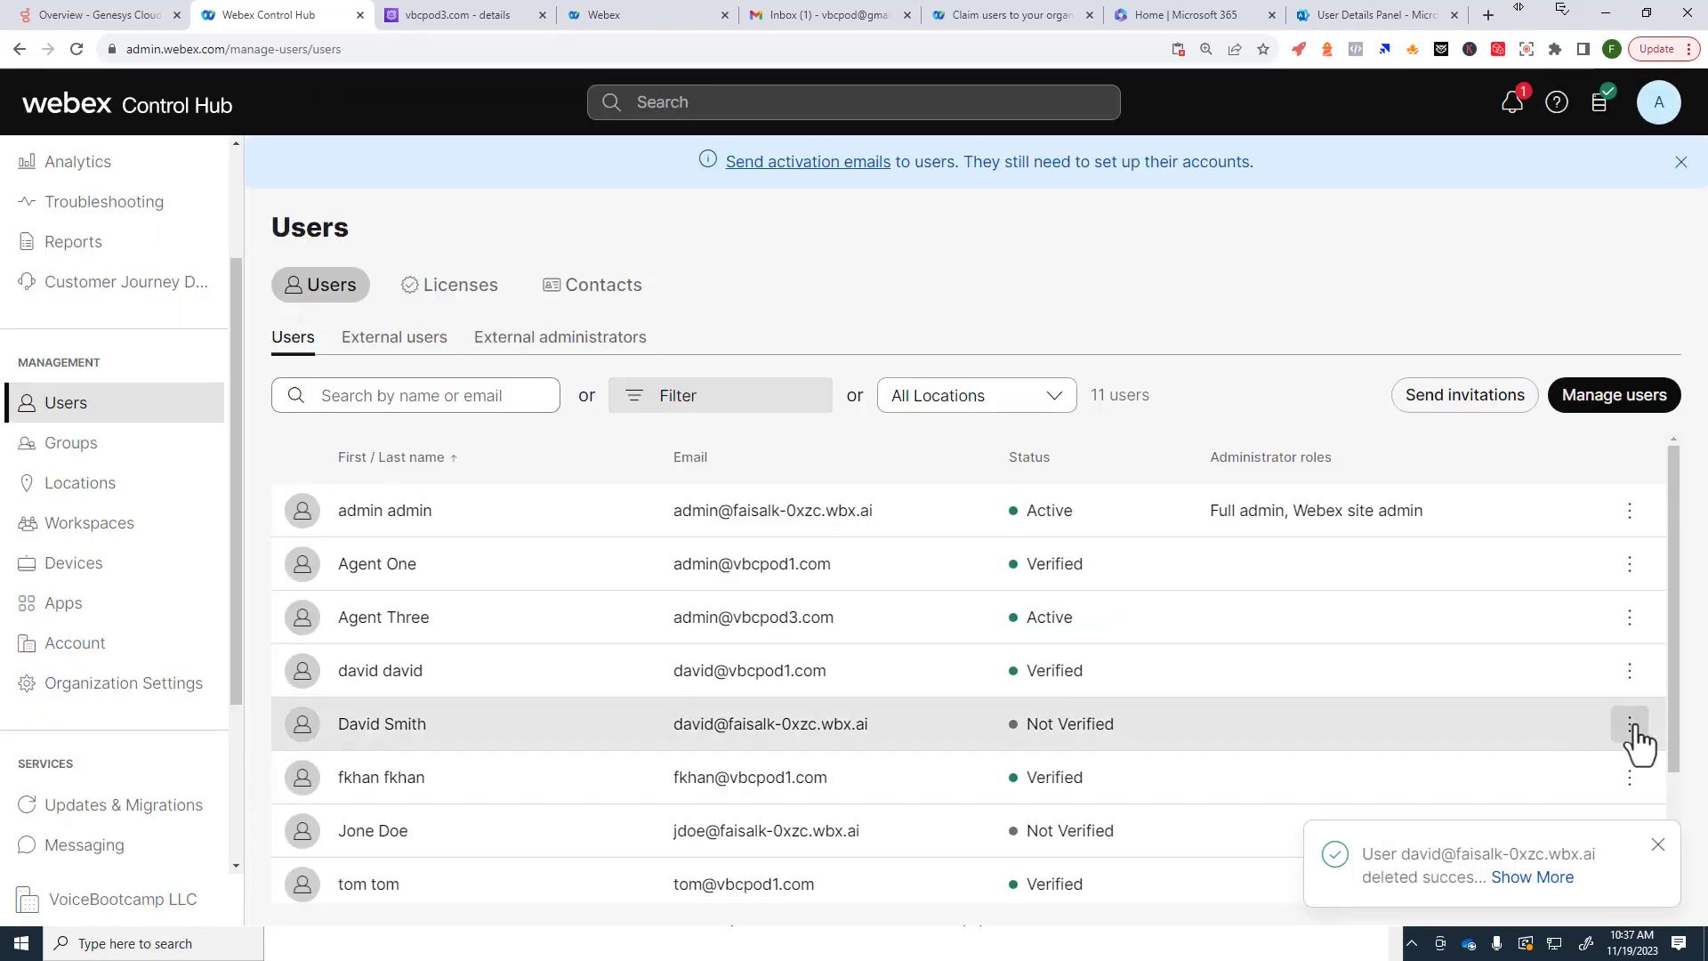
pyautogui.click(1631, 724)
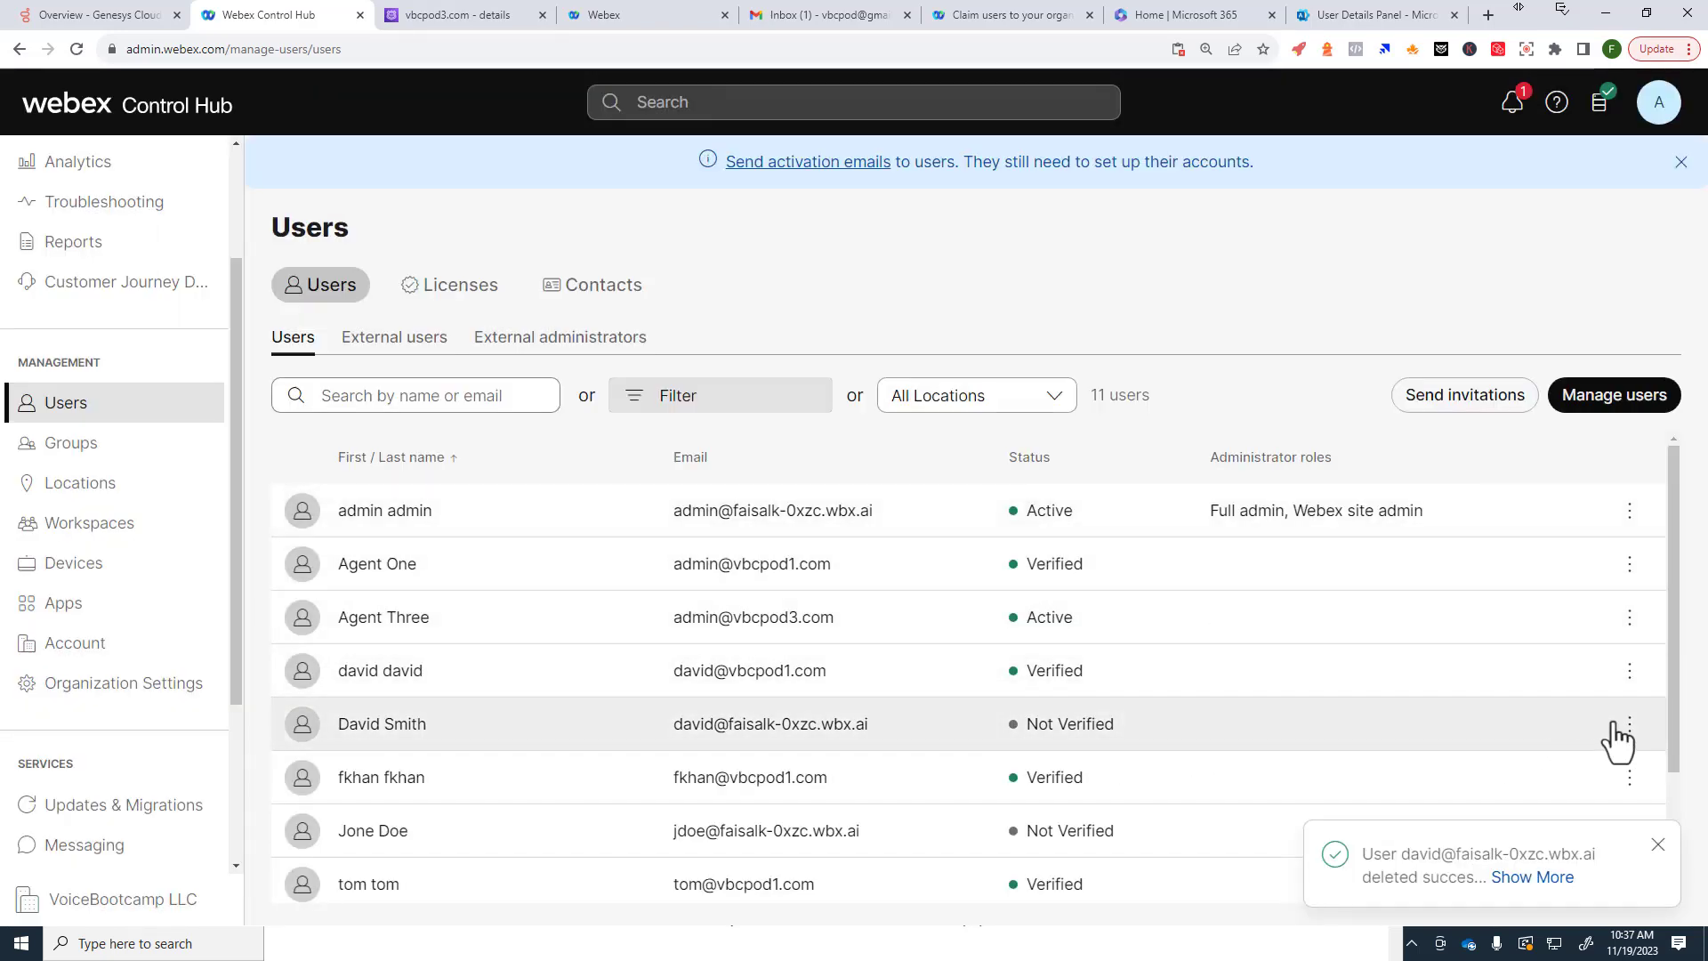
pyautogui.click(1658, 722)
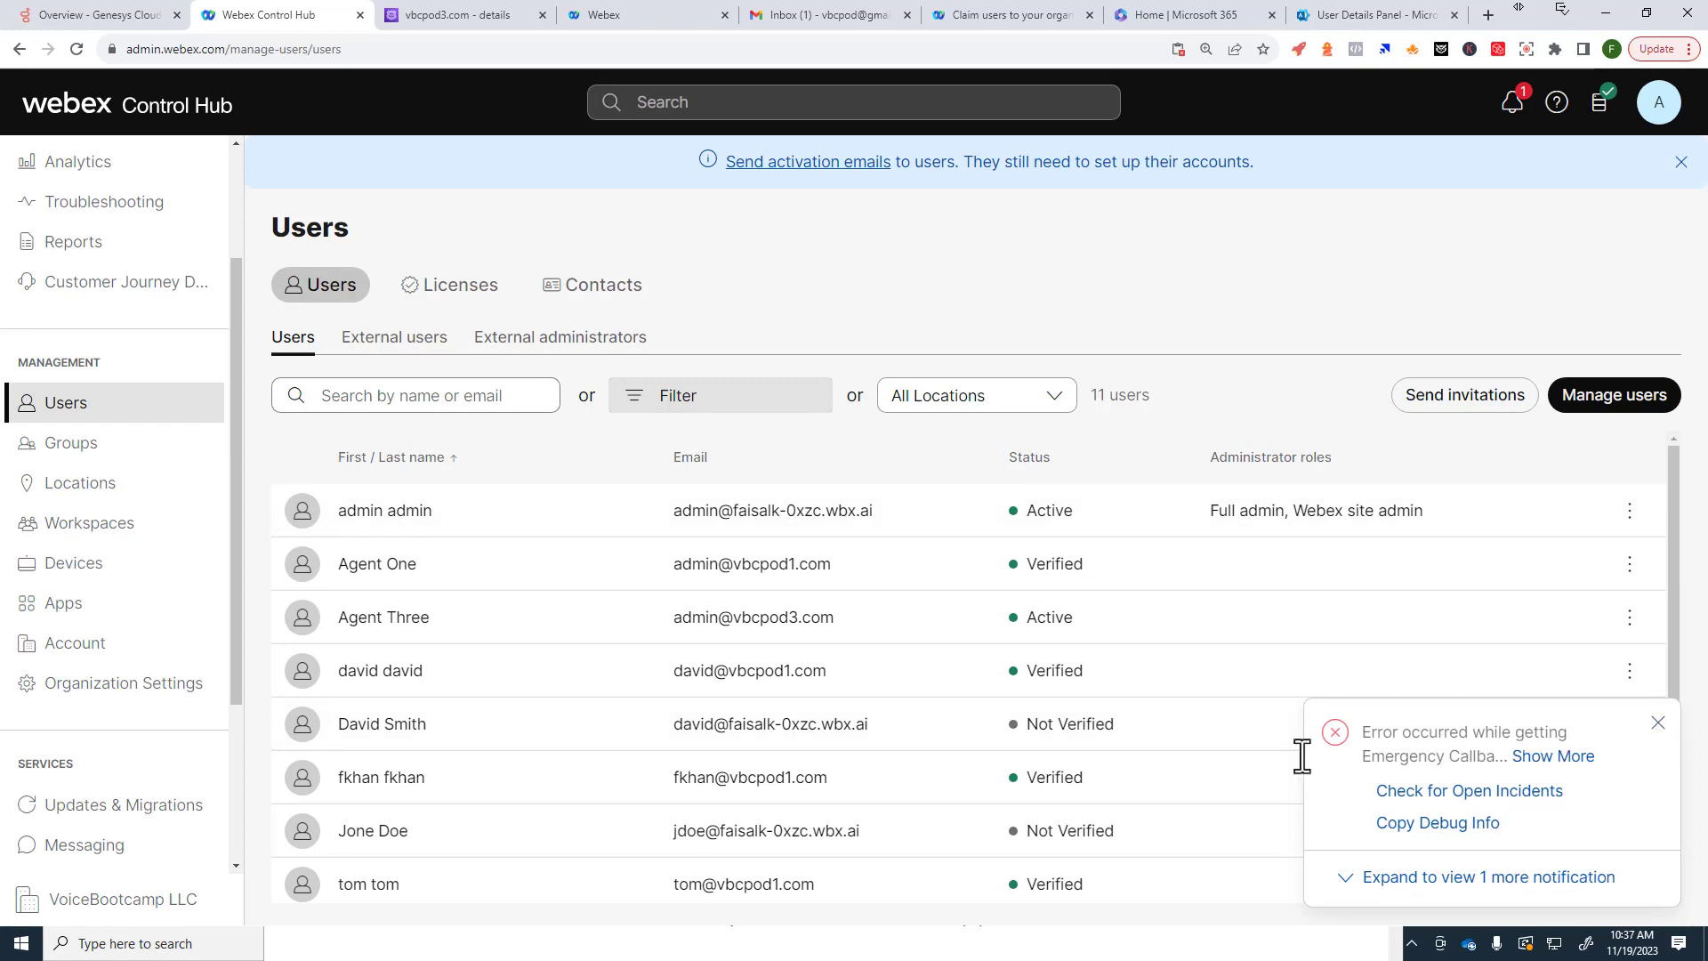
pyautogui.click(1014, 743)
pyautogui.click(1656, 723)
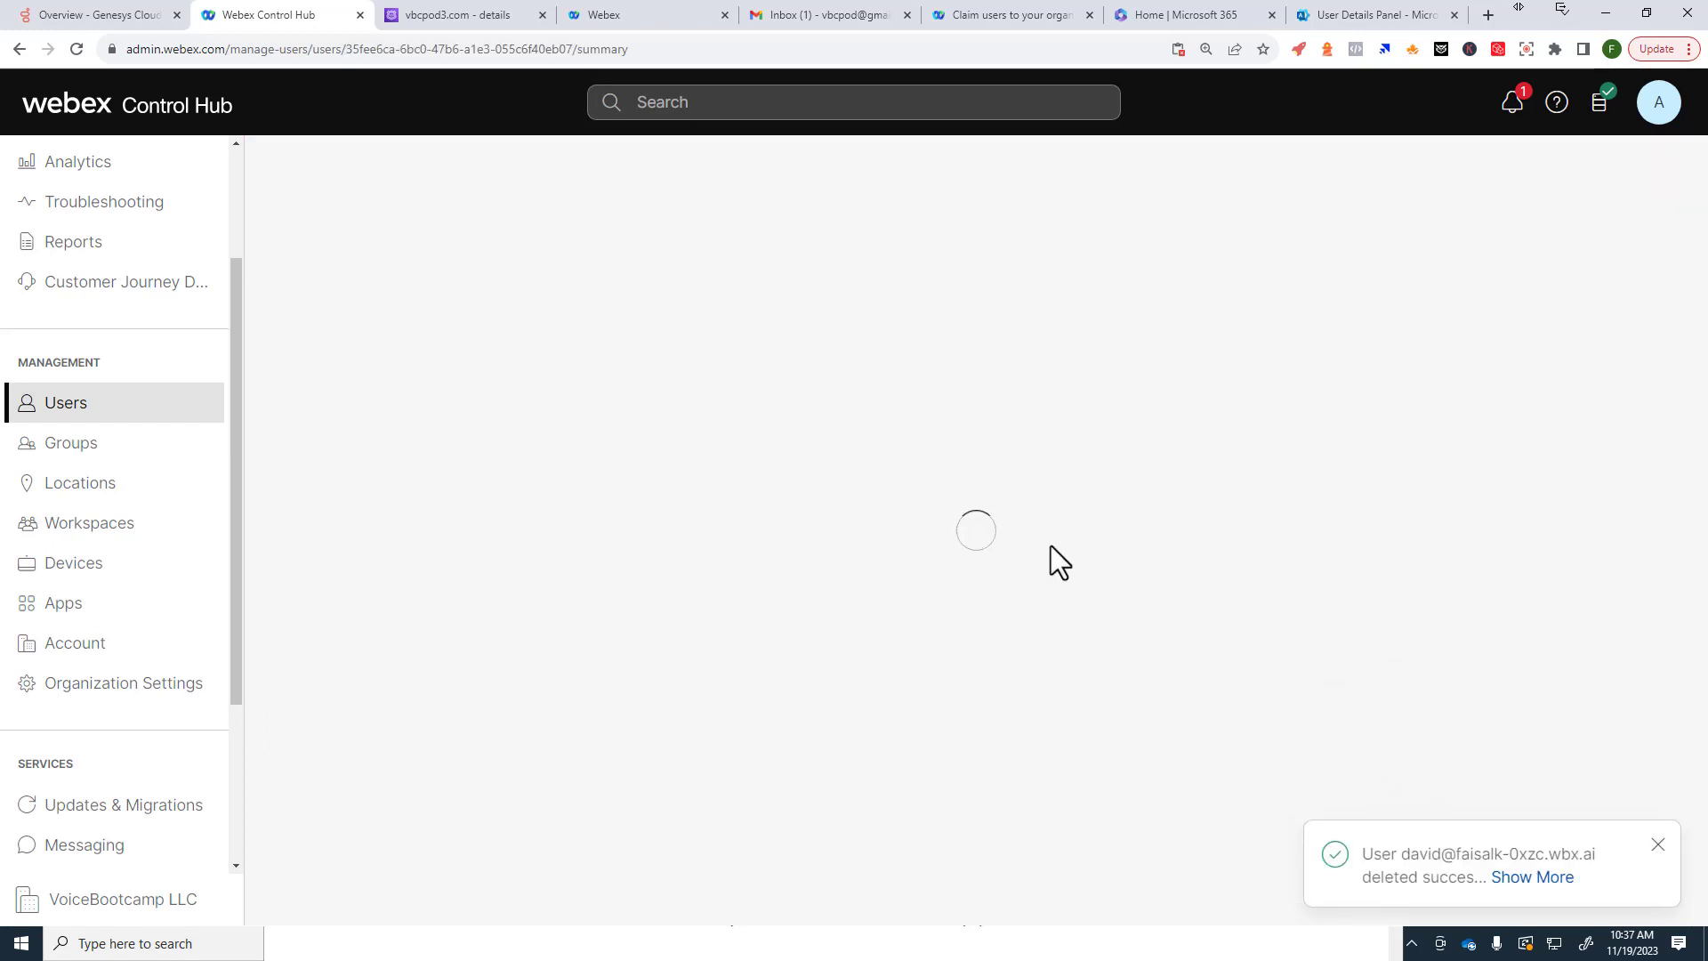
# Step: Delete the second Not Verified user and dismiss the deletion success message
pyautogui.click(153, 413)
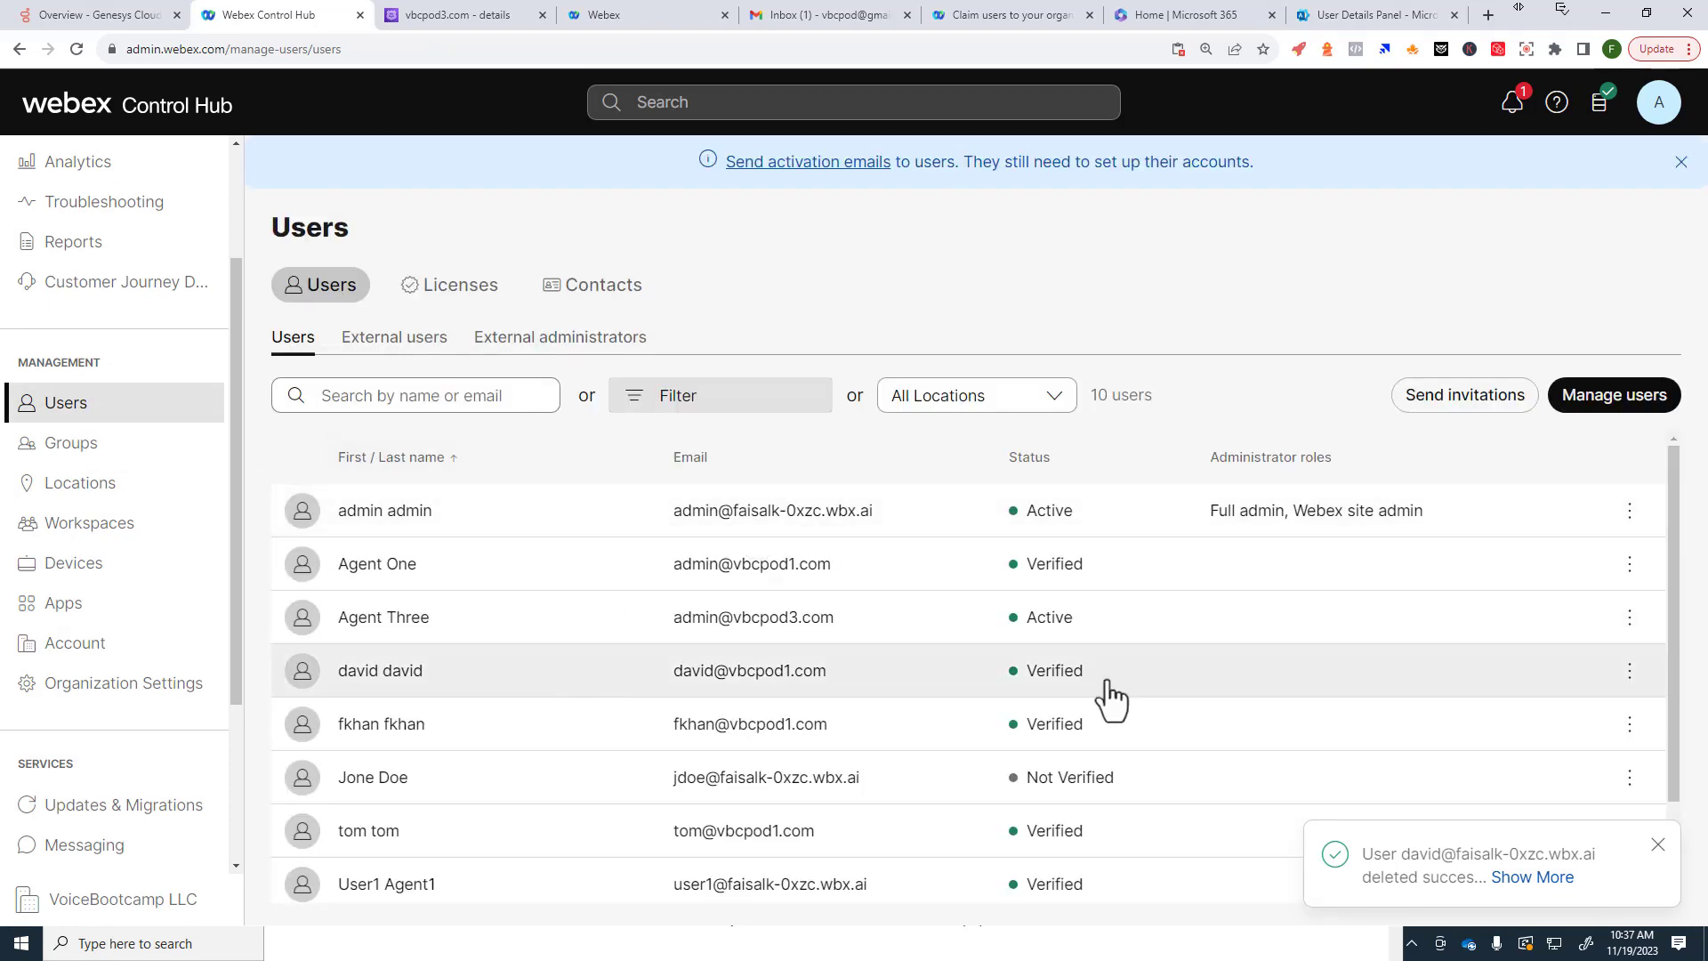
pyautogui.scroll(-1, 1578, 717)
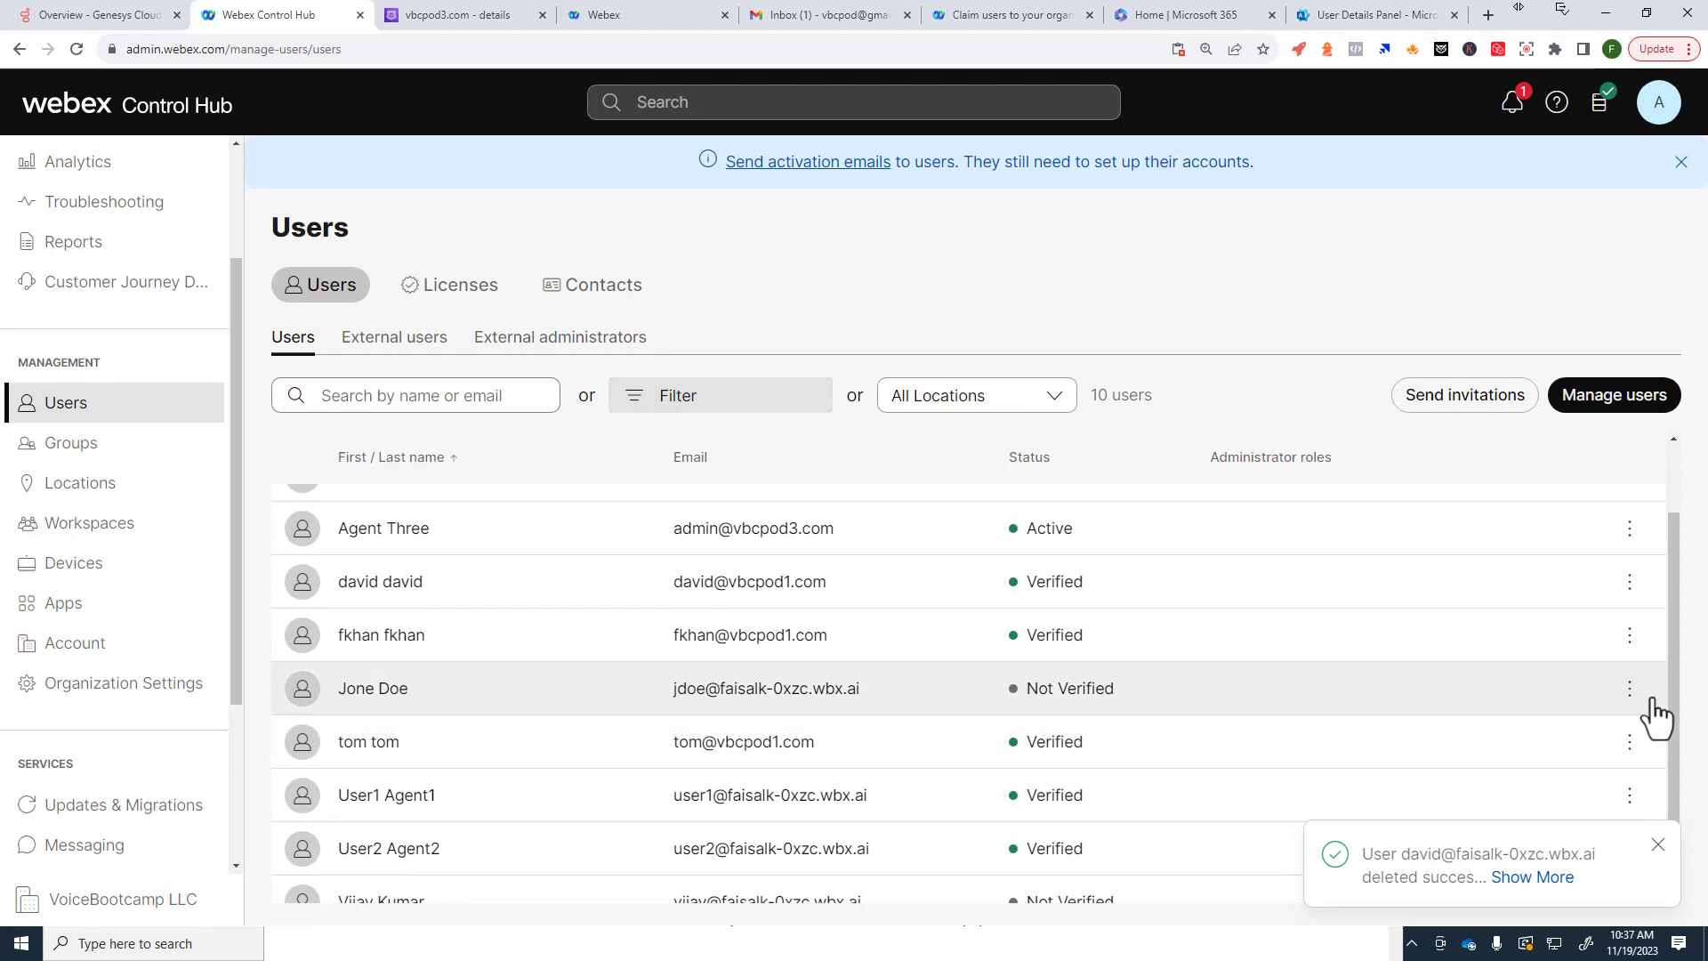
pyautogui.click(1630, 692)
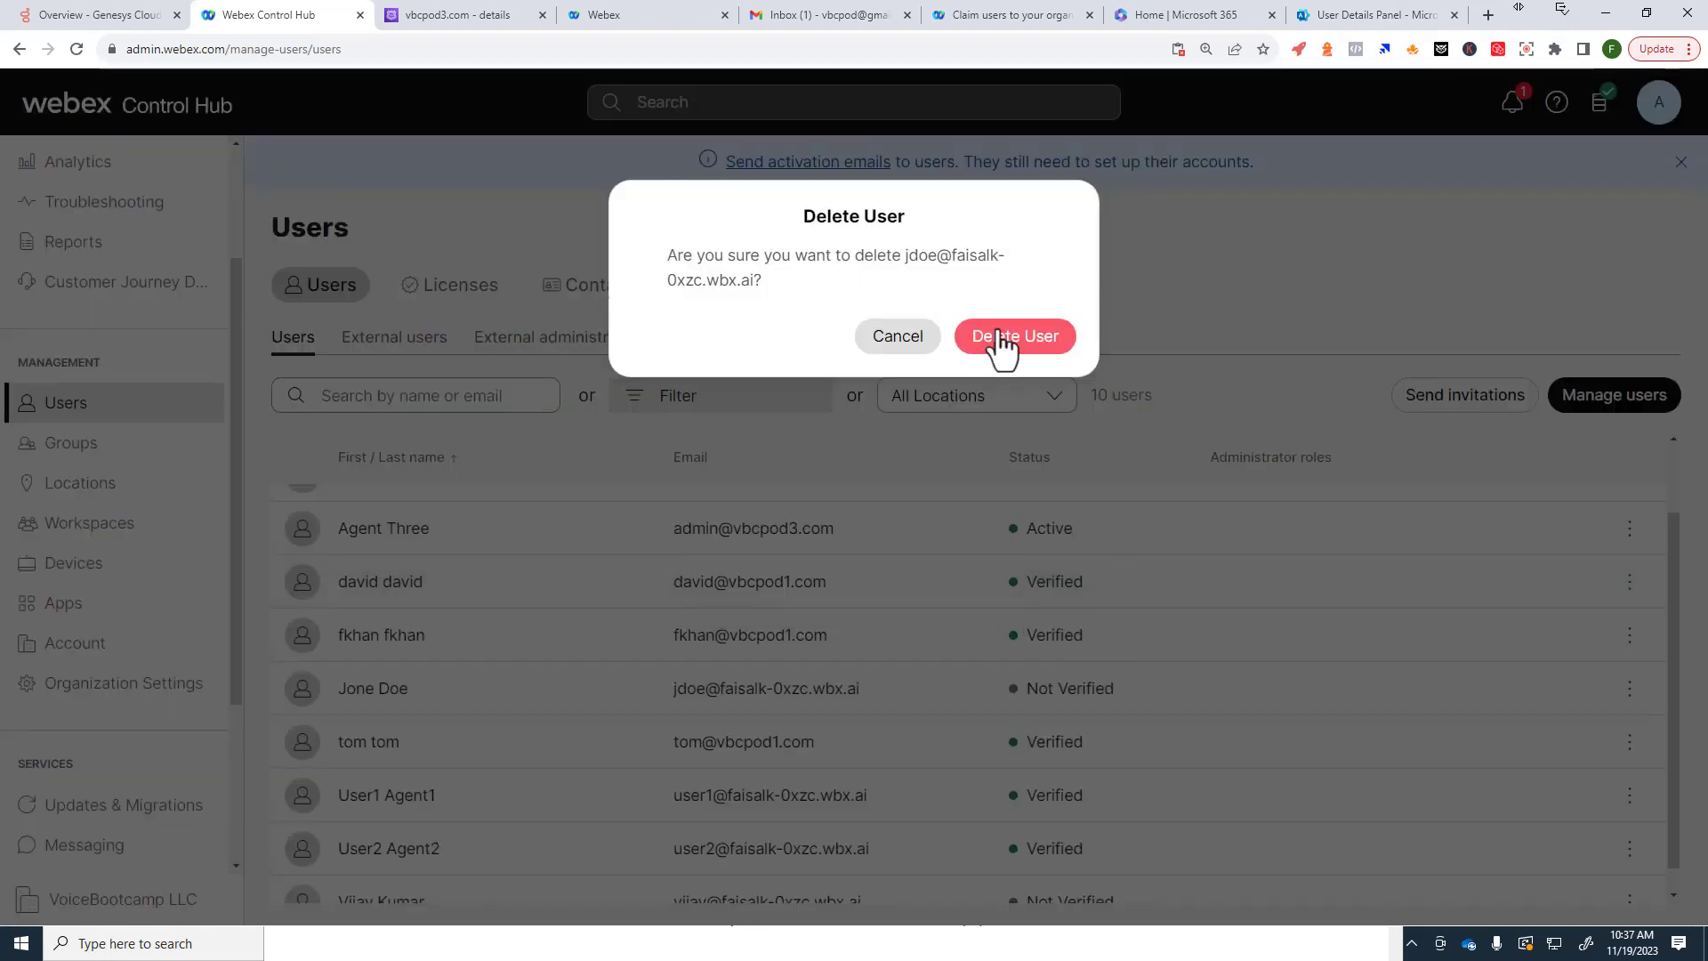
pyautogui.click(1016, 336)
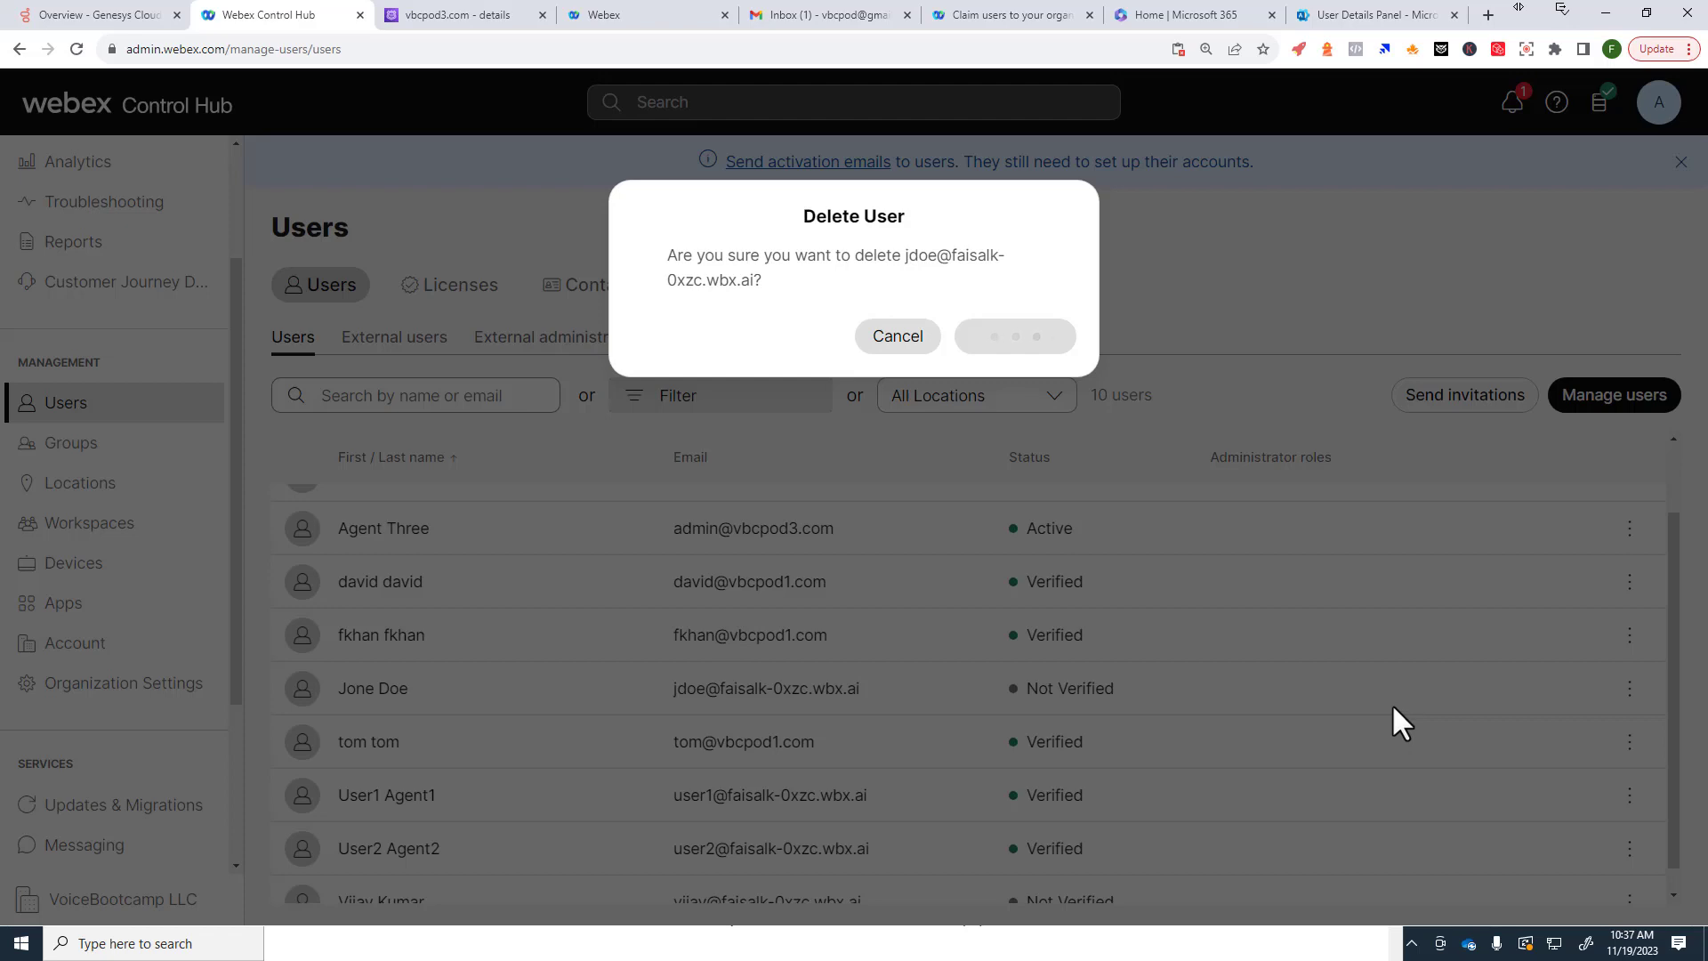
pyautogui.scroll(-1, 1384, 719)
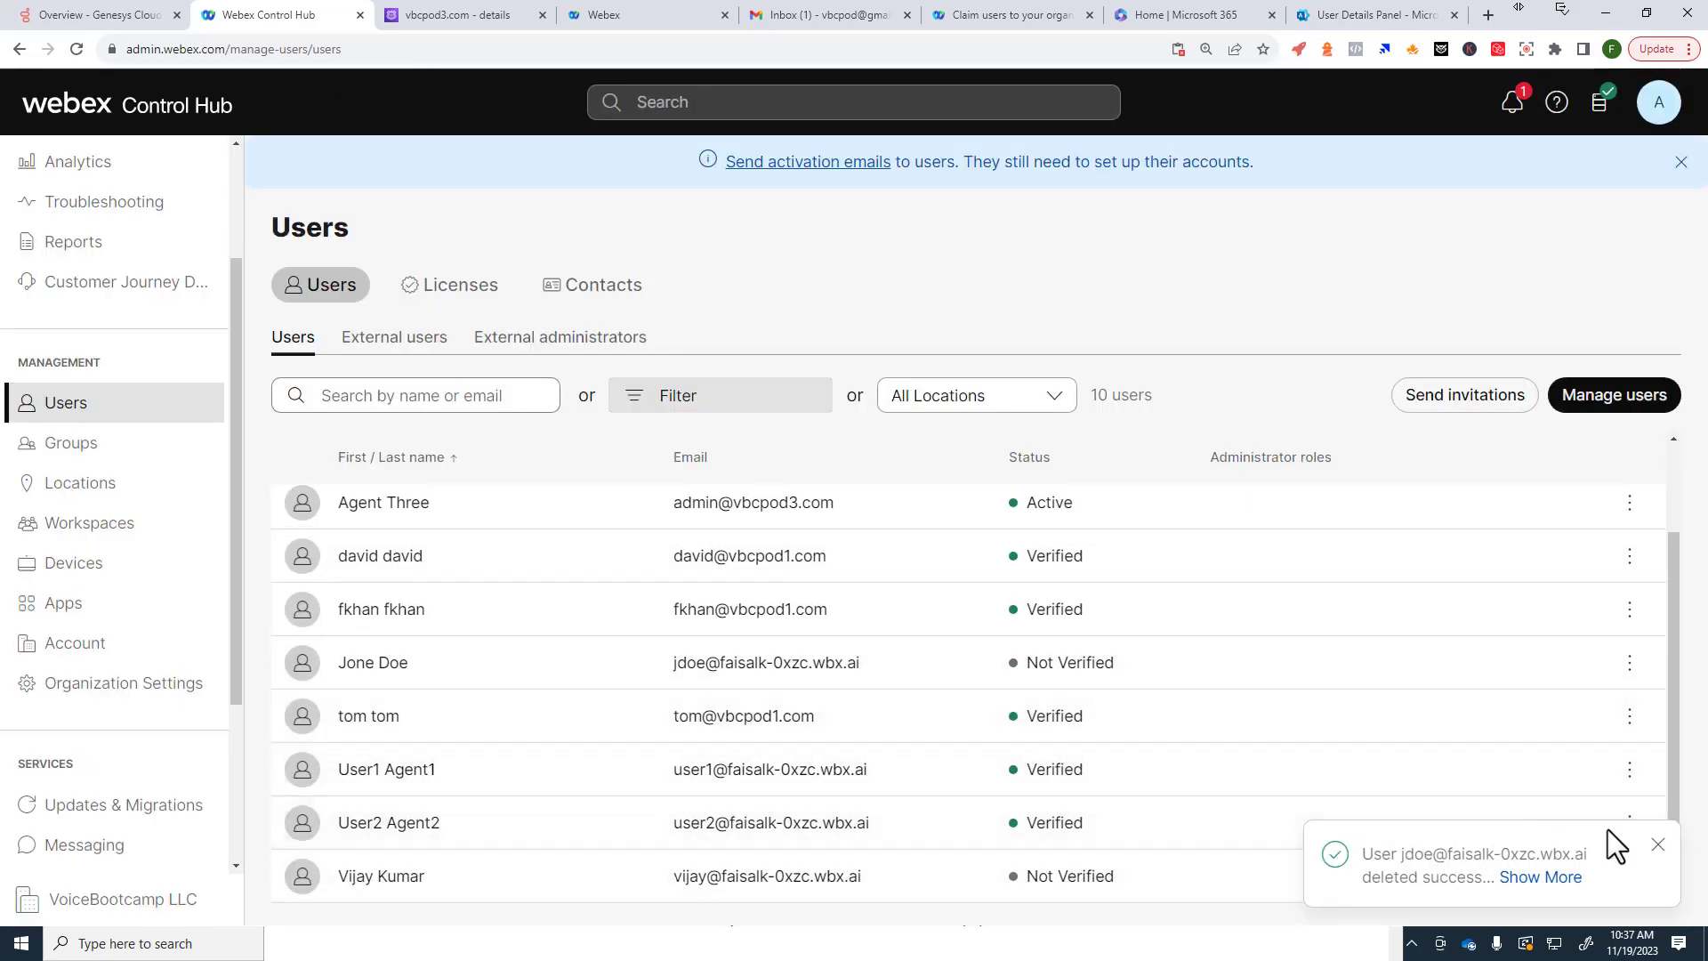
pyautogui.click(1658, 847)
# Step: Delete the last Not Verified user, refresh the Users list to 8 users, and check a row's actions
pyautogui.click(1630, 877)
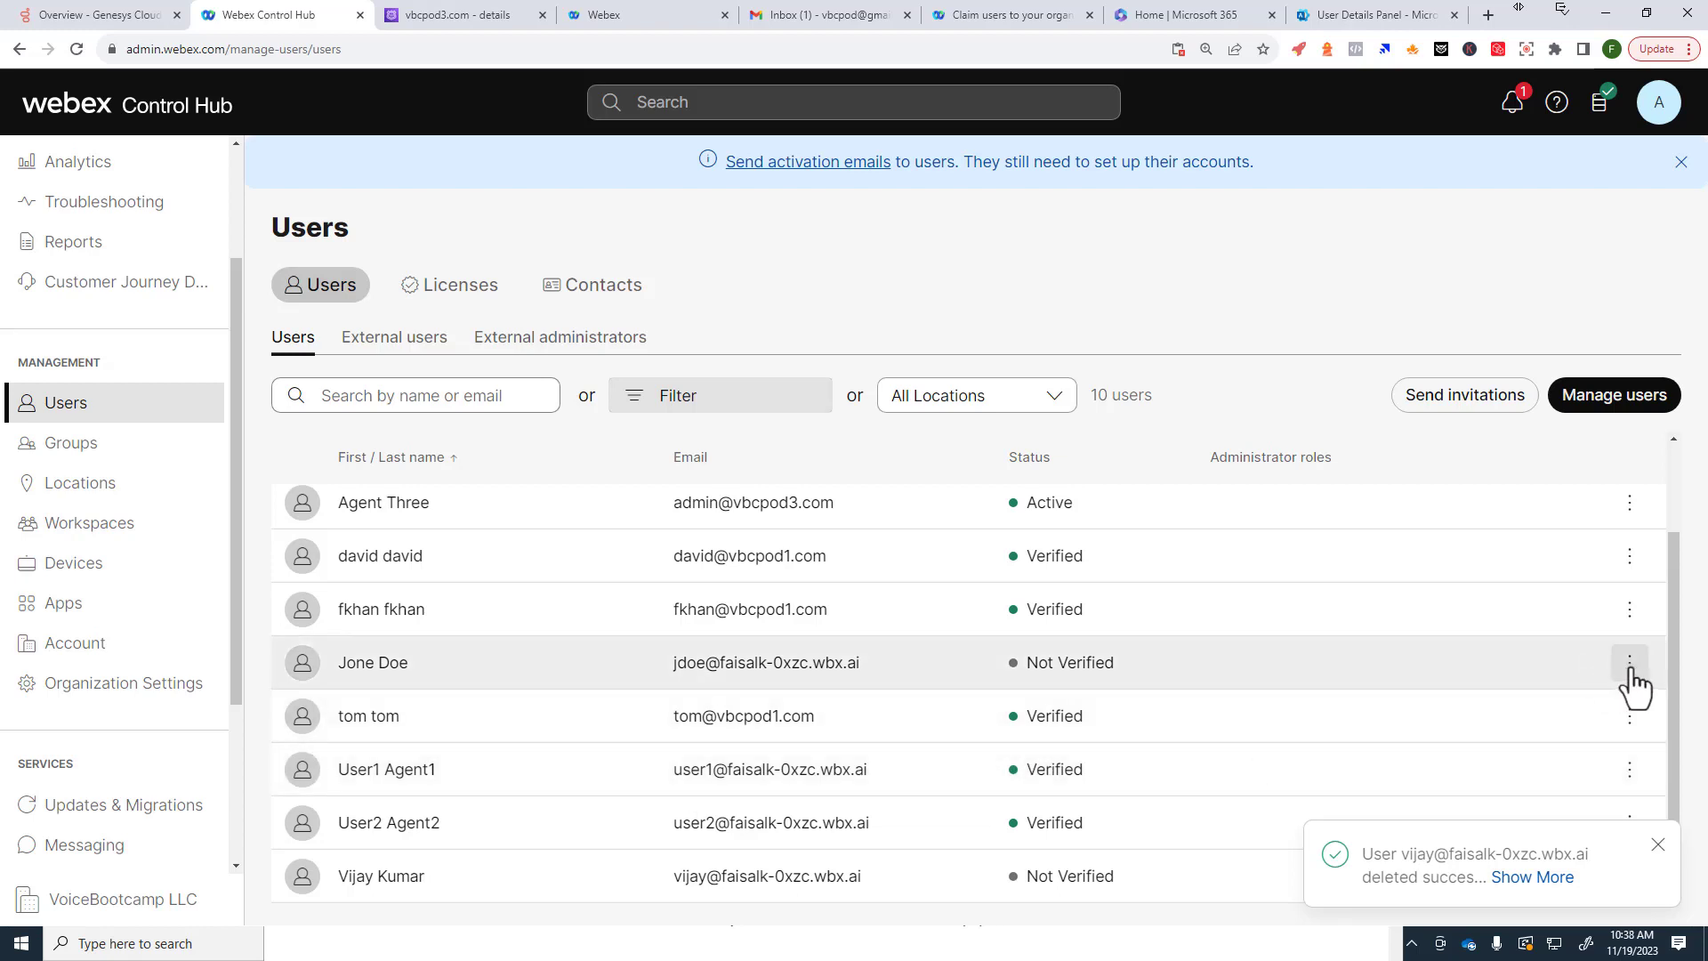
pyautogui.click(125, 443)
pyautogui.click(136, 406)
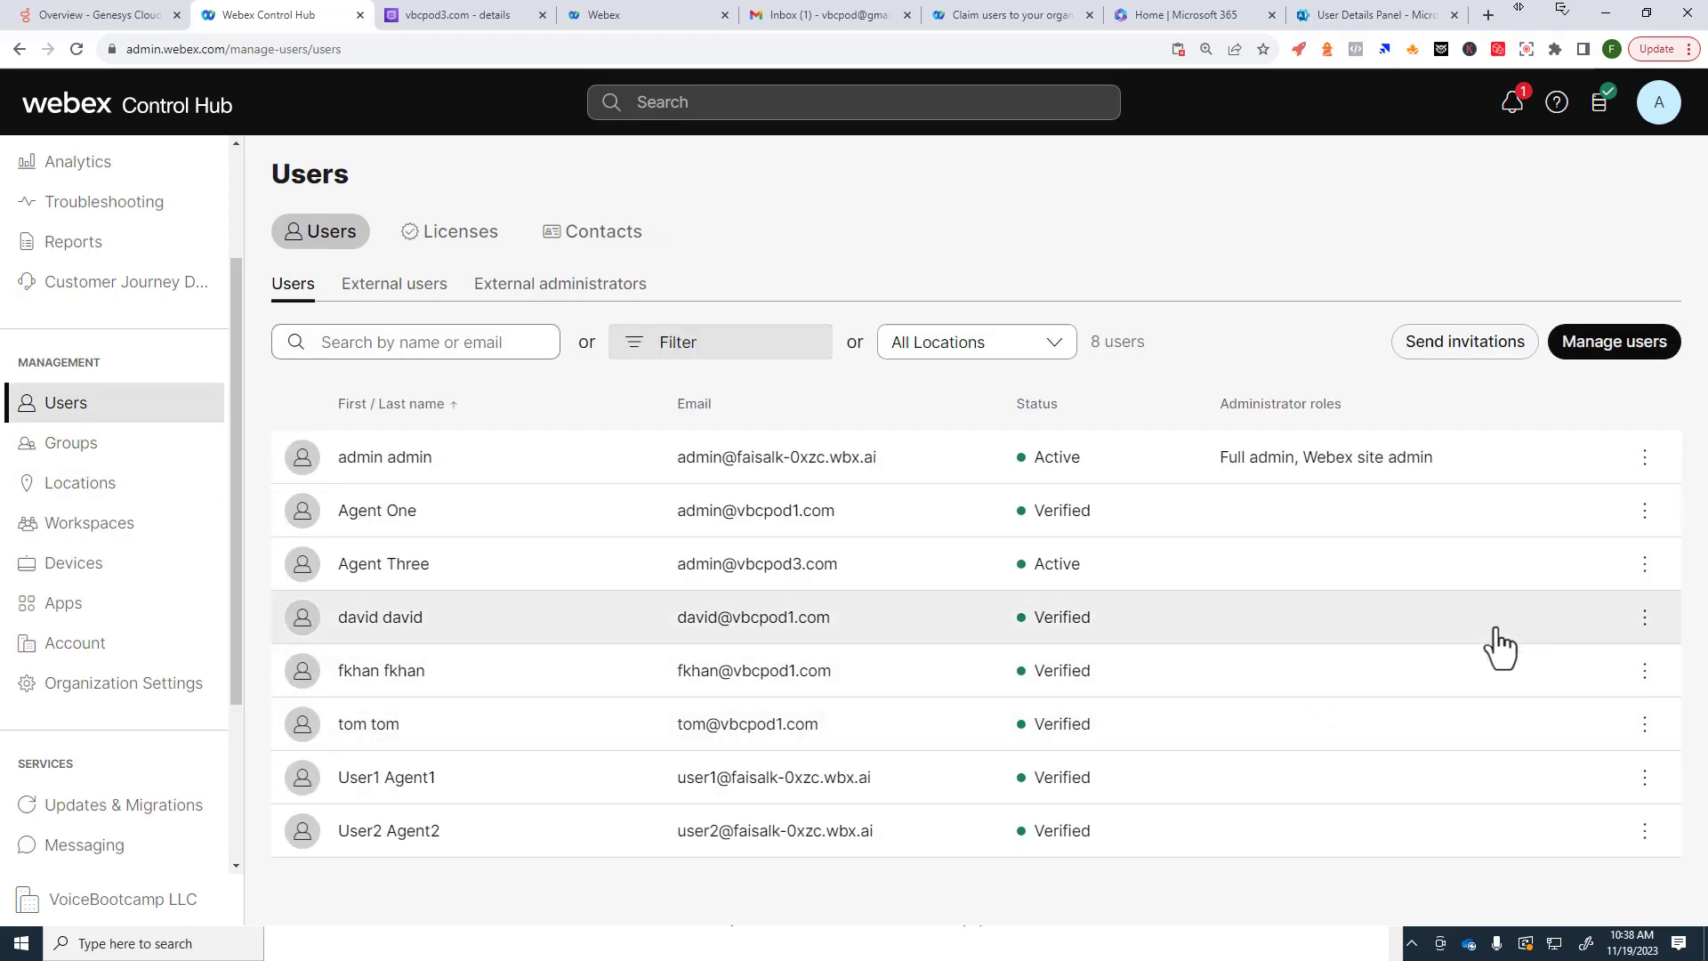
pyautogui.click(1644, 618)
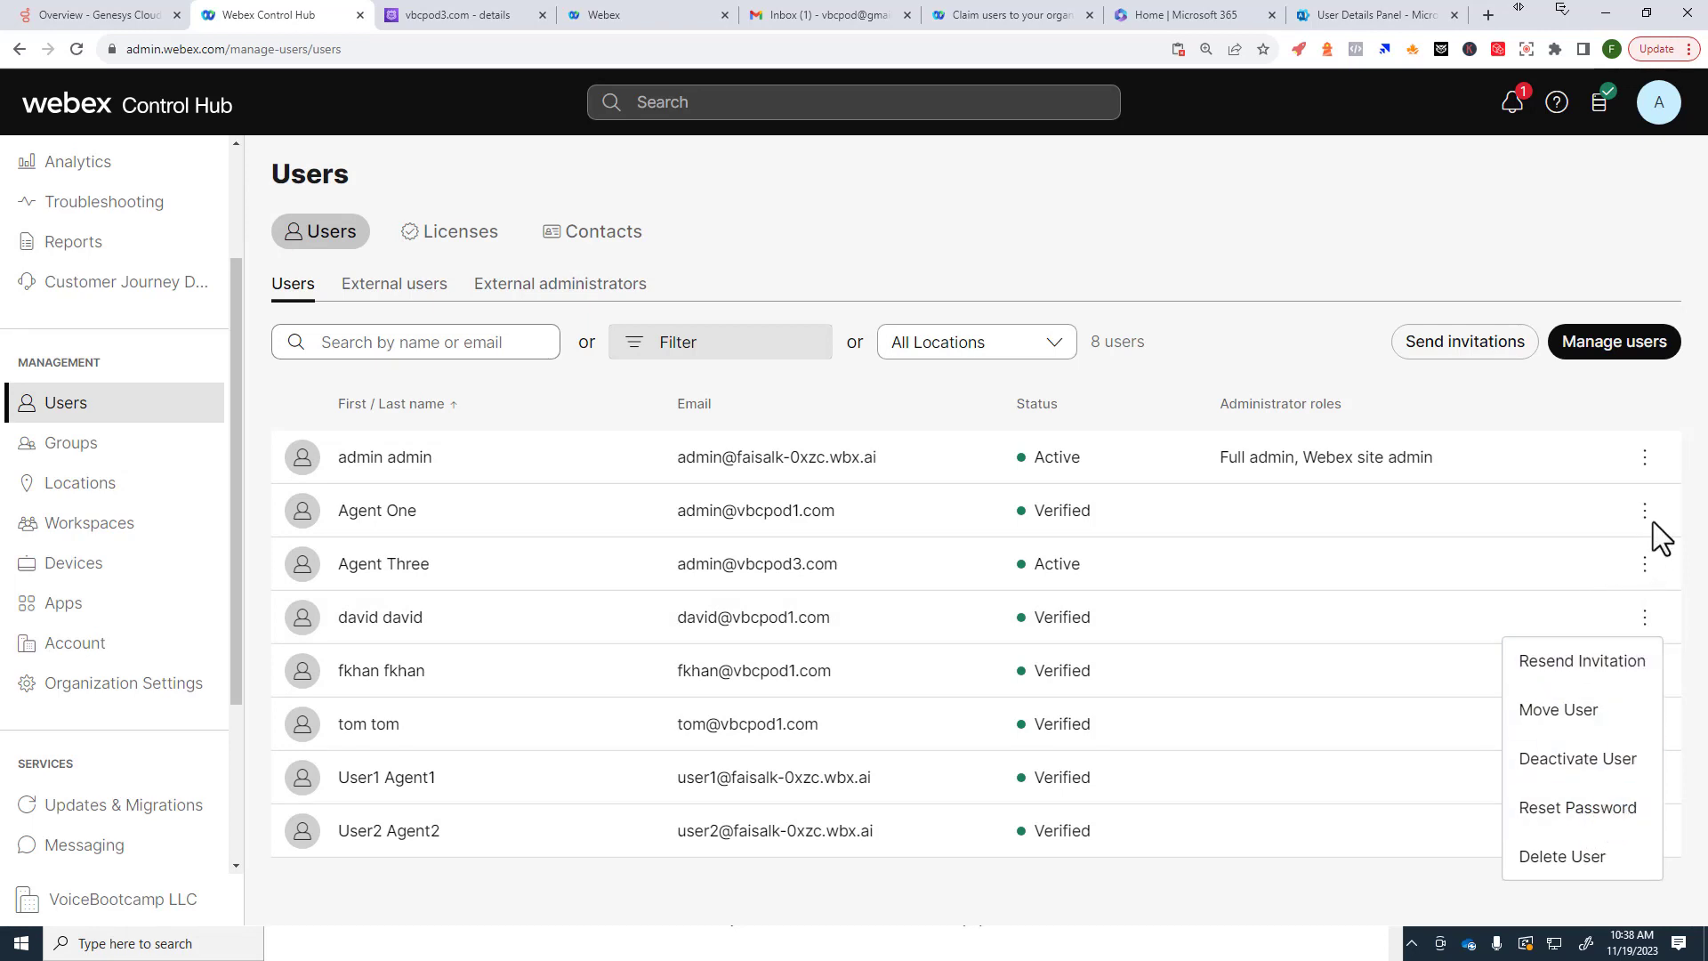
pyautogui.click(1357, 621)
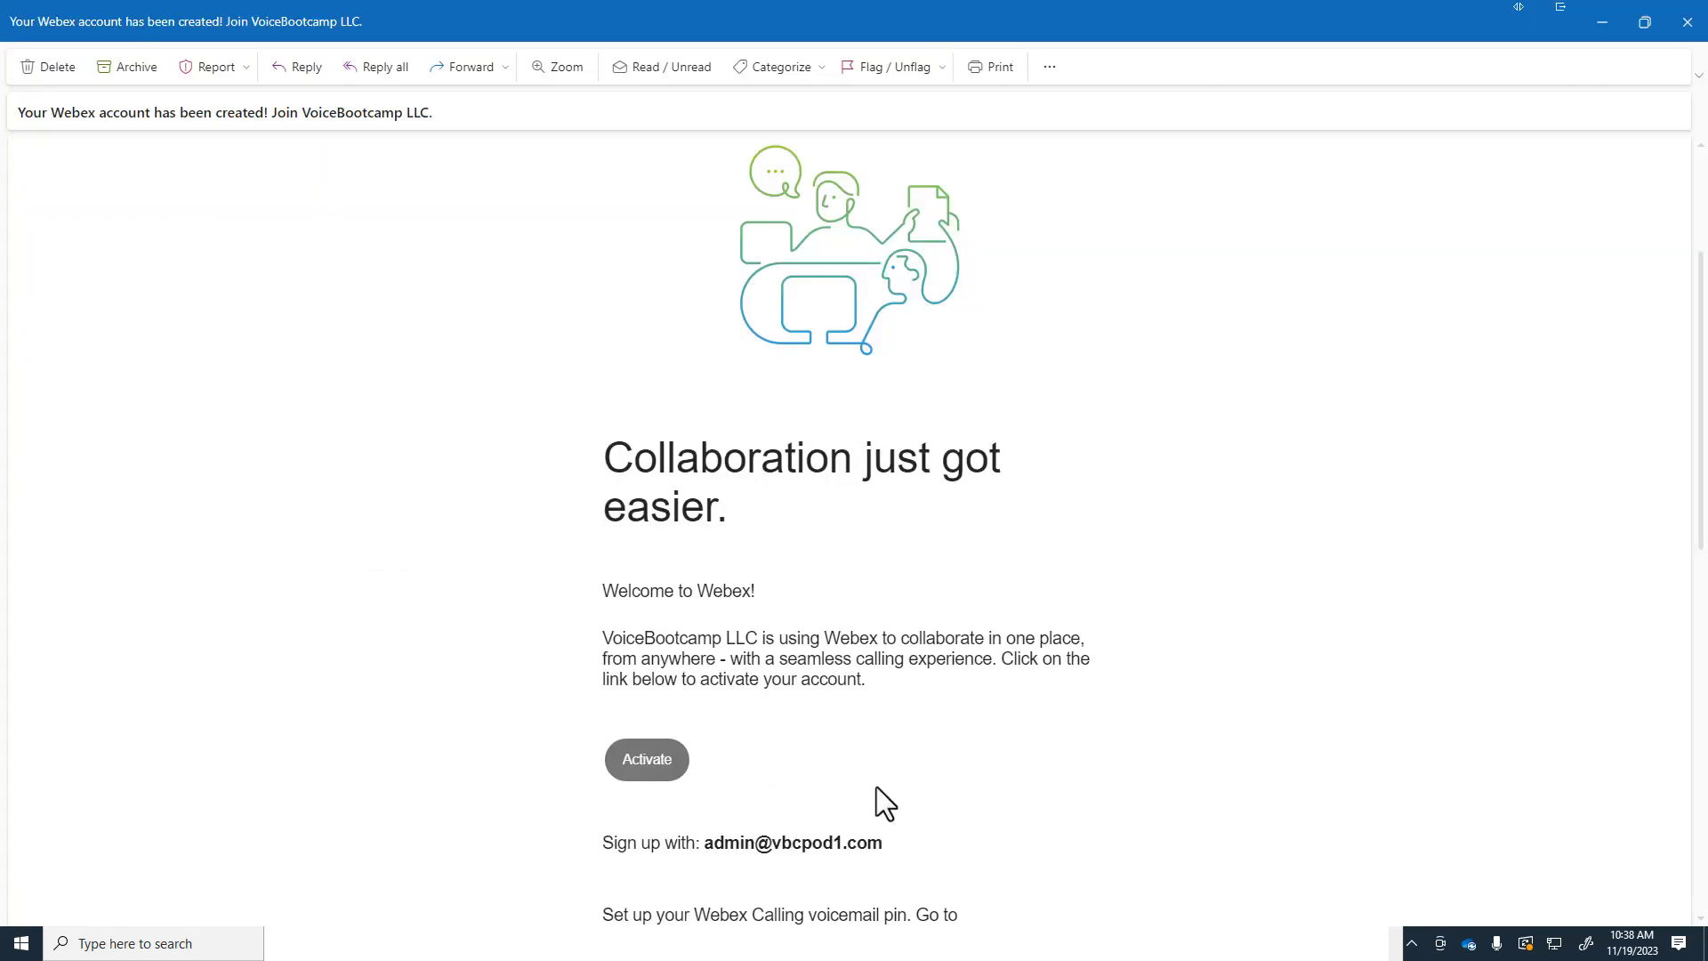
# Step: Copy the Activate link address from the Webex welcome email
pyautogui.click(649, 763)
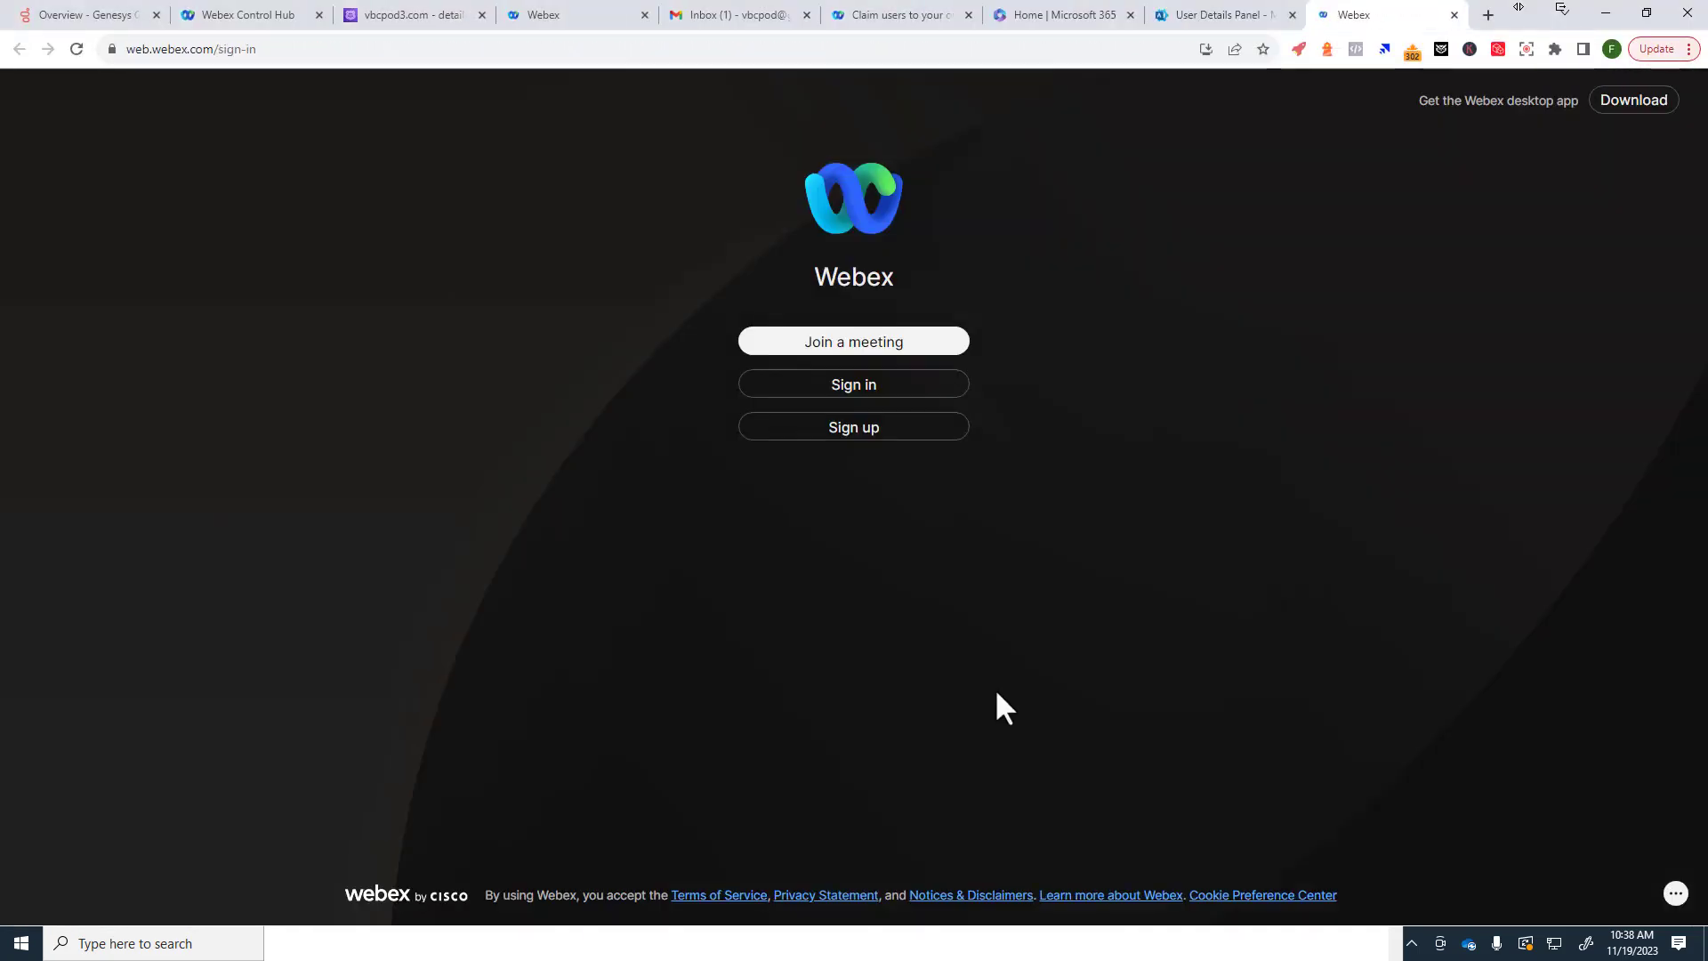
pyautogui.click(1454, 14)
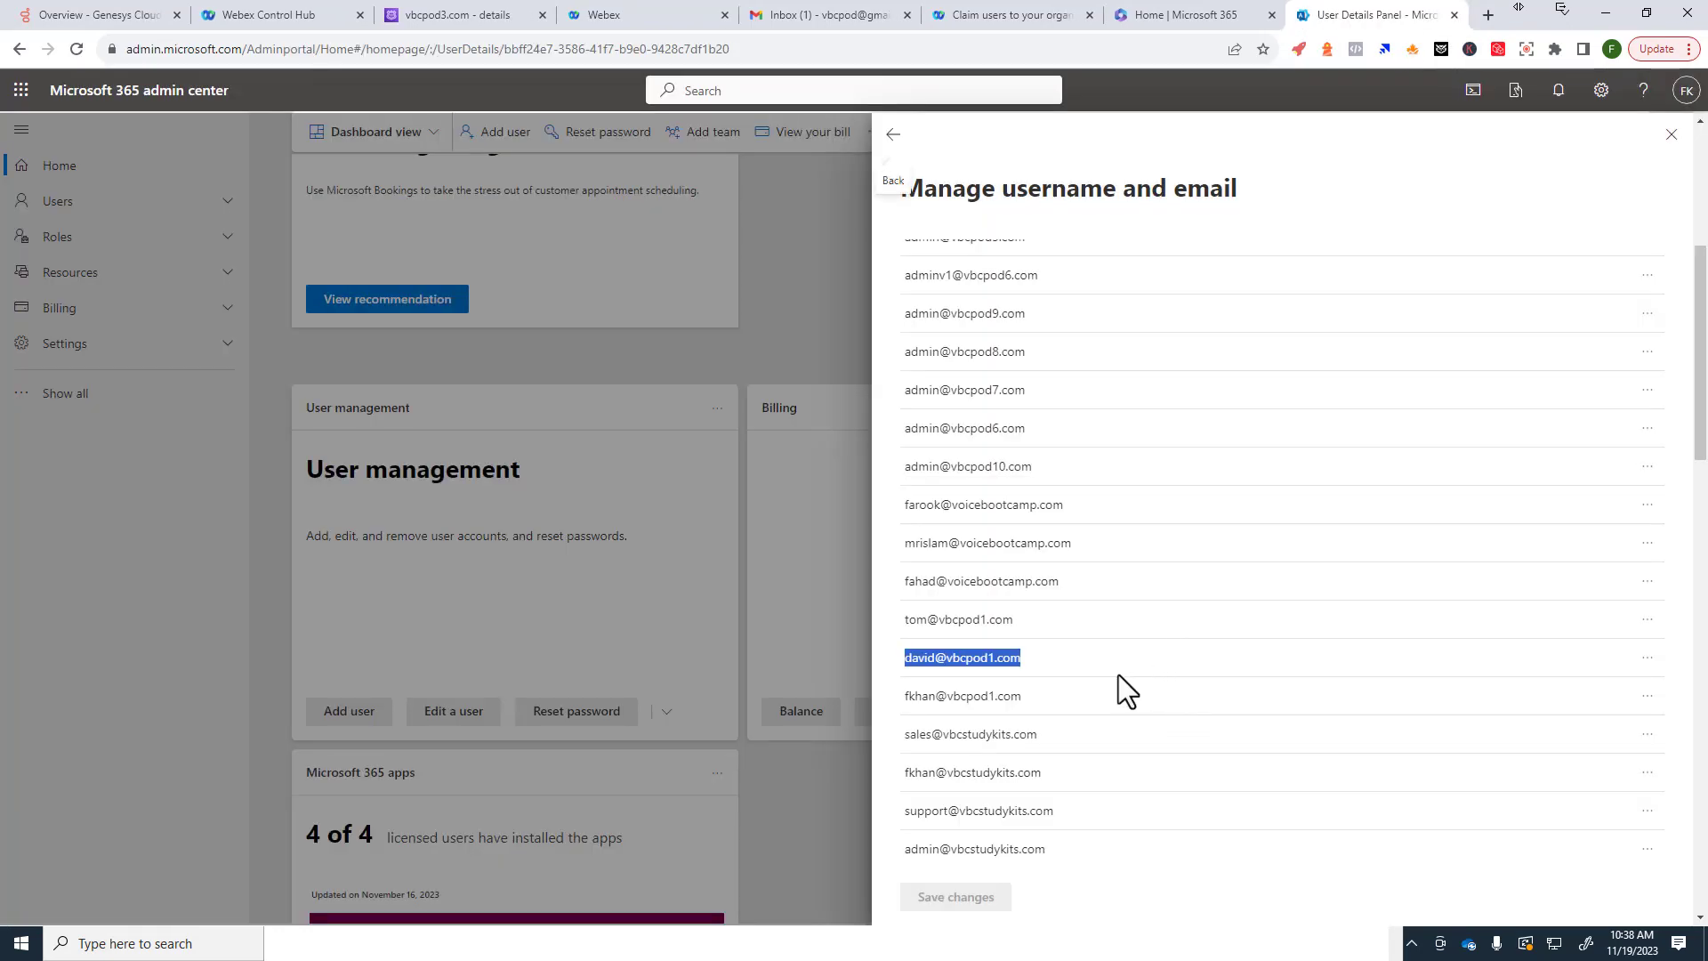
pyautogui.hotkey('alt', 'Tab')
pyautogui.scroll(-3, 1087, 693)
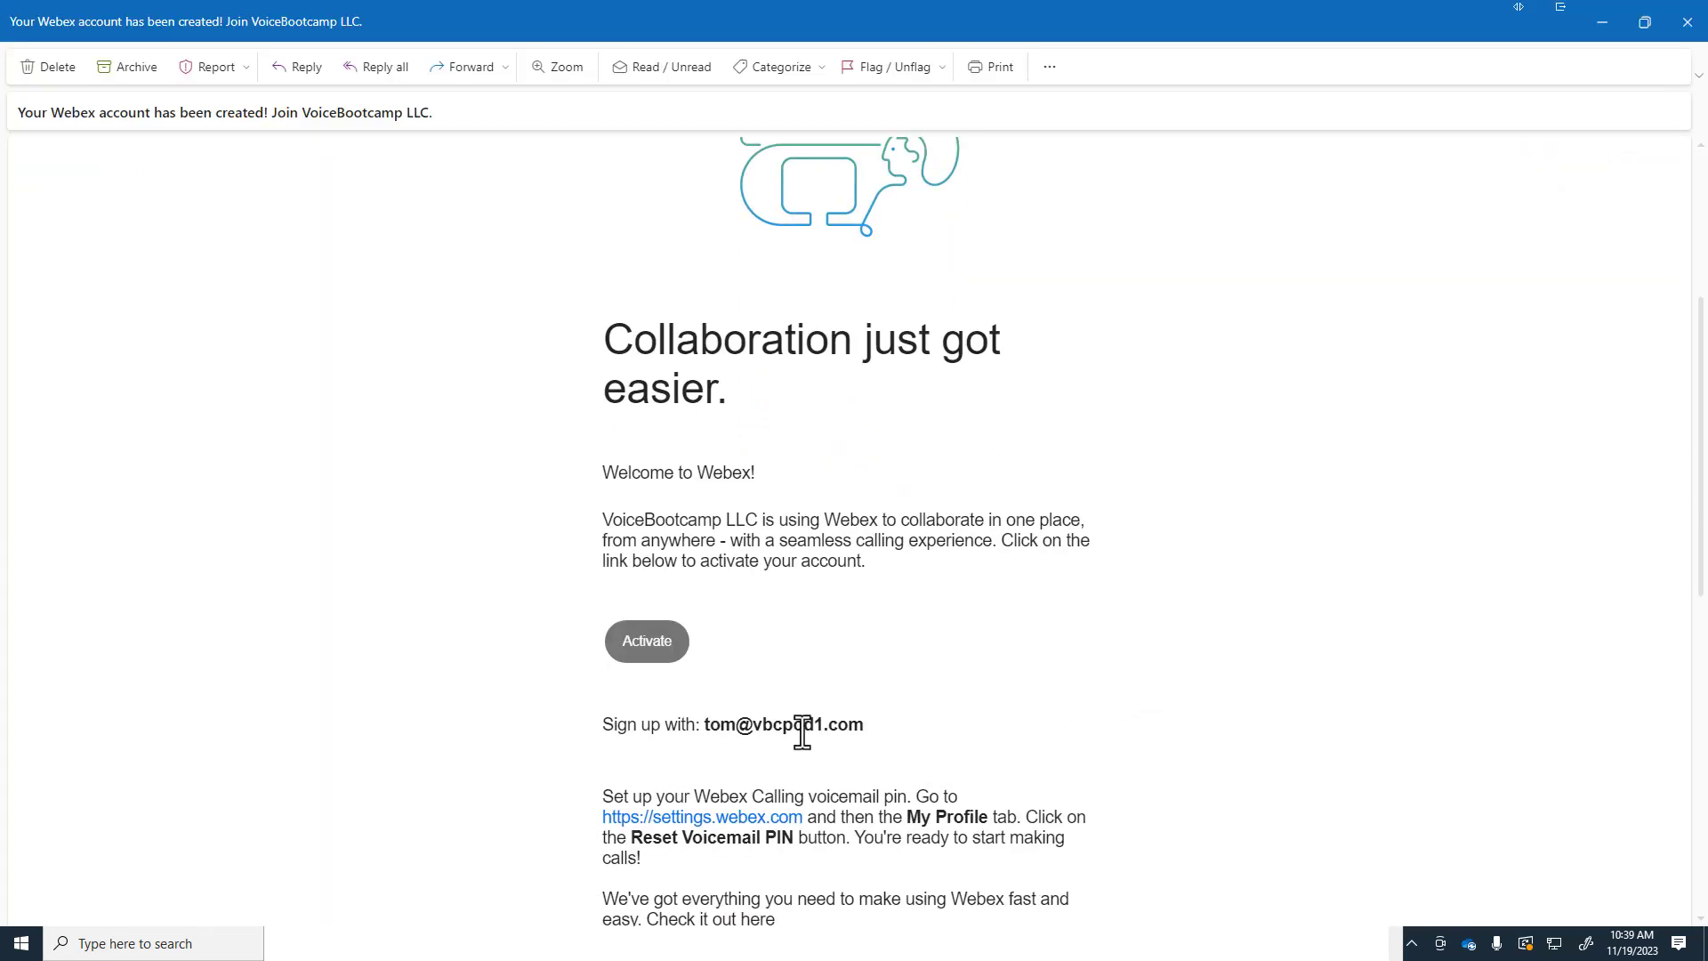
pyautogui.moveTo(703, 725); pyautogui.dragTo(736, 725)
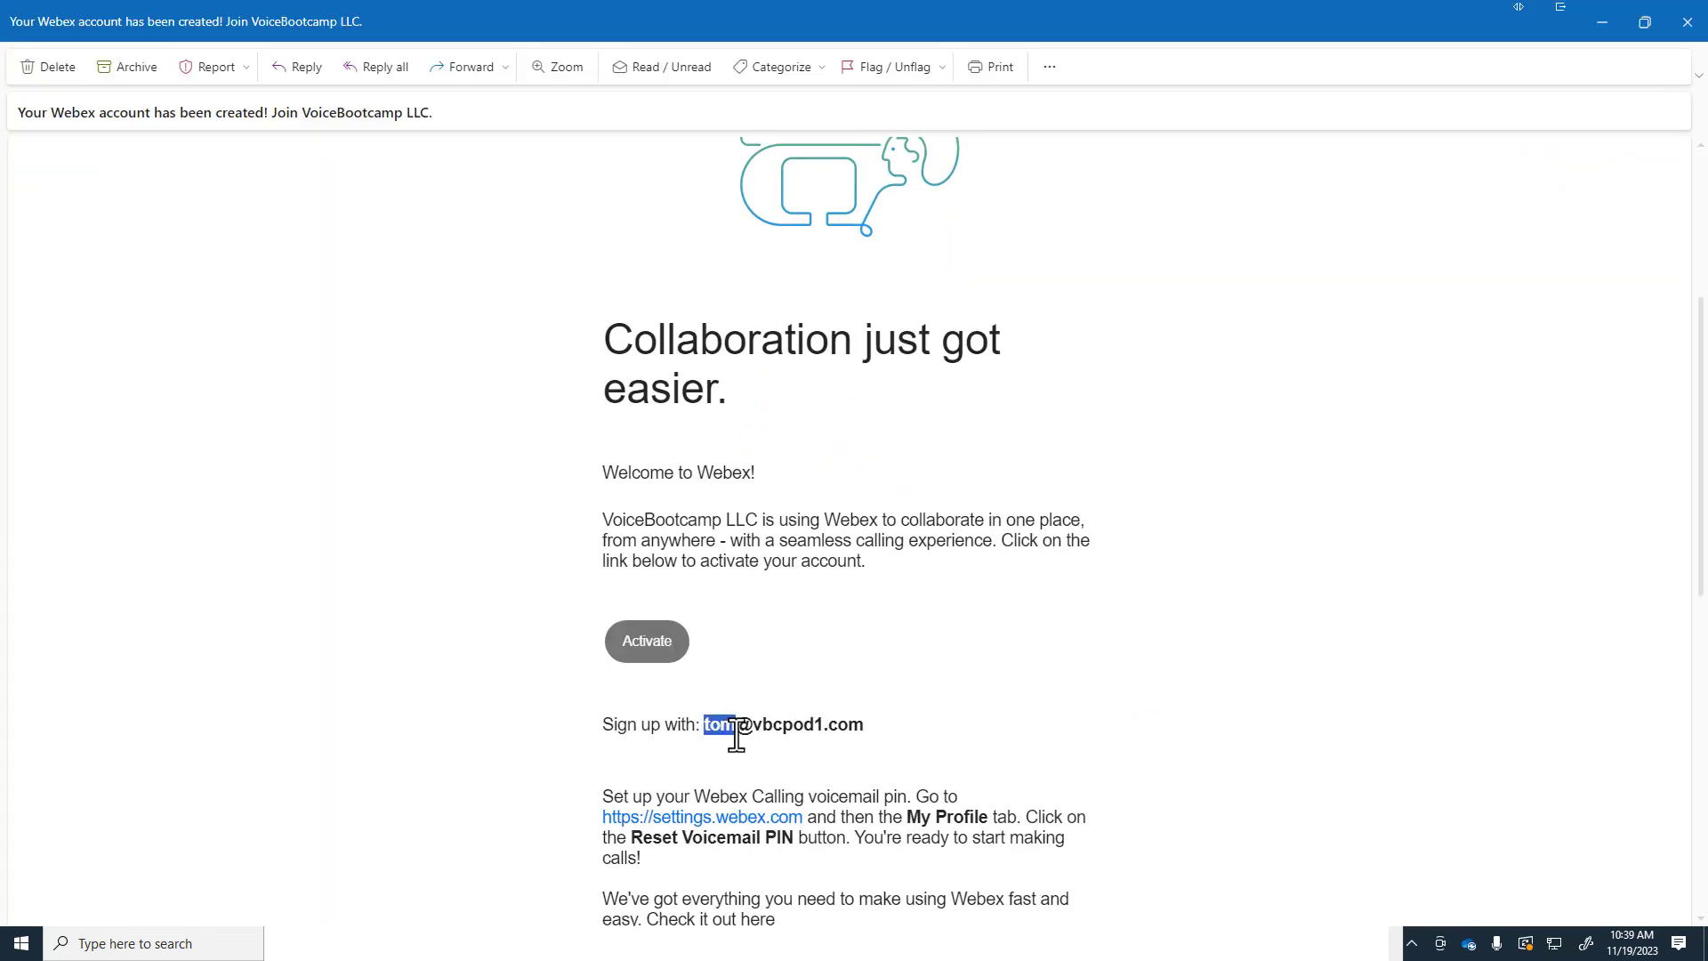
pyautogui.rightClick(632, 642)
pyautogui.click(679, 660)
# Step: Open a new Chrome Incognito window from the taskbar
pyautogui.press('super')
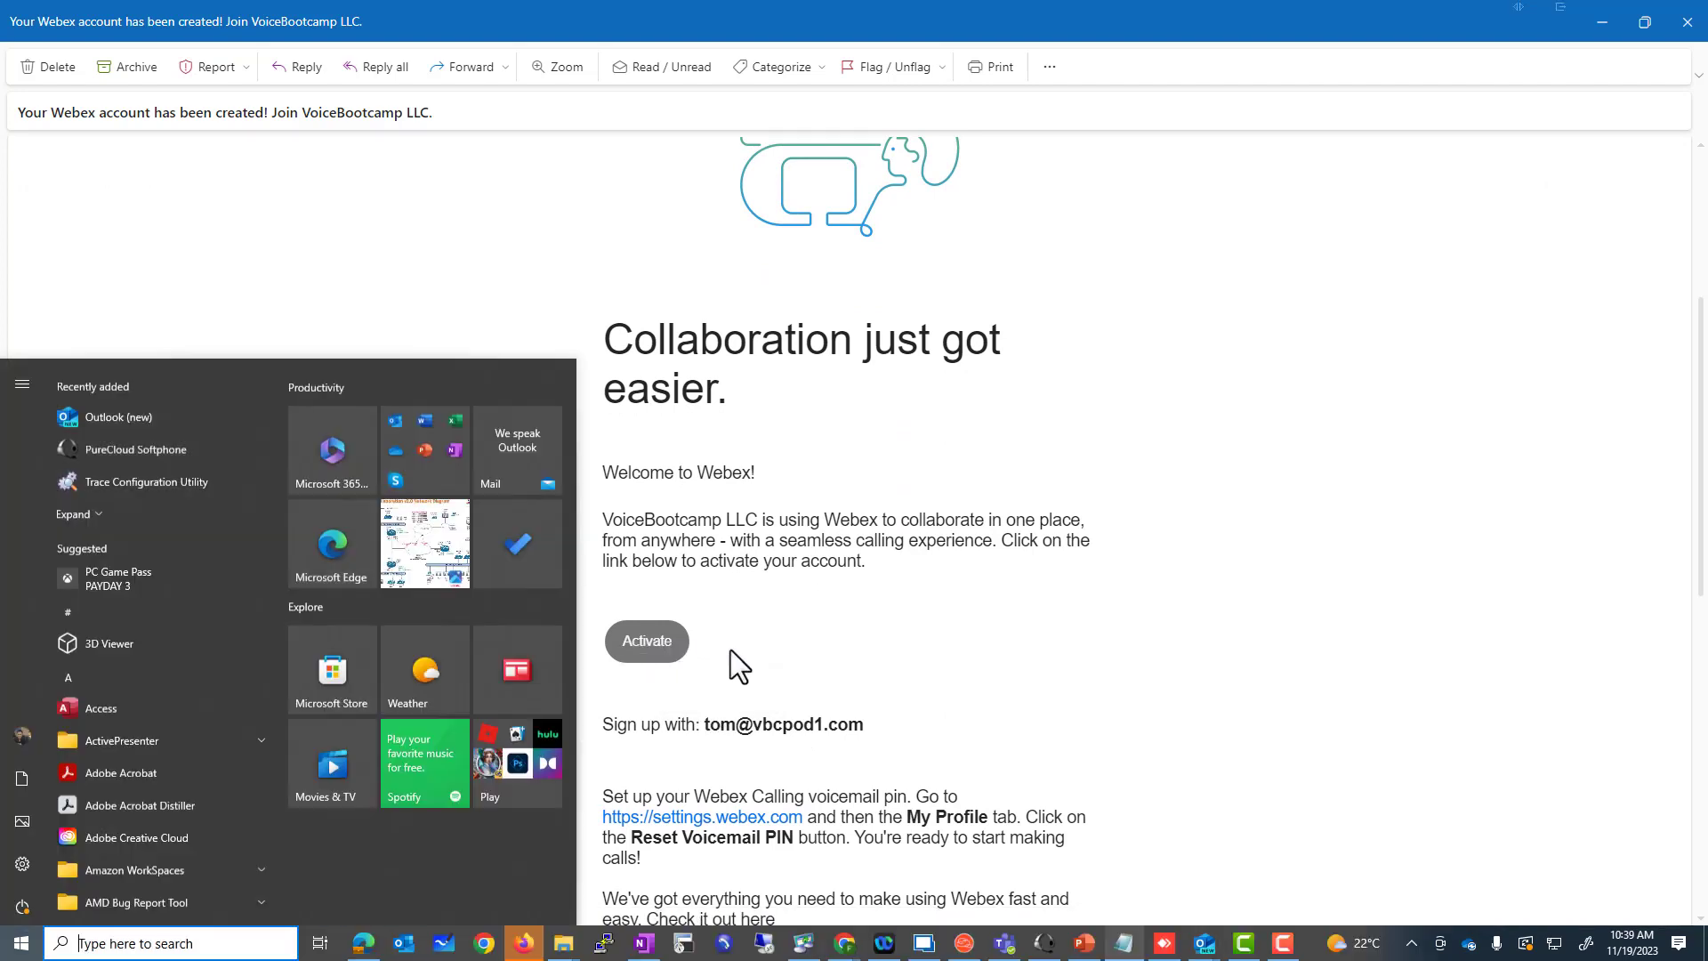
pyautogui.rightClick(841, 941)
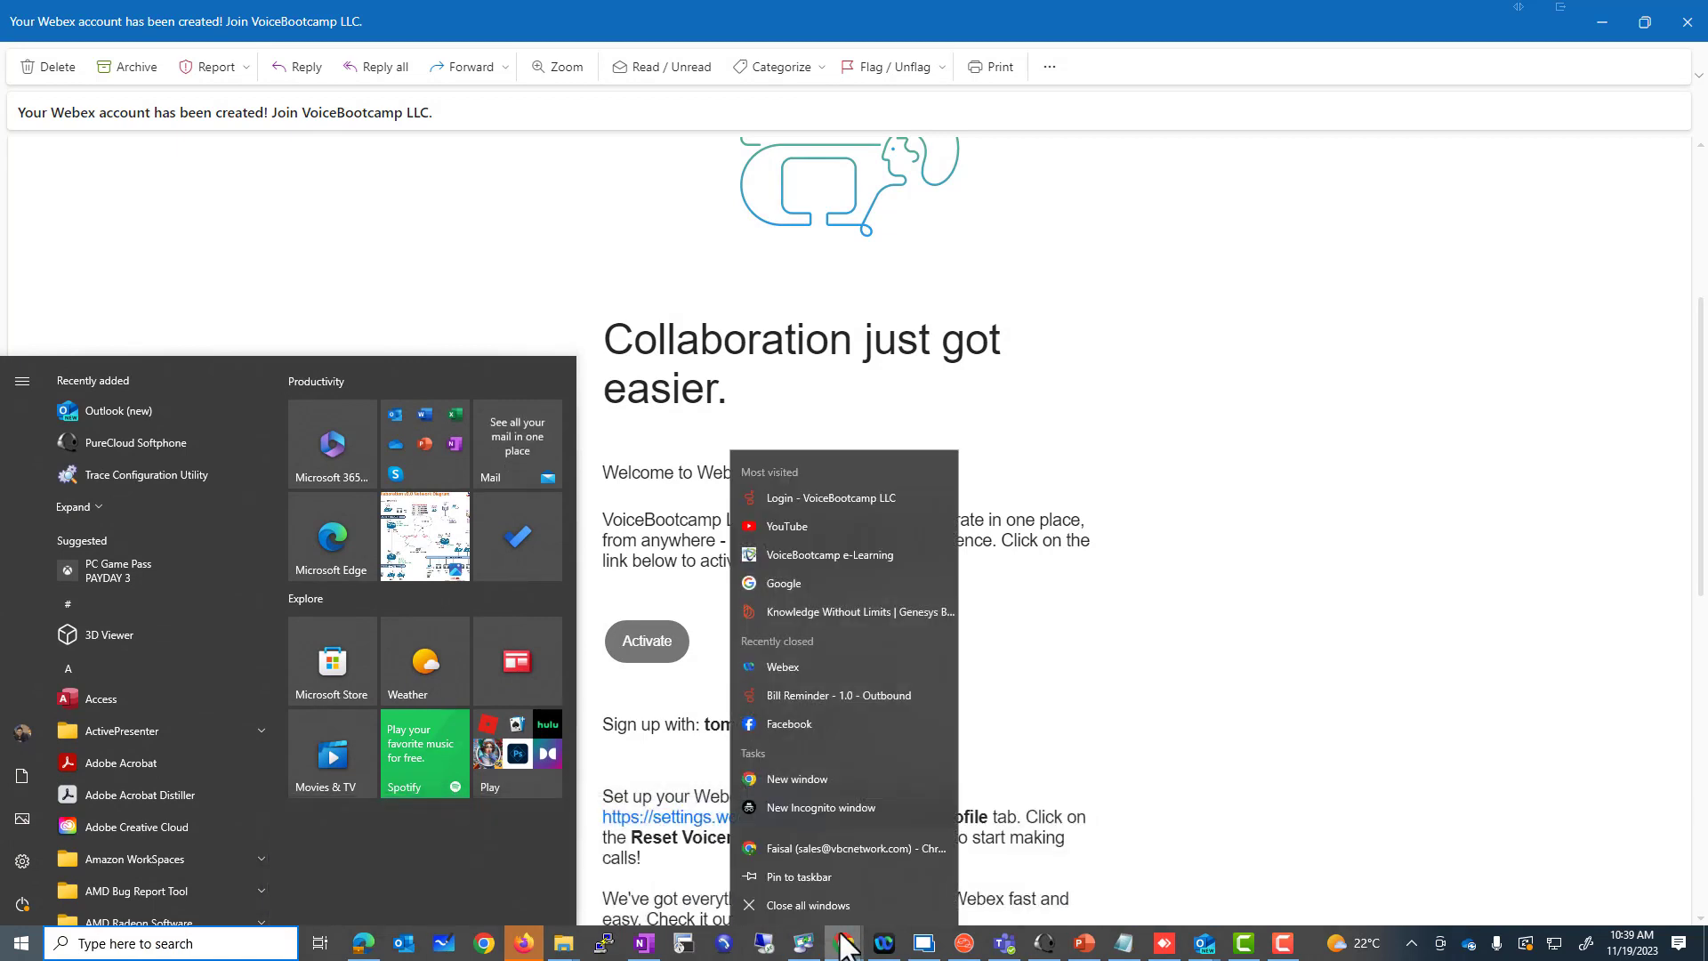
pyautogui.click(858, 807)
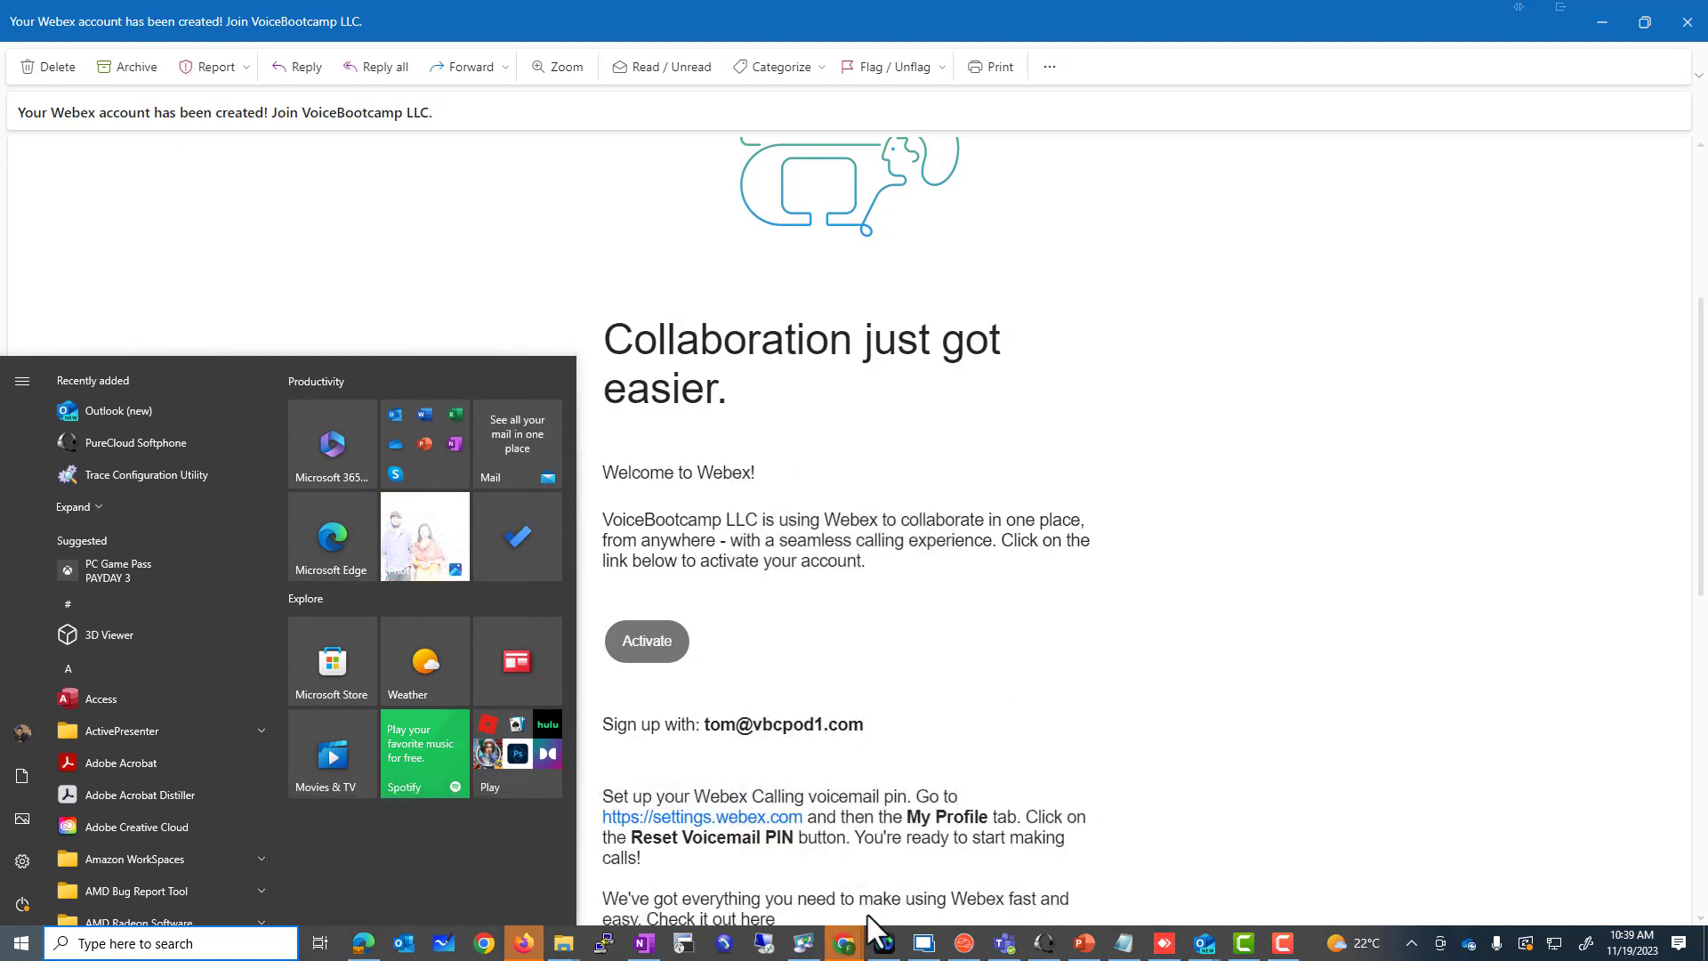
pyautogui.rightClick(852, 943)
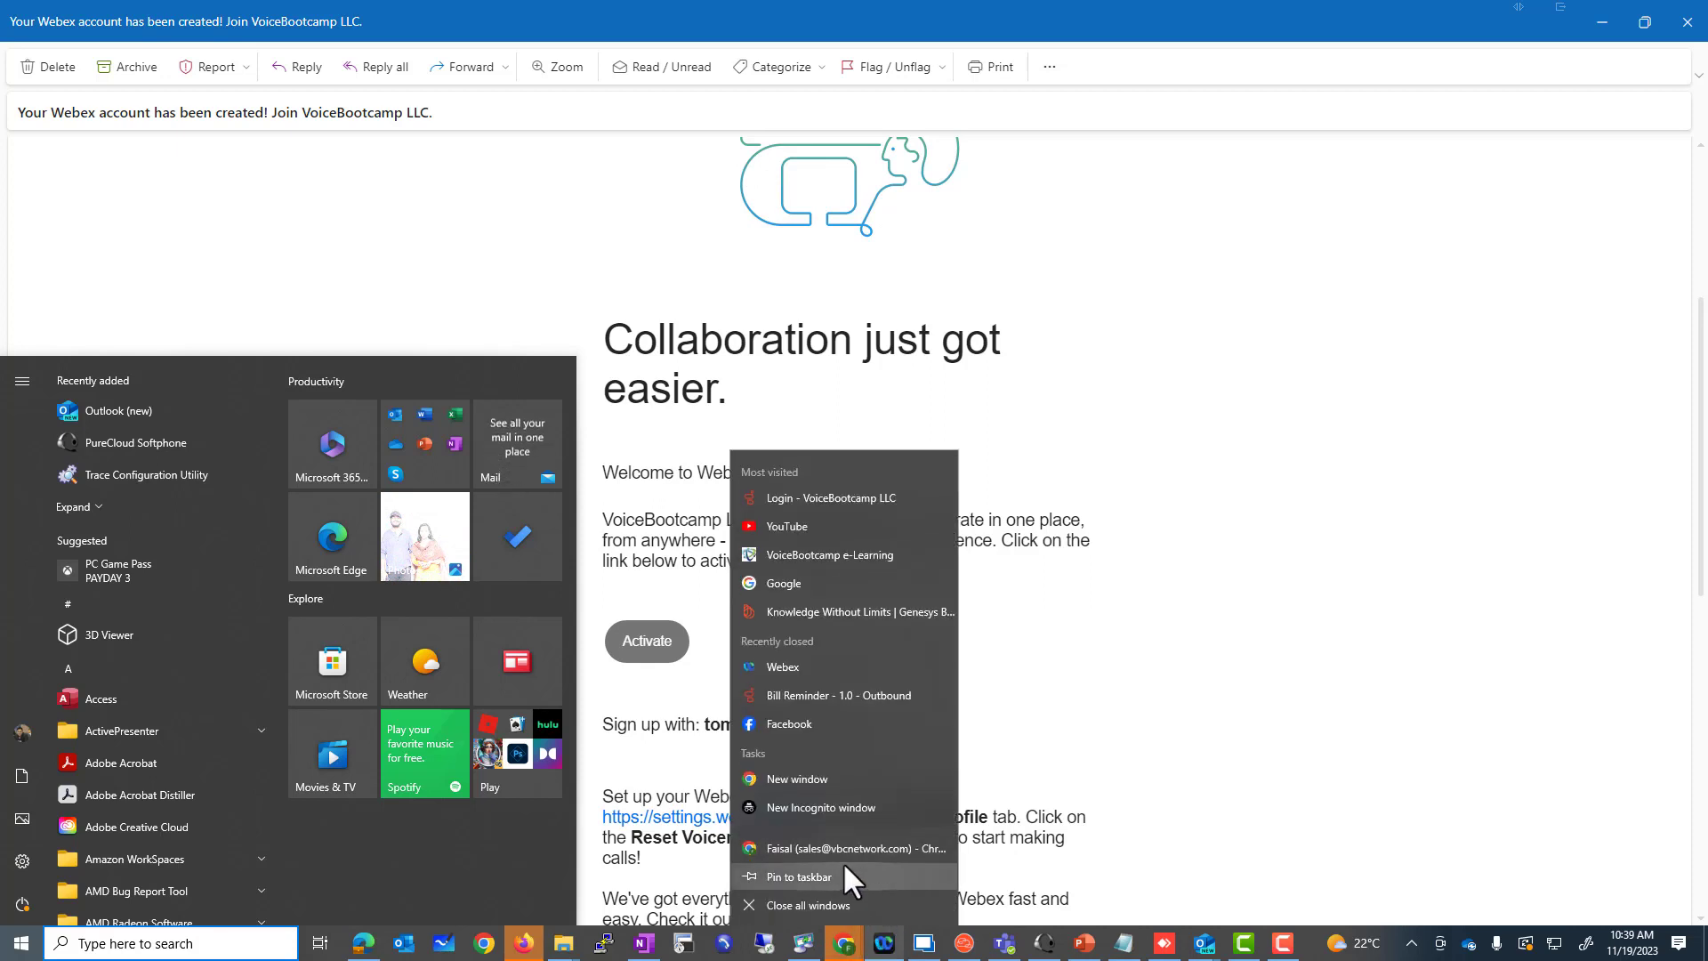
pyautogui.click(789, 807)
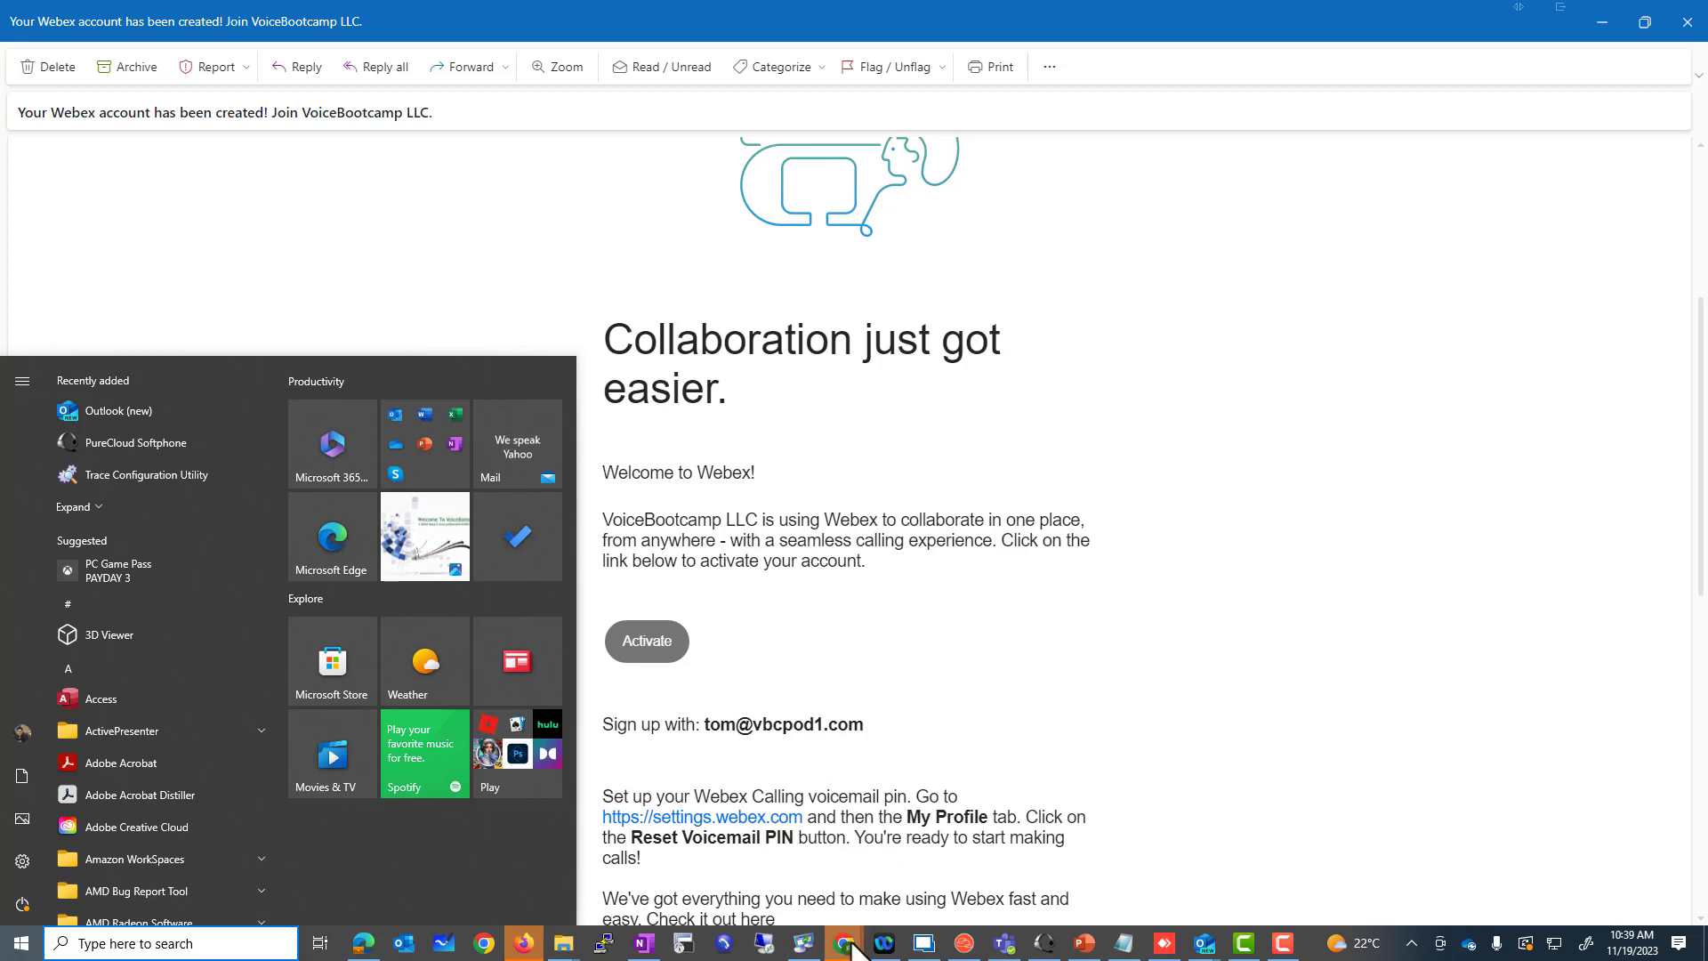
# Step: Load the pasted activation link and create the new user's password
pyautogui.moveTo(844, 943)
pyautogui.click(1359, 870)
pyautogui.click(582, 48)
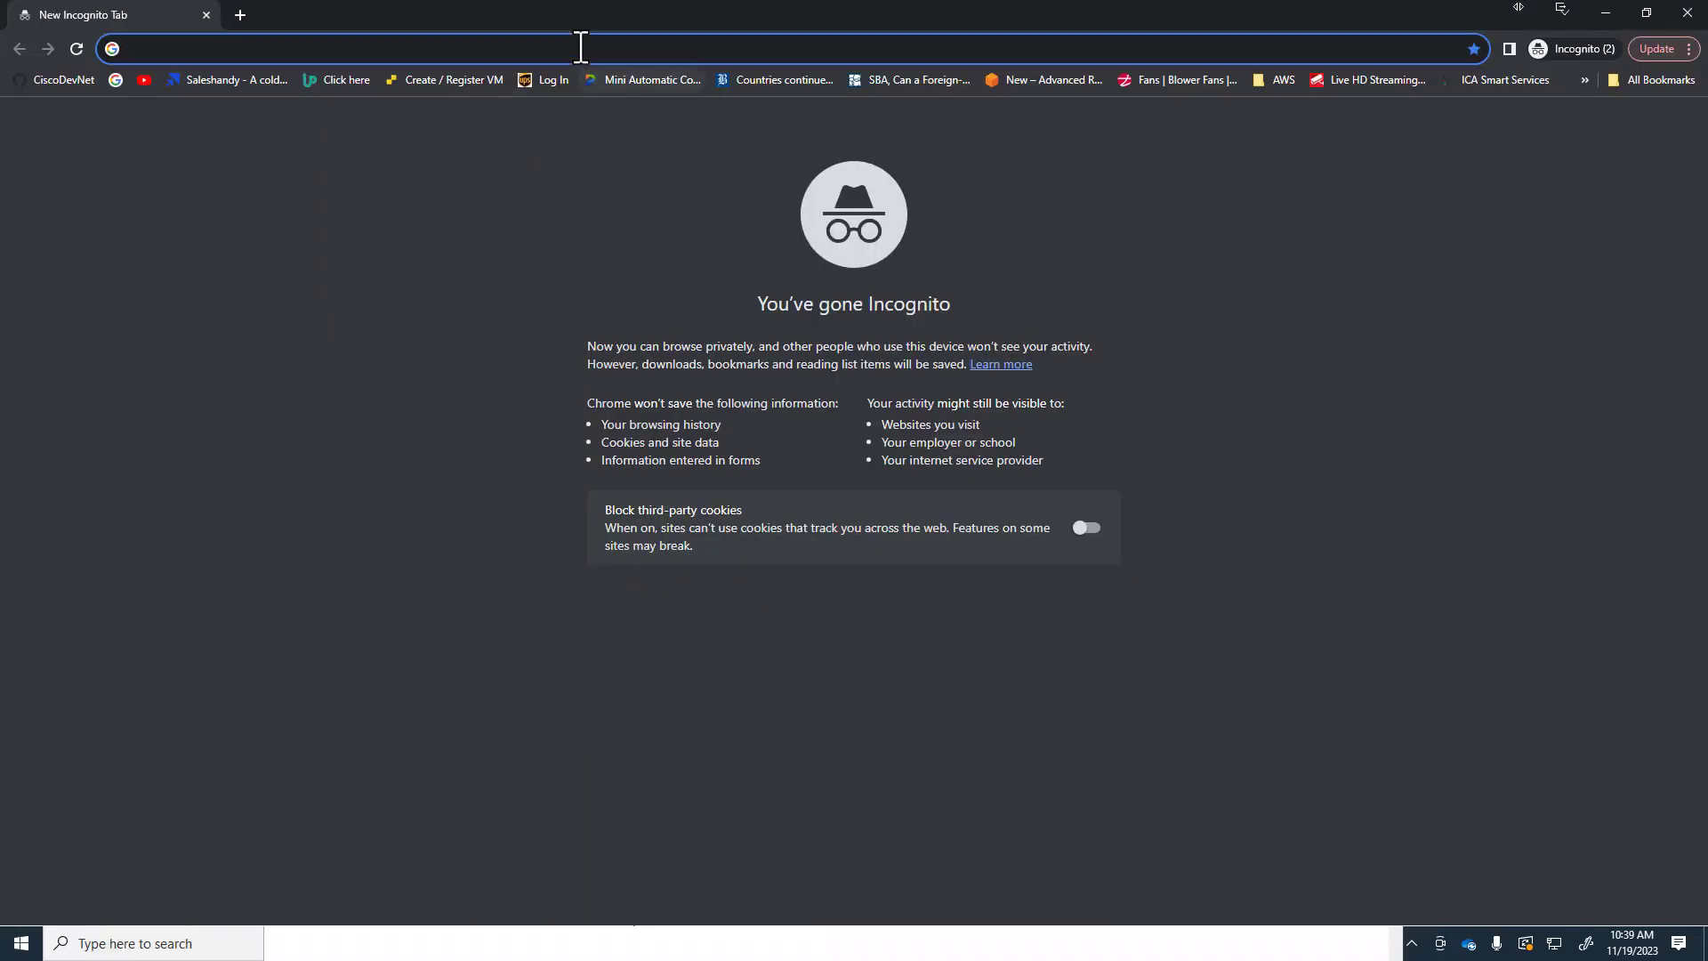
pyautogui.hotkey('ctrl', 'v')
pyautogui.press('Return')
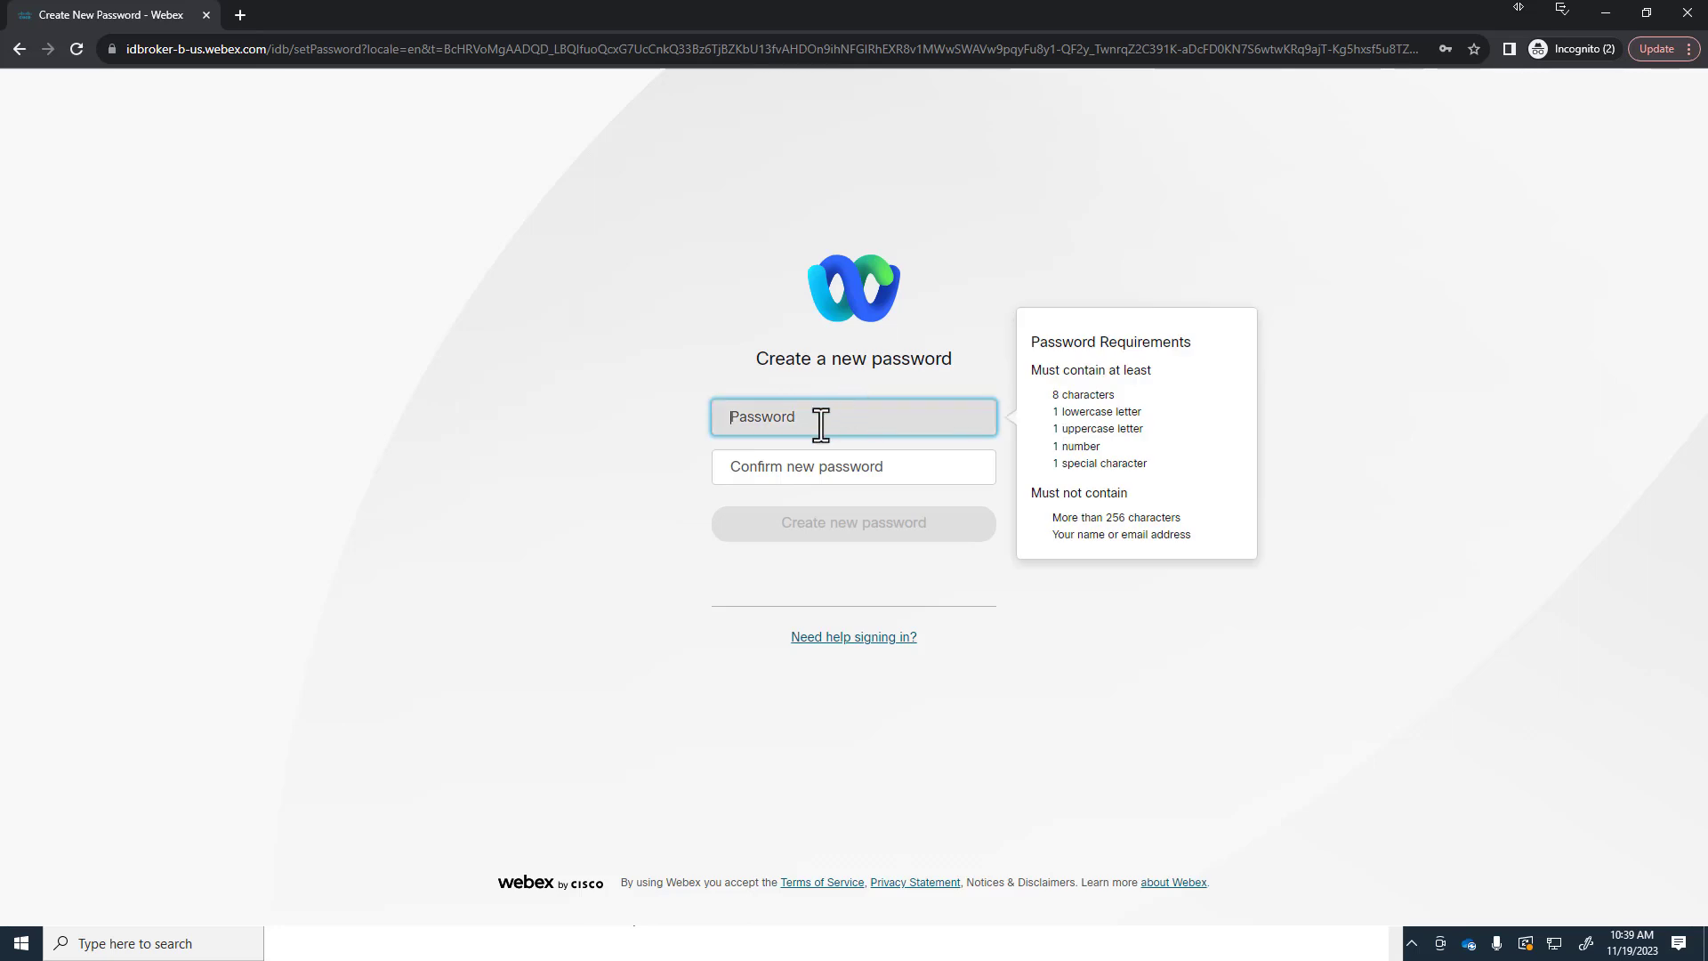
pyautogui.write('@••••••••••••')
pyautogui.press('Tab')
pyautogui.write('•')
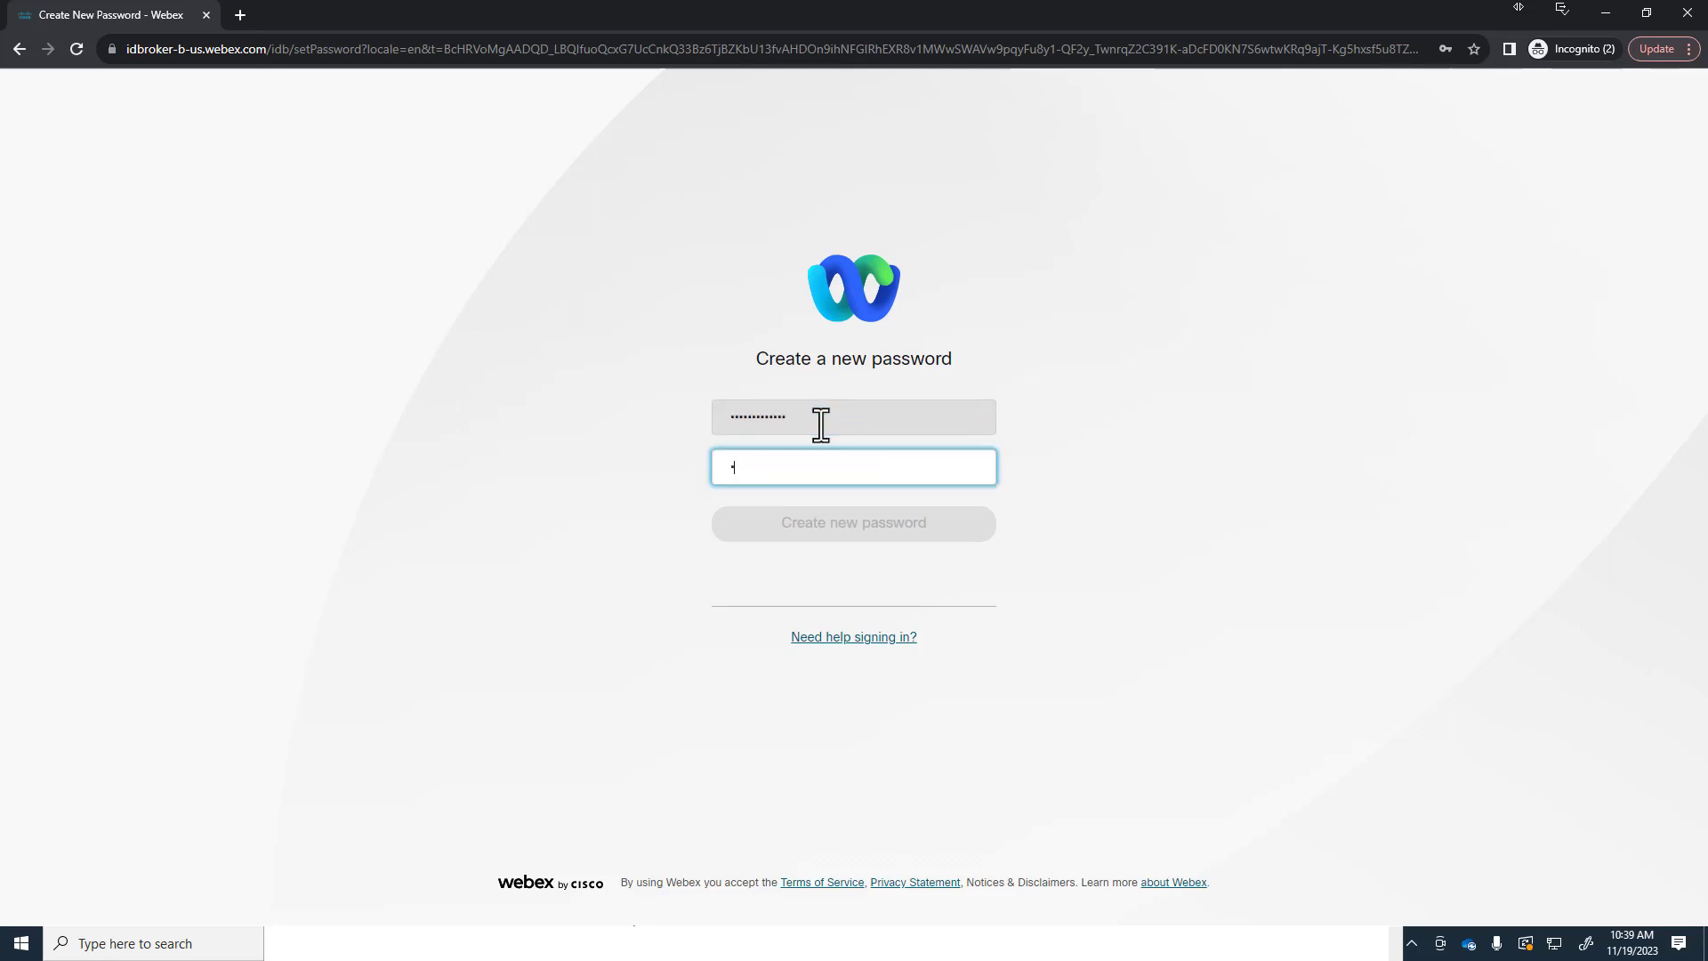
pyautogui.write('••••••••••••')
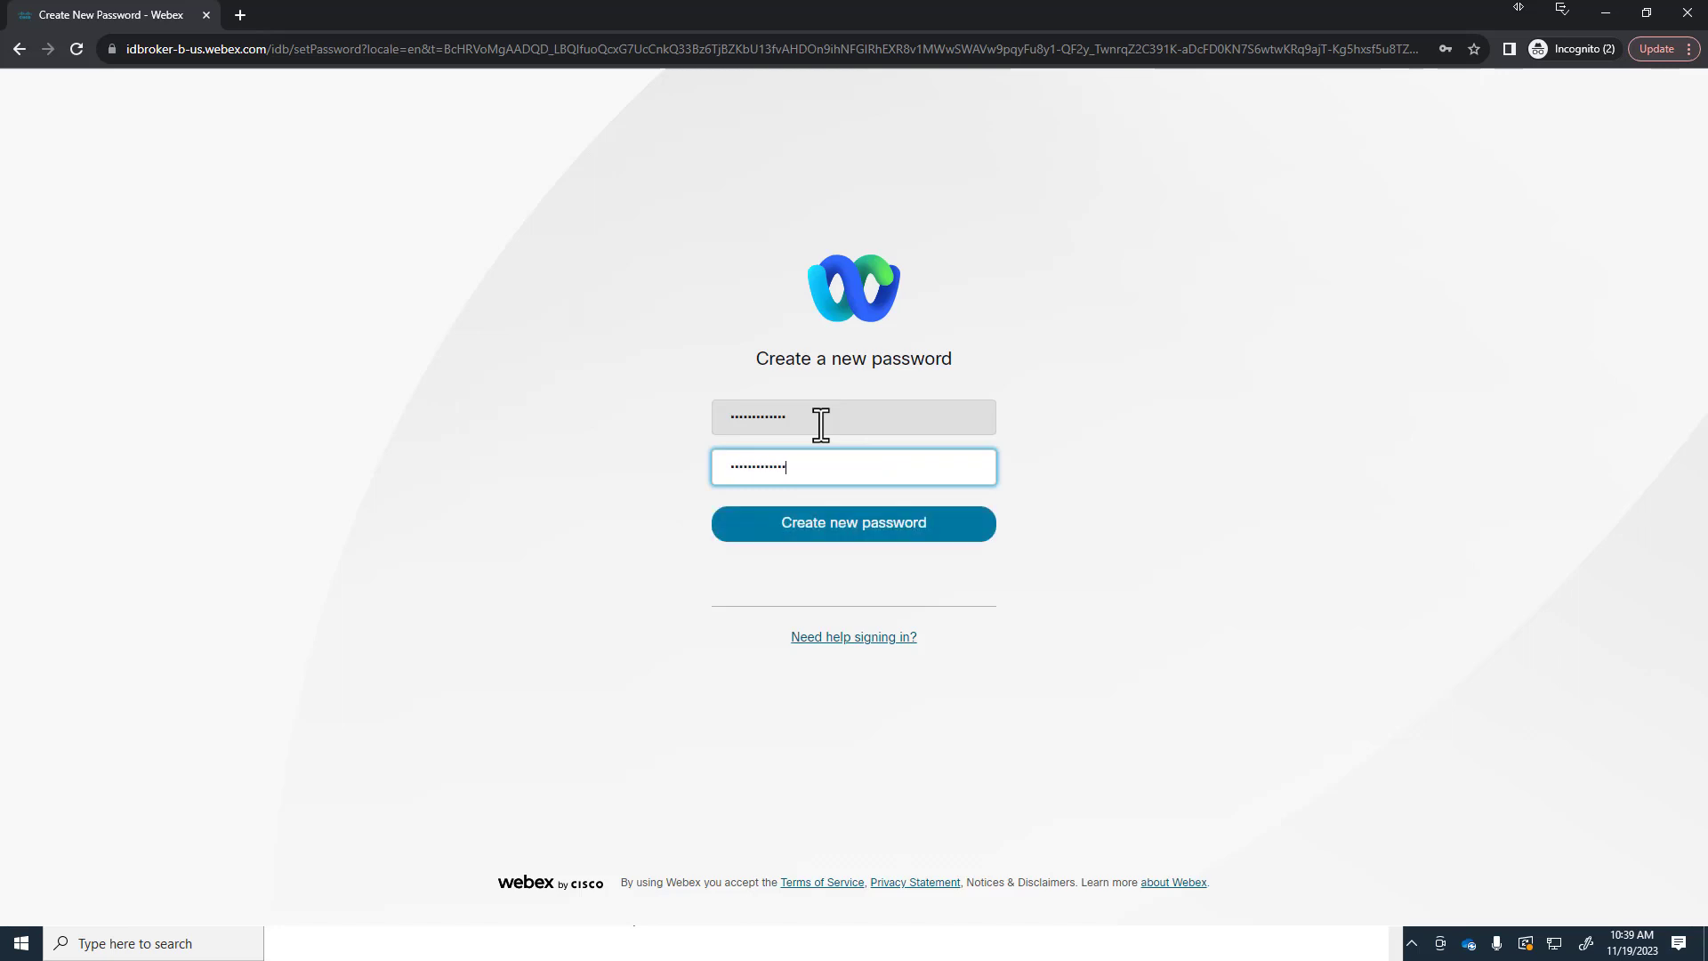
pyautogui.click(826, 532)
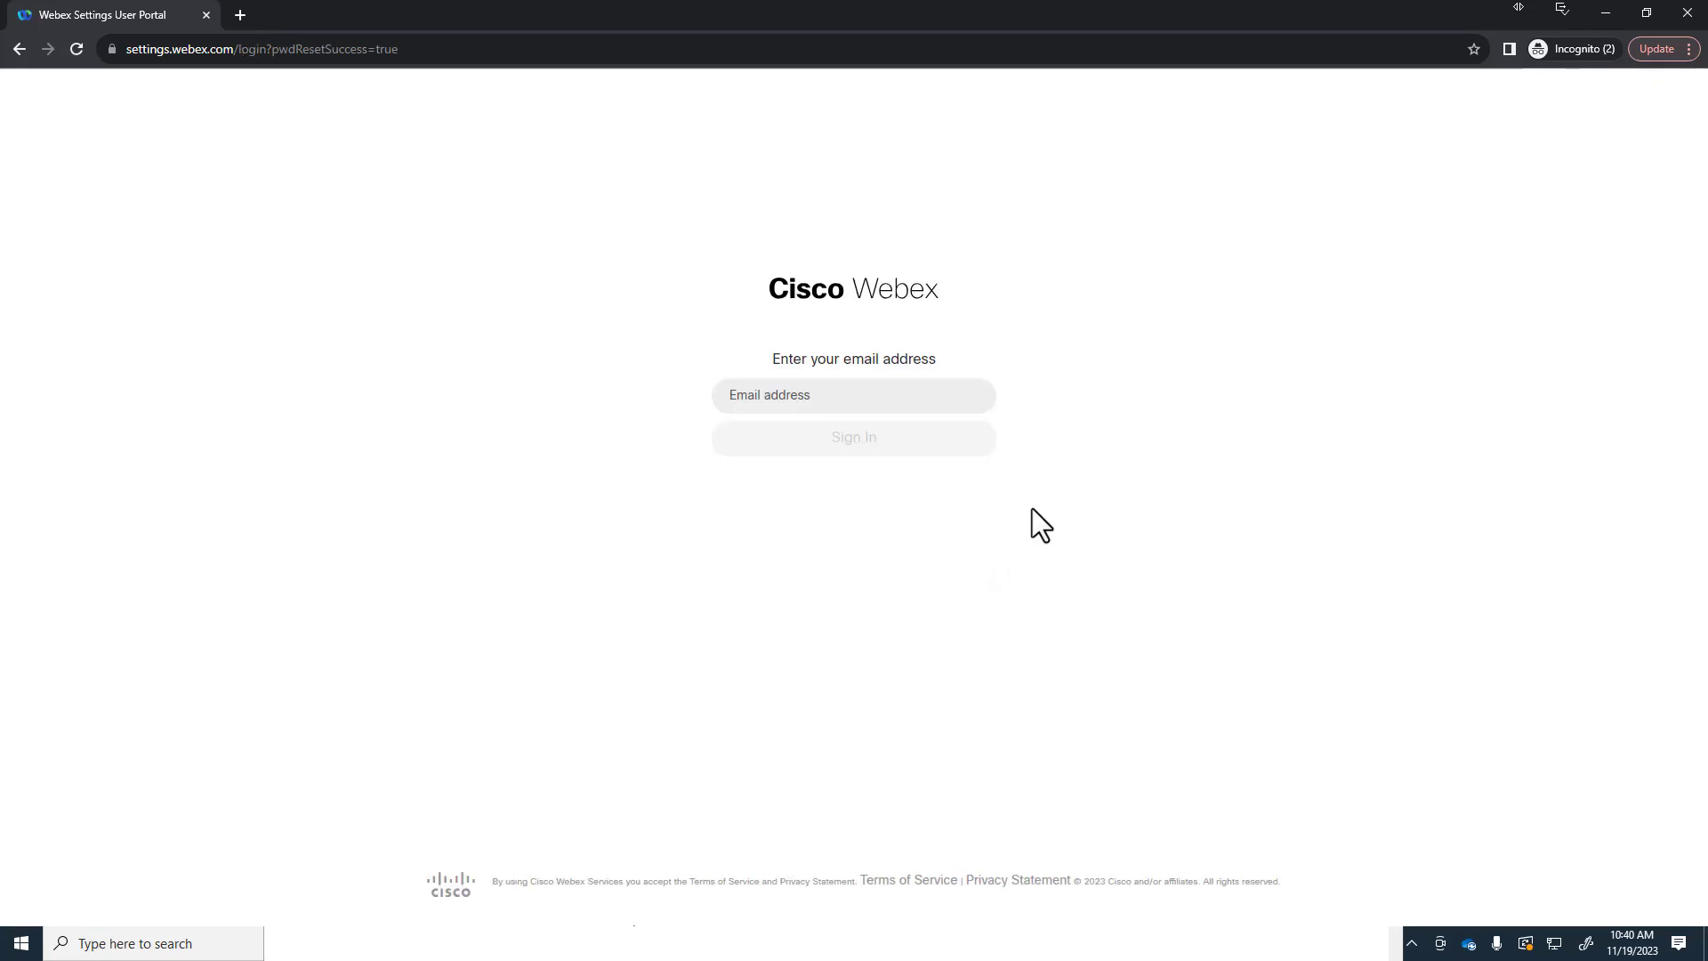
# Step: Sign in to the Webex user portal with the new user's vbcpod1.com e-mail
pyautogui.click(779, 396)
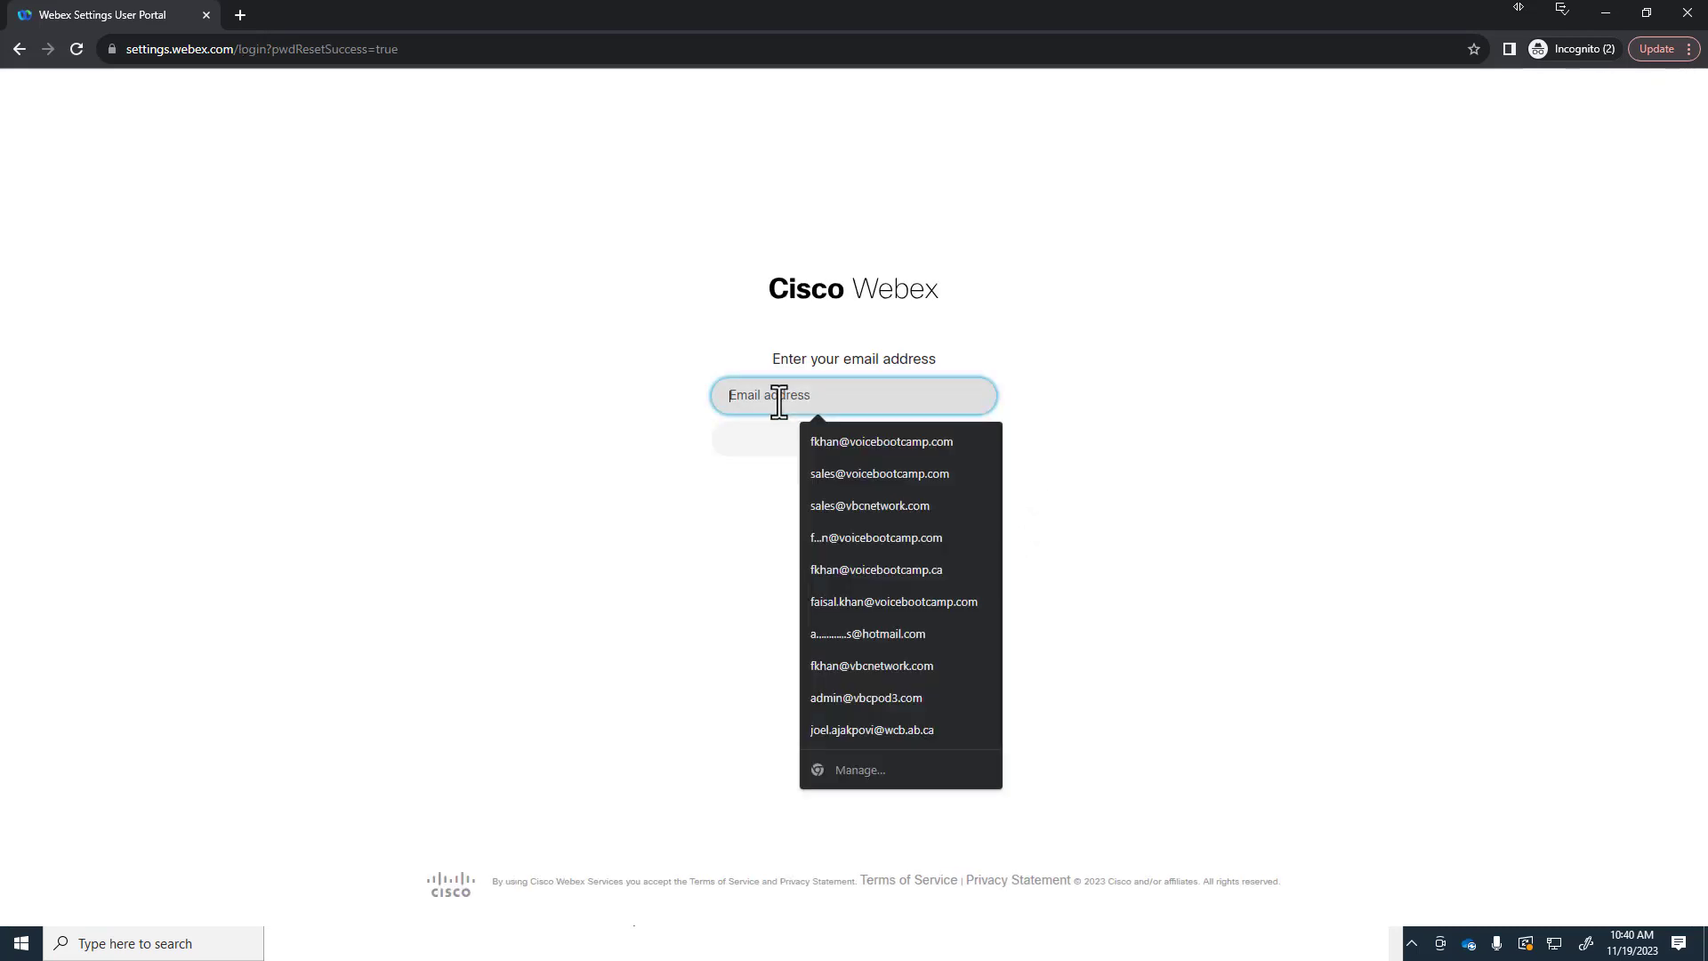
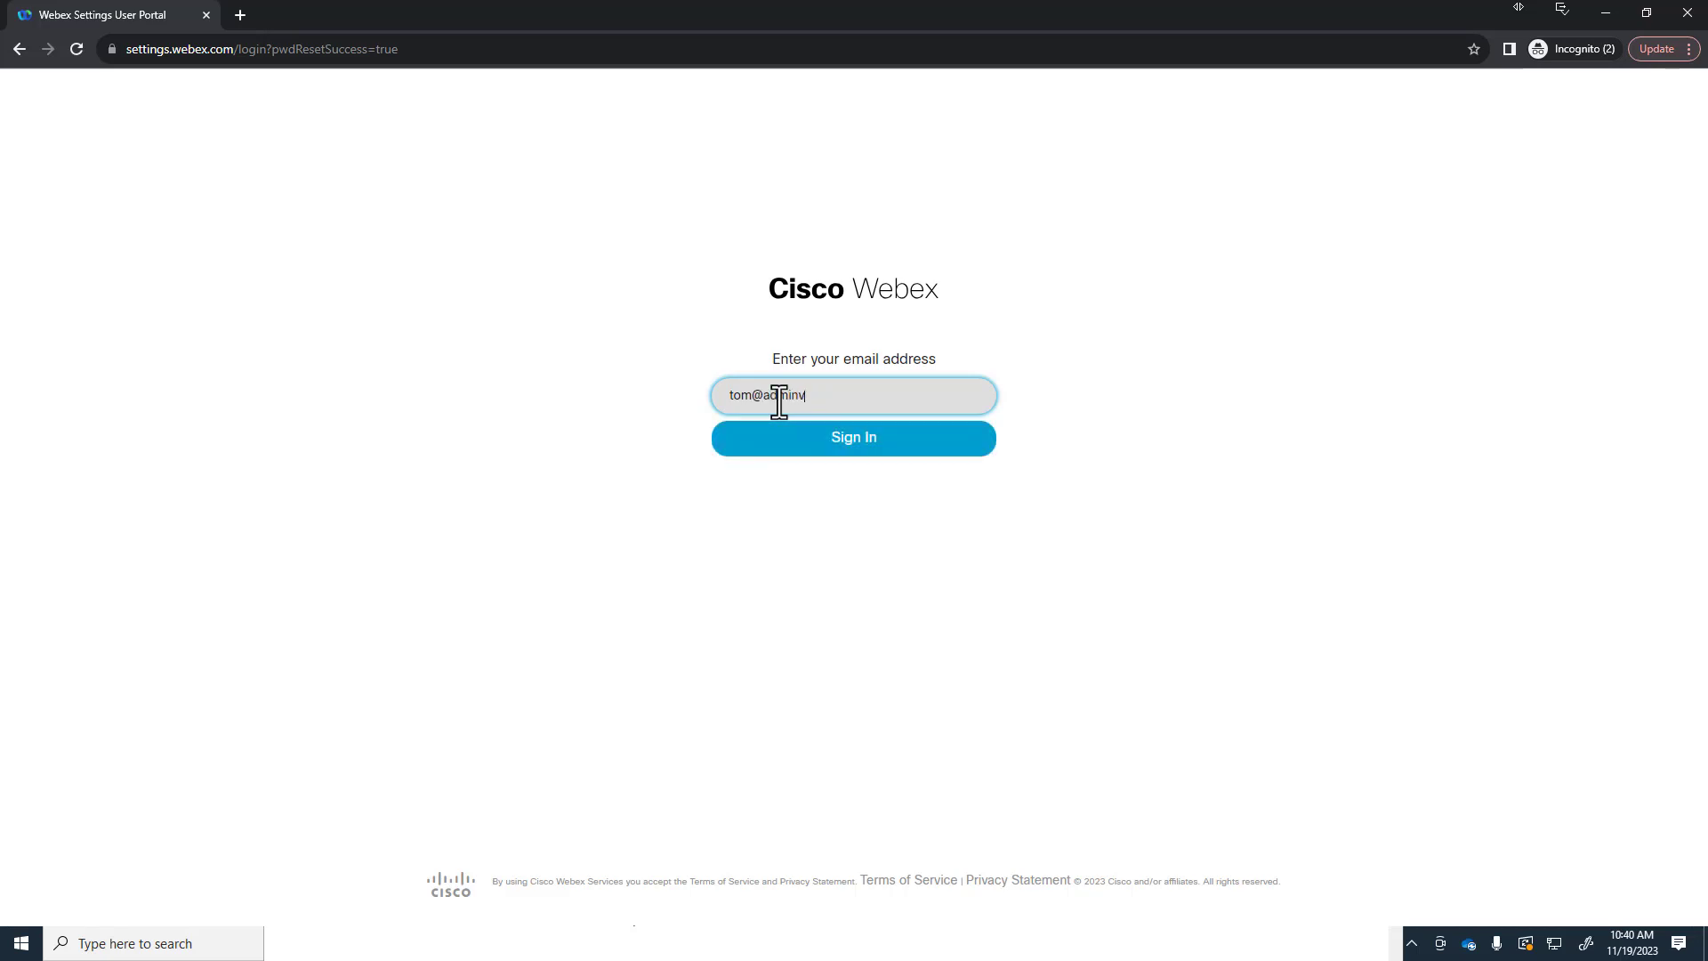
pyautogui.click(865, 441)
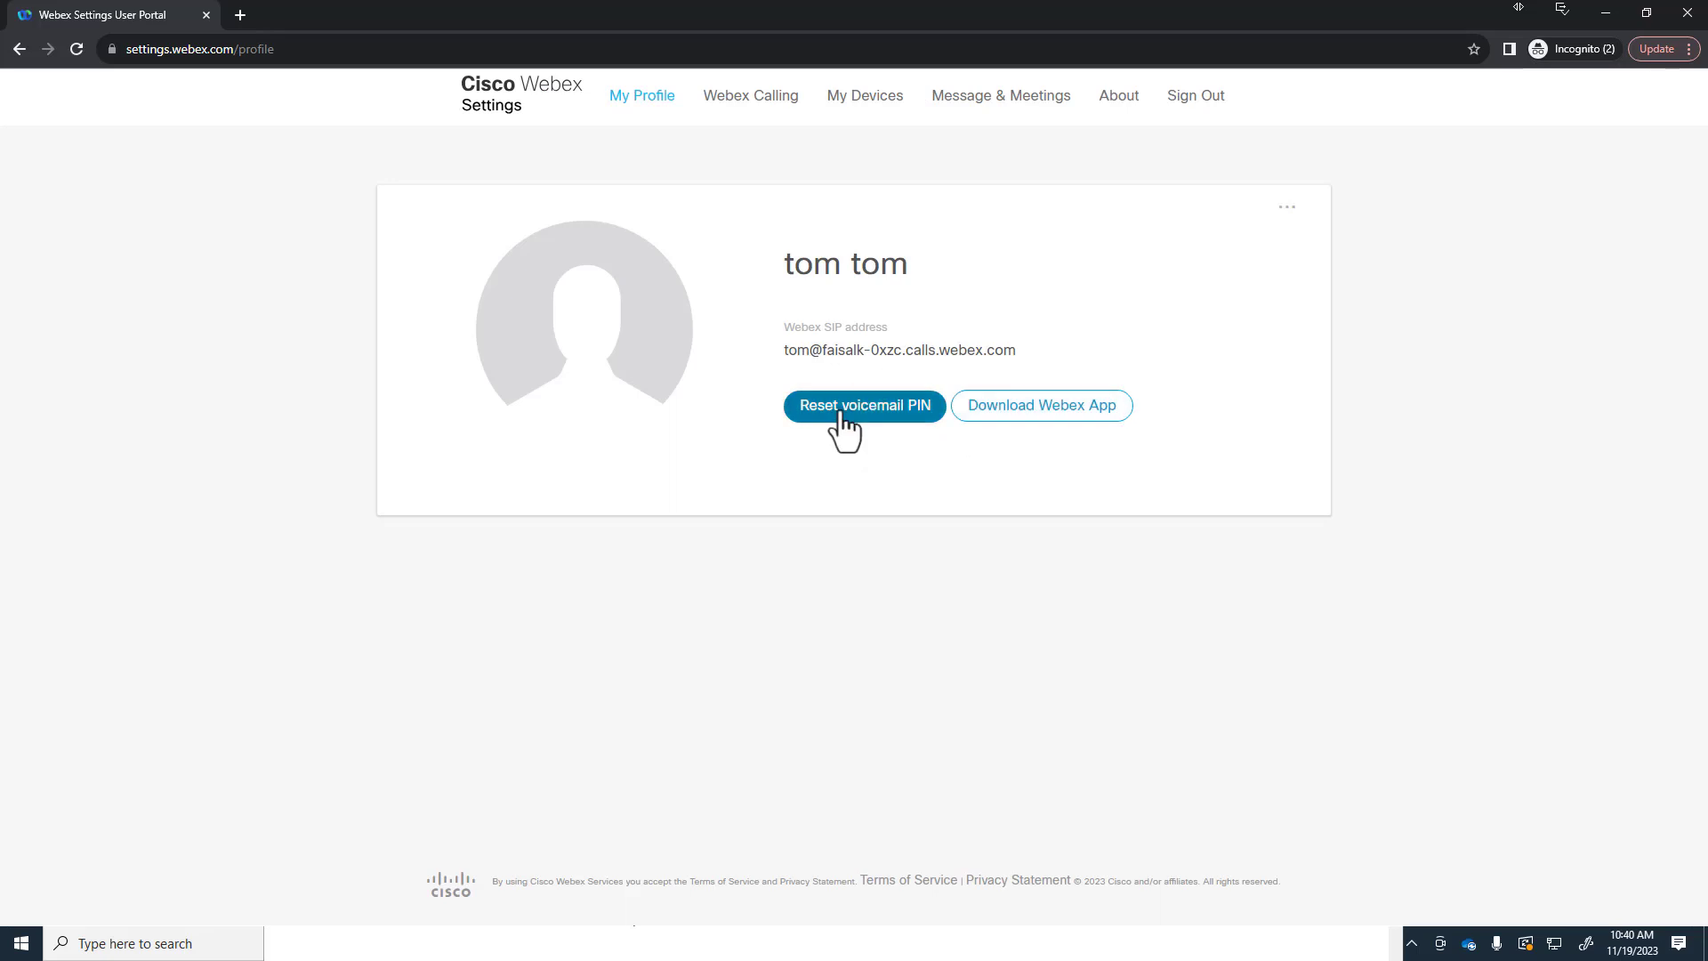
# Step: Start a voicemail PIN reset and enter a first attempt at the new PIN and confirmation
pyautogui.click(840, 426)
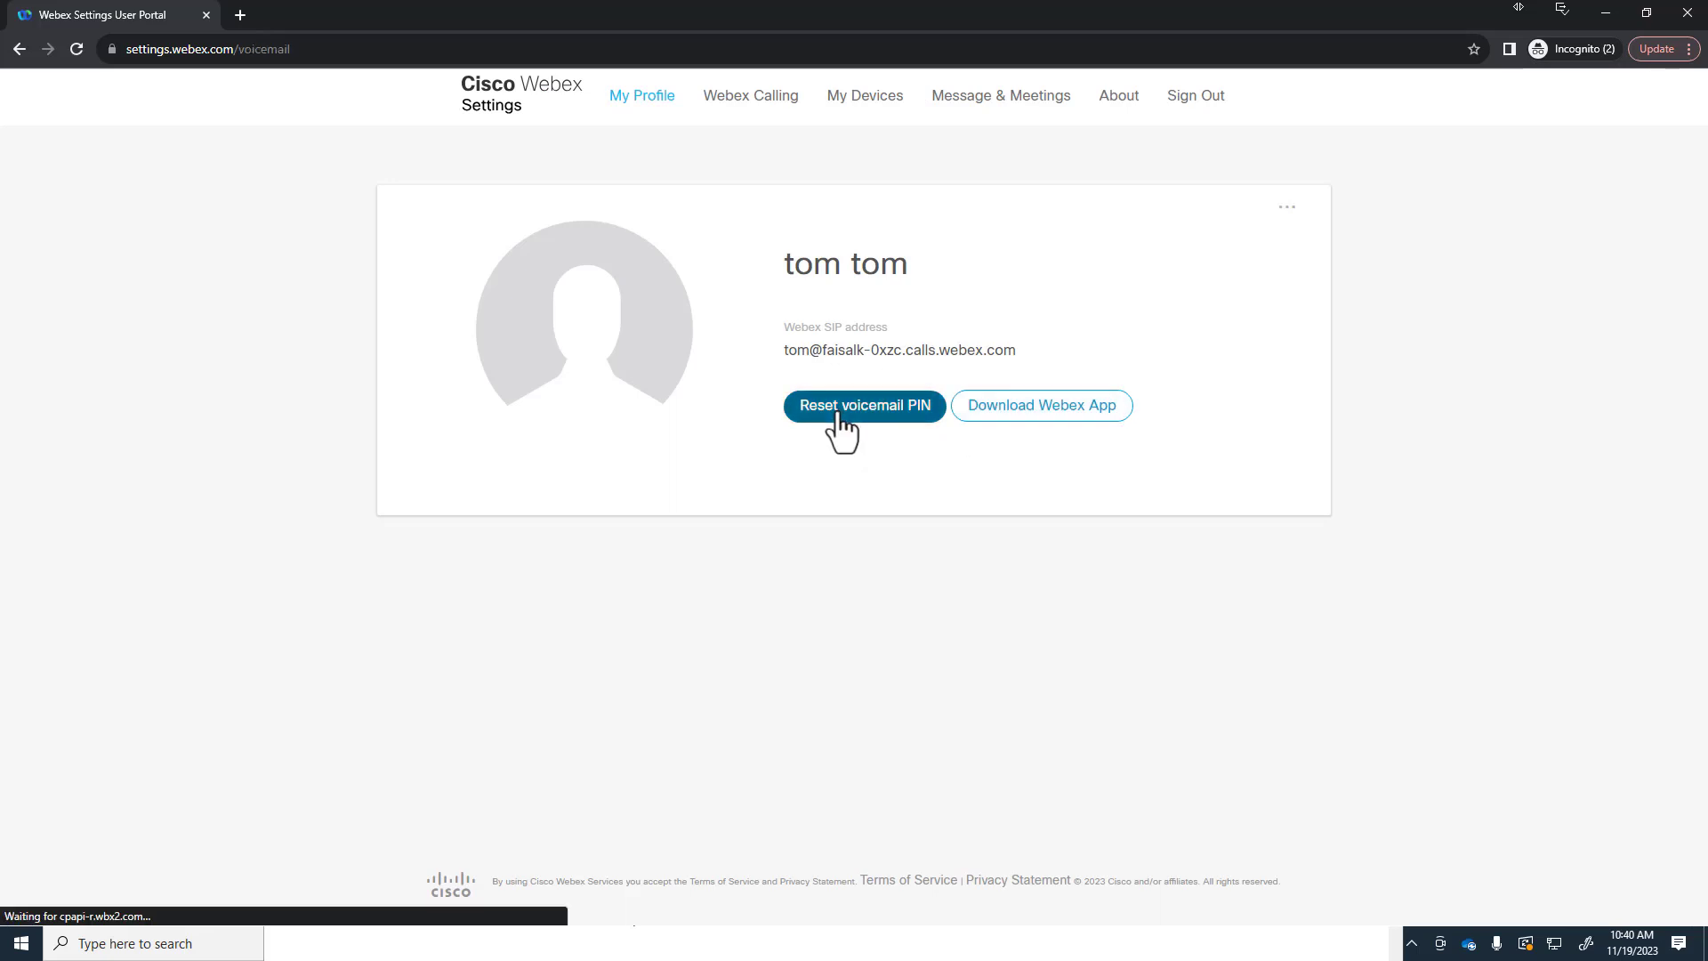
pyautogui.click(720, 214)
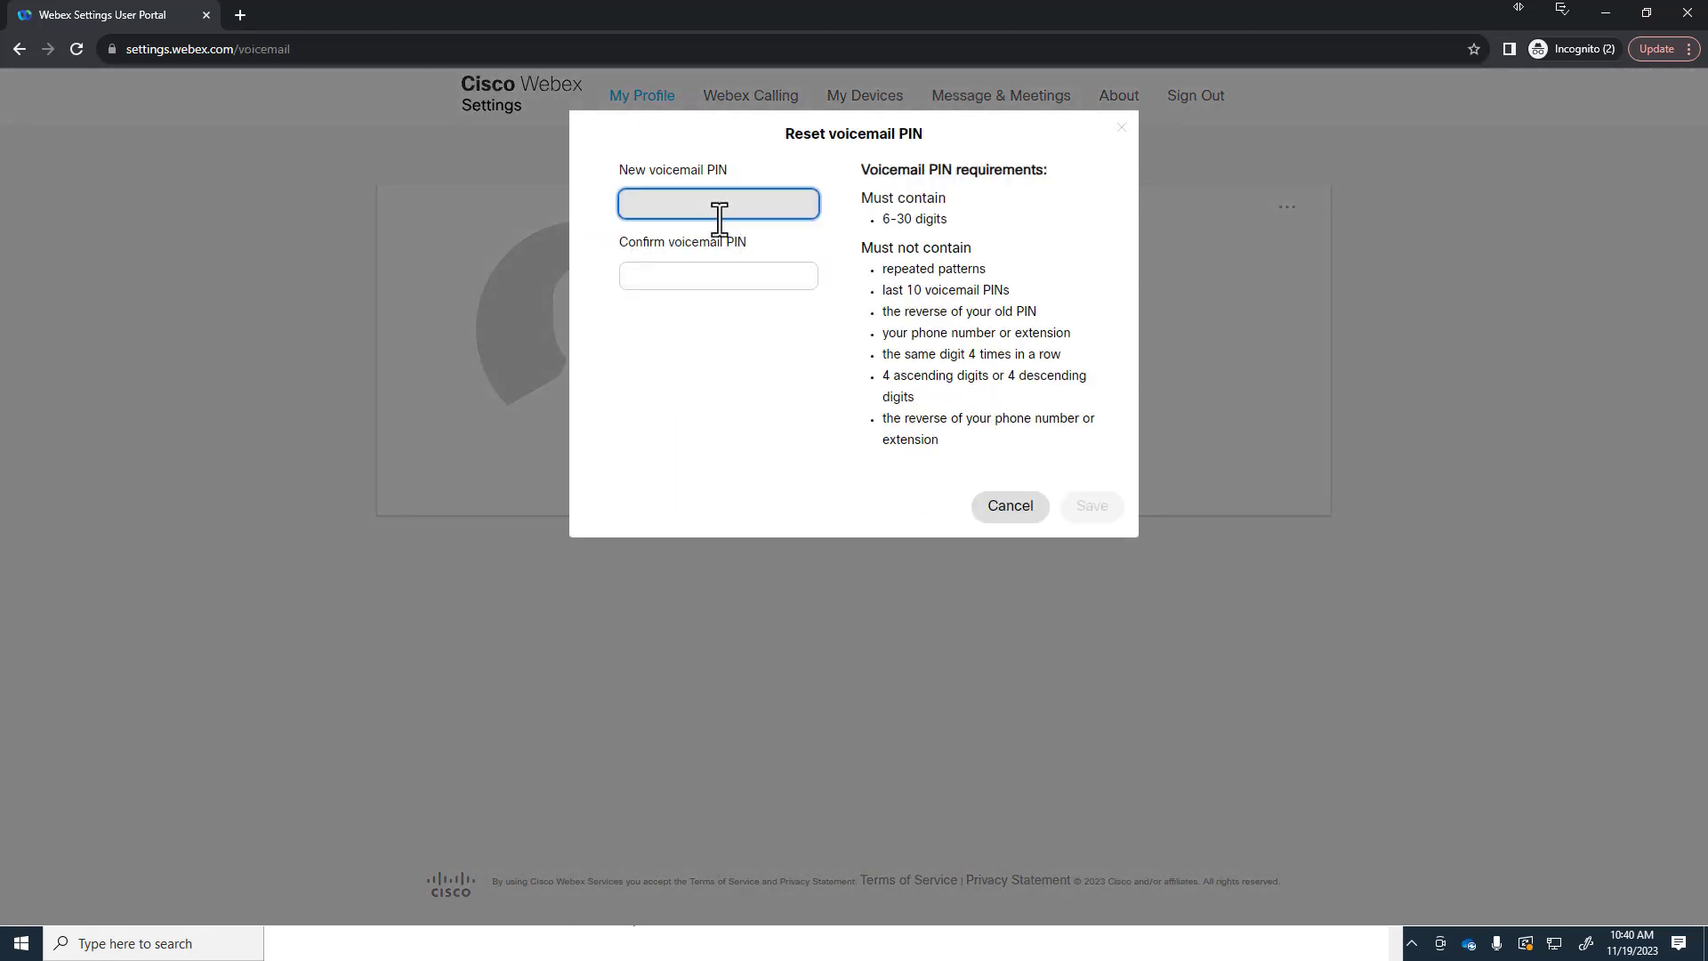
pyautogui.write('••')
pyautogui.press('BackSpace')
pyautogui.press('BackSpace')
pyautogui.write('•••••')
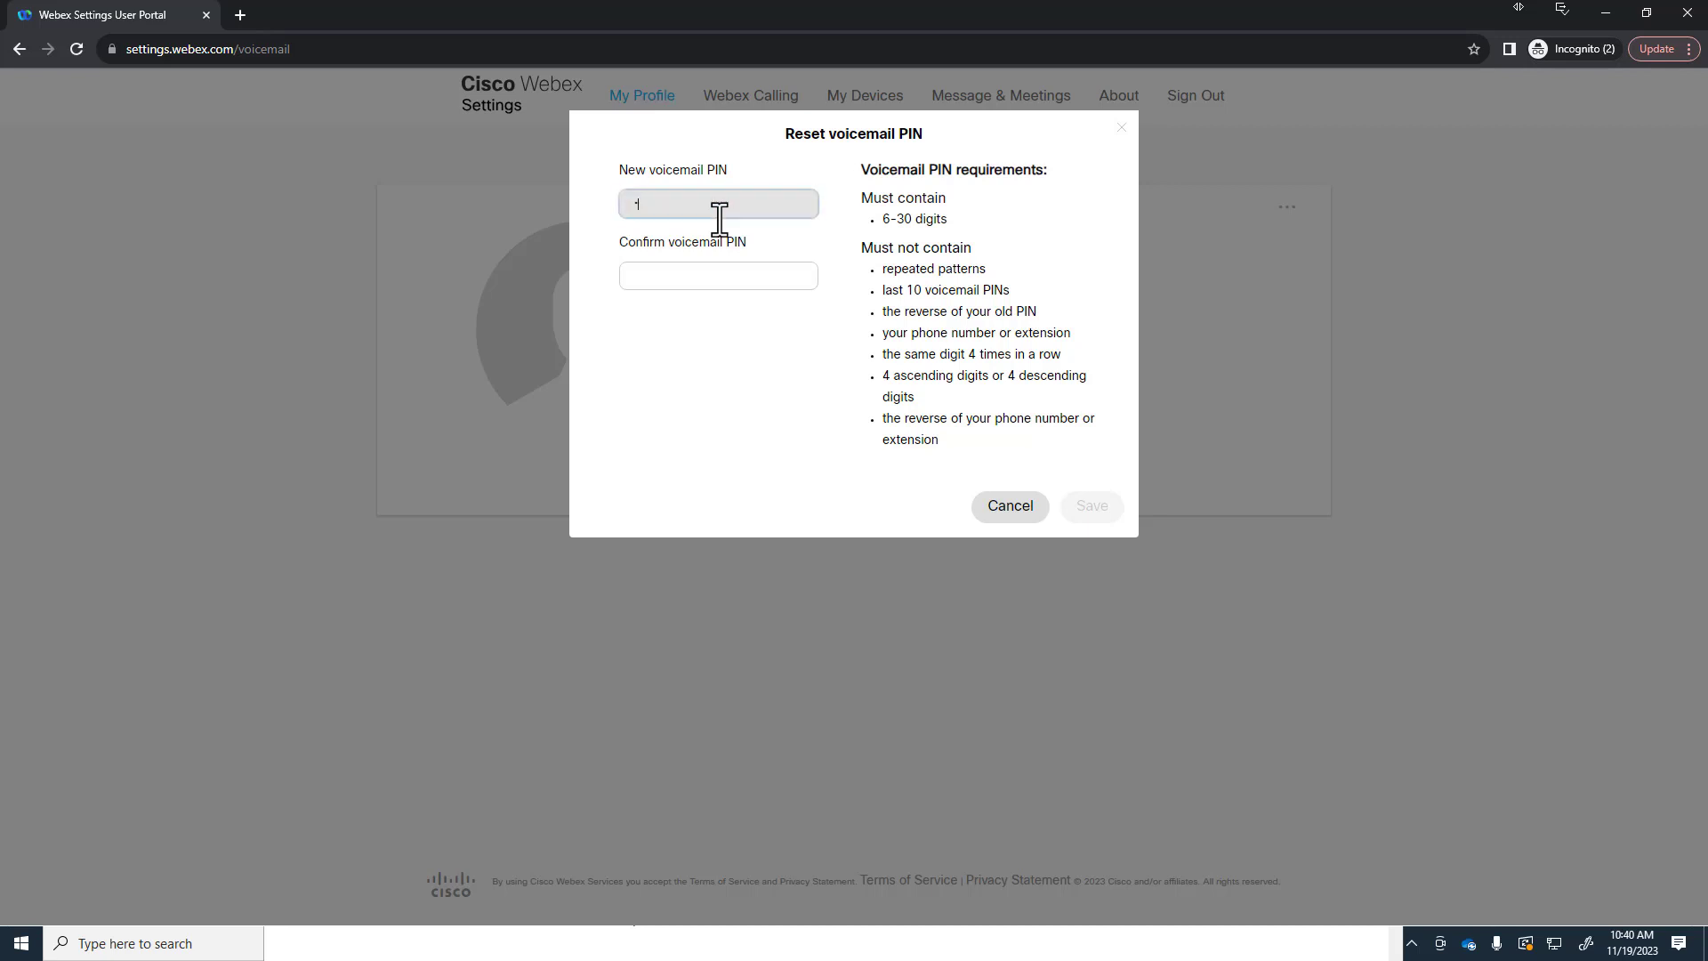
pyautogui.press('Tab')
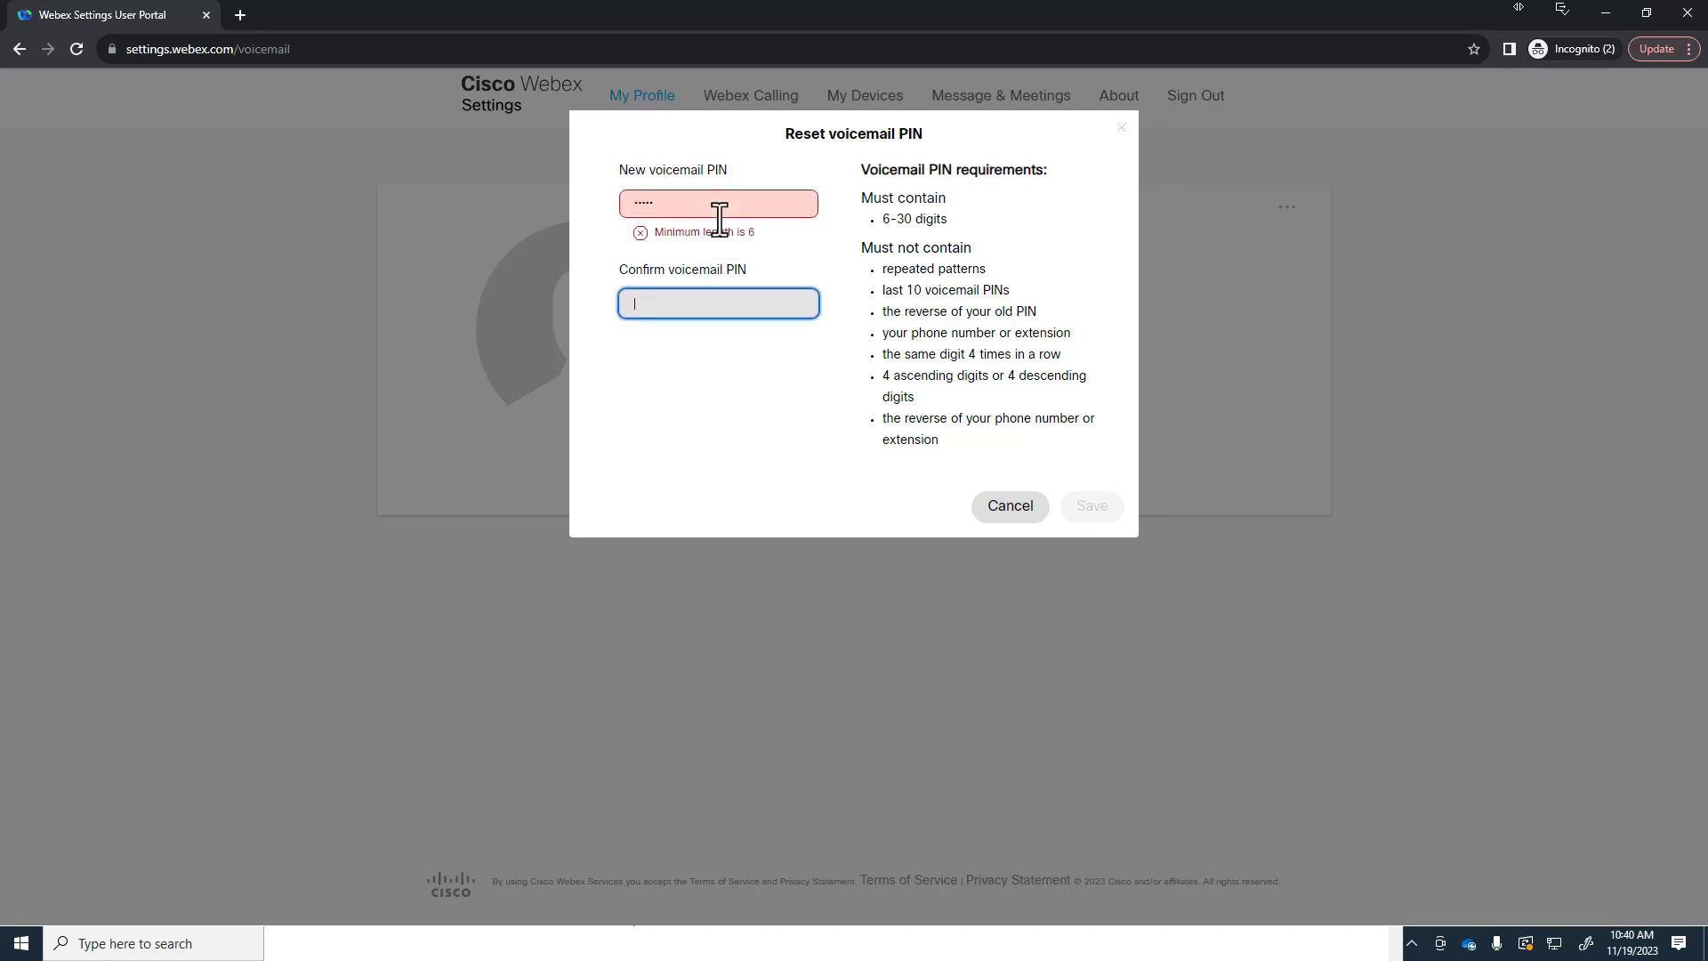
pyautogui.write('•••••')
# Step: Re-enter a matching six-digit voicemail PIN, save it, and open the Webex Calling portal
pyautogui.hotkey('shift', 'Tab')
pyautogui.write('••••••')
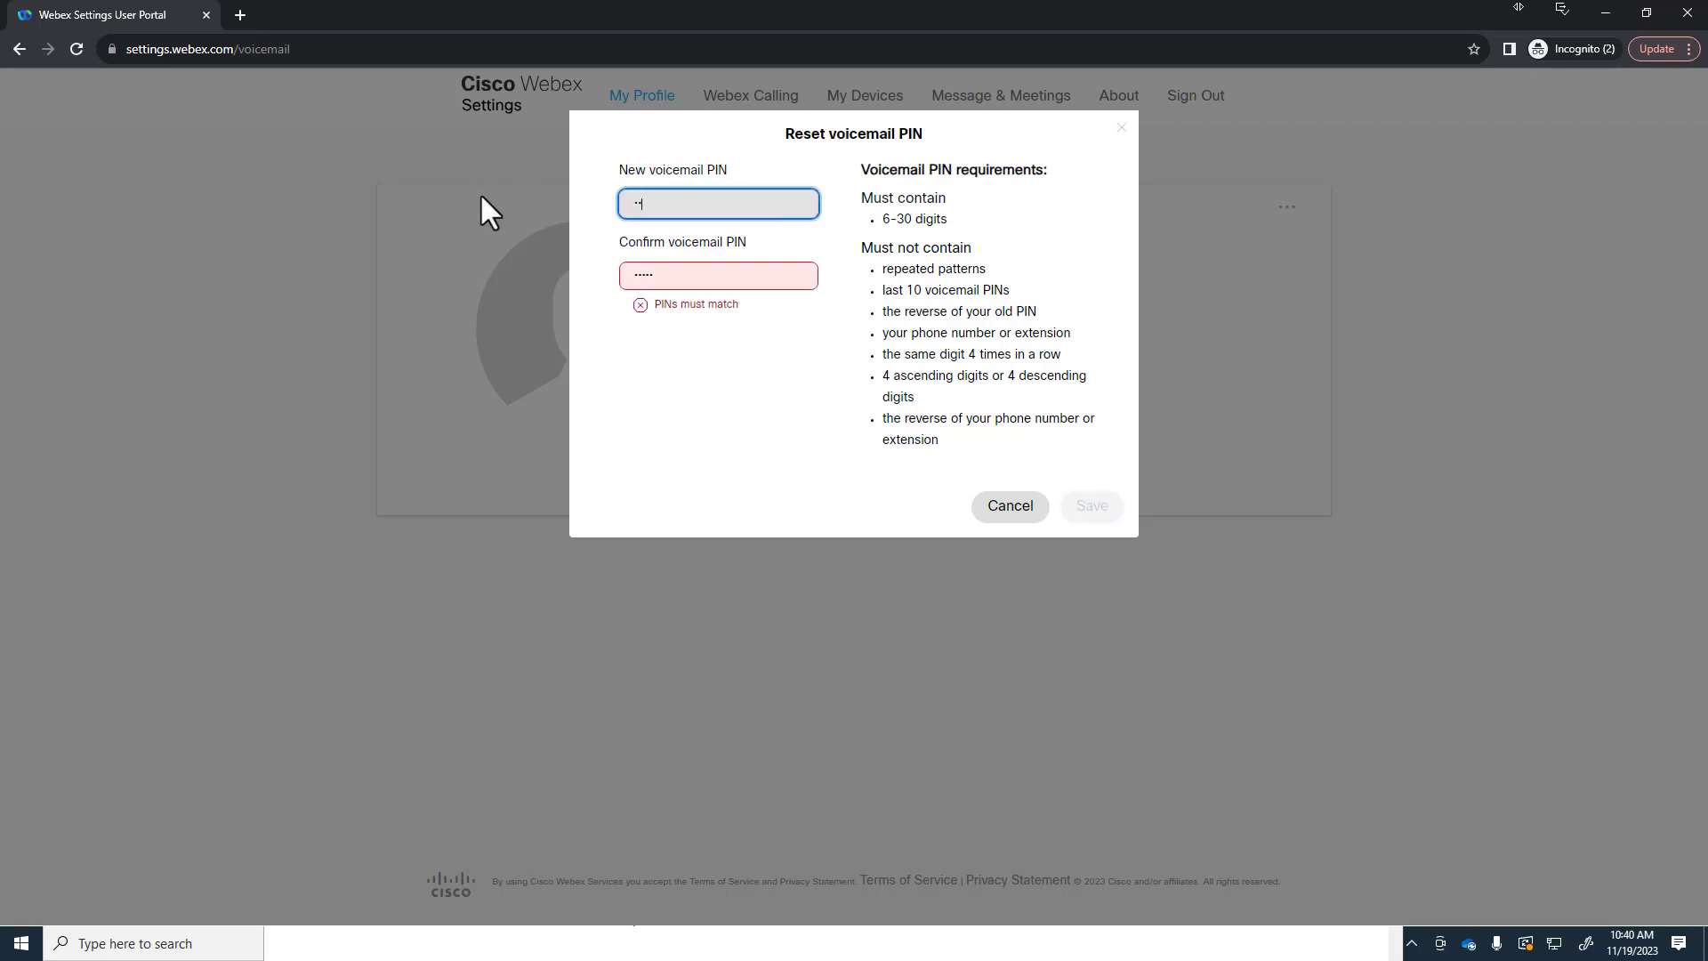
pyautogui.press('Tab')
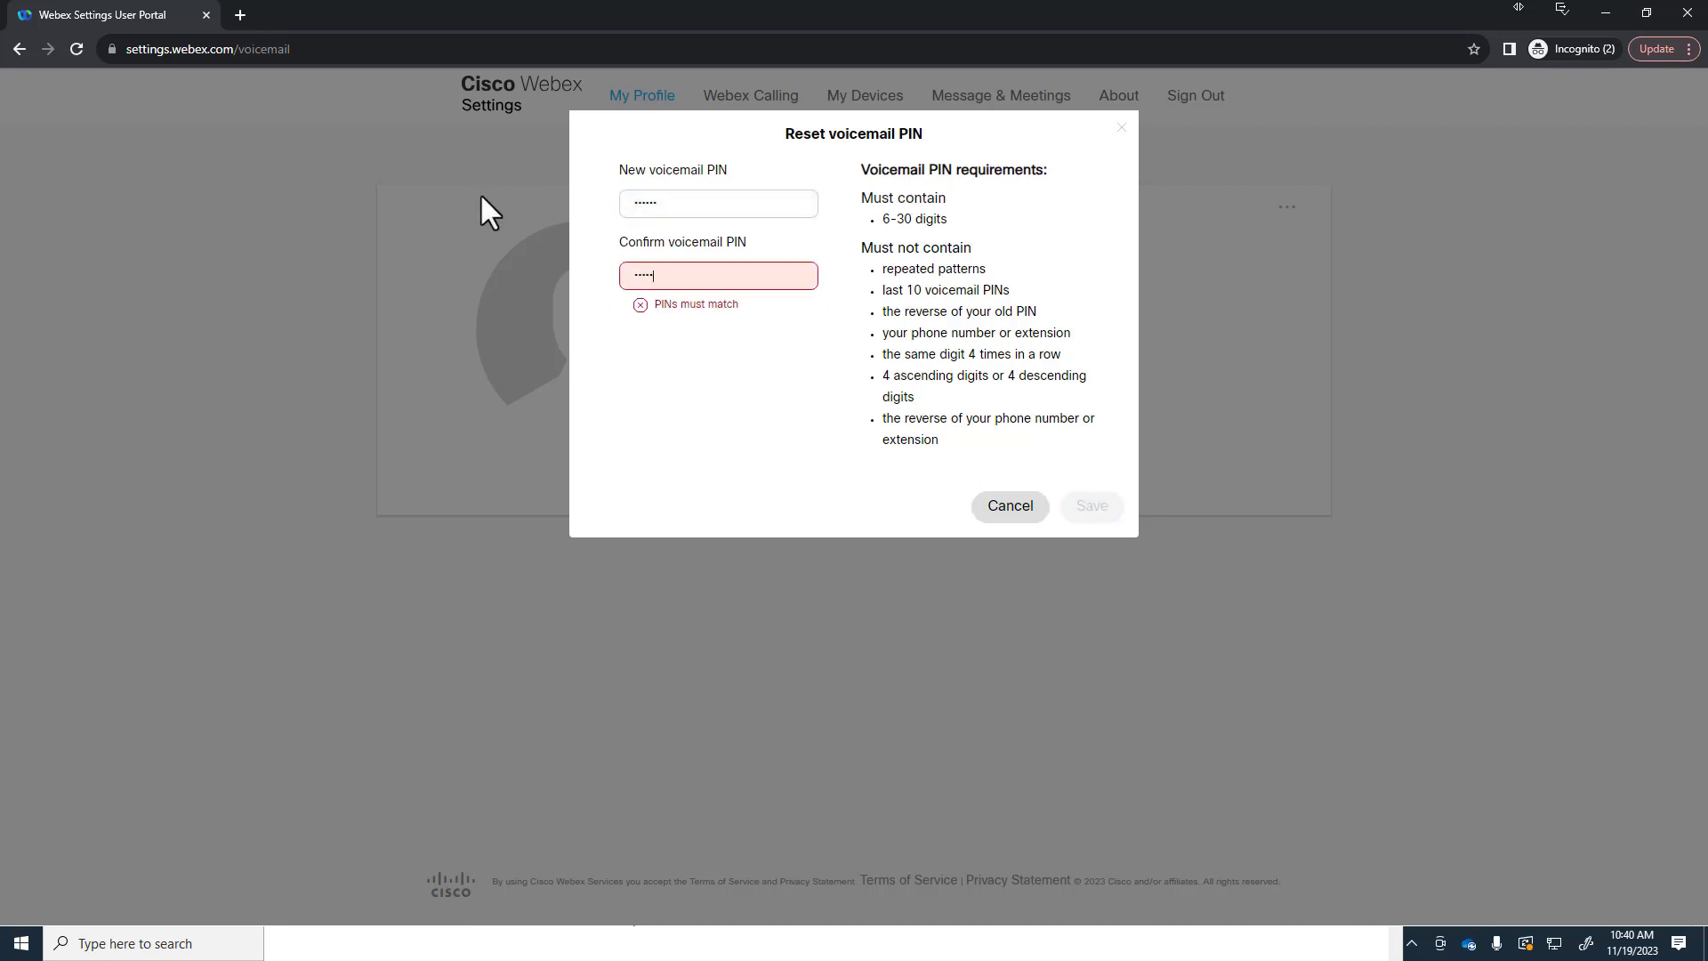
pyautogui.press('BackSpace')
pyautogui.press('BackSpace')
pyautogui.press('BackSpace')
pyautogui.press('BackSpace')
pyautogui.write('••••••')
pyautogui.click(1091, 506)
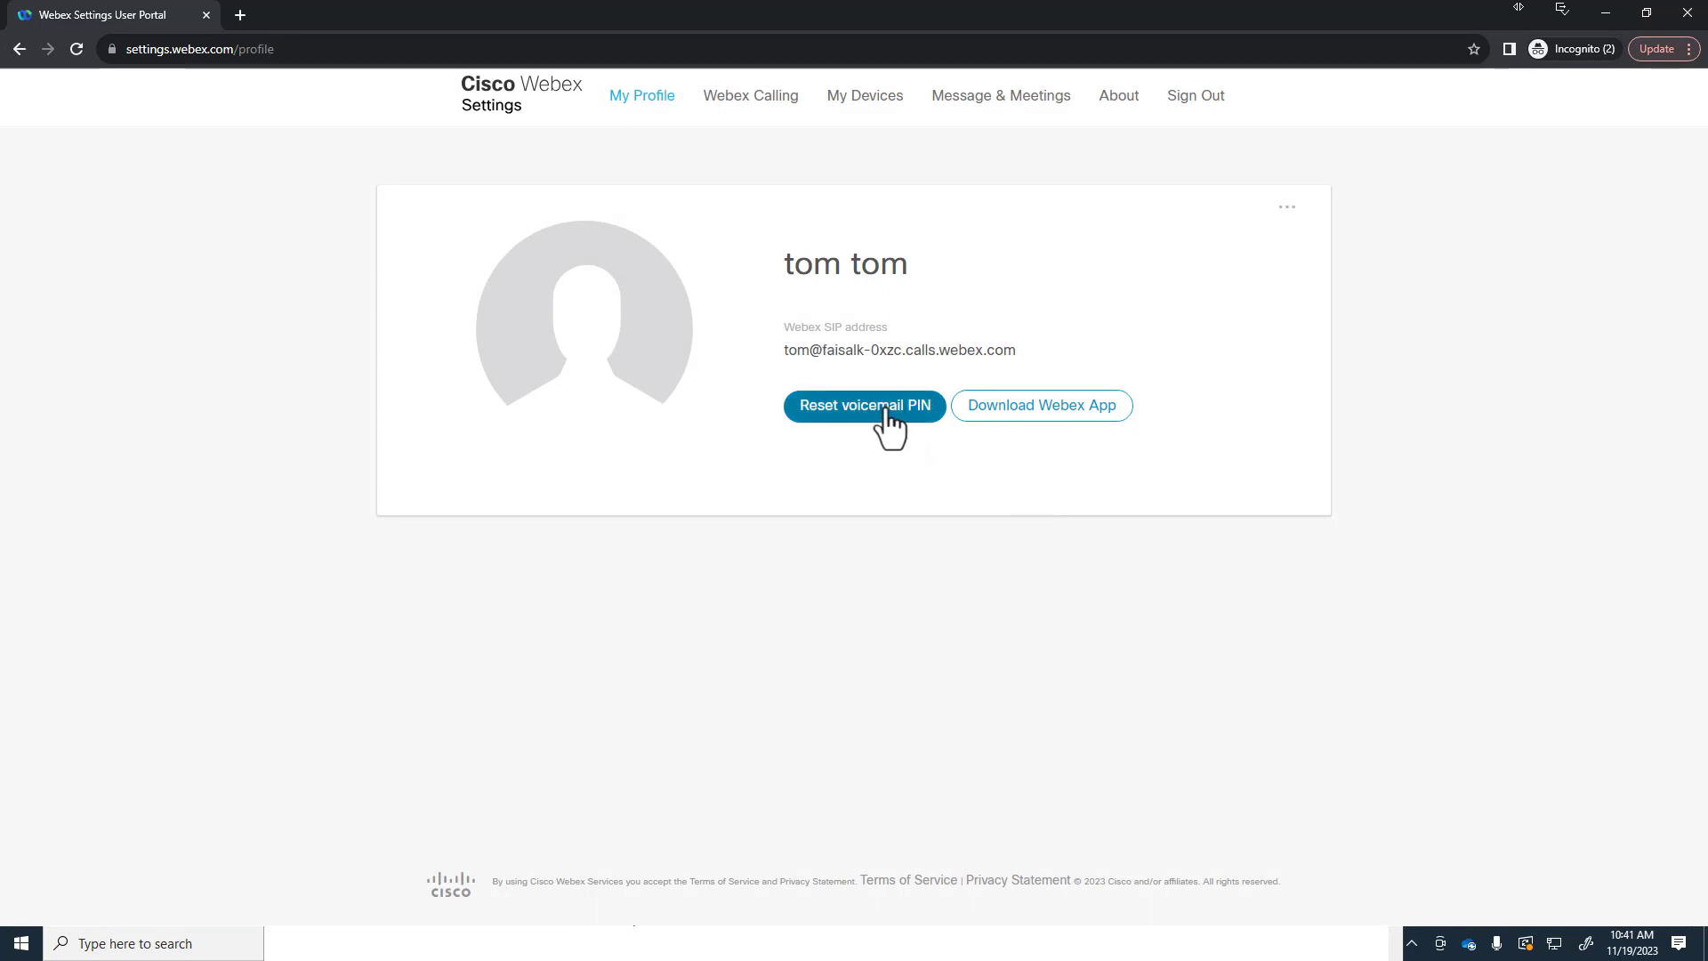
pyautogui.click(732, 98)
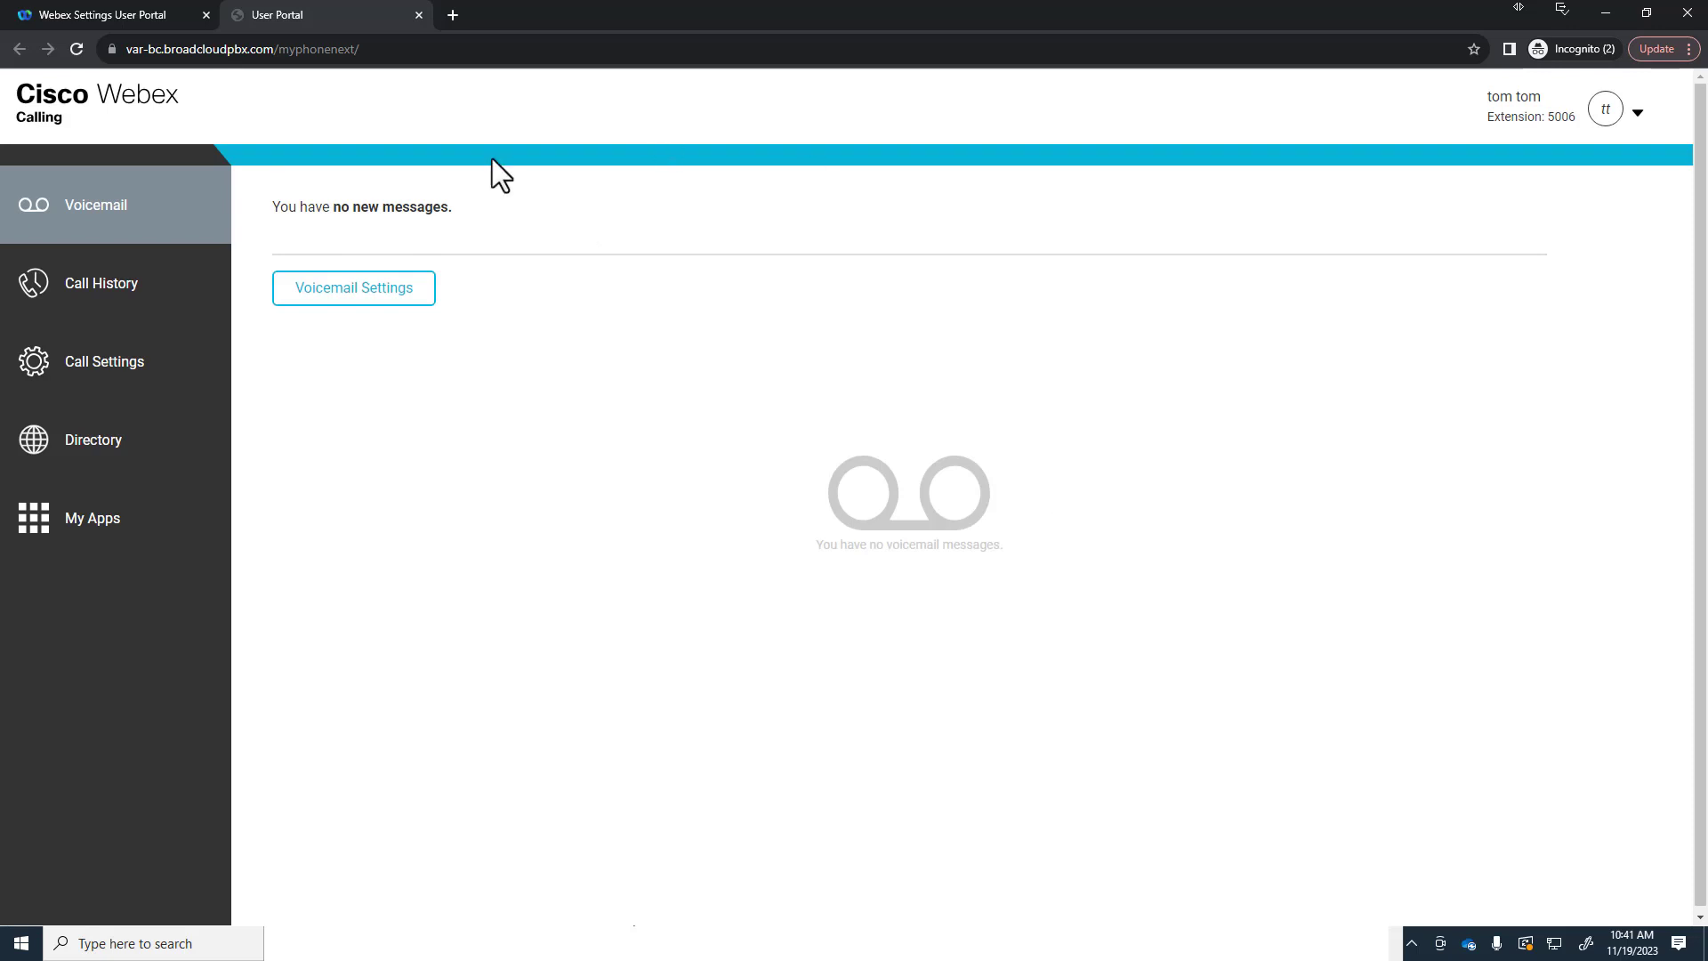
# Step: Close the settings browser and load the copied activation link in the private window
pyautogui.click(1676, 16)
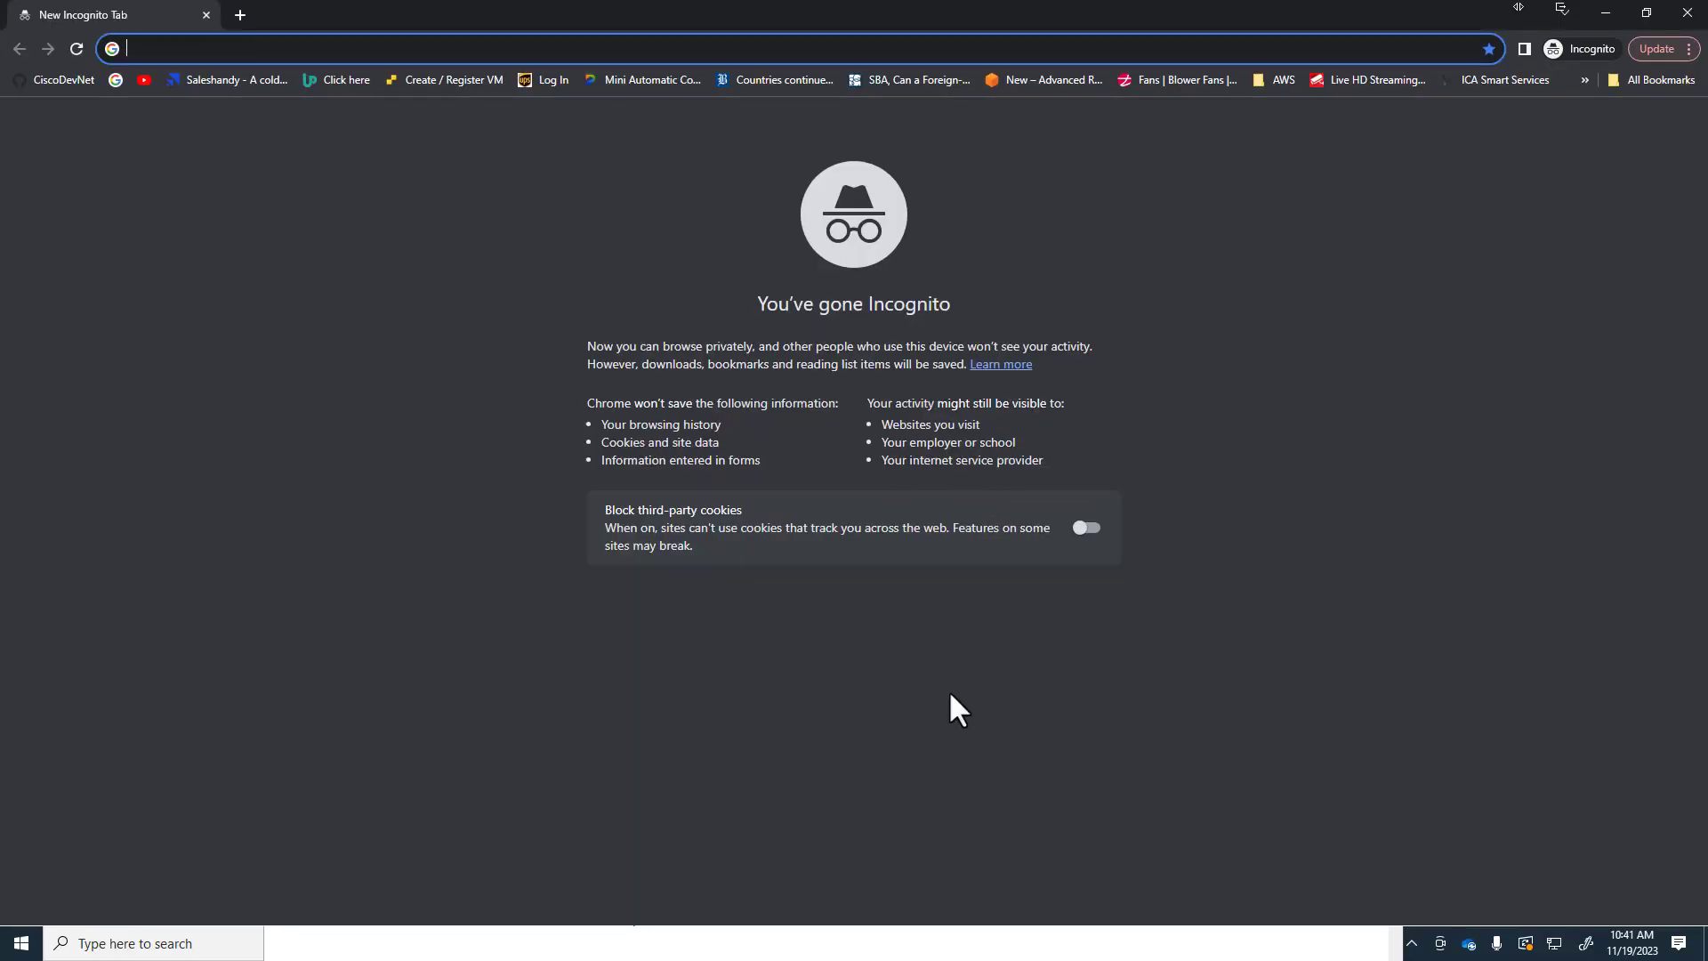
pyautogui.hotkey('alt', 'Tab')
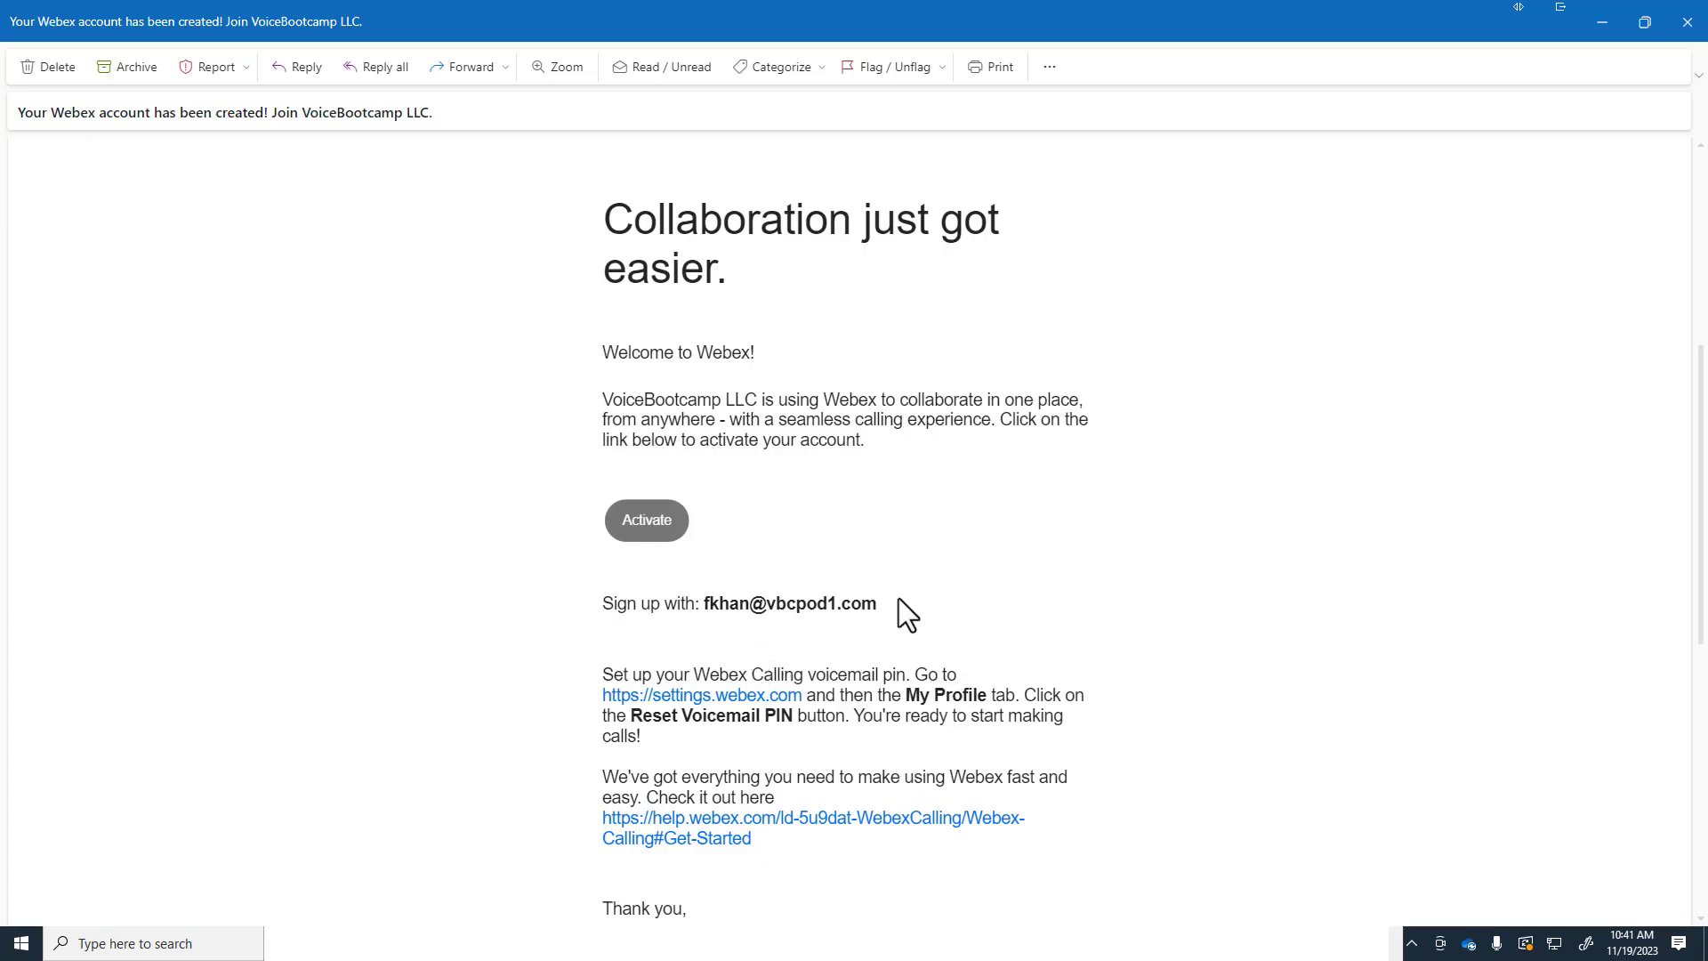
pyautogui.moveTo(898, 600); pyautogui.dragTo(705, 604)
pyautogui.click(660, 537)
pyautogui.hotkey('alt', 'Tab')
pyautogui.hotkey('ctrl', 'v')
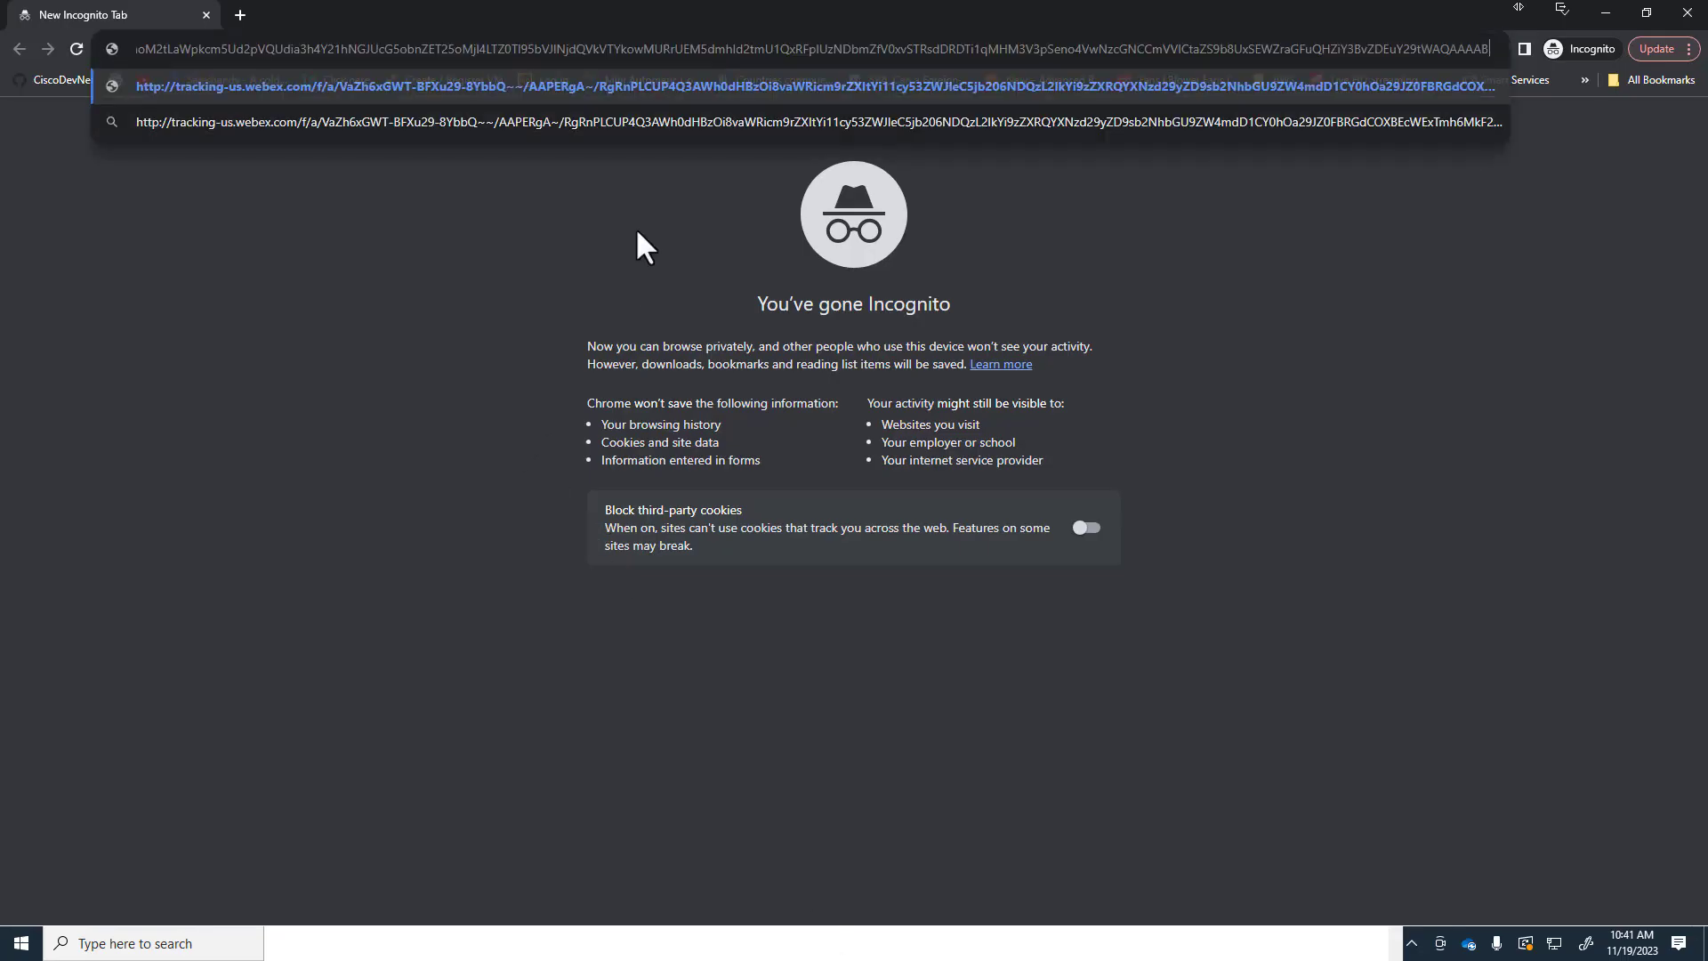
pyautogui.press('Return')
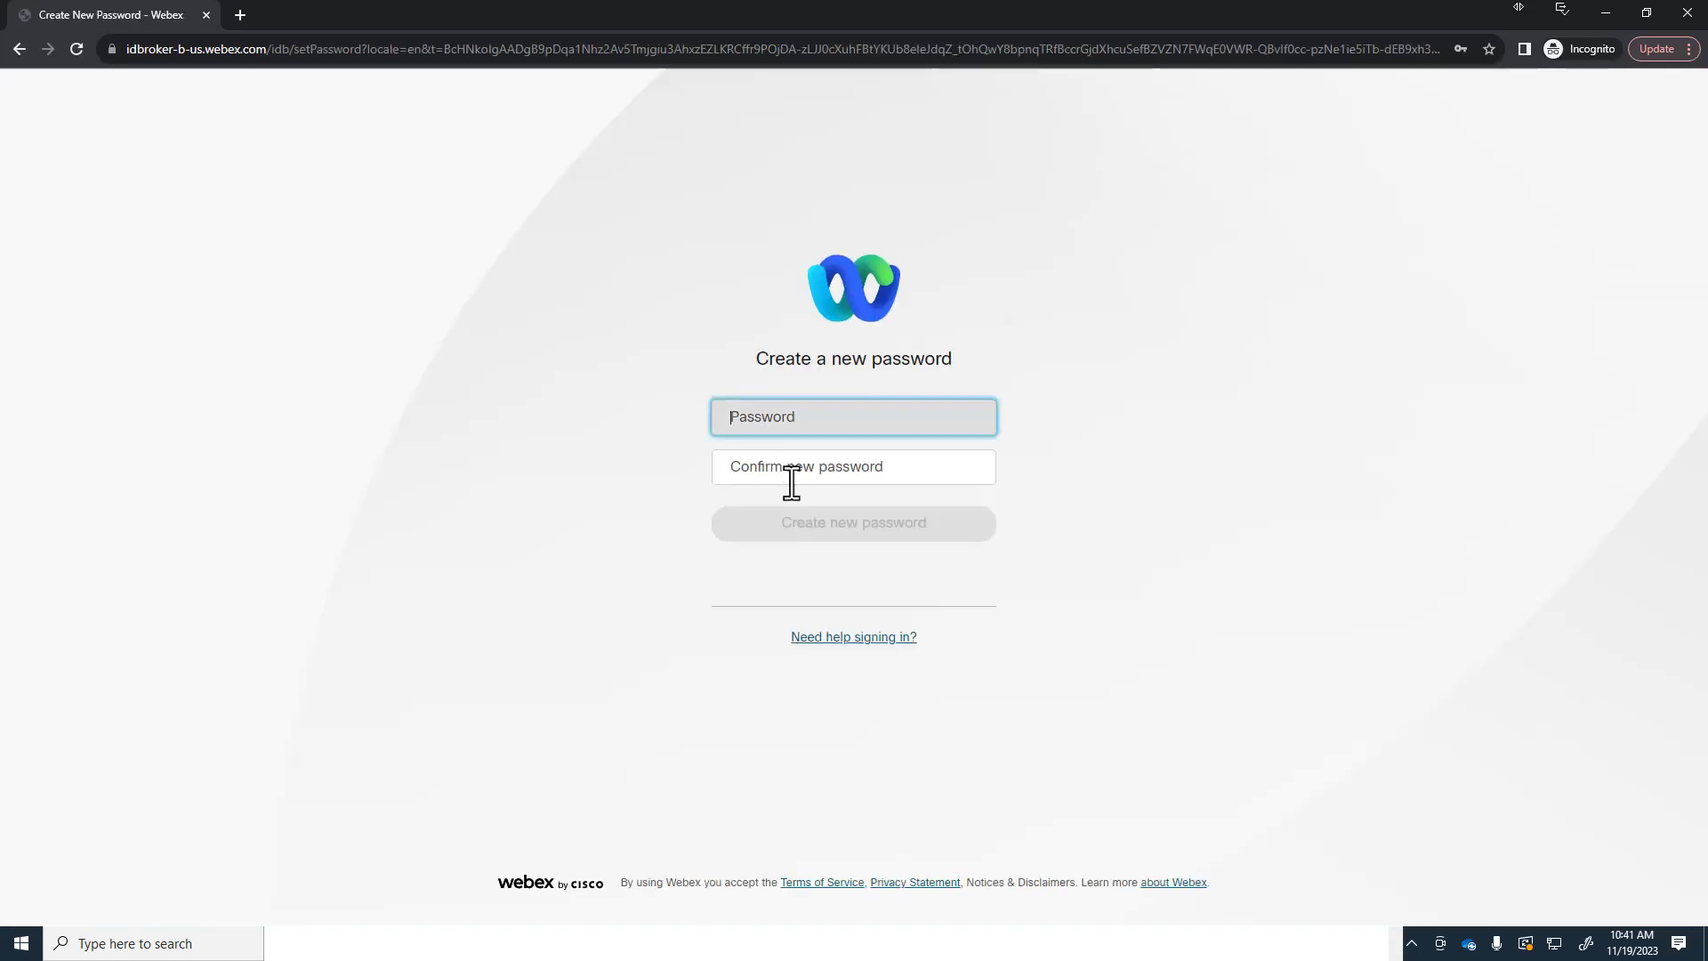
# Step: Create and confirm the new account password, then sign in with the user's e-mail address
pyautogui.click(887, 420)
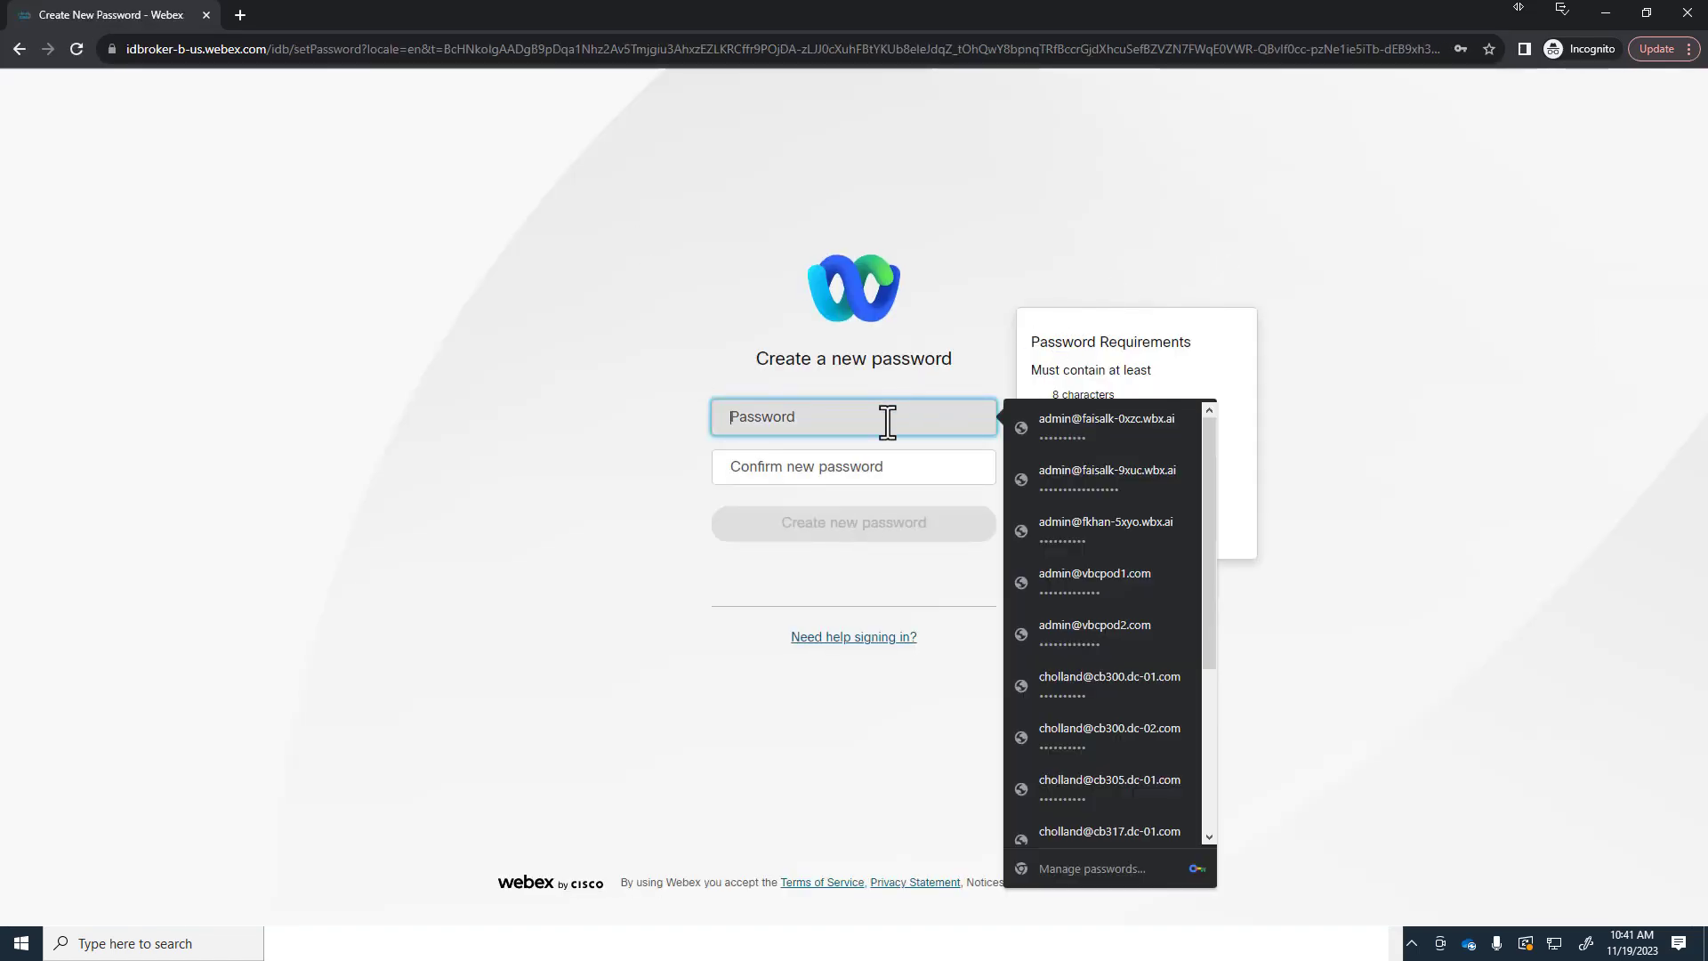
pyautogui.write('•••••')
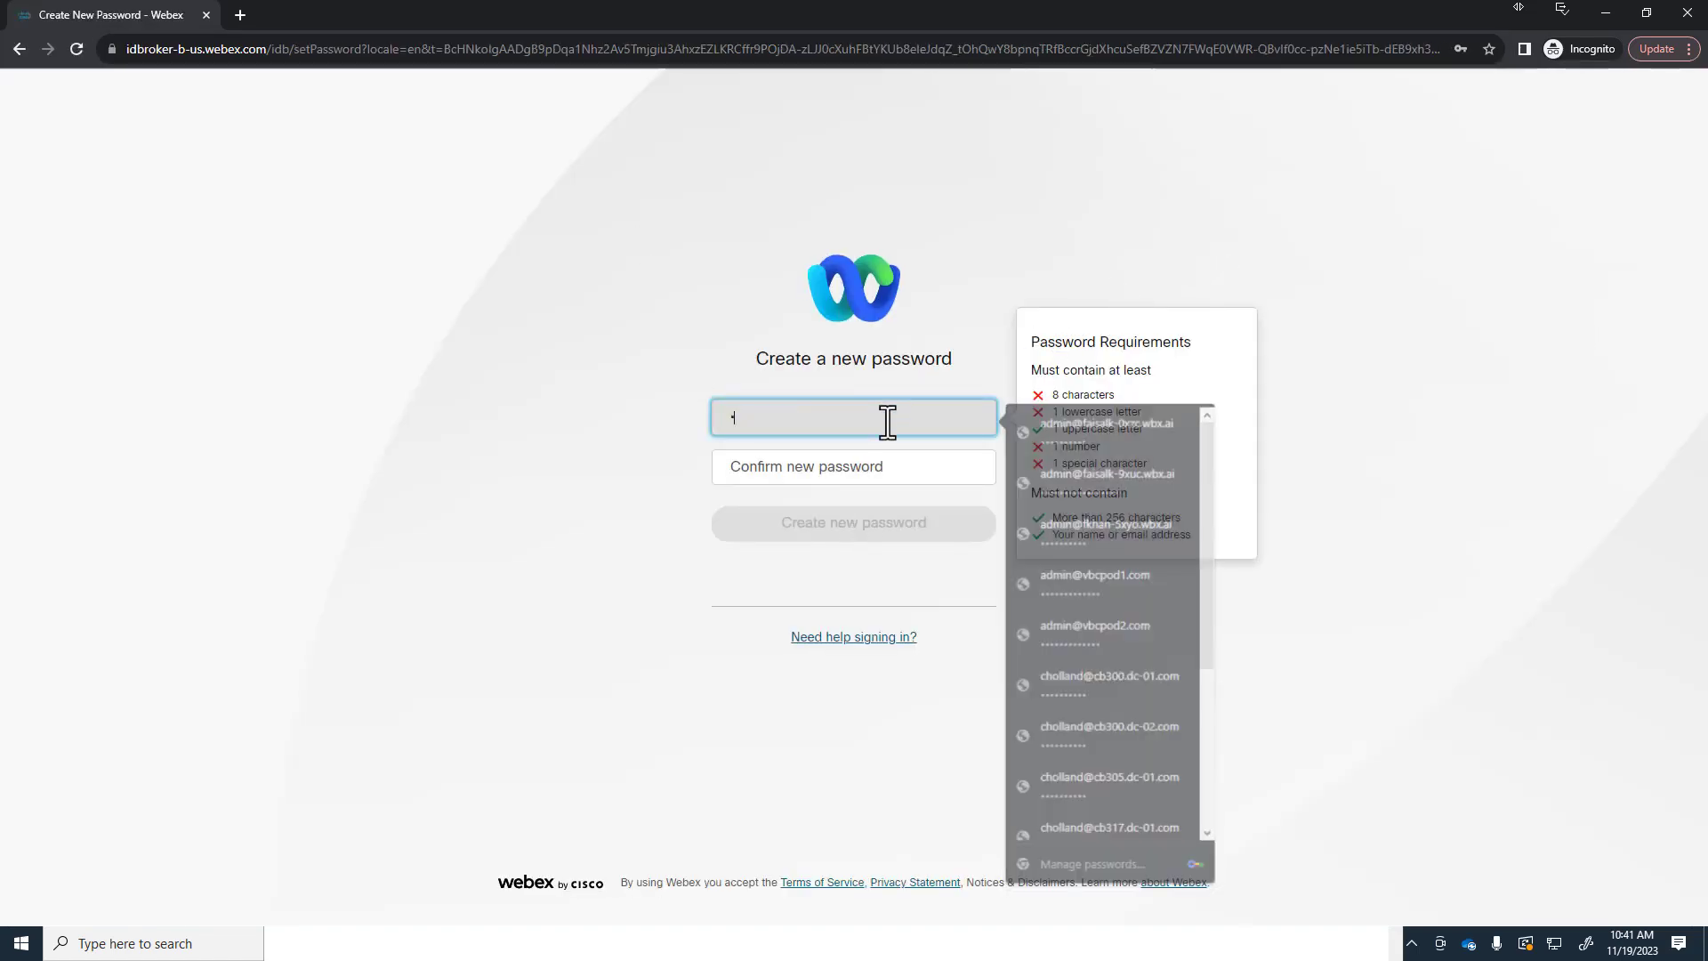
pyautogui.press('Tab')
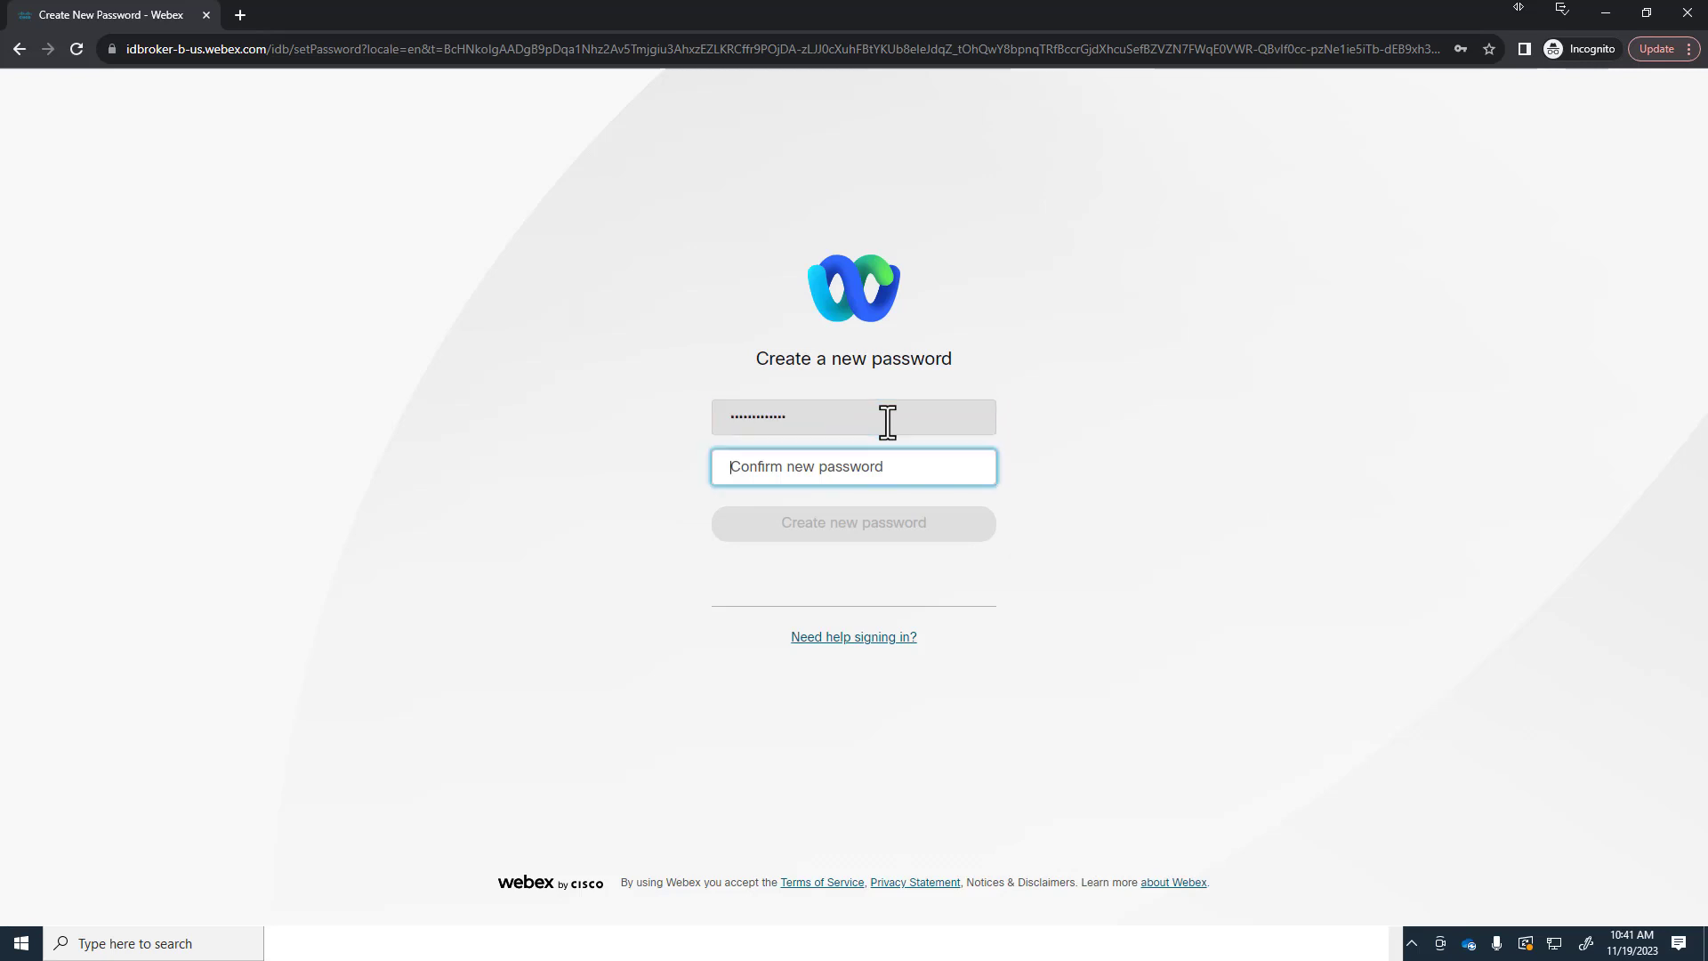
pyautogui.write('••••••')
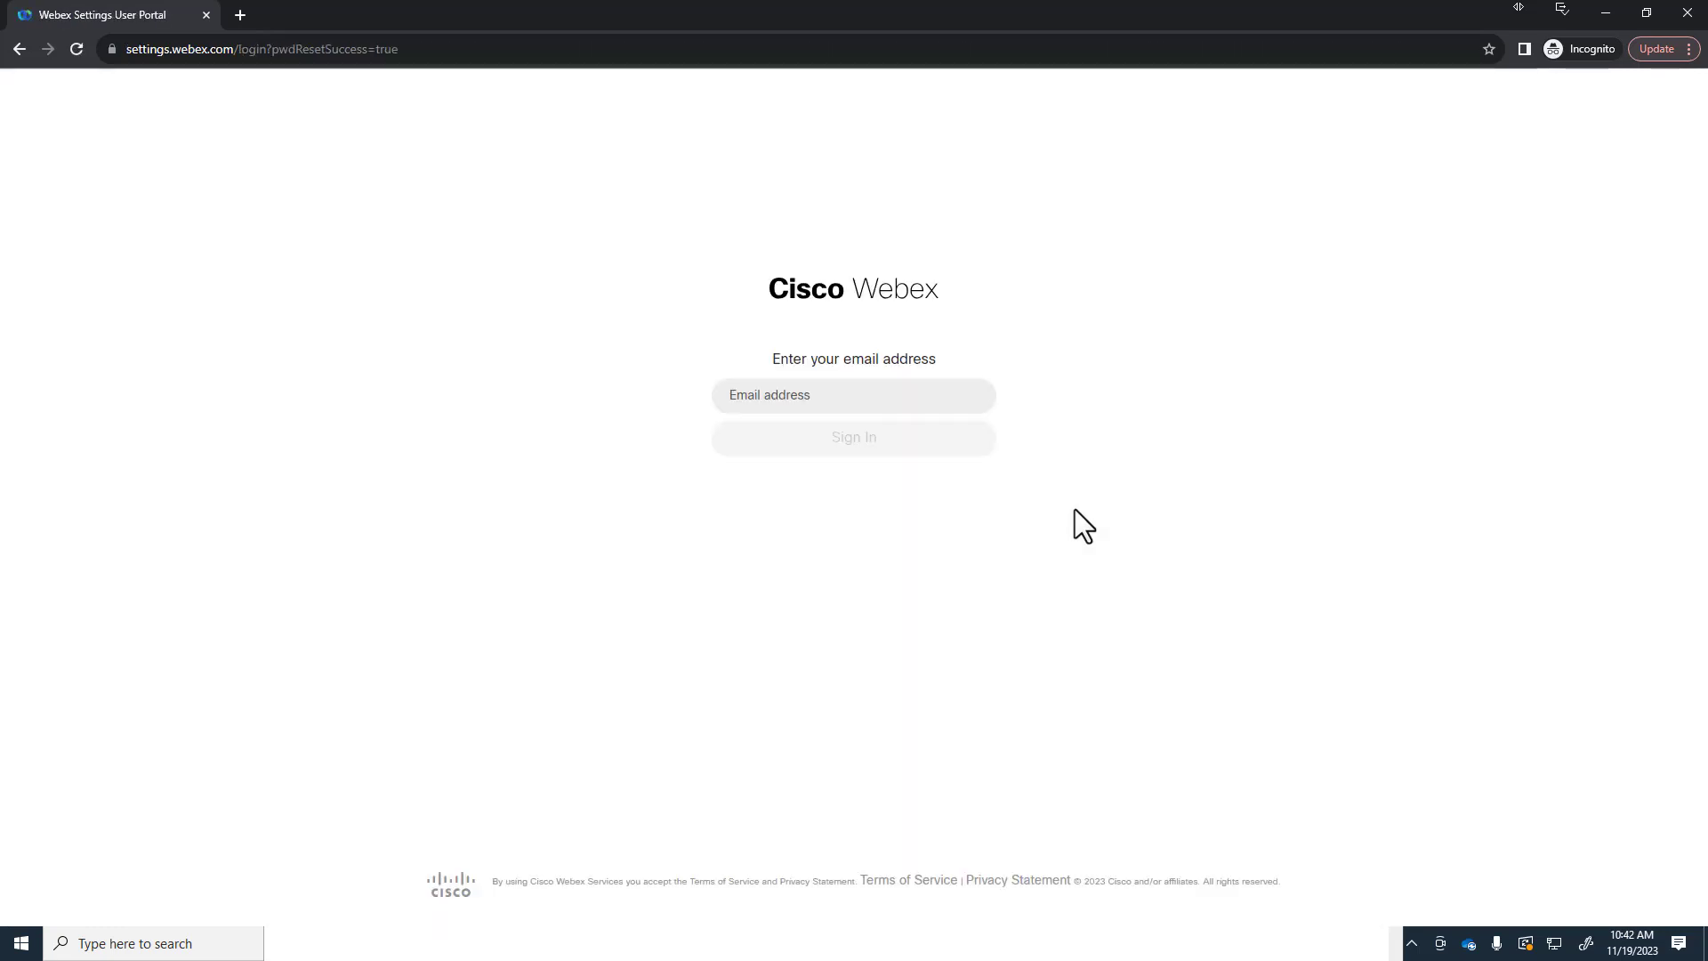
pyautogui.click(796, 395)
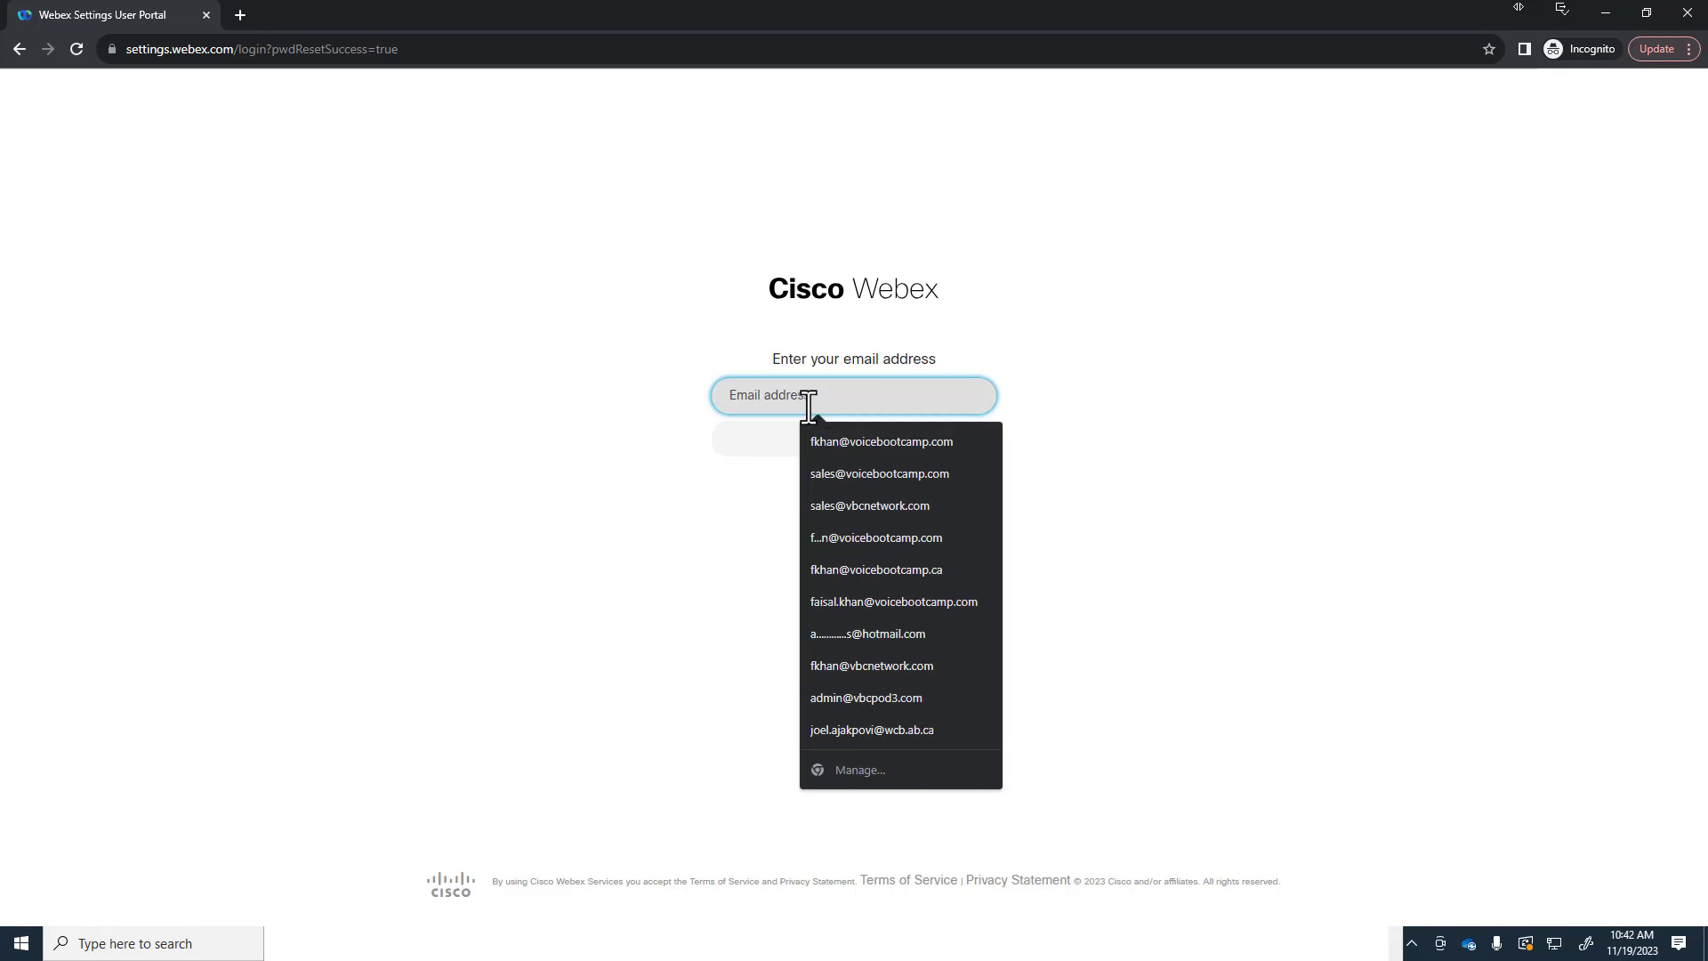
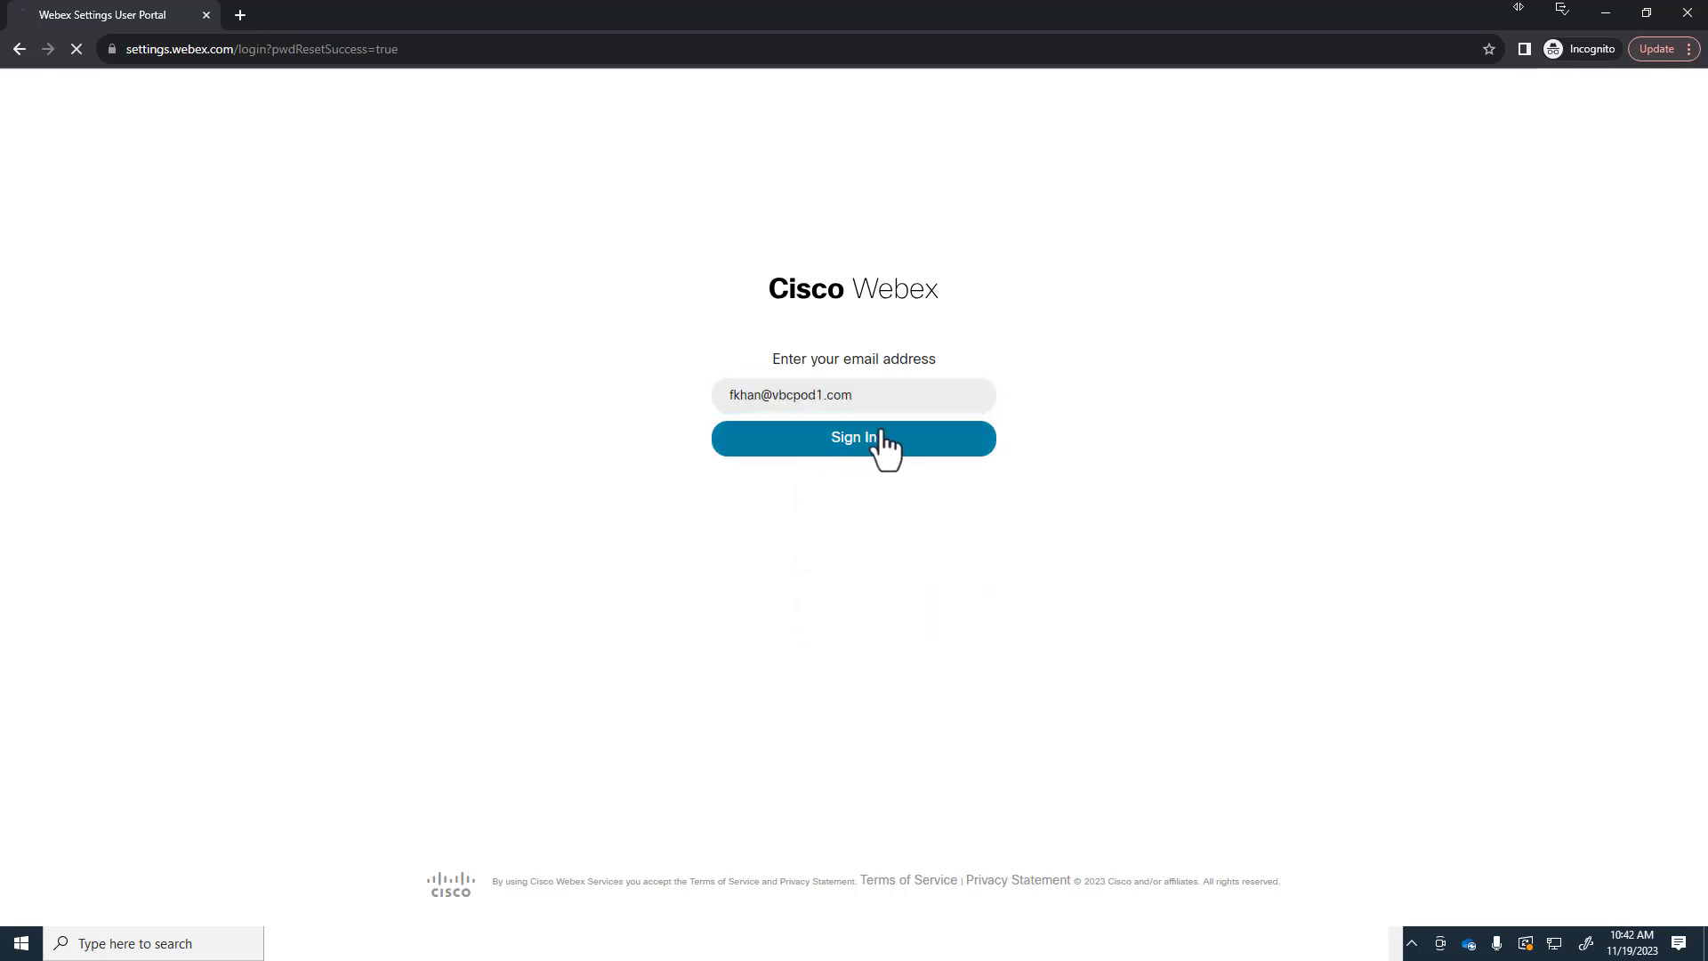
pyautogui.click(875, 439)
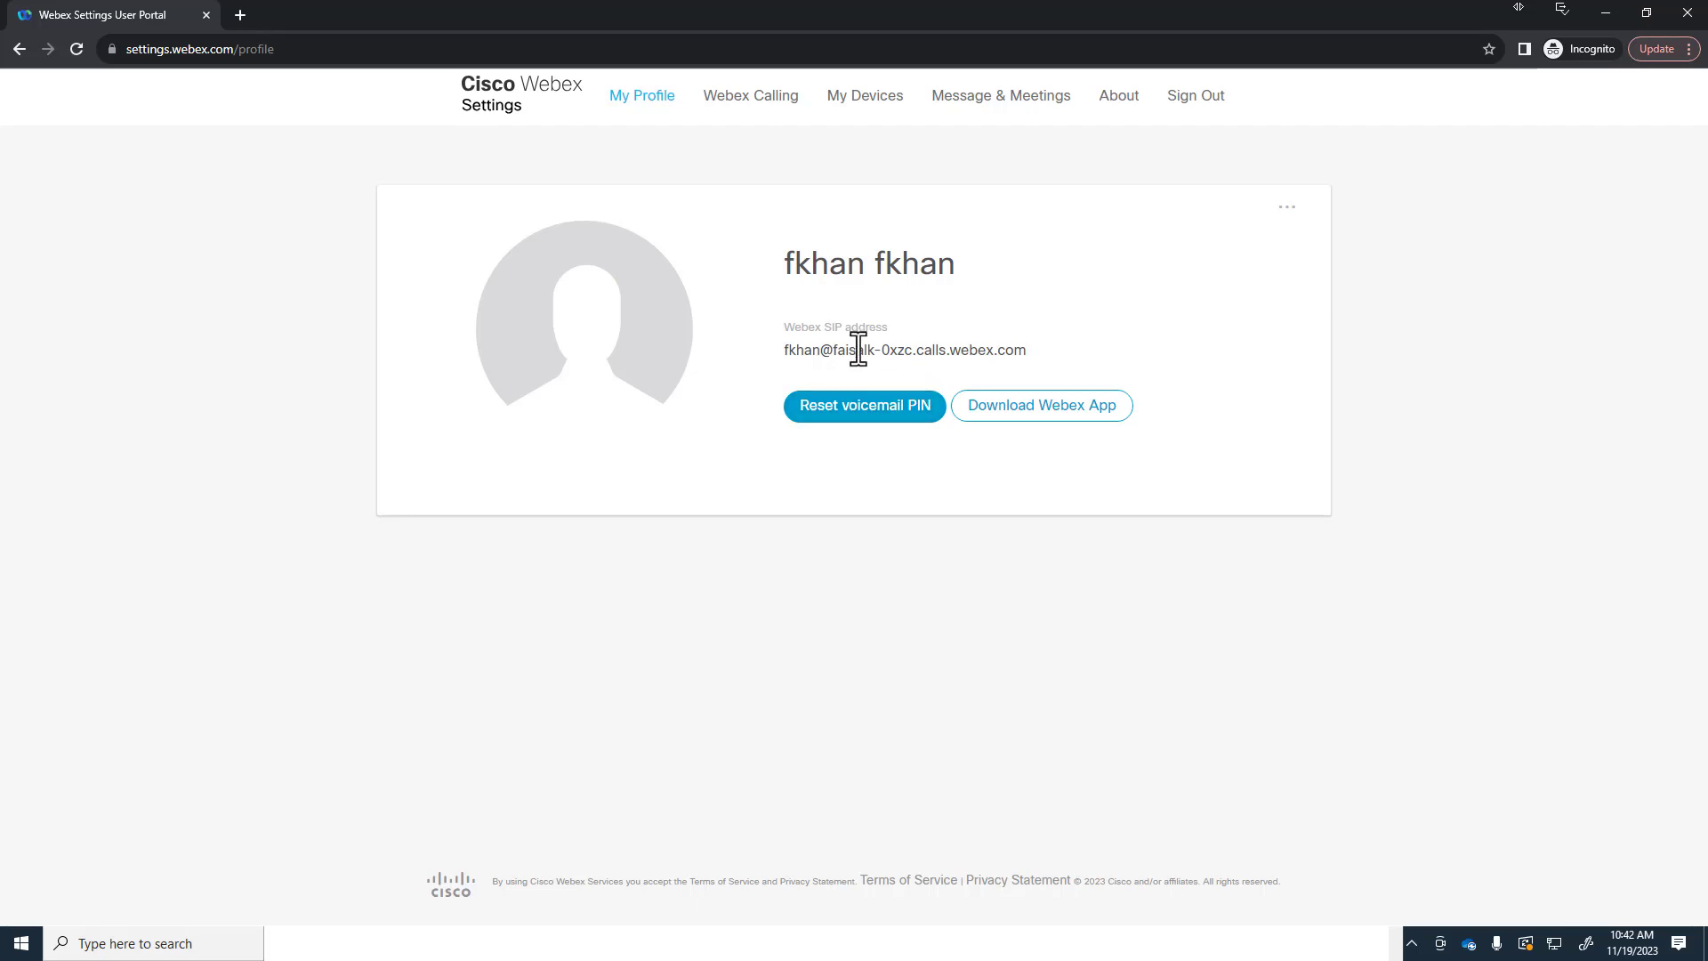
# Step: Sign out, copy the next user's Activate link from Outlook, and load it privately
pyautogui.click(1201, 100)
pyautogui.click(1614, 11)
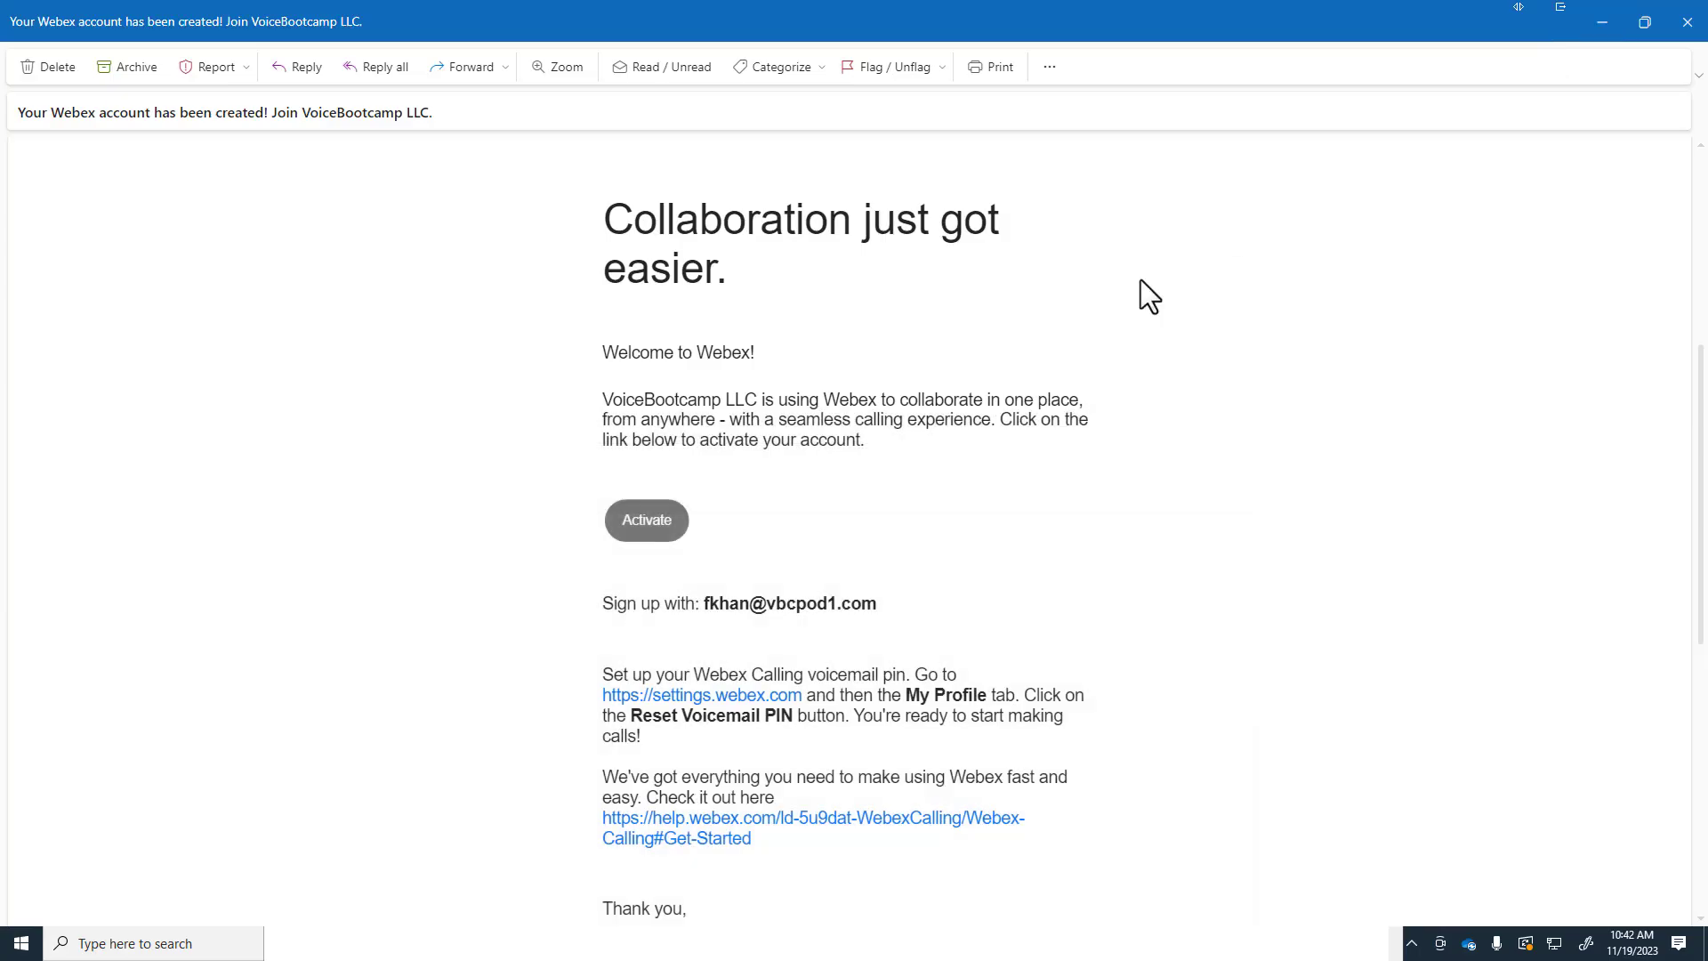
pyautogui.scroll(-5, 1005, 354)
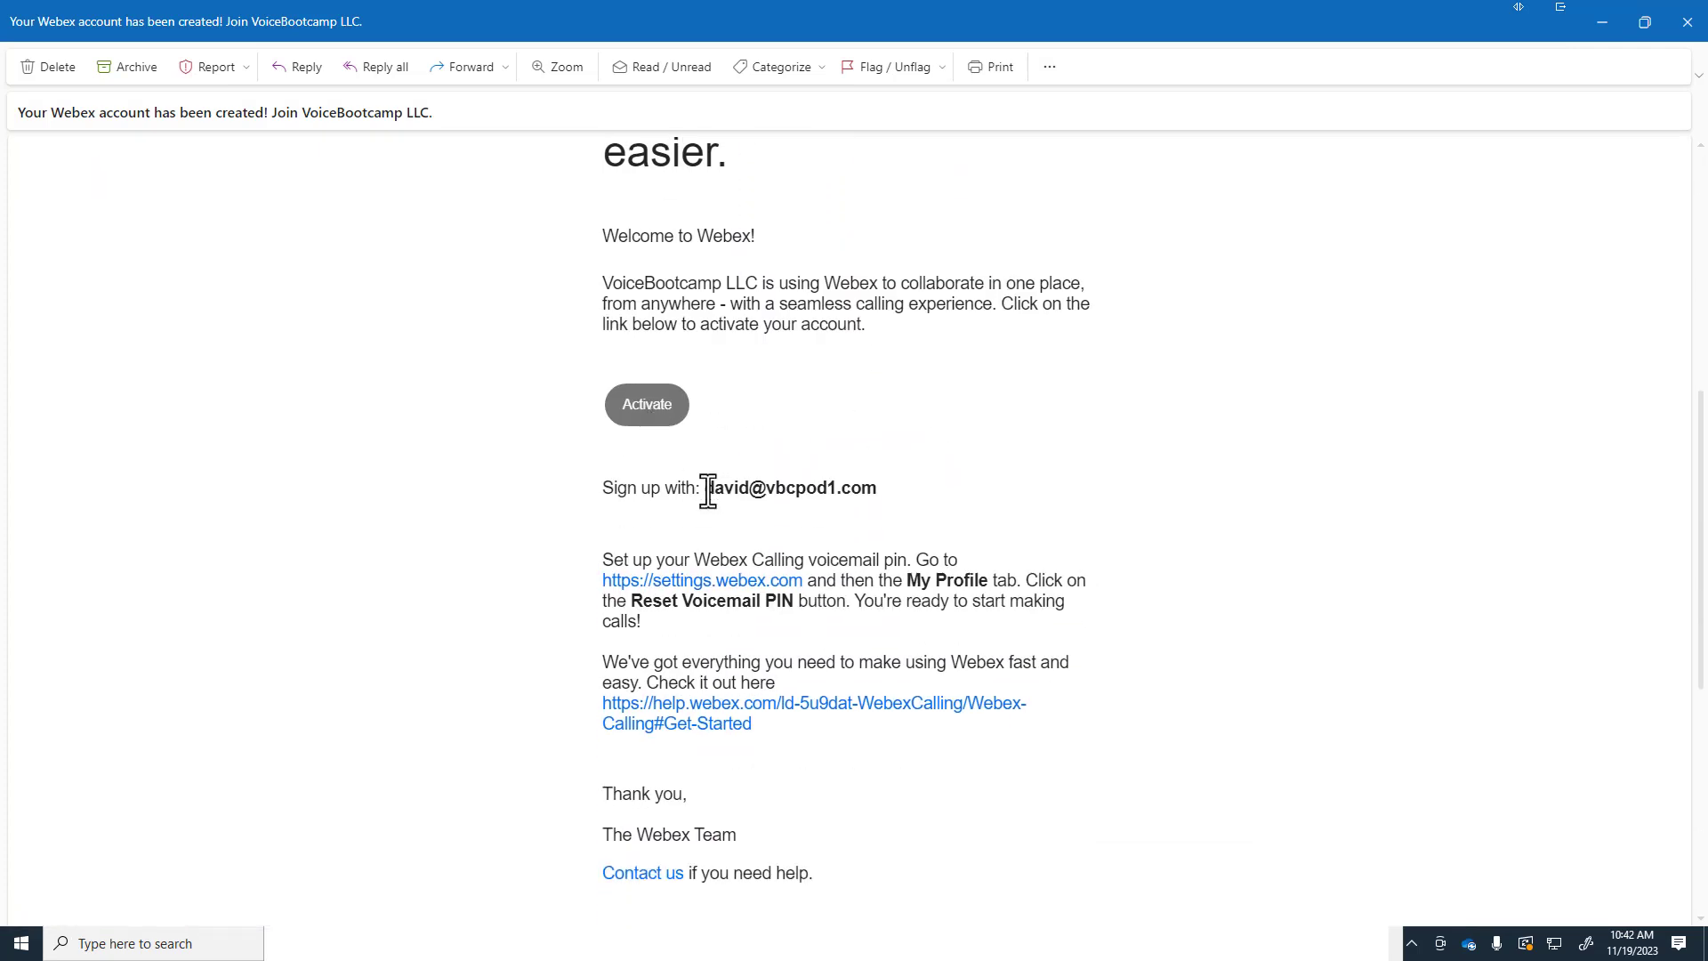
pyautogui.moveTo(704, 489); pyautogui.dragTo(861, 488)
pyautogui.rightClick(653, 415)
pyautogui.click(698, 423)
pyautogui.hotkey('alt', 'Tab')
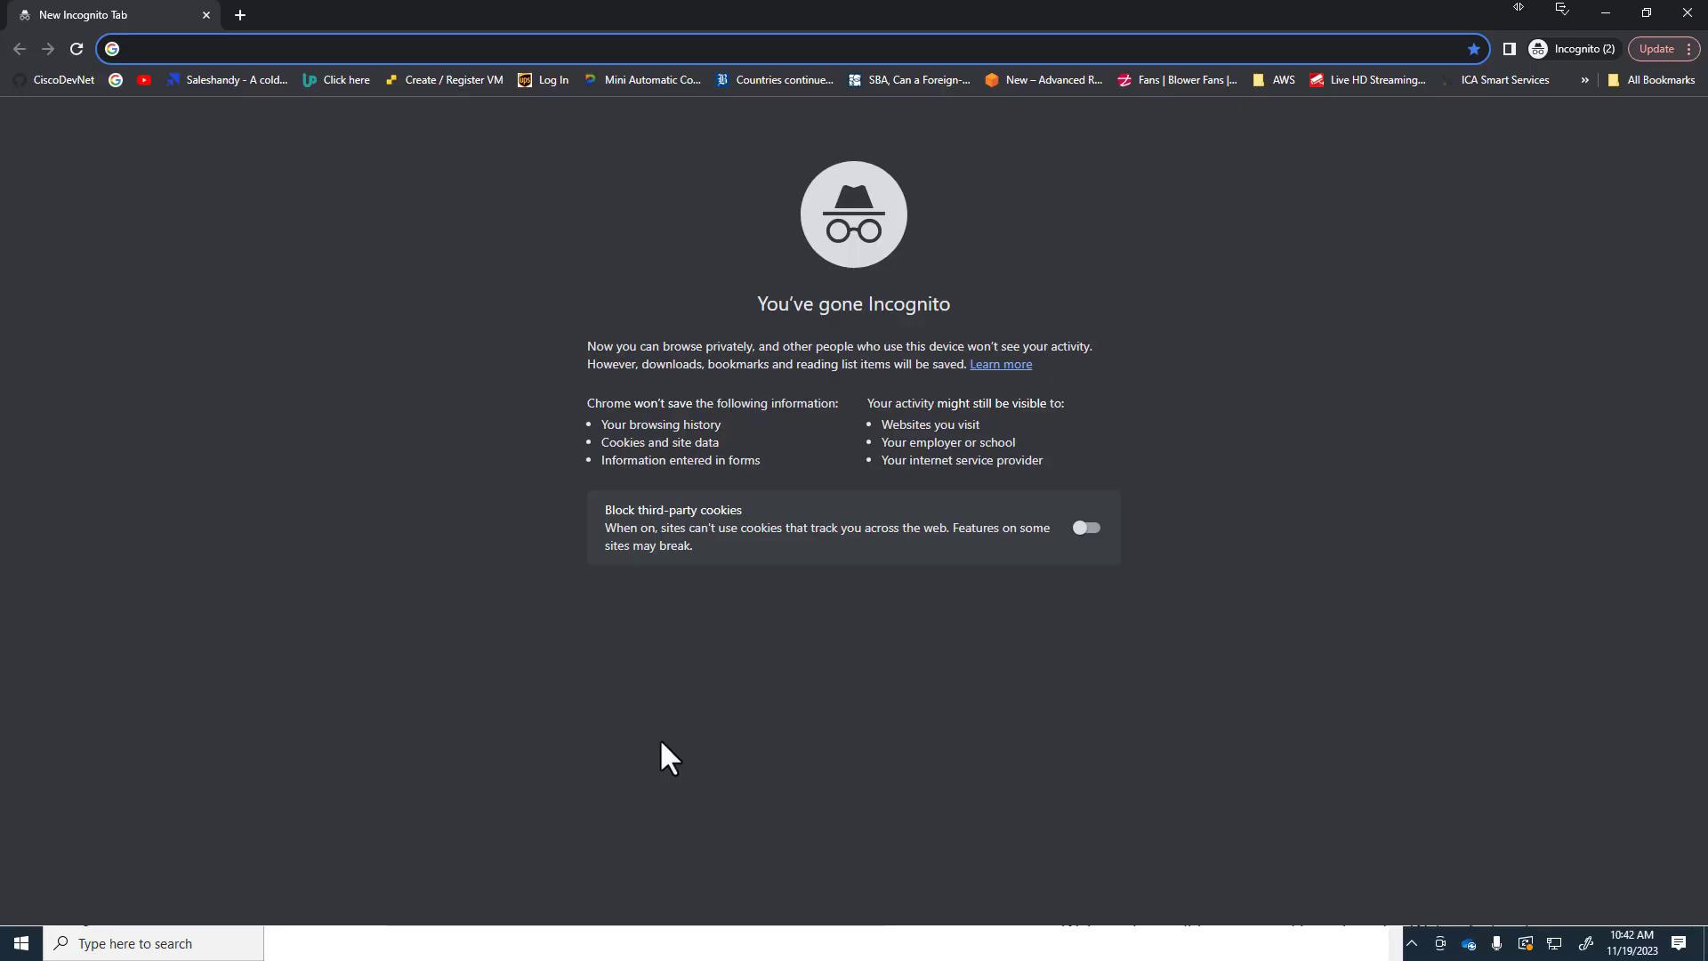
pyautogui.hotkey('ctrl', 'v')
pyautogui.press('Return')
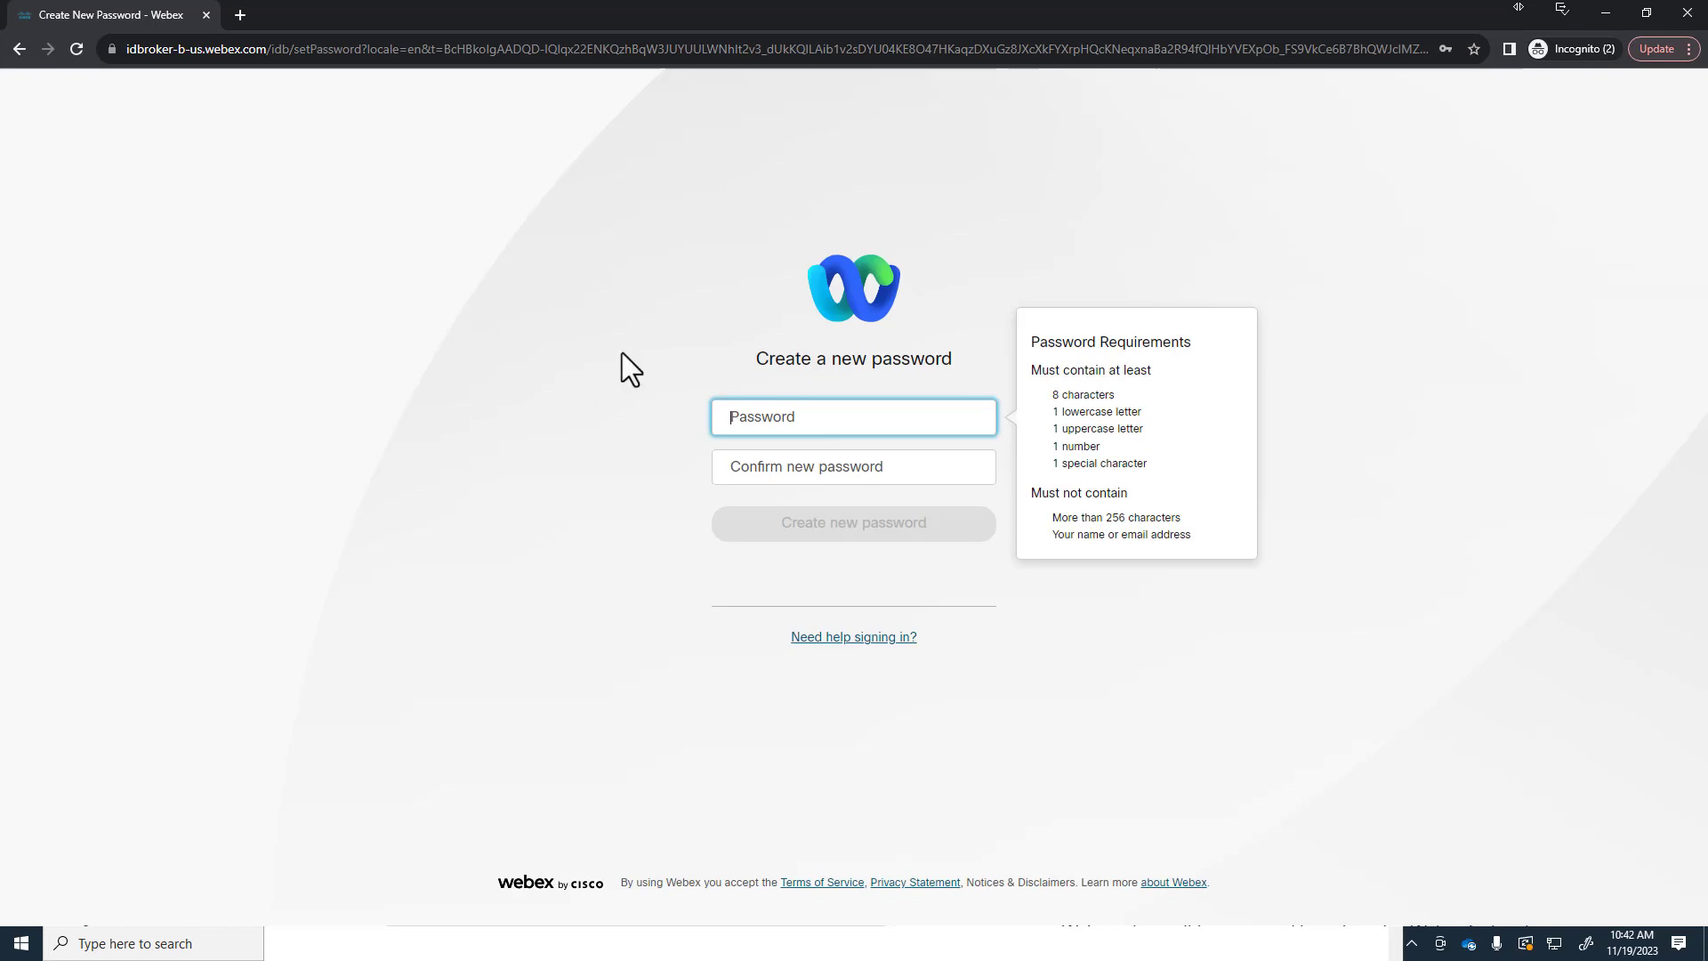
# Step: Create the new account password, retyping it to match the confirmation, and submit it
pyautogui.click(739, 418)
pyautogui.write('•••')
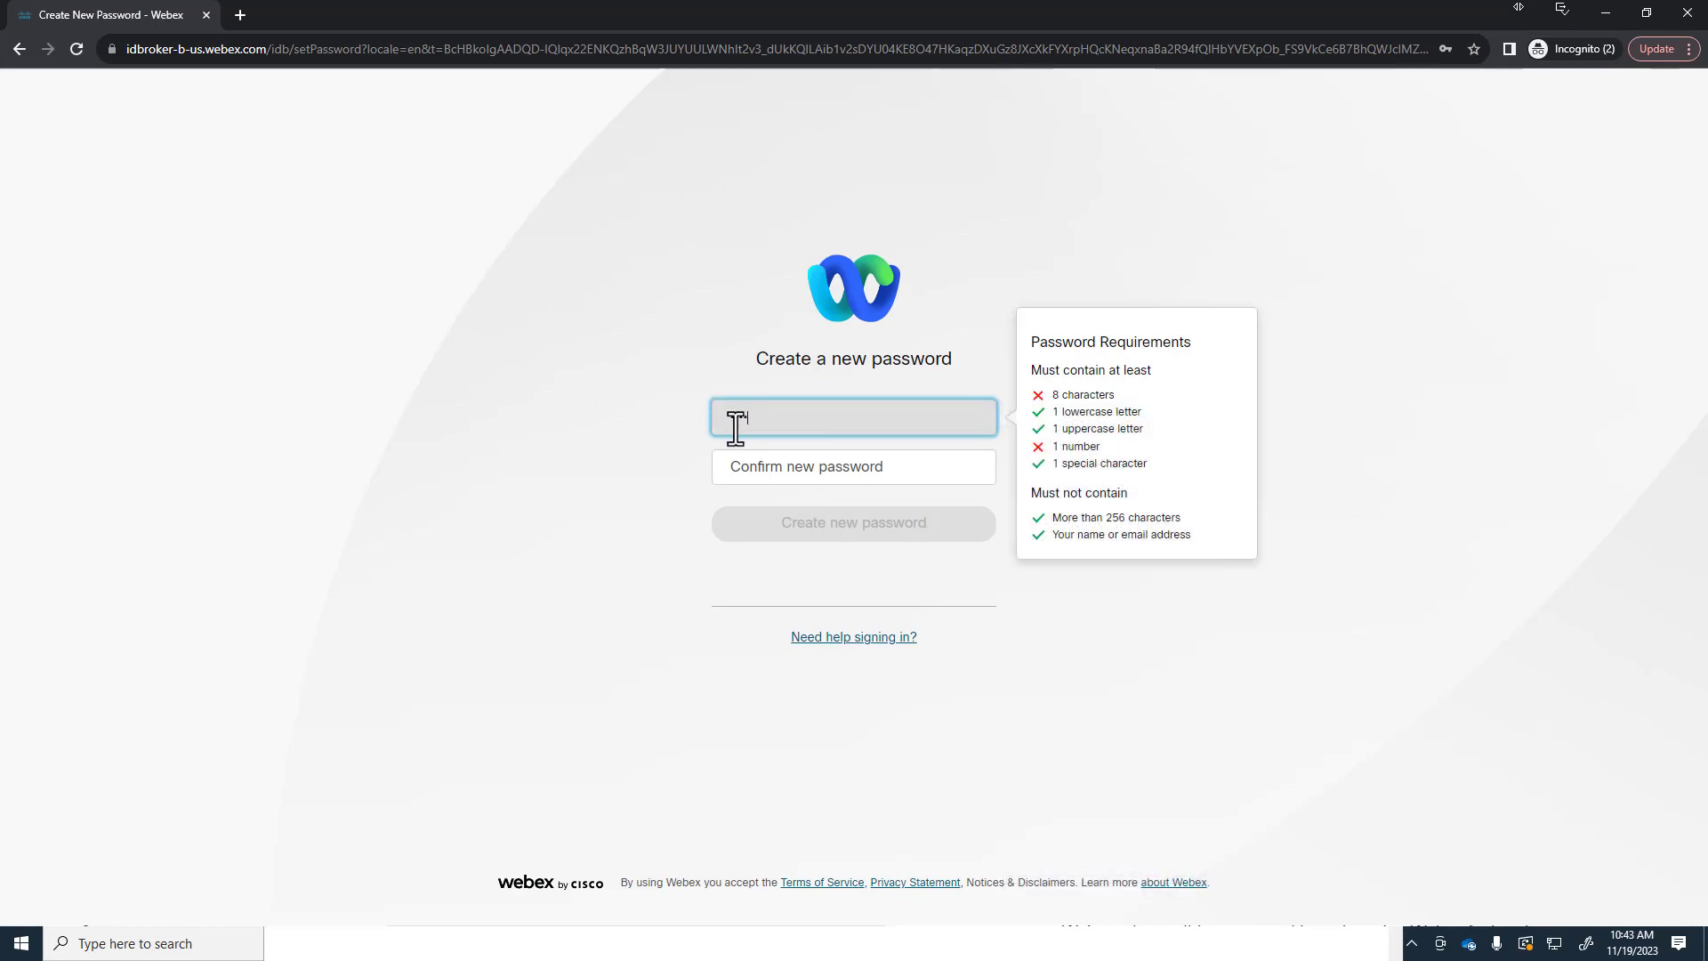
pyautogui.write('••••••')
pyautogui.press('Tab')
pyautogui.write('•')
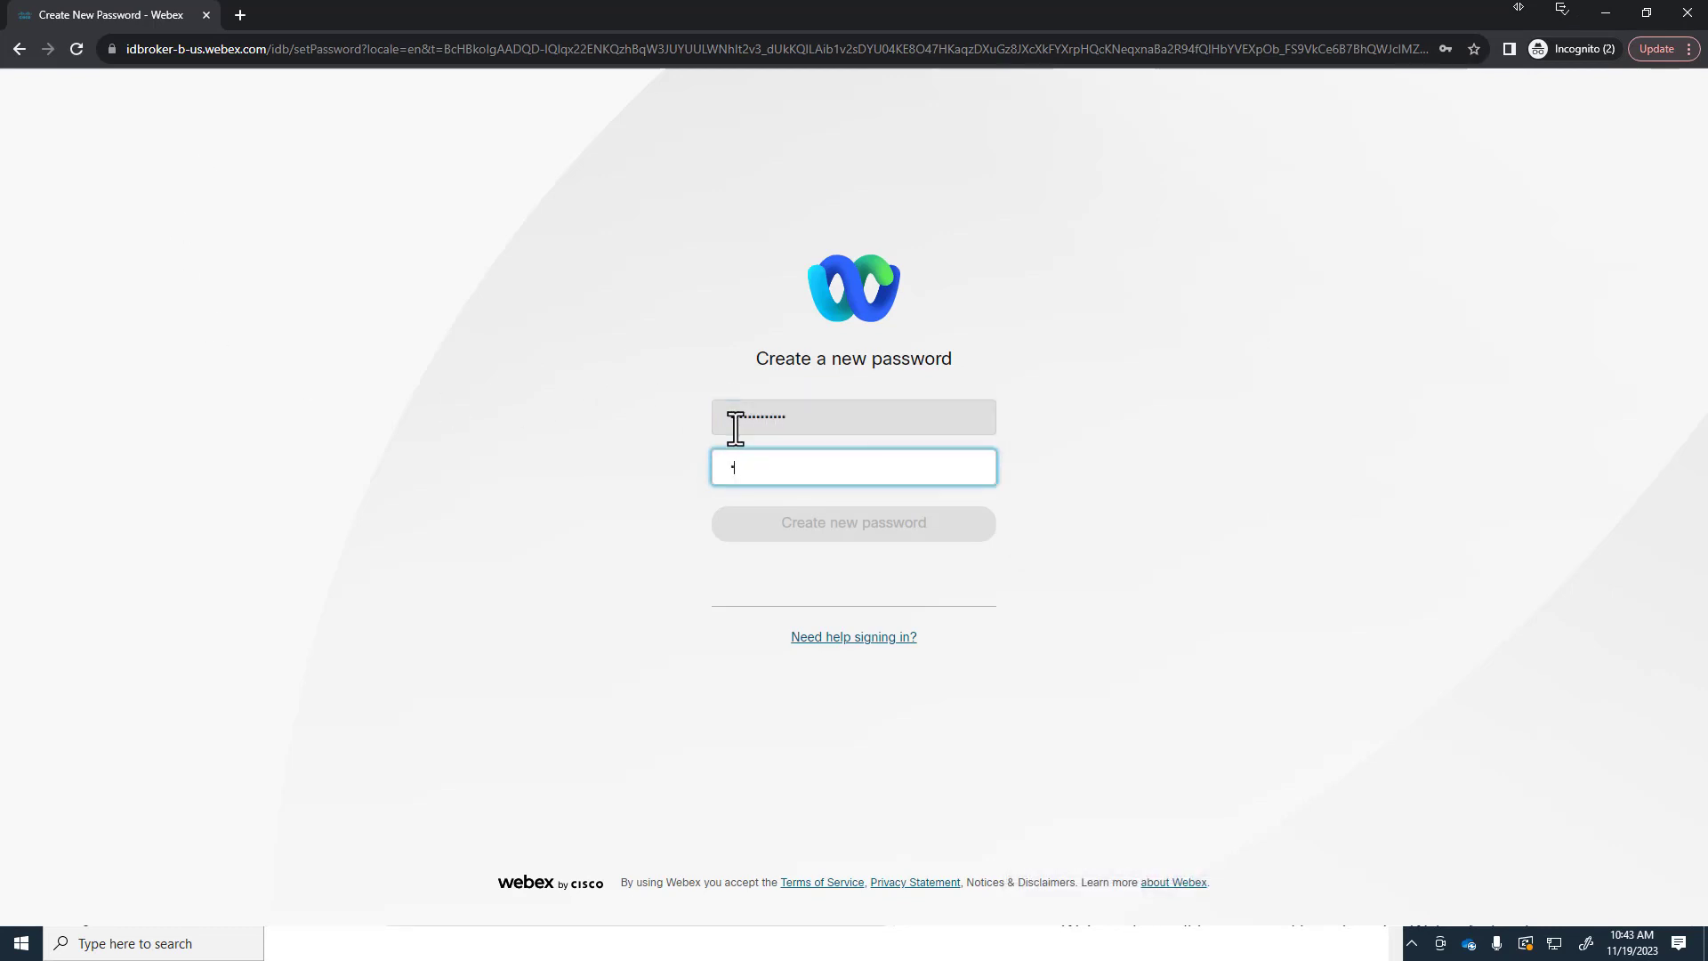
pyautogui.write('••••••••••••')
pyautogui.click(852, 544)
pyautogui.moveTo(814, 417); pyautogui.dragTo(469, 389)
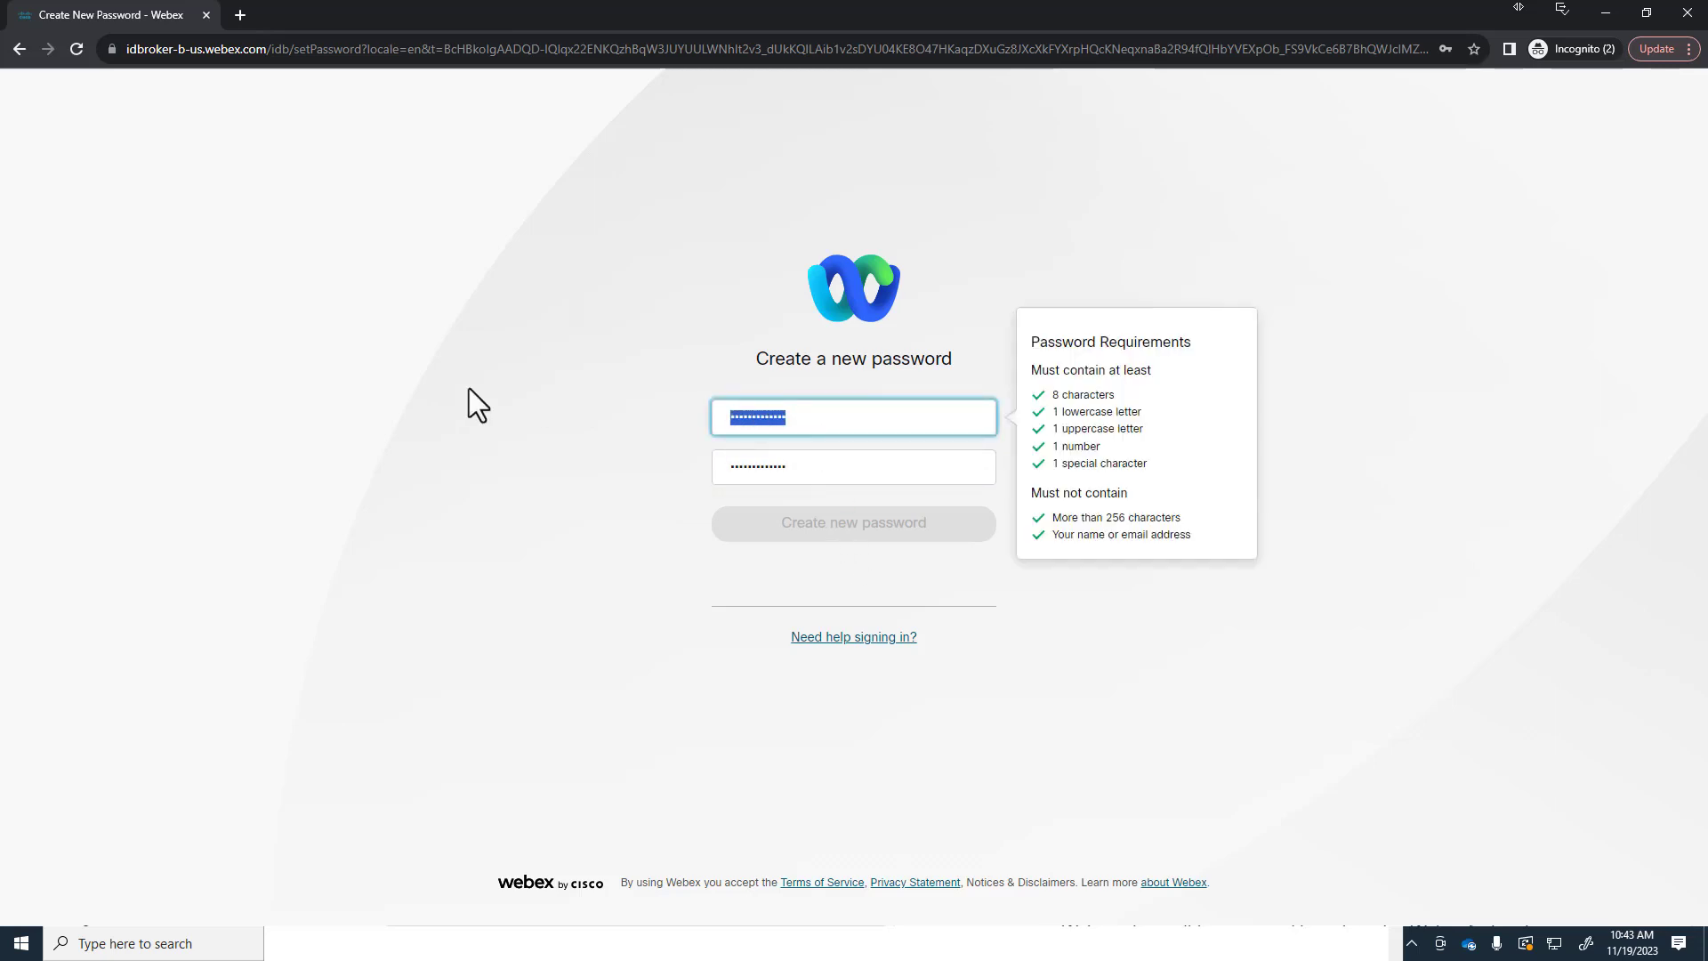
pyautogui.write('••••••••••••••')
pyautogui.press('Tab')
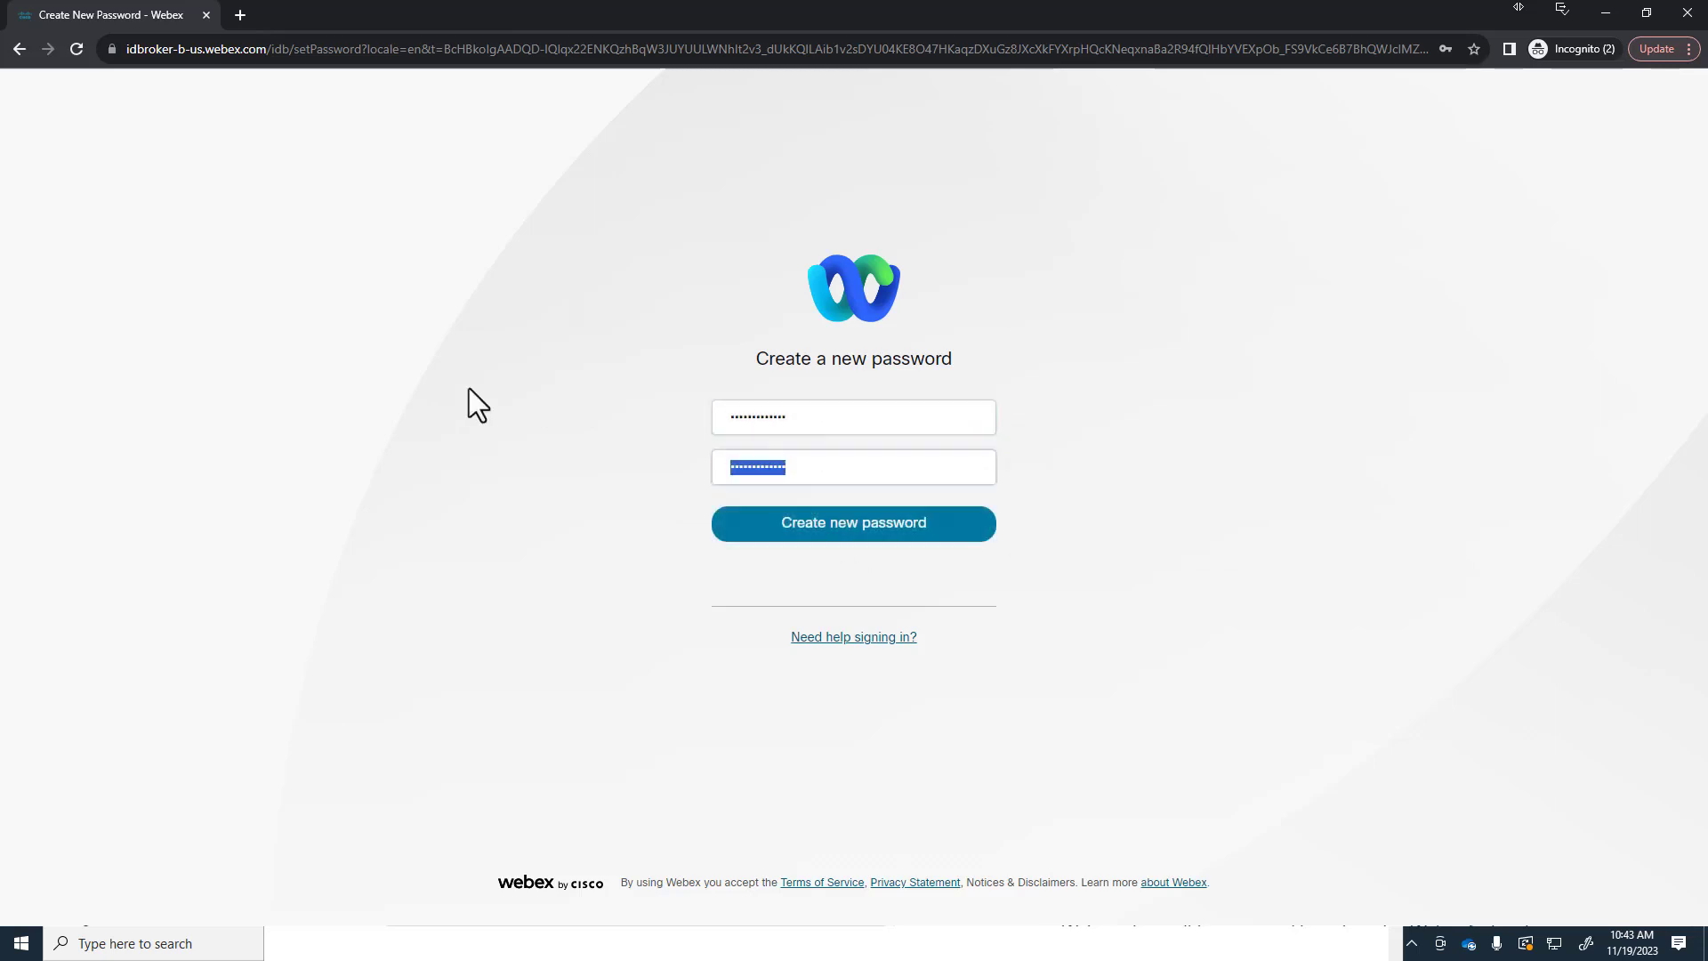
pyautogui.click(836, 529)
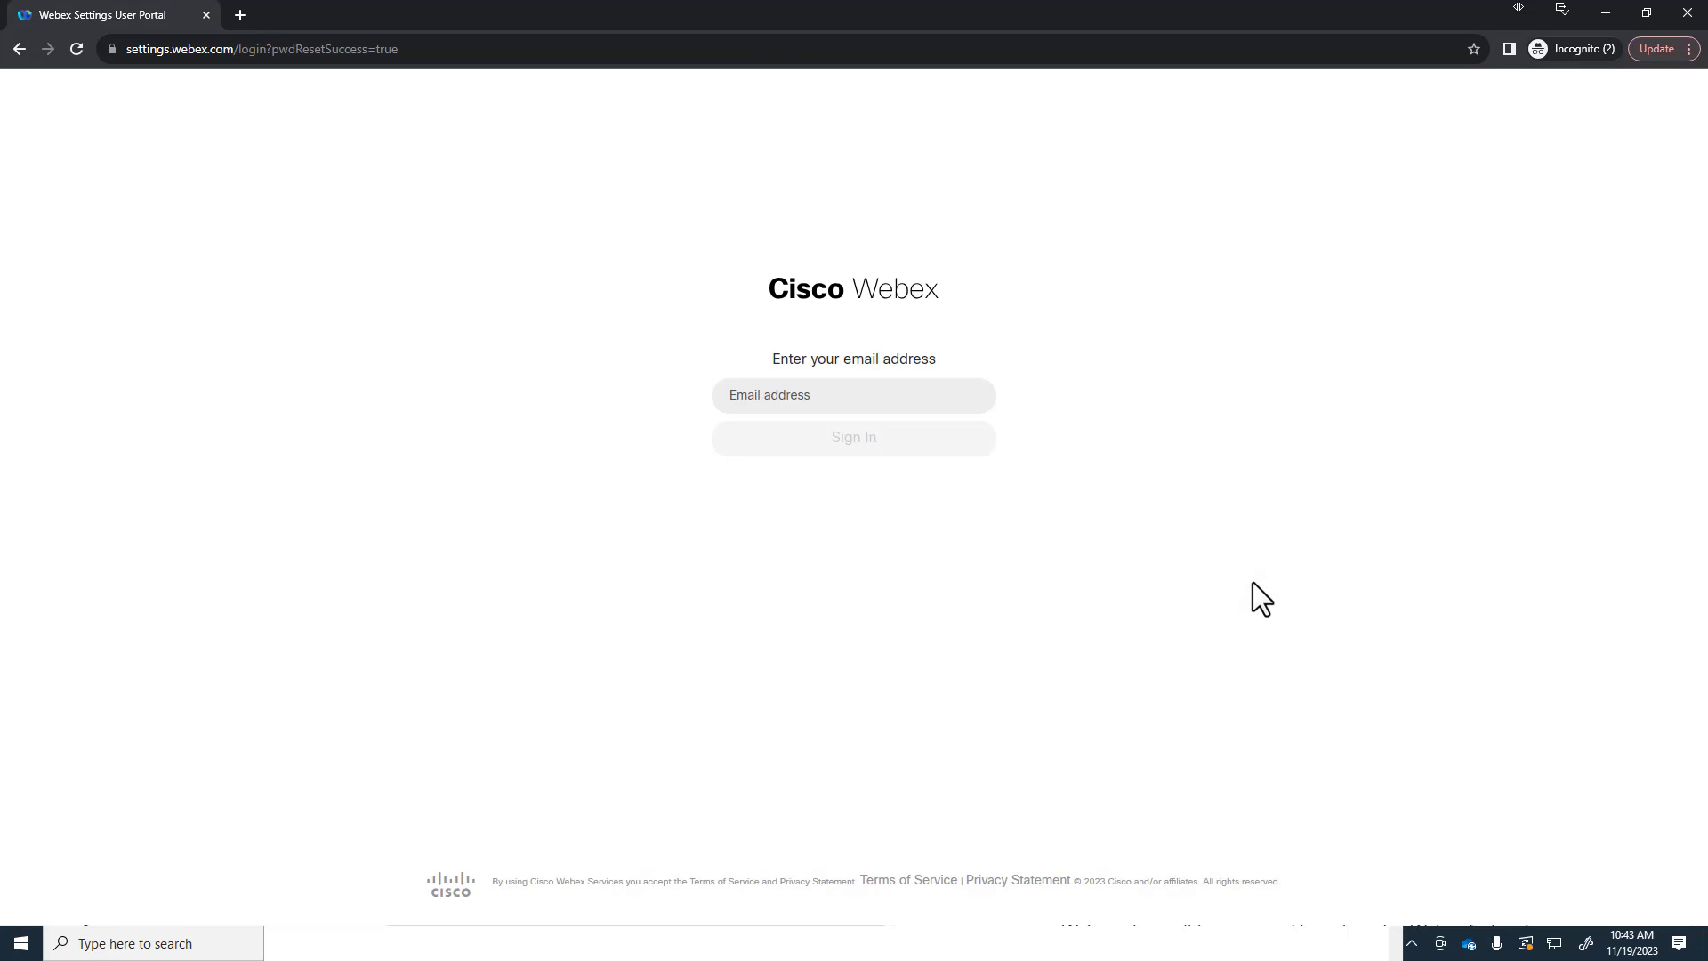
pyautogui.hotkey('alt', 'Tab')
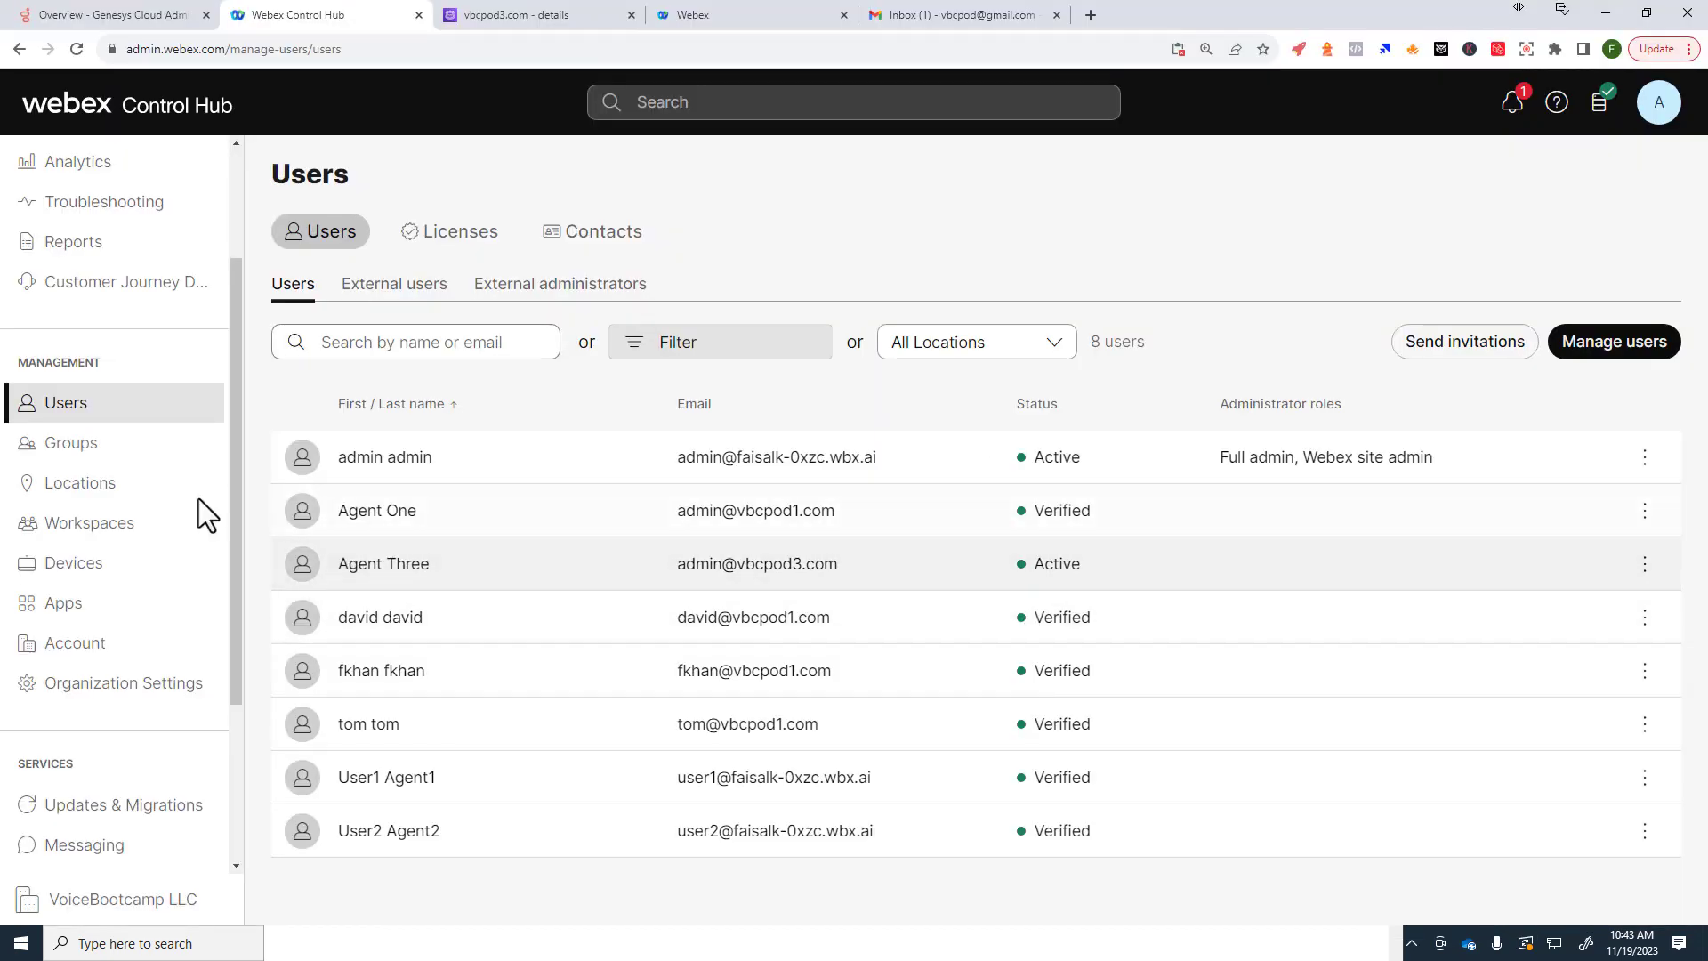
# Step: Open the sixth user's details from the Users list
pyautogui.click(55, 447)
pyautogui.click(89, 410)
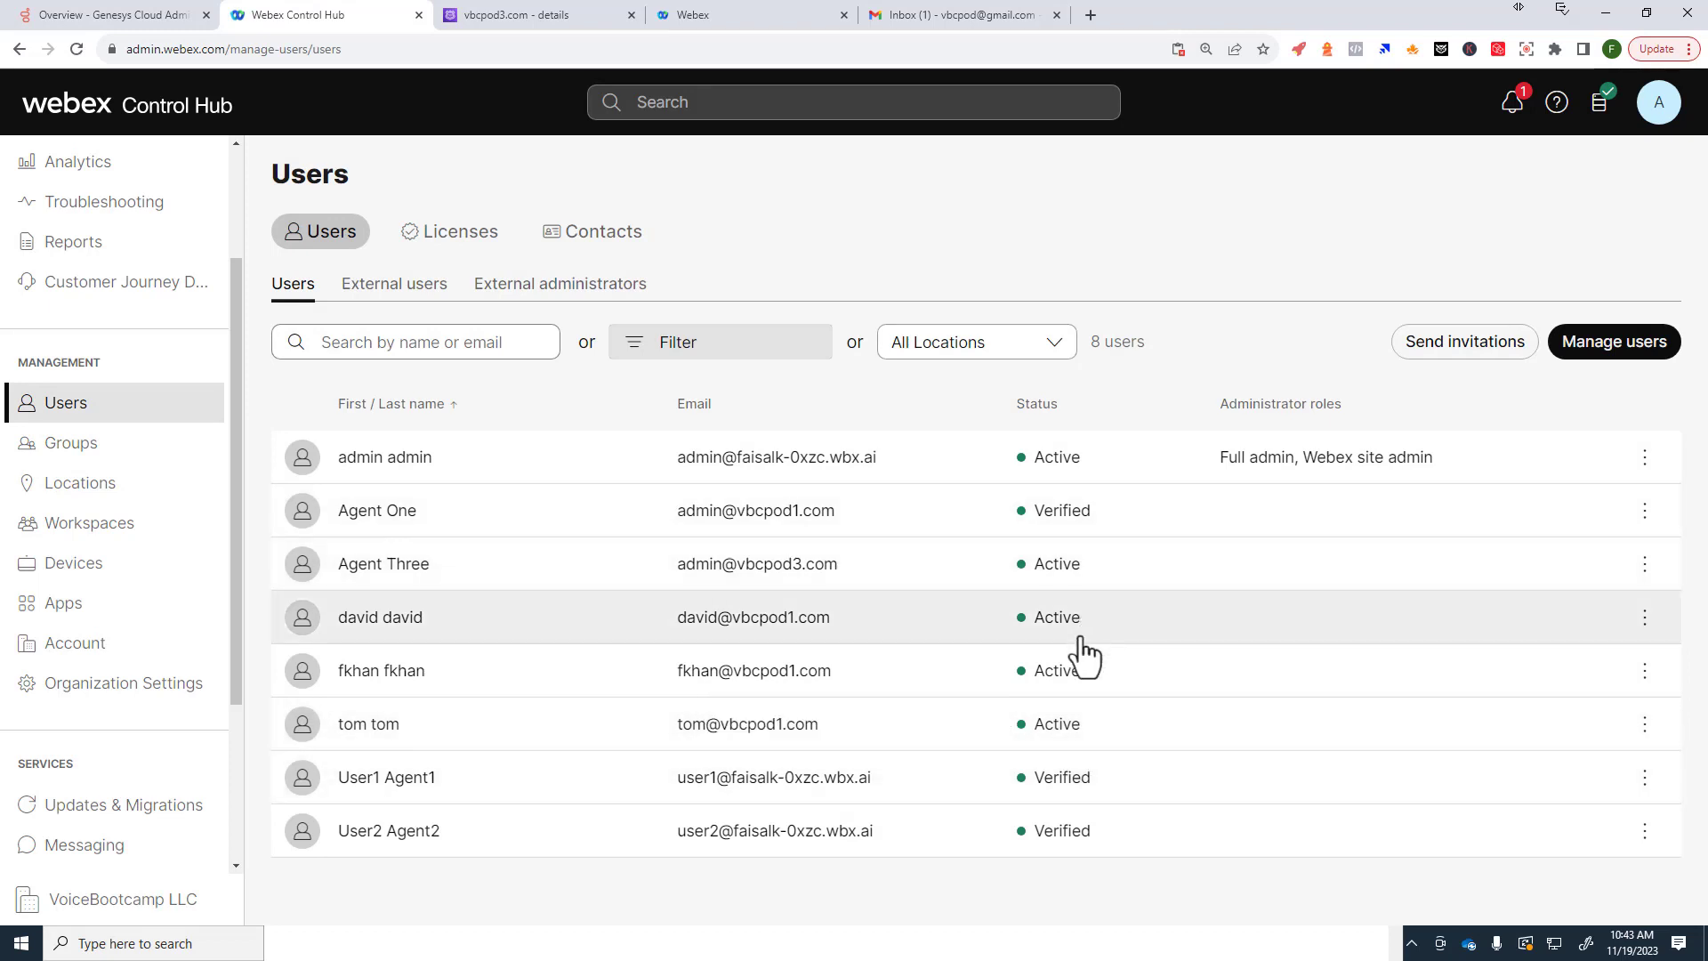
pyautogui.moveTo(1063, 740)
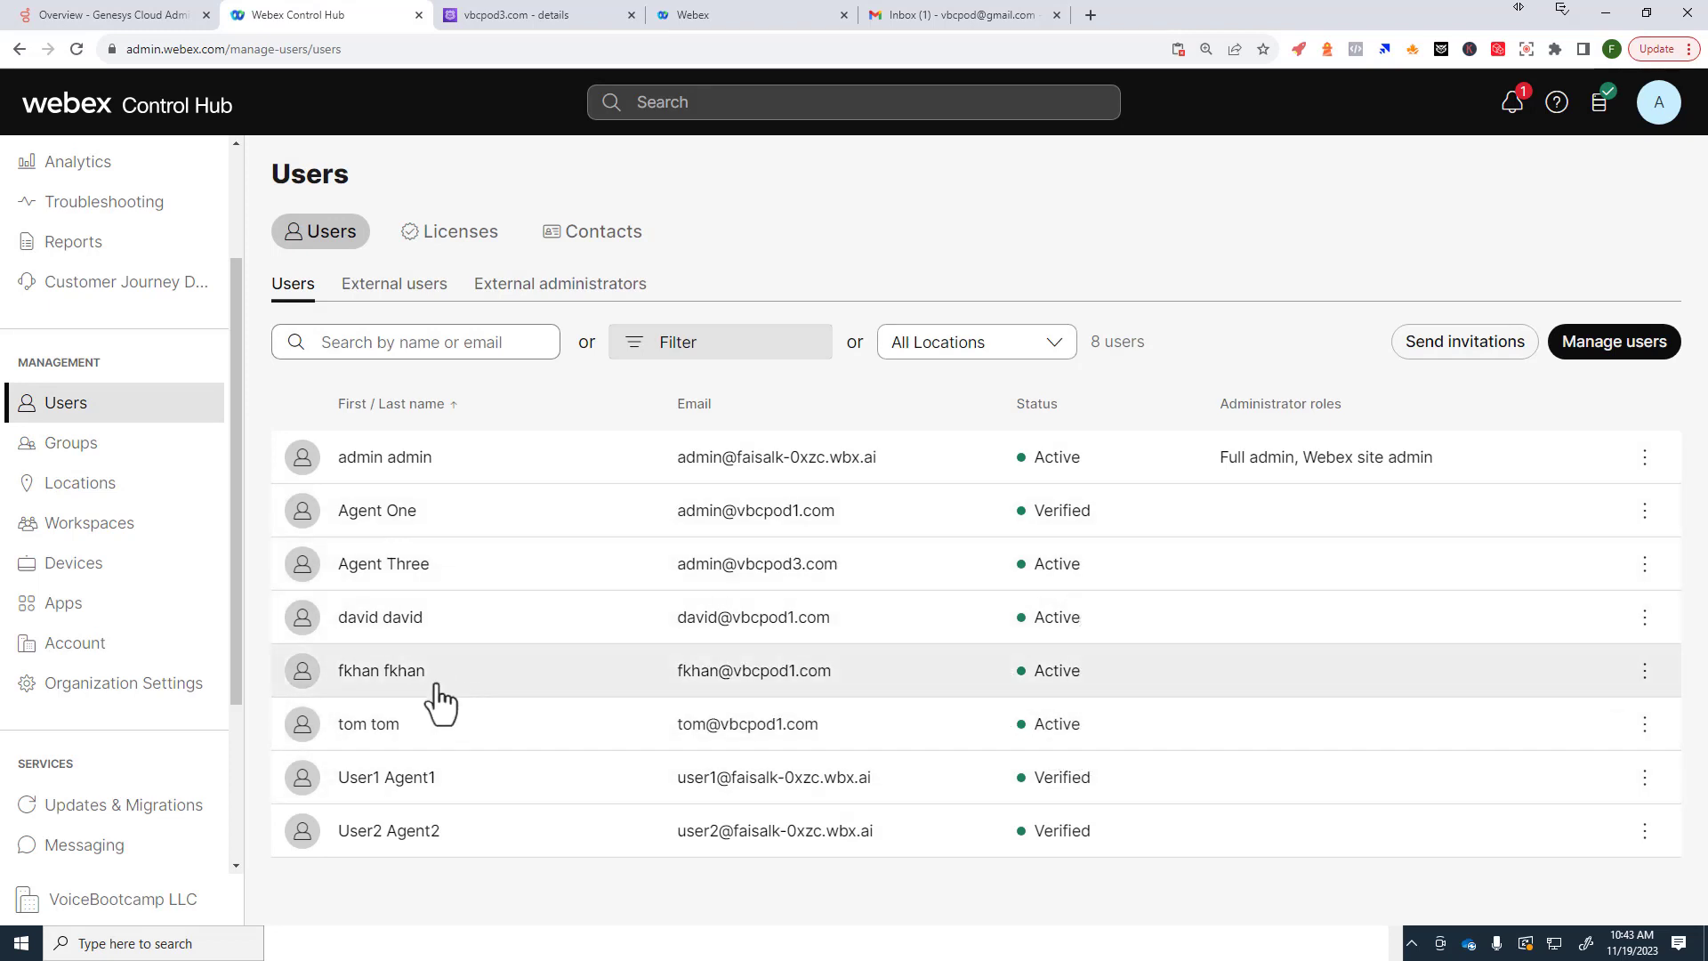
pyautogui.click(412, 745)
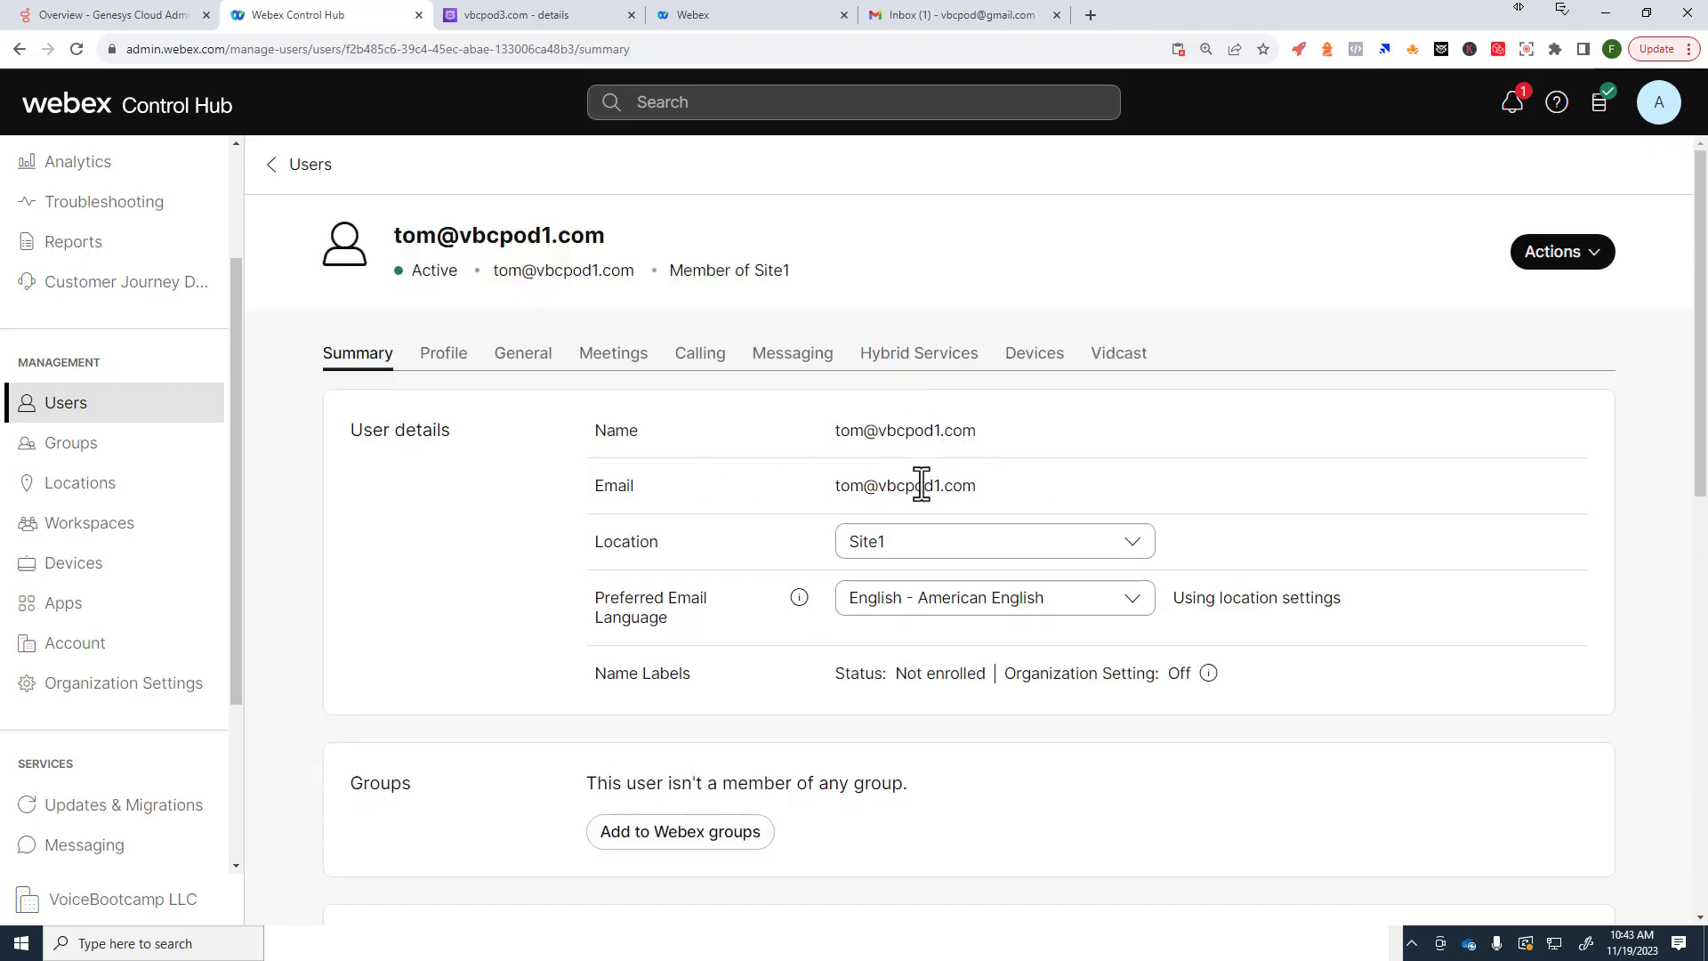
# Step: Enter the user's capitalised first and last name in Profile, save, and return to Users
pyautogui.click(443, 353)
pyautogui.doubleClick(934, 432)
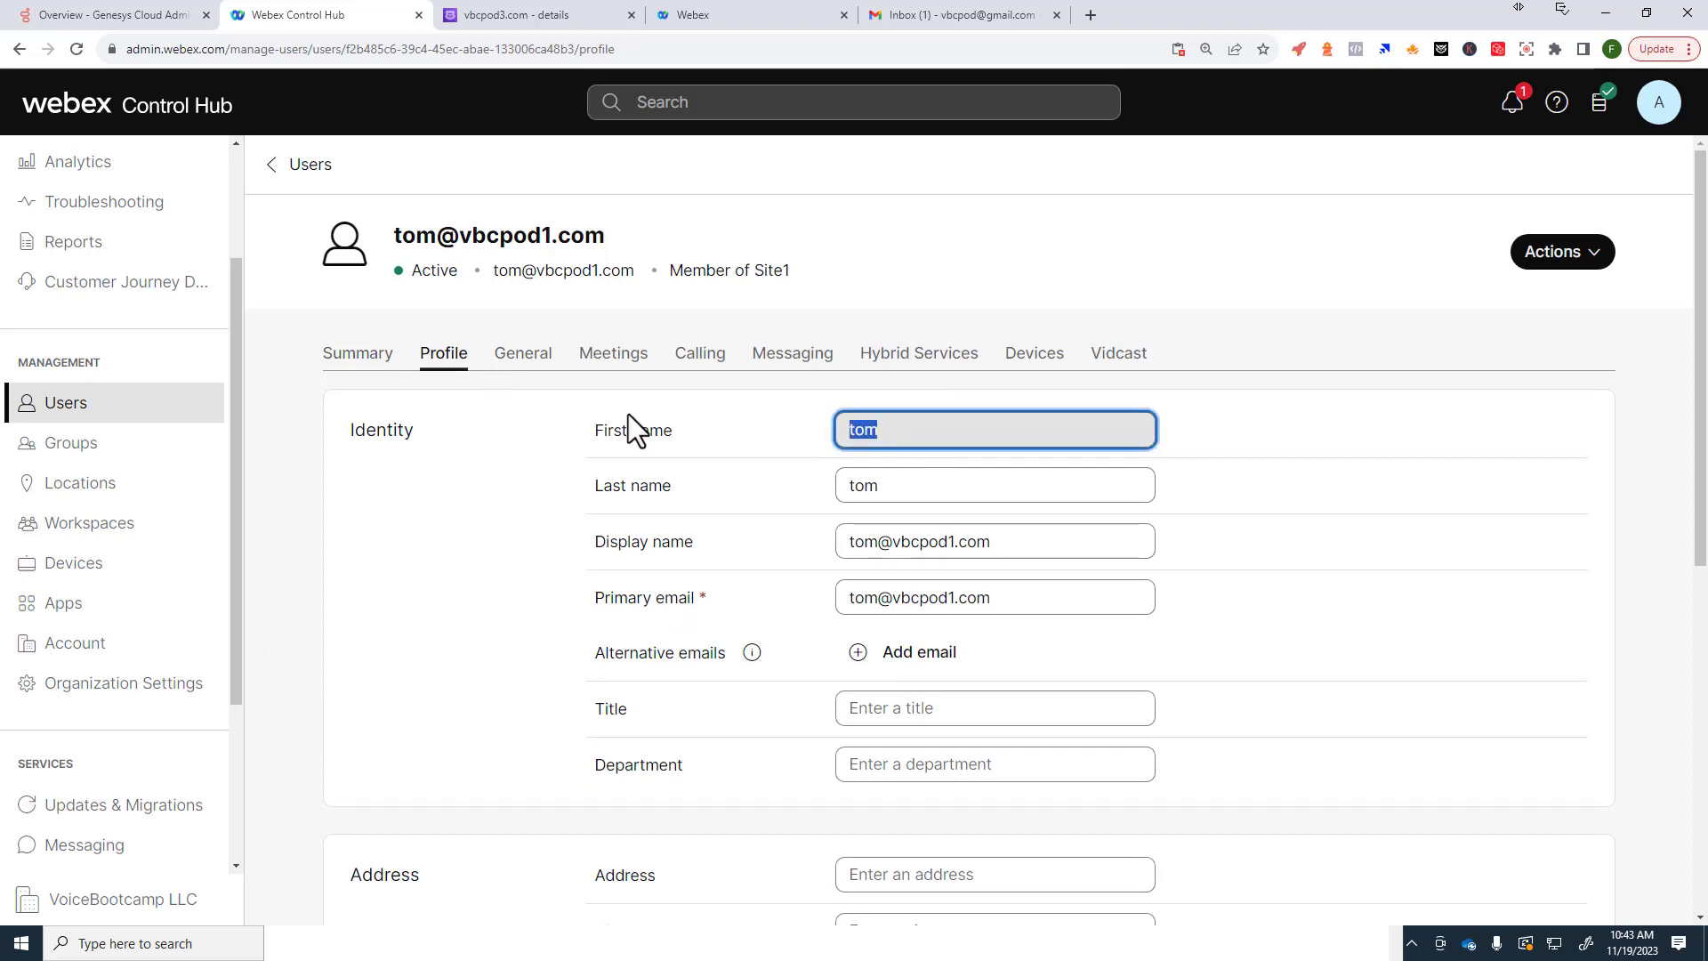
pyautogui.press('Tab')
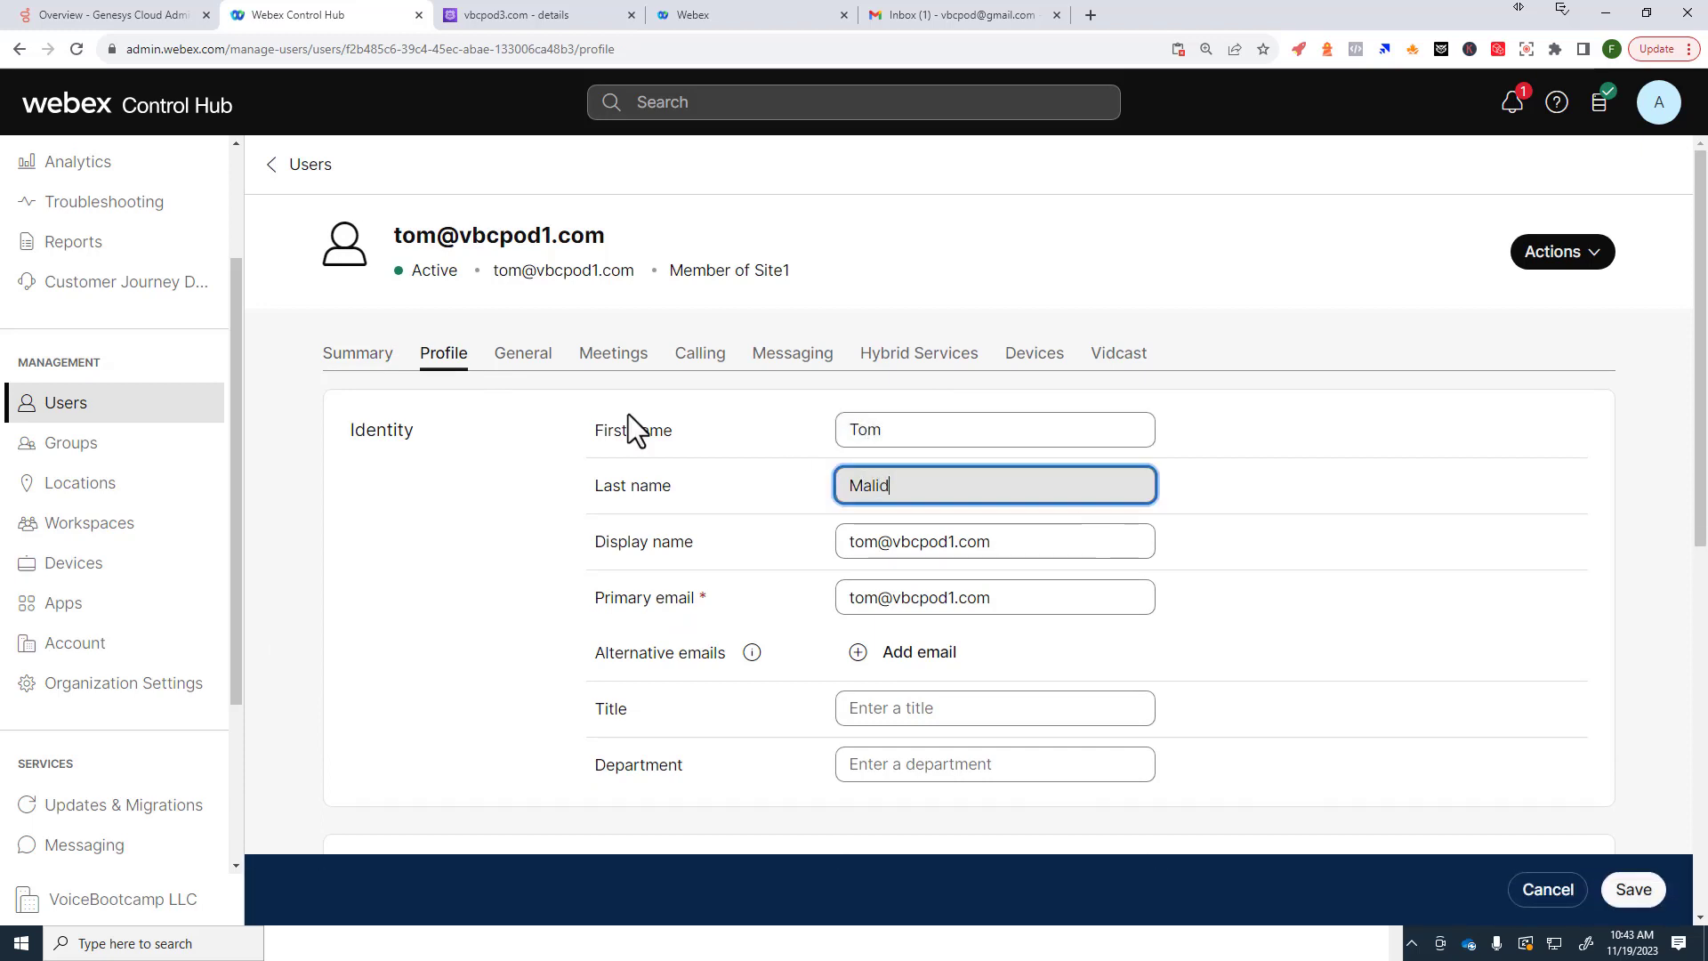
pyautogui.scroll(-6, 1166, 501)
pyautogui.click(1634, 890)
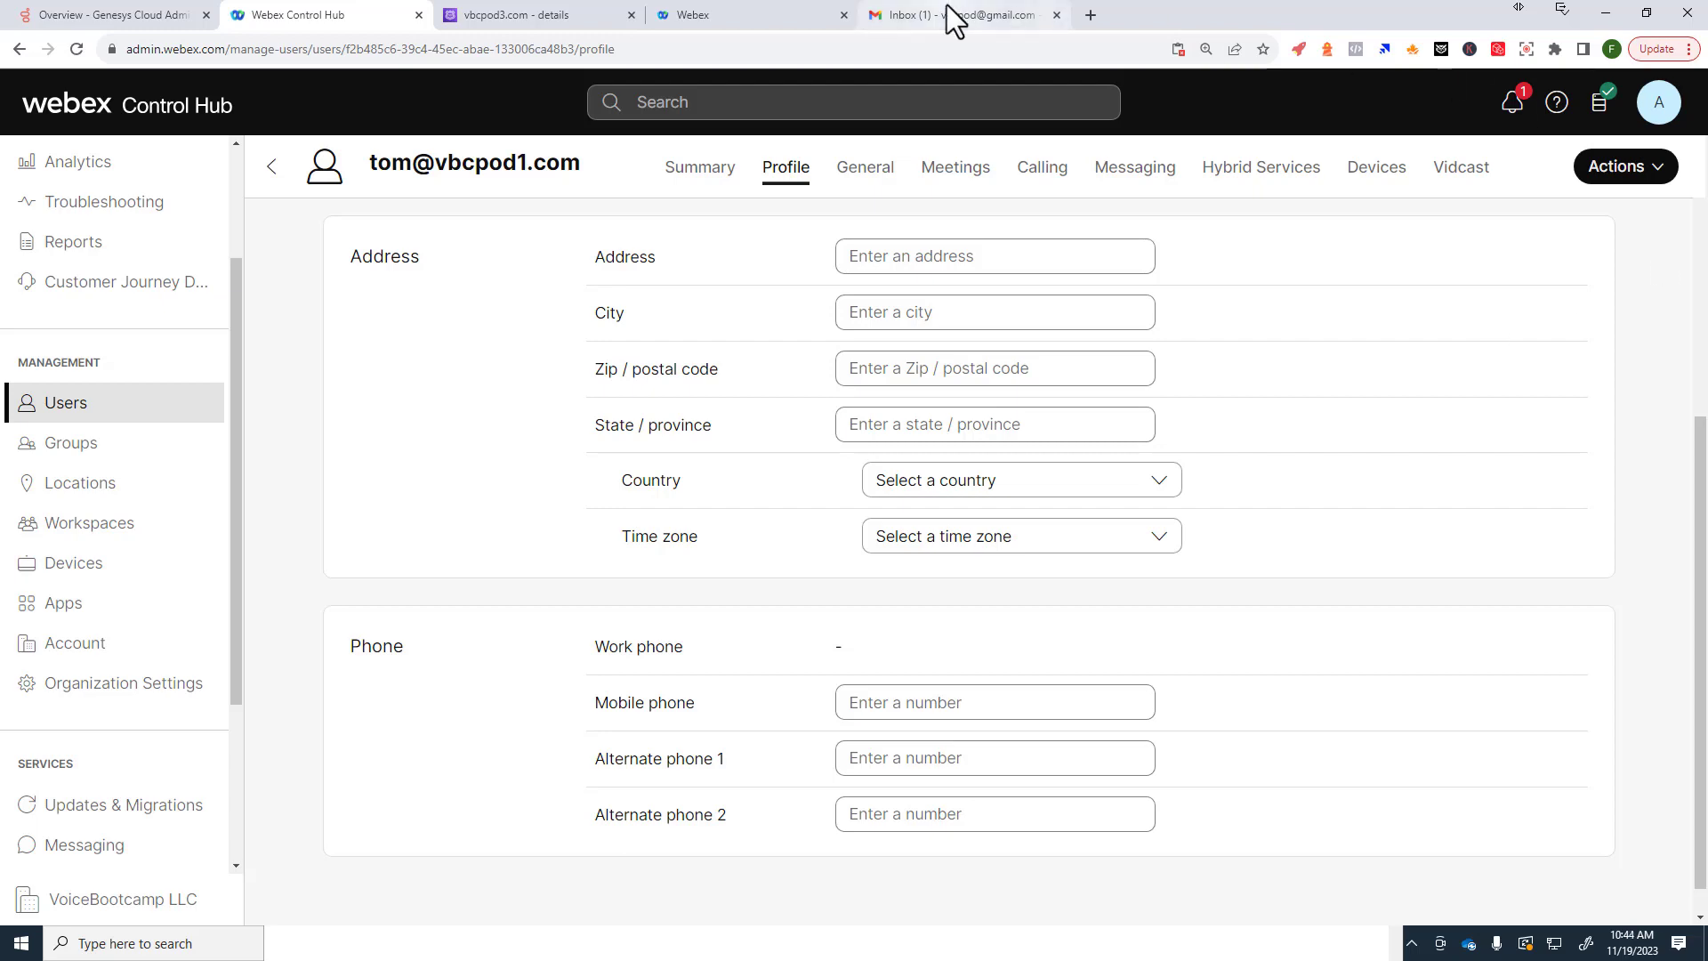
pyautogui.scroll(7, 814, 579)
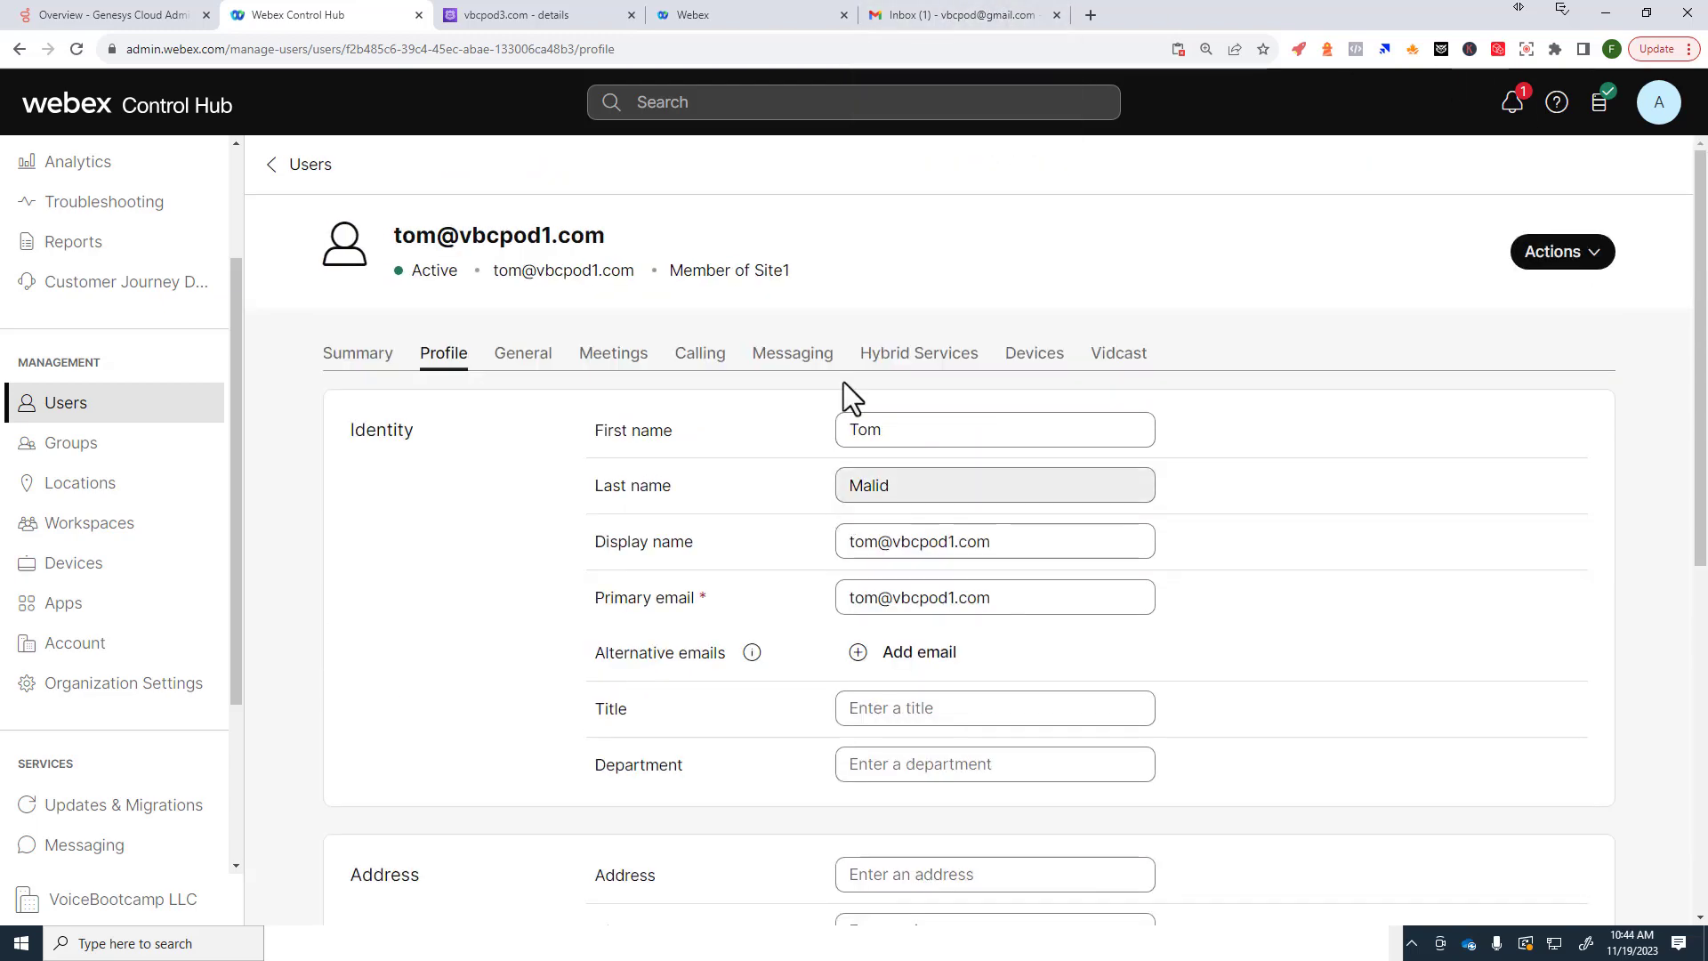
pyautogui.click(345, 361)
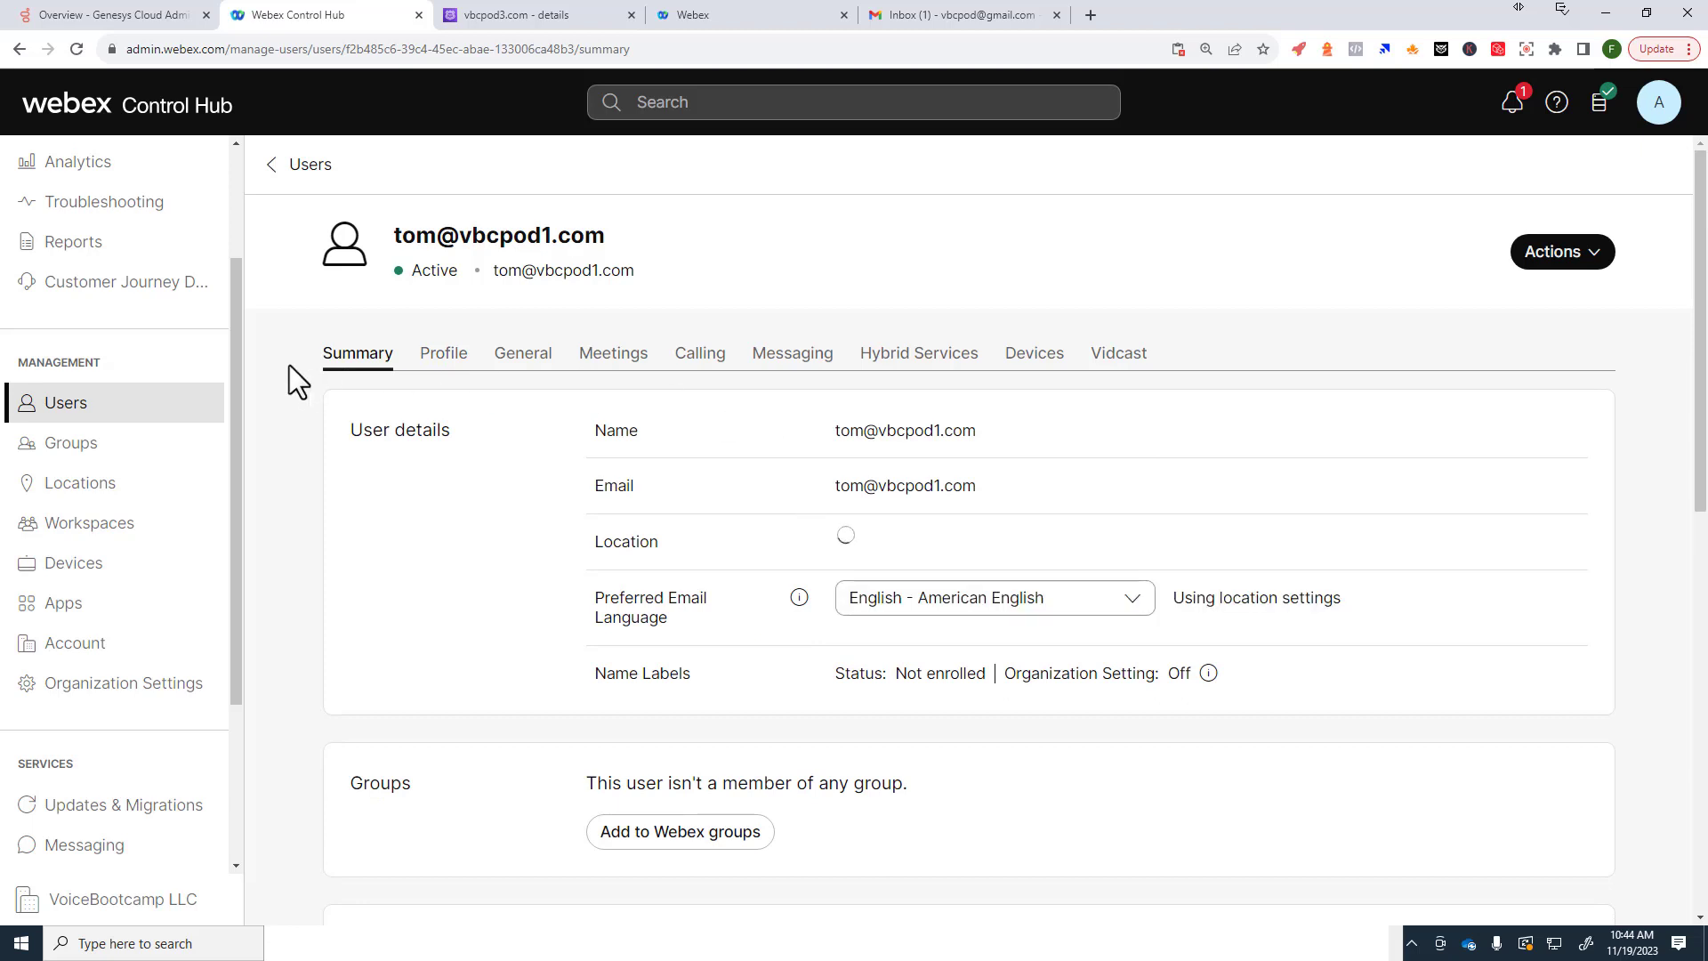
pyautogui.click(142, 411)
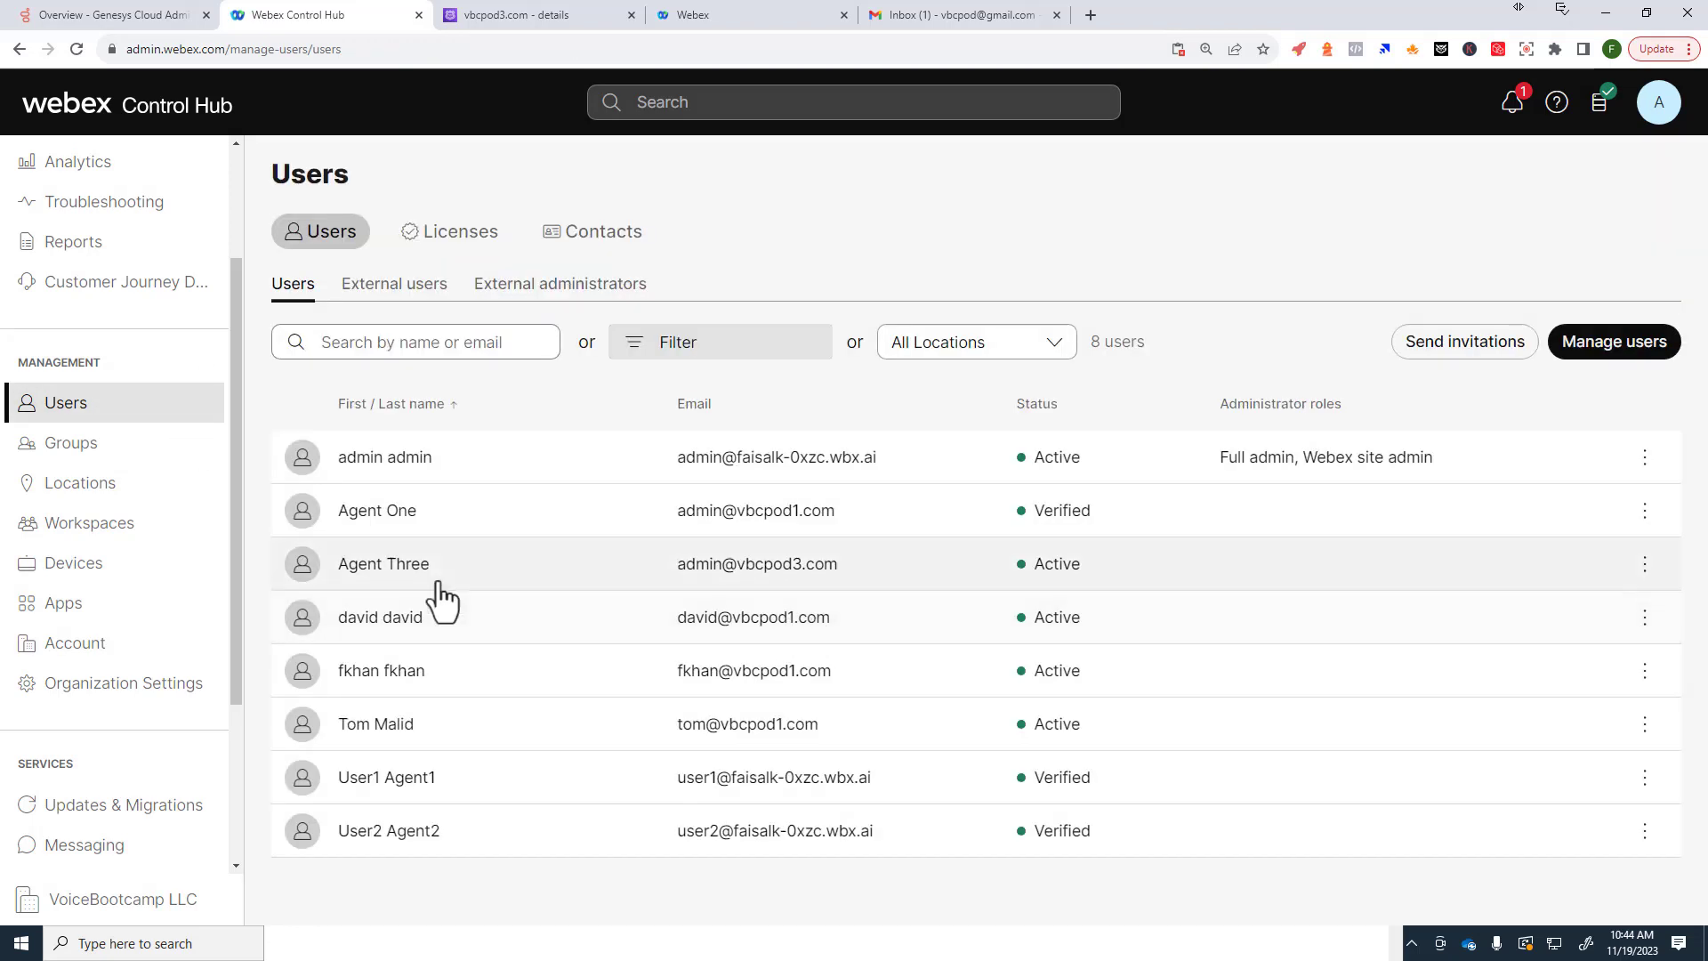
# Step: Enter the fifth user's capitalised first and last name in Profile and save it
pyautogui.click(432, 687)
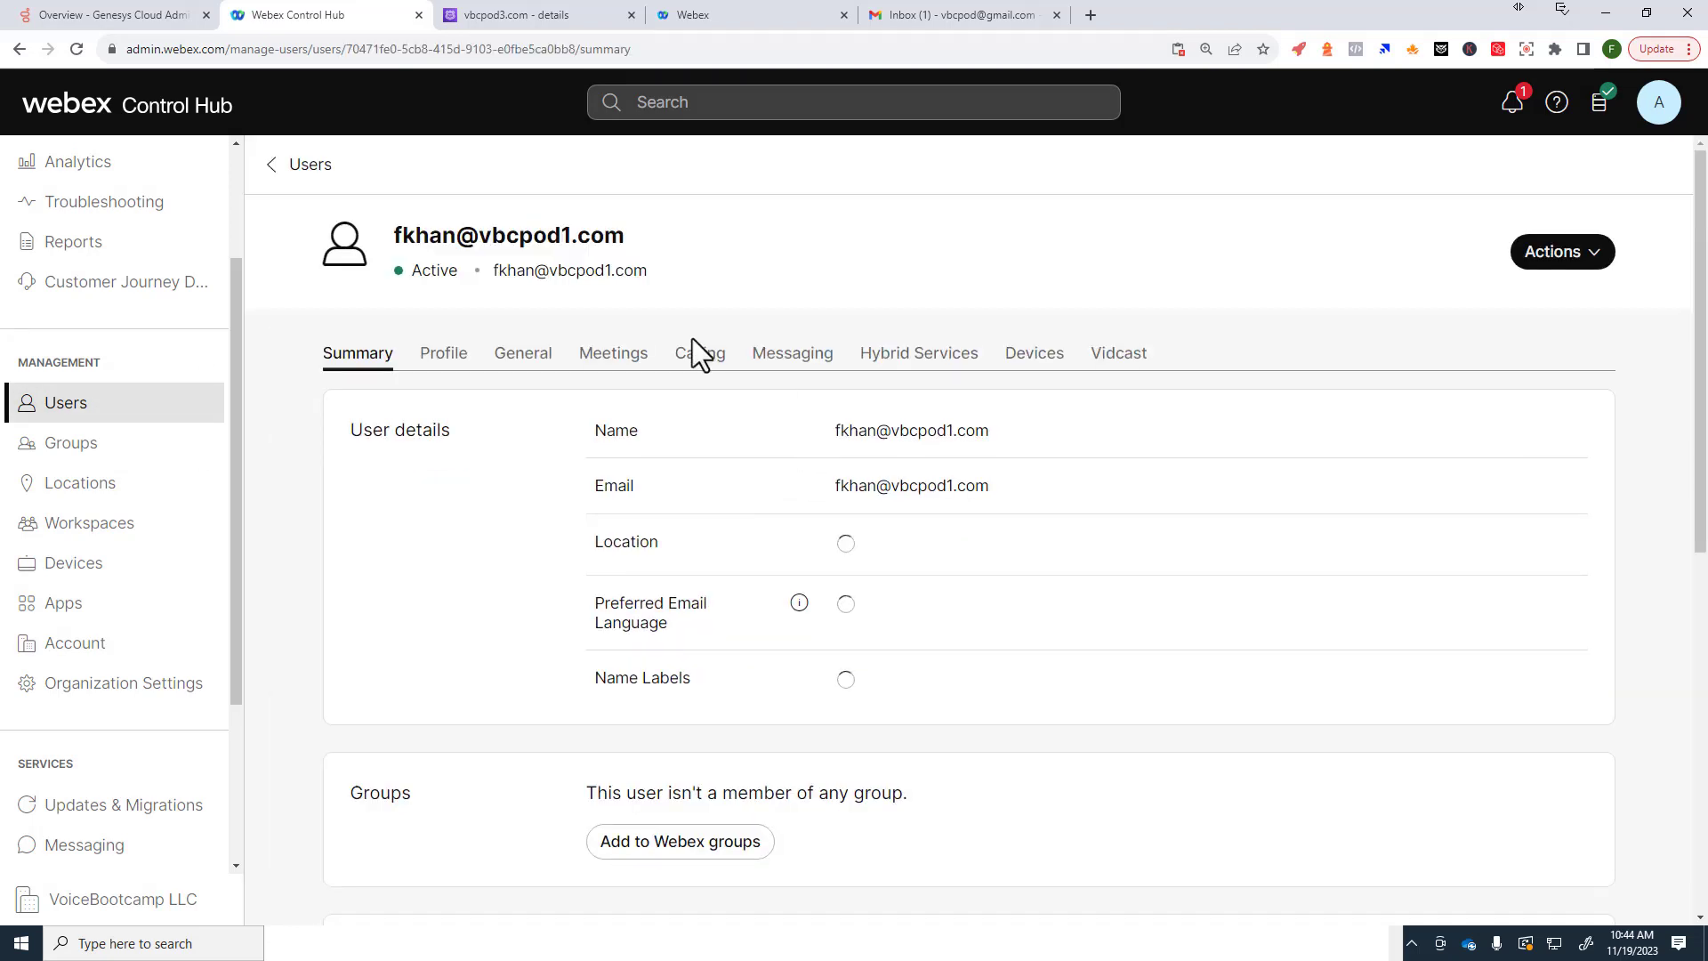
pyautogui.click(444, 352)
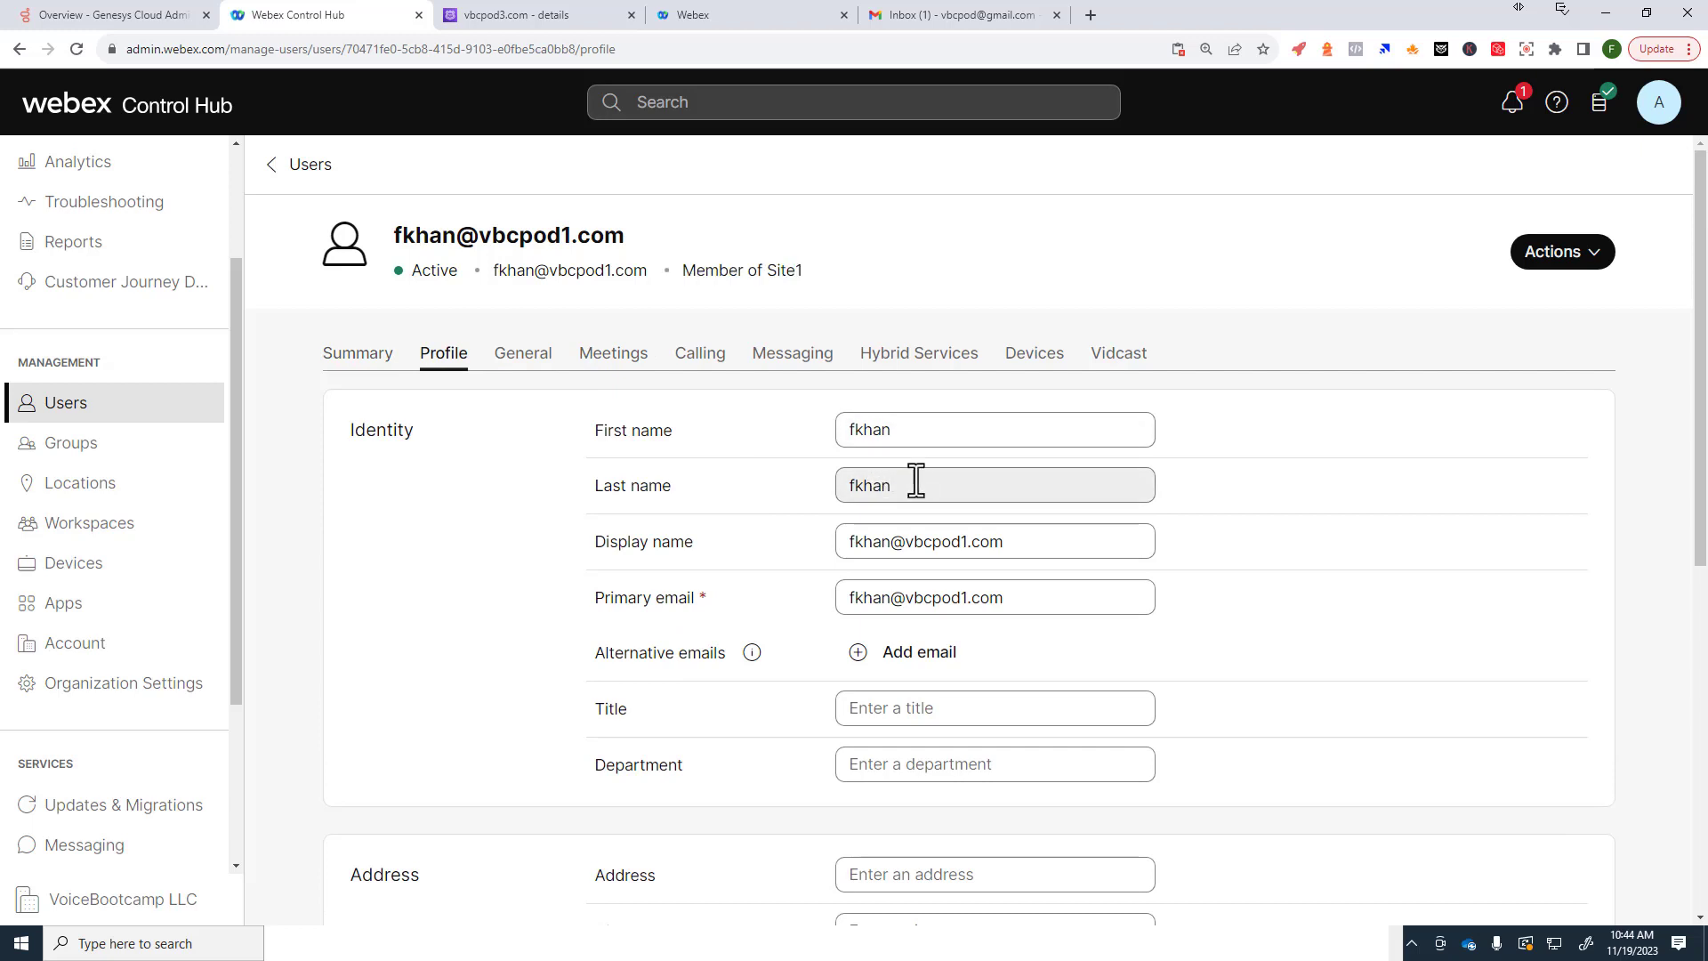
pyautogui.click(617, 427)
pyautogui.press('Tab')
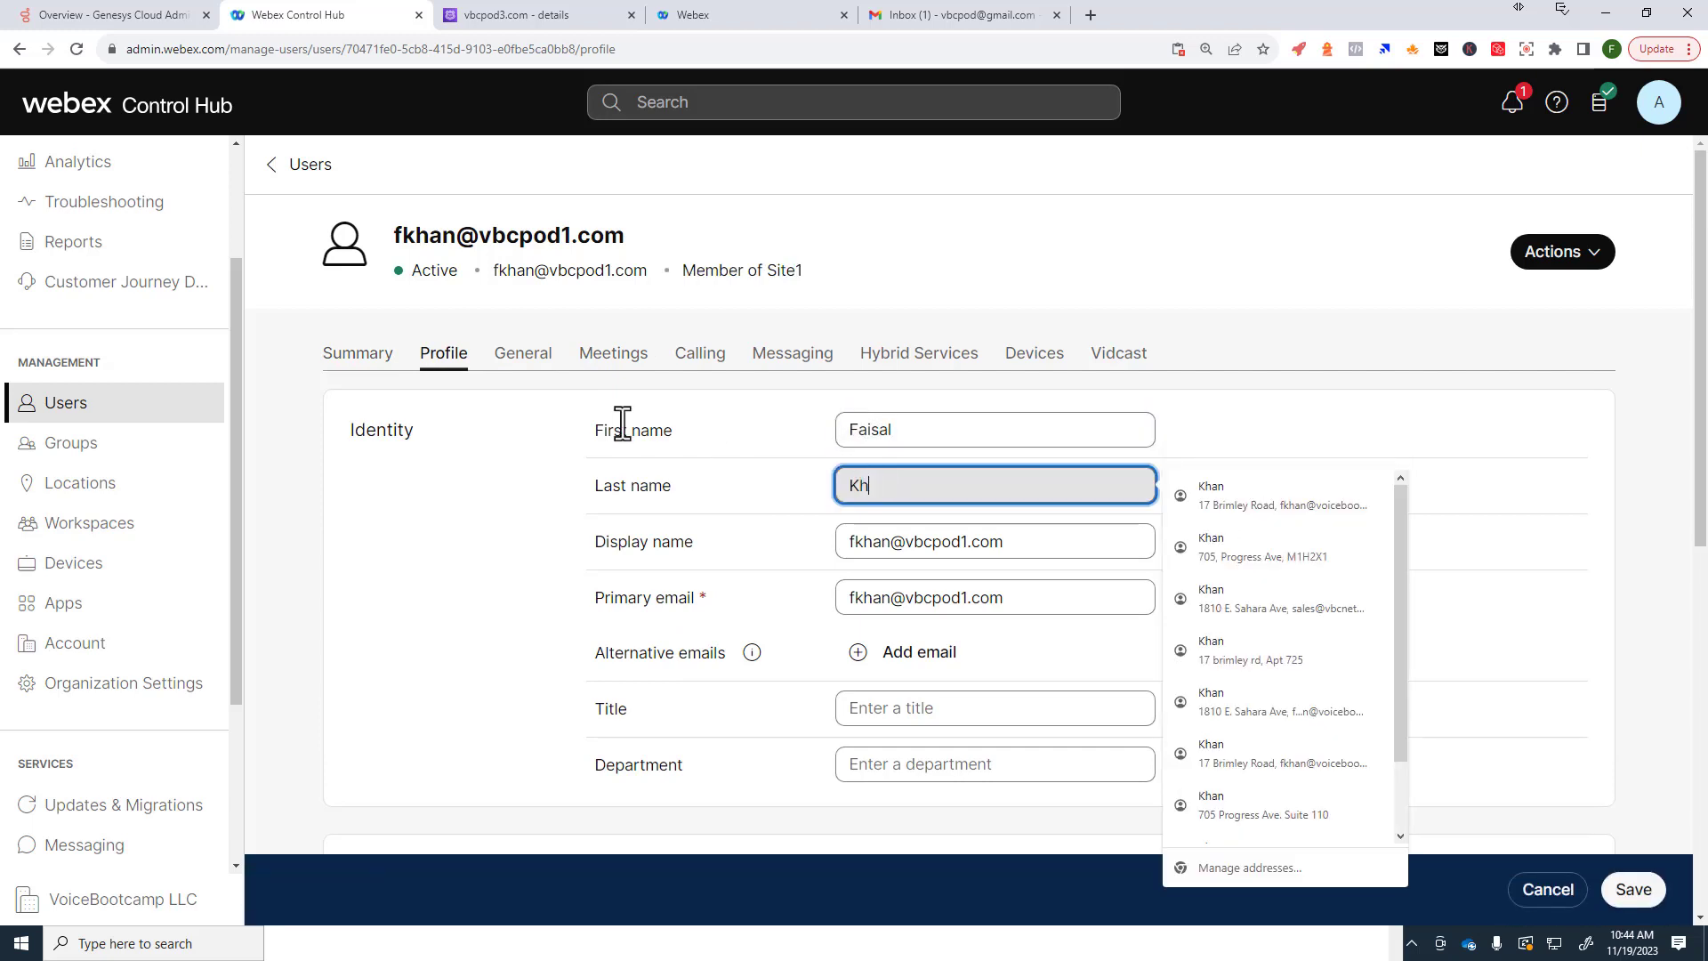
pyautogui.scroll(-10, 1285, 380)
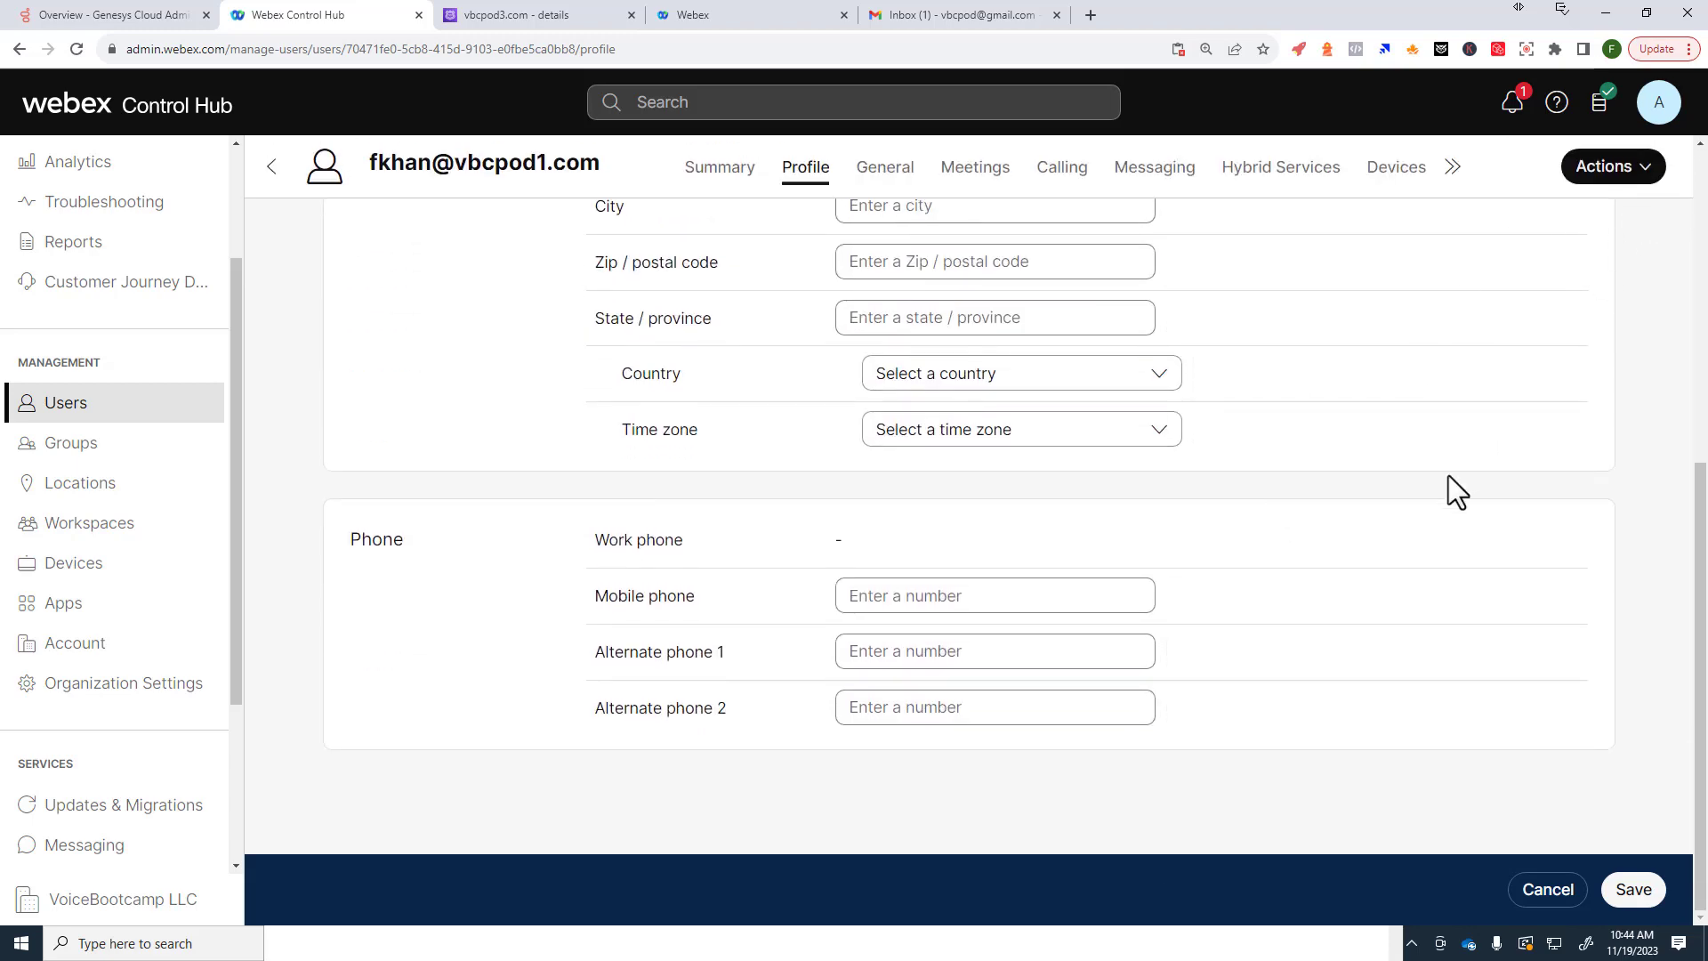
pyautogui.click(1633, 888)
# Step: Bring up that user's General settings page
pyautogui.scroll(10, 1347, 685)
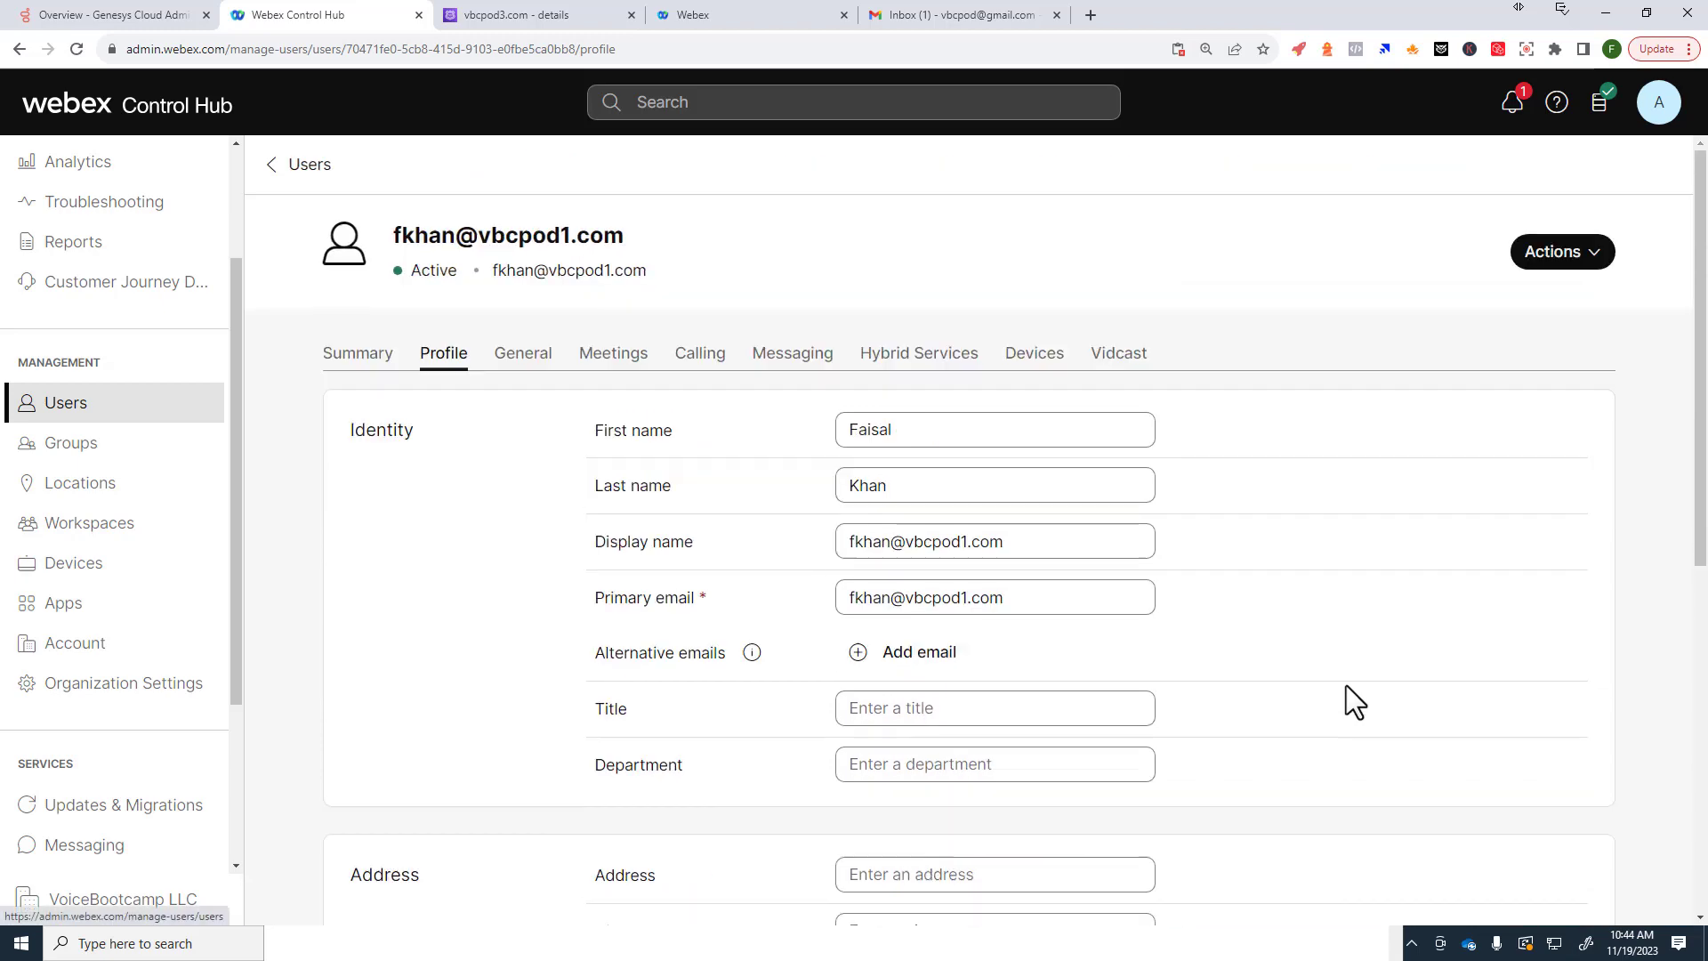
pyautogui.click(526, 374)
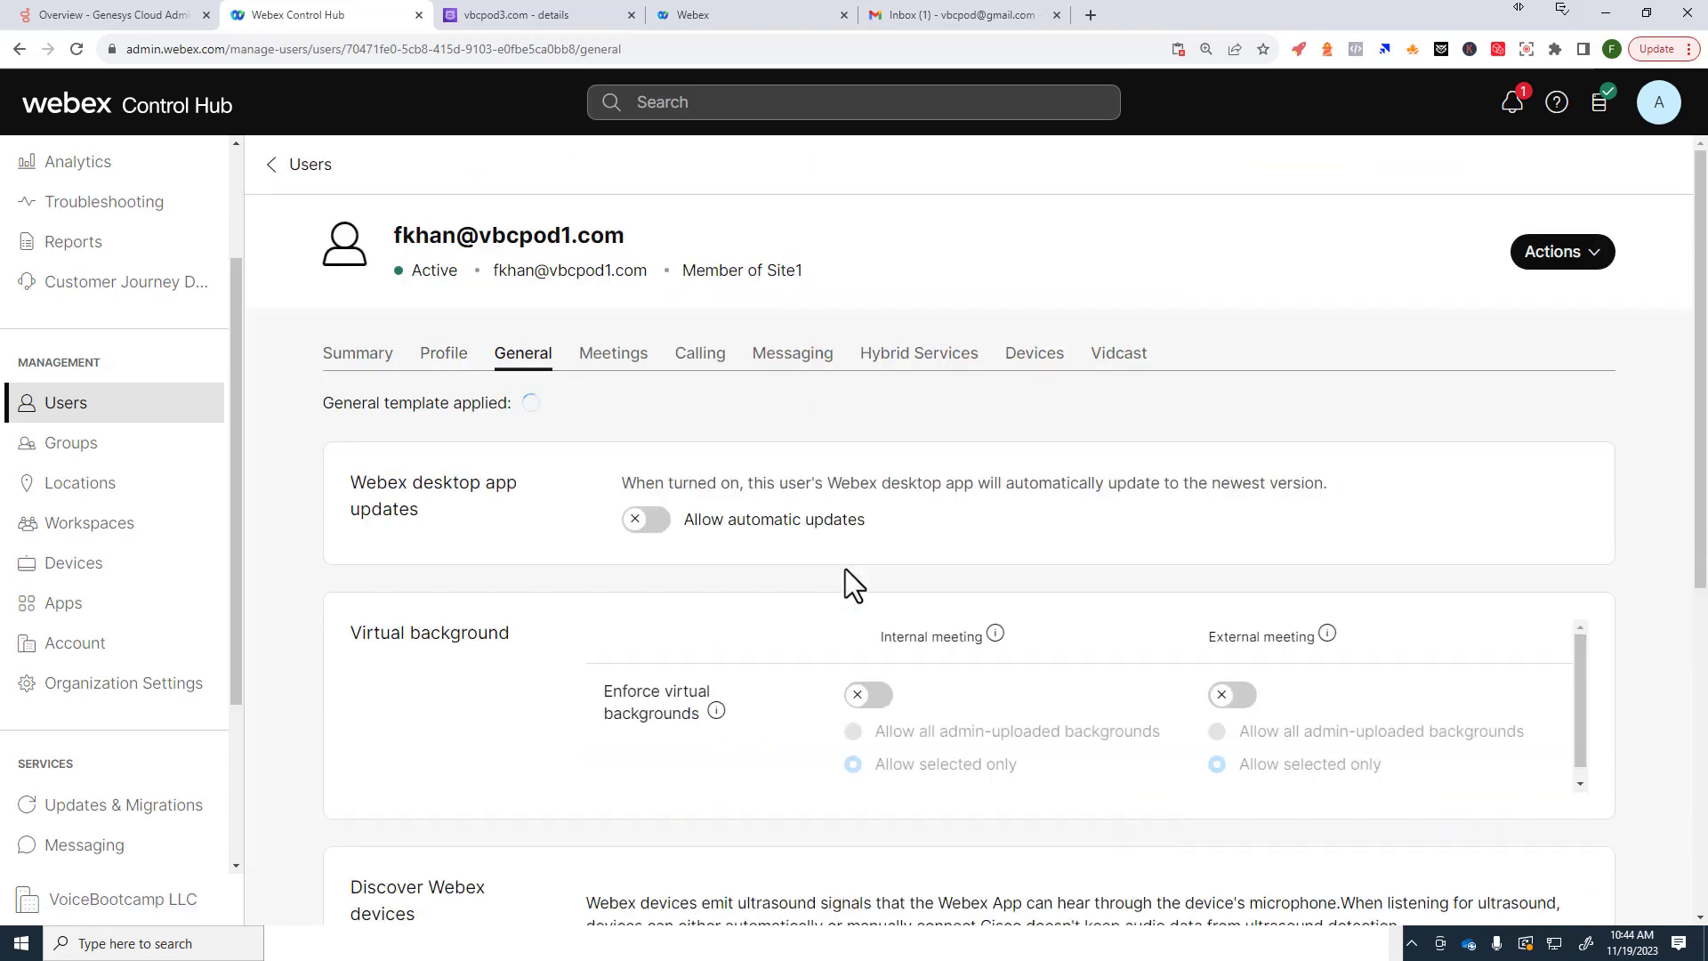
pyautogui.scroll(-5, 847, 566)
pyautogui.scroll(6, 831, 568)
# Step: Review the user's Summary, noting the current Standard Agent Contact Center license
pyautogui.click(368, 345)
pyautogui.scroll(-12, 1006, 574)
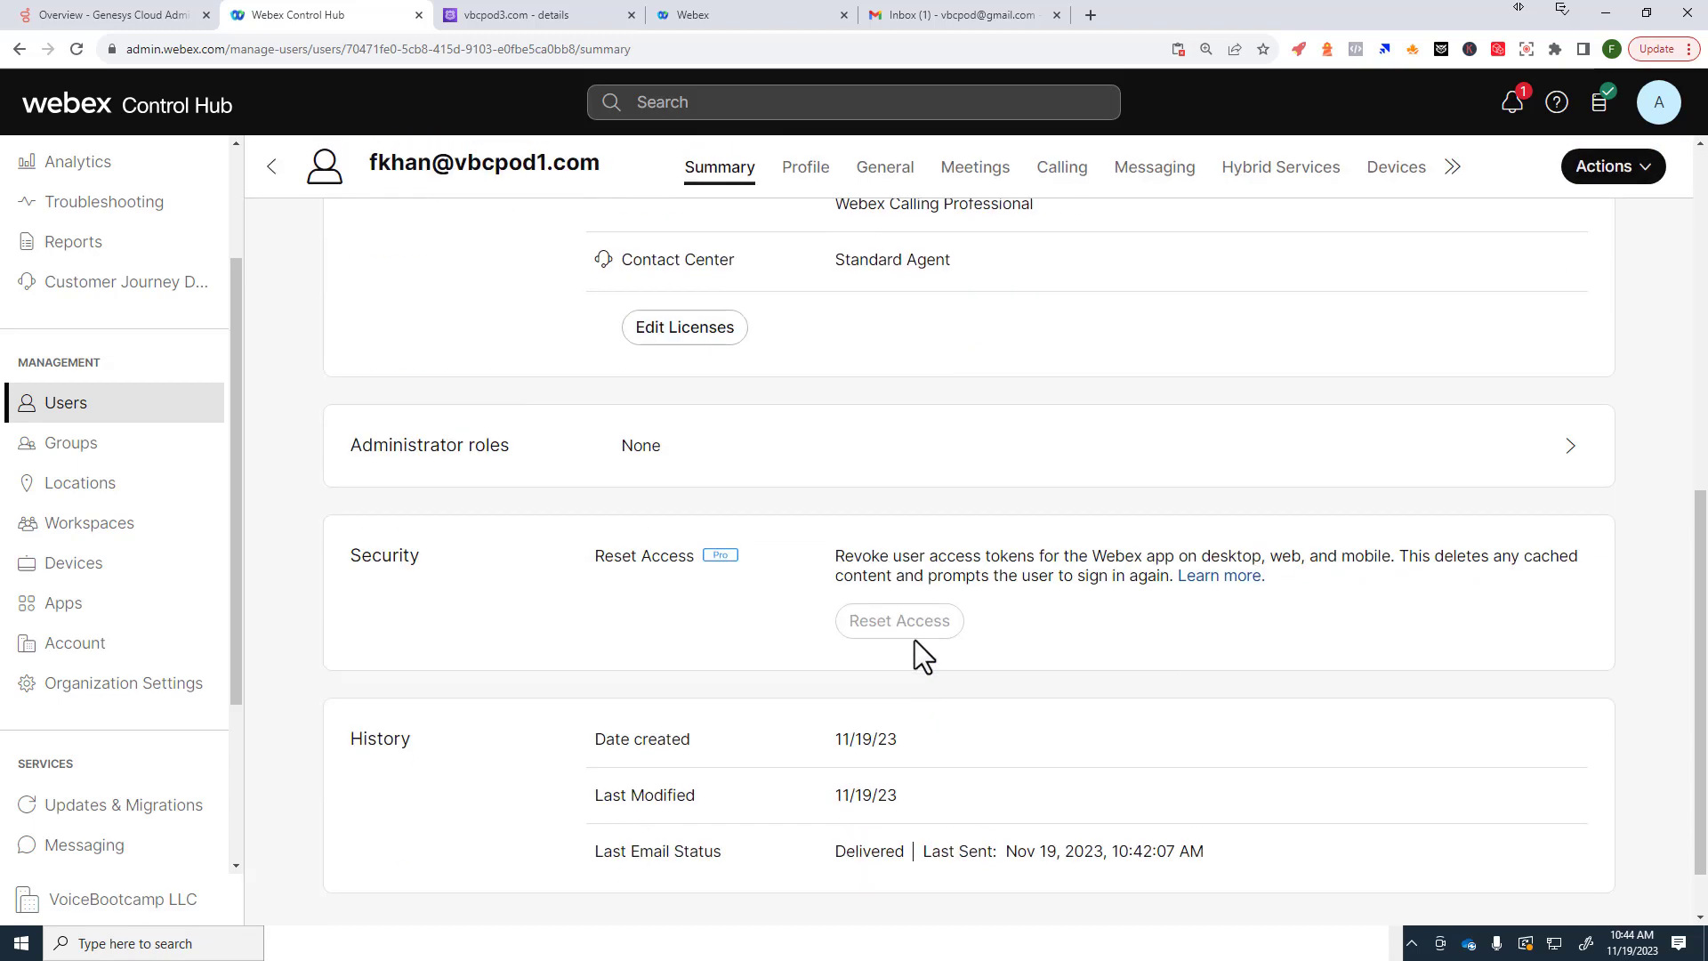
pyautogui.scroll(7, 912, 637)
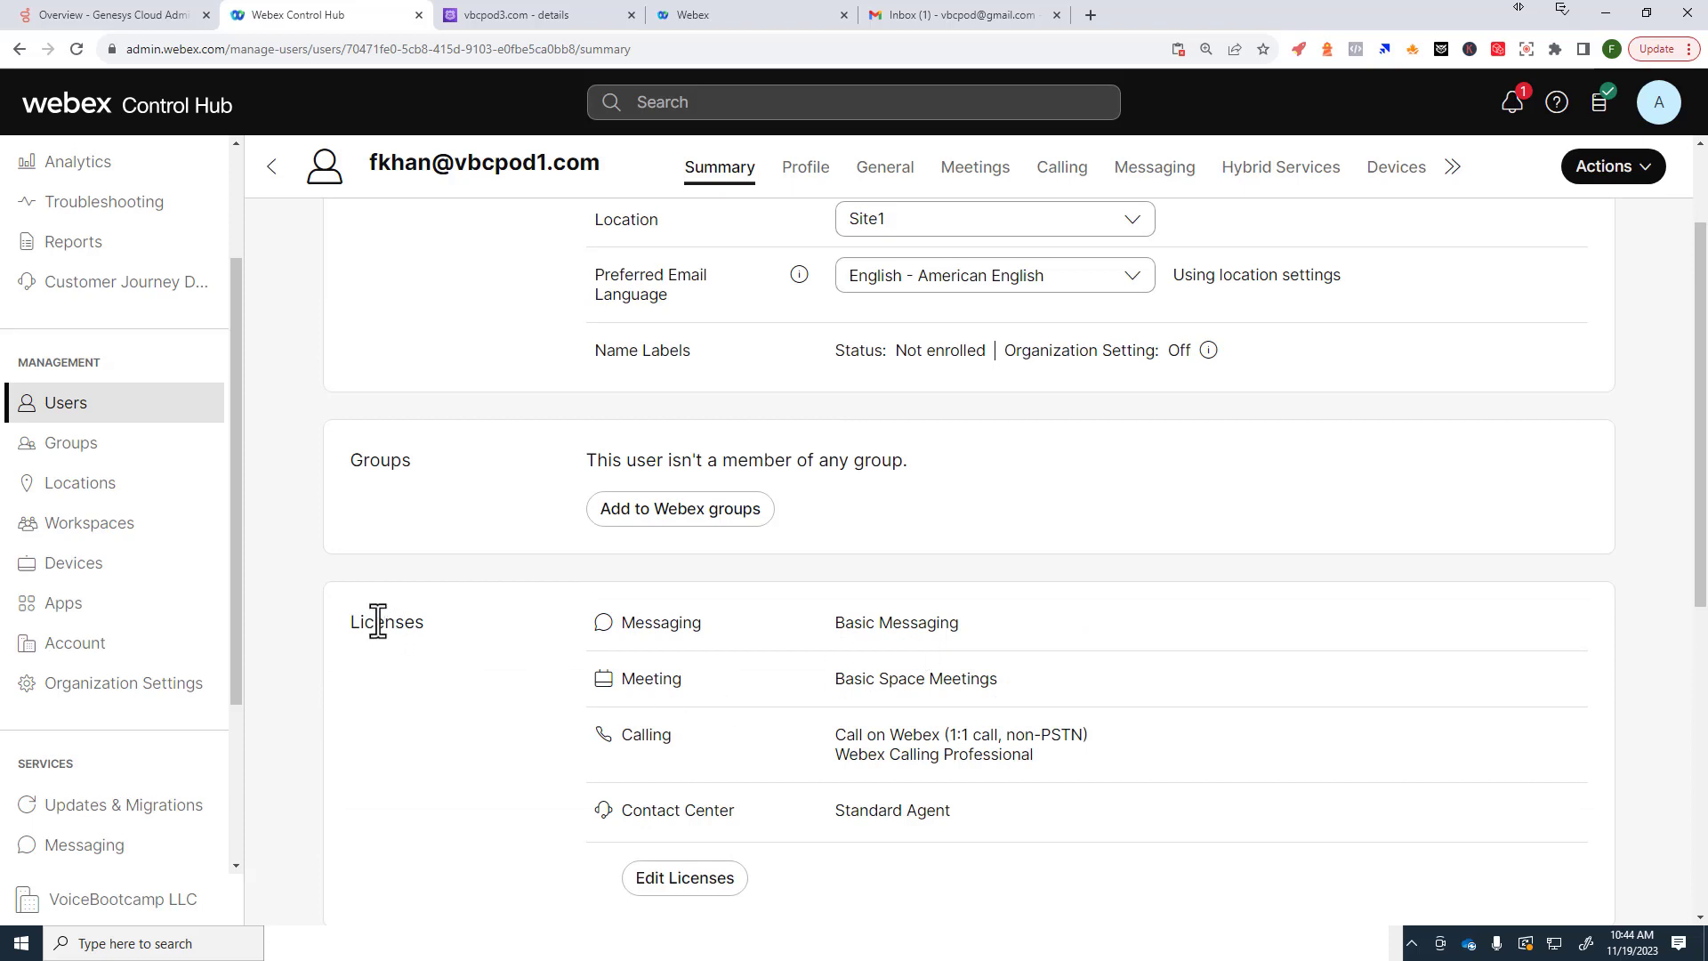
pyautogui.moveTo(375, 622); pyautogui.dragTo(415, 623)
pyautogui.moveTo(917, 811); pyautogui.dragTo(950, 811)
# Step: Switch the Contact Center license to Premium Agent - Supervisor Role, save, and close the editor
pyautogui.click(684, 878)
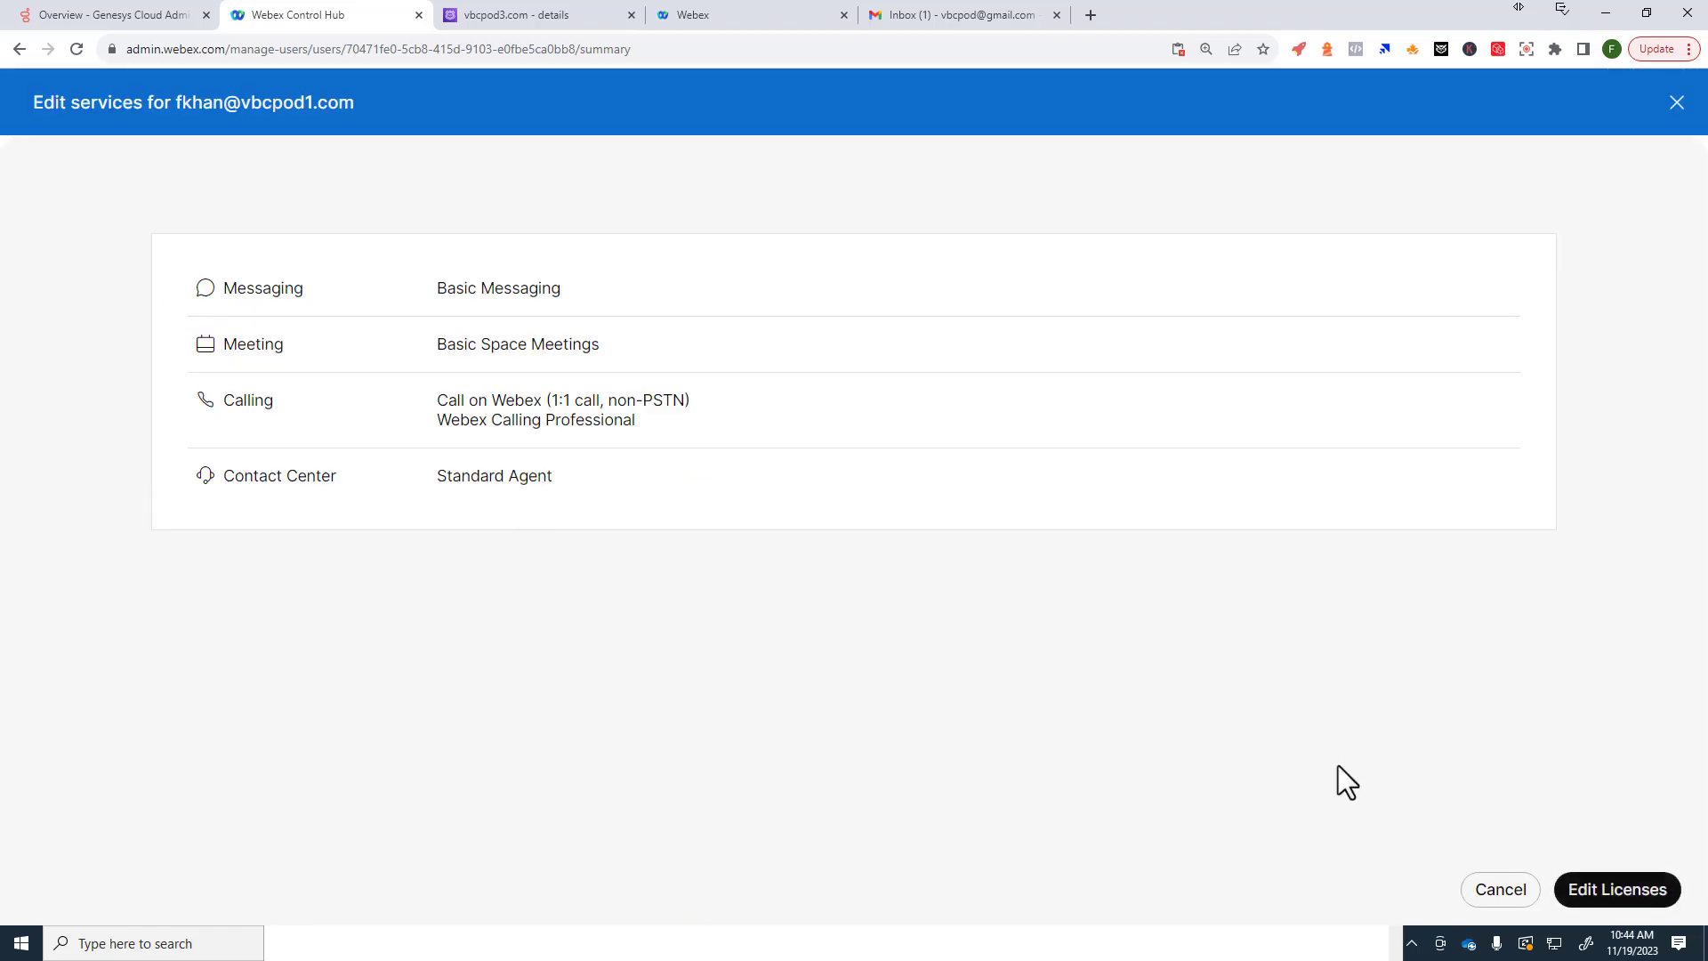
pyautogui.click(1585, 899)
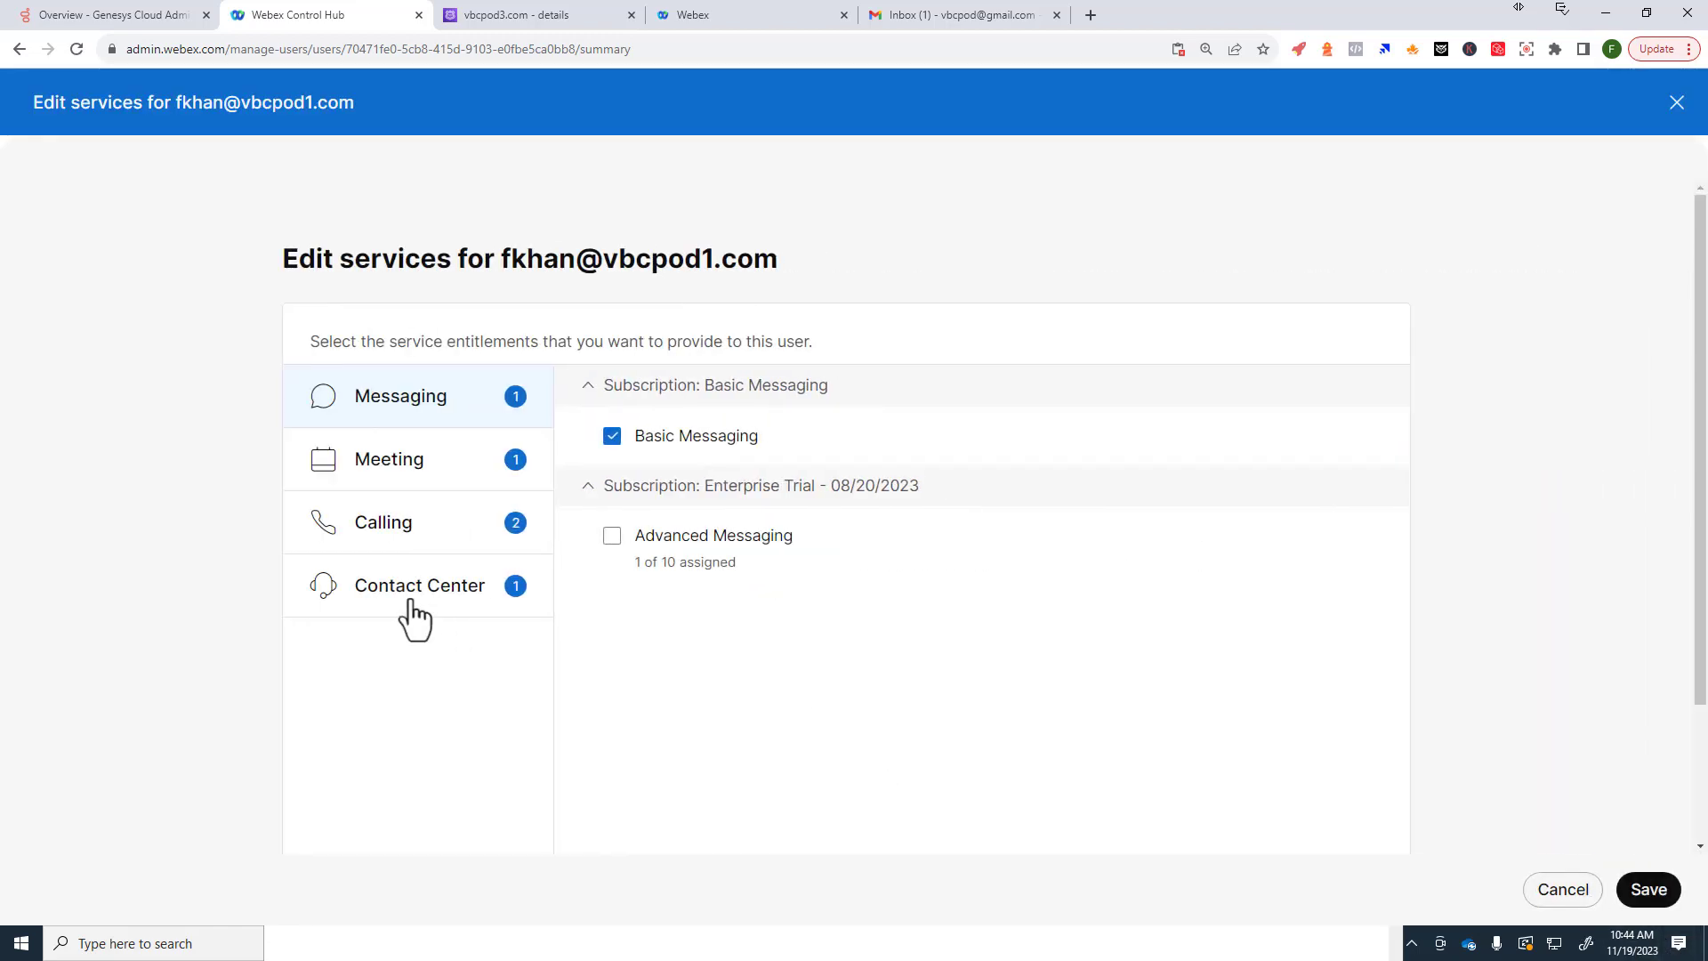
pyautogui.click(414, 598)
pyautogui.click(630, 552)
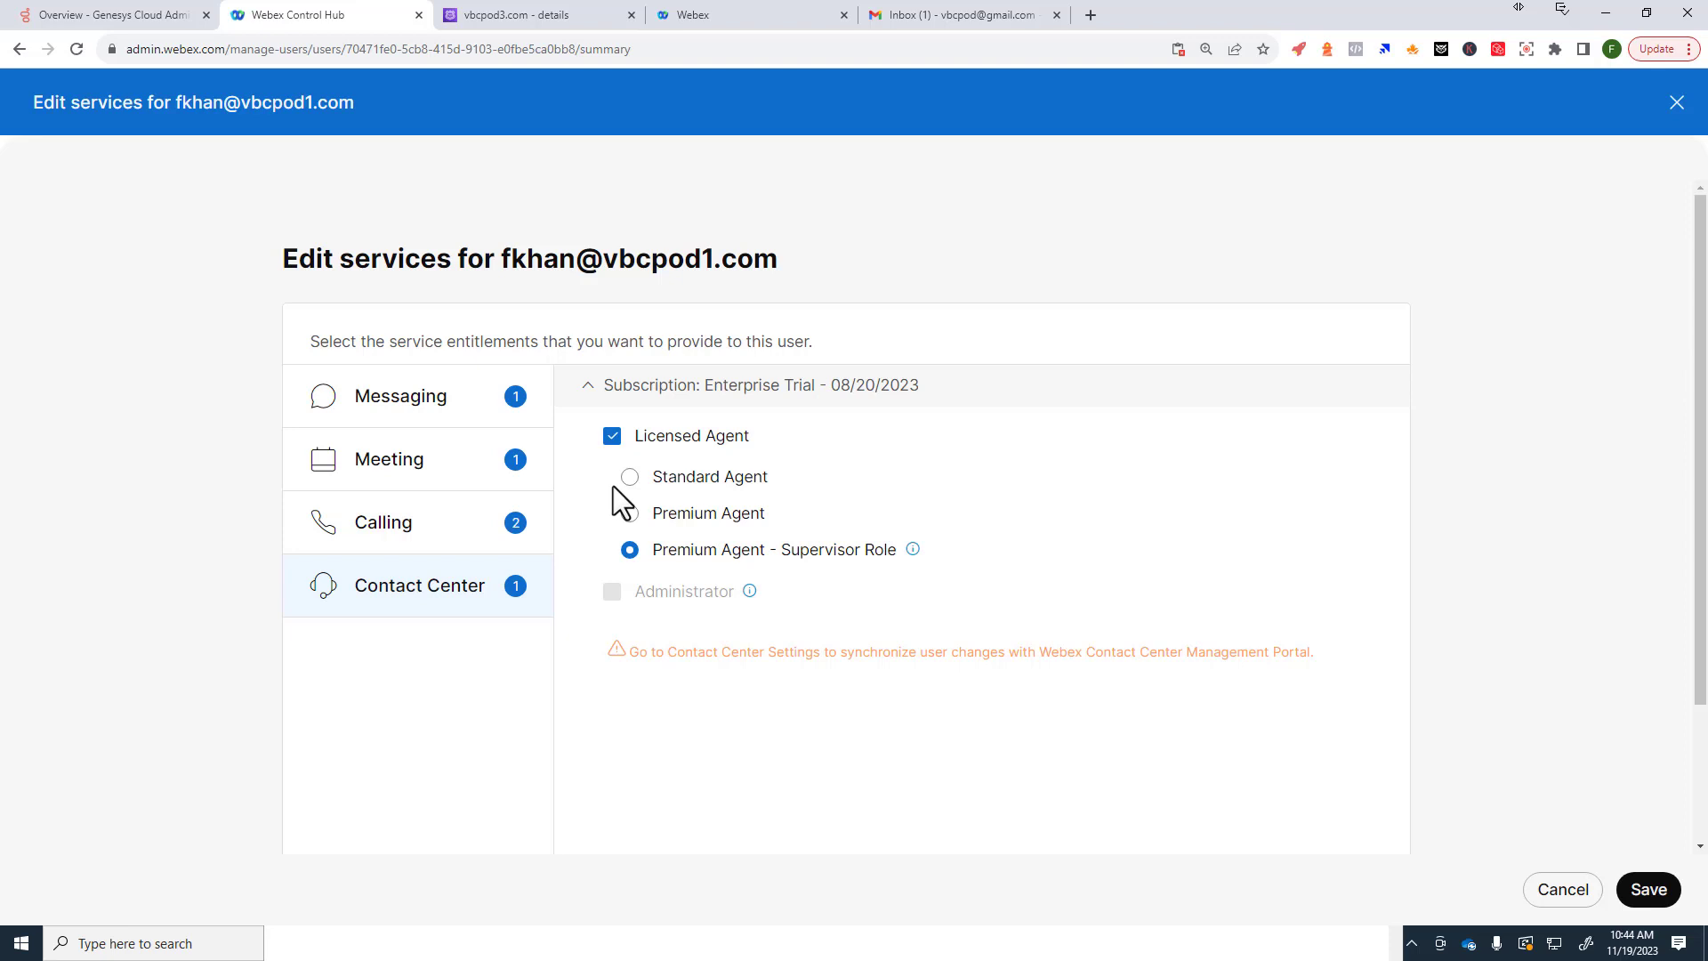
pyautogui.click(1641, 896)
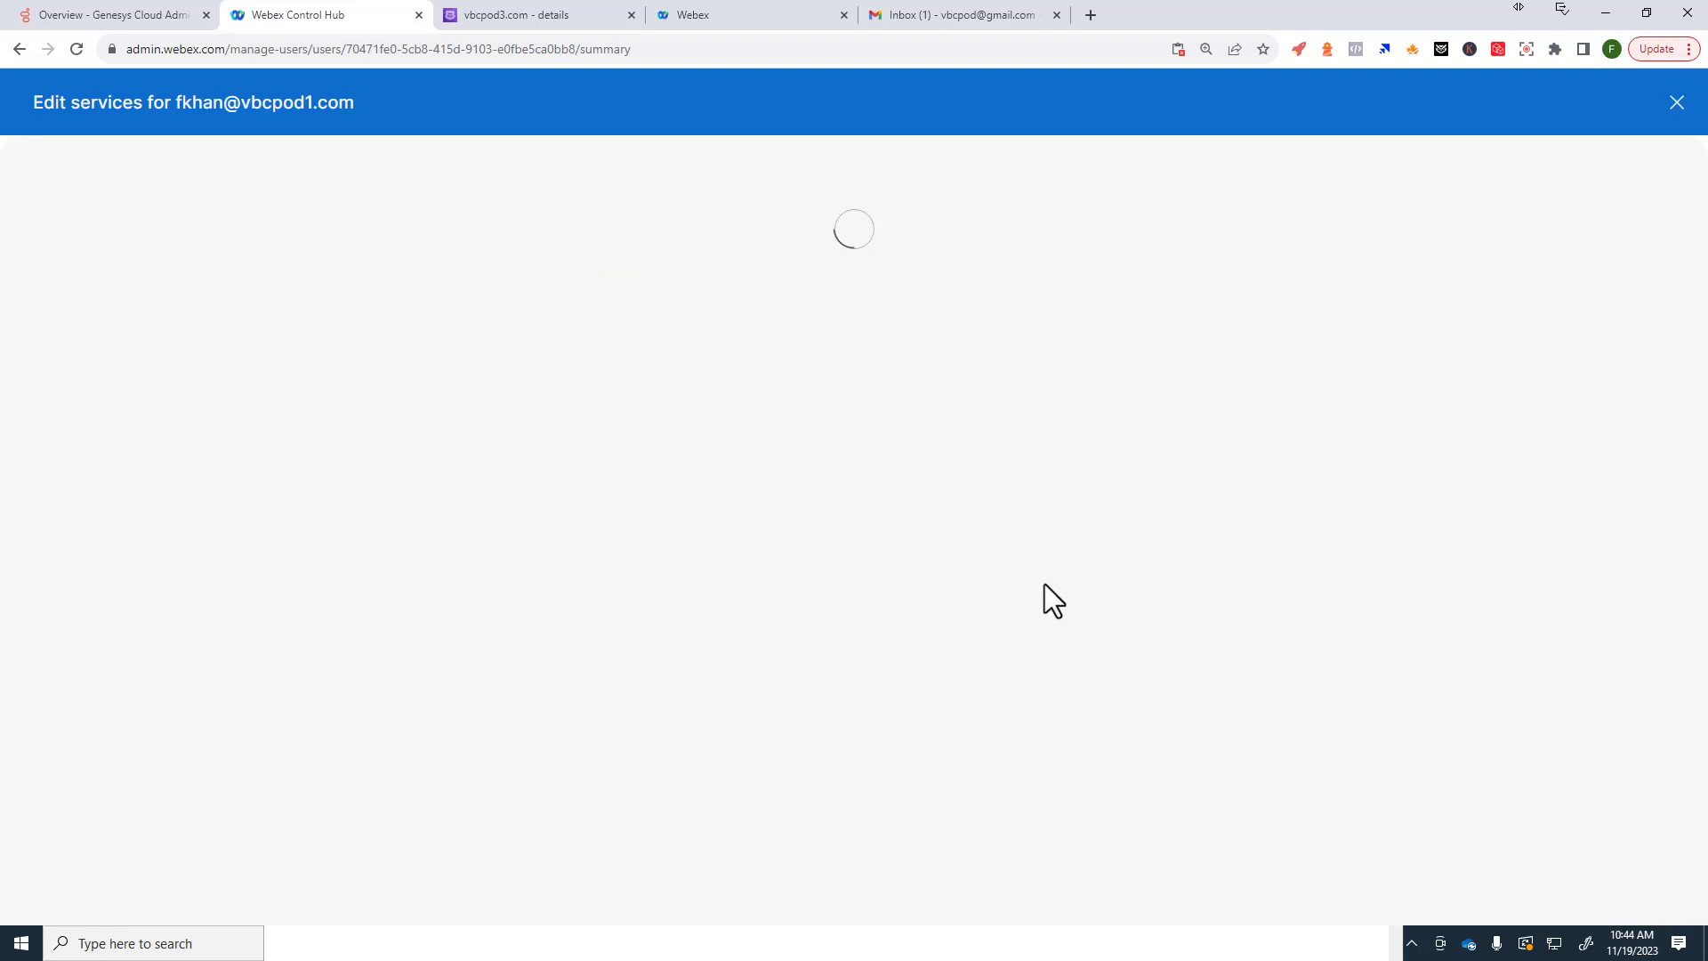
pyautogui.click(1643, 889)
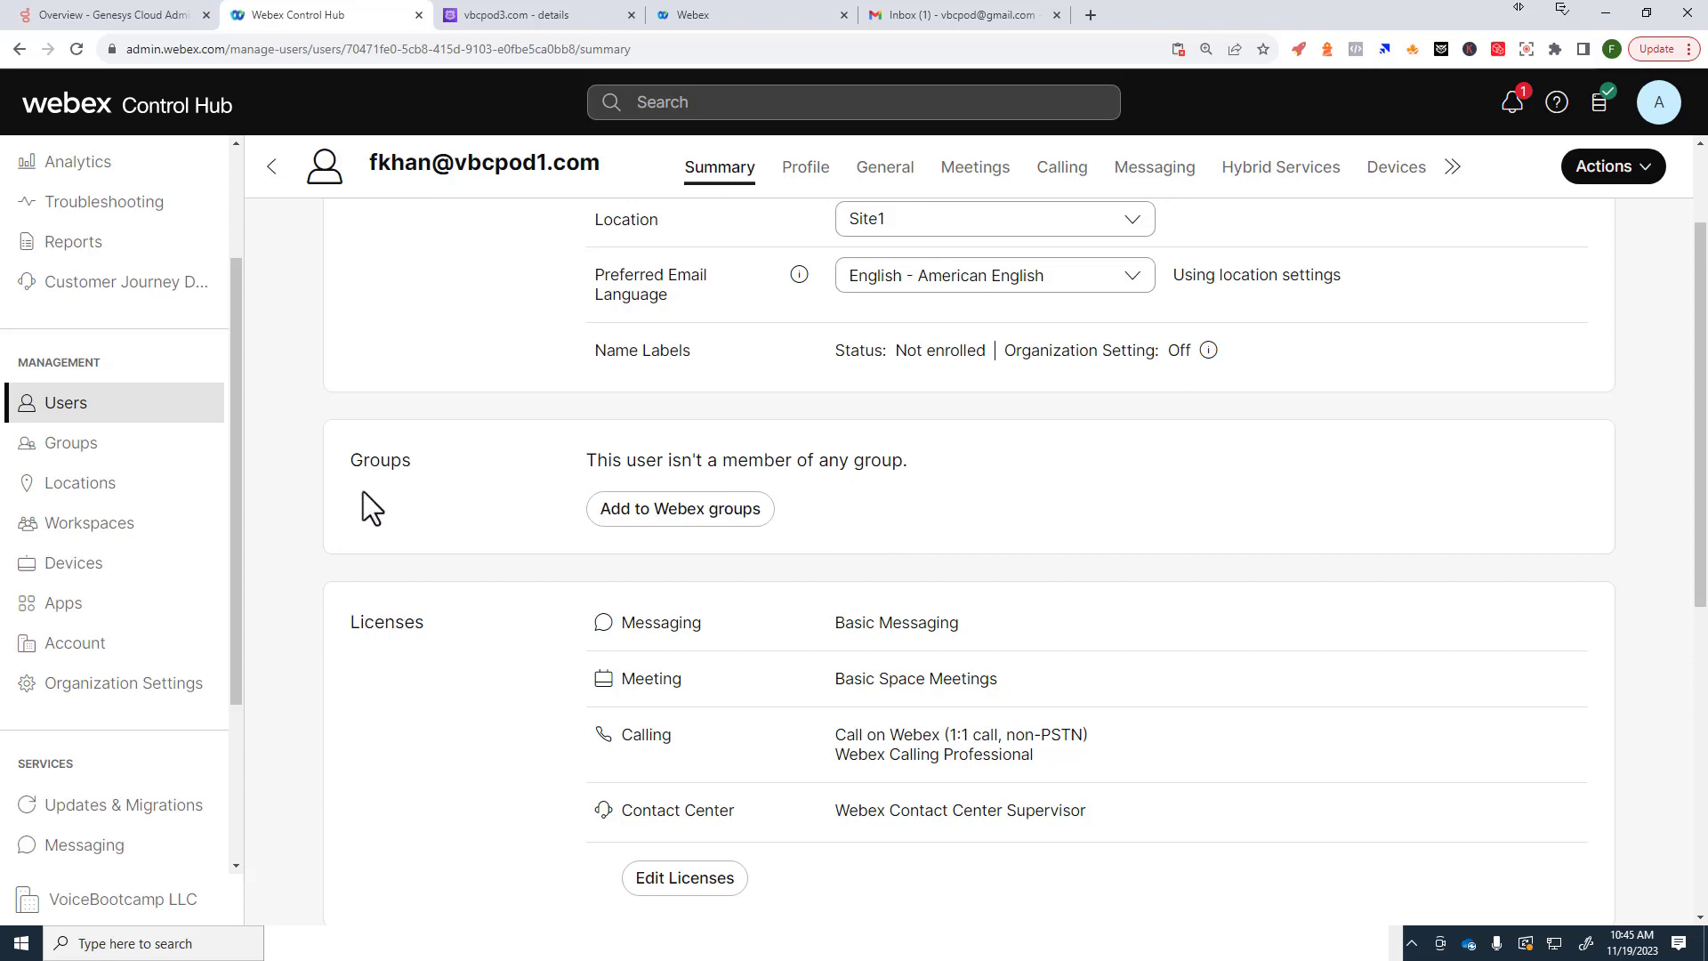
pyautogui.moveTo(238, 447); pyautogui.dragTo(243, 404)
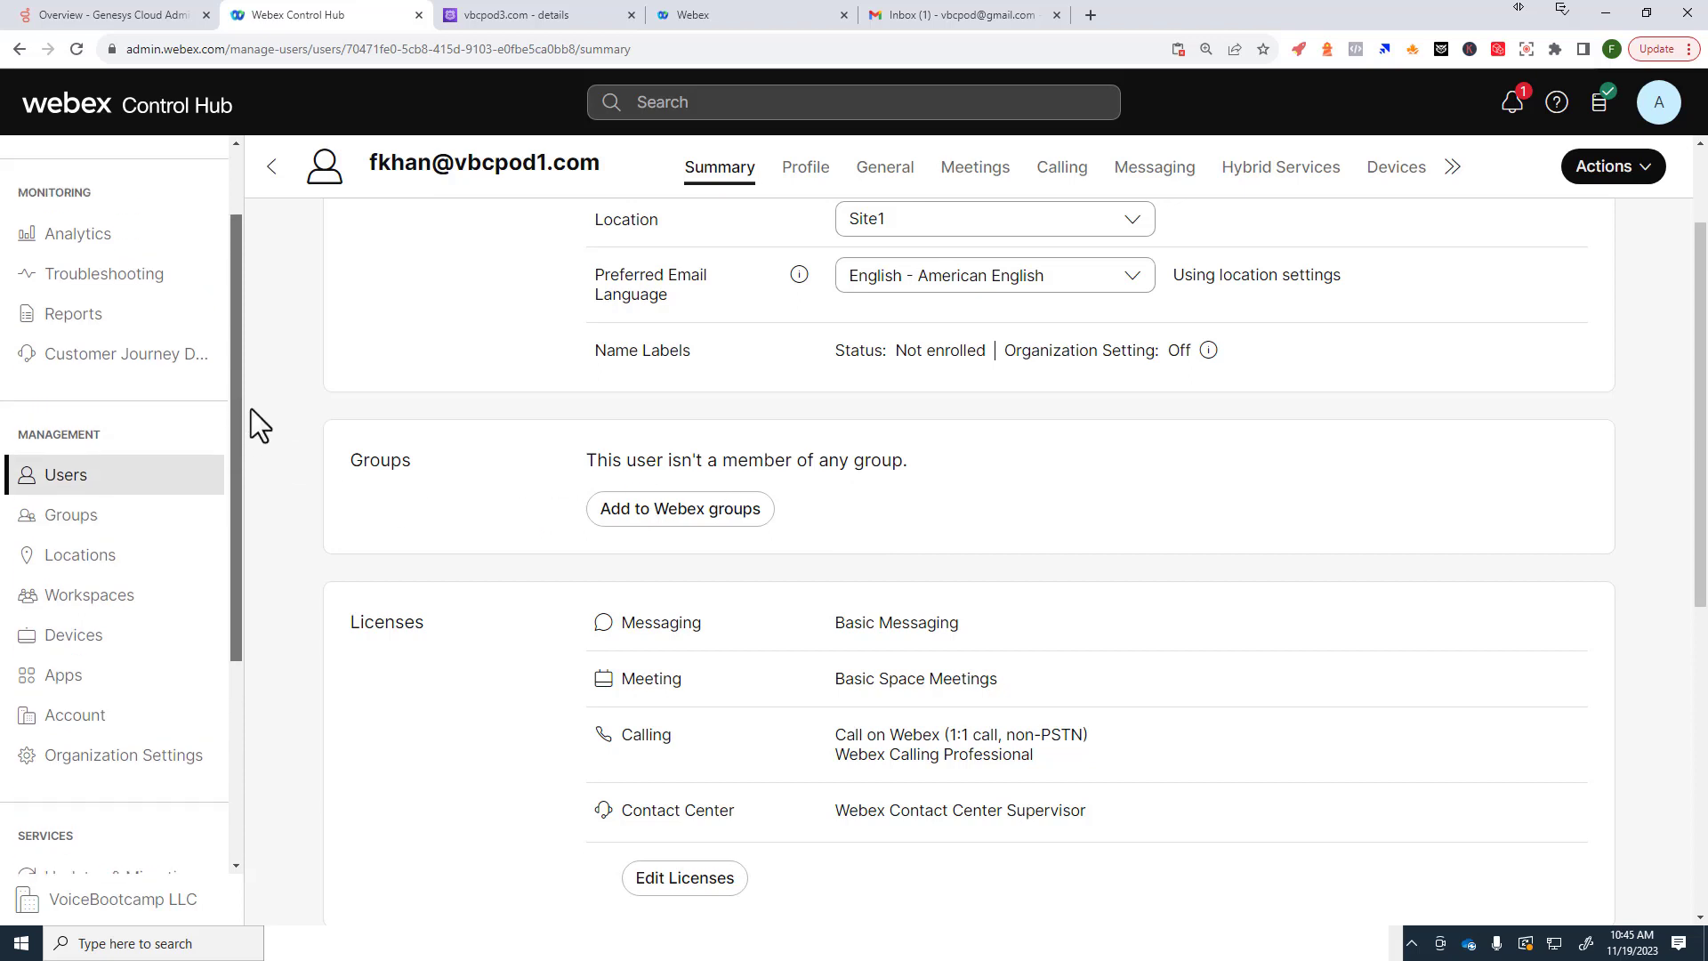
pyautogui.rightClick(868, 358)
pyautogui.click(1358, 361)
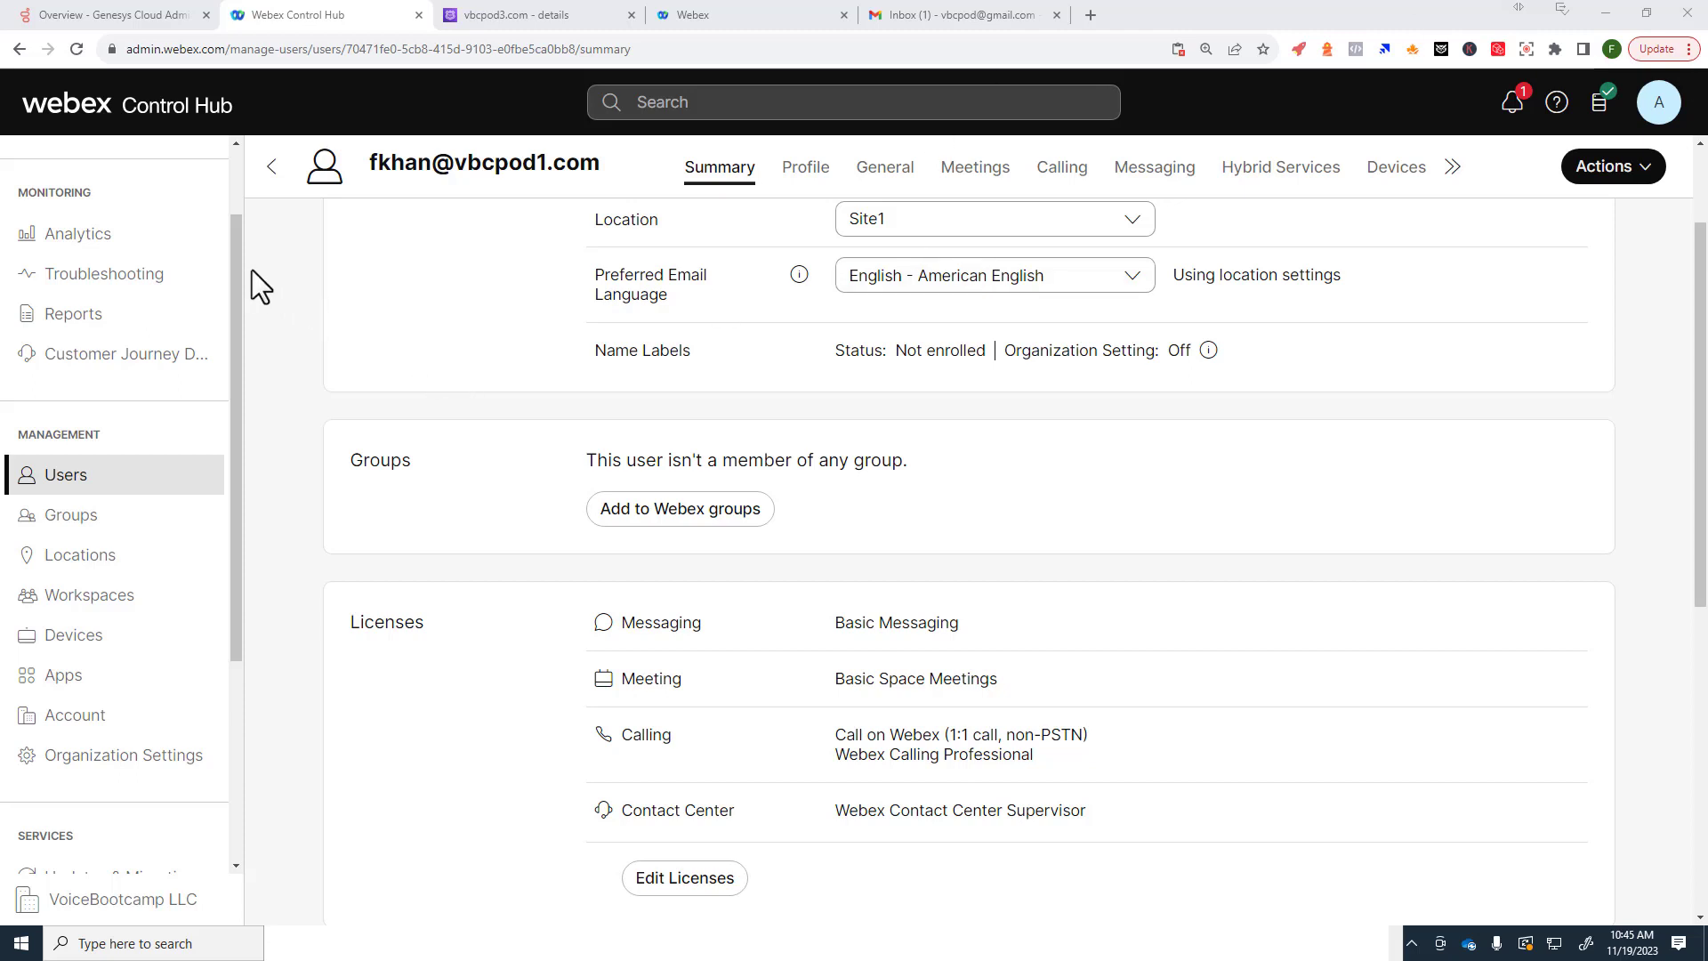
pyautogui.scroll(2, 35, 338)
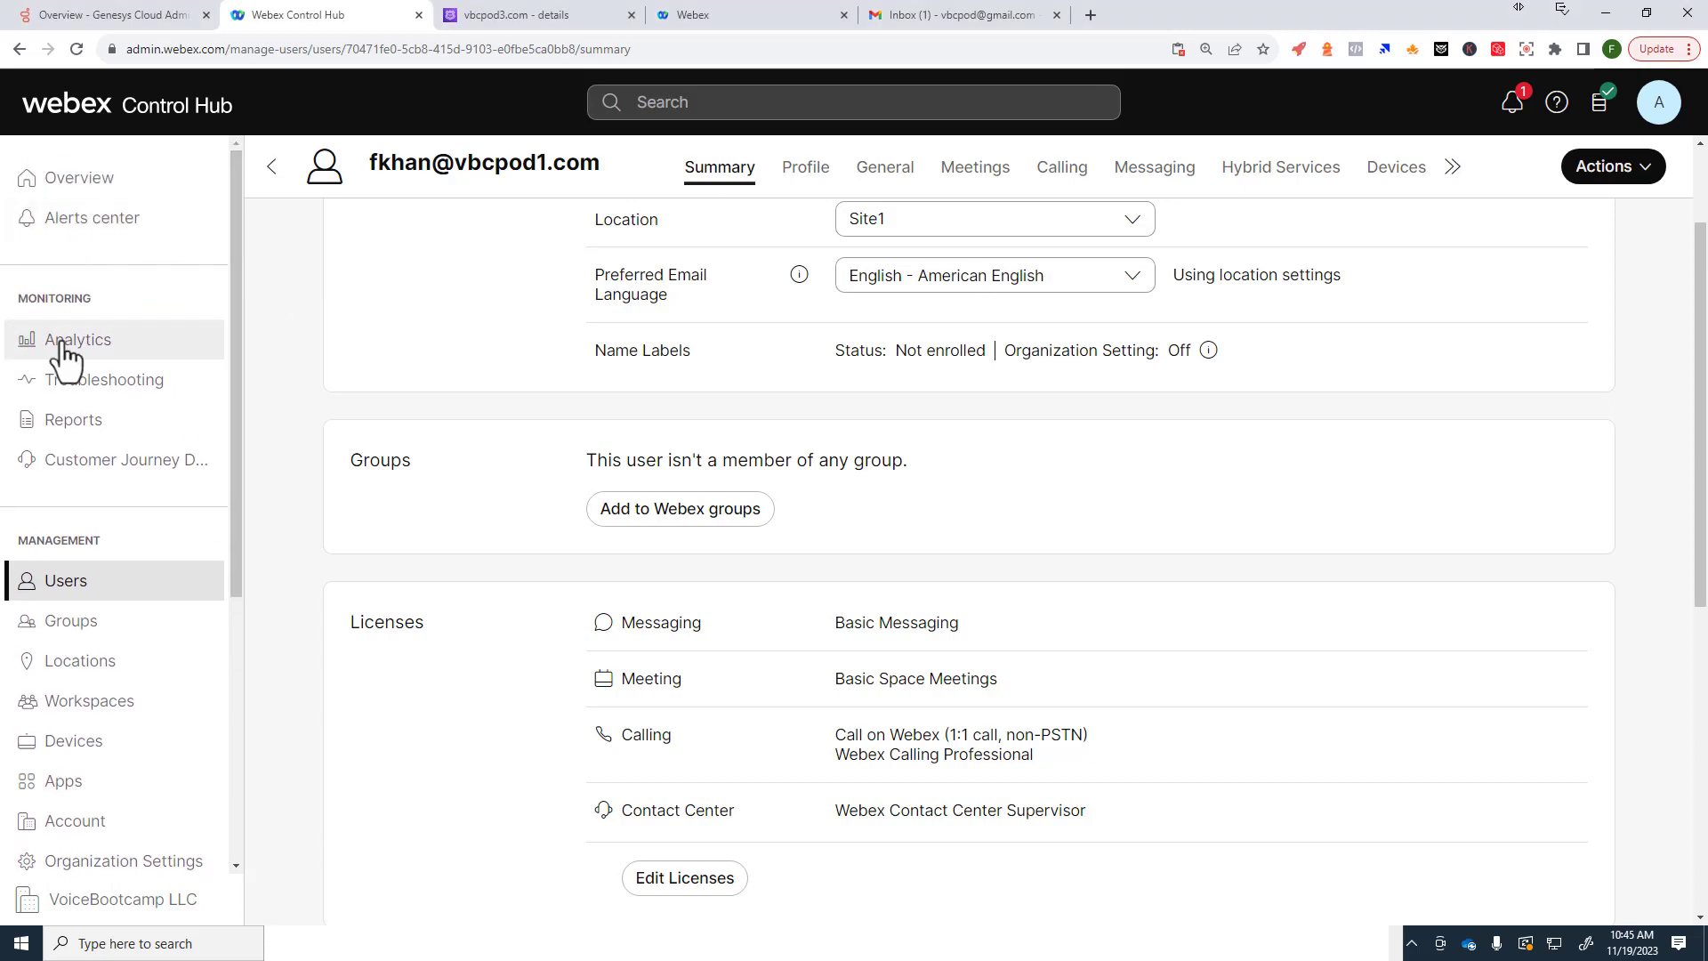
# Step: Open Analytics, dismiss the tips, and keep the current organization for a new dashboard
pyautogui.click(166, 355)
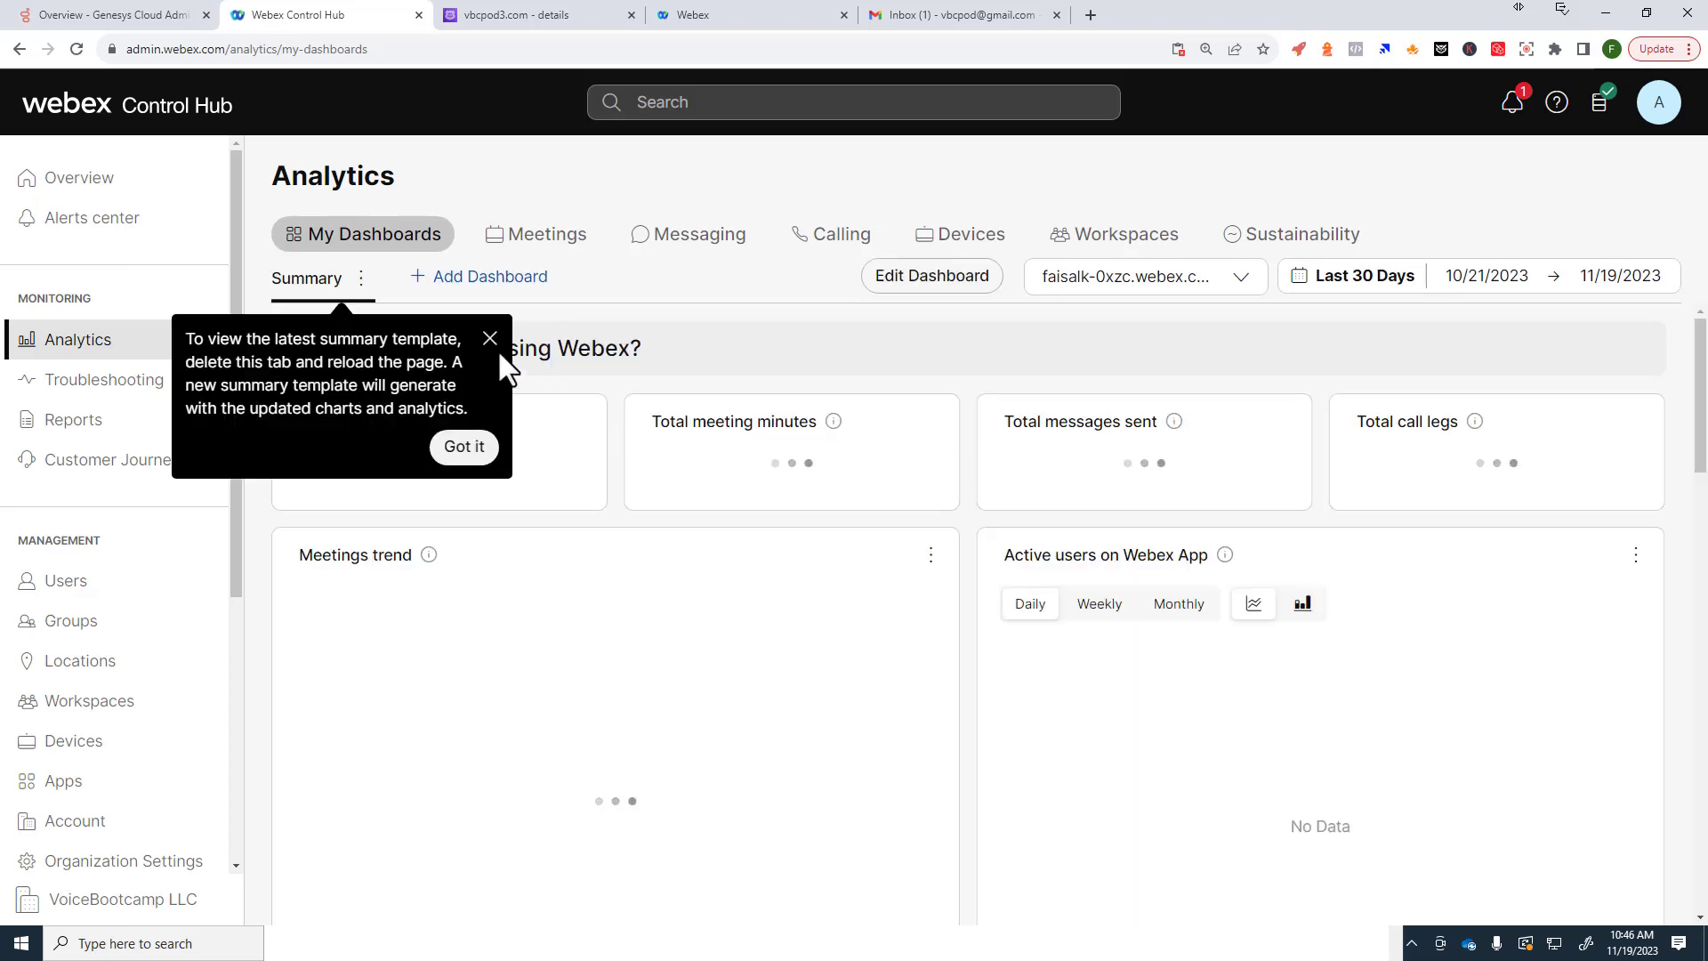
pyautogui.click(491, 339)
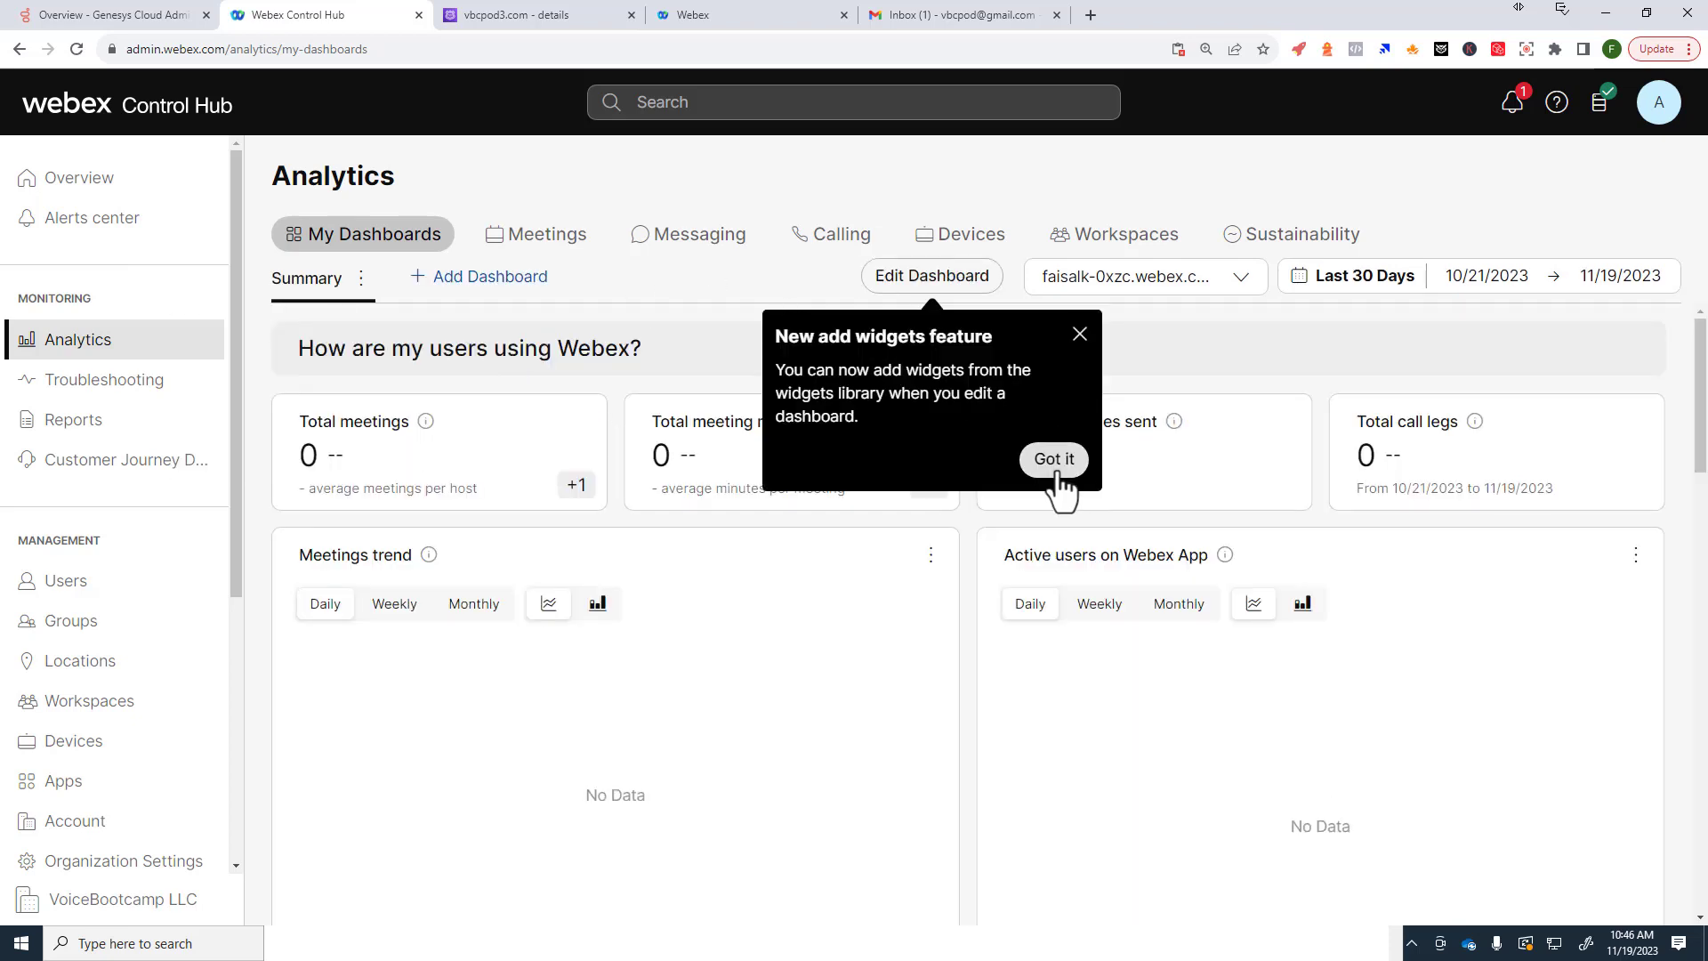
pyautogui.click(1055, 460)
pyautogui.moveTo(654, 411); pyautogui.dragTo(755, 420)
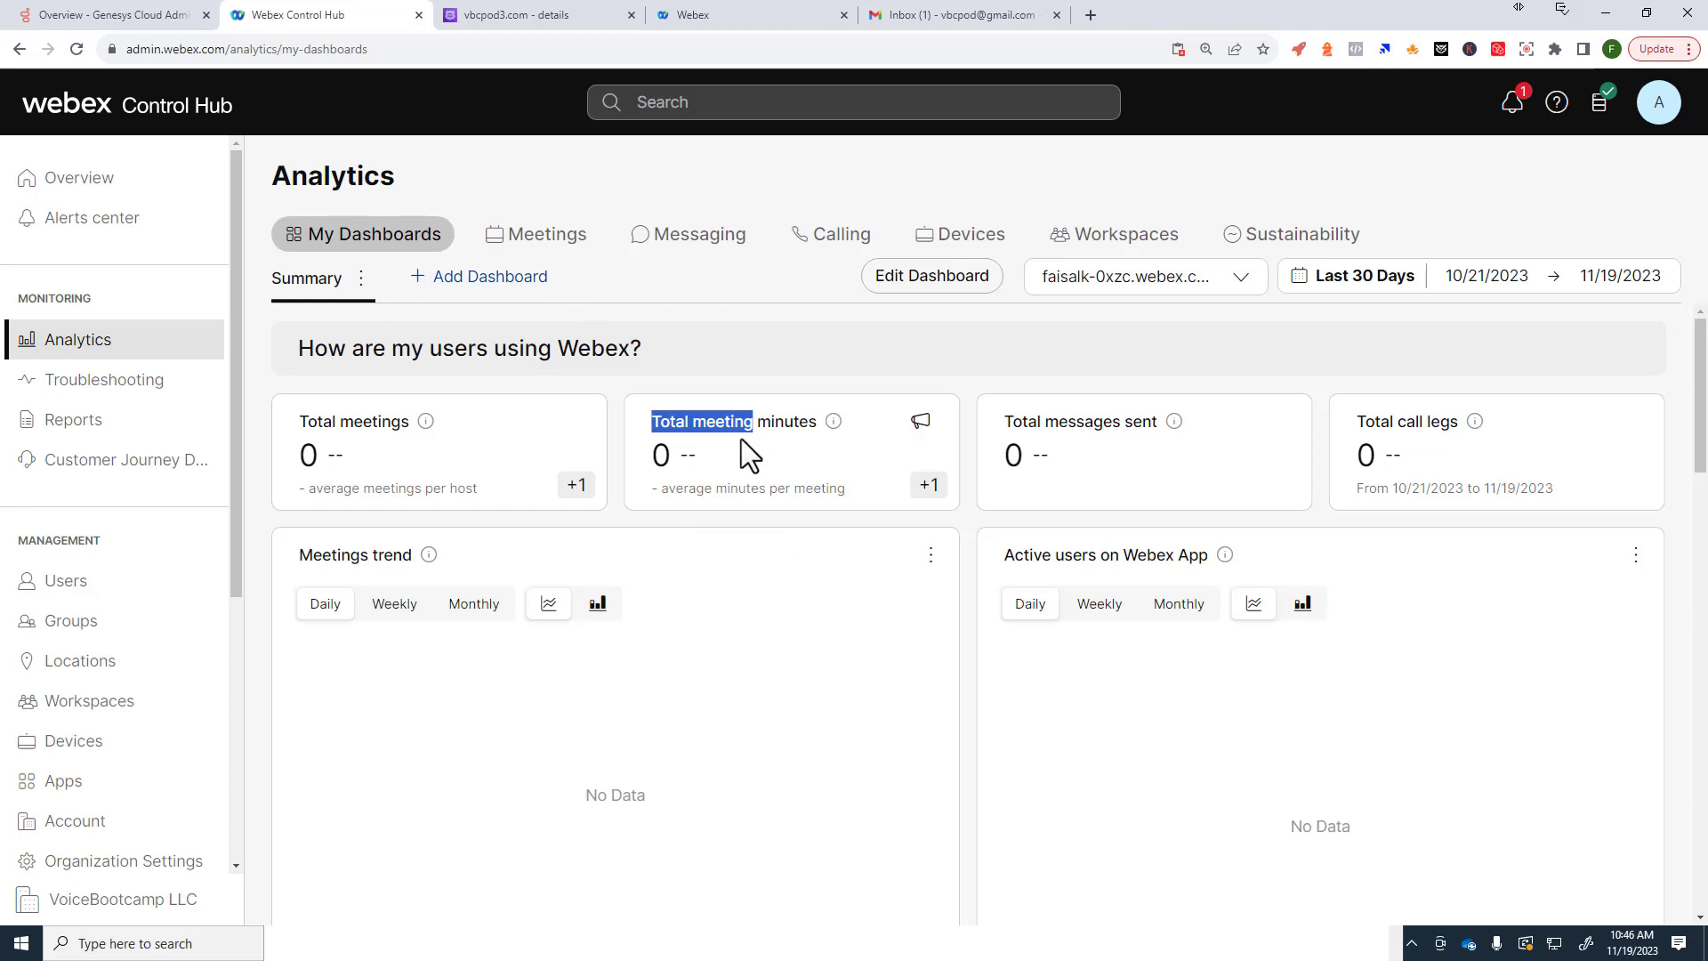
pyautogui.click(1228, 281)
pyautogui.click(1155, 307)
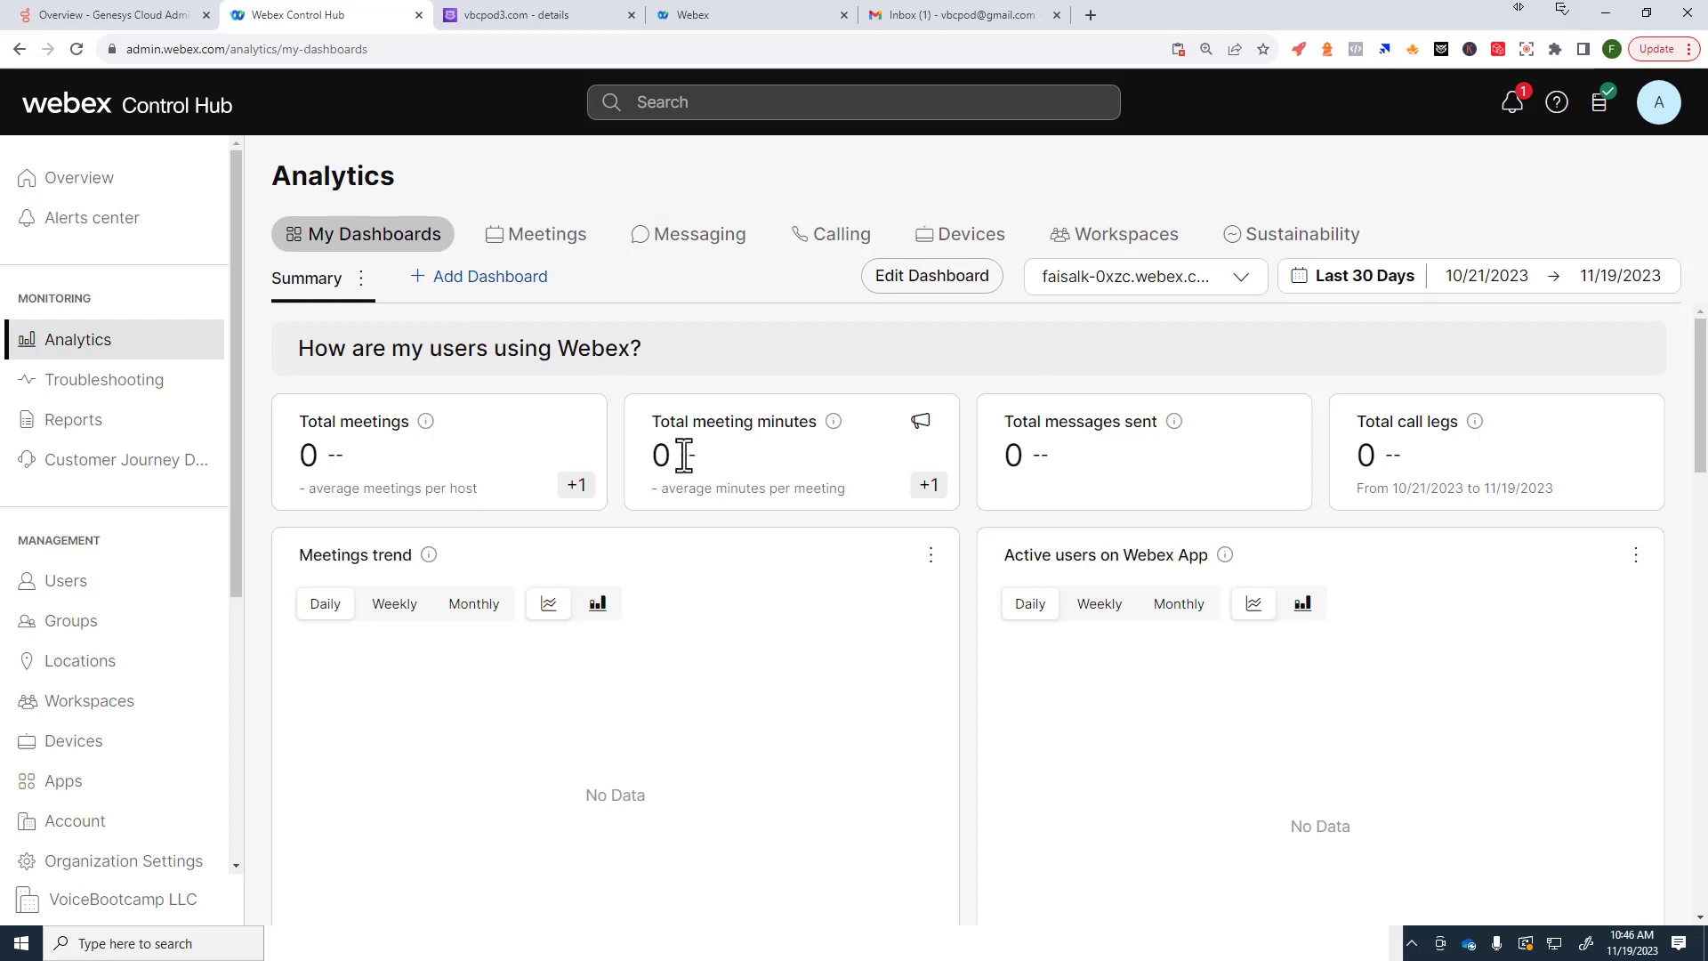
pyautogui.moveTo(880, 821); pyautogui.dragTo(1131, 828)
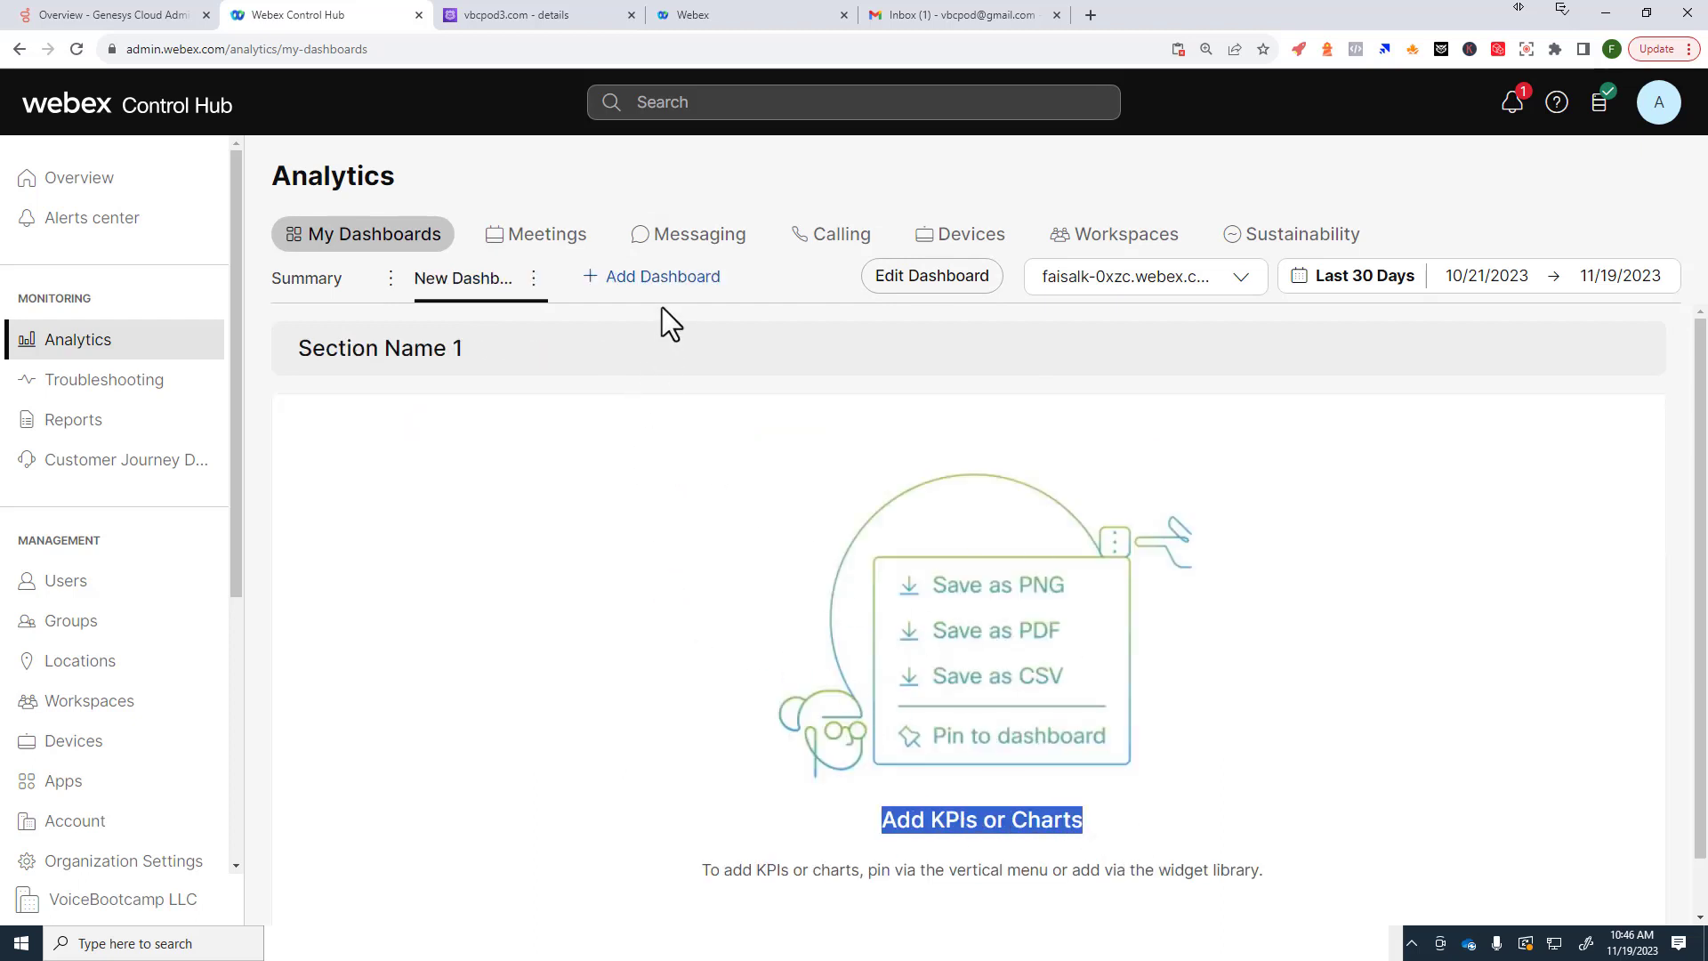
# Step: Look through the Meetings, Messaging and Calling analytics tabs
pyautogui.click(564, 244)
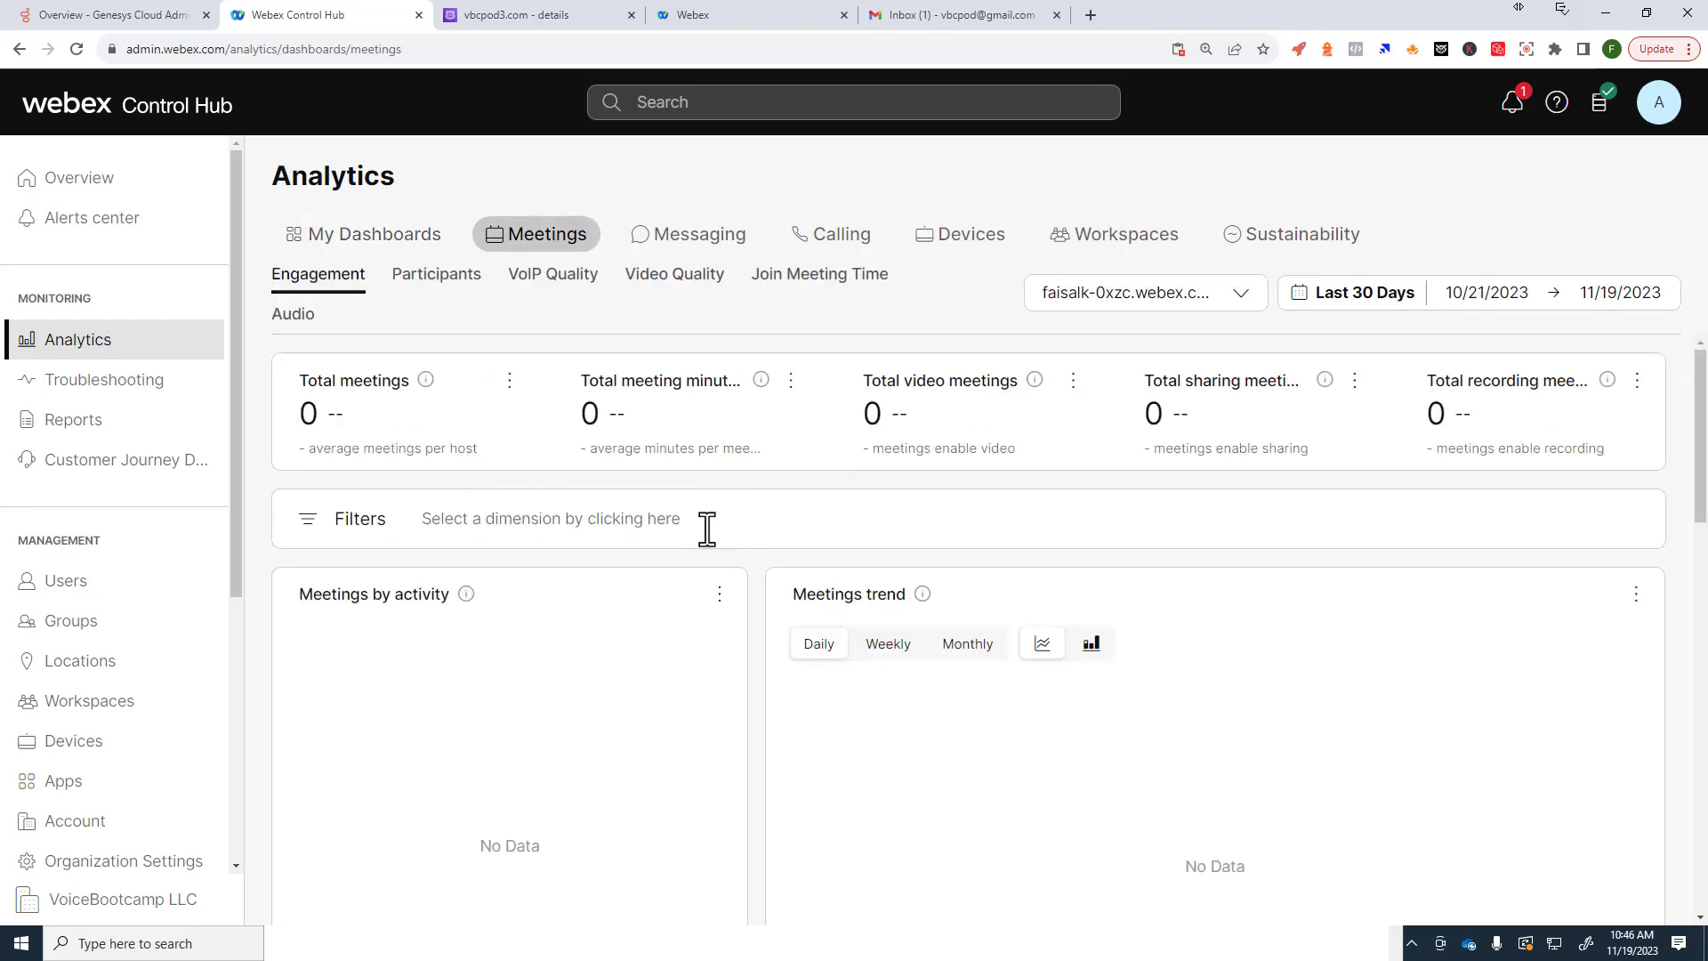
pyautogui.click(700, 238)
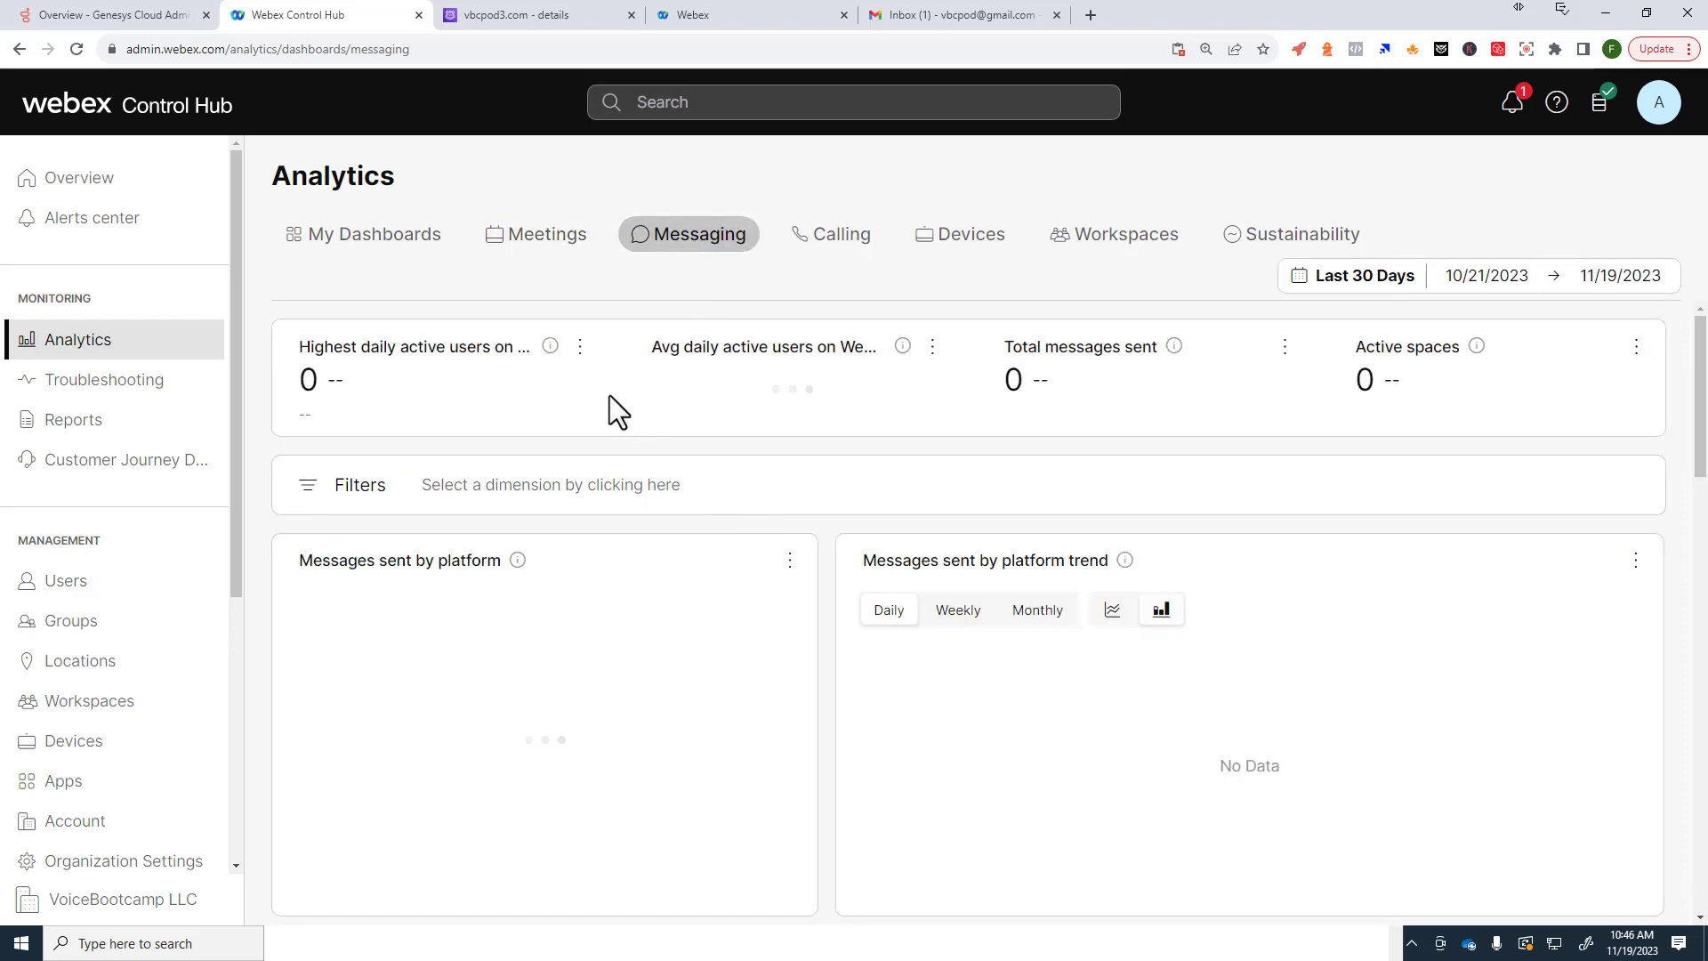
pyautogui.click(831, 253)
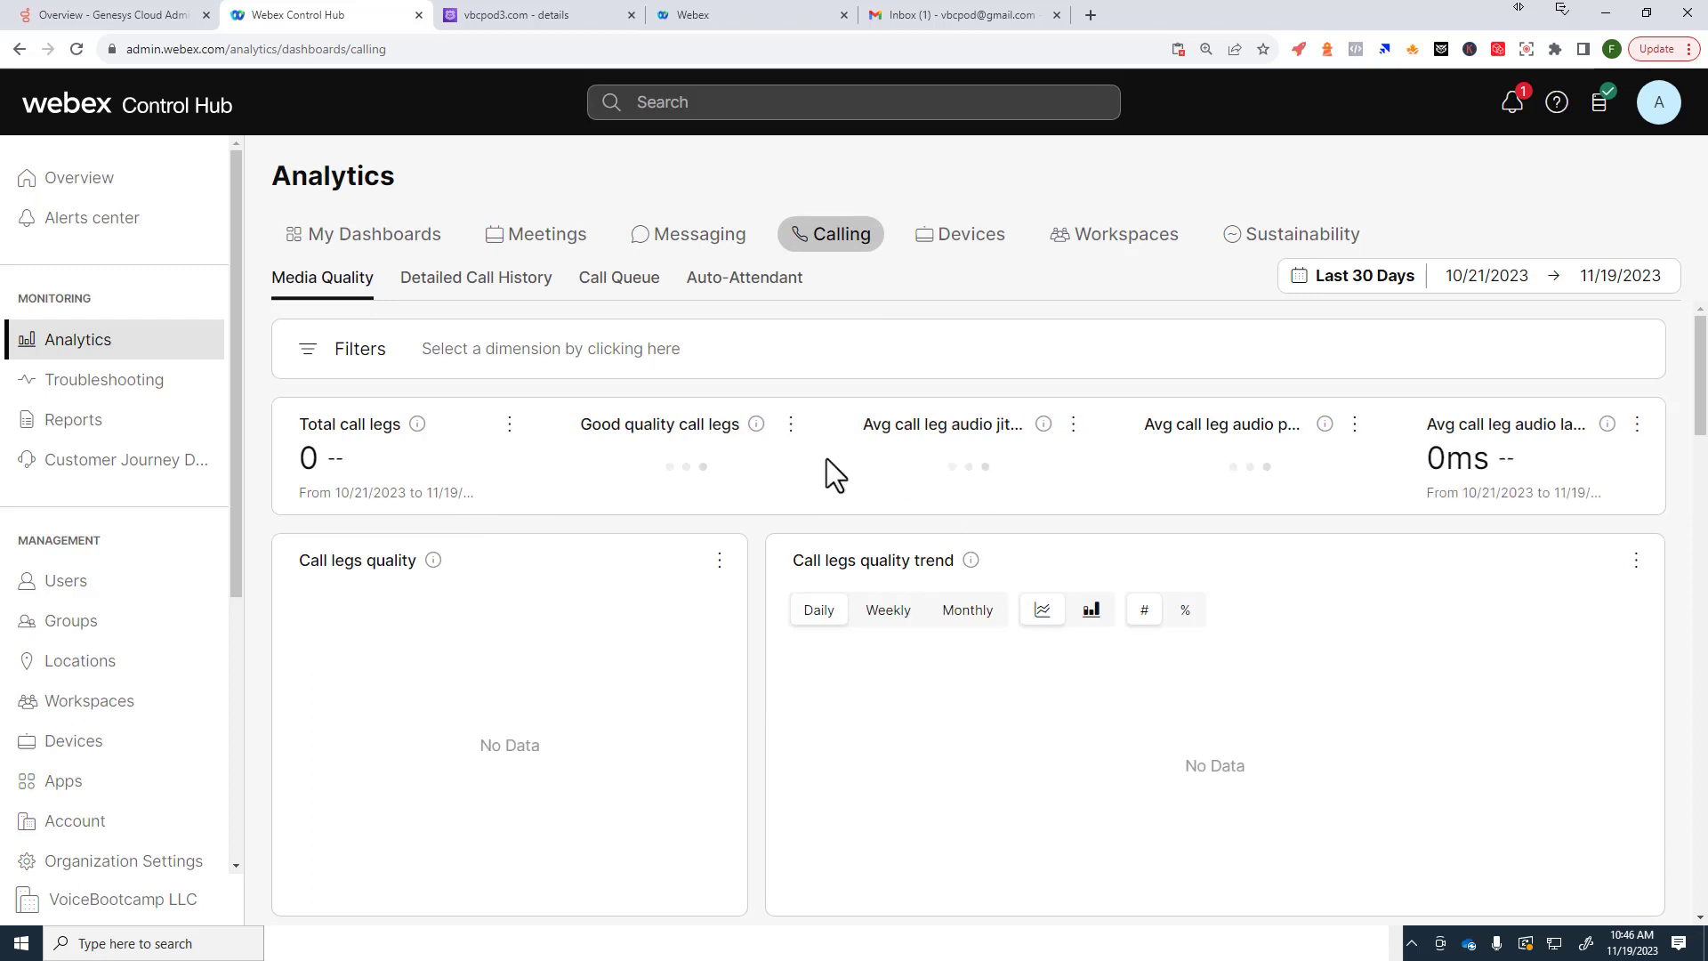
# Step: Check Troubleshooting's Live Meetings, Status and Watermark Analysis views, then the Reports templates
pyautogui.click(91, 392)
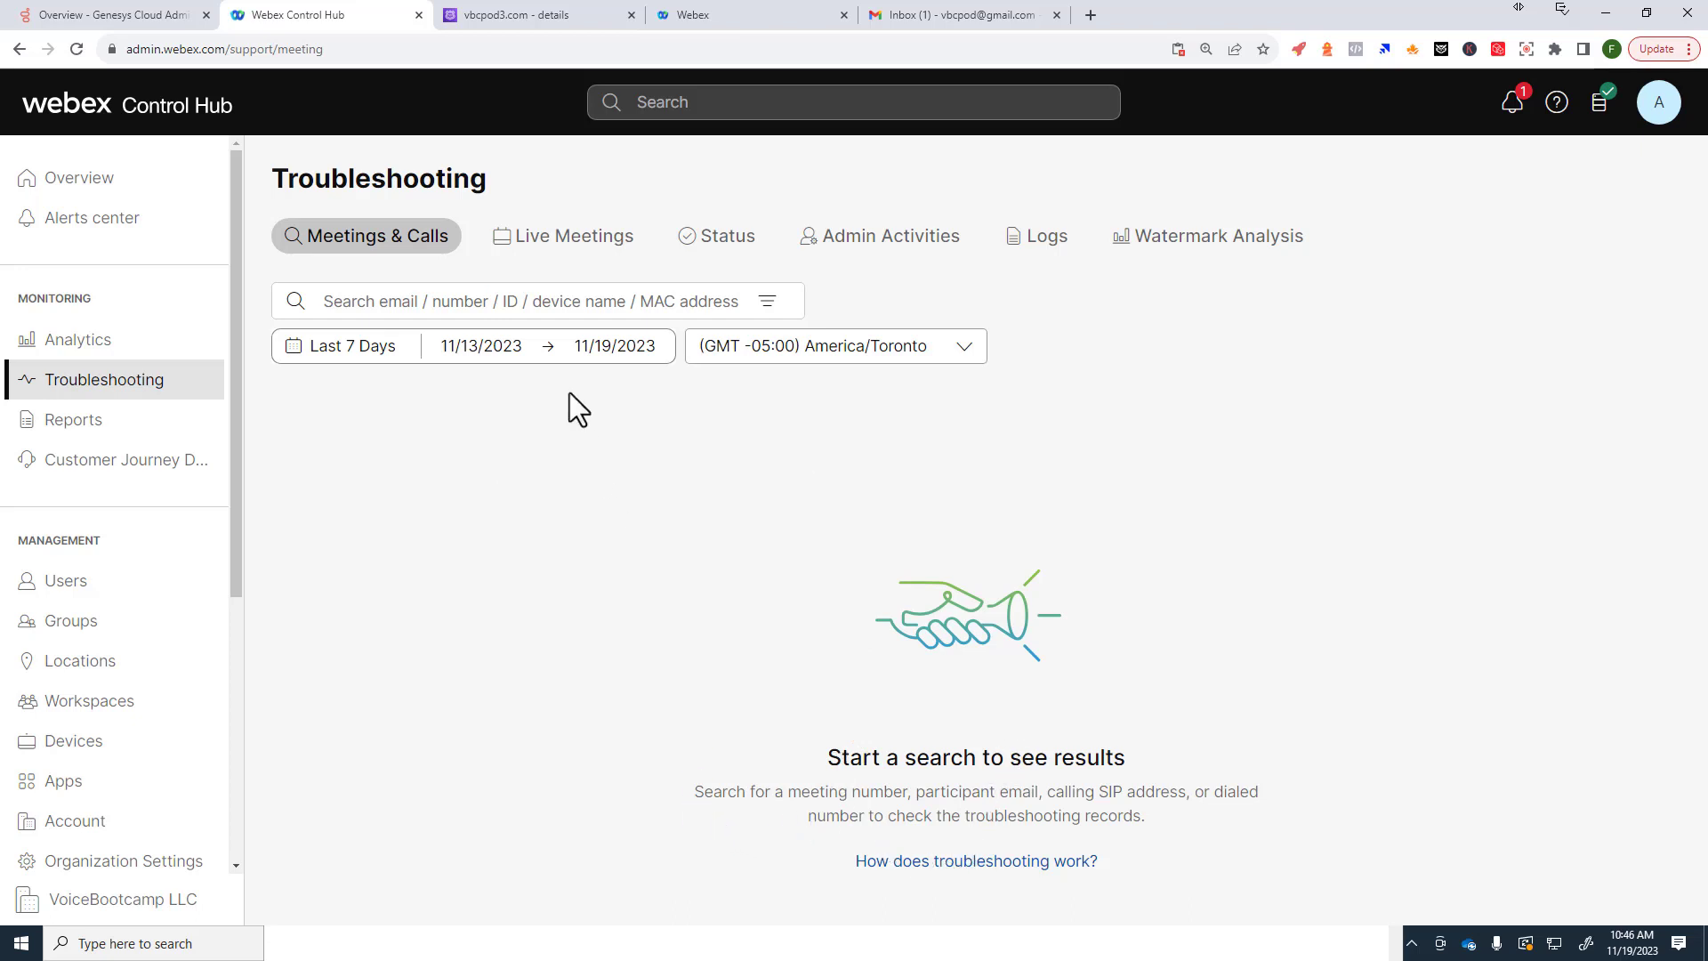
pyautogui.click(532, 242)
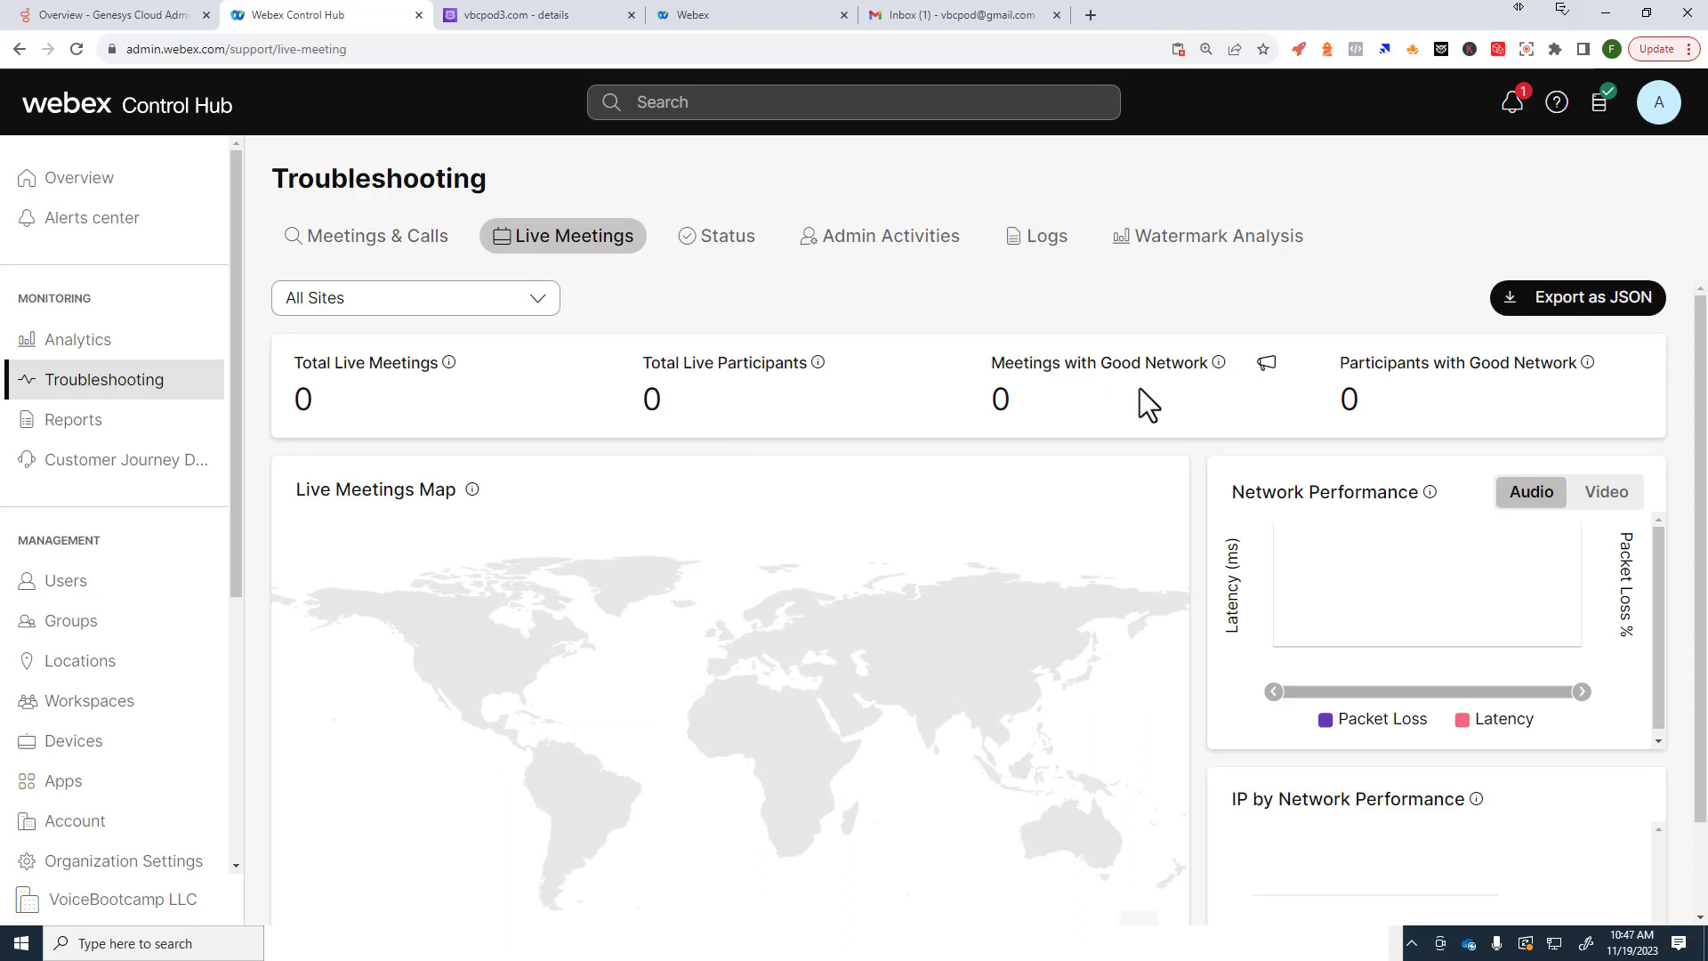
pyautogui.click(745, 242)
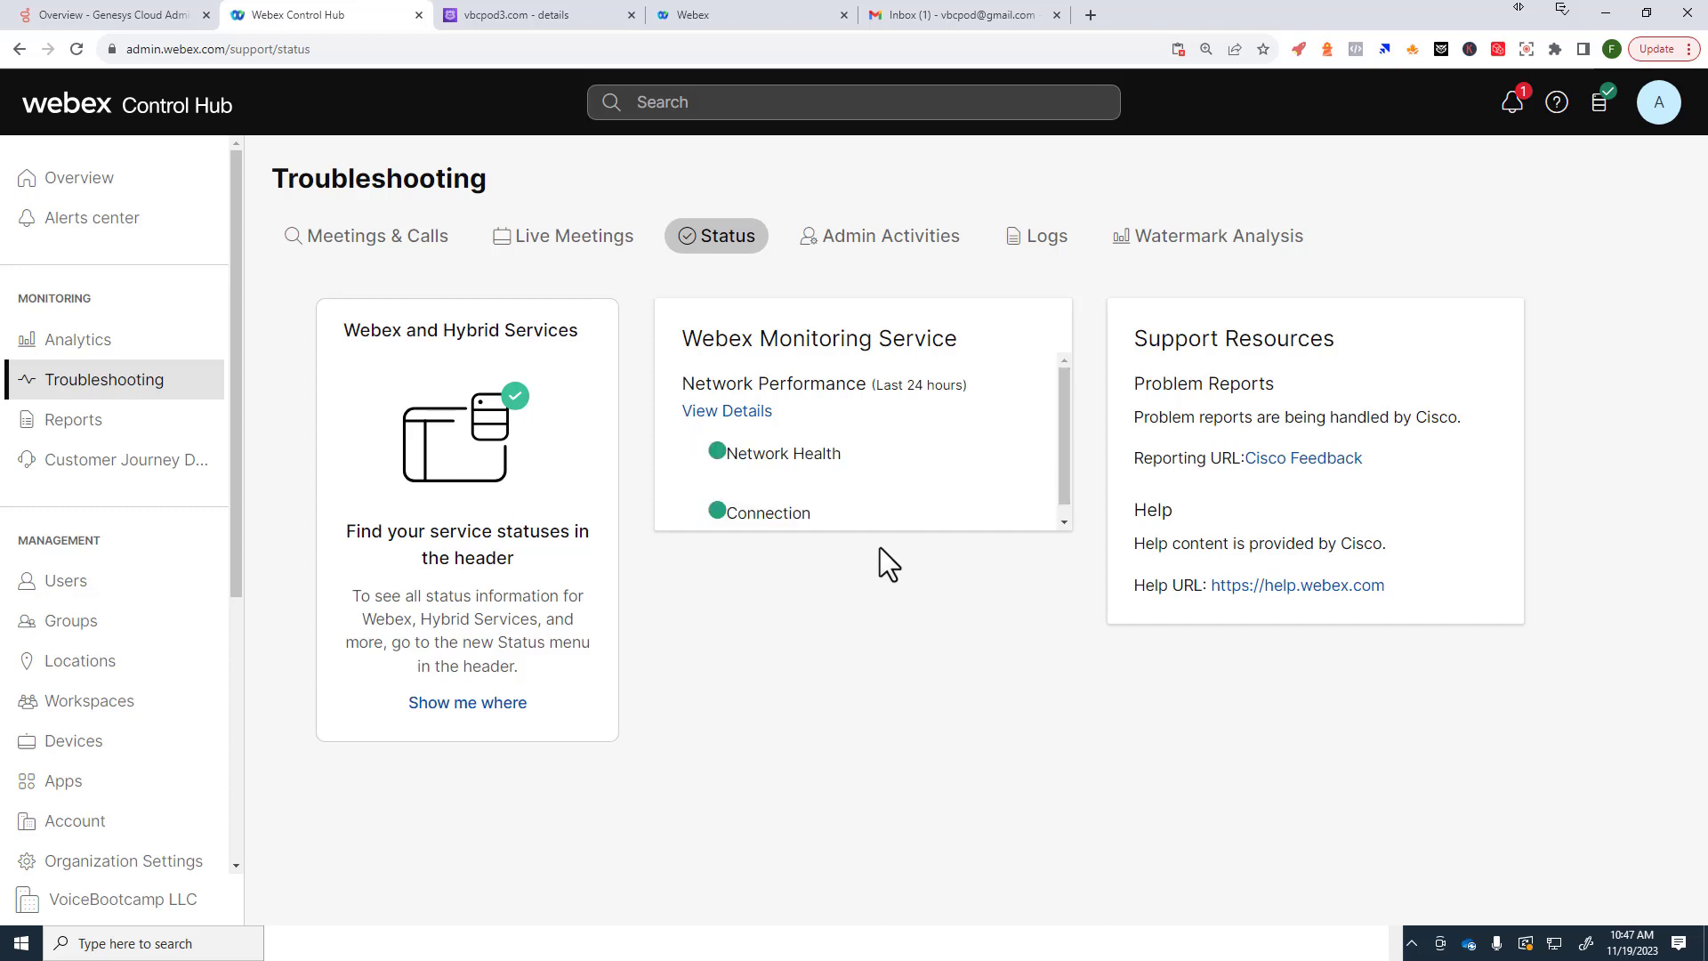
pyautogui.click(1210, 253)
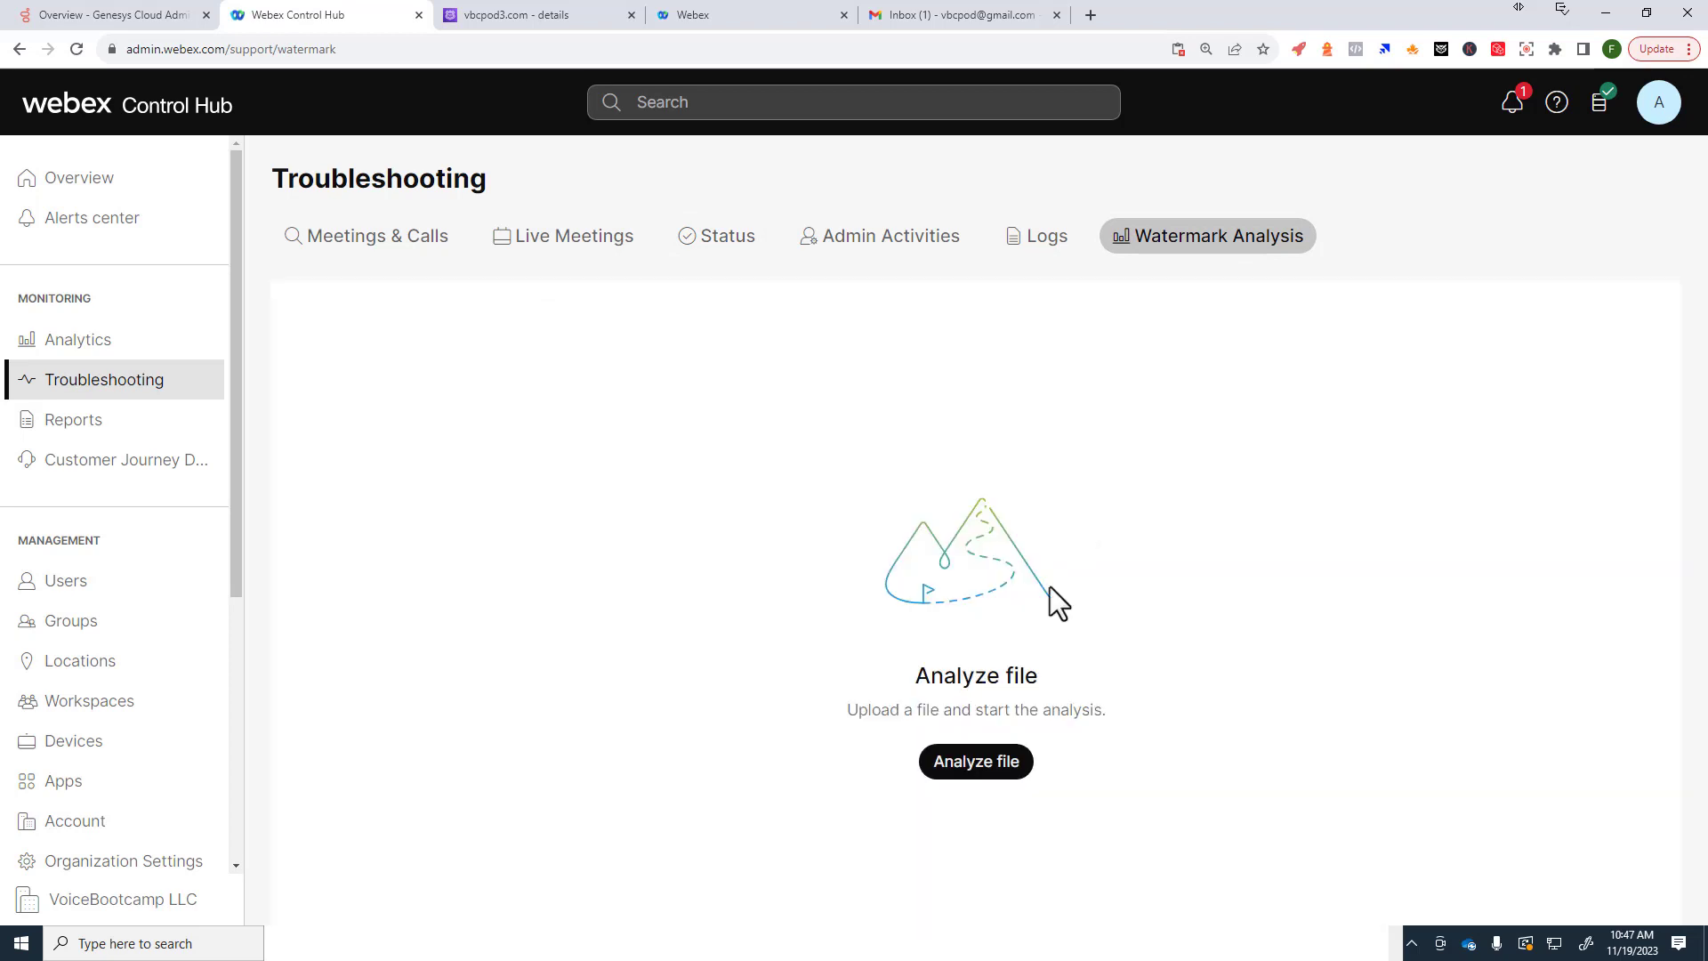
pyautogui.moveTo(859, 716); pyautogui.dragTo(930, 717)
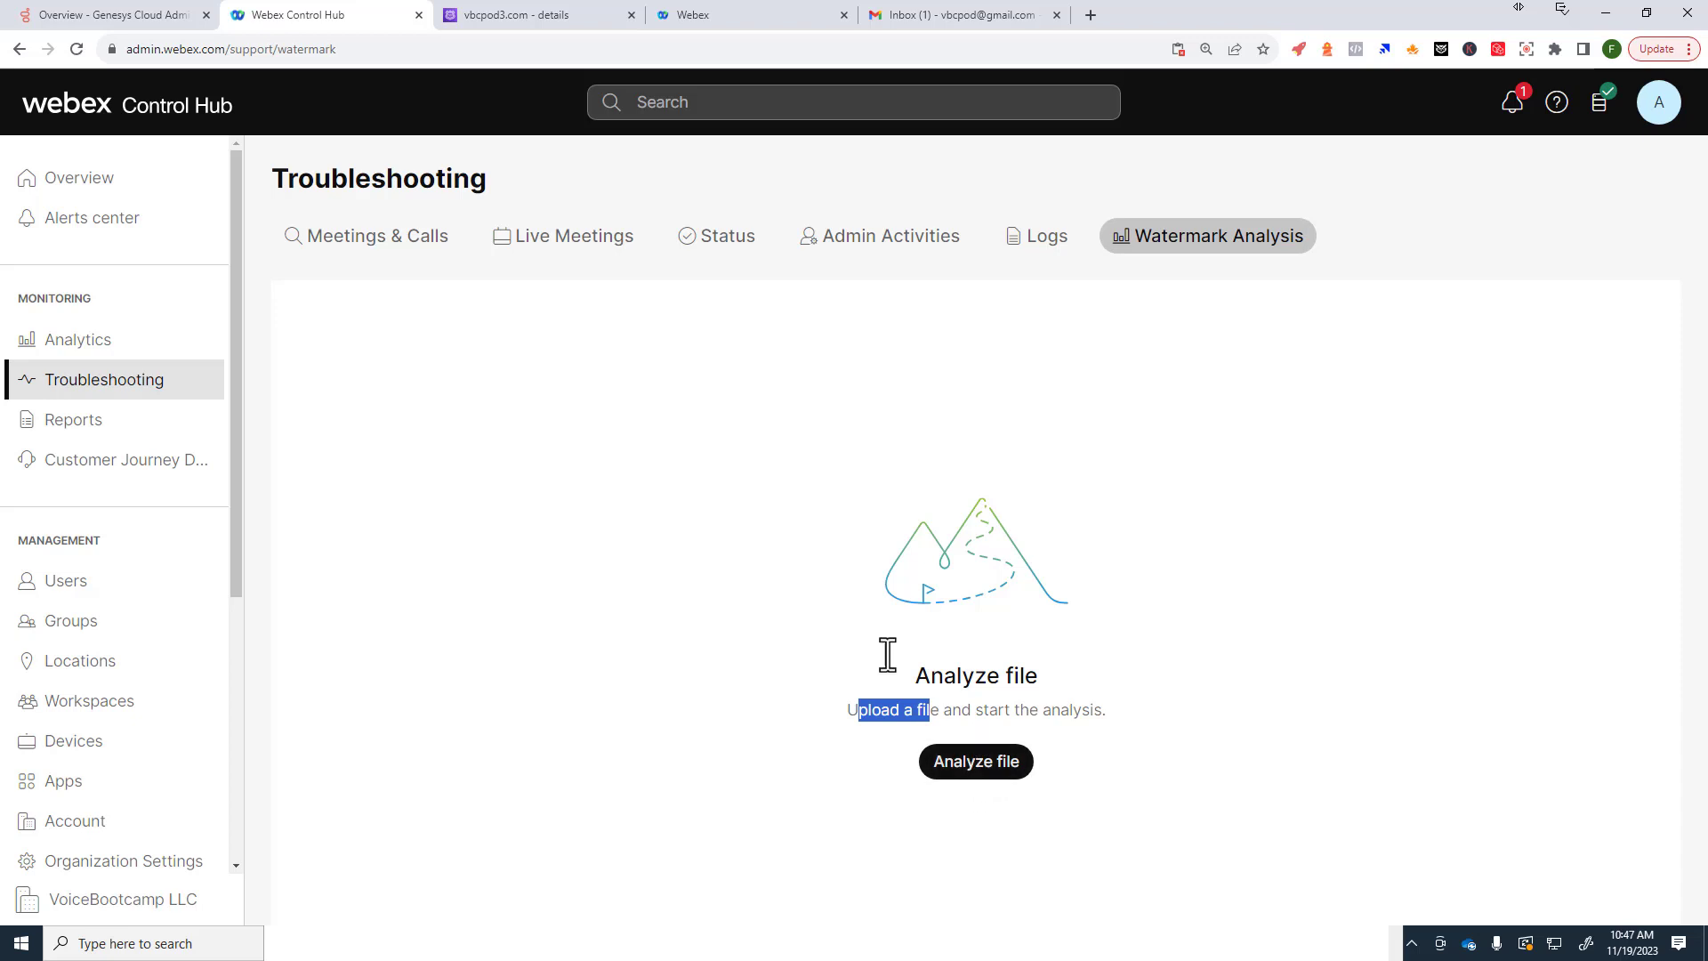
pyautogui.click(102, 425)
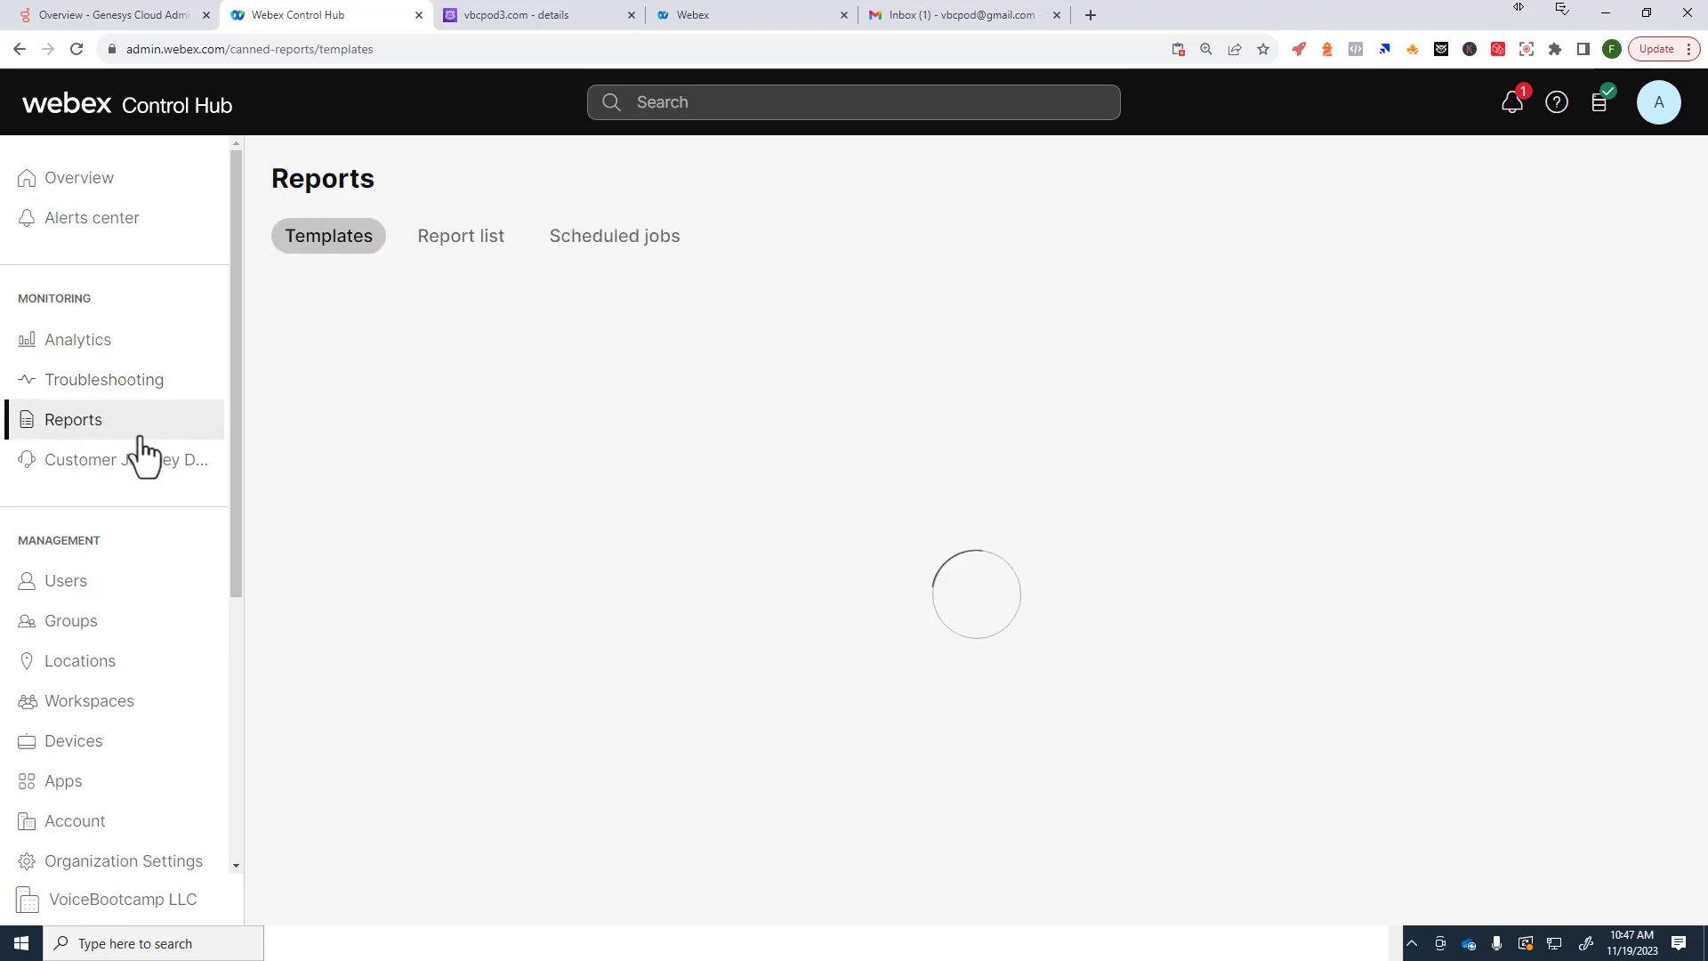
# Step: Scroll the sidebar and visit the Users, Locations (only Site1) and Workspaces pages
pyautogui.moveTo(233, 478); pyautogui.dragTo(216, 607)
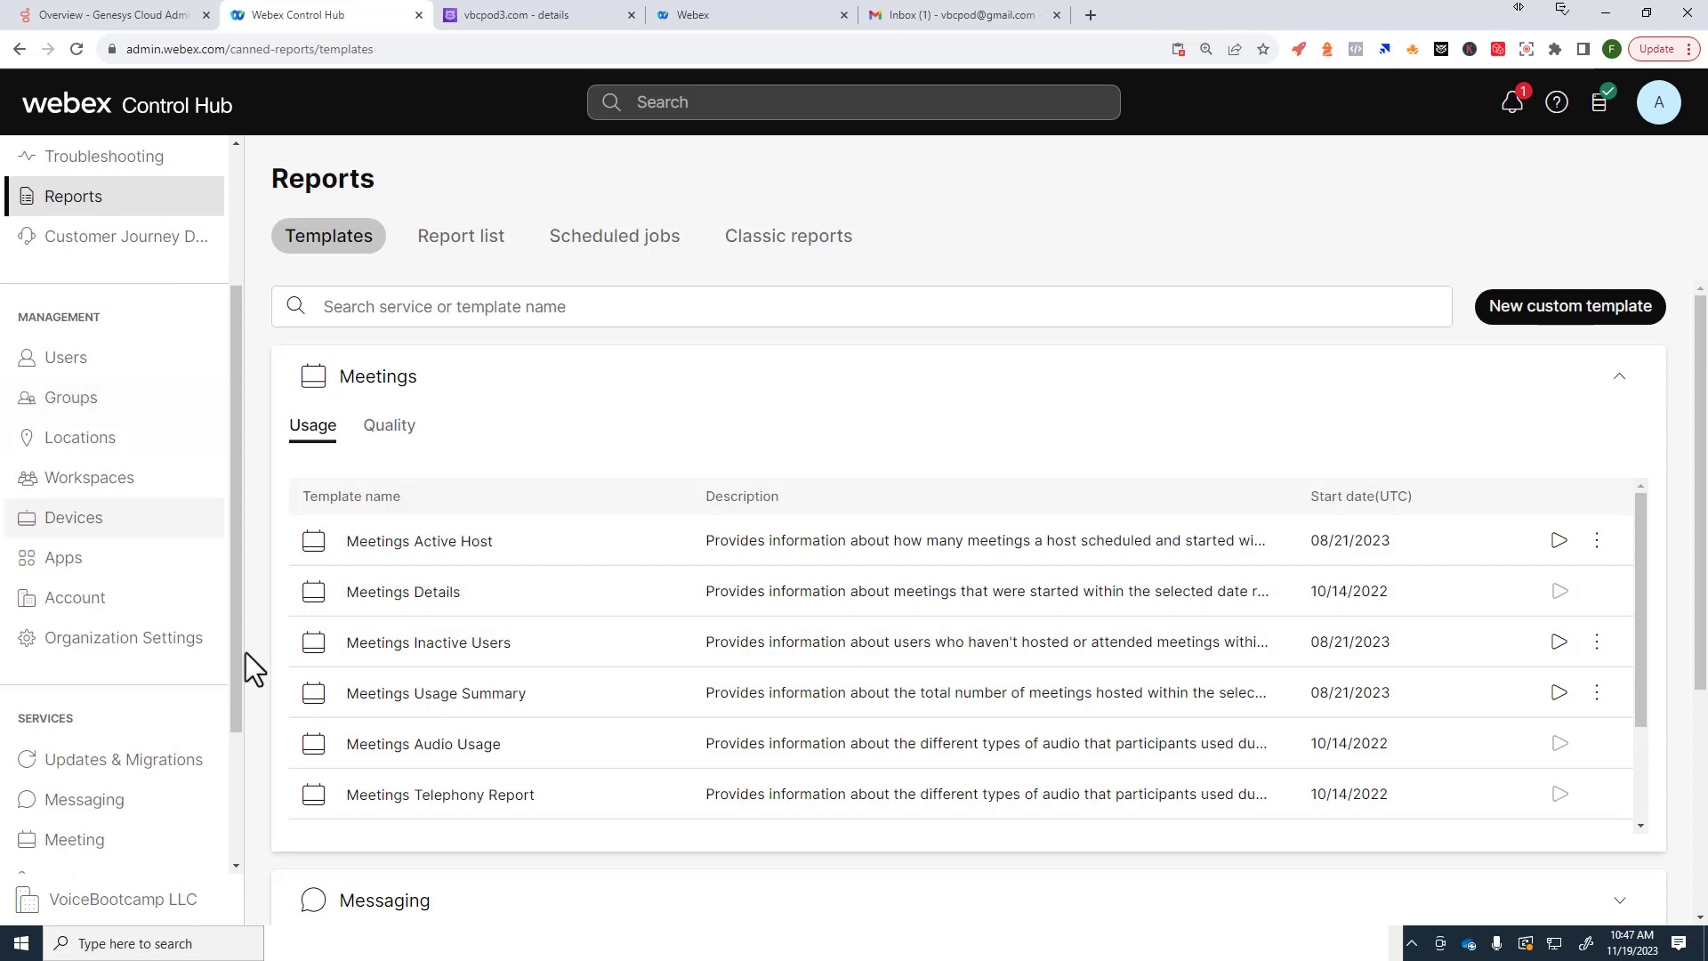
pyautogui.moveTo(242, 681); pyautogui.dragTo(246, 704)
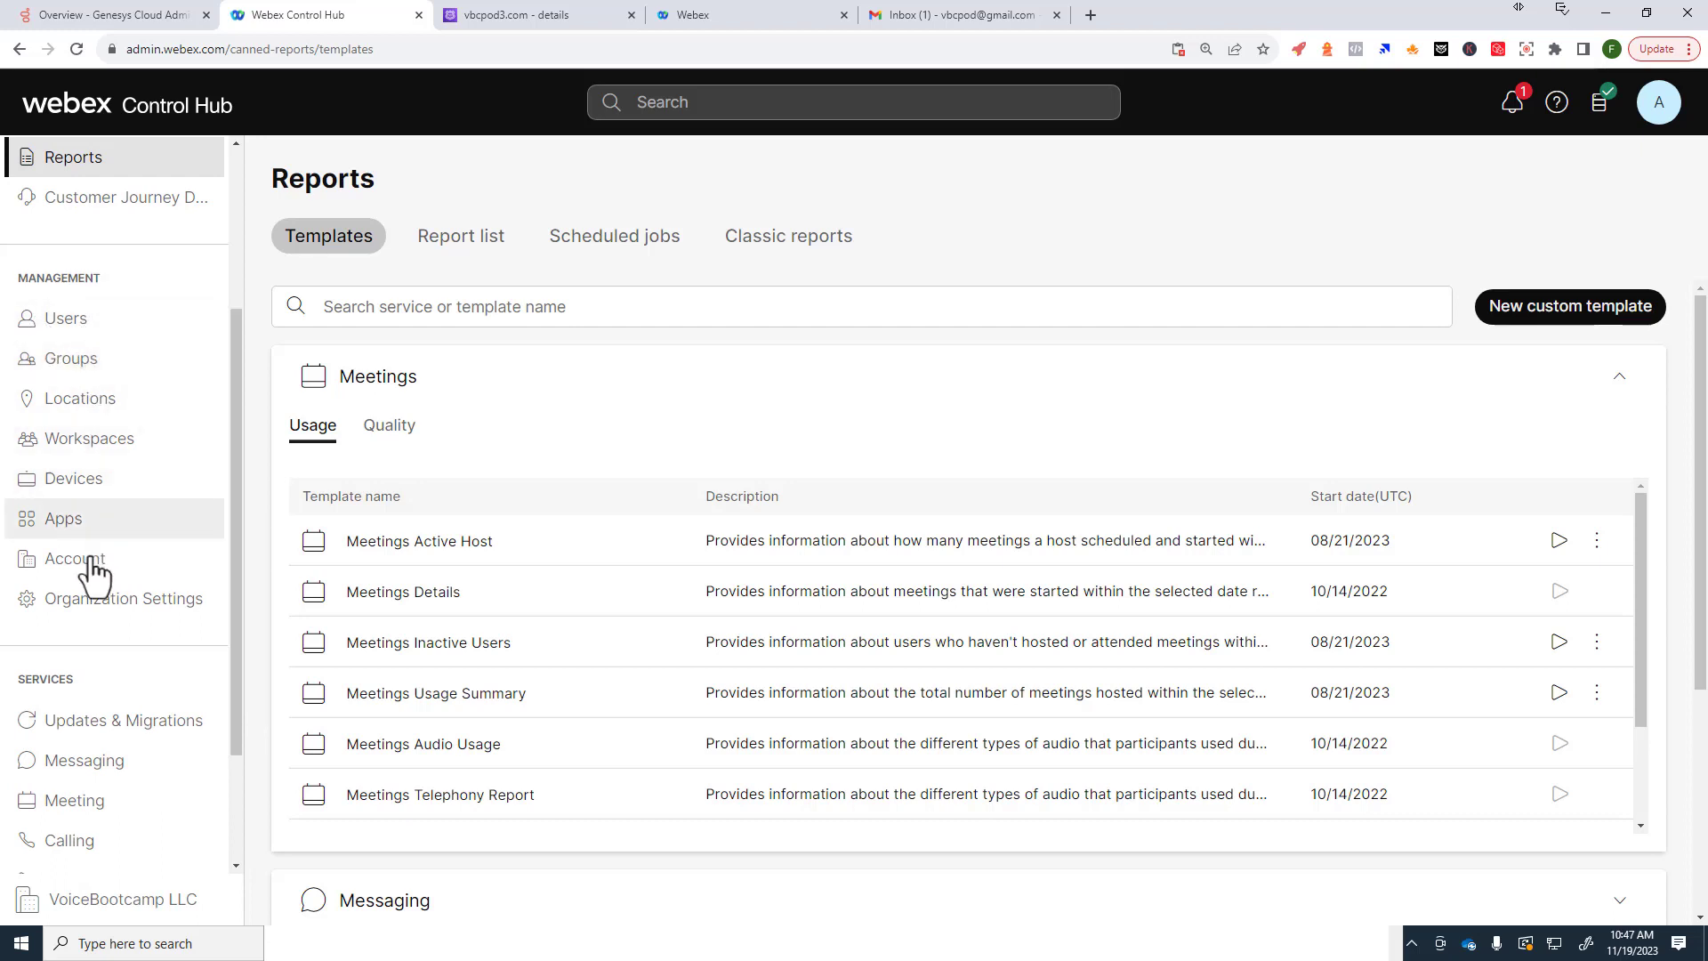
pyautogui.click(80, 337)
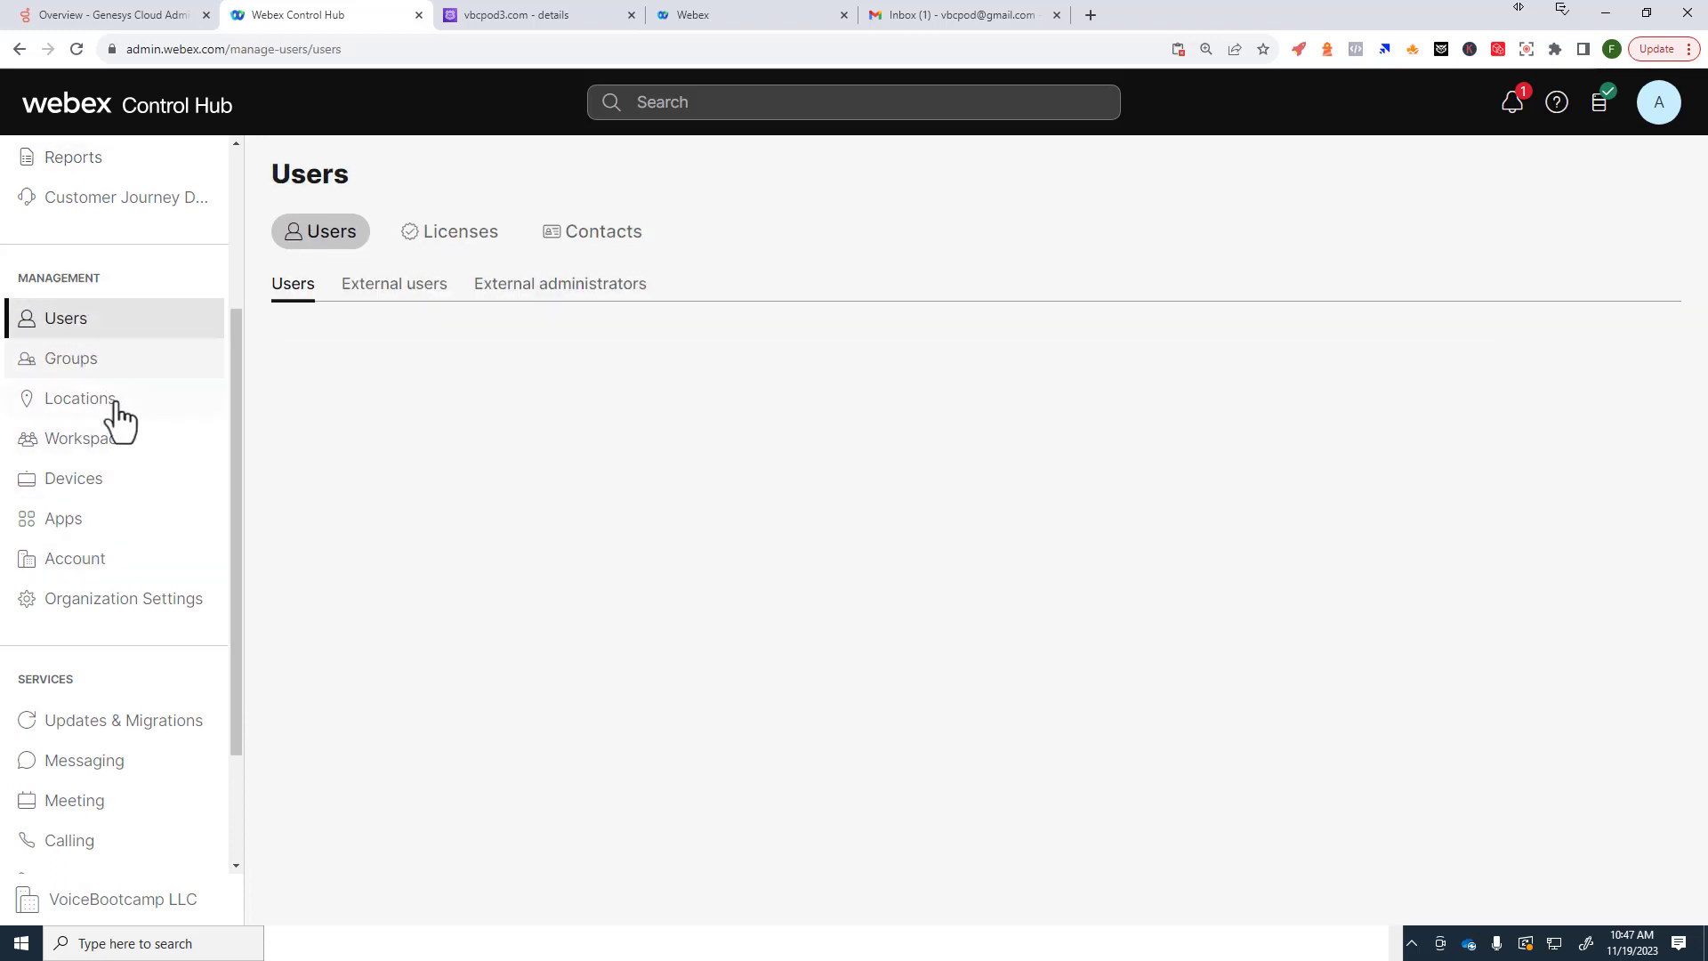
pyautogui.click(98, 404)
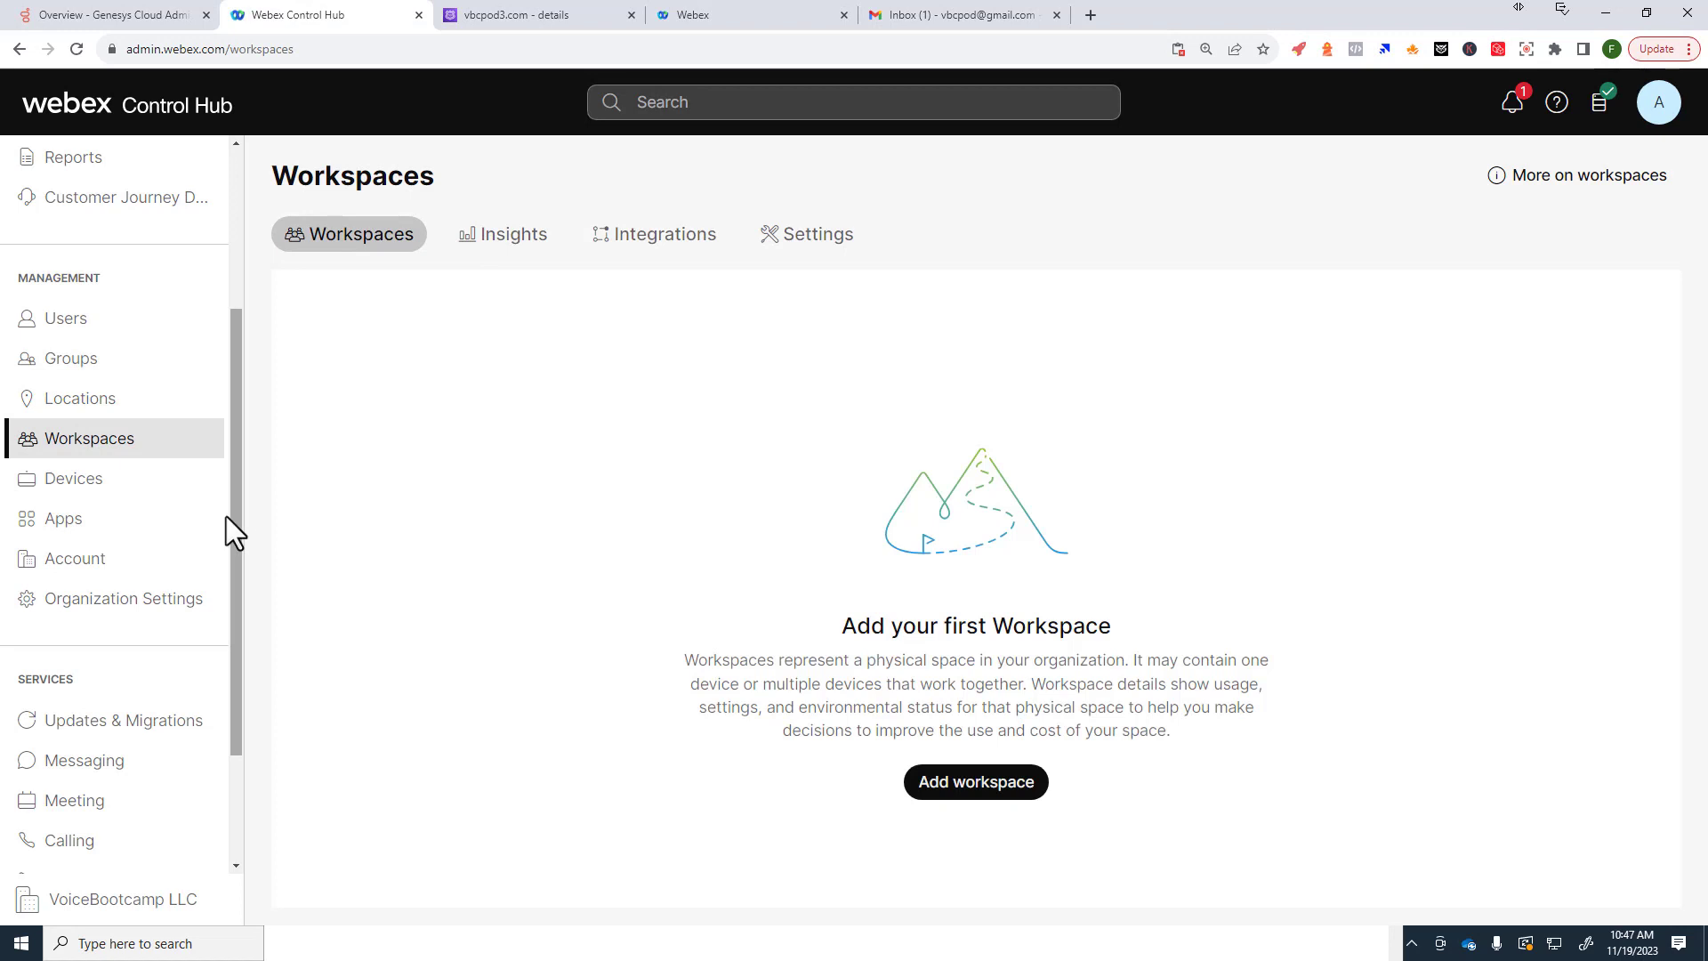
pyautogui.moveTo(229, 520); pyautogui.dragTo(237, 611)
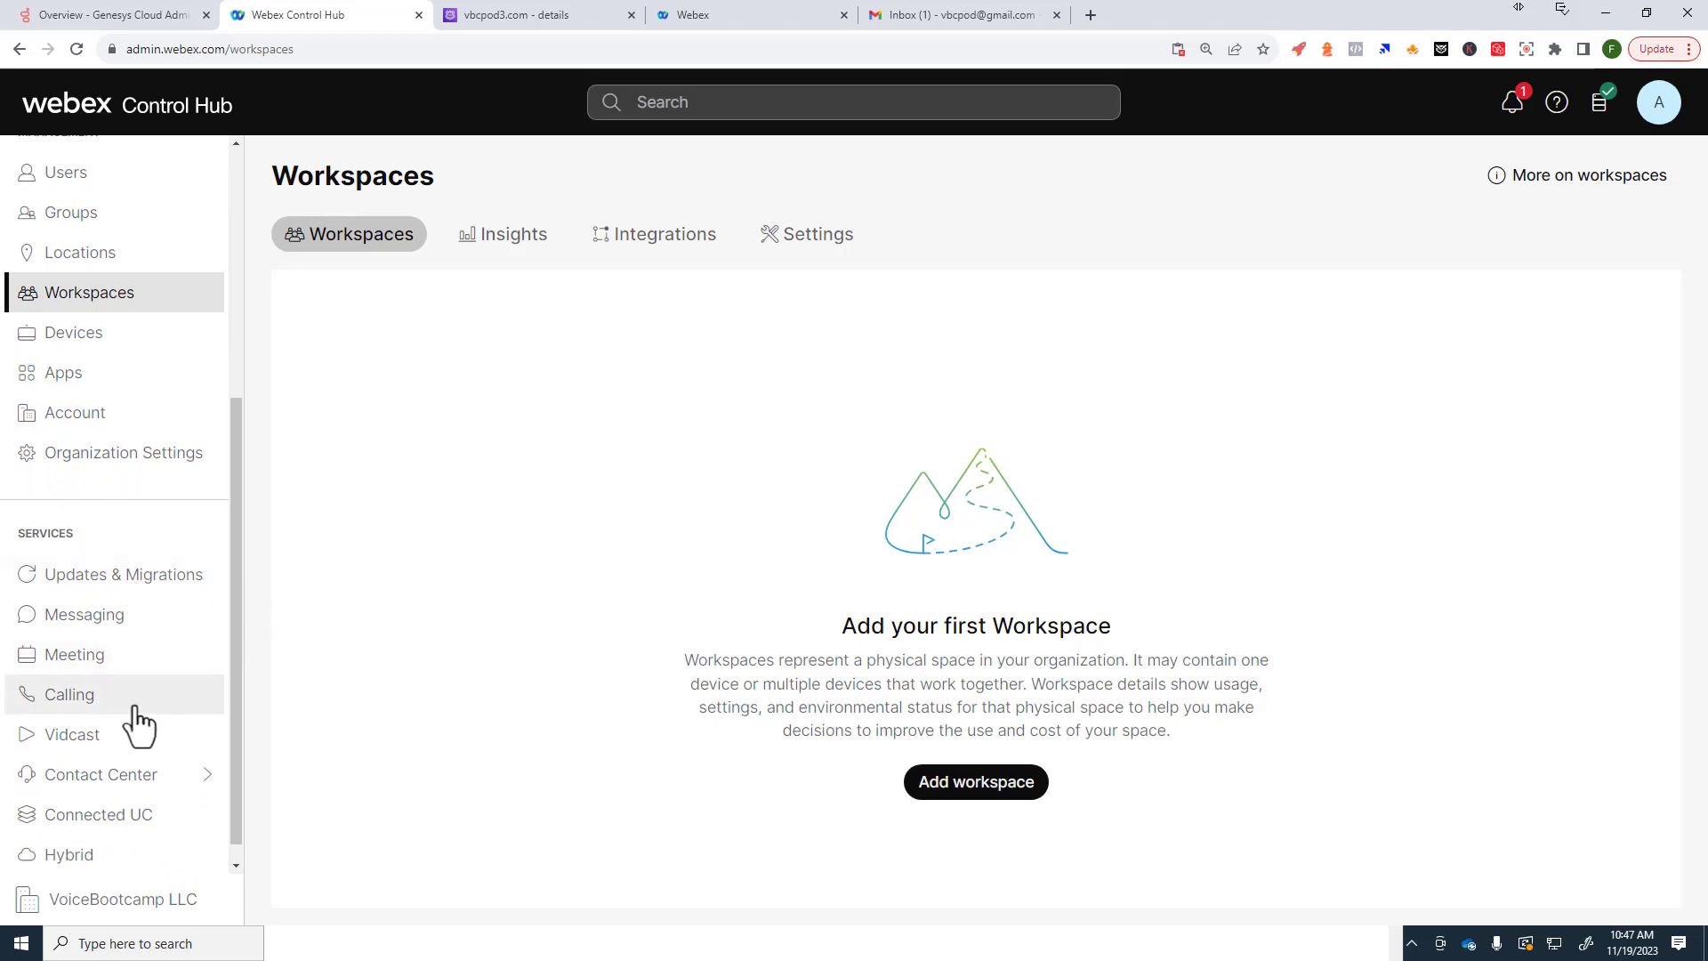
# Step: View the calling Numbers list, then the Contact Center Overview and its license data
pyautogui.click(50, 699)
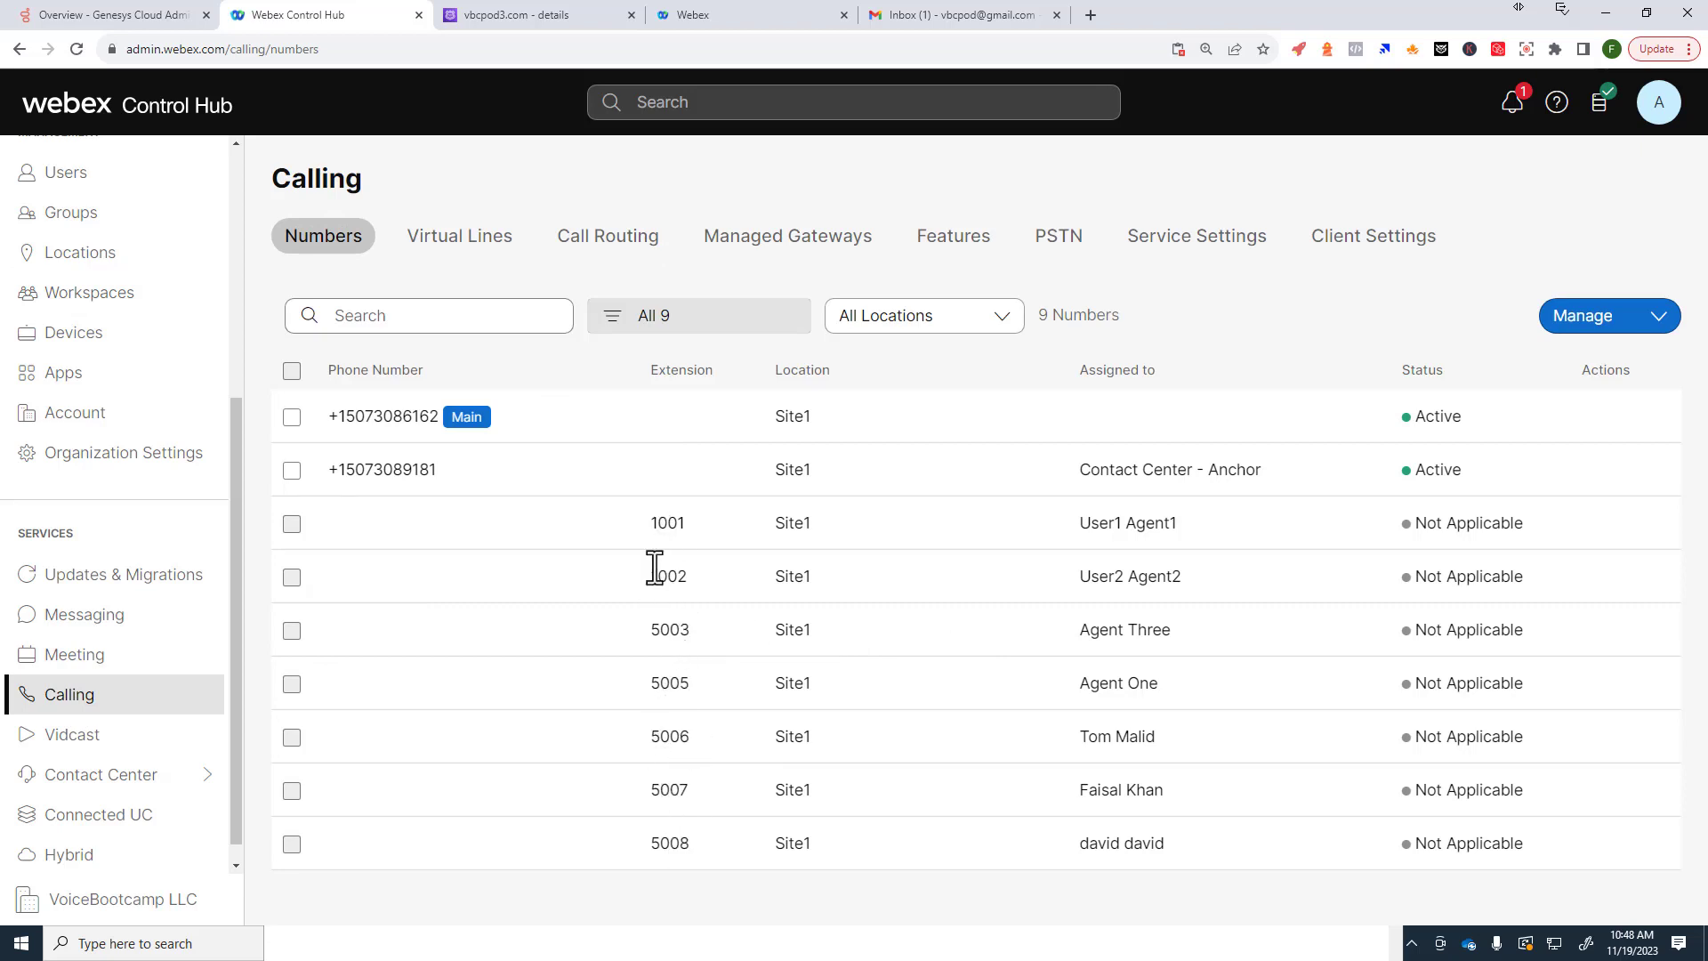
pyautogui.moveTo(638, 591); pyautogui.dragTo(699, 598)
pyautogui.click(98, 779)
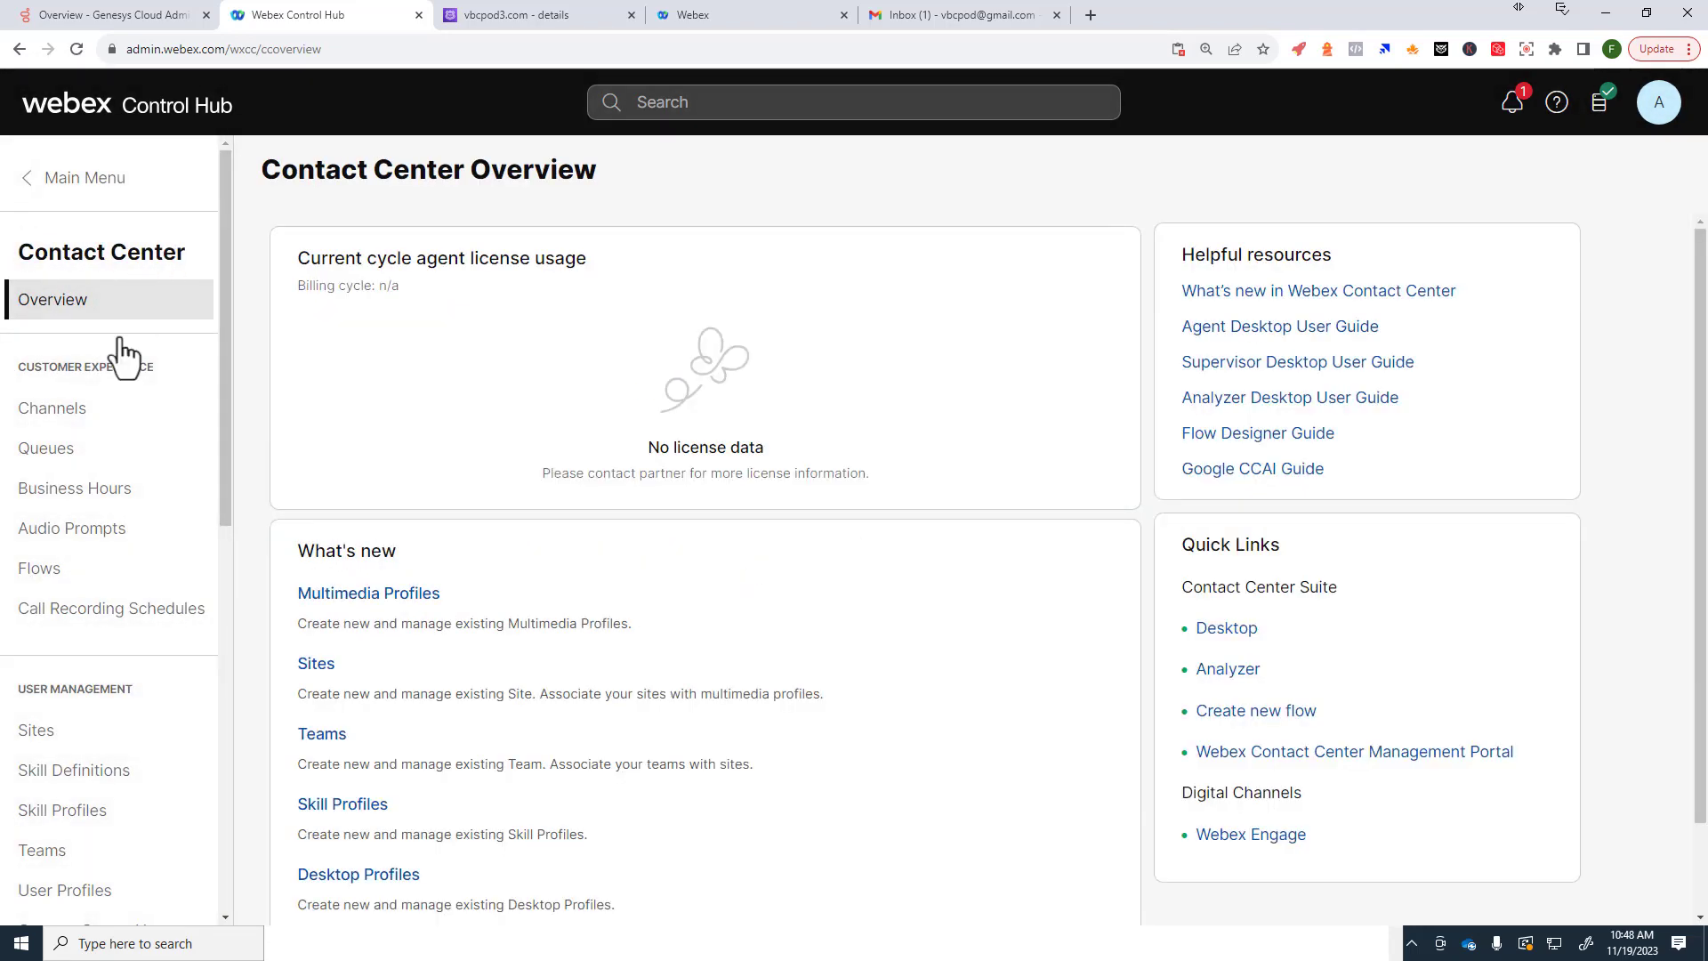
pyautogui.scroll(-3, 109, 457)
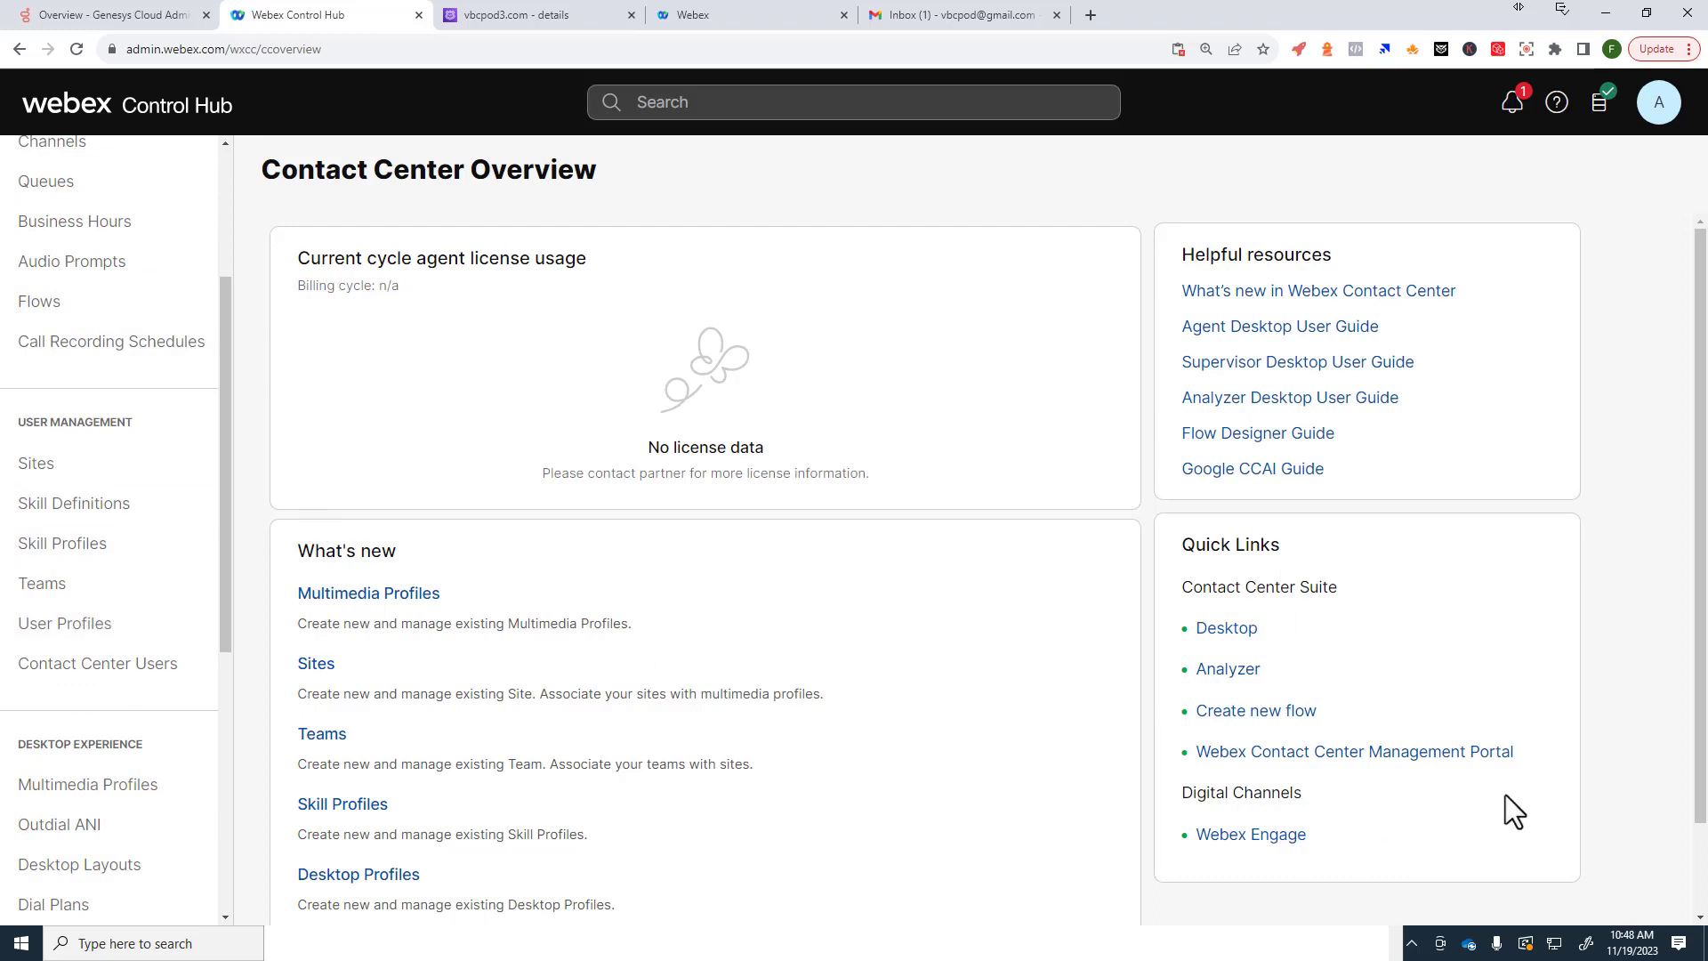
pyautogui.moveTo(1564, 755); pyautogui.dragTo(1195, 756)
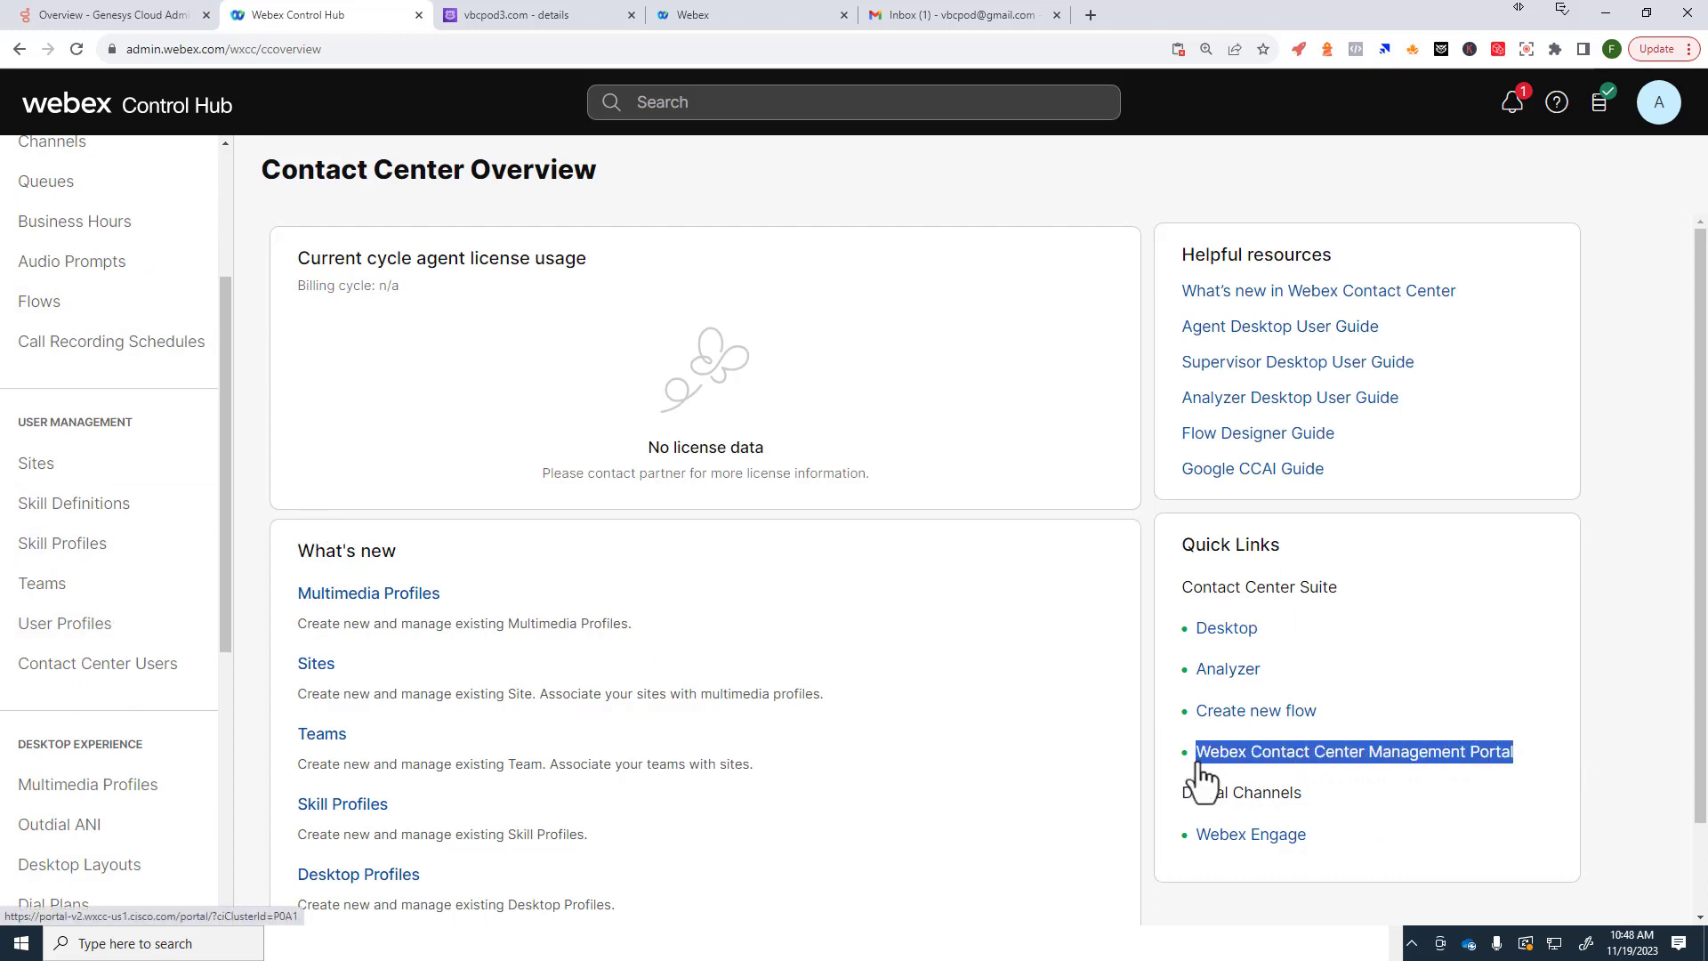
# Step: Open the Contact Center Management Portal, sign in with the saved admin account, and reveal Provisioning options
pyautogui.click(1377, 758)
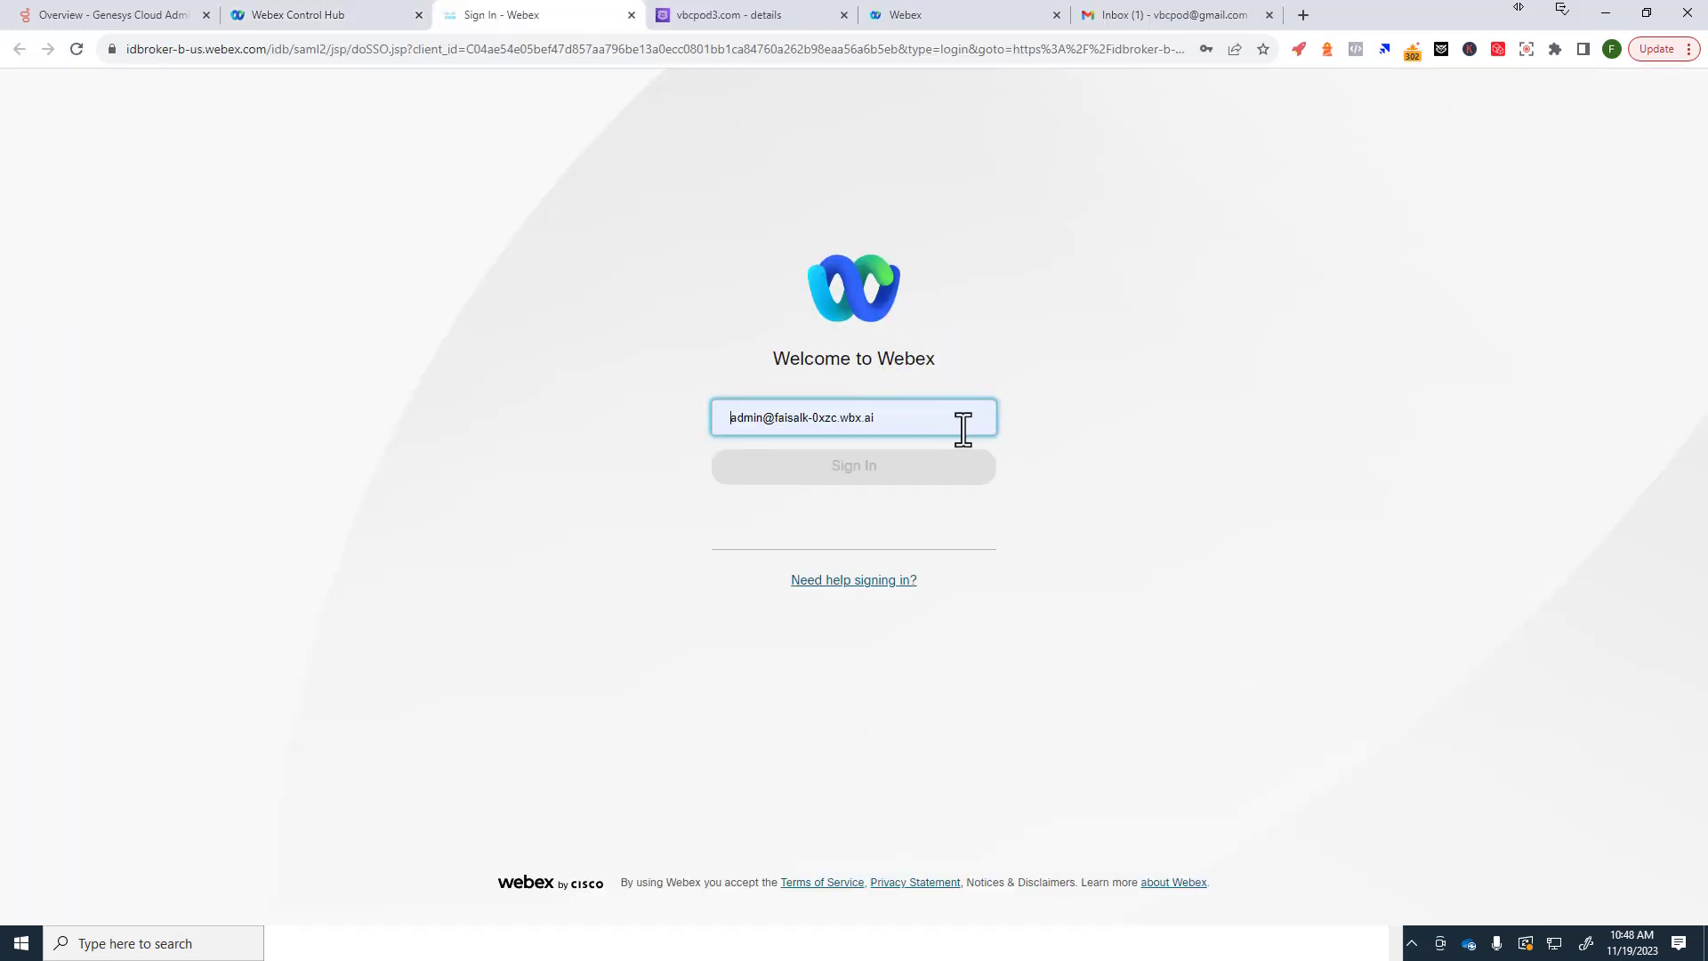
pyautogui.moveTo(963, 429); pyautogui.dragTo(684, 427)
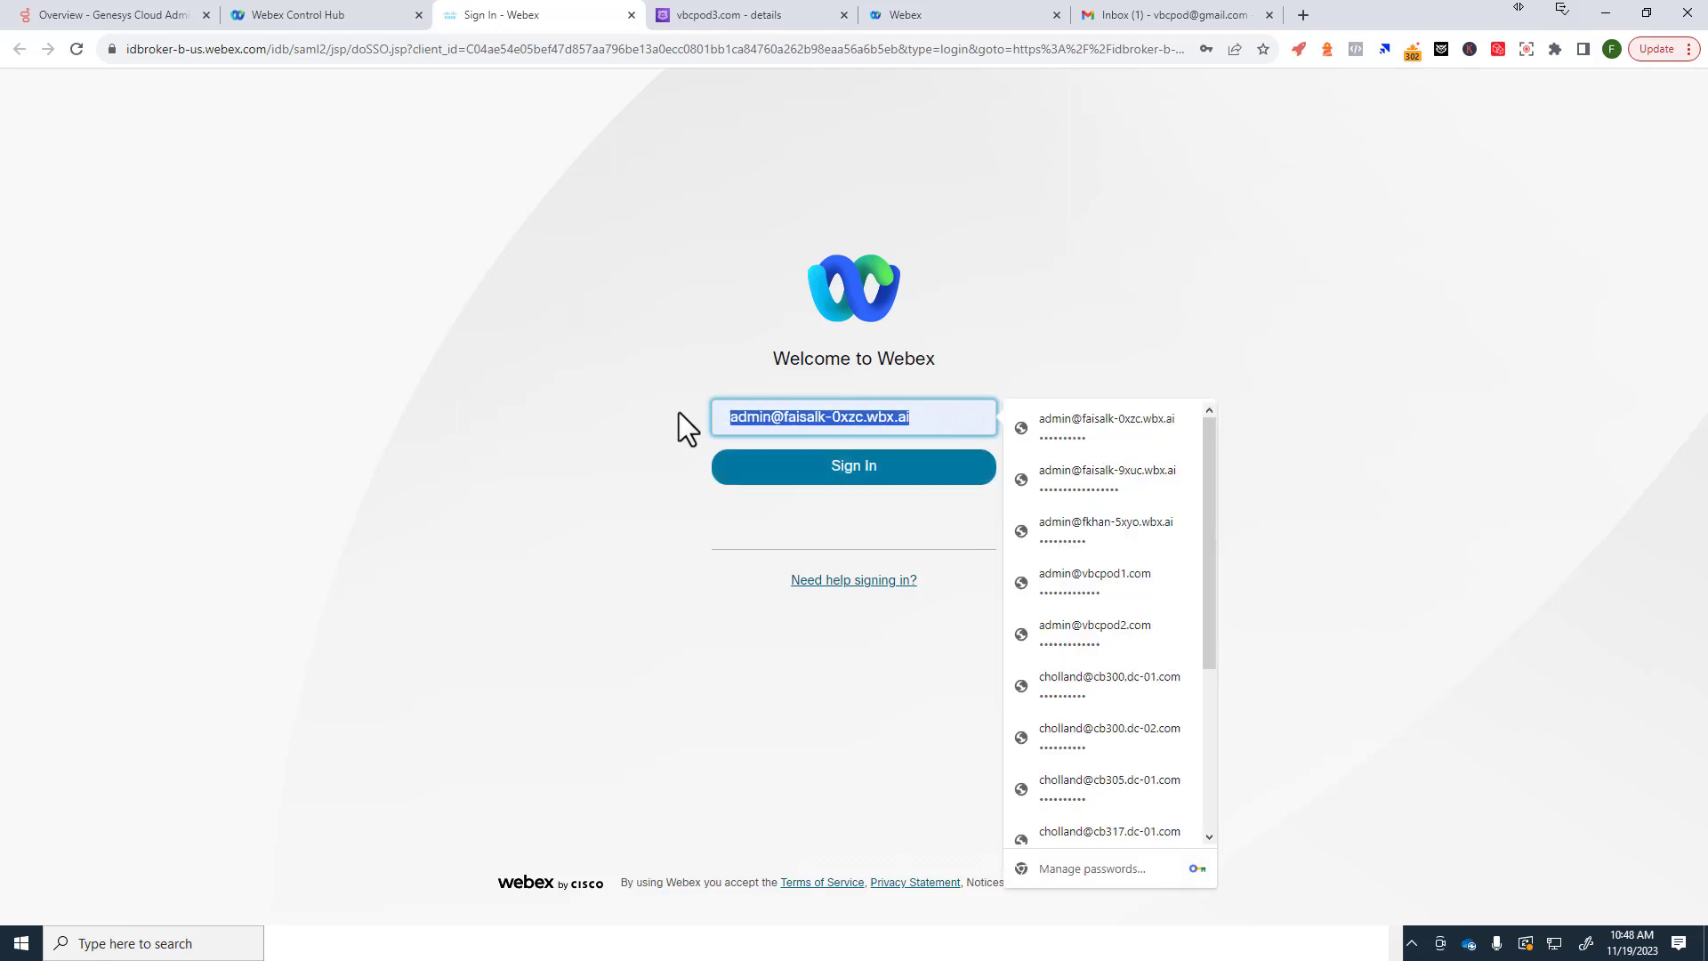
pyautogui.click(865, 481)
pyautogui.click(870, 480)
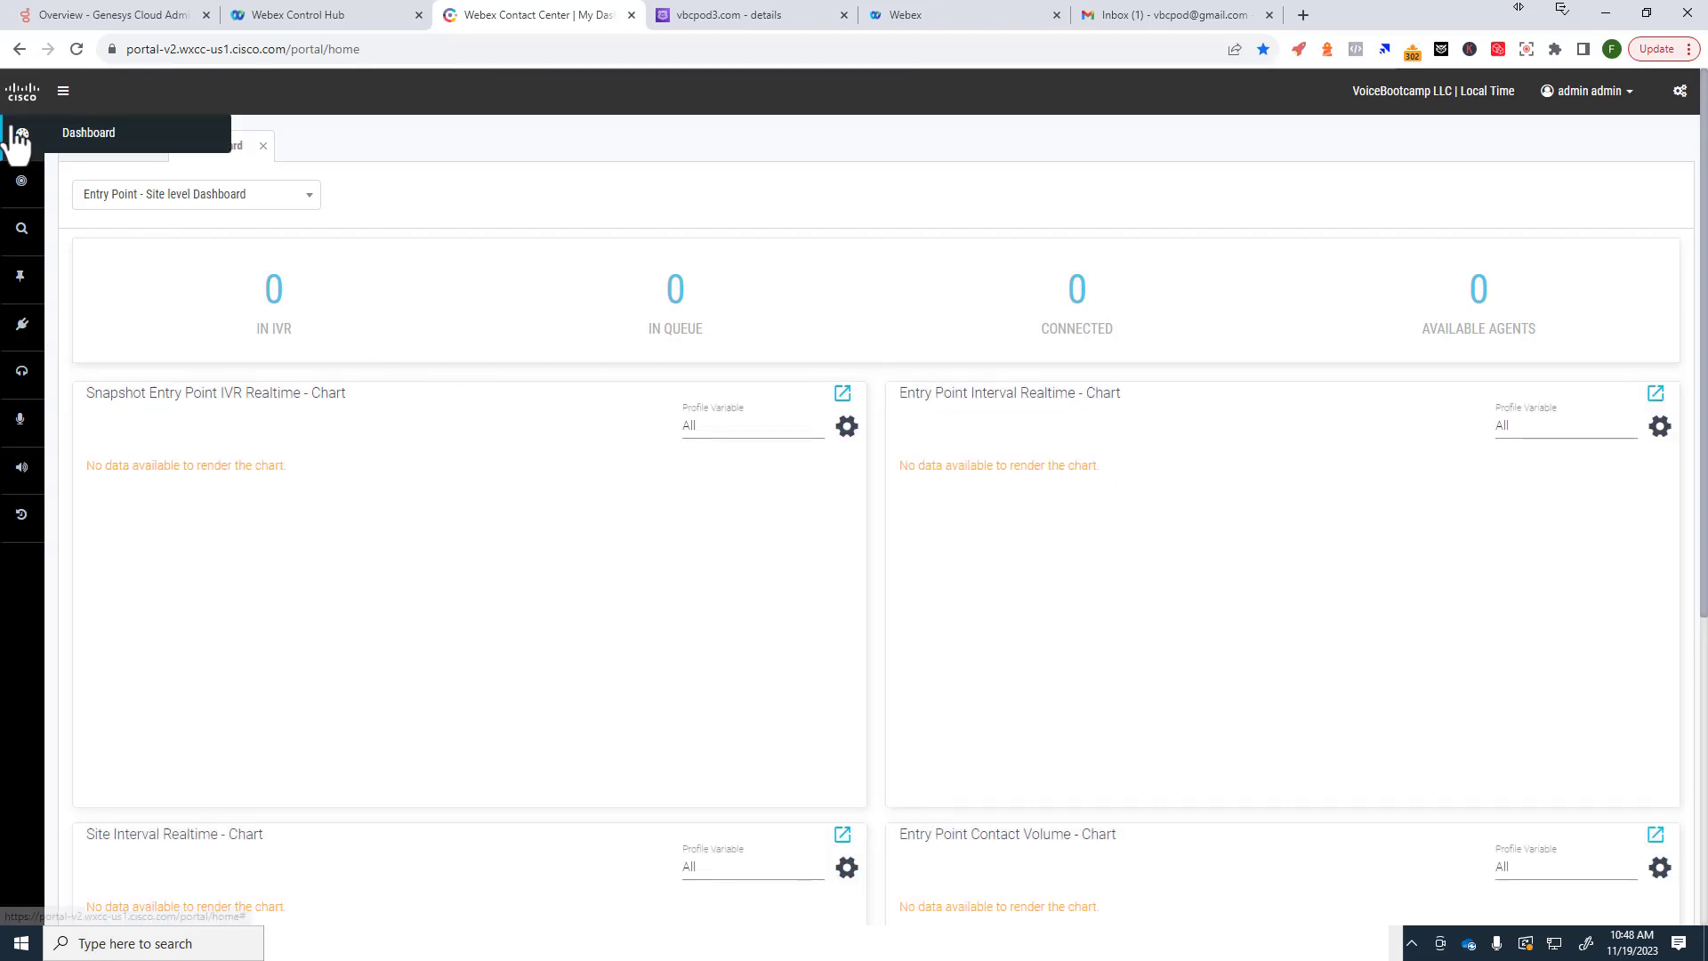
pyautogui.click(22, 180)
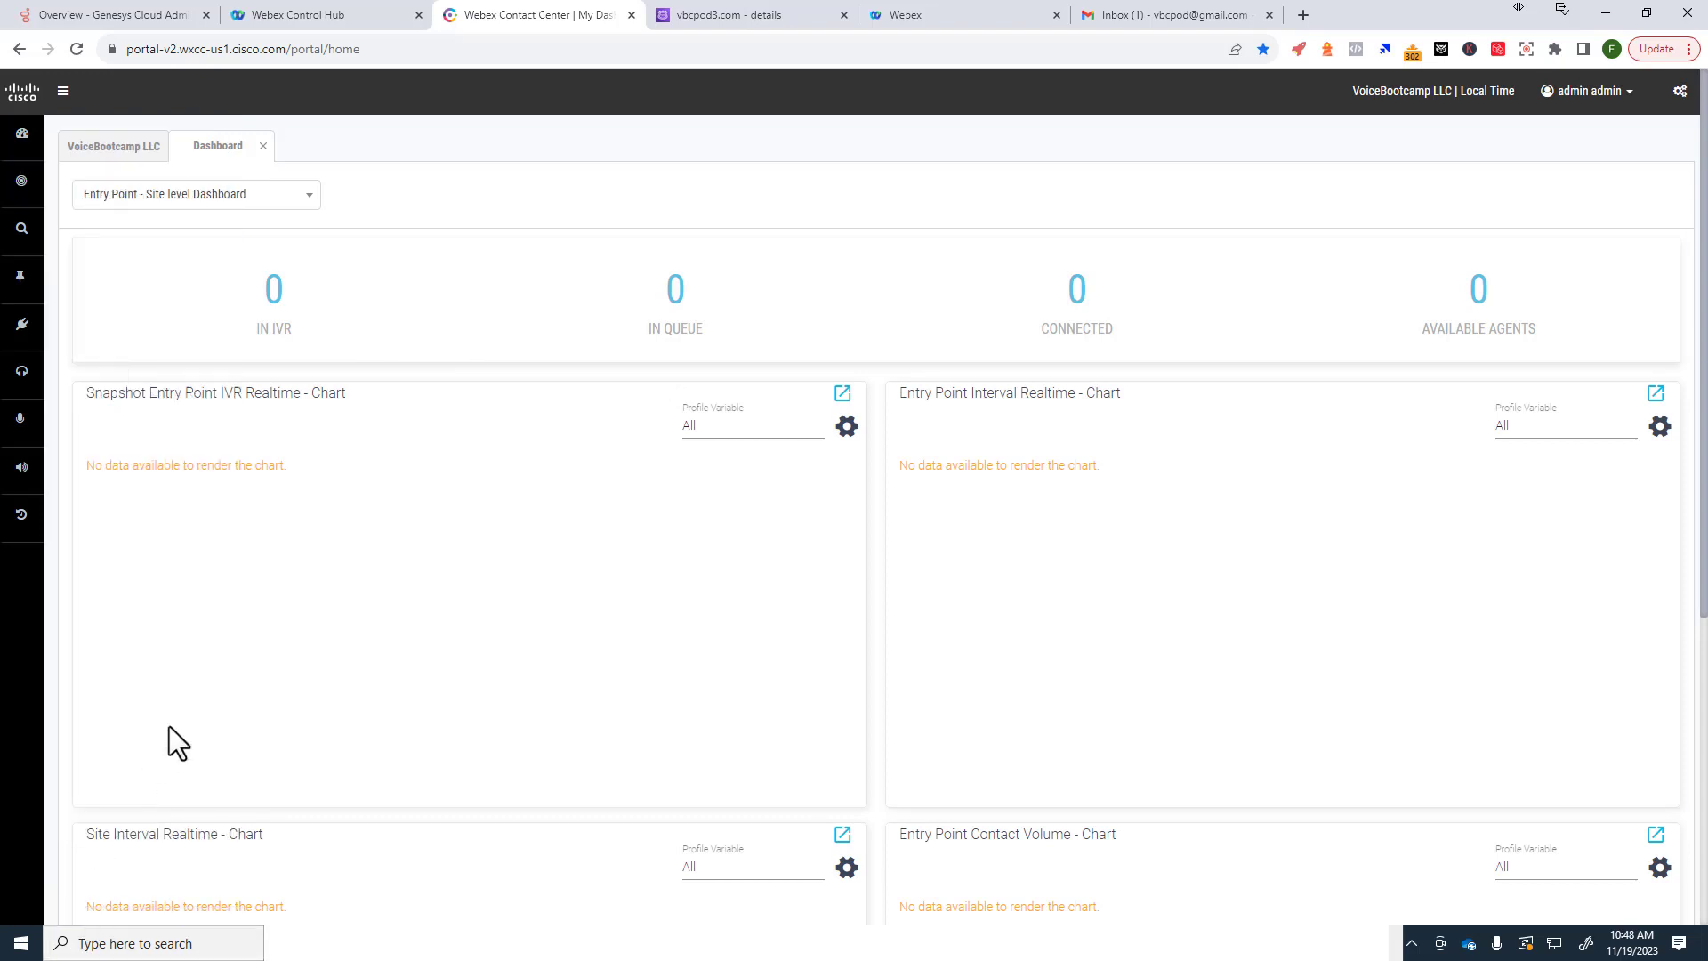
pyautogui.moveTo(20, 180)
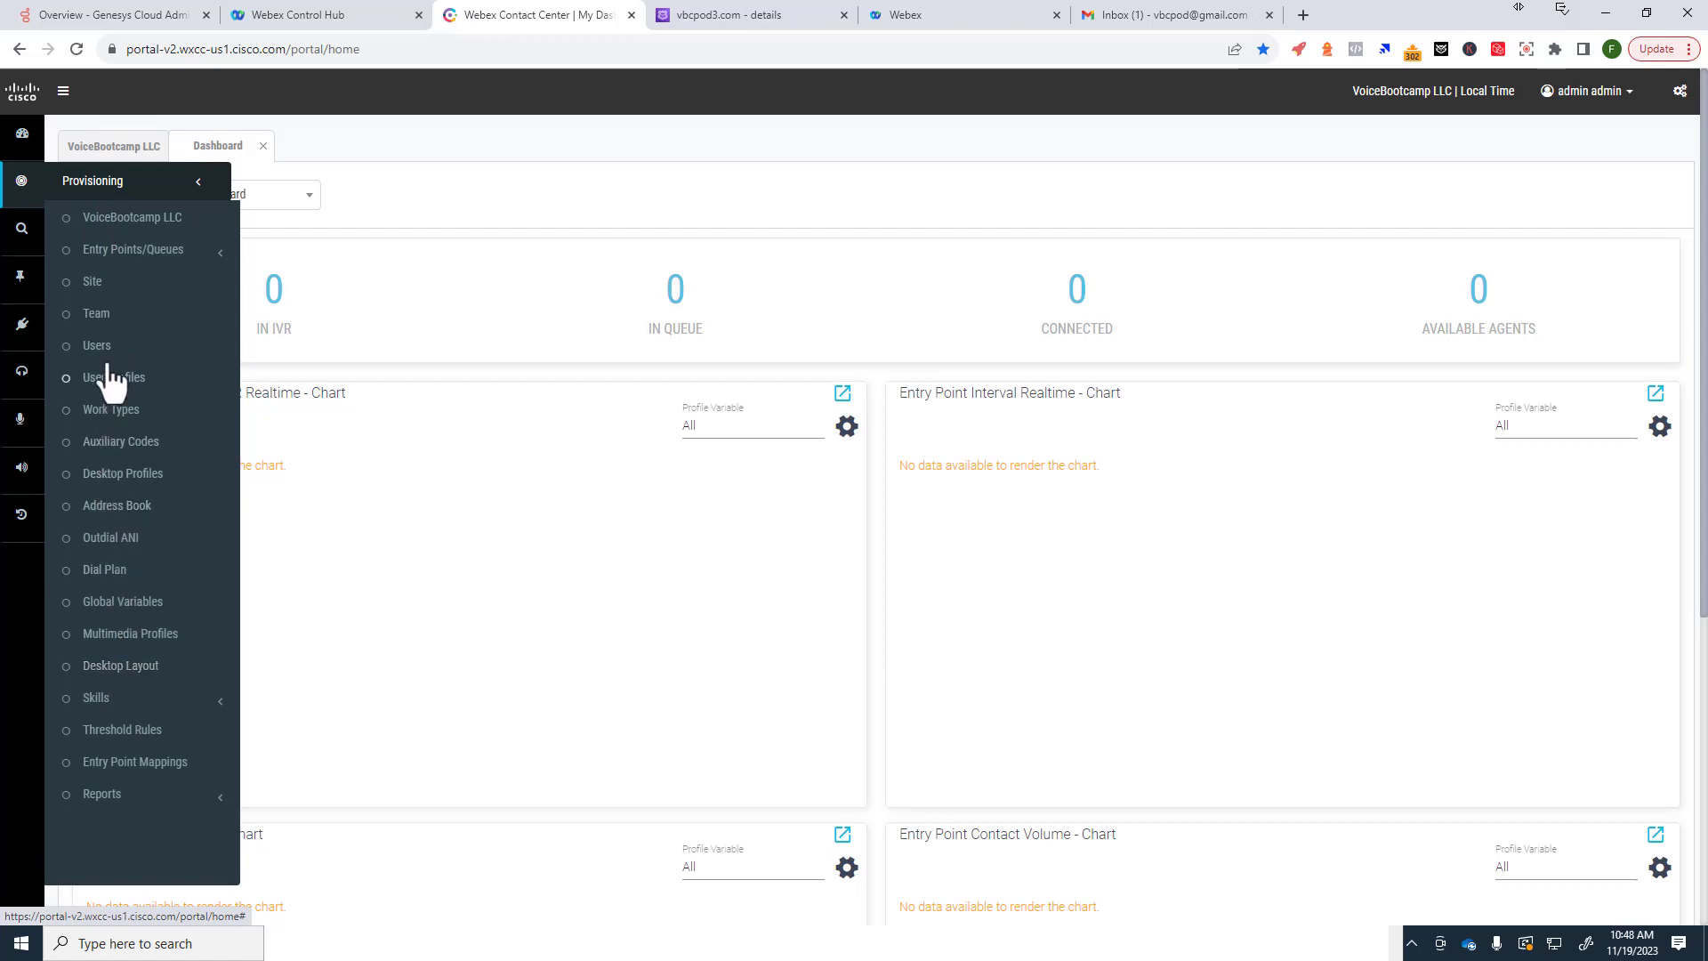
# Step: Glance back at the portal dashboard, then settle on Control Hub's Contact Center Overview page
pyautogui.click(276, 19)
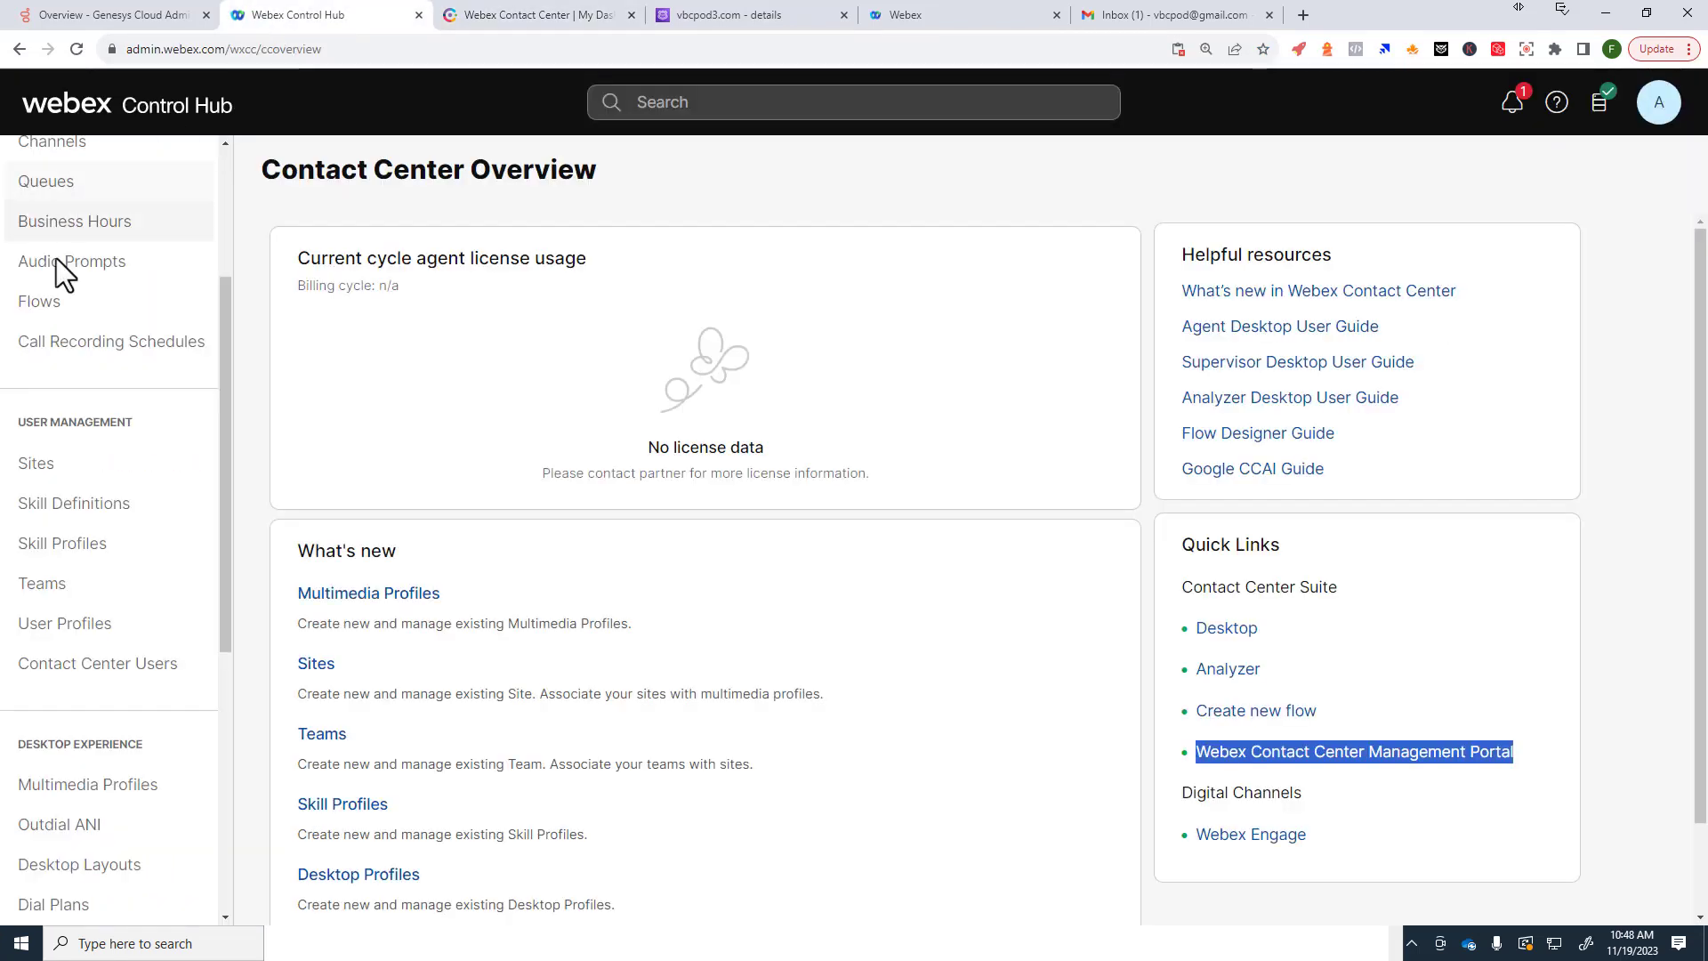
pyautogui.scroll(3, 132, 261)
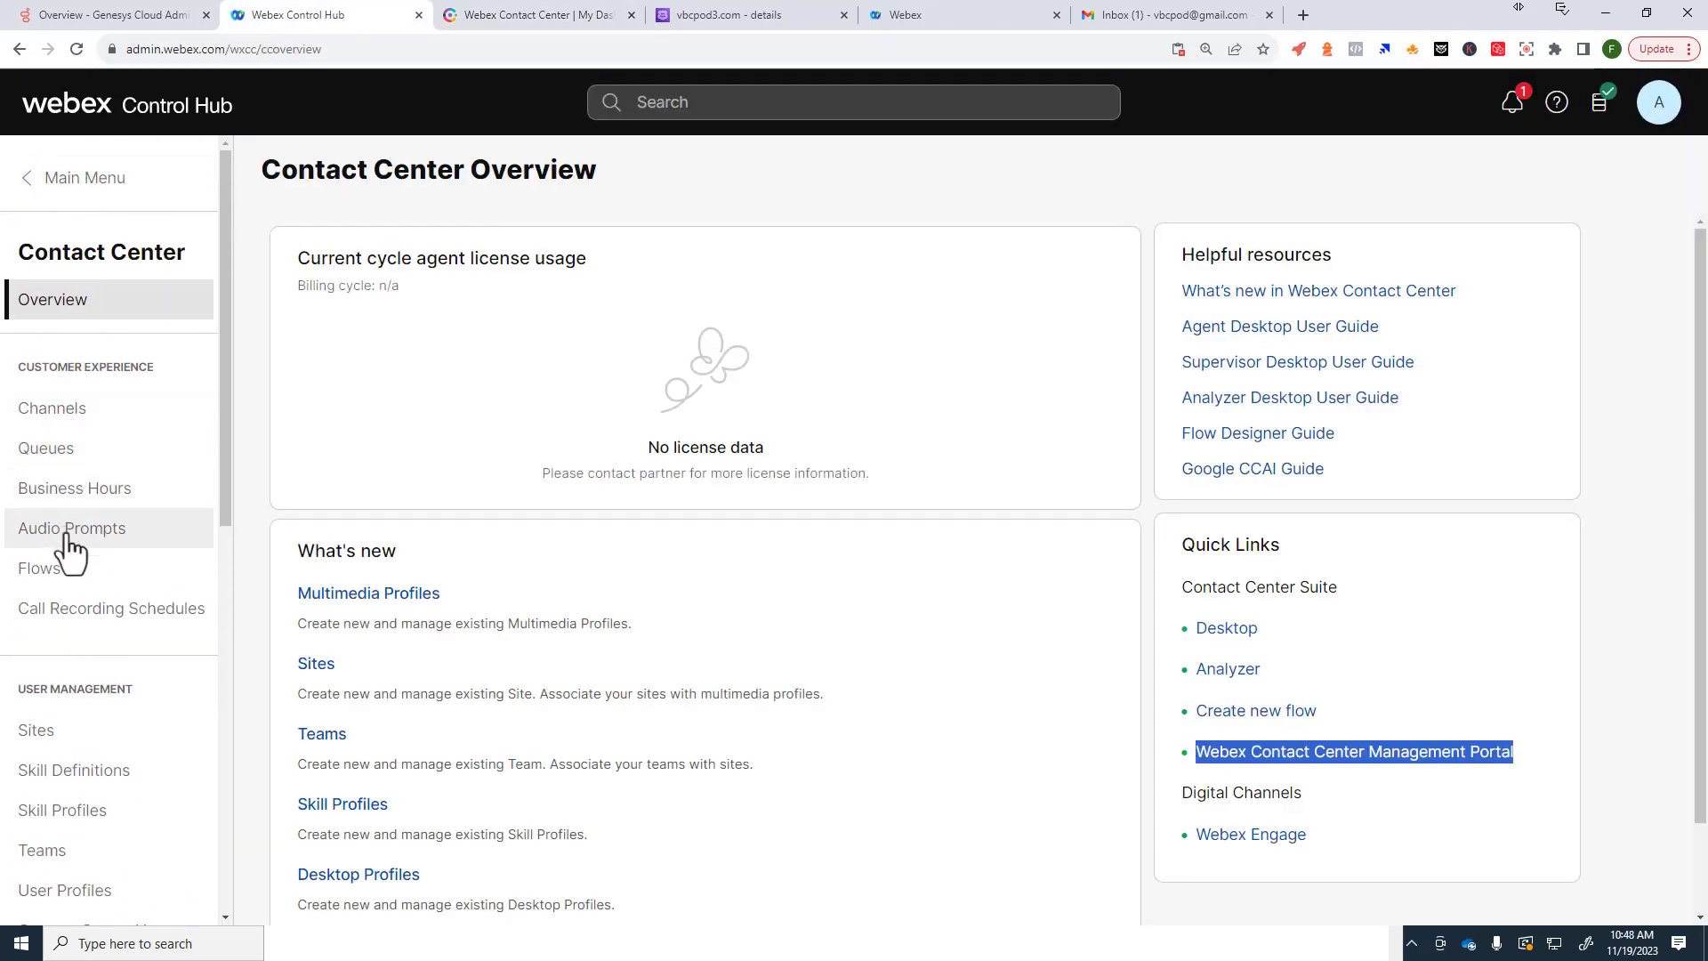
pyautogui.scroll(-4, 79, 632)
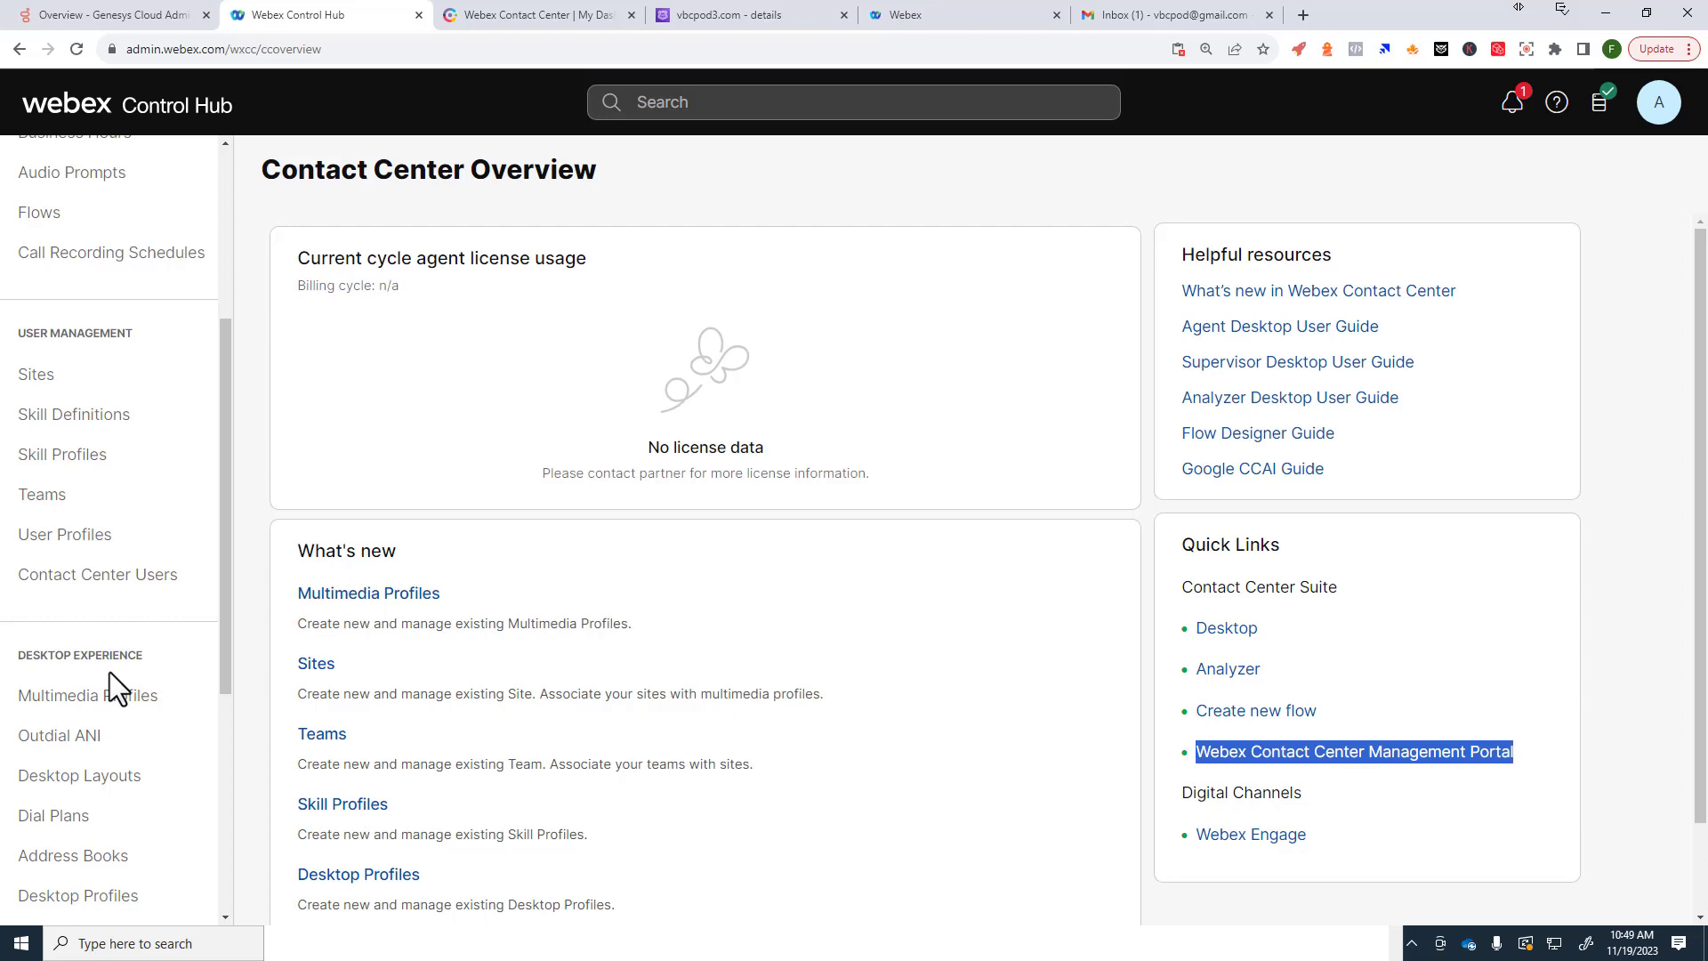
pyautogui.click(470, 14)
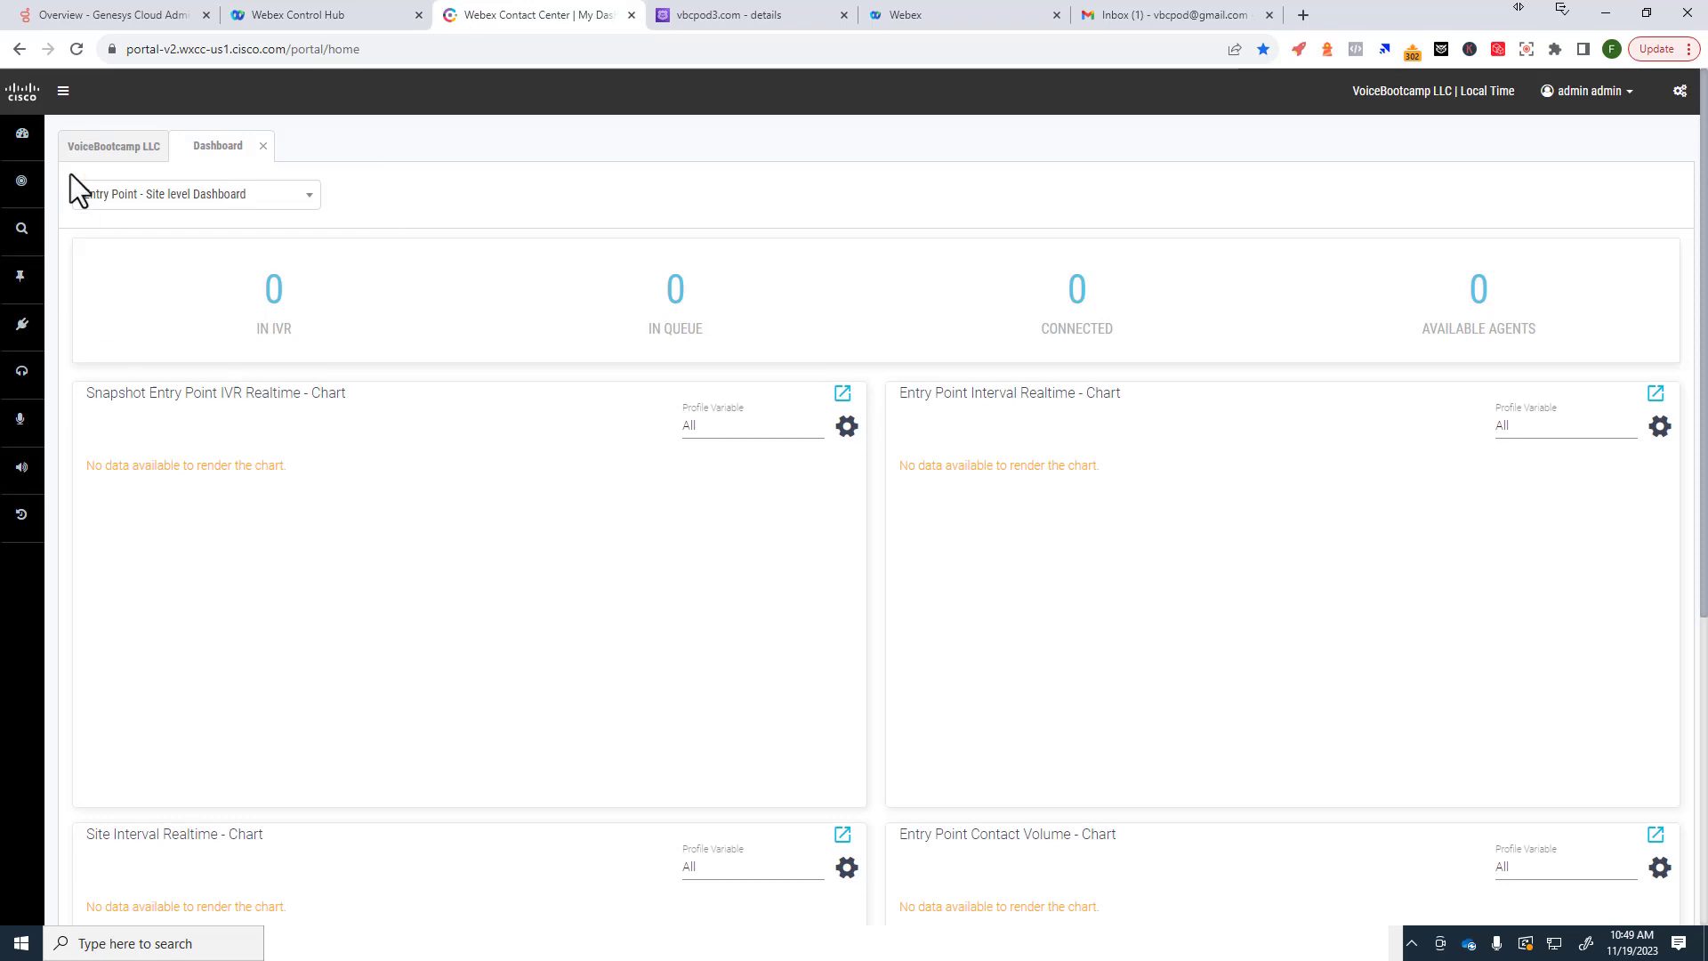
pyautogui.click(283, 16)
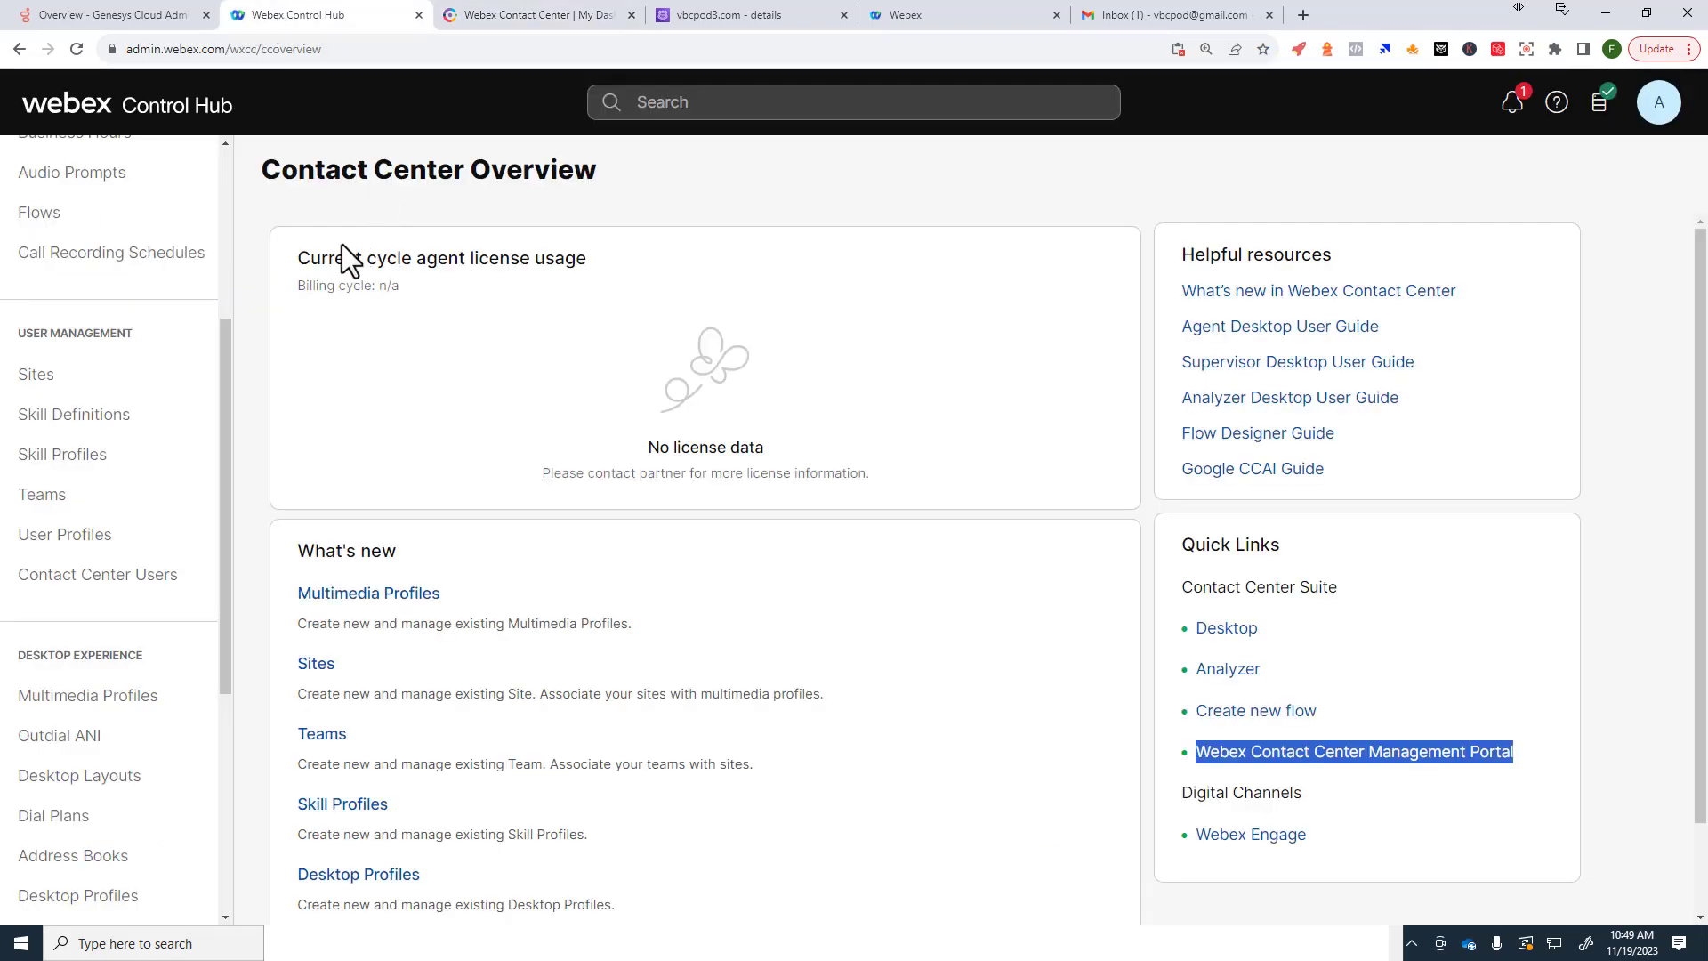